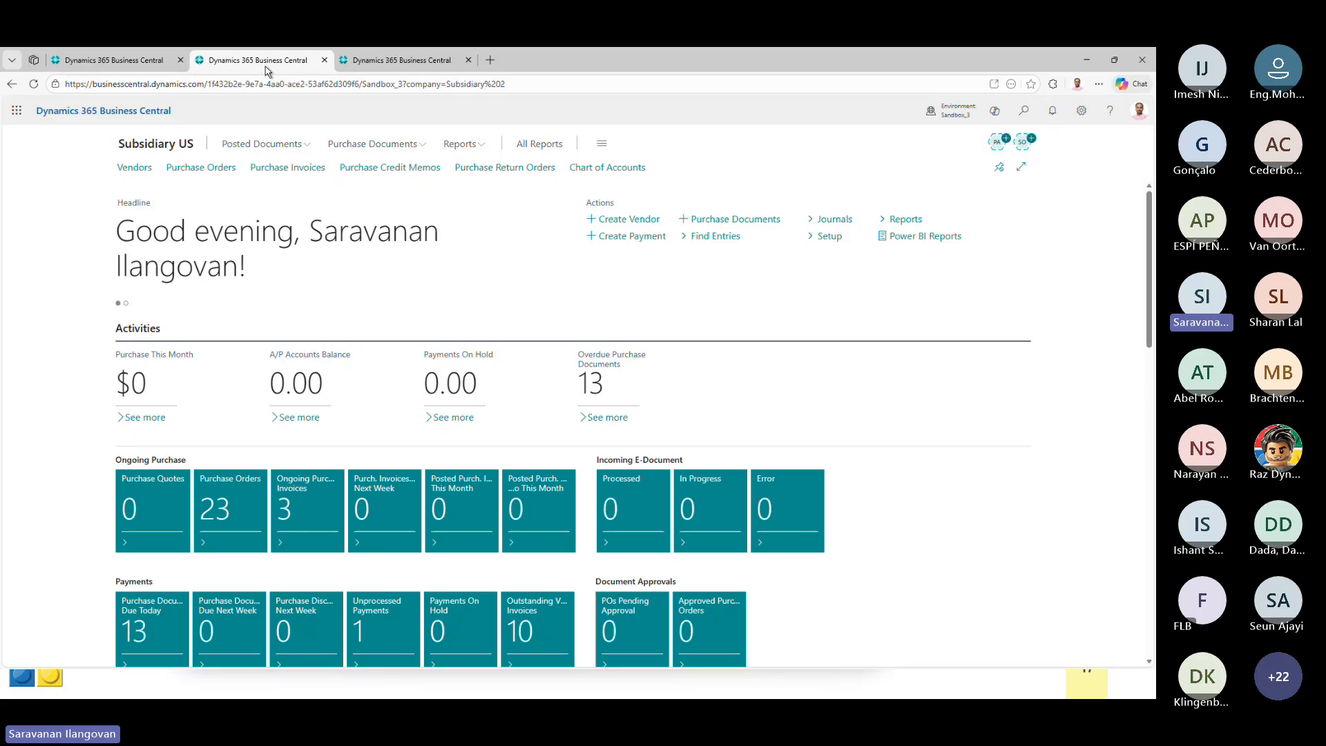
- Look up the Companies list in the Consolidation Company and view the available options for creating a new company
{"action": "left_click", "coordinate": [395, 61]}
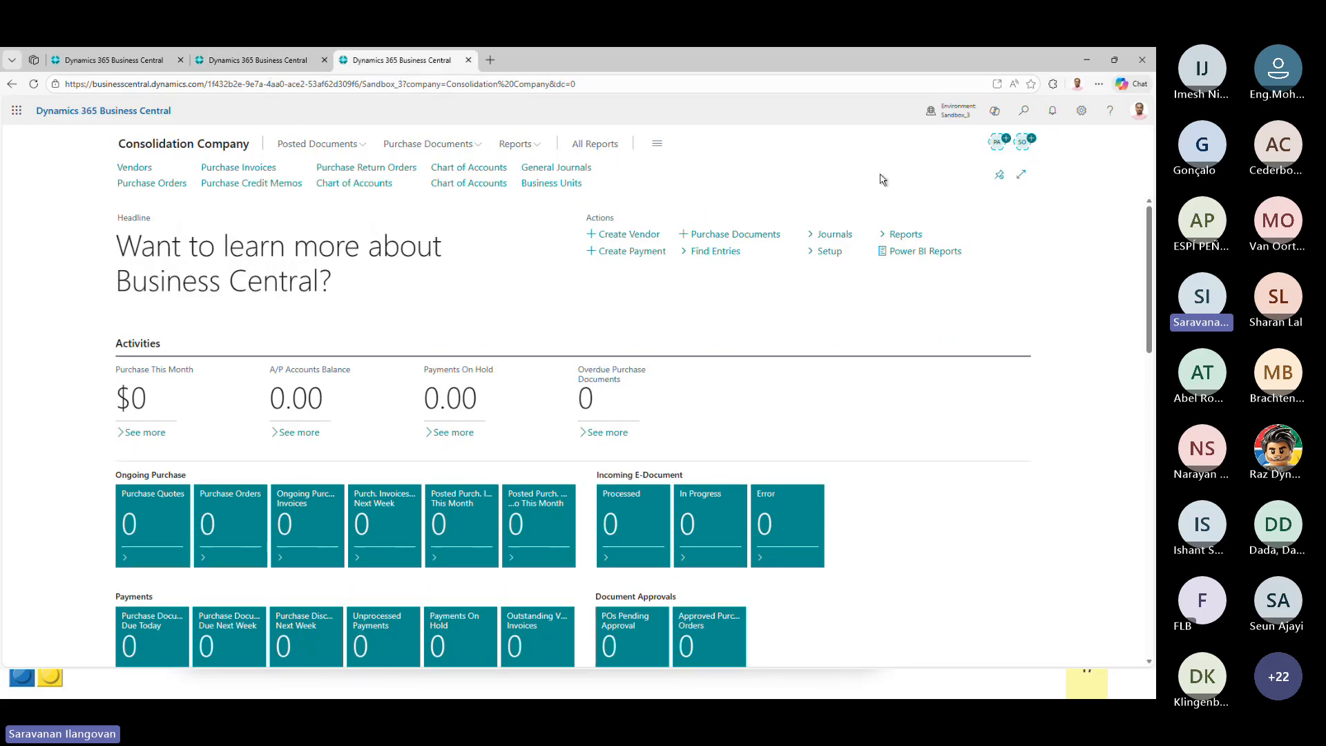
{"action": "left_click", "coordinate": [1025, 116]}
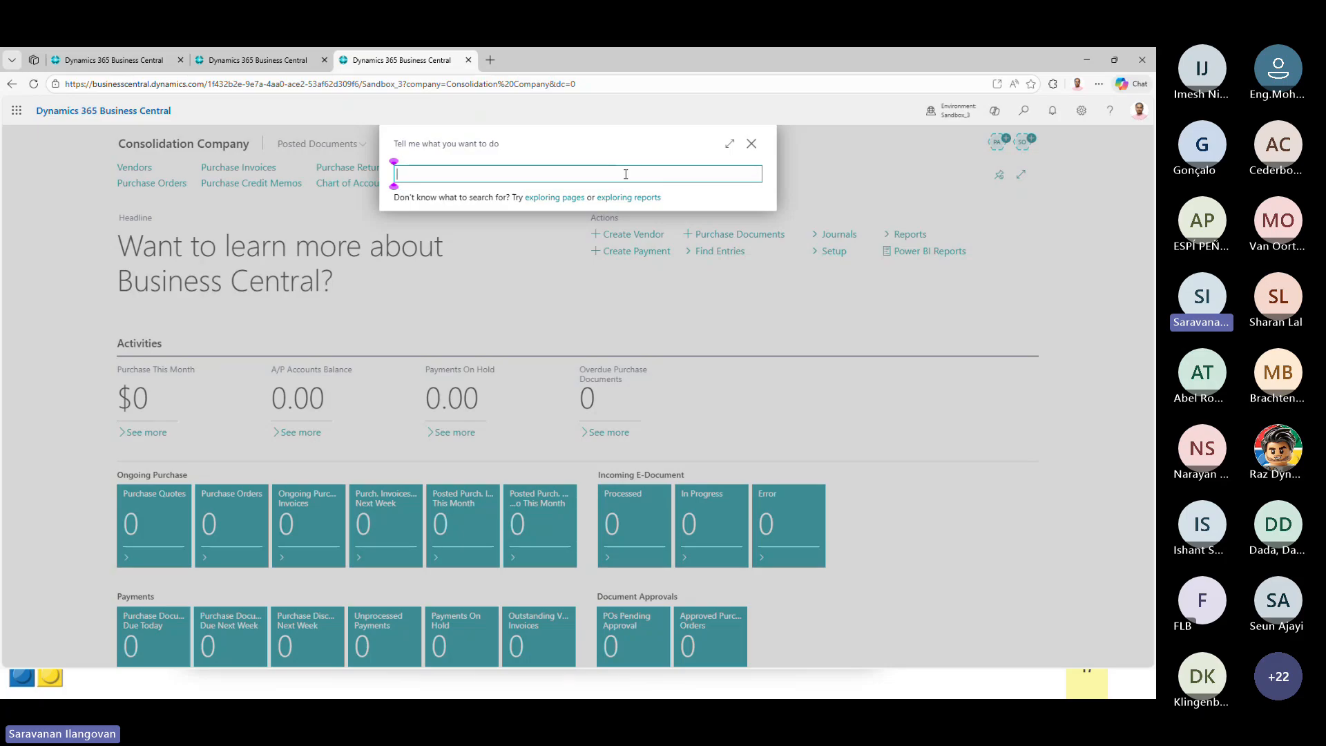
{"action": "type", "text": "companies"}
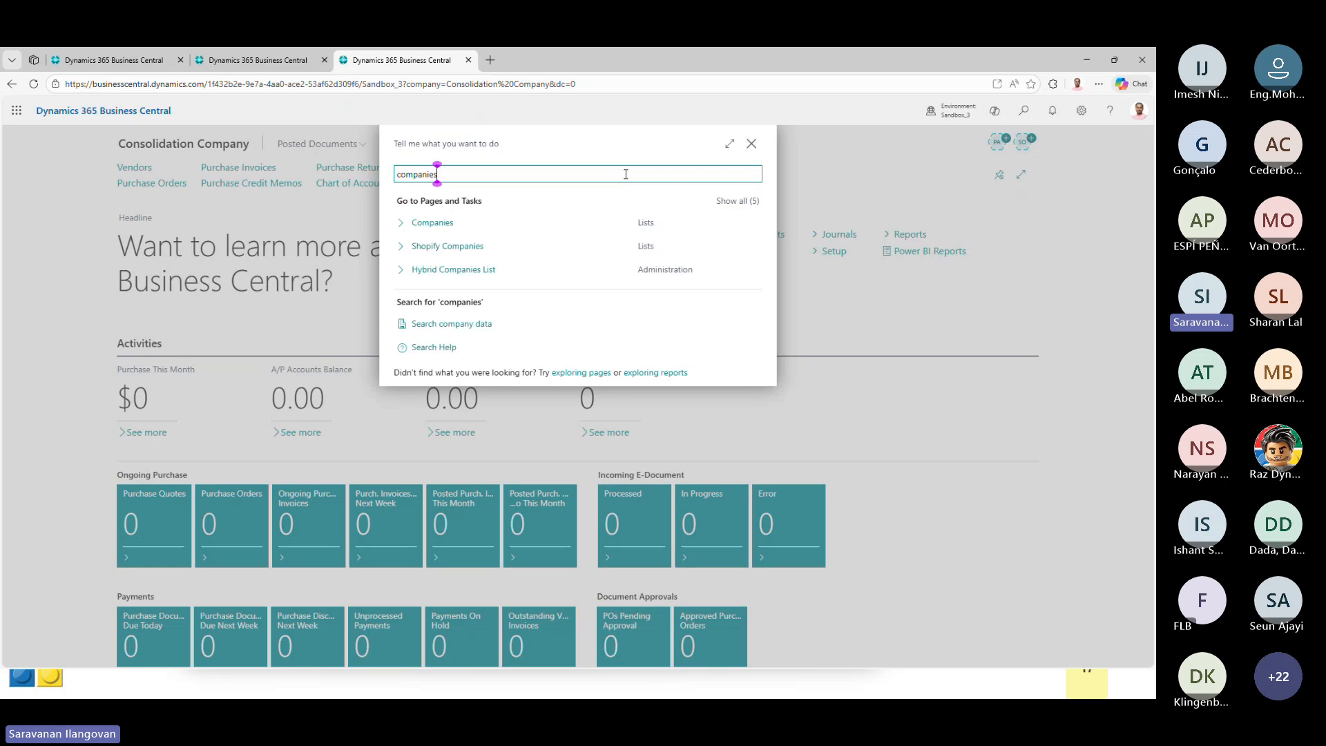
{"action": "left_click", "coordinate": [429, 225]}
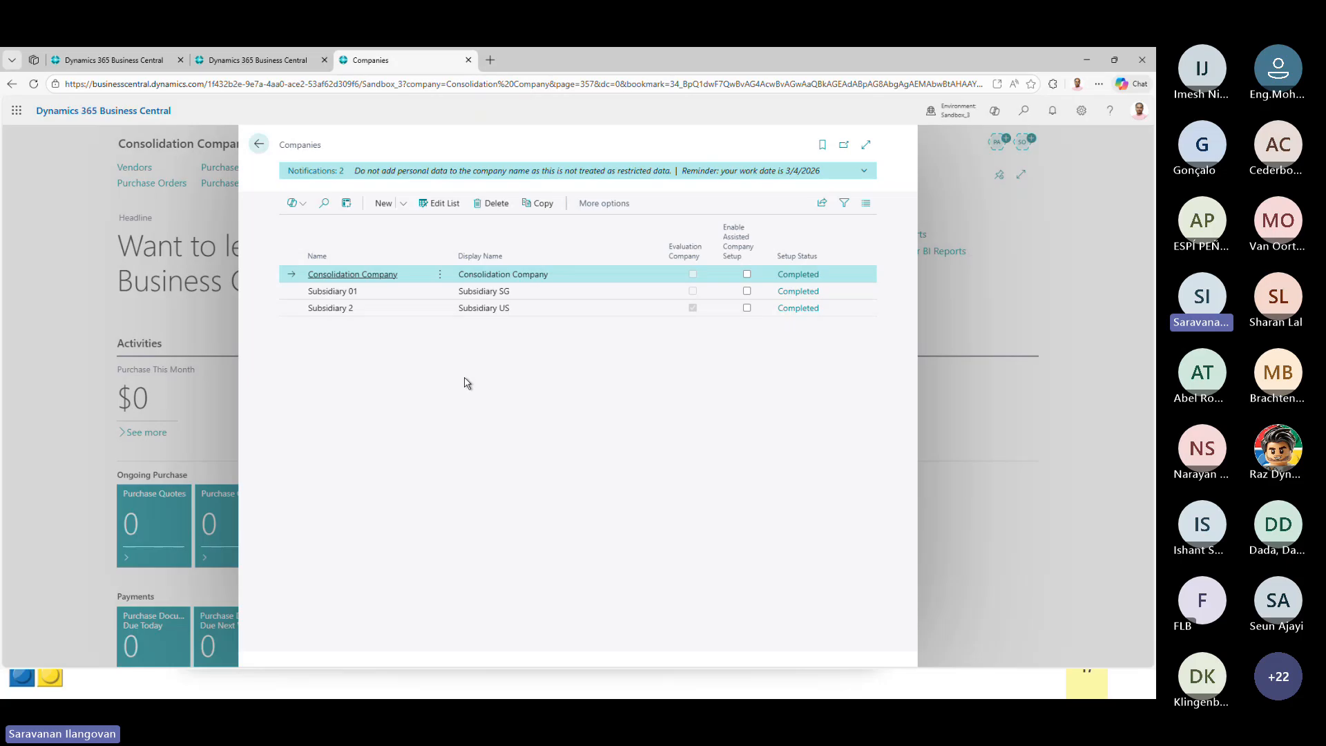
{"action": "left_click", "coordinate": [403, 203]}
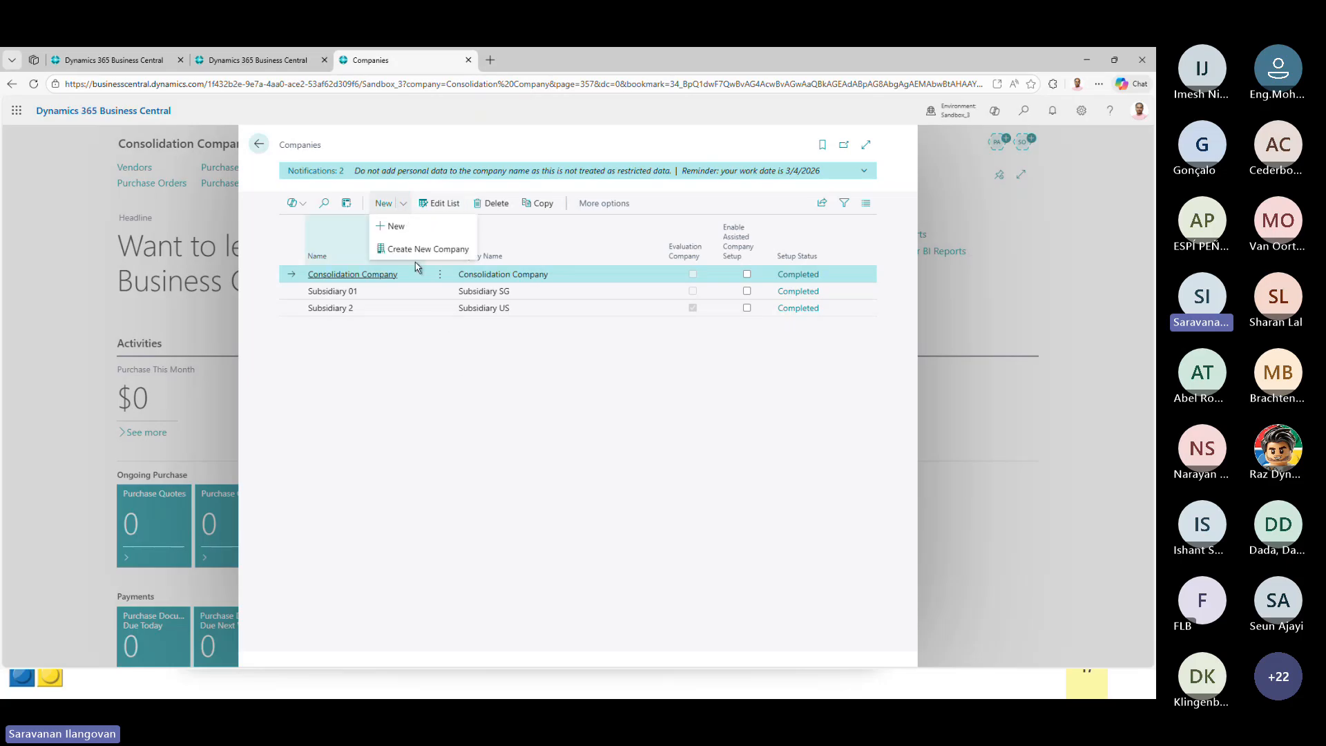
{"action": "left_click", "coordinate": [420, 360]}
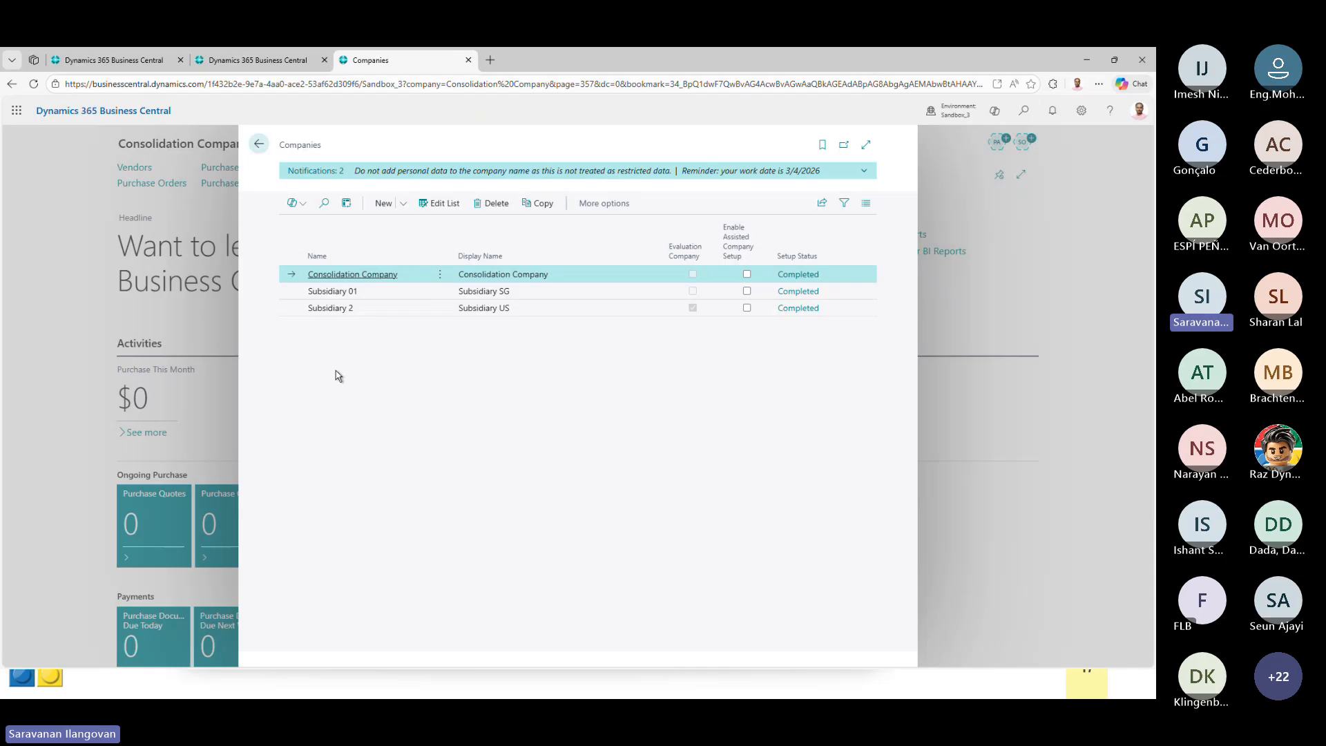
{"action": "left_click", "coordinate": [258, 145]}
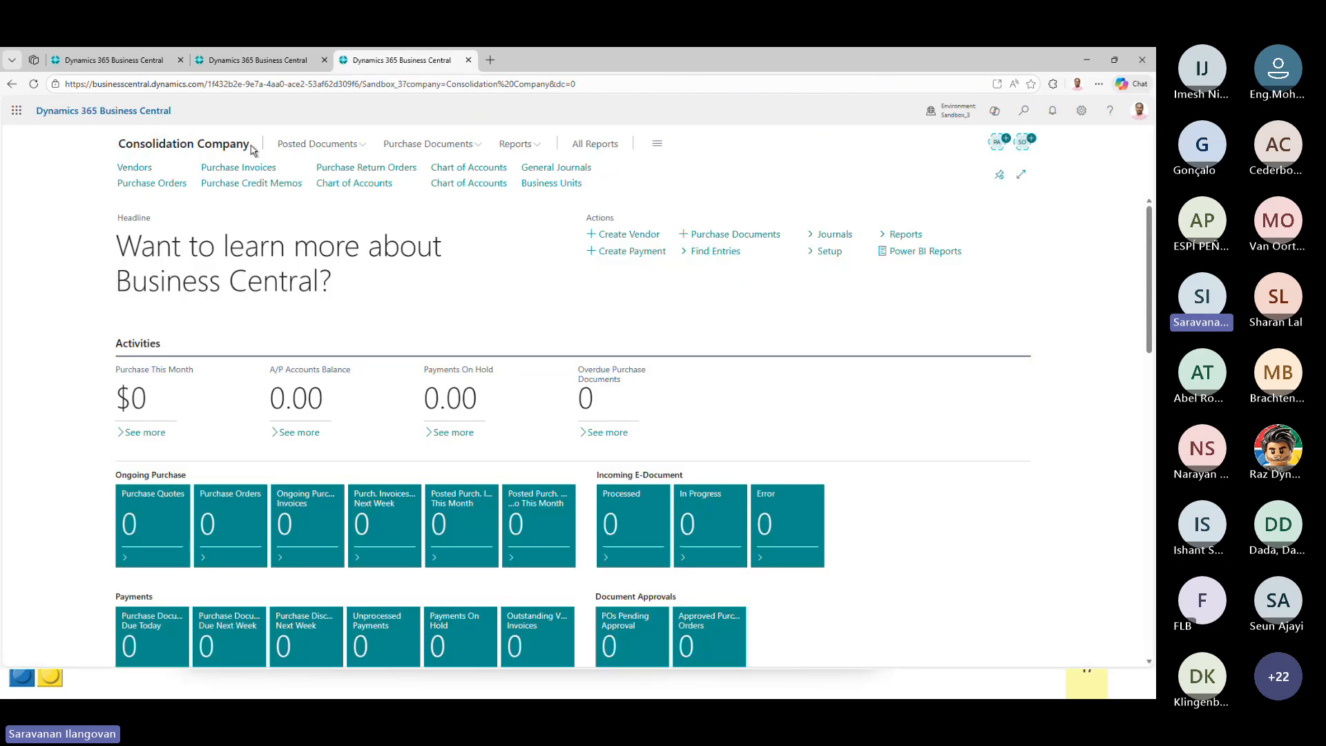
- Open the Subsidiary SG company in a separate tab from the available companies of Sandbox_3, and close it again
{"action": "left_click", "coordinate": [969, 113]}
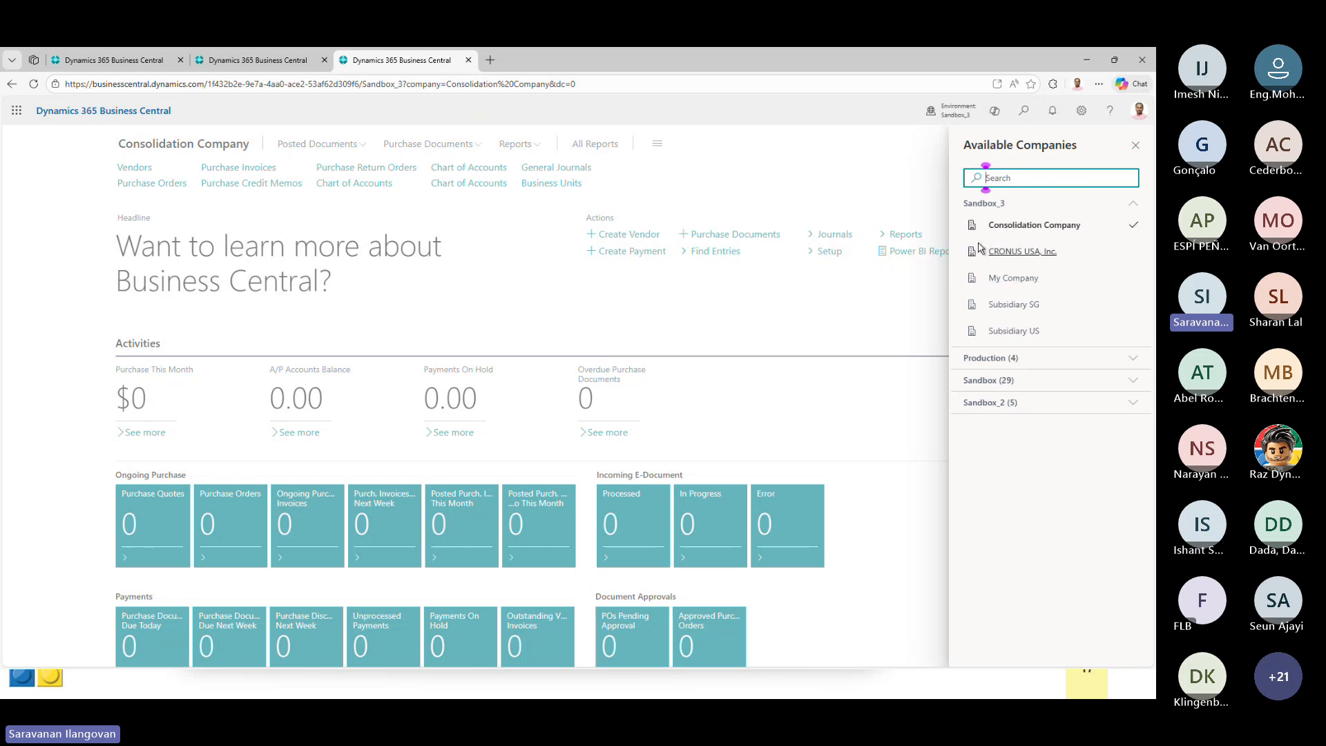
{"action": "left_click", "coordinate": [1026, 311]}
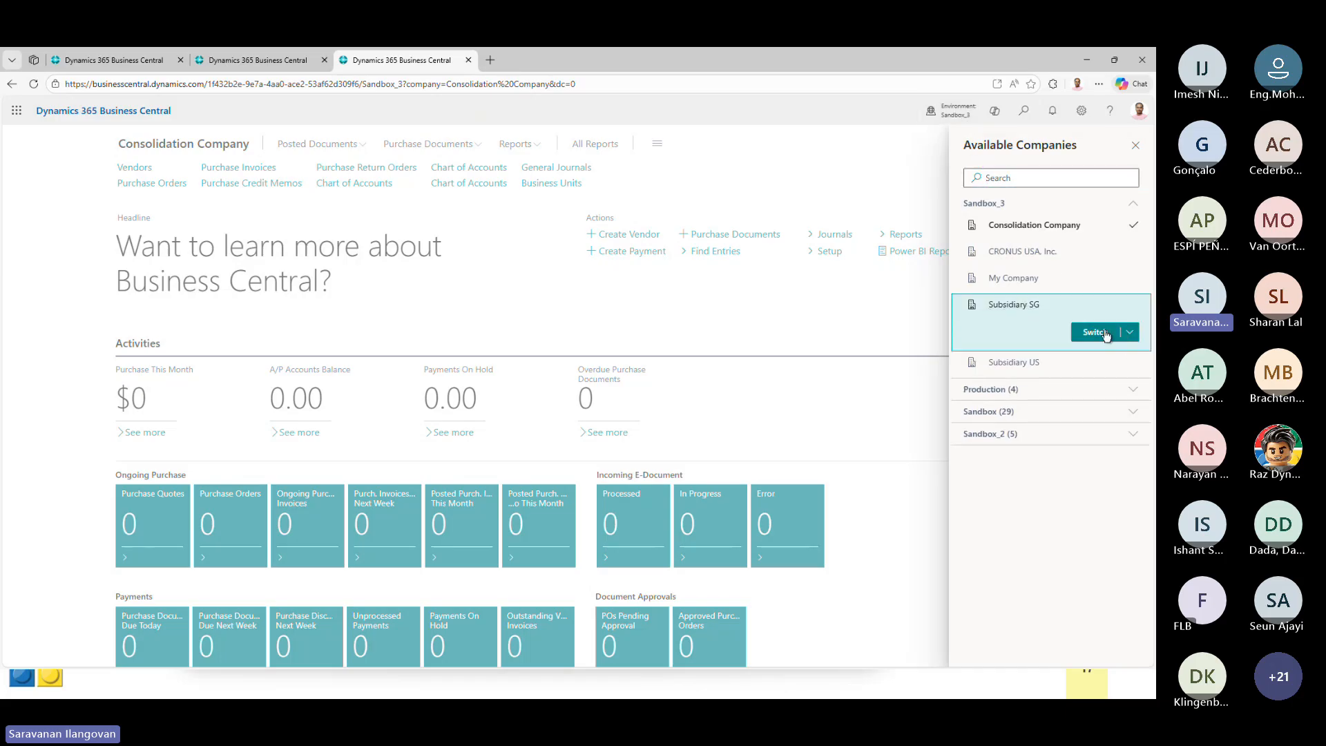
{"action": "left_click", "coordinate": [1132, 333]}
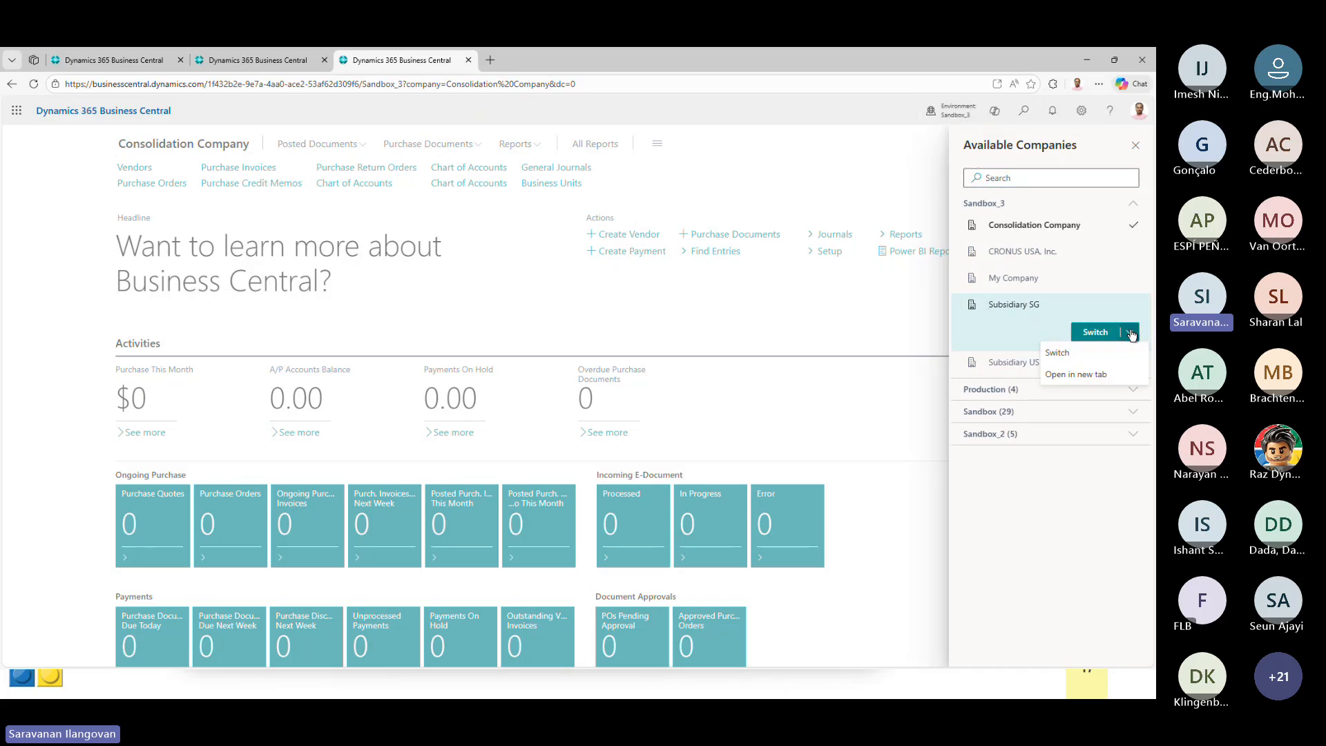
{"action": "left_click", "coordinate": [1112, 375]}
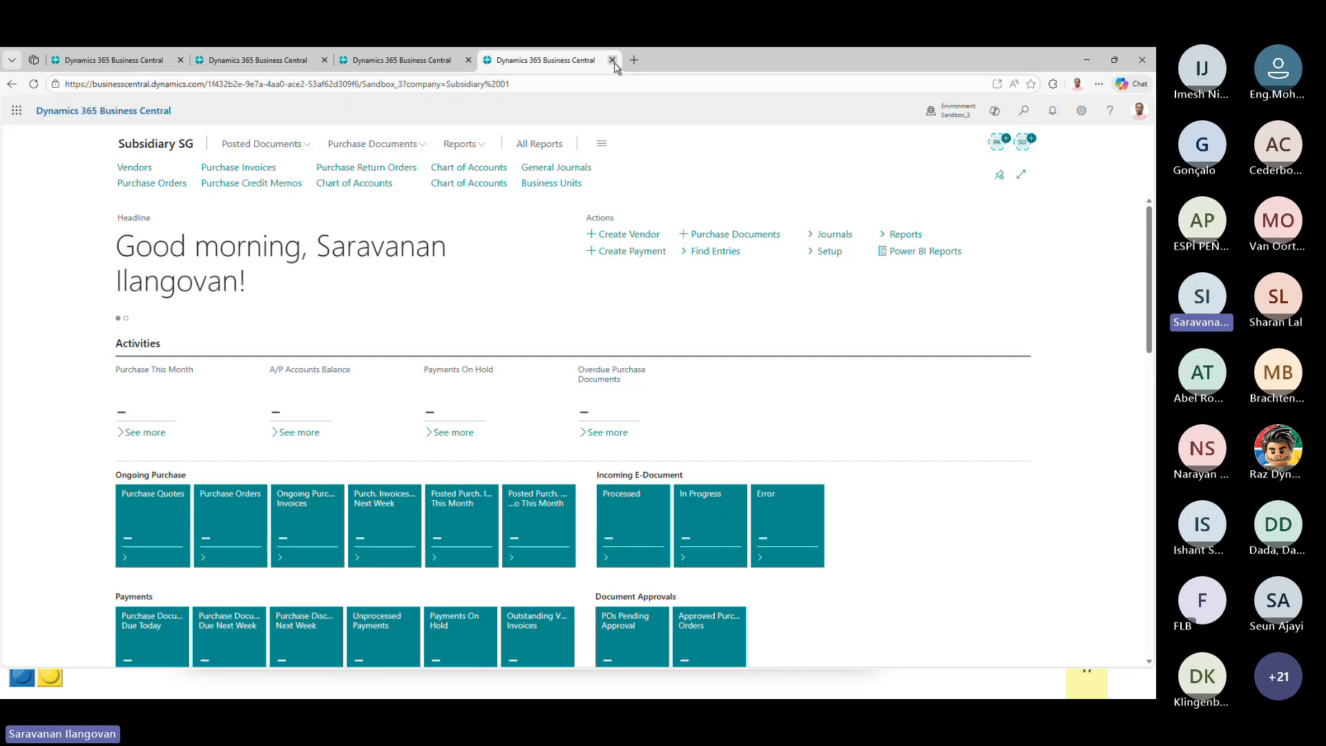
{"action": "left_click", "coordinate": [613, 61]}
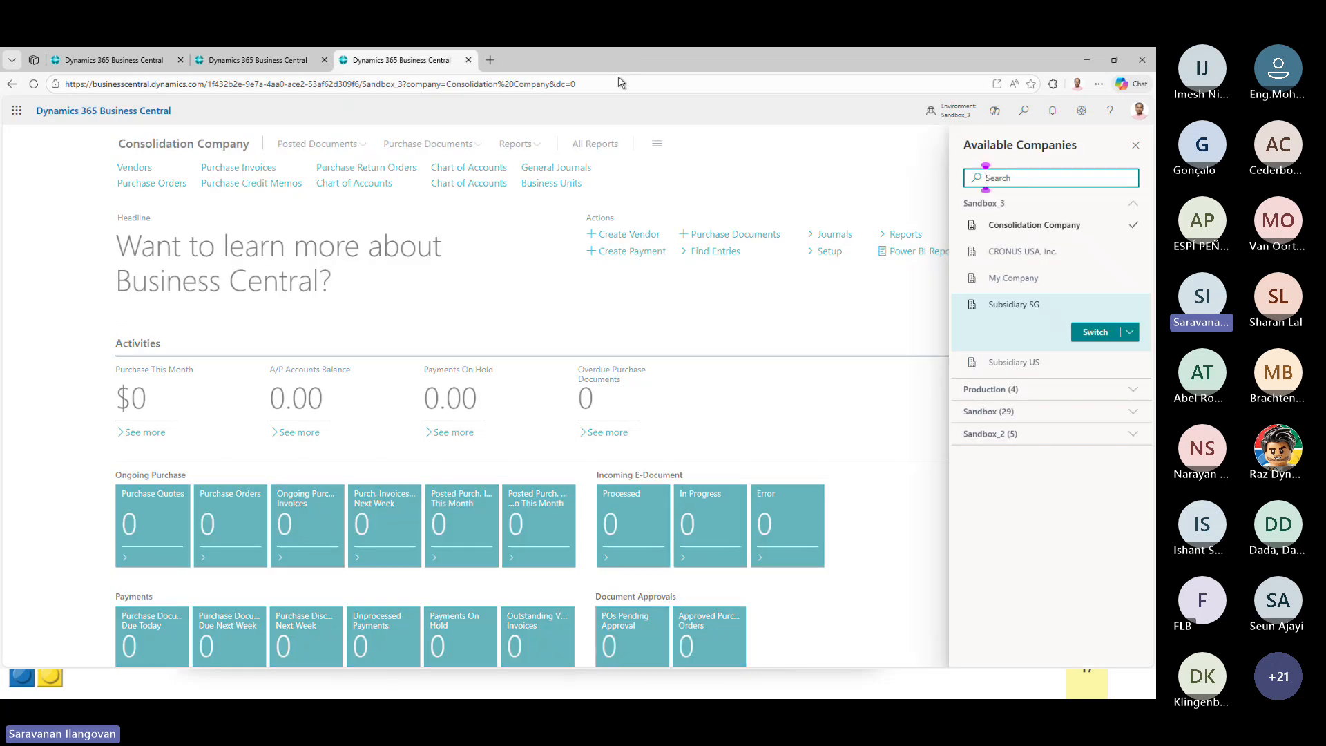
{"action": "left_click", "coordinate": [1136, 147]}
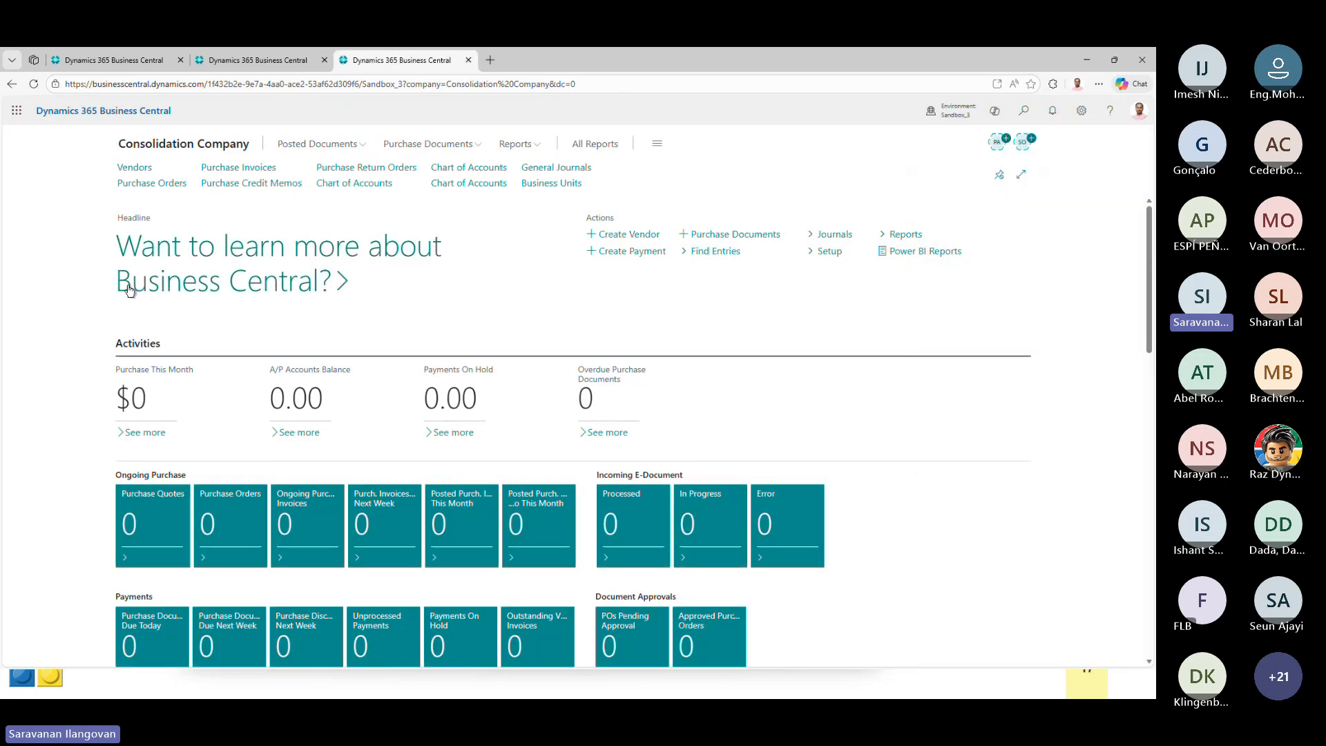
- Open the General Ledger Setup page in the Subsidiary SG company
{"action": "left_click", "coordinate": [105, 60]}
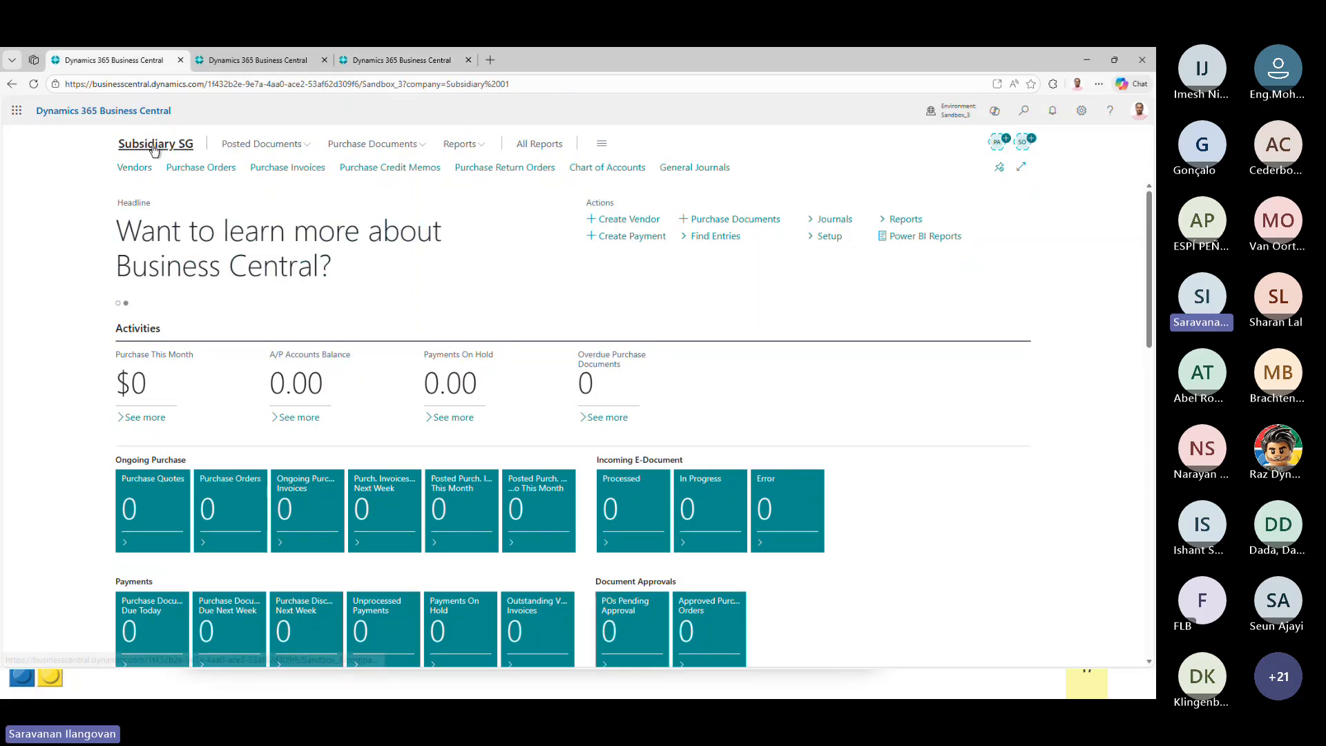
{"action": "left_click", "coordinate": [1023, 111]}
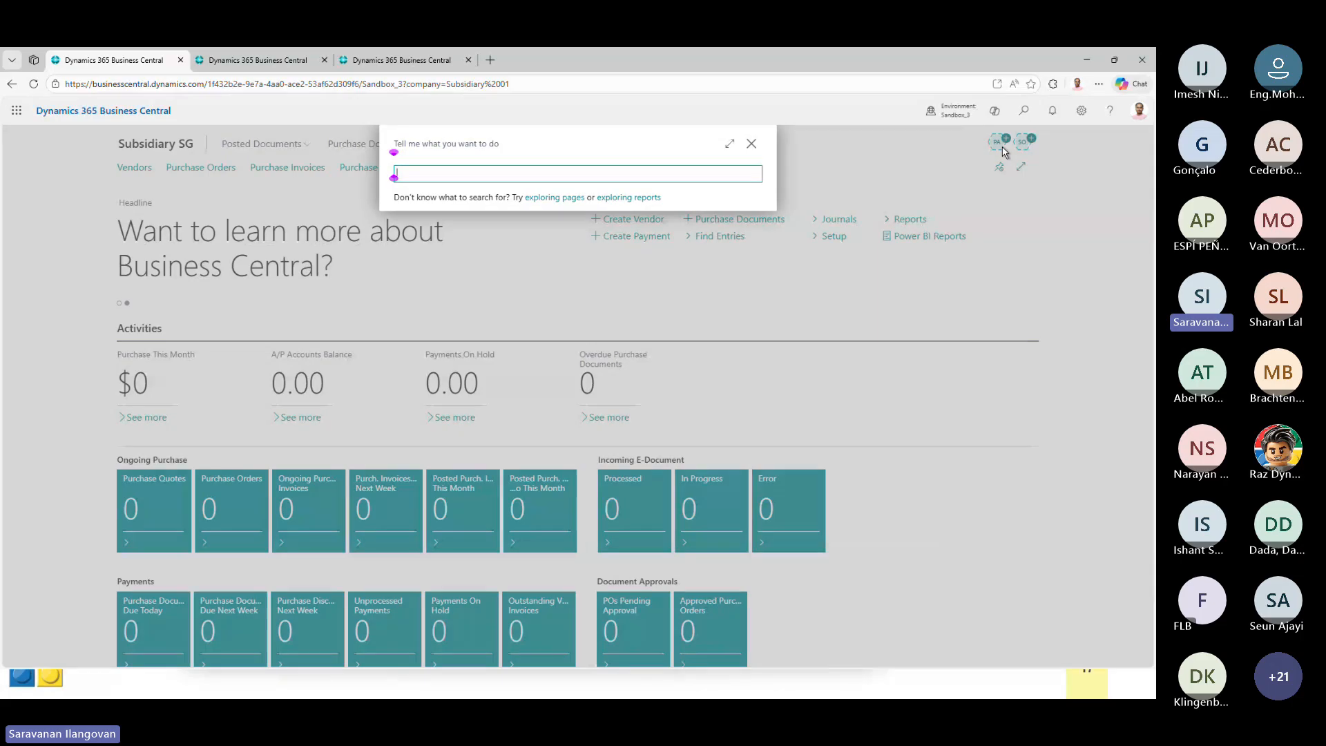
{"action": "type", "text": "gen led se"}
{"action": "key", "text": "BackSpace"}
{"action": "key", "text": "BackSpace"}
{"action": "type", "text": "ed set"}
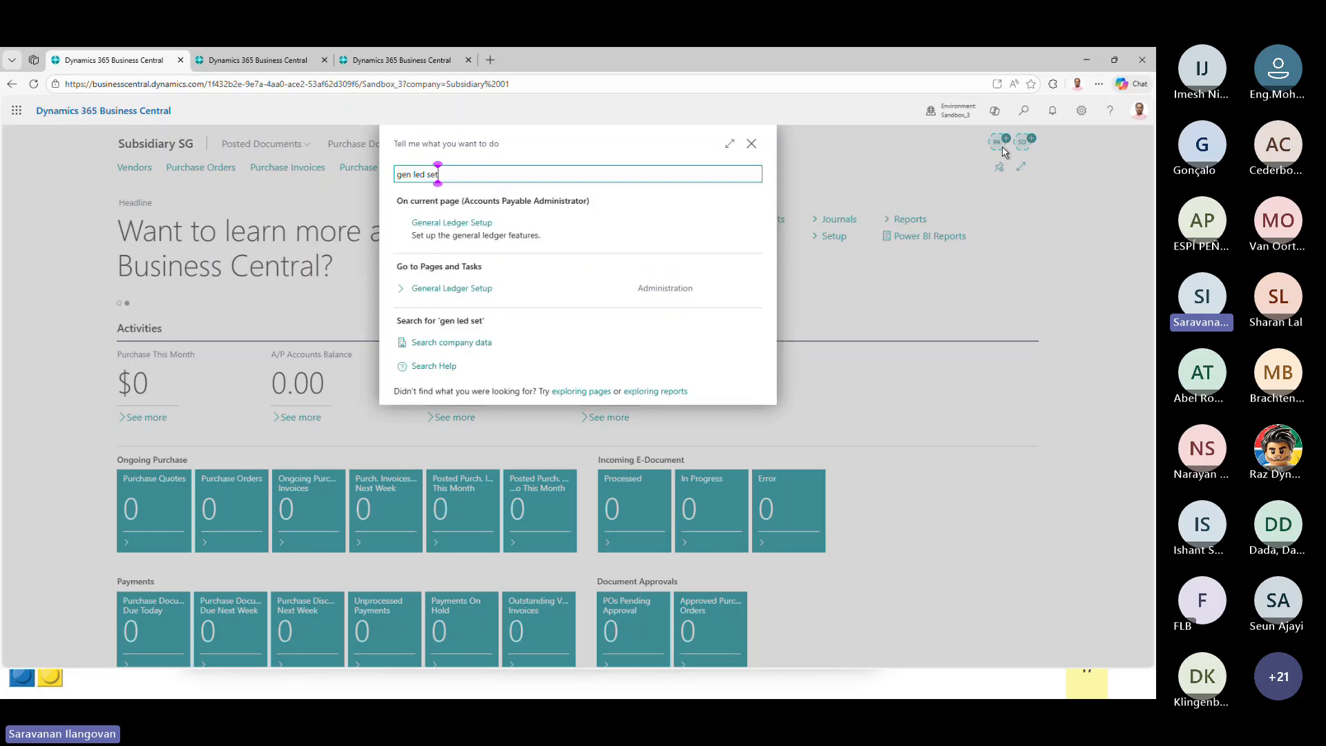
{"action": "left_click", "coordinate": [488, 294]}
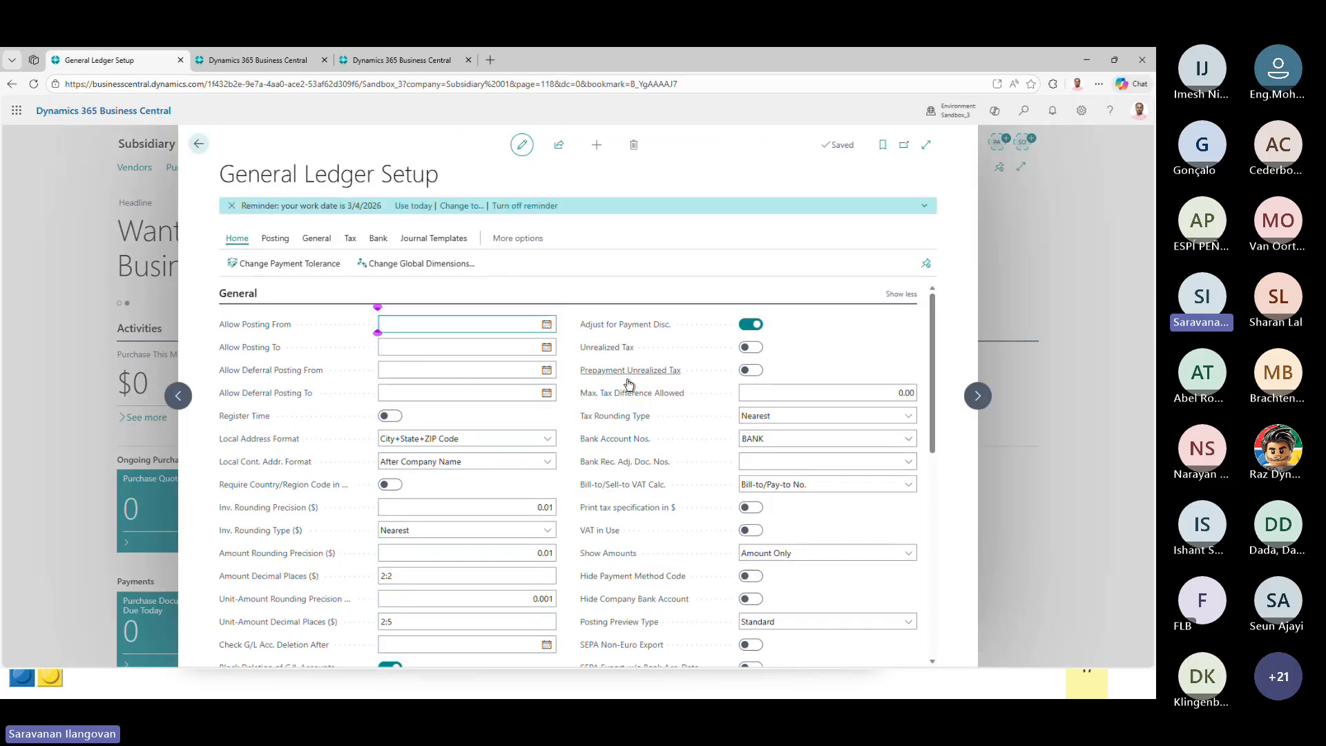
- Check the local currency code and description in the Currency section of General Ledger Setup, and close the page
{"action": "scroll", "coordinate": [646, 430], "scroll_direction": "down", "scroll_amount": 7}
{"action": "scroll", "coordinate": [663, 502], "scroll_direction": "up", "scroll_amount": 5}
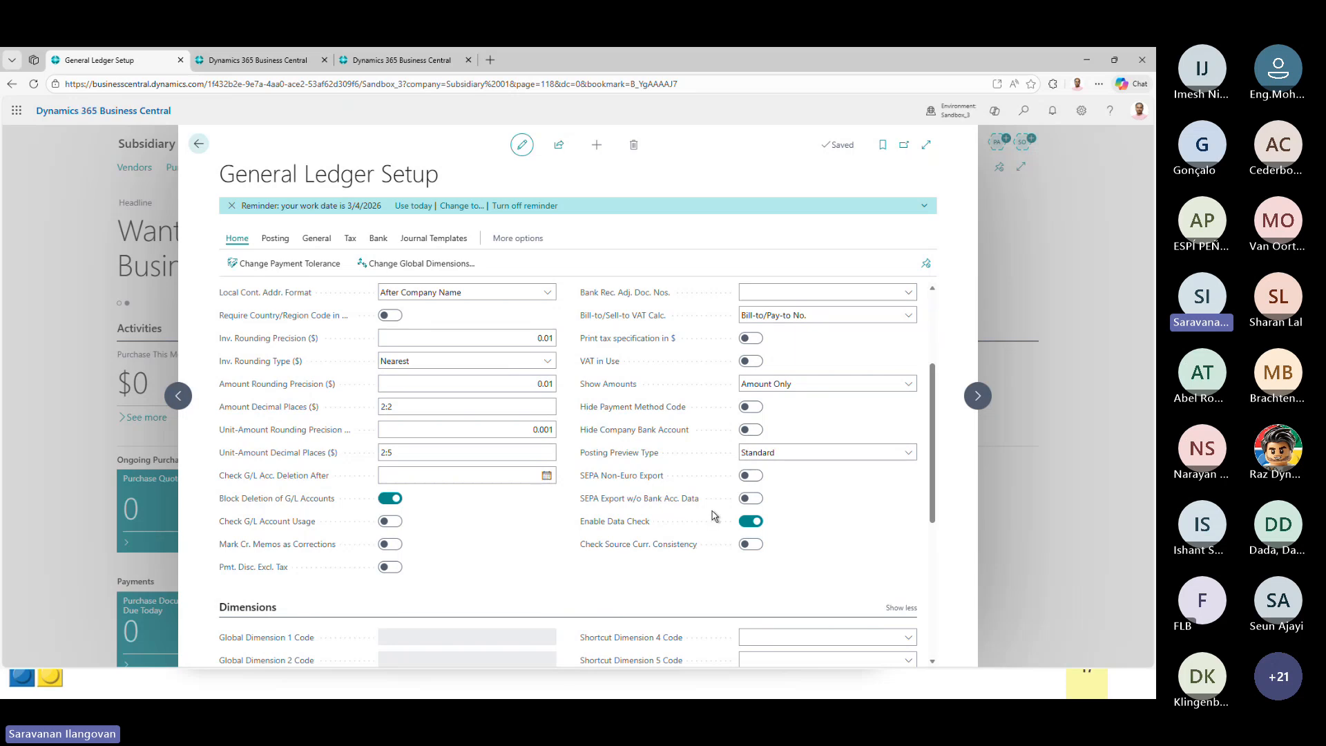
{"action": "scroll", "coordinate": [708, 512], "scroll_direction": "down", "scroll_amount": 5}
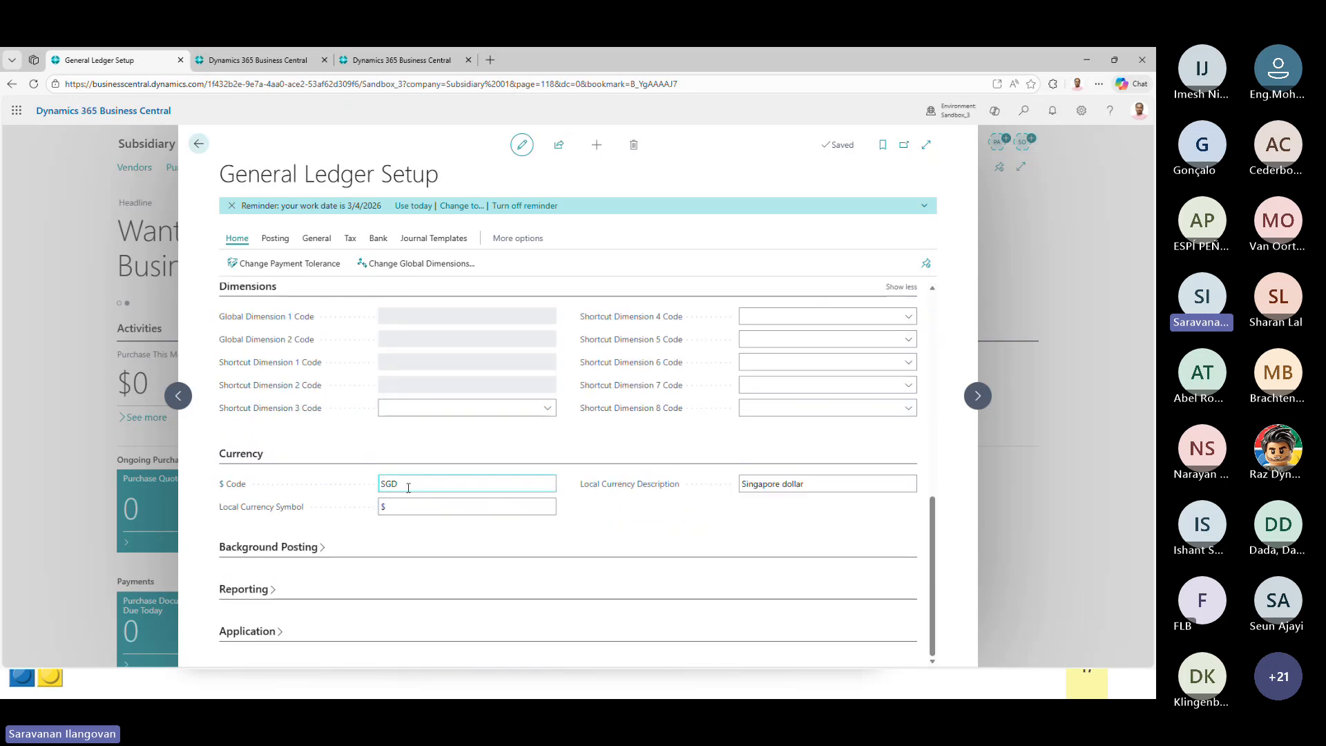
{"action": "left_click", "coordinate": [198, 143]}
- Open the Currencies list in the Consolidation Company
{"action": "left_click", "coordinate": [258, 60]}
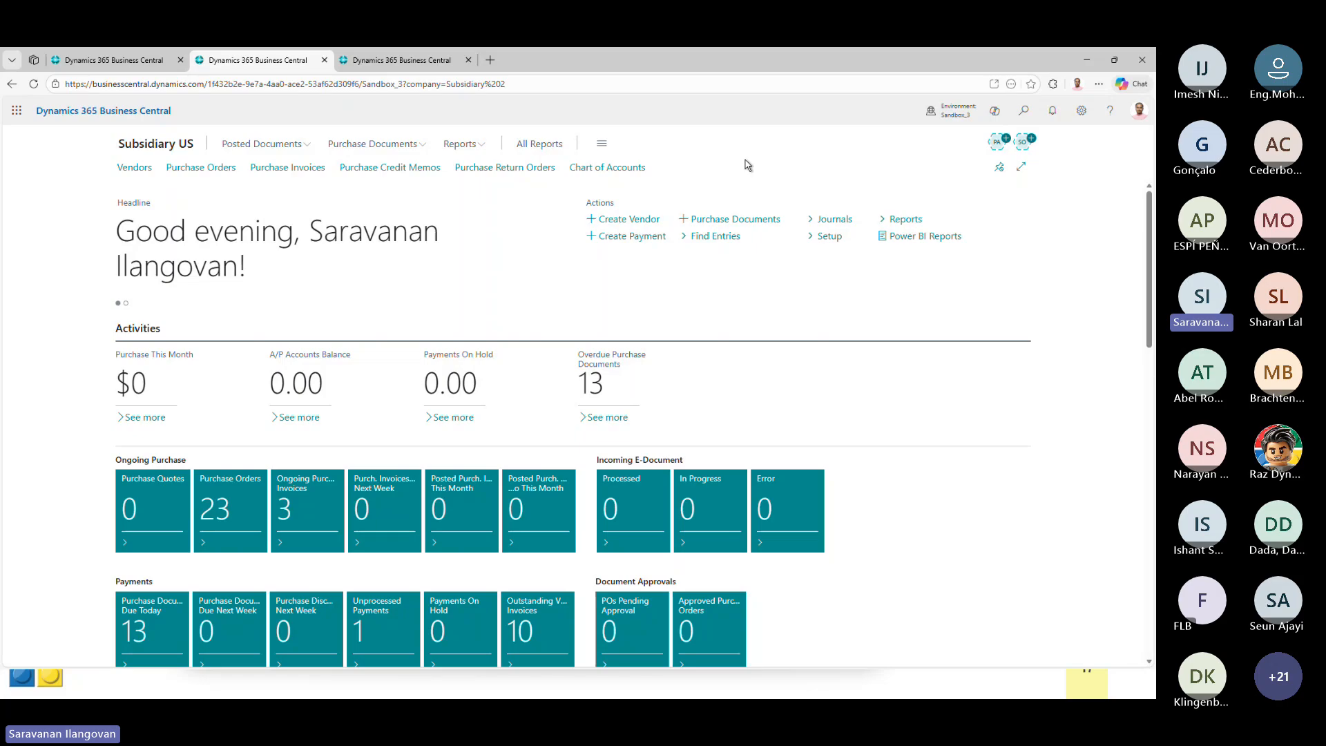
{"action": "left_click", "coordinate": [449, 62]}
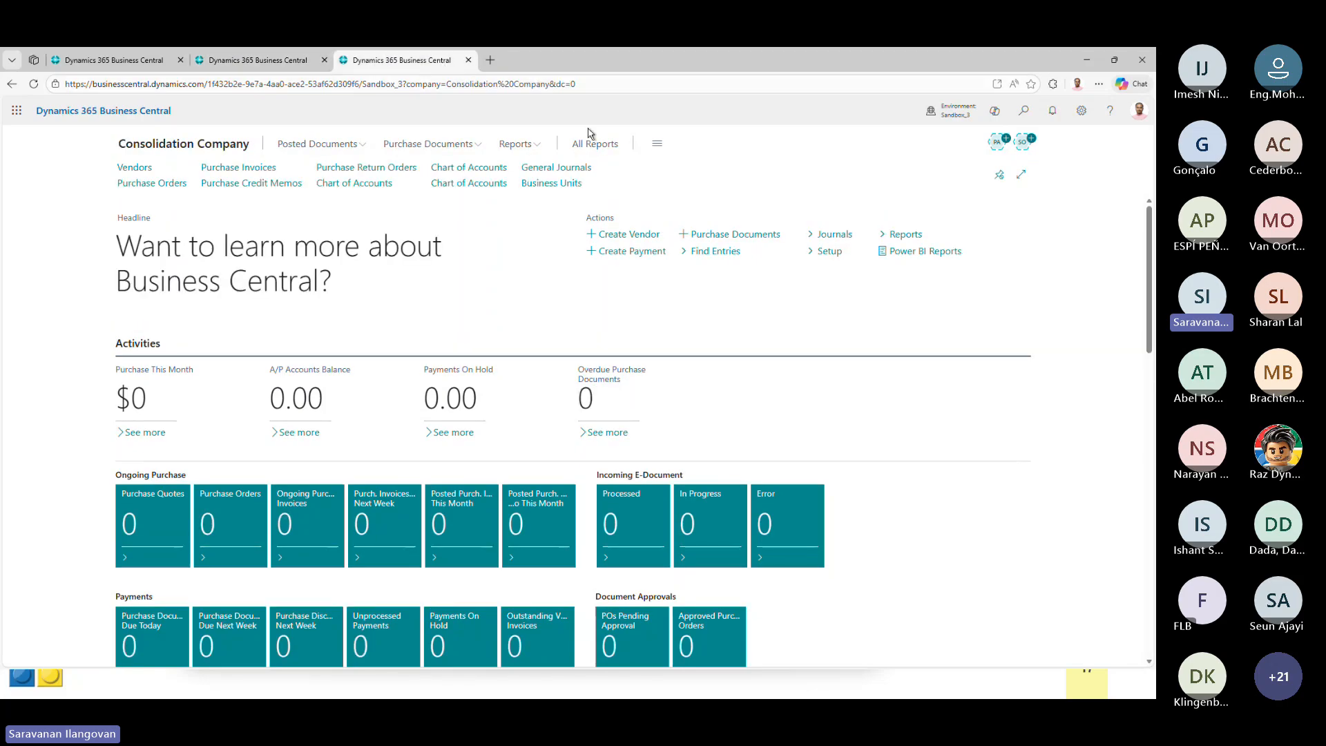
{"action": "key", "text": "alt+q"}
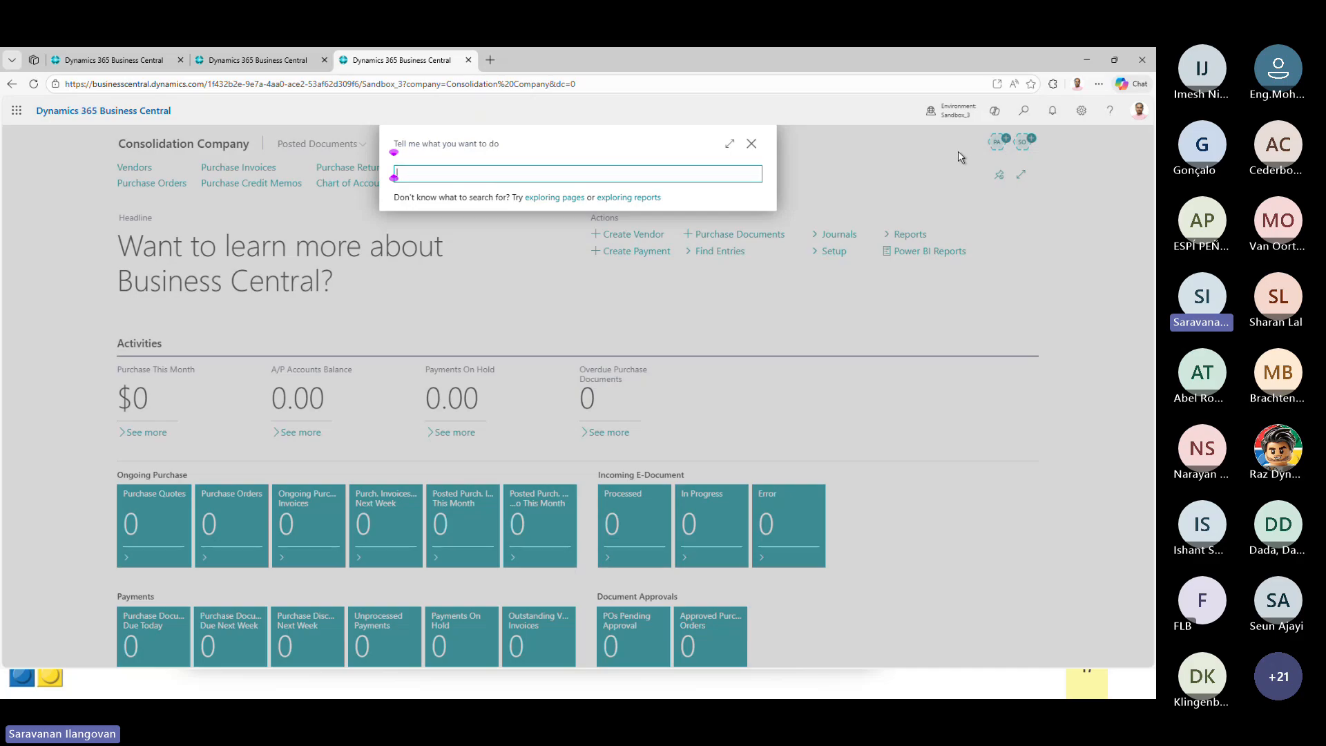
{"action": "left_click", "coordinate": [752, 145]}
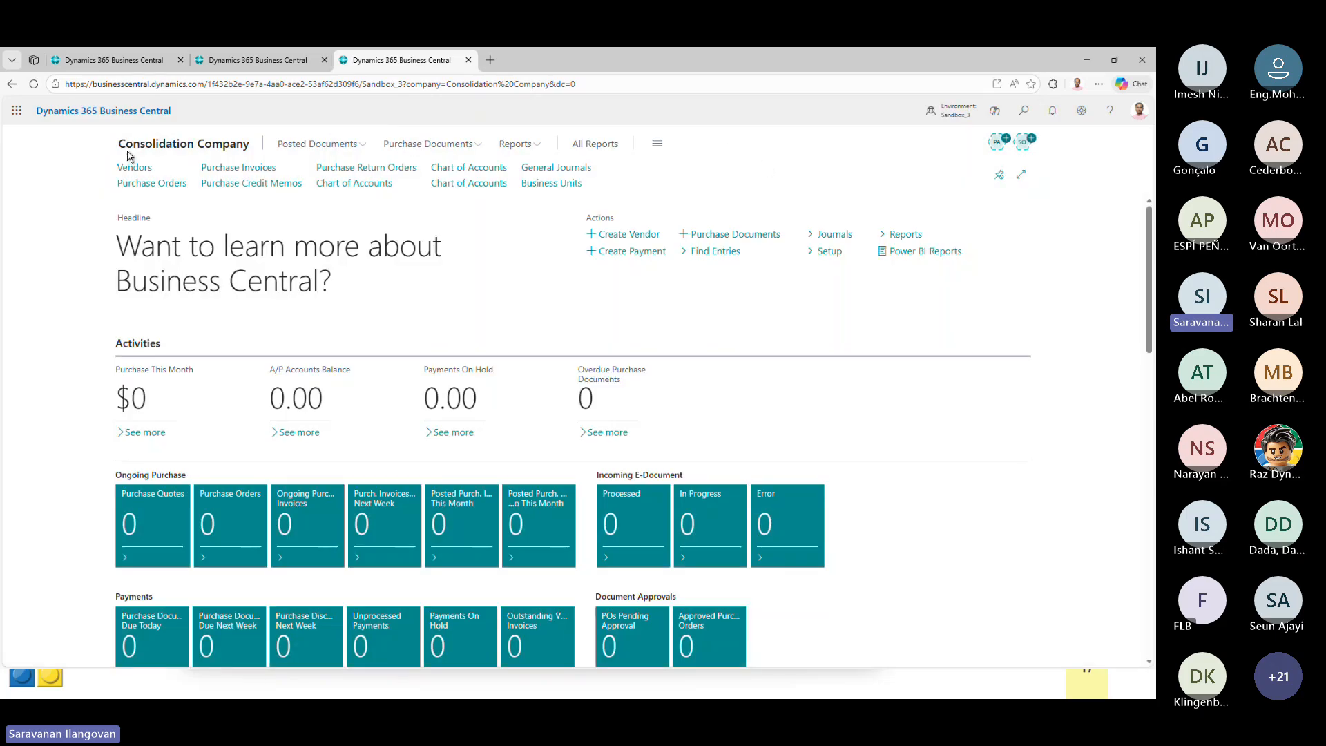
{"action": "left_click", "coordinate": [1023, 115]}
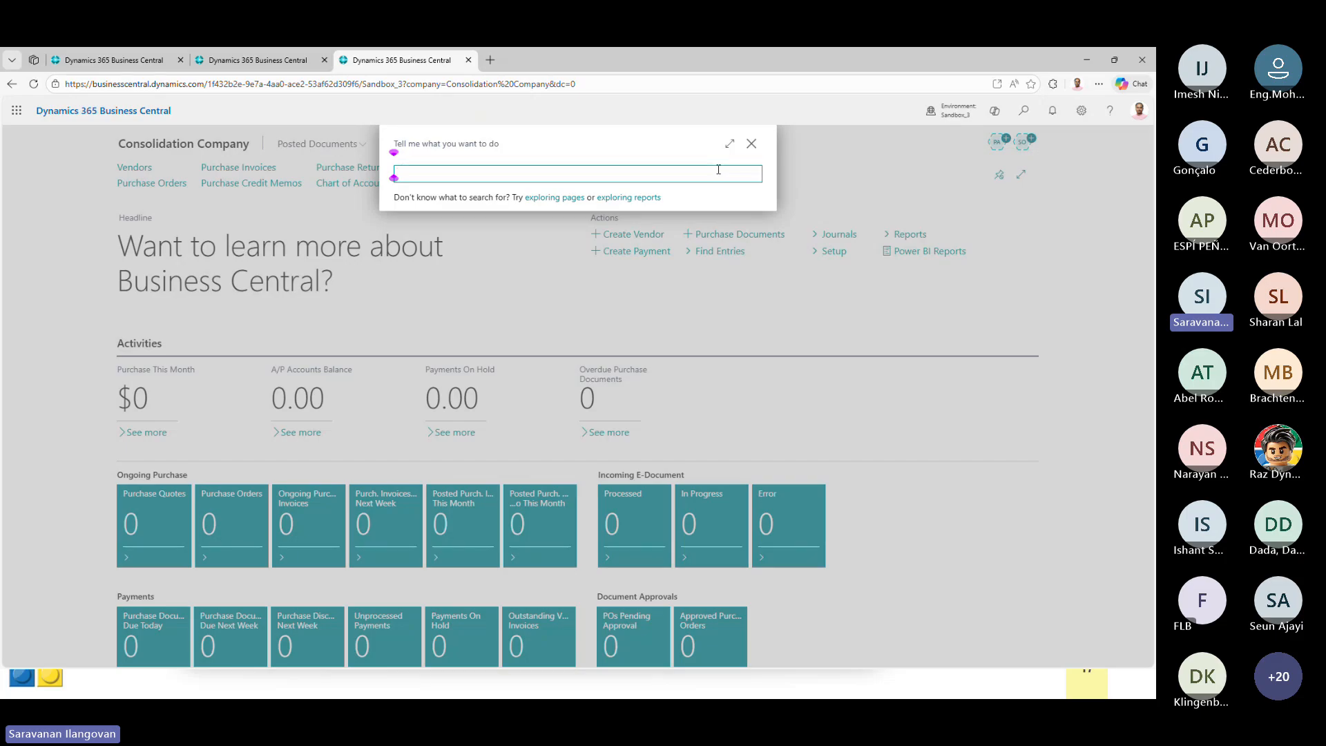
{"action": "type", "text": "currencies"}
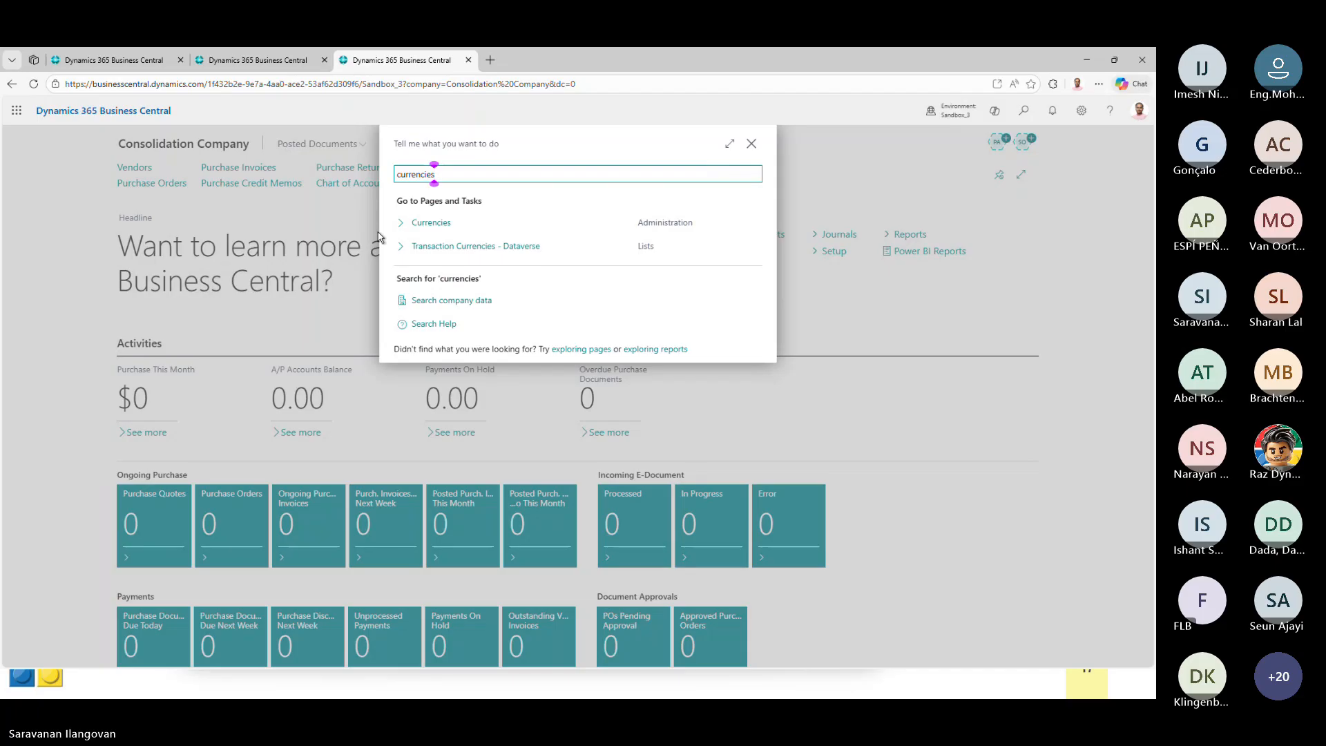
{"action": "left_click", "coordinate": [433, 223]}
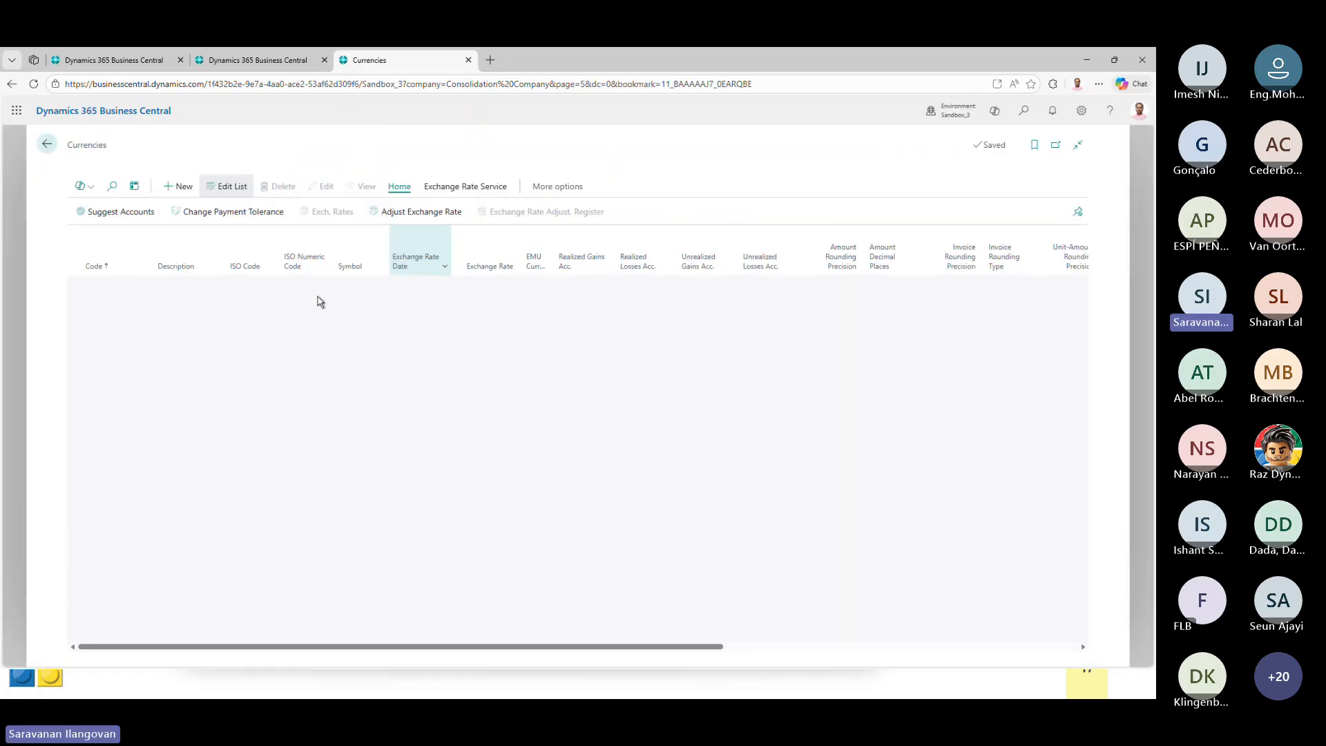
- Search the Currencies list for SGD, inspect its currency exchange rates, and leave the list
{"action": "left_click", "coordinate": [115, 204]}
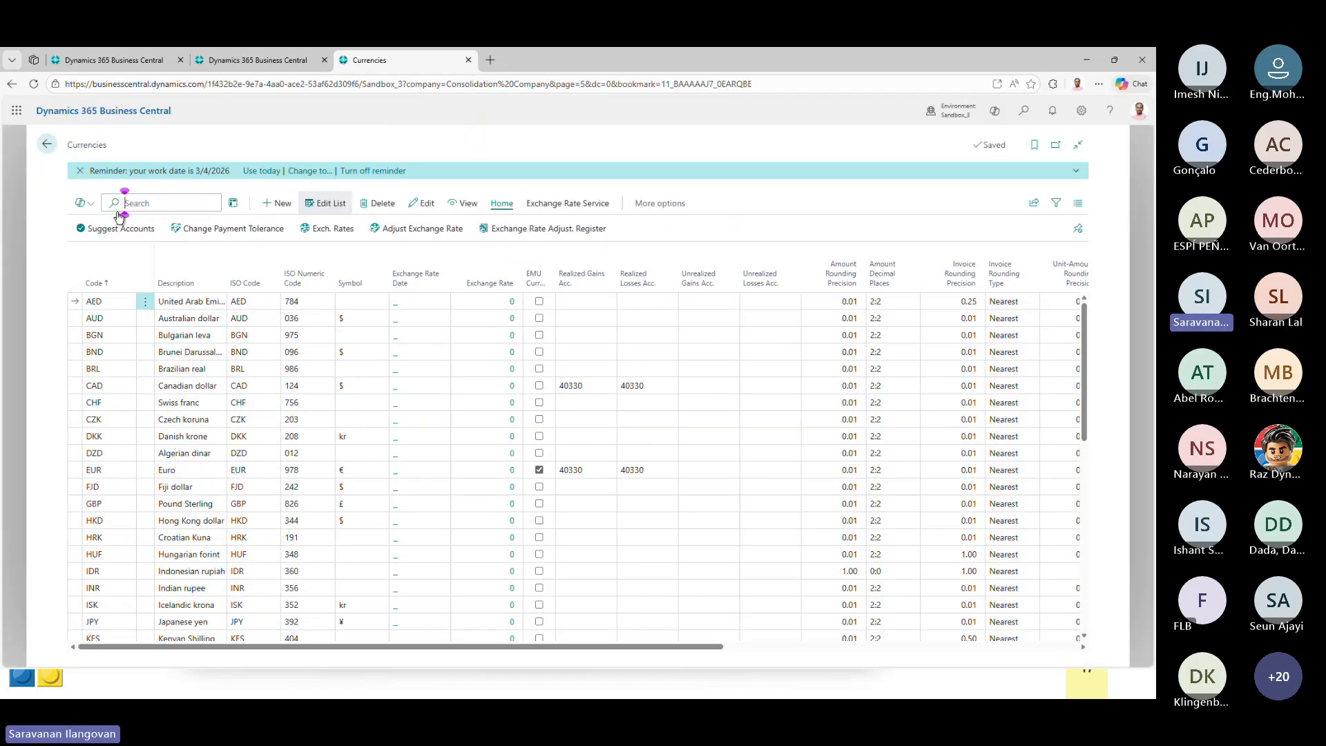
{"action": "type", "text": "S"}
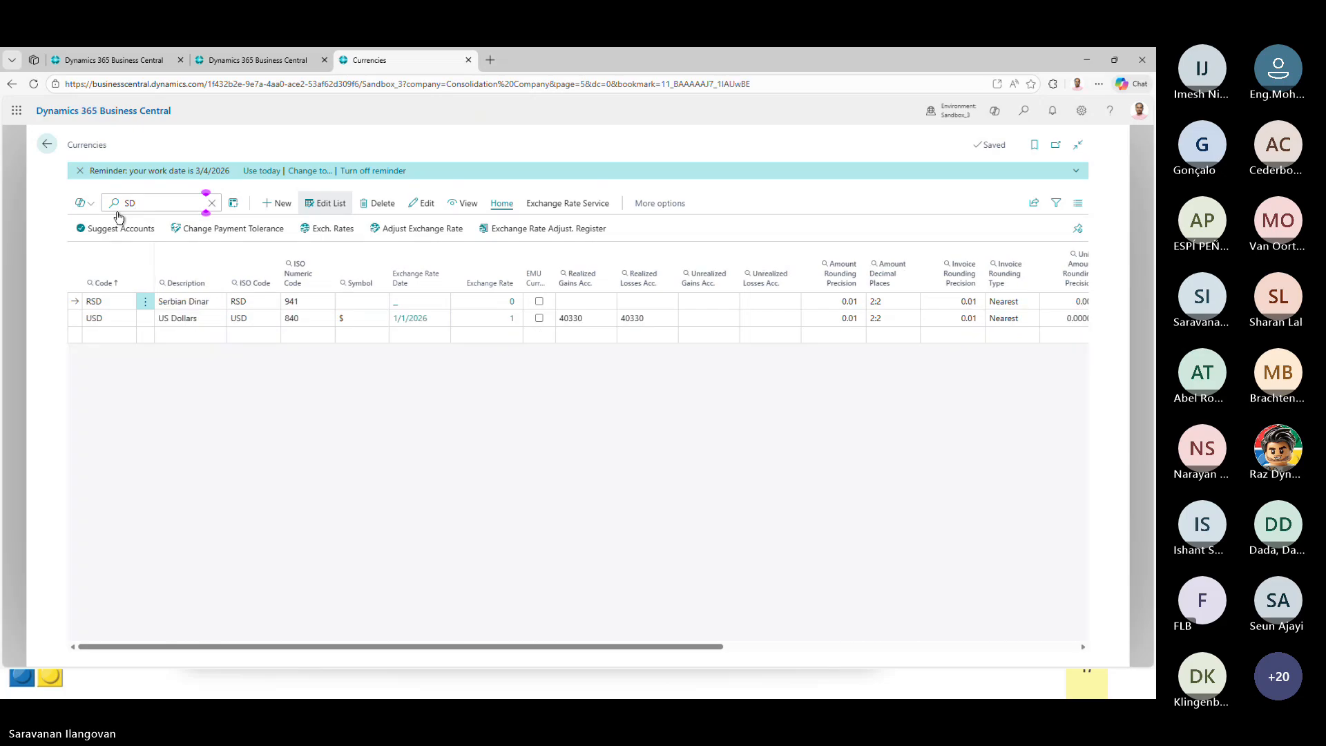
{"action": "type", "text": "GD"}
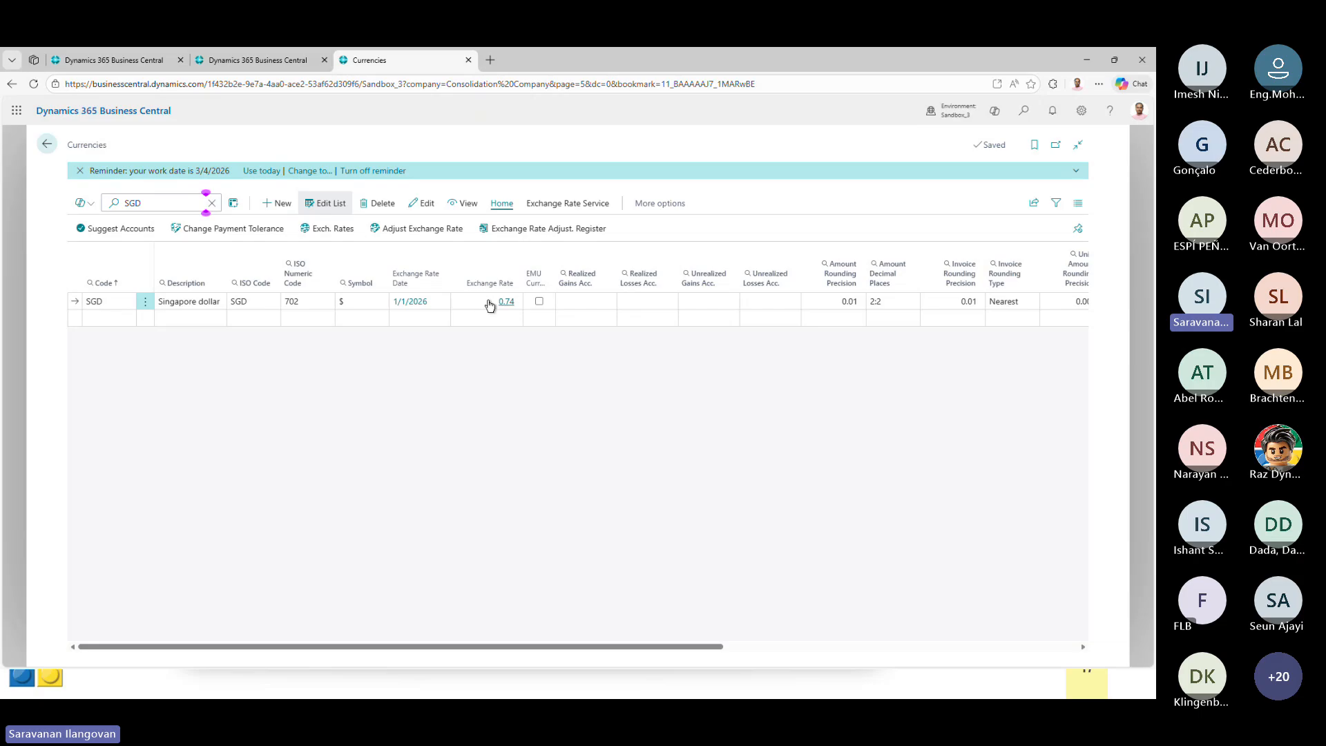
{"action": "left_click", "coordinate": [506, 304]}
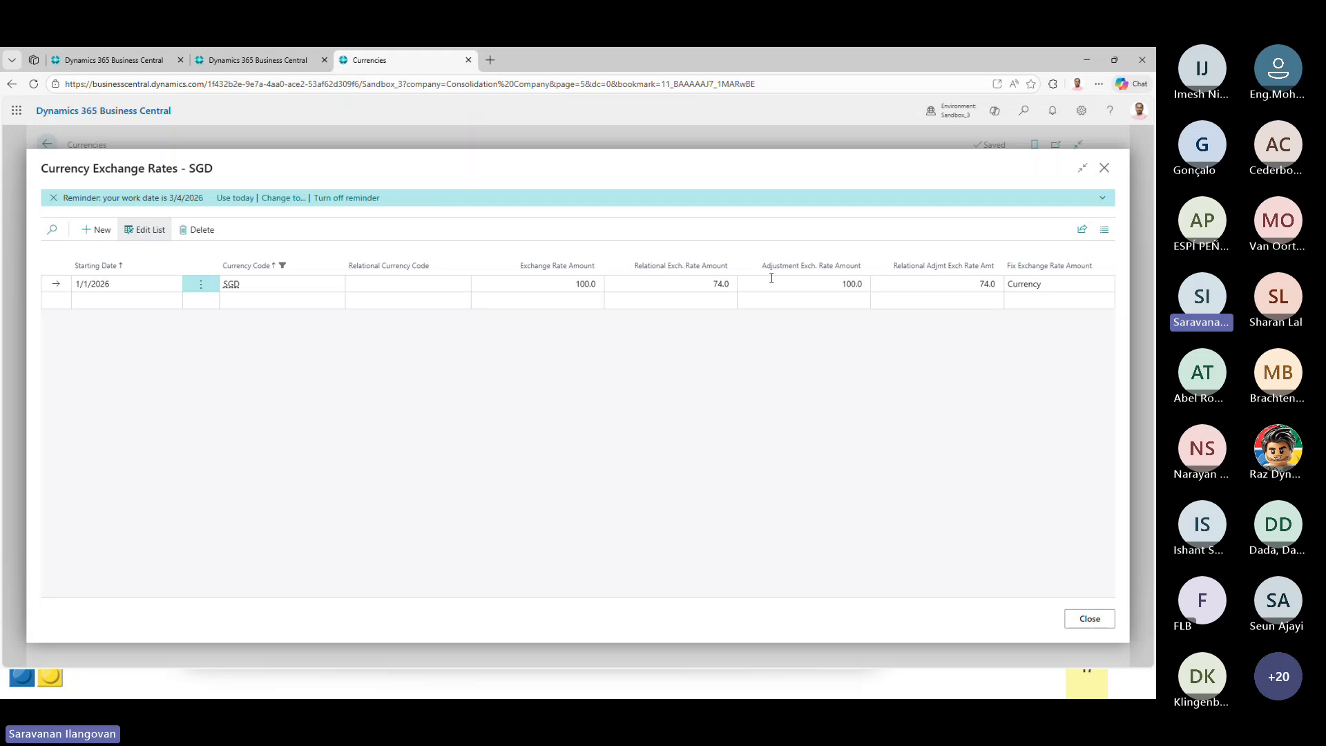
{"action": "left_click", "coordinate": [1105, 168]}
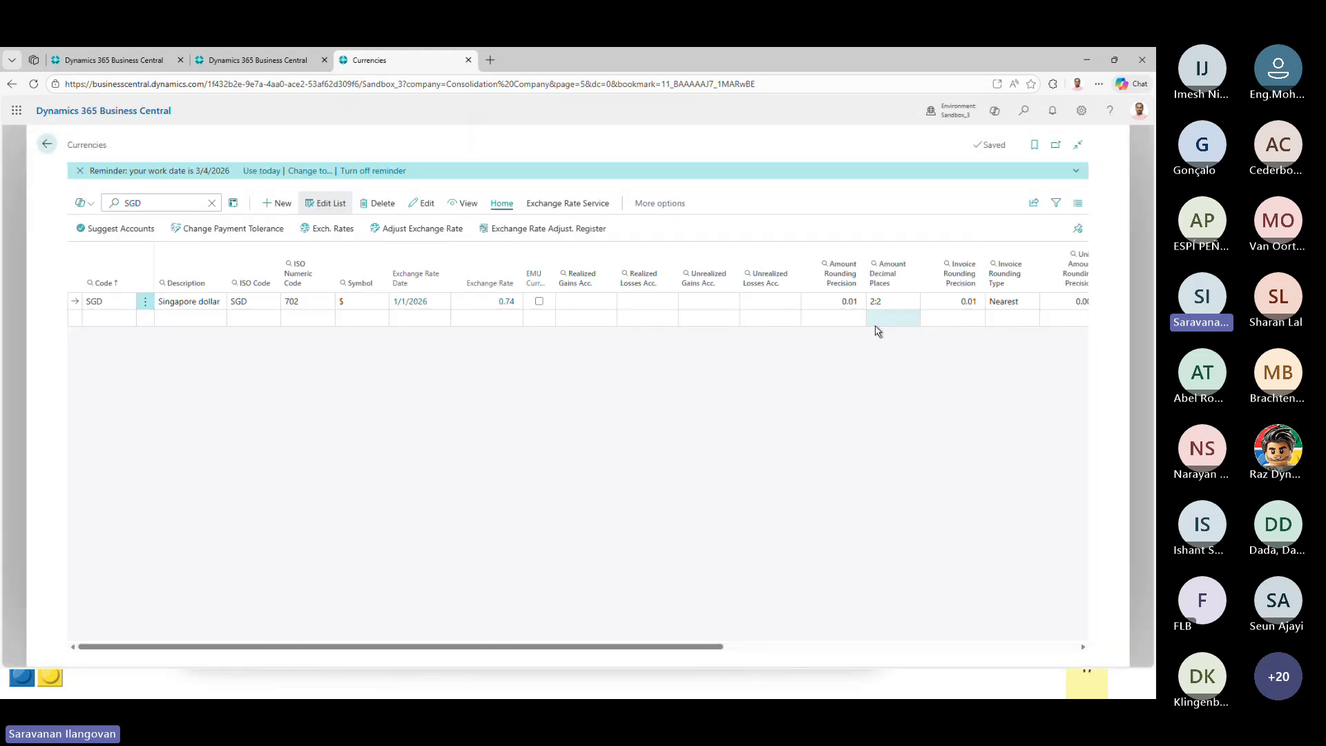
{"action": "left_click", "coordinate": [47, 144]}
- Return to the home page of the Subsidiary SG company
{"action": "left_click", "coordinate": [96, 60]}
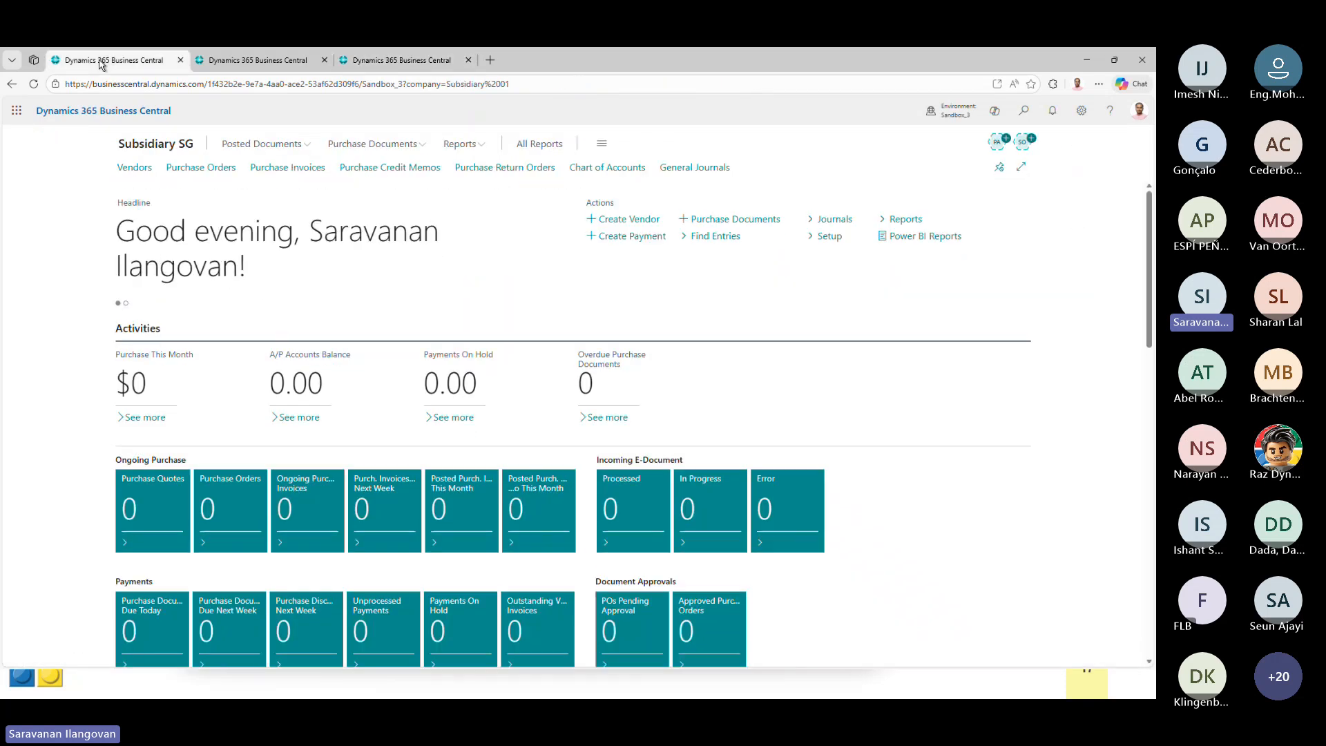
{"action": "left_click", "coordinate": [1023, 112]}
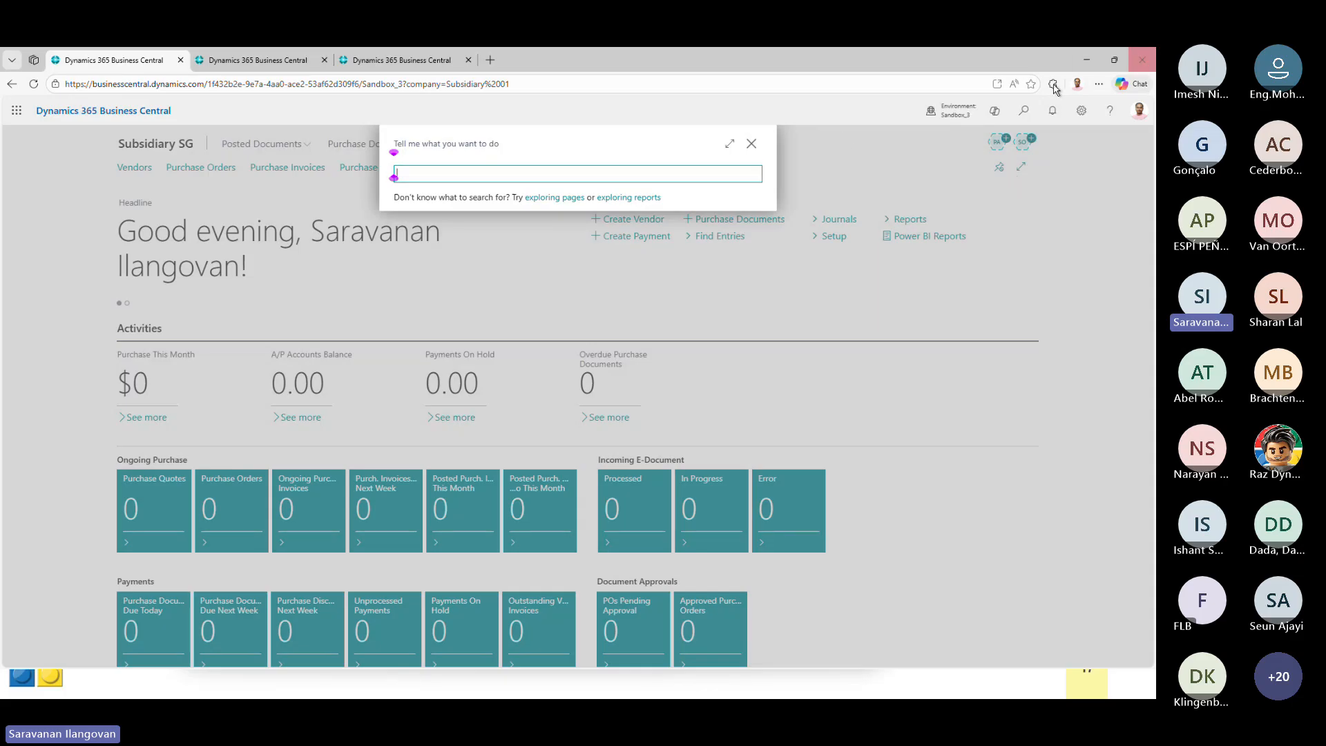
{"action": "left_click", "coordinate": [752, 146]}
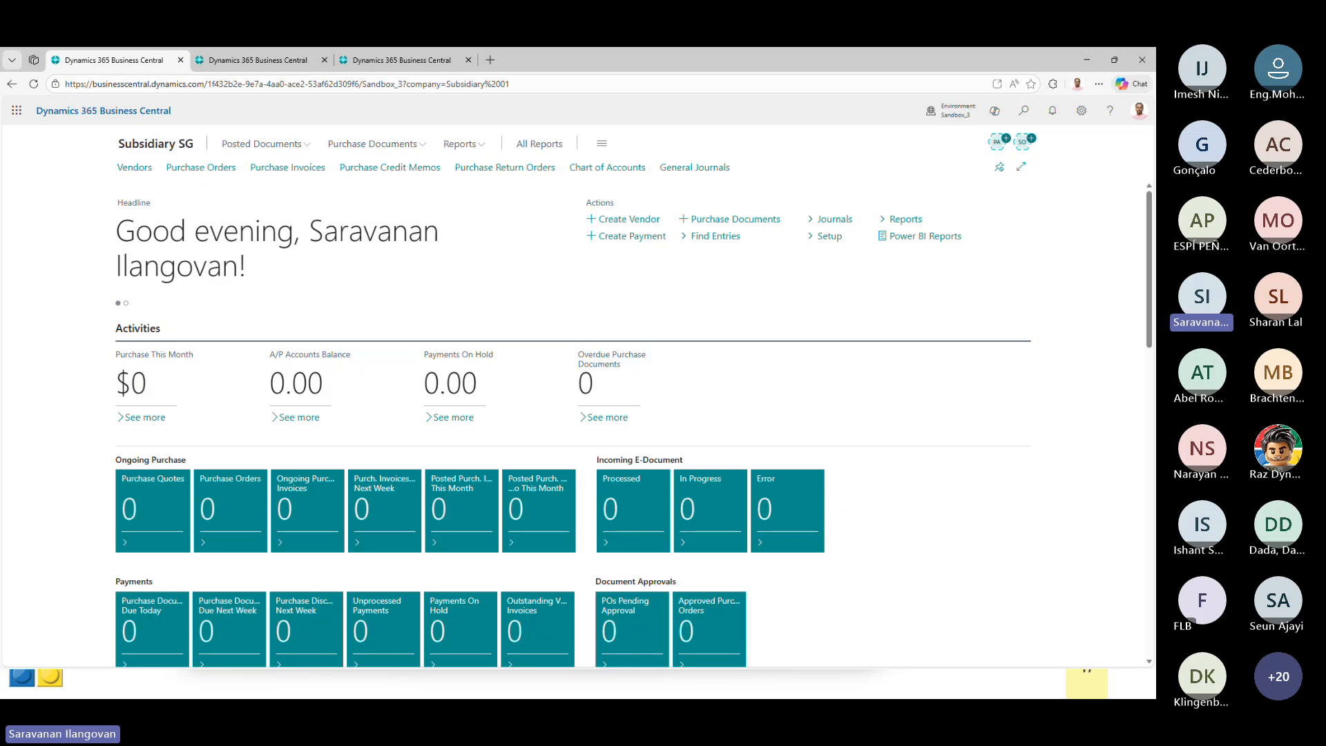
{"action": "key", "text": "alt+Tab"}
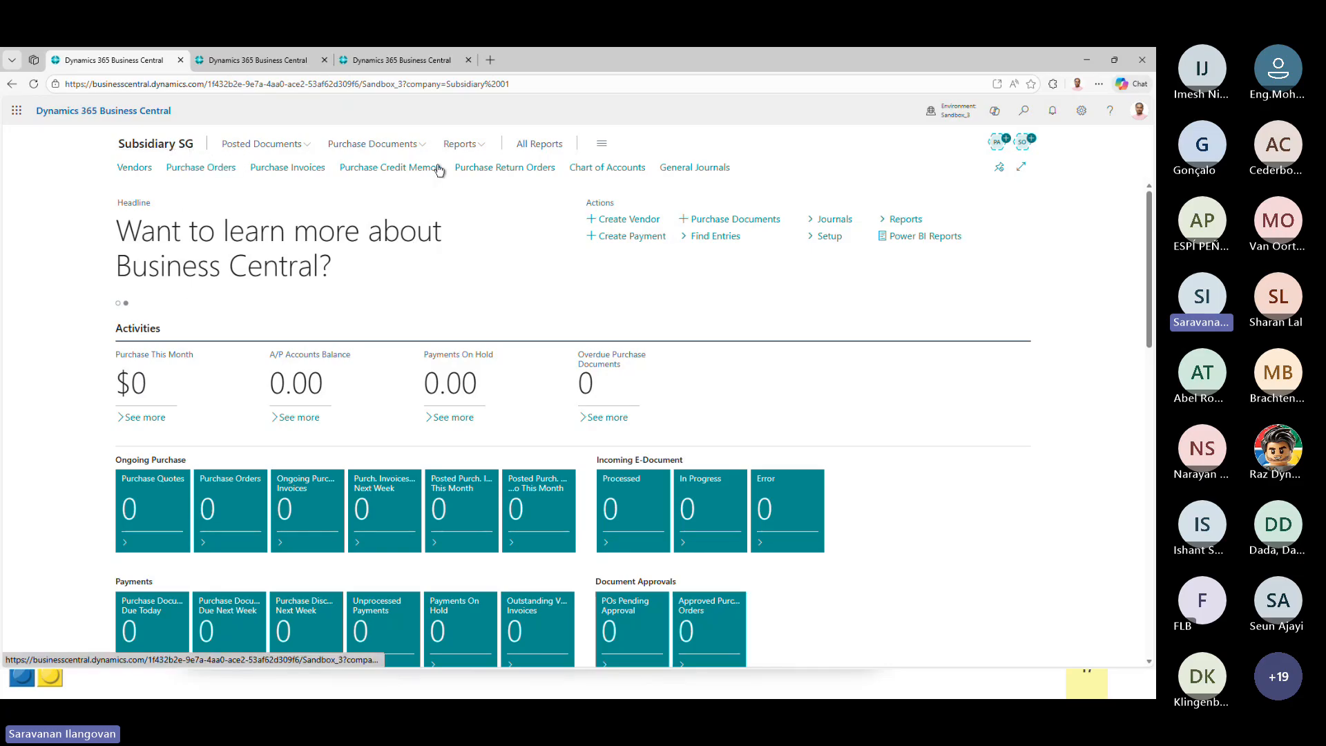
- Open the Subsidiary SG Chart of Accounts, search it for "sales of res", and select the Sale of Resources account in the unfiltered list
{"action": "left_click", "coordinate": [588, 168]}
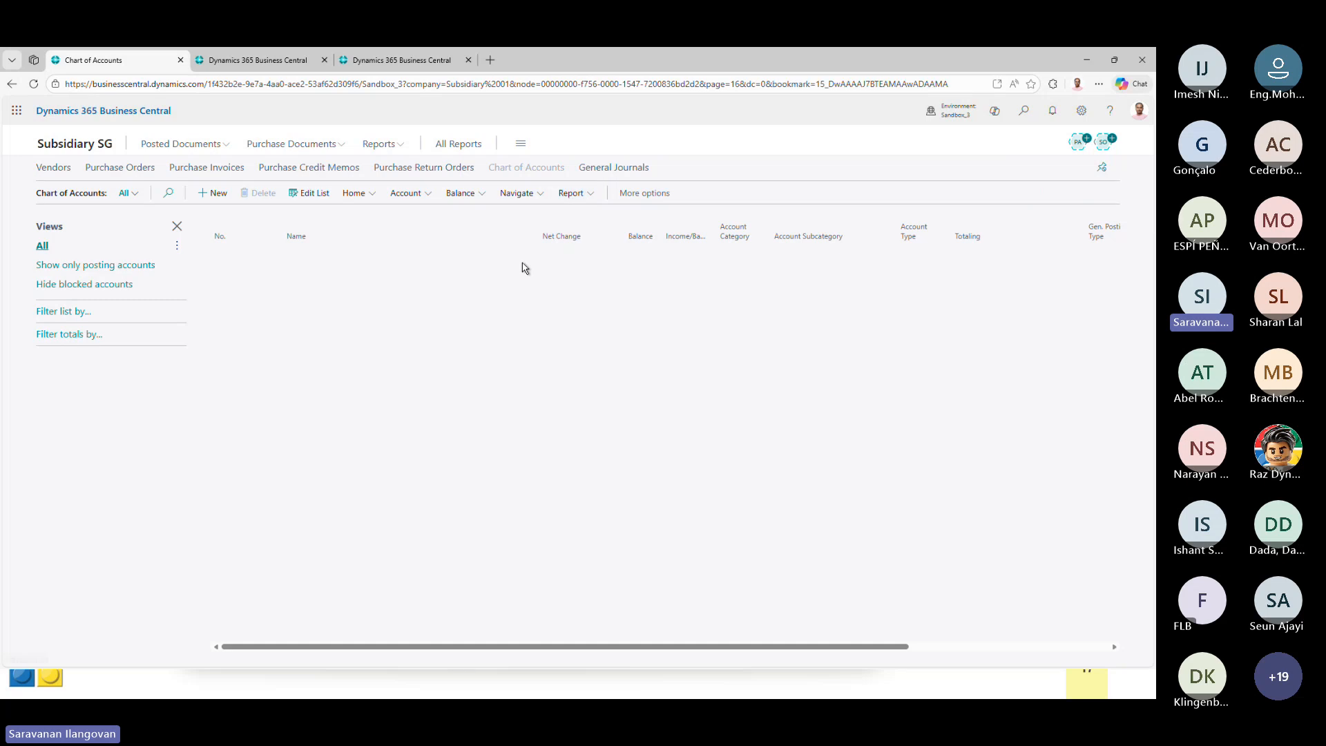
{"action": "scroll", "coordinate": [455, 341], "scroll_direction": "down", "scroll_amount": 5}
{"action": "scroll", "coordinate": [456, 341], "scroll_direction": "down", "scroll_amount": 1}
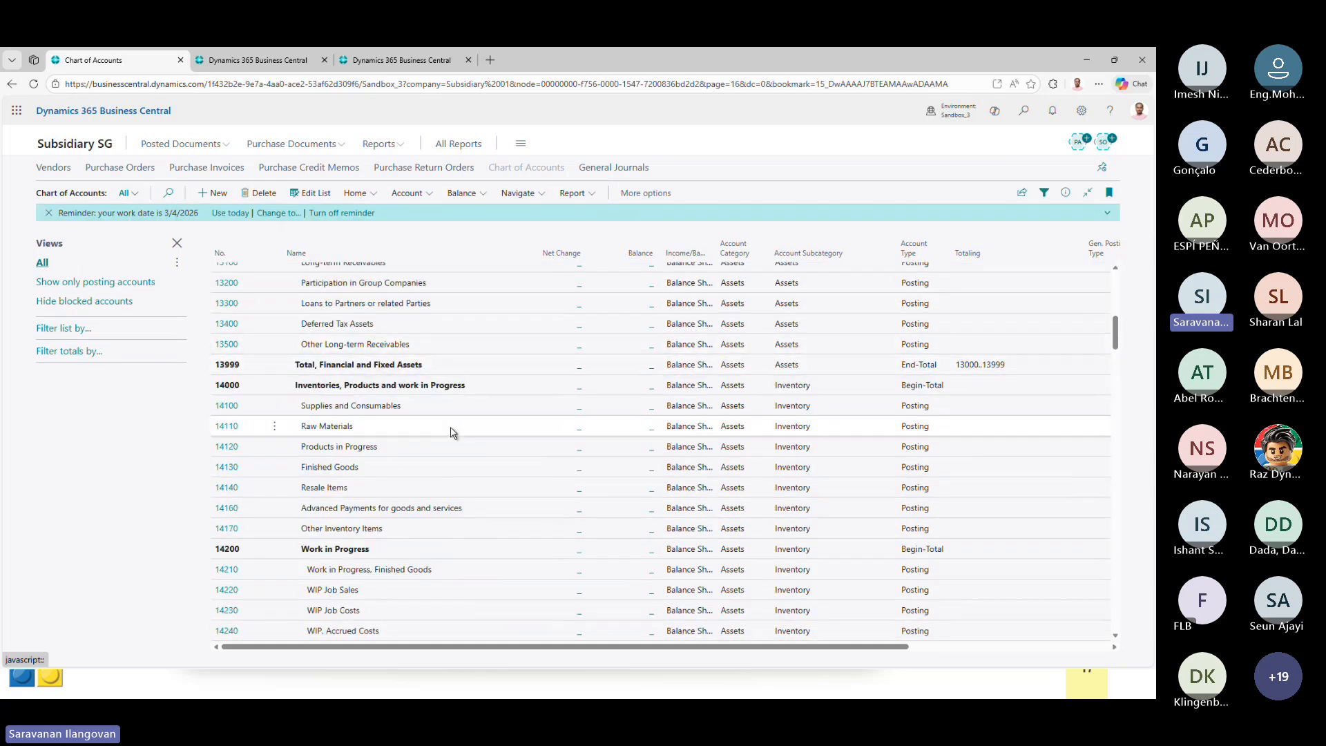
{"action": "left_click", "coordinate": [168, 194]}
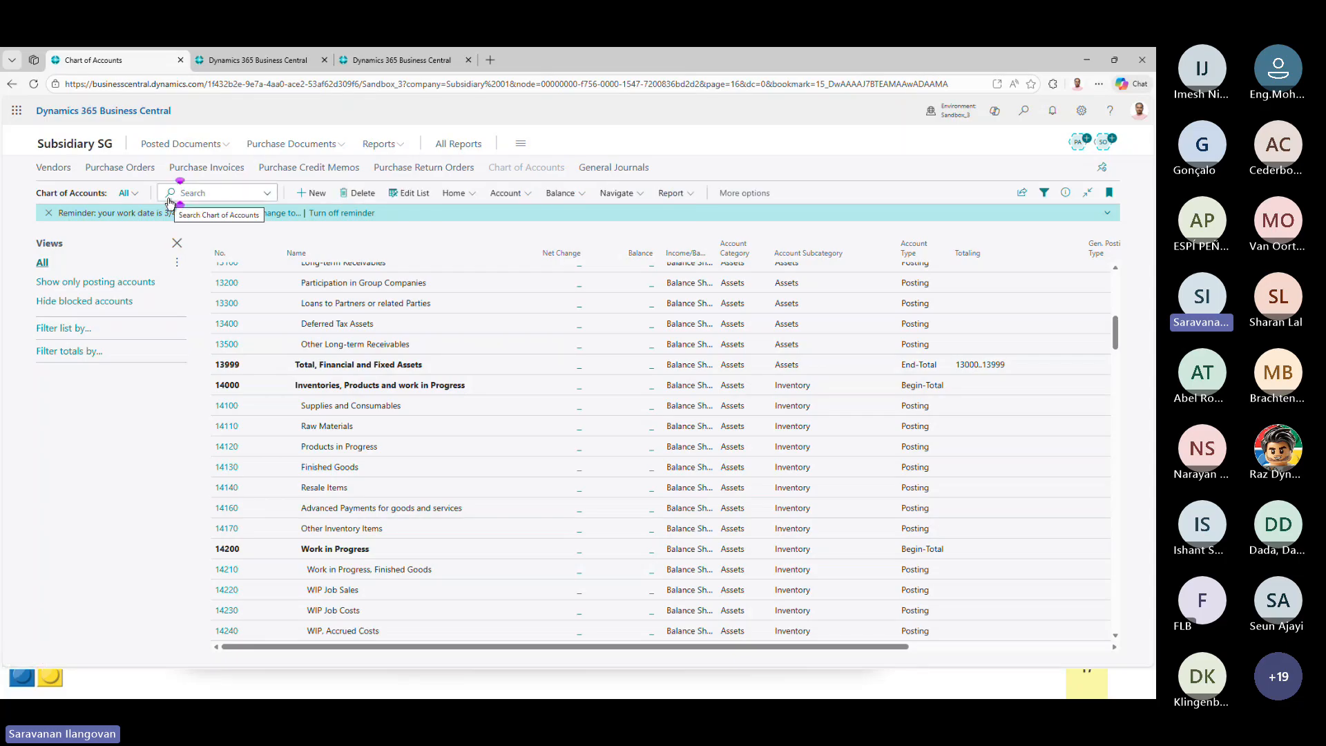
{"action": "type", "text": "sales "}
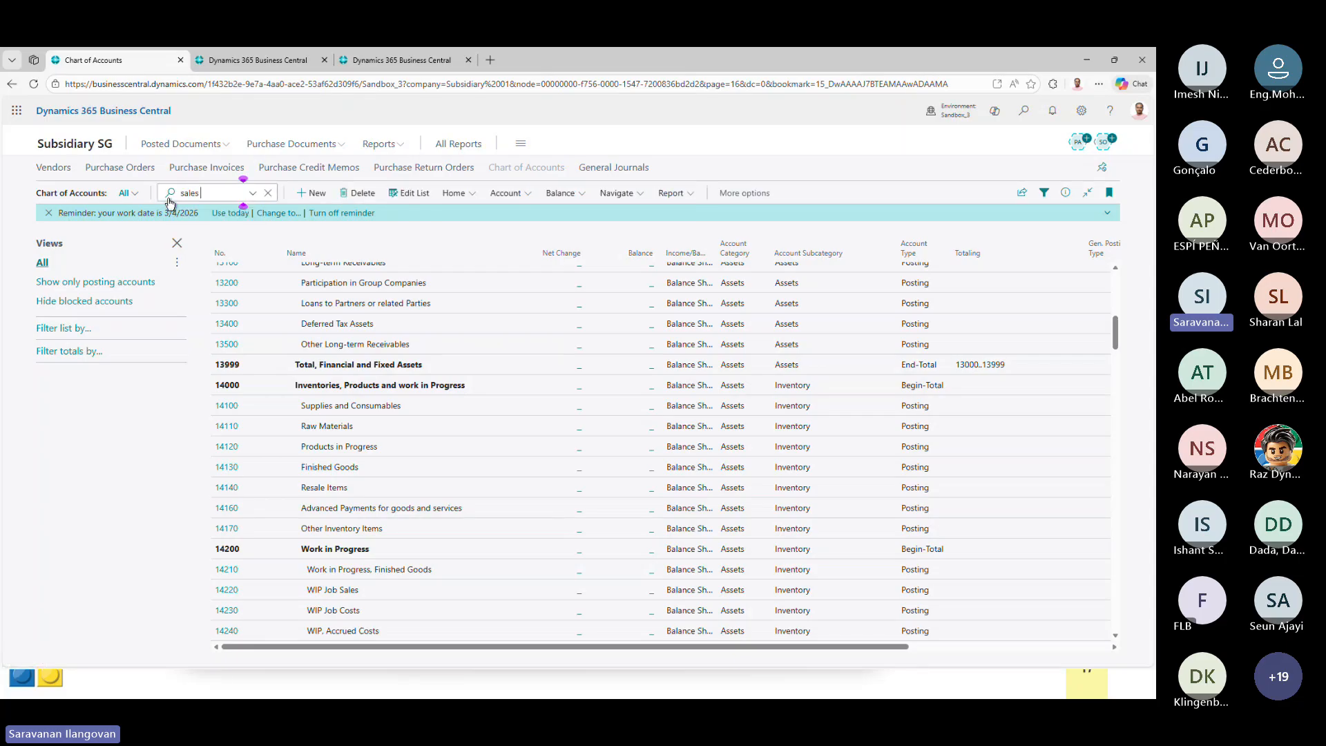
{"action": "type", "text": "of resh"}
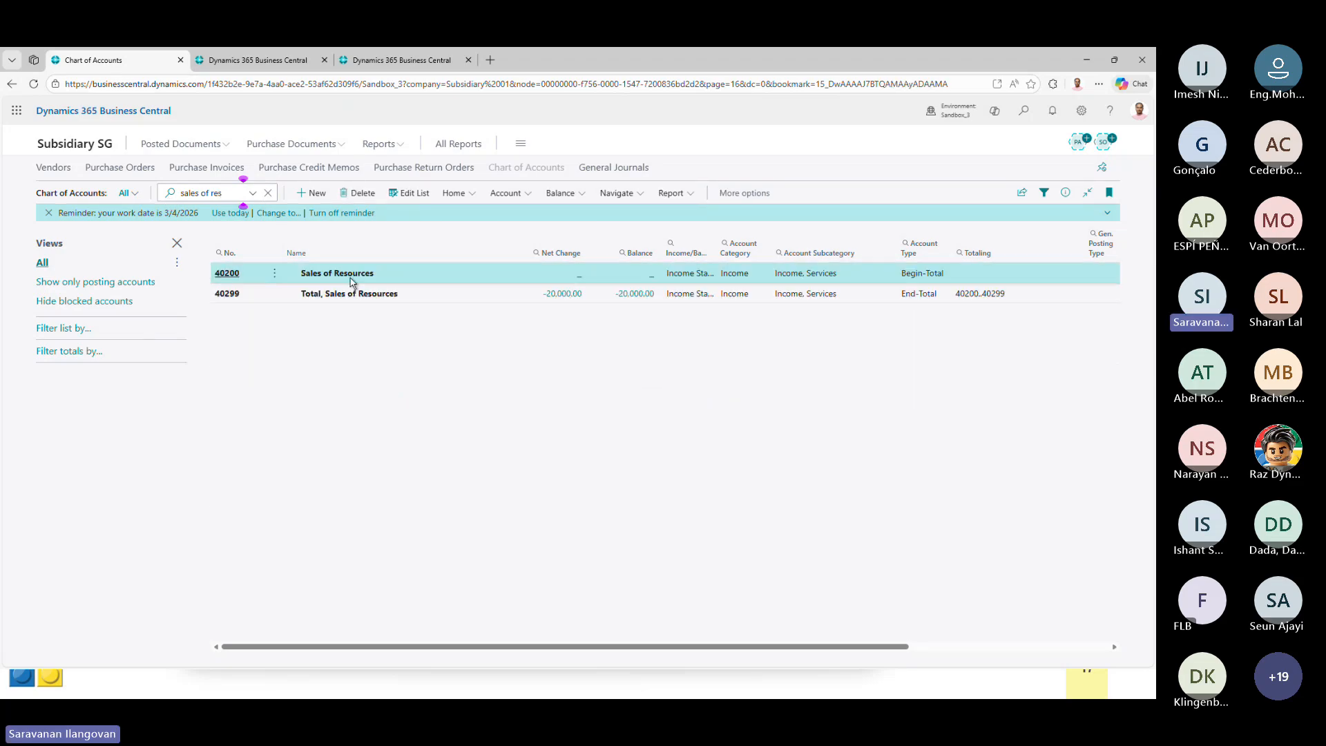
{"action": "left_click", "coordinate": [268, 193]}
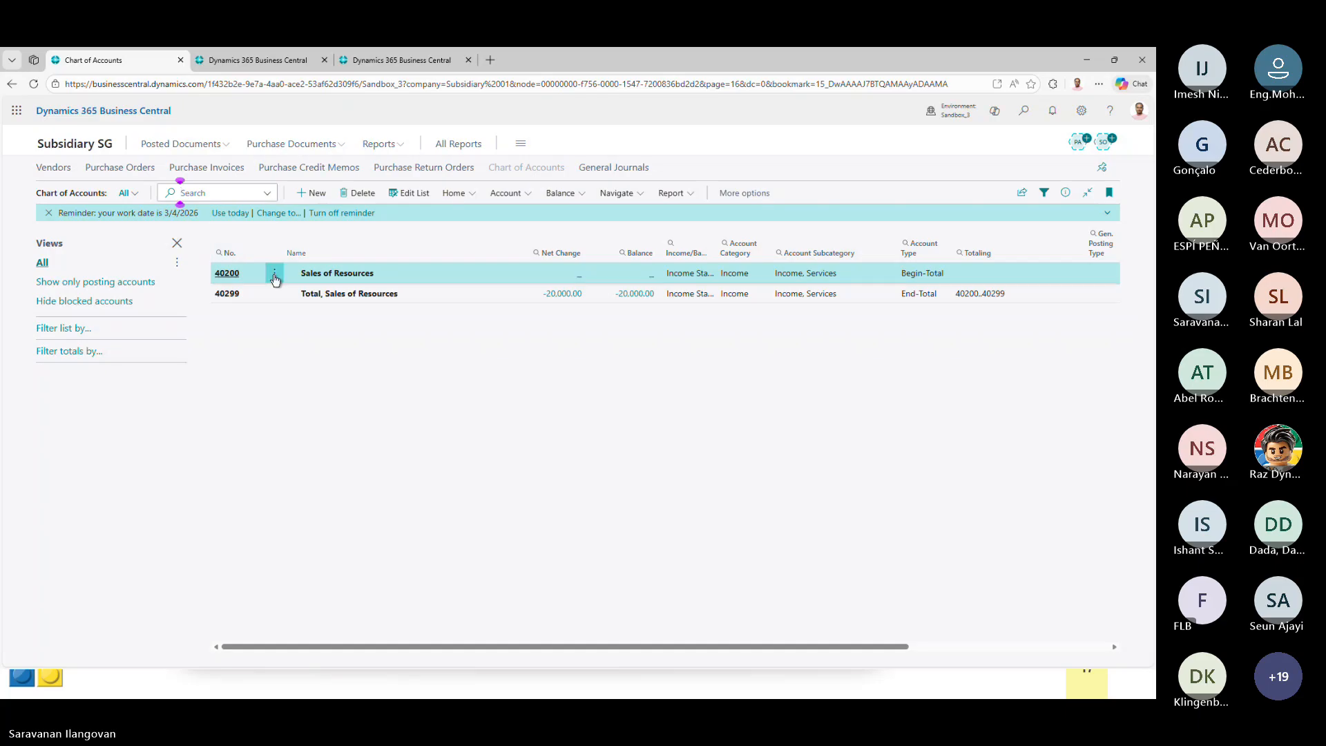
{"action": "left_click", "coordinate": [372, 299]}
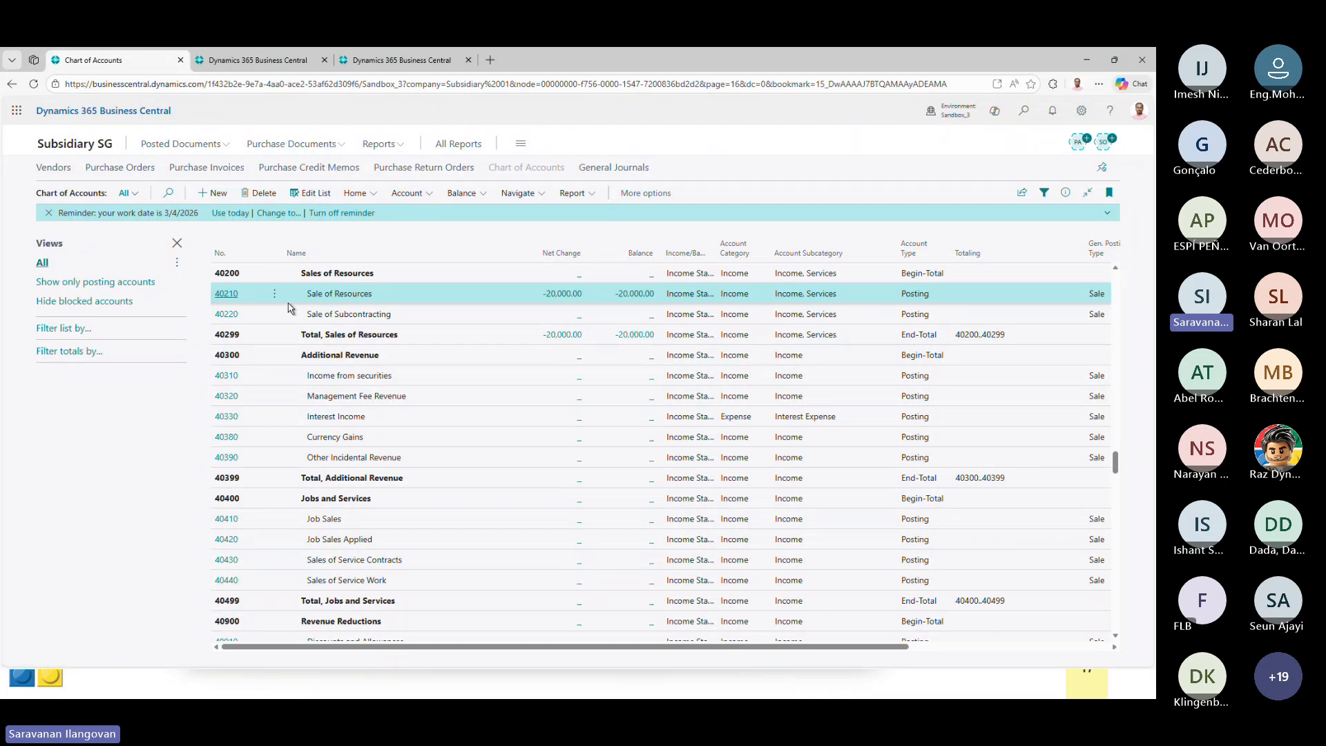
- View the Subsidiary US and Consolidation Company home pages and return to the Subsidiary SG Chart of Accounts
{"action": "left_click", "coordinate": [261, 62]}
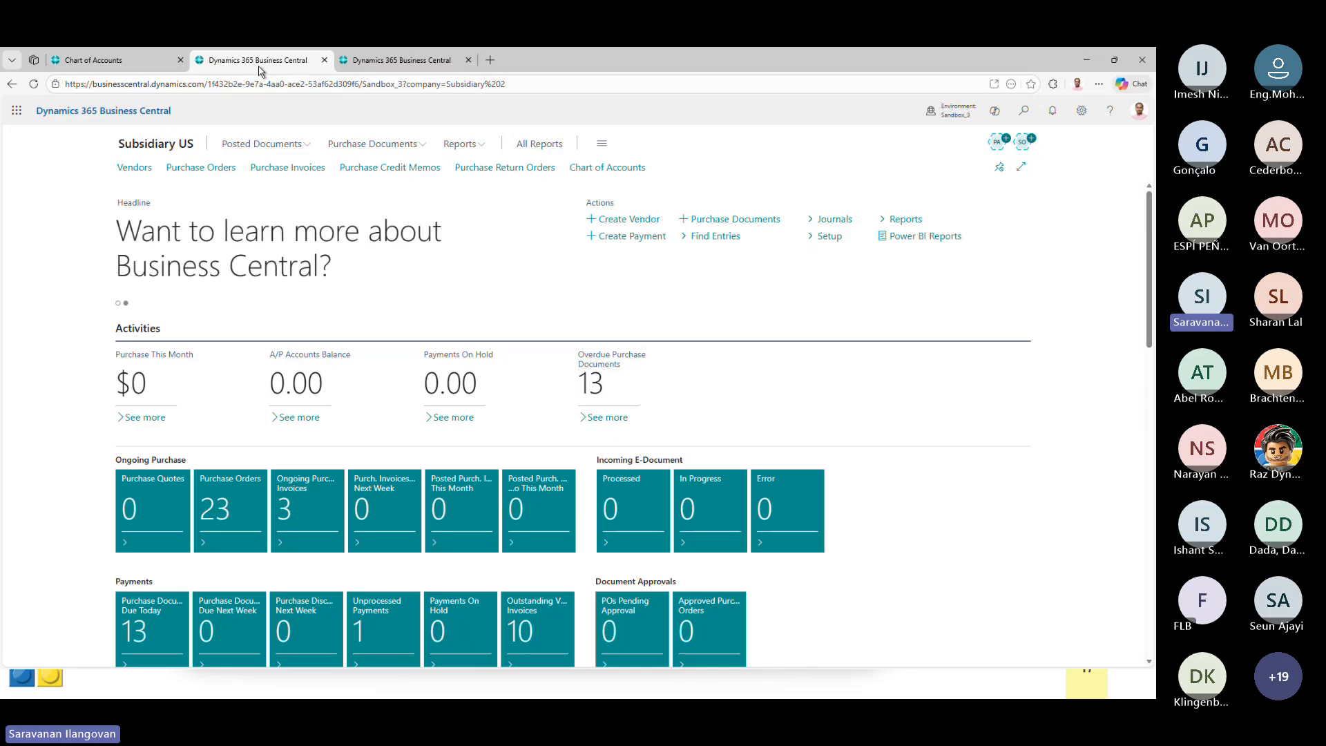
{"action": "left_click", "coordinate": [401, 71]}
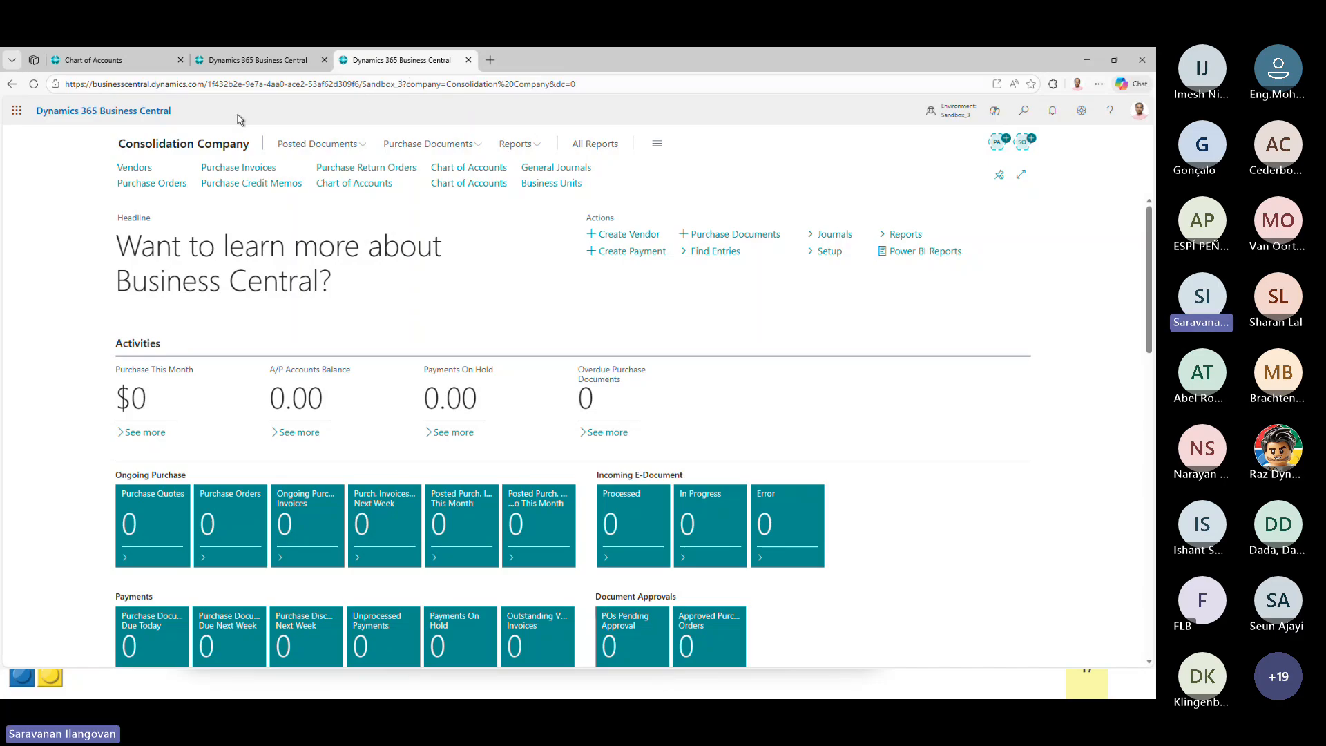
{"action": "left_click", "coordinate": [143, 68]}
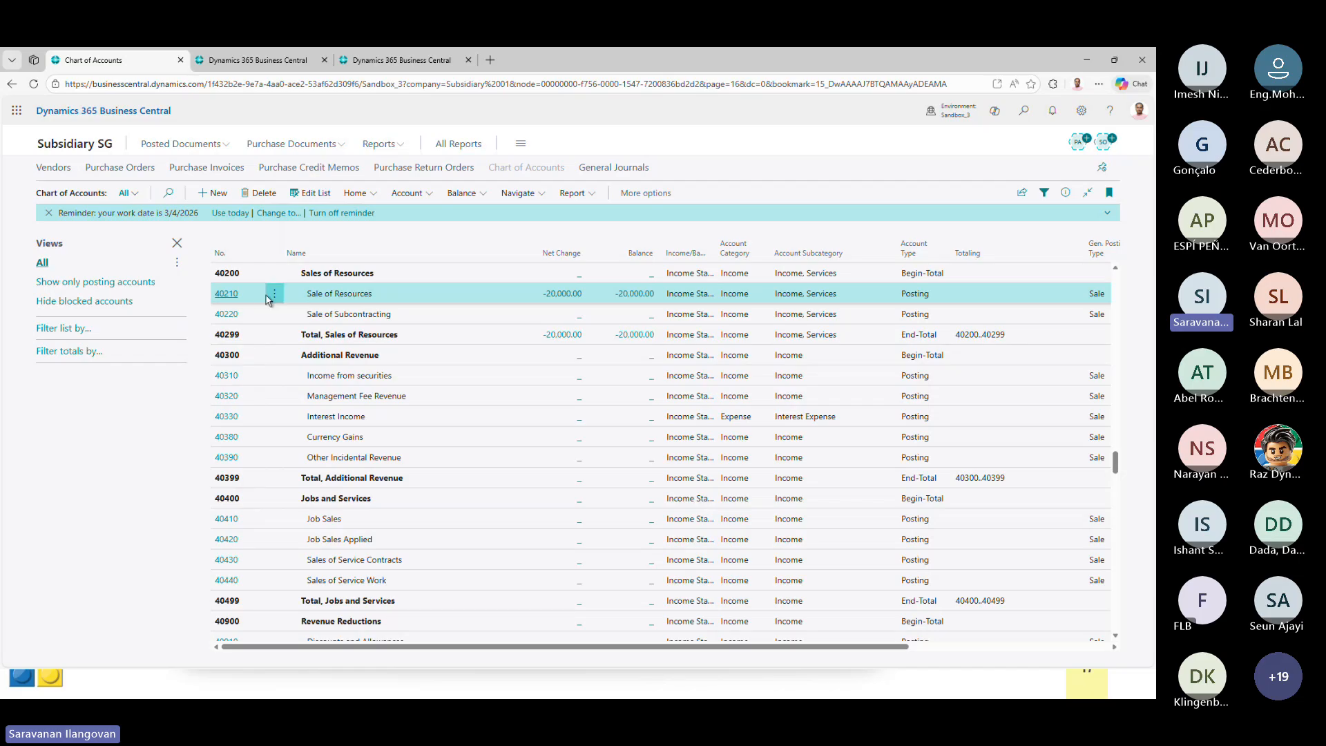
- Open the Sale of Resources account card and review its general details and the Consol. Debit Acc. field in the Consolidation section
{"action": "left_click", "coordinate": [227, 295]}
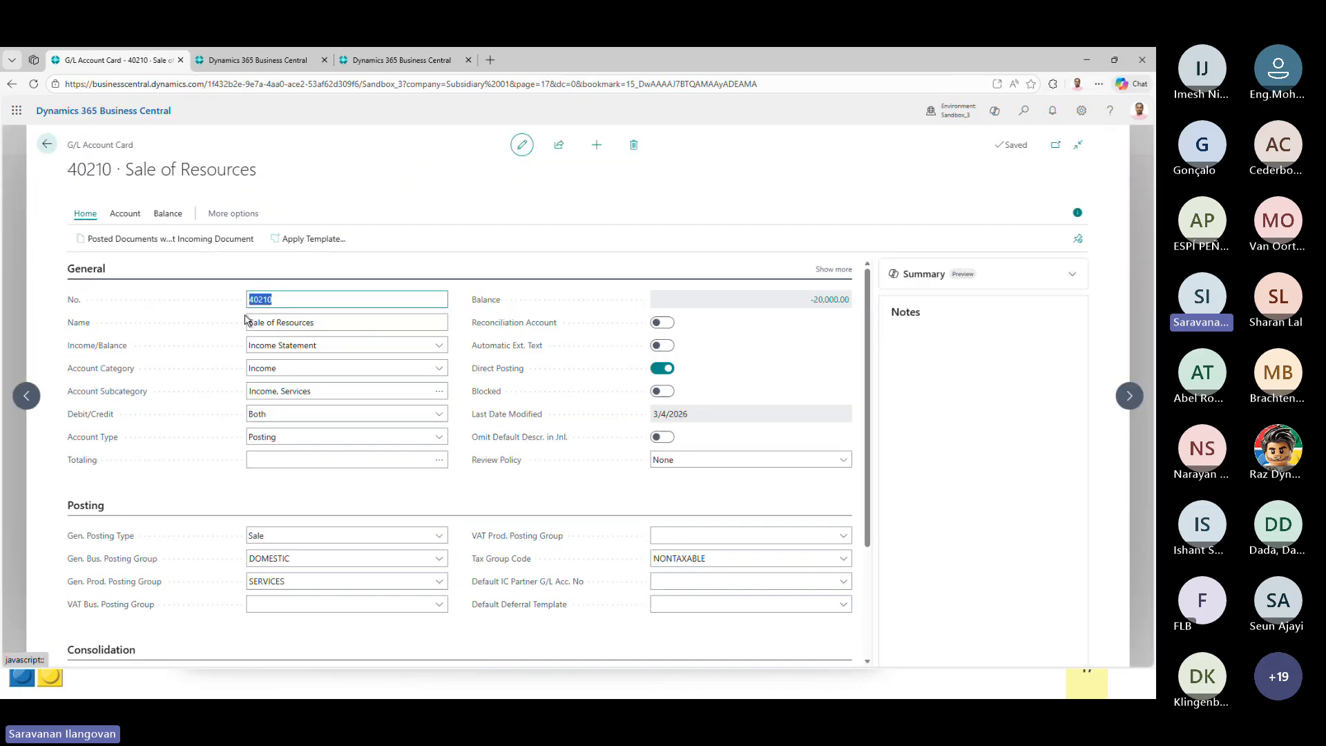
{"action": "scroll", "coordinate": [216, 362], "scroll_direction": "down", "scroll_amount": 3}
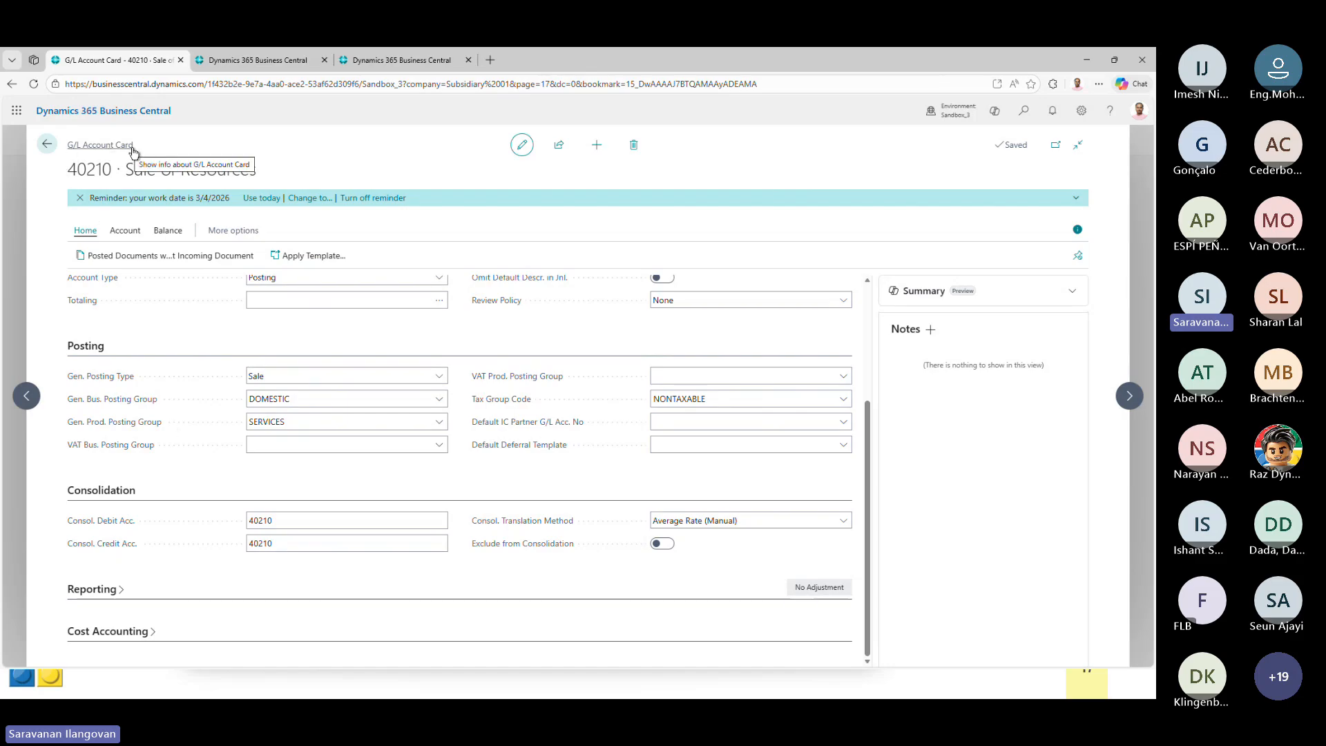
{"action": "scroll", "coordinate": [213, 411], "scroll_direction": "up", "scroll_amount": 3}
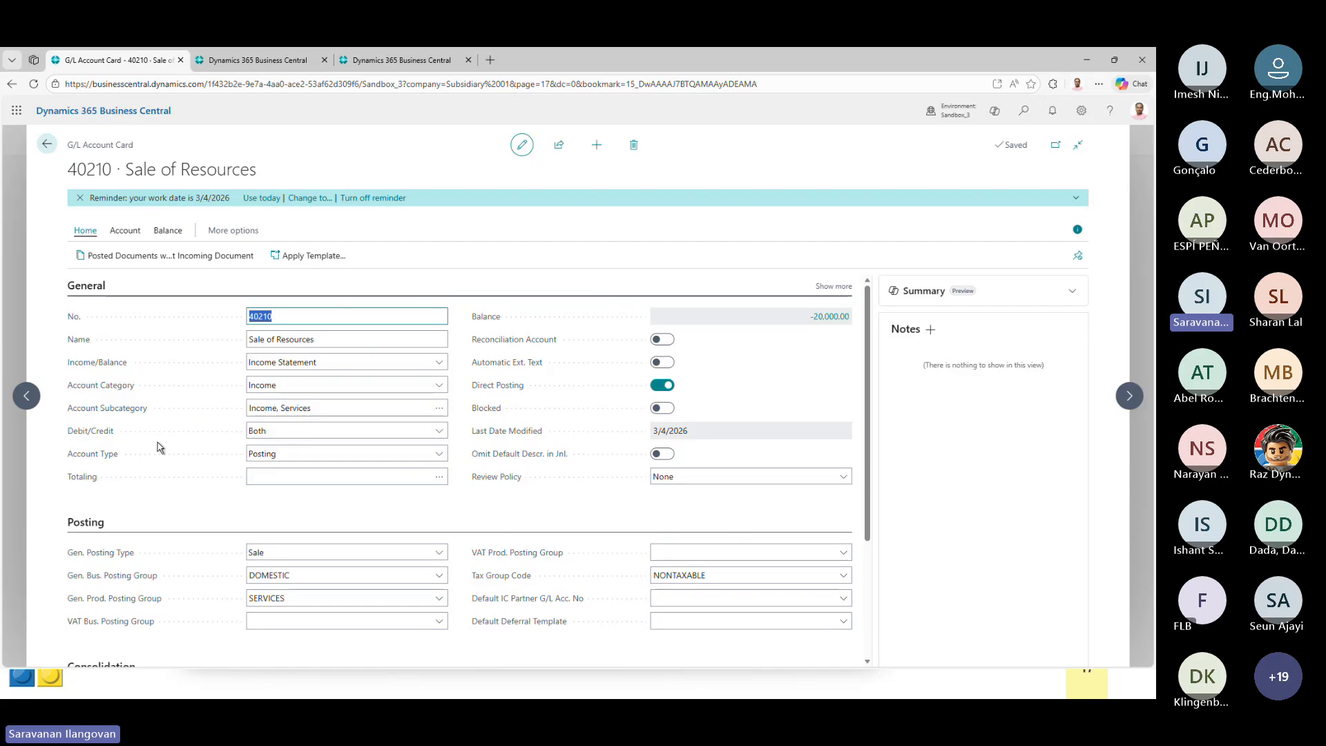
{"action": "scroll", "coordinate": [158, 445], "scroll_direction": "down", "scroll_amount": 3}
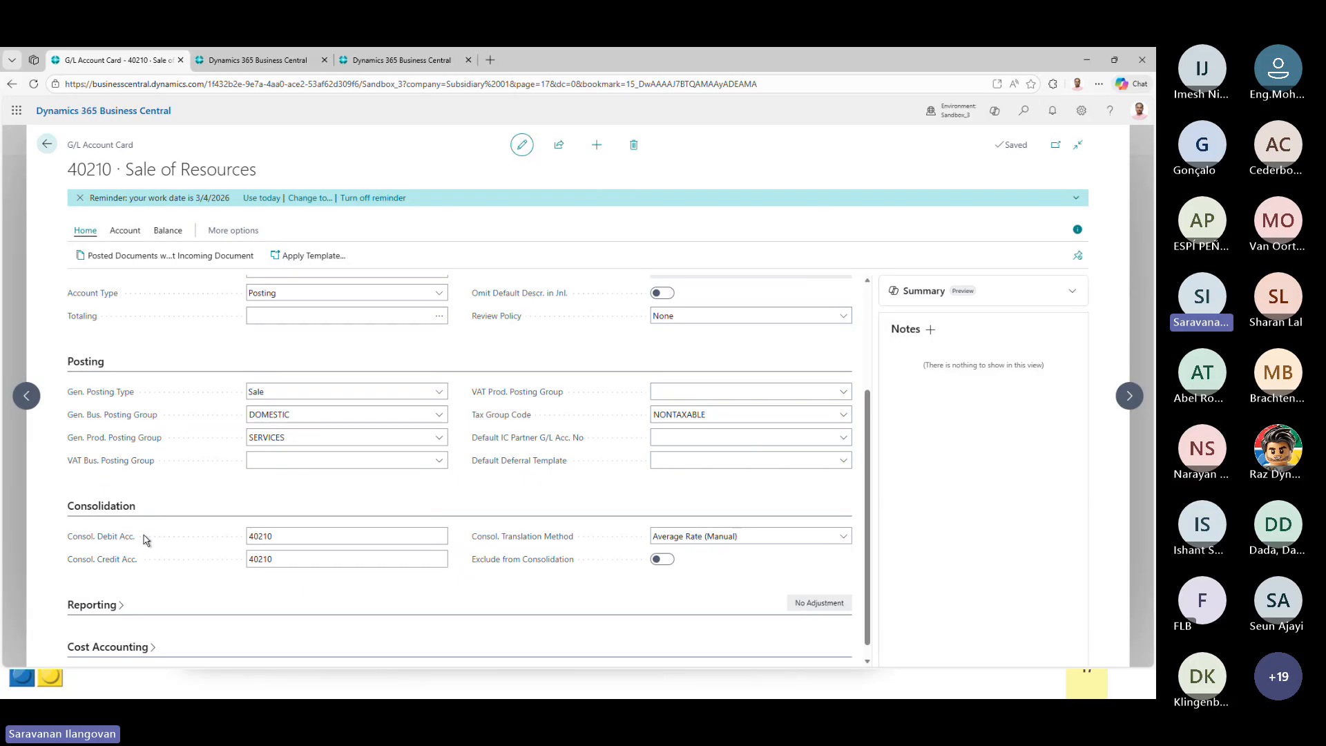
{"action": "mouse_move", "coordinate": [111, 542]}
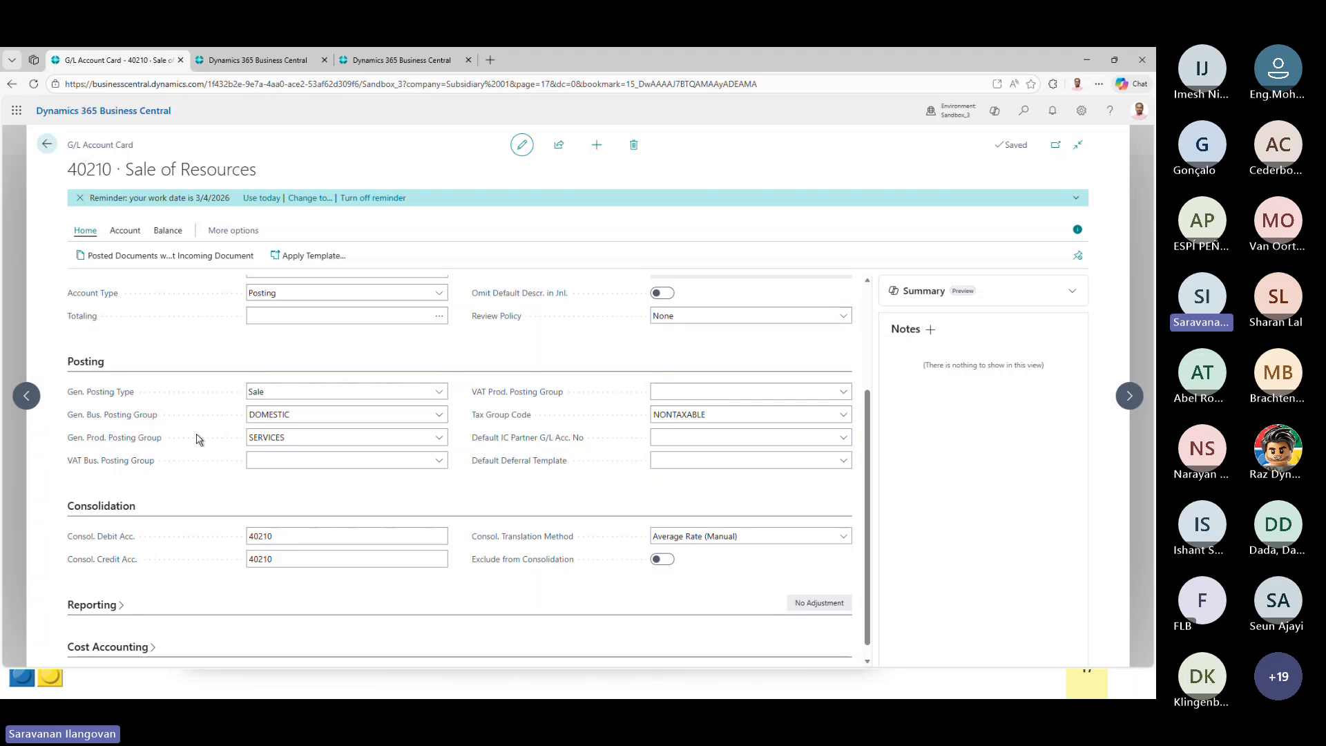
{"action": "left_click_drag", "start_coordinate": [125, 170], "coordinate": [261, 170]}
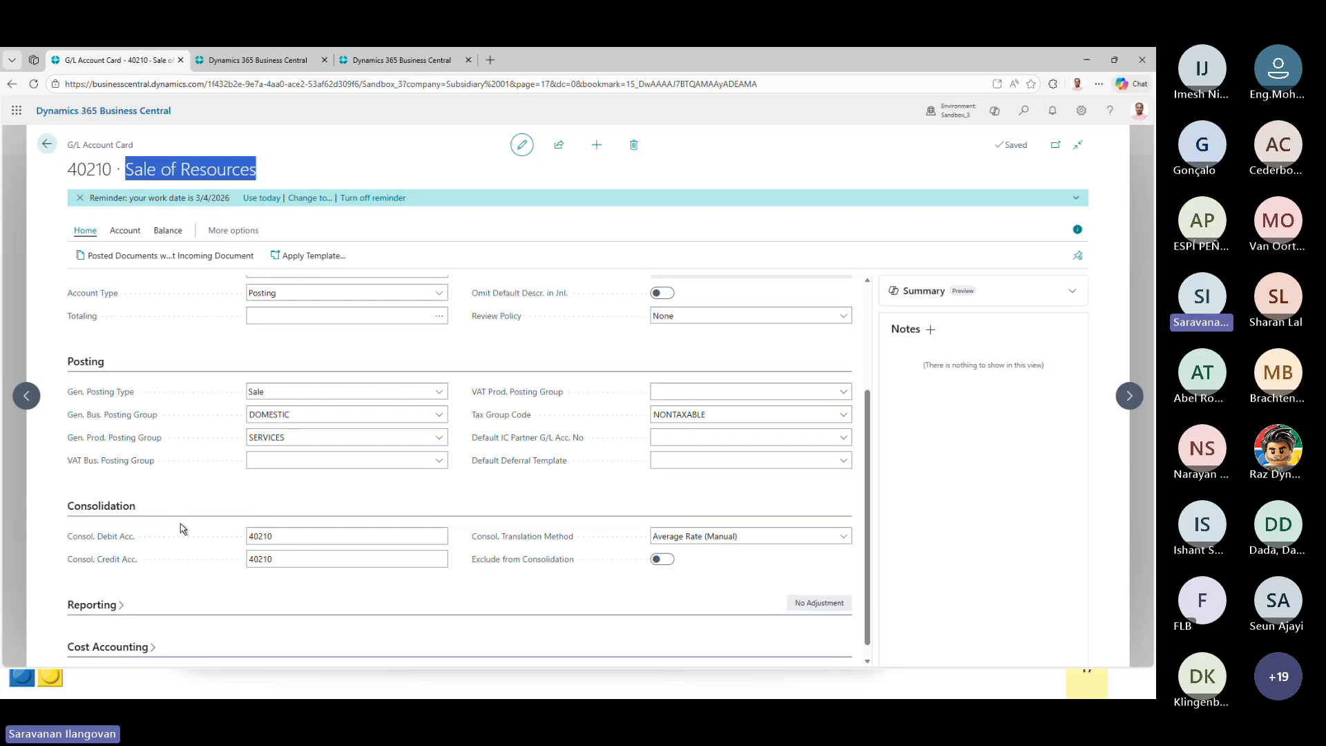
{"action": "left_click", "coordinate": [295, 532]}
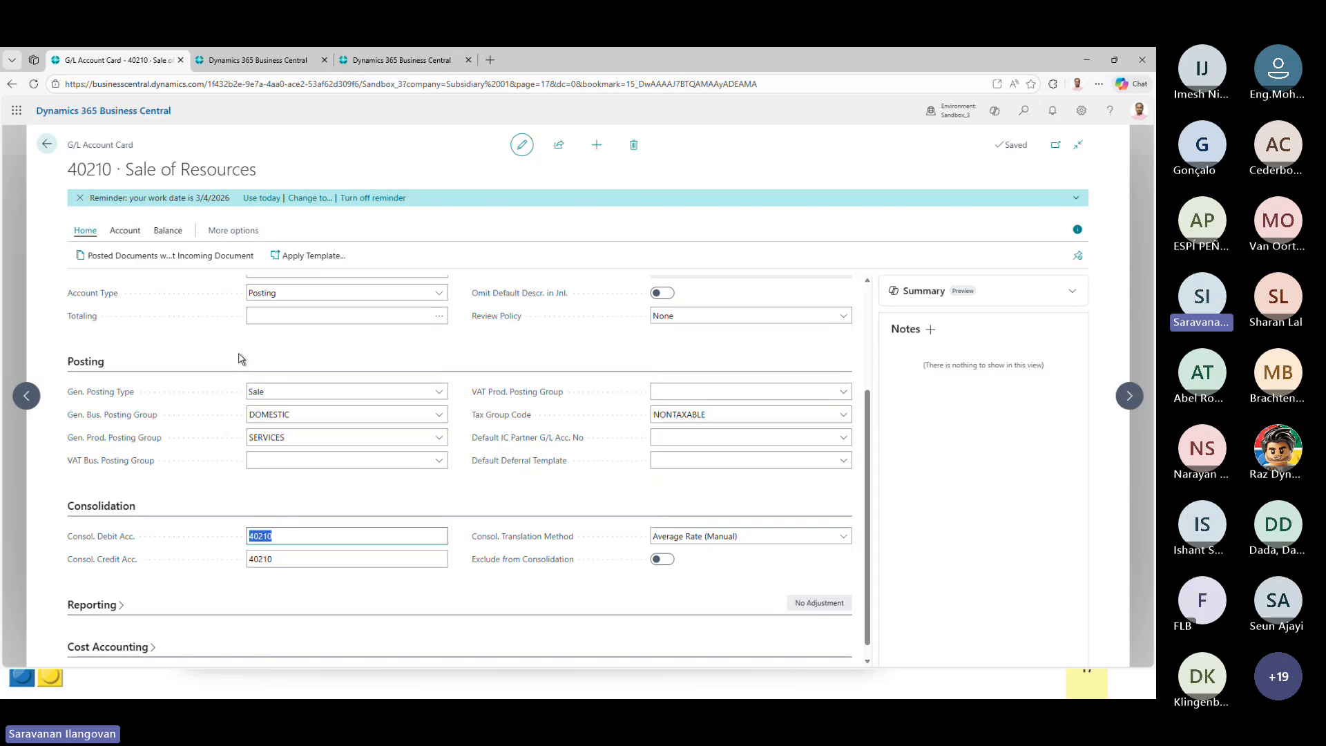
- View the Chart of Accounts of the Consolidation Company, and close the Sale of Resources account card in Subsidiary SG
{"action": "left_click", "coordinate": [389, 65]}
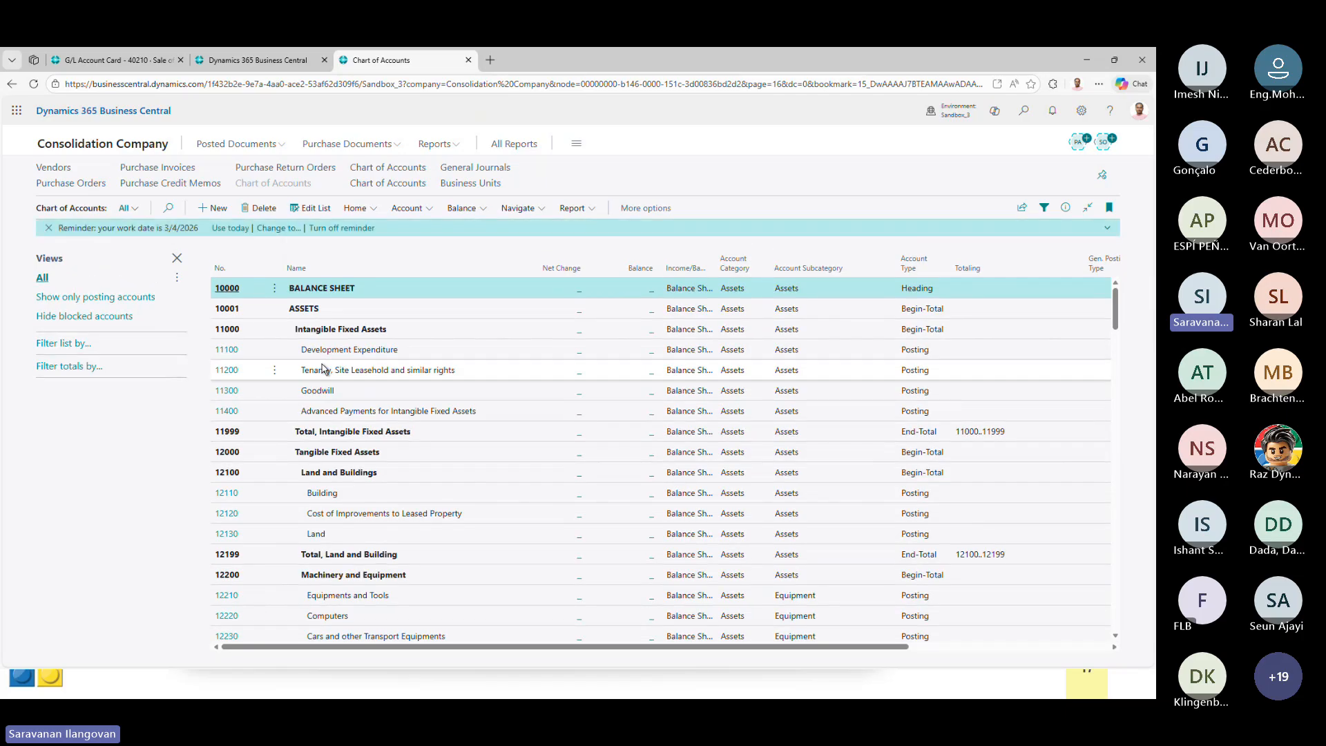
{"action": "left_click", "coordinate": [108, 64]}
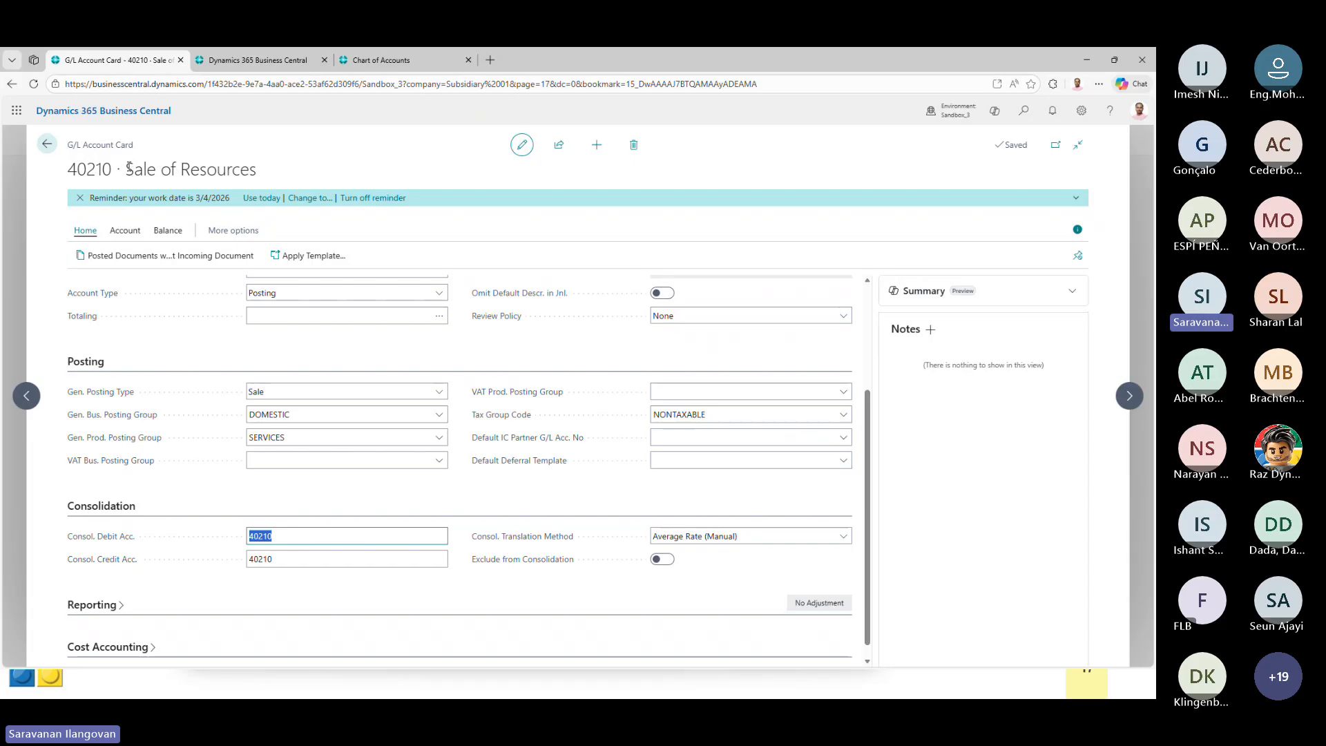
{"action": "left_click_drag", "start_coordinate": [128, 169], "coordinate": [280, 174]}
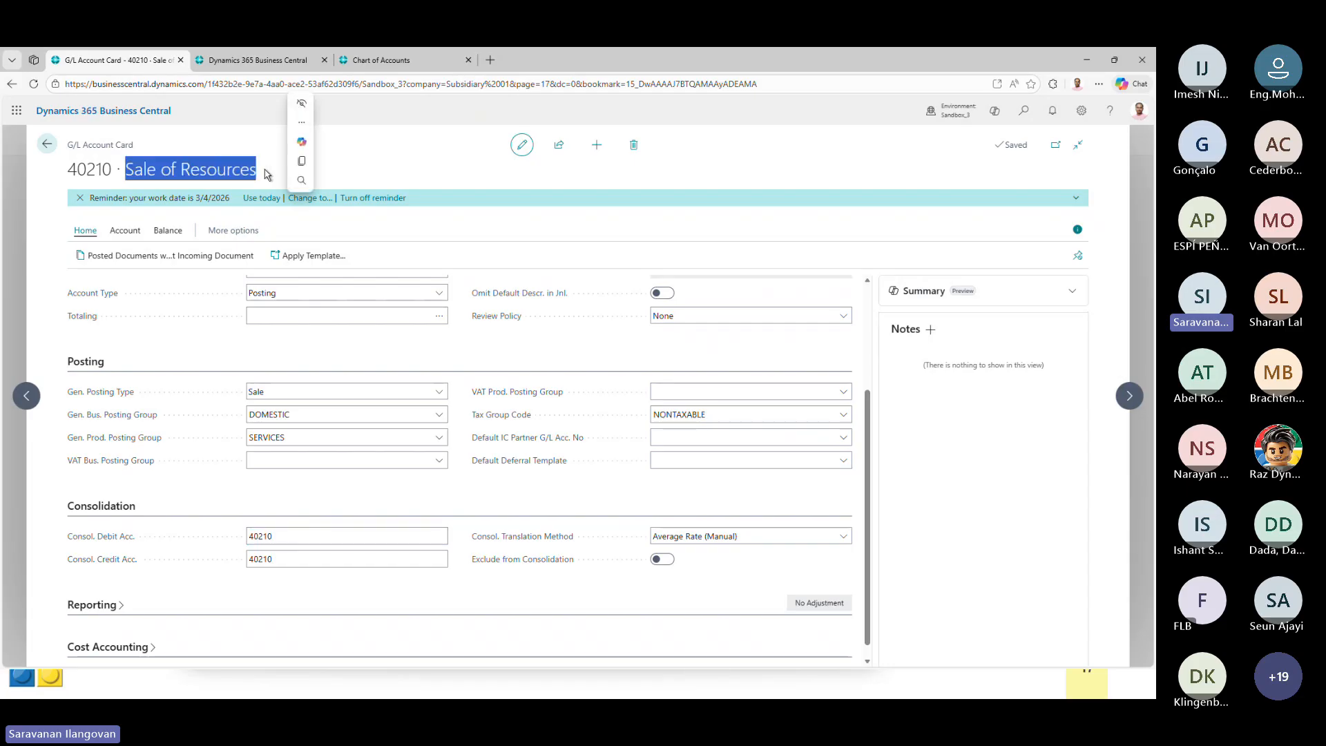
{"action": "left_click", "coordinate": [267, 173]}
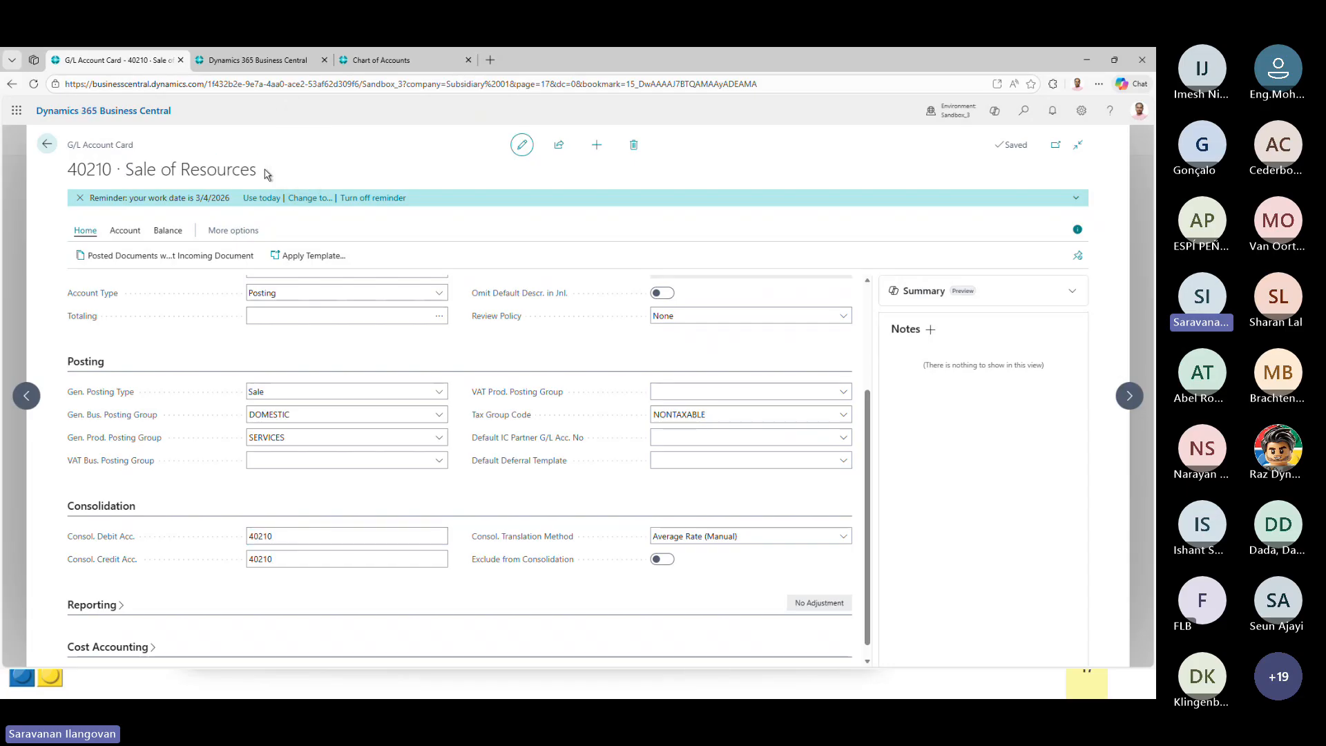
{"action": "left_click", "coordinate": [47, 146]}
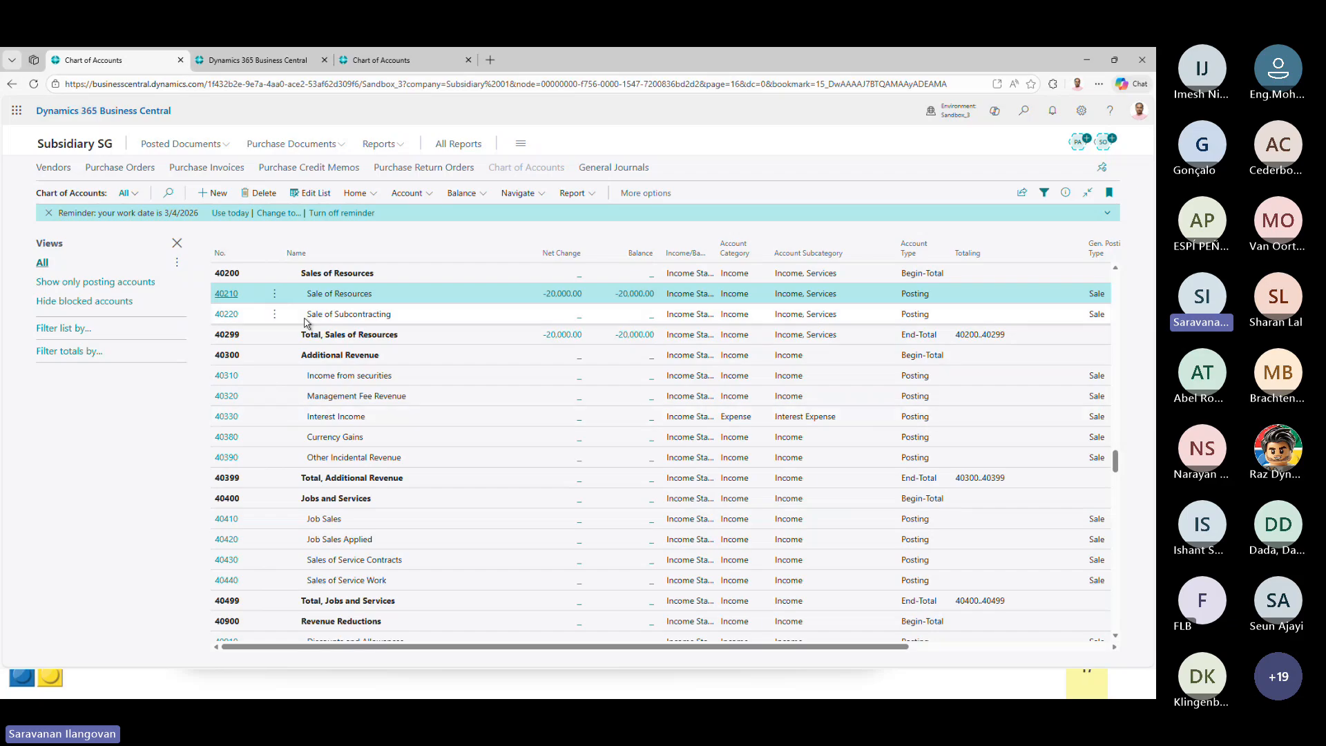
{"action": "left_click", "coordinate": [290, 314]}
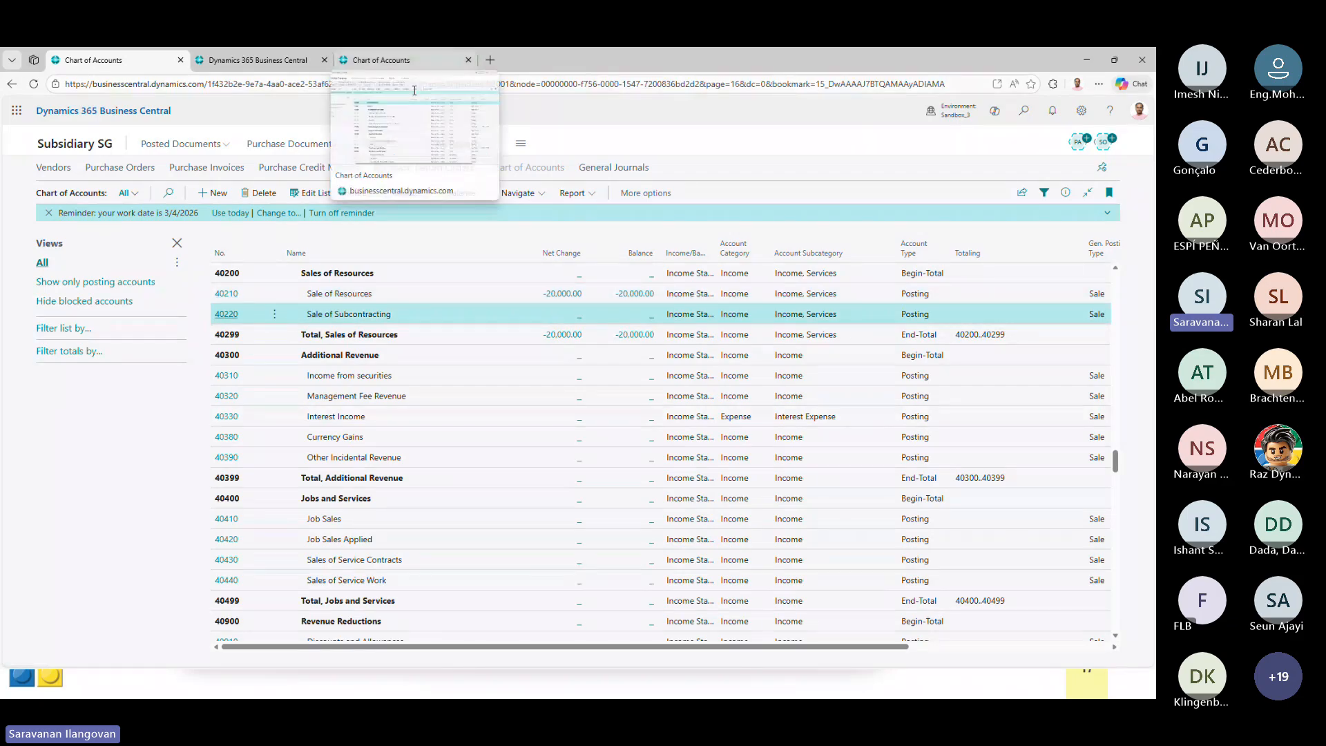
- Reopen the Sale of Resources card, inspect the consolidation debit and credit accounts and the translation method options, and close the card
{"action": "left_click", "coordinate": [235, 299]}
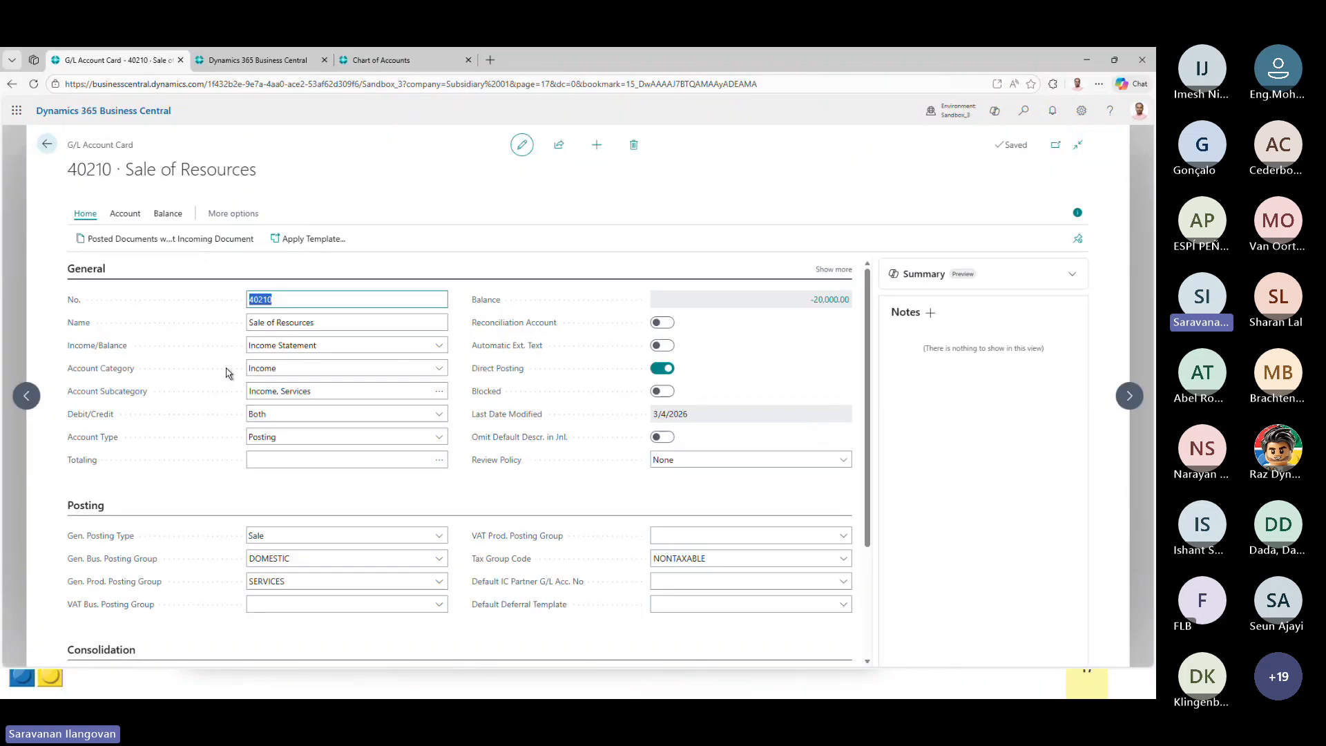
{"action": "scroll", "coordinate": [220, 476], "scroll_direction": "down", "scroll_amount": 3}
{"action": "left_click", "coordinate": [296, 520]}
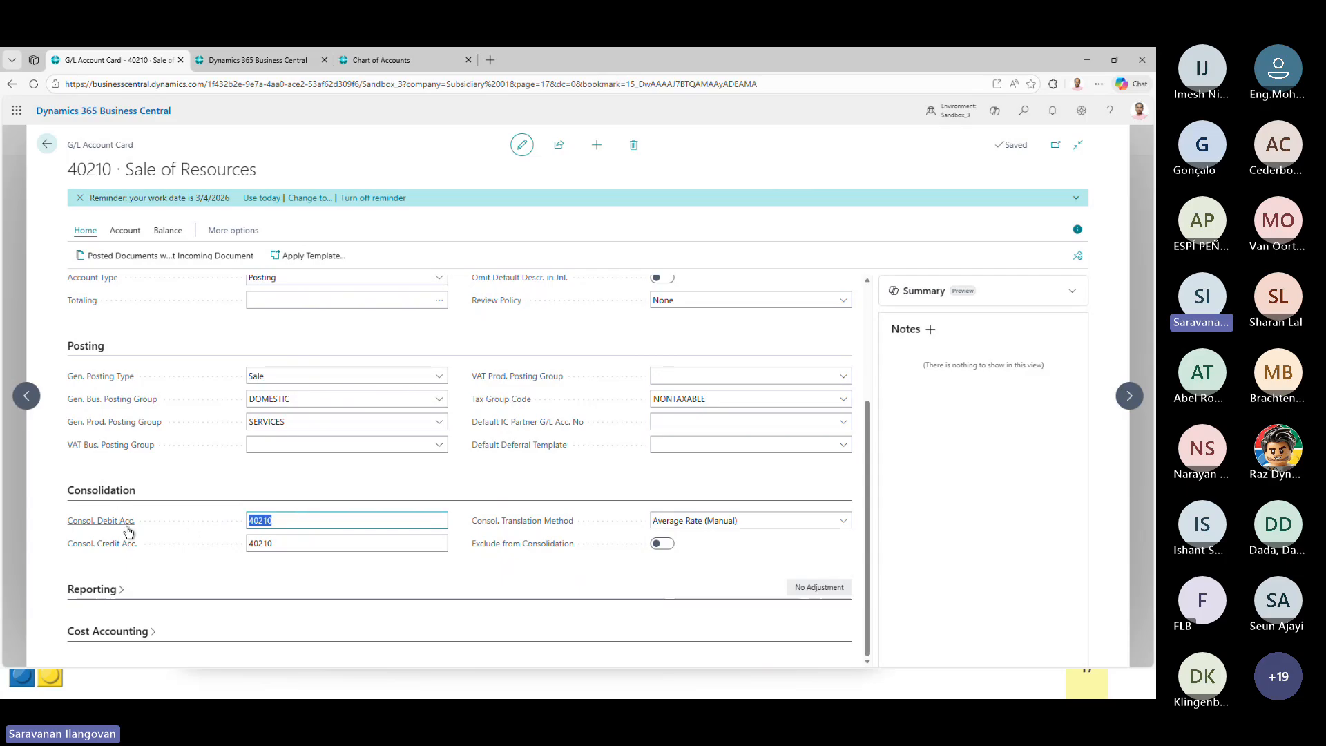
{"action": "left_click", "coordinate": [280, 543]}
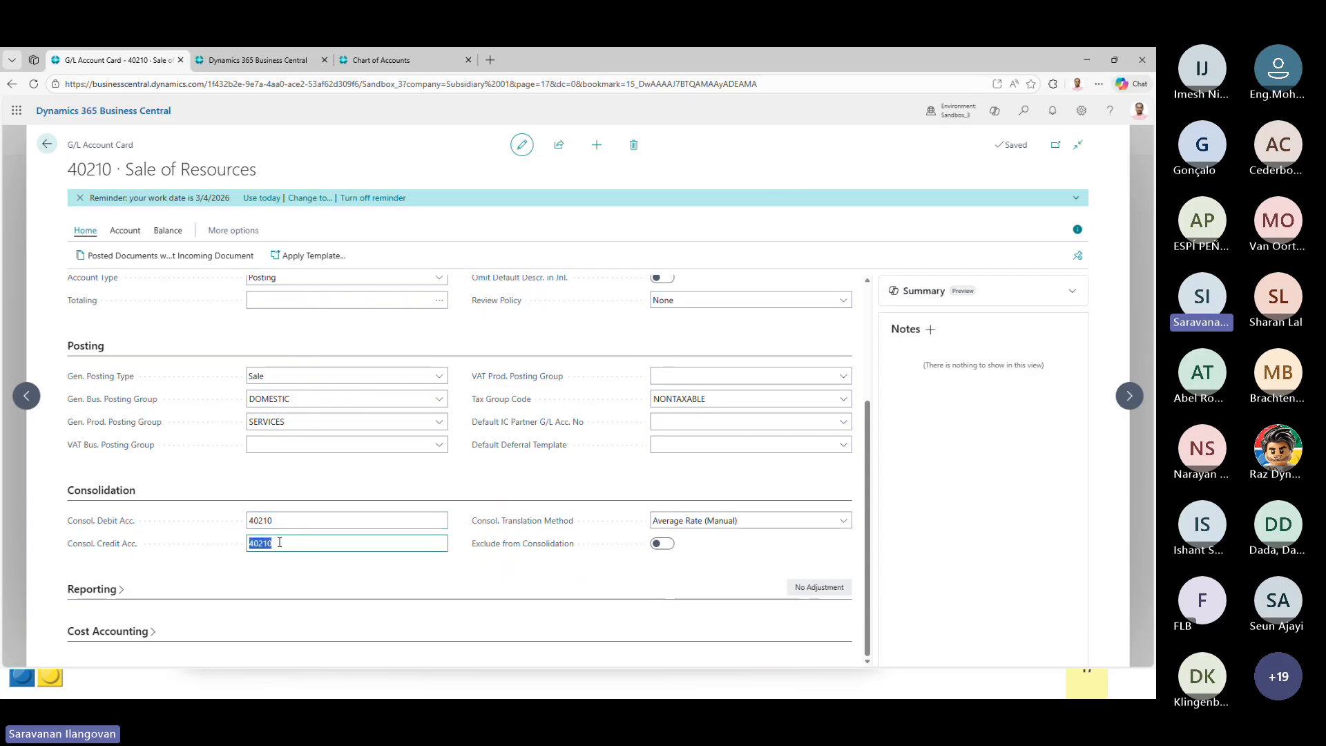
{"action": "left_click", "coordinate": [721, 523]}
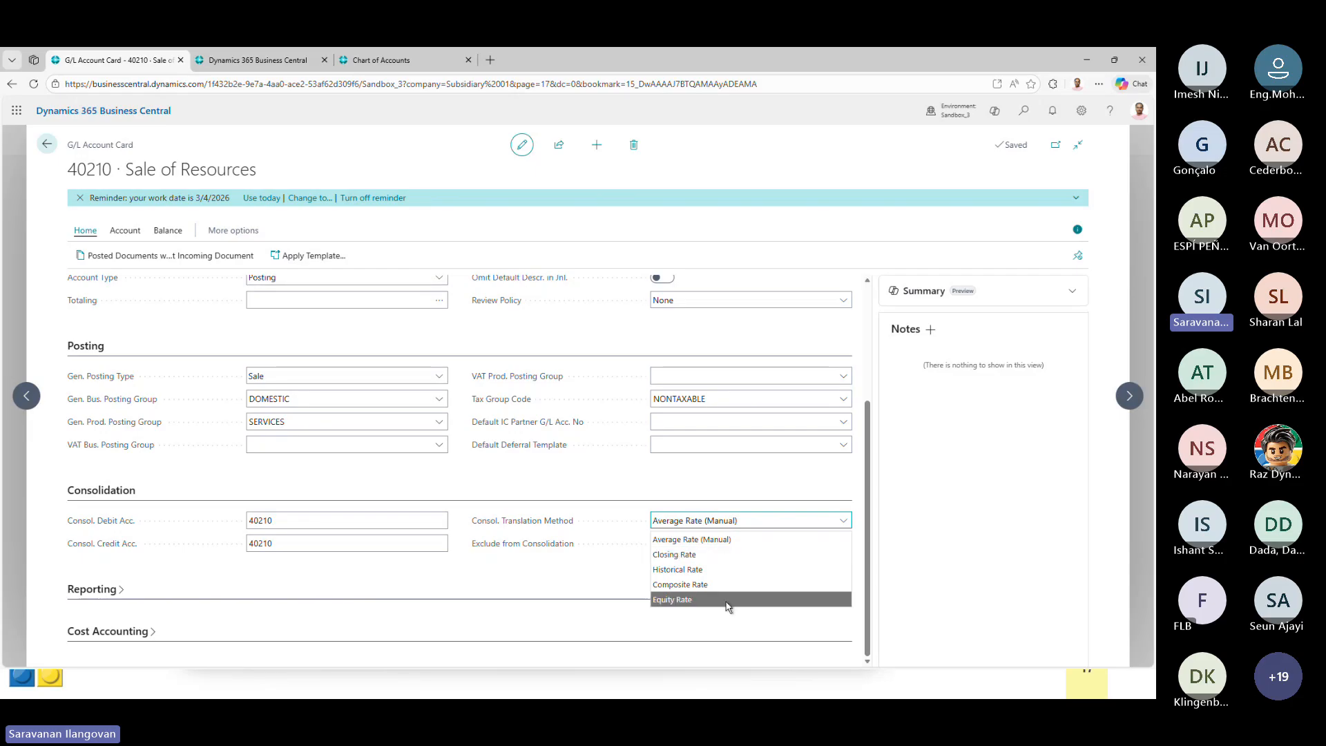
{"action": "left_click", "coordinate": [642, 492]}
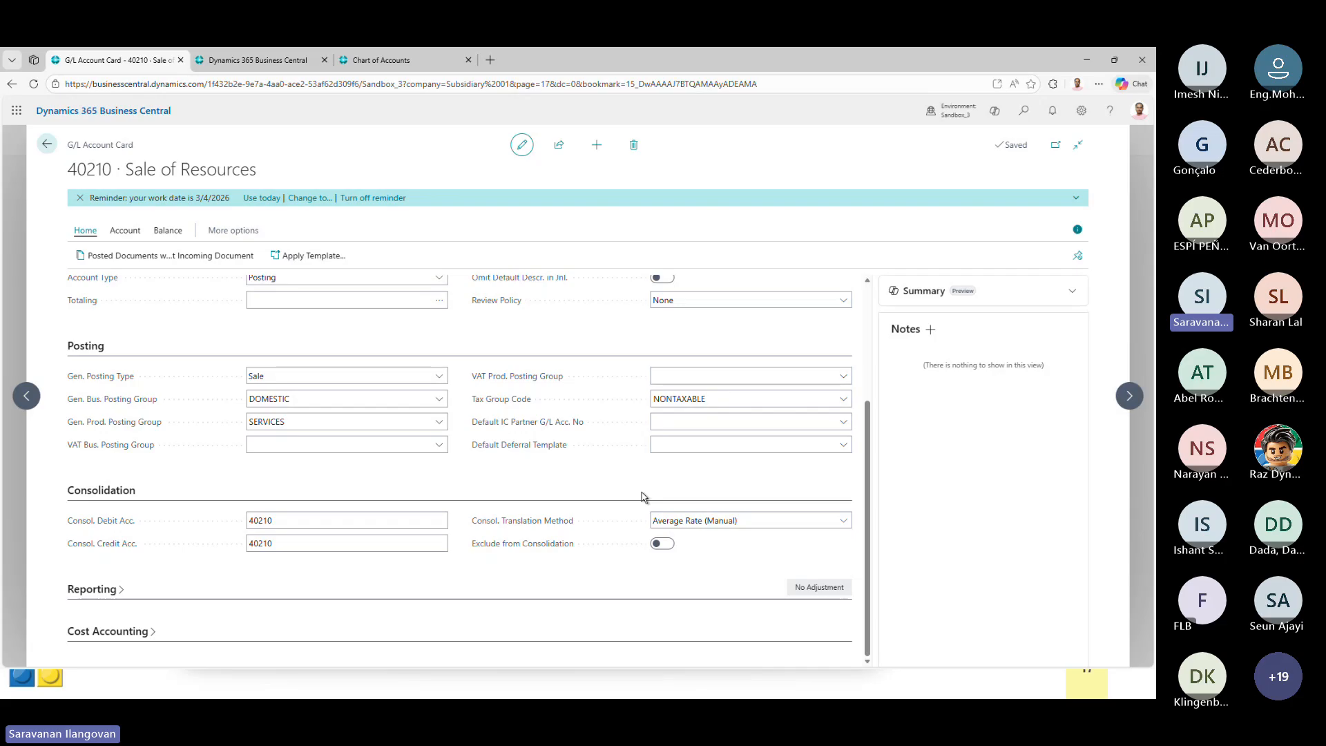
{"action": "left_click", "coordinate": [48, 145]}
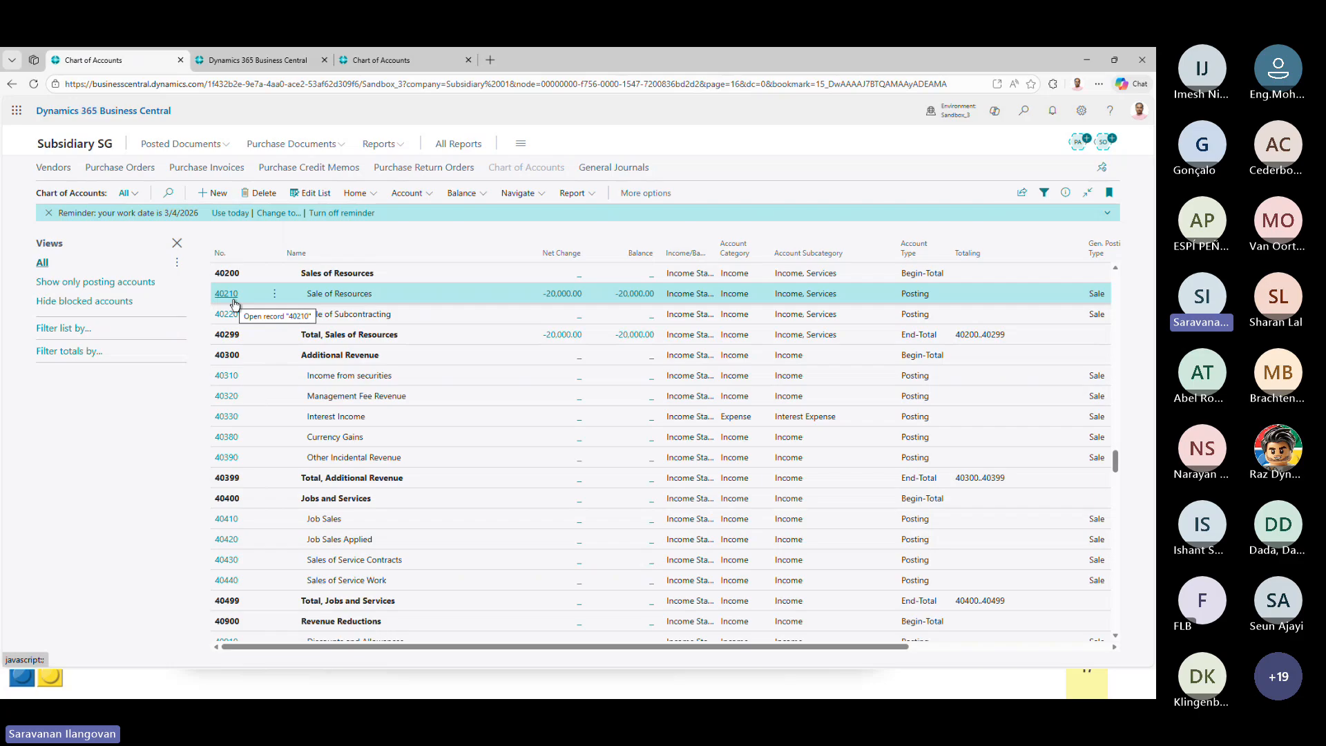
- Find the Other Rental Expenses account in the Subsidiary US Chart of Accounts by searching for "rental", and return to the Subsidiary SG Chart of Accounts
{"action": "left_click", "coordinate": [276, 61]}
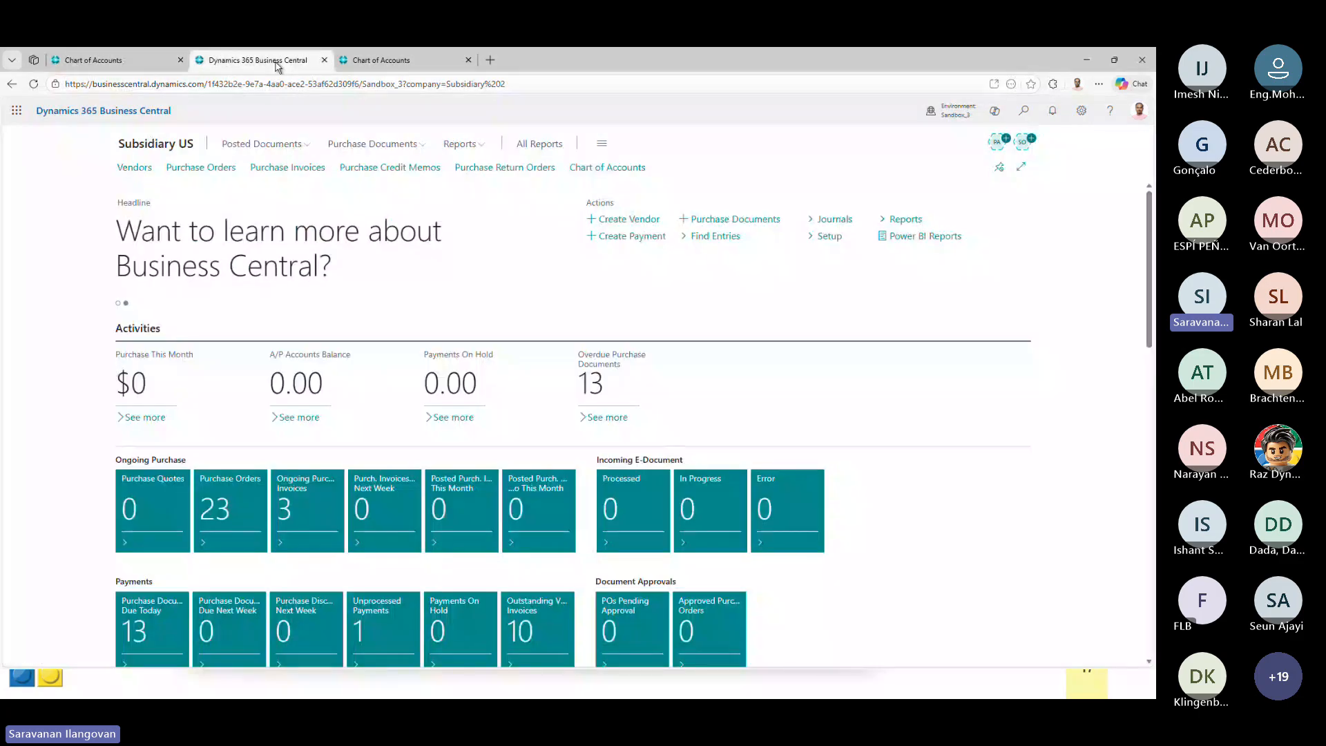
{"action": "left_click", "coordinate": [605, 173]}
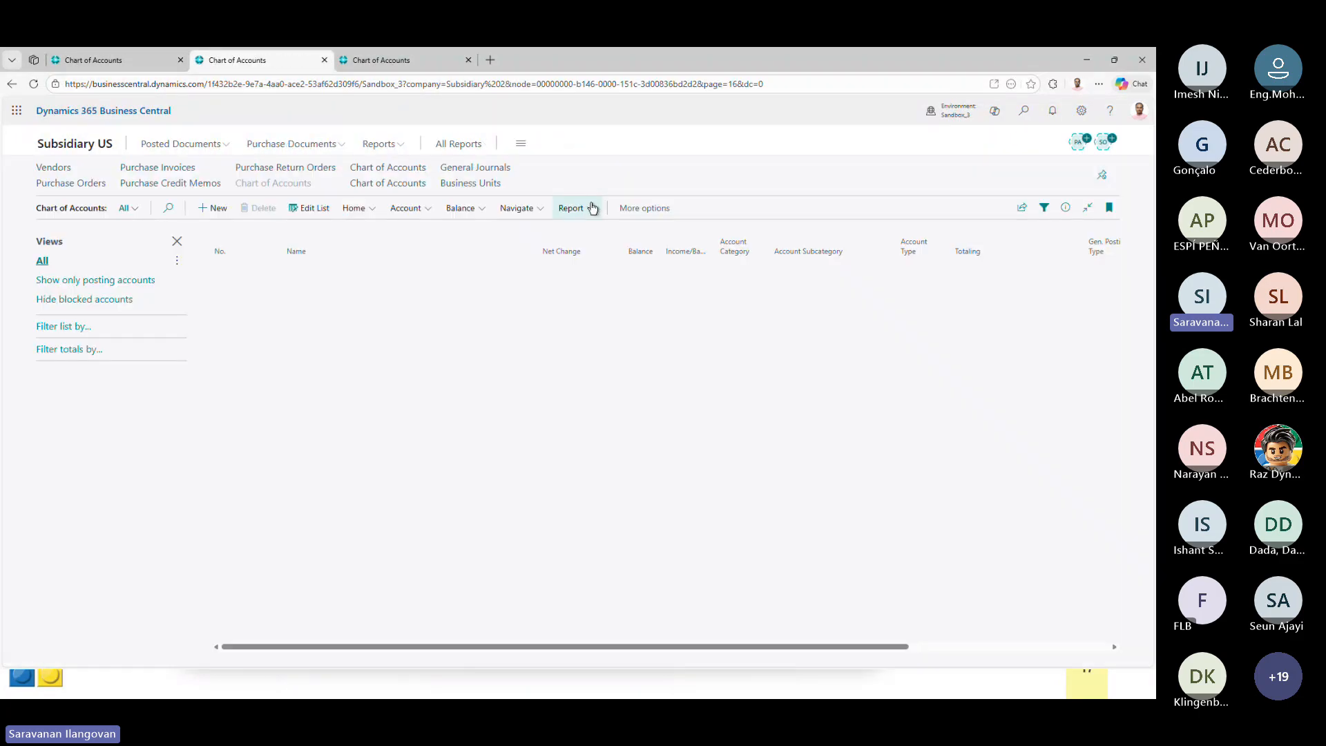
{"action": "left_click", "coordinate": [170, 209]}
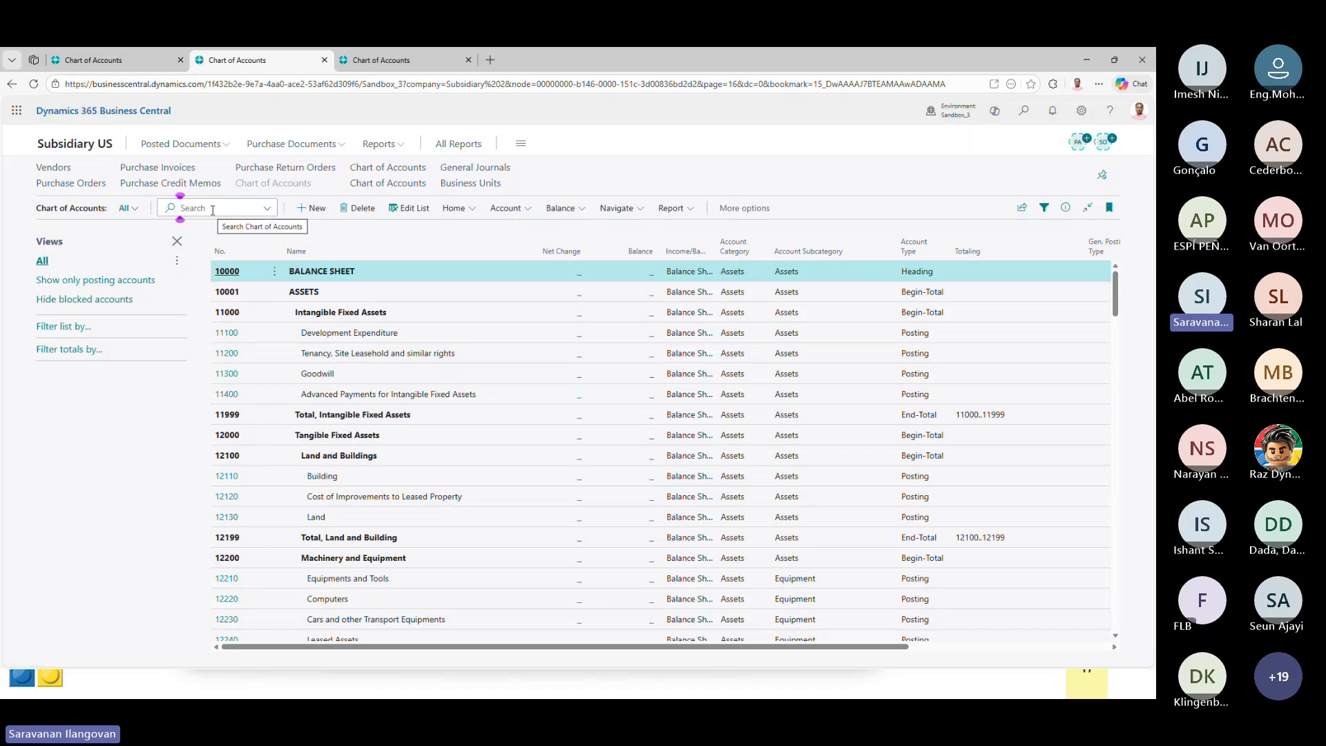
{"action": "type", "text": "rental"}
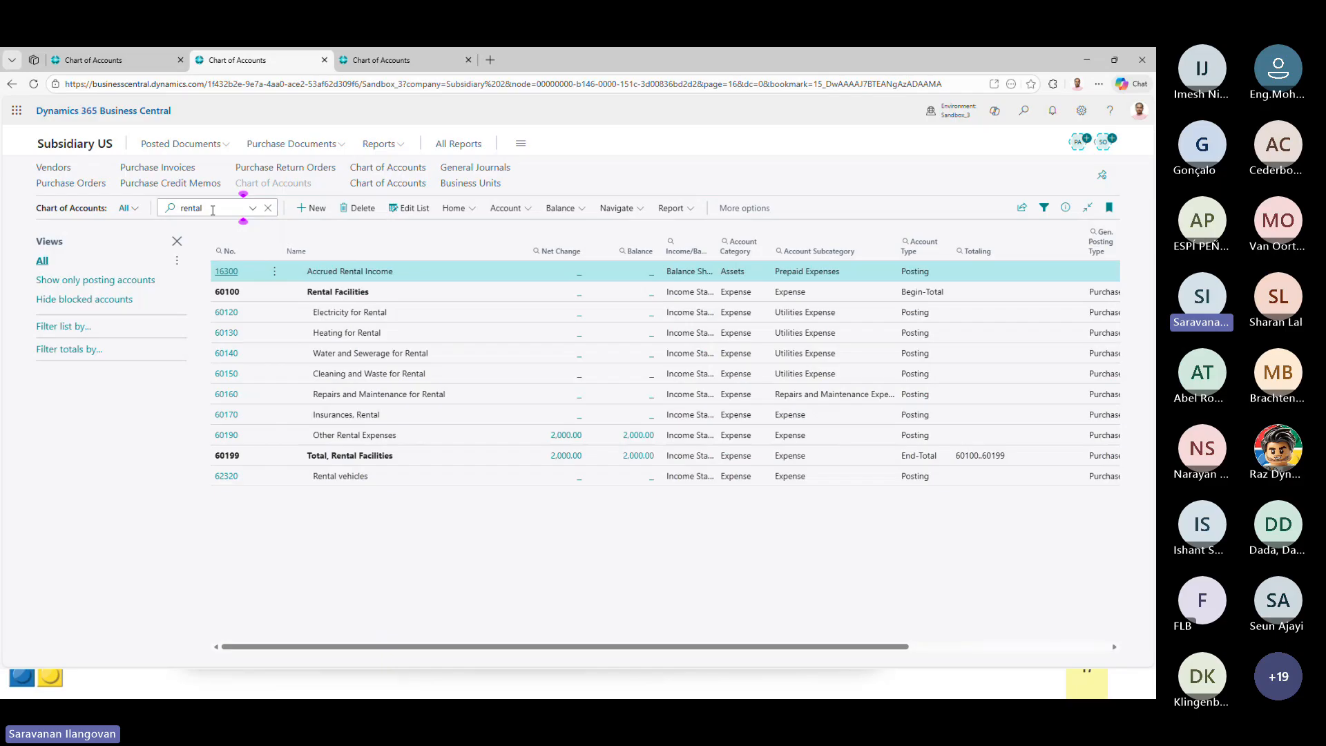
{"action": "left_click", "coordinate": [344, 441]}
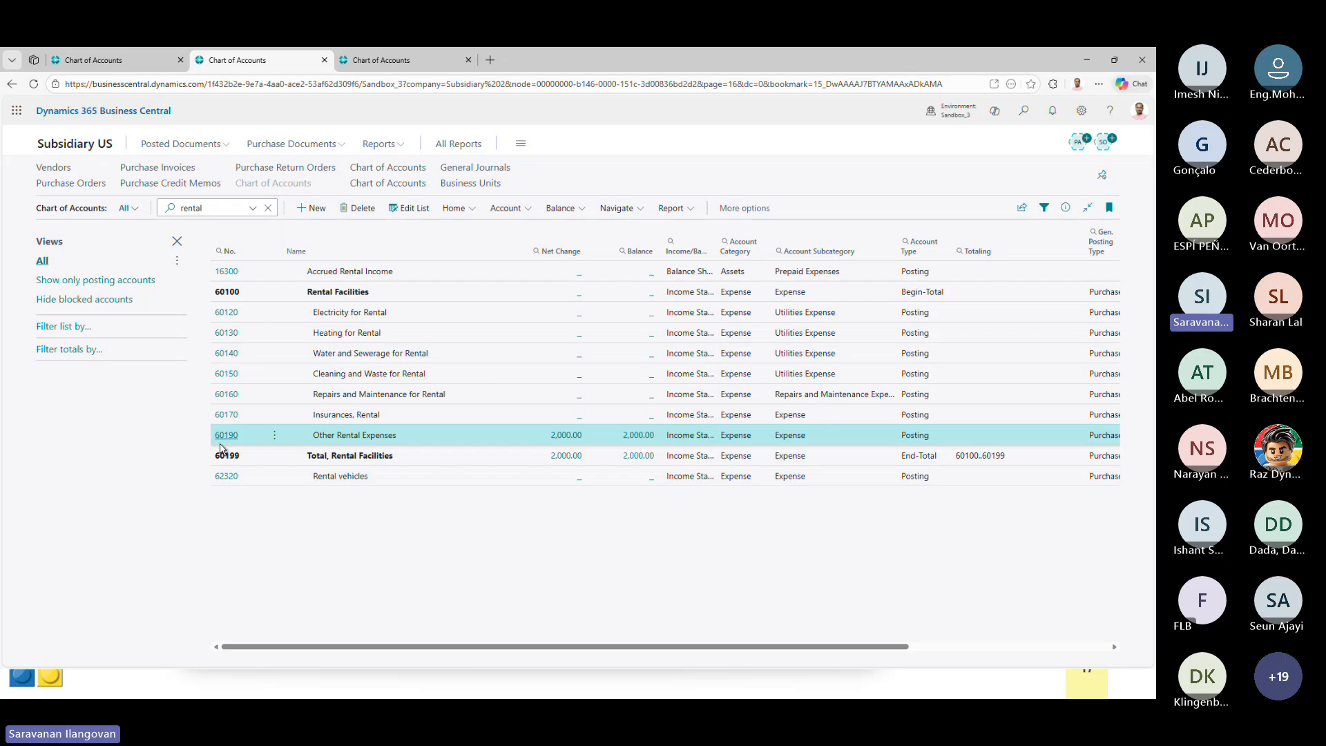
{"action": "left_click", "coordinate": [122, 63]}
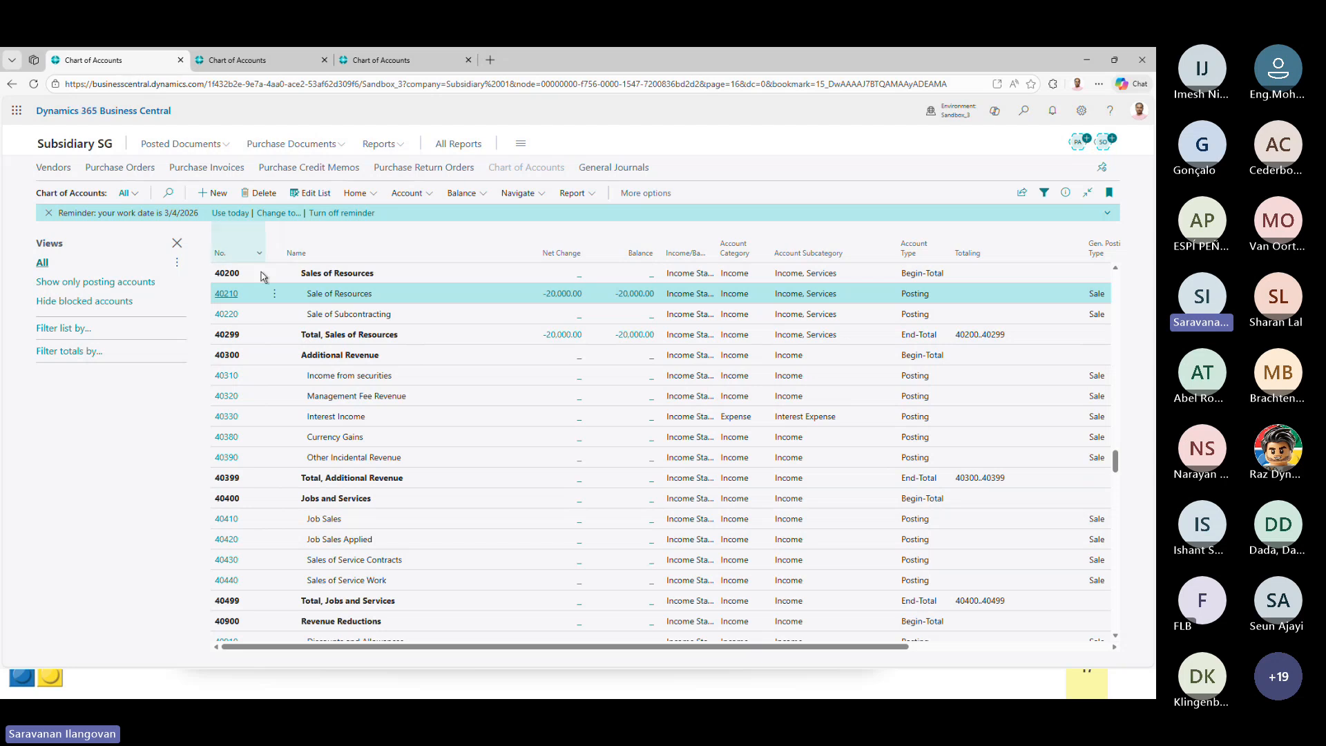
- Review the general ledger entries behind Sale of Resources in Subsidiary SG and Other Rental Expenses in Subsidiary US, closing each entry list
{"action": "left_click", "coordinate": [562, 295]}
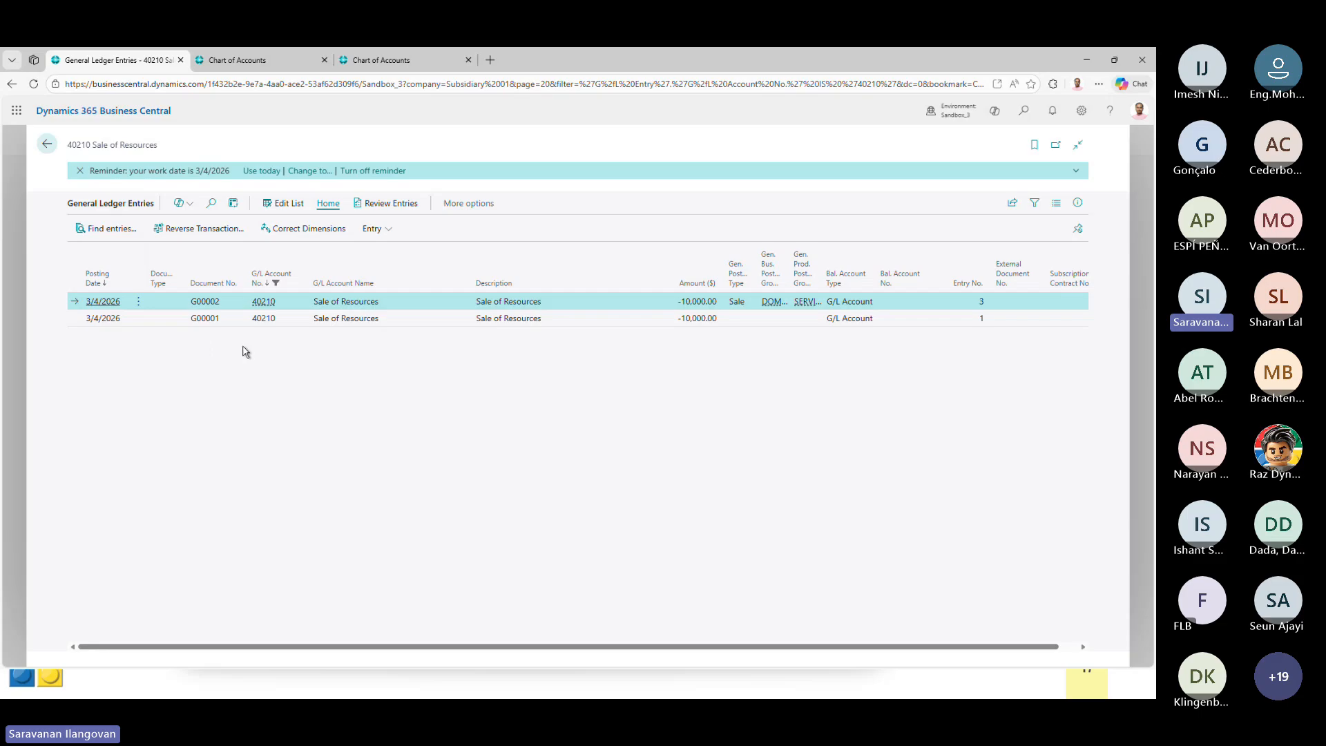
{"action": "left_click", "coordinate": [48, 145]}
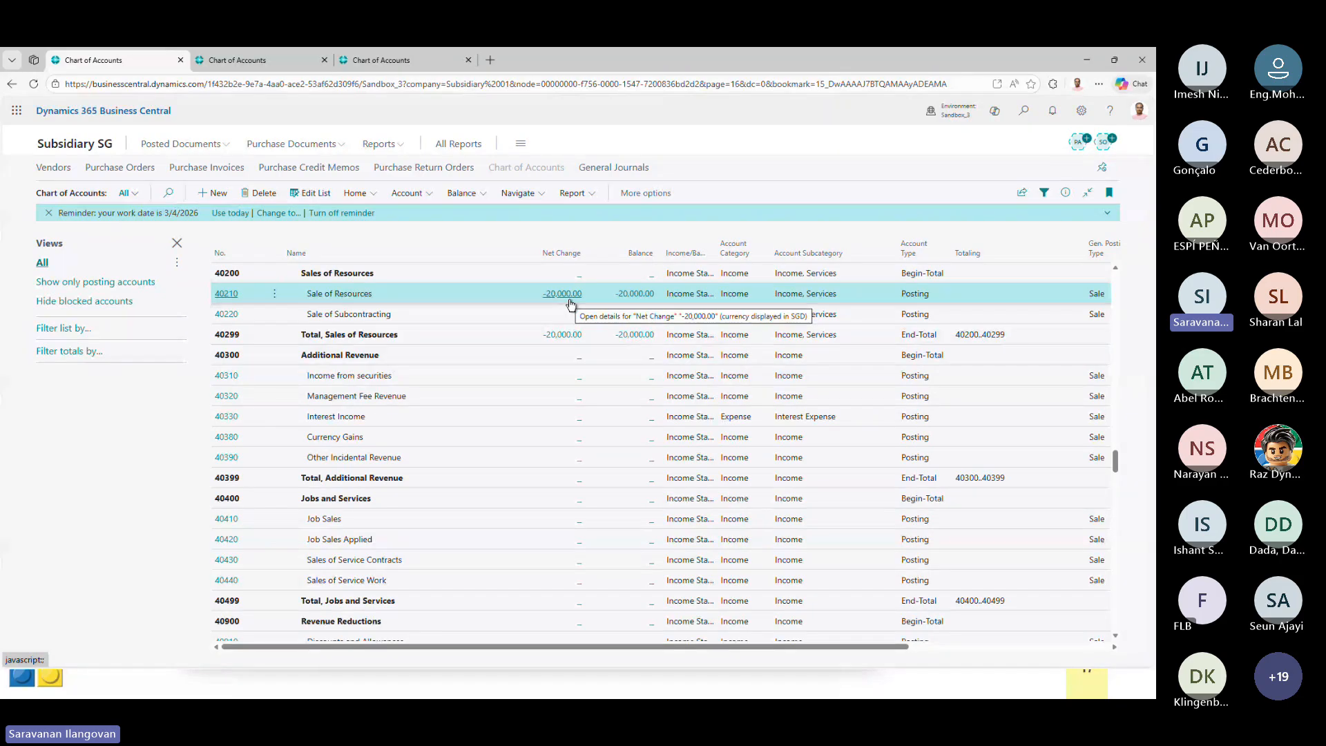
{"action": "left_click", "coordinate": [278, 62]}
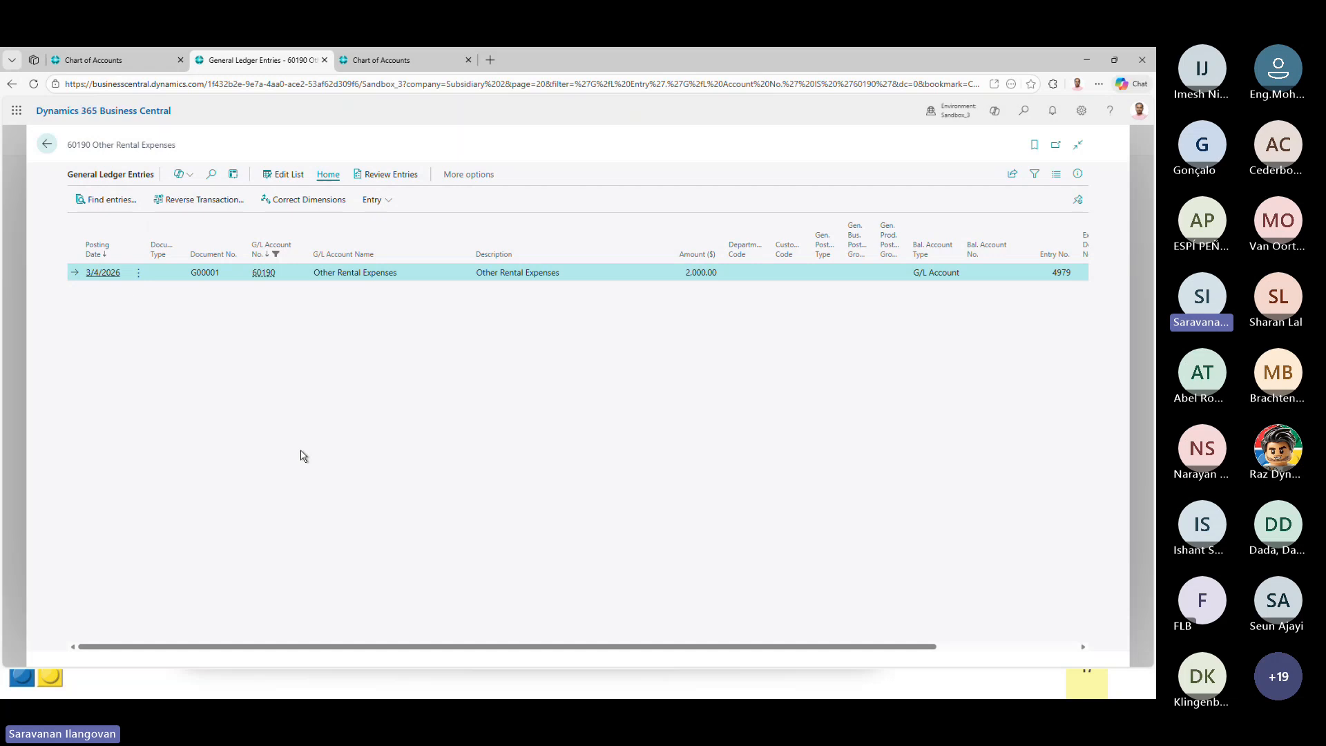
{"action": "left_click", "coordinate": [46, 148]}
- Open the Other Rental Expenses account card in Subsidiary US and inspect the Consol. Debit Acc. field in the Consolidation section
{"action": "left_click", "coordinate": [227, 437]}
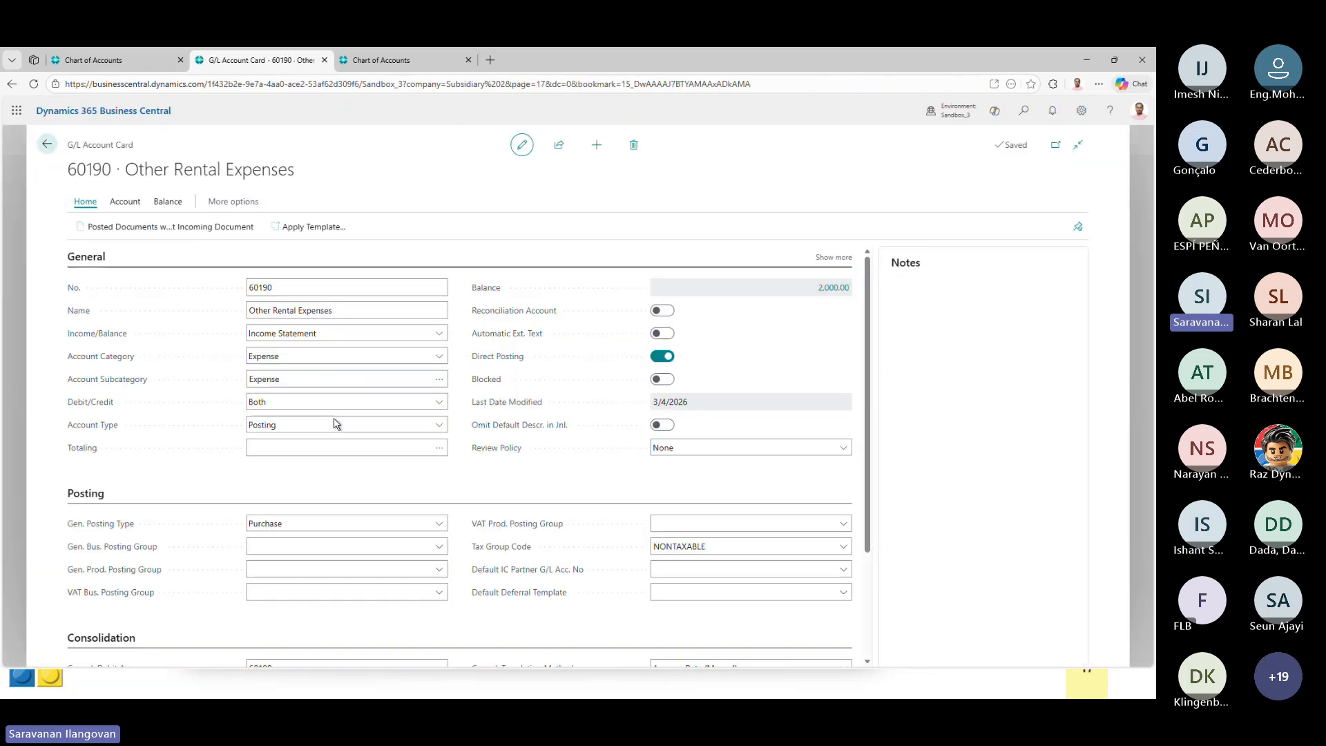
{"action": "scroll", "coordinate": [311, 563], "scroll_direction": "down", "scroll_amount": 3}
{"action": "left_click", "coordinate": [290, 523]}
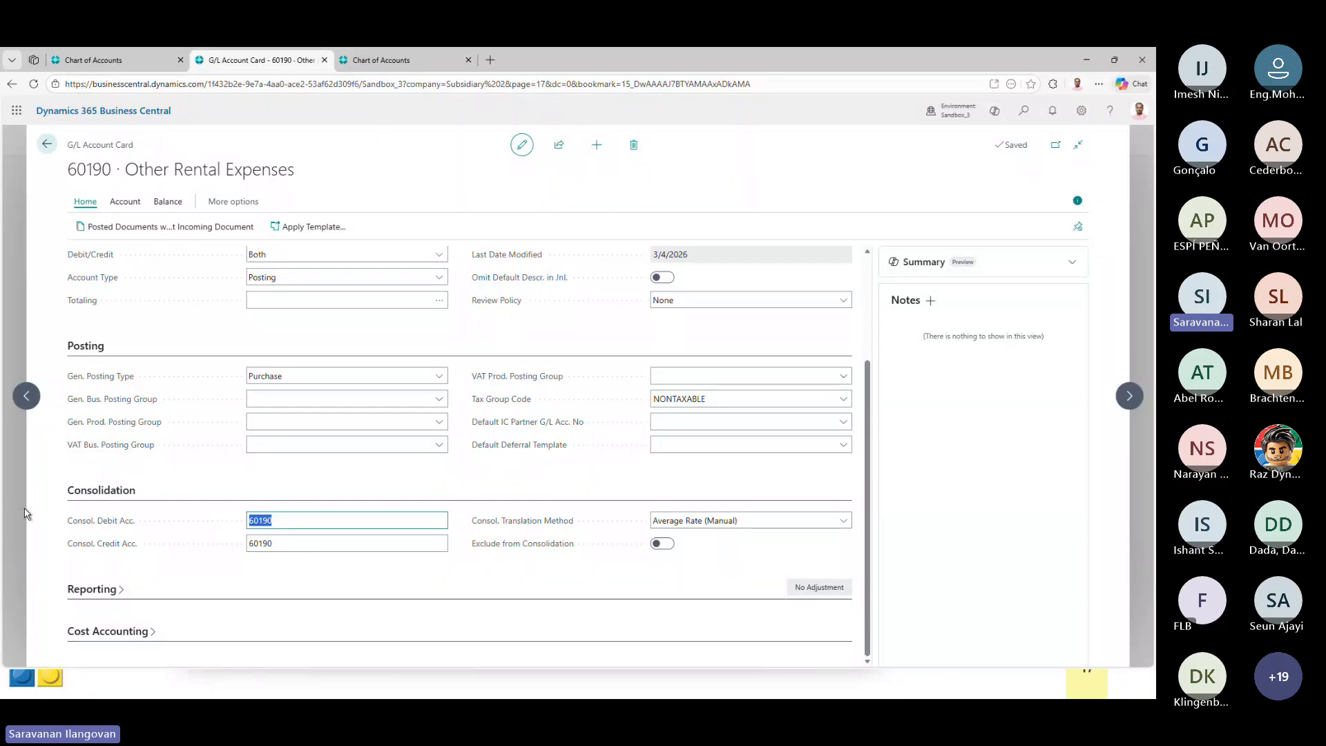
{"action": "key", "text": "alt+Tab"}
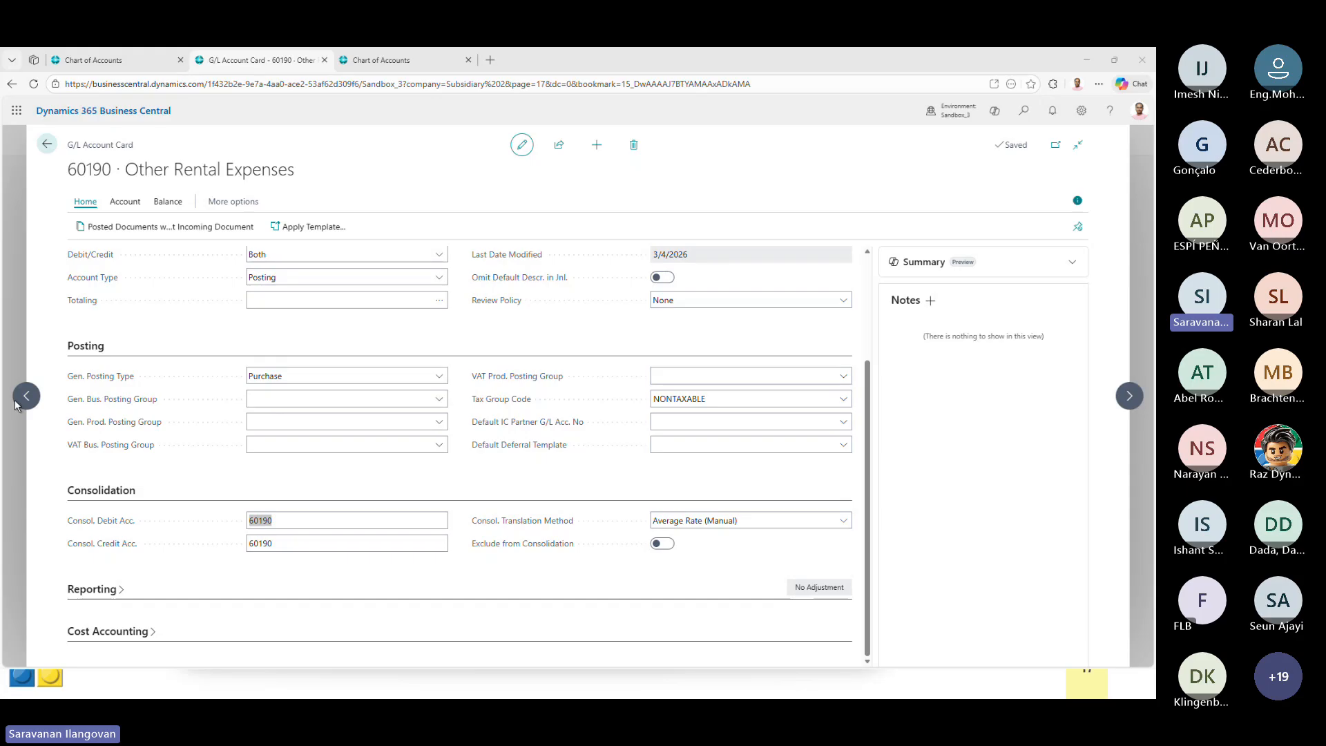
- Open the Business Units list of the Consolidation Company and review the code and name on the SUB-SG card
{"action": "left_click", "coordinate": [423, 68]}
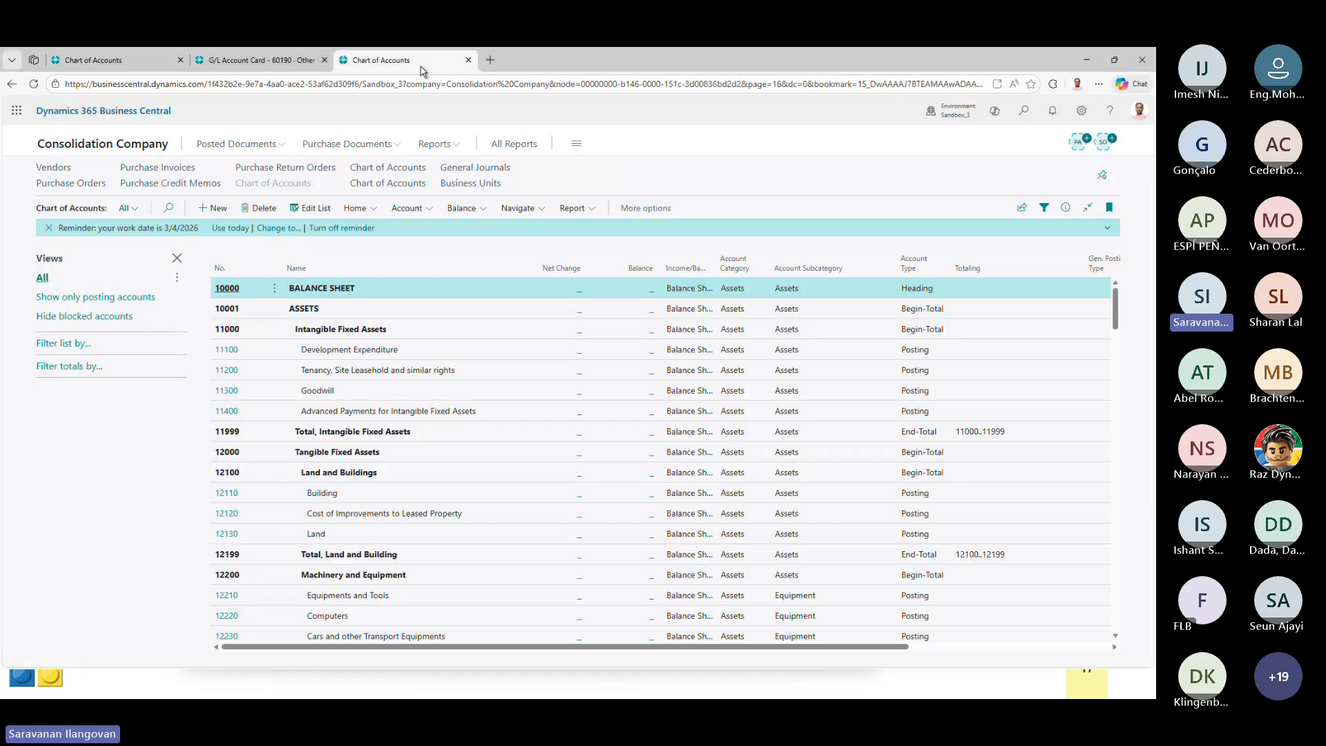
{"action": "left_click", "coordinate": [114, 146]}
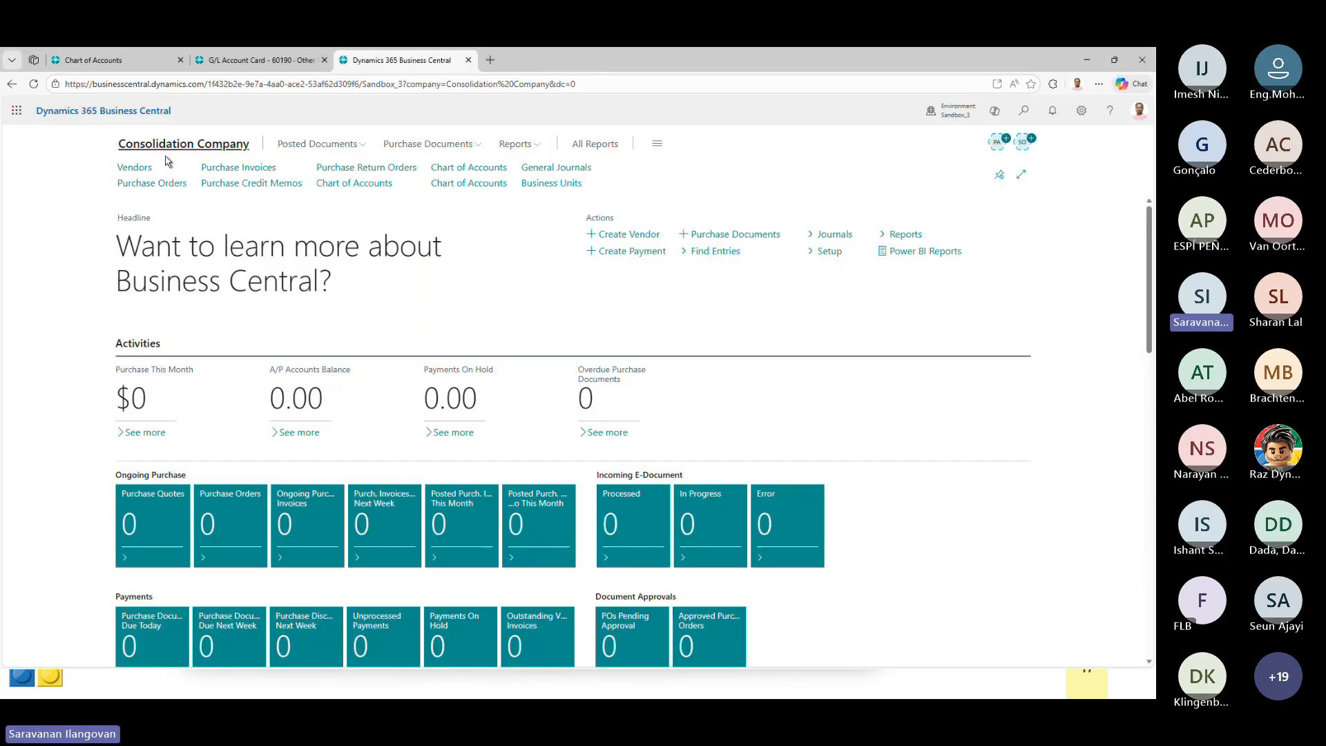
{"action": "left_click", "coordinate": [540, 187]}
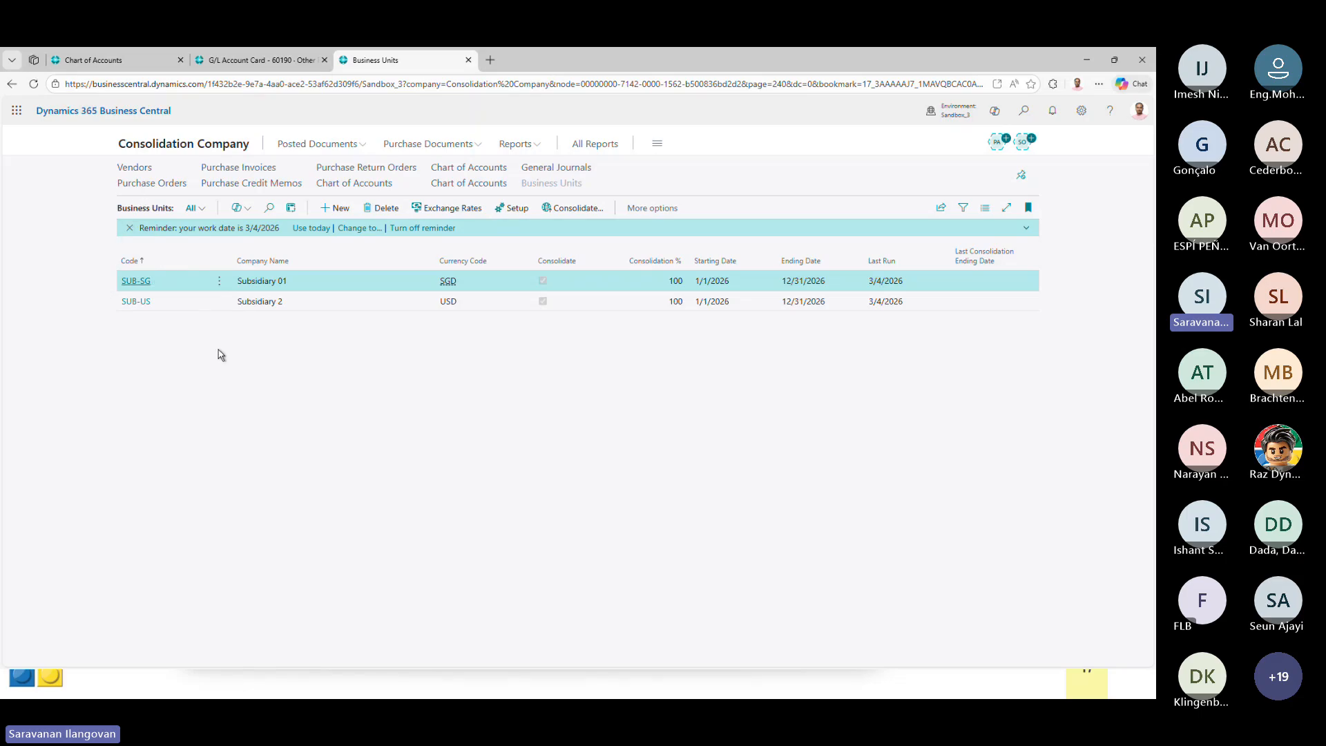
{"action": "left_click", "coordinate": [137, 284]}
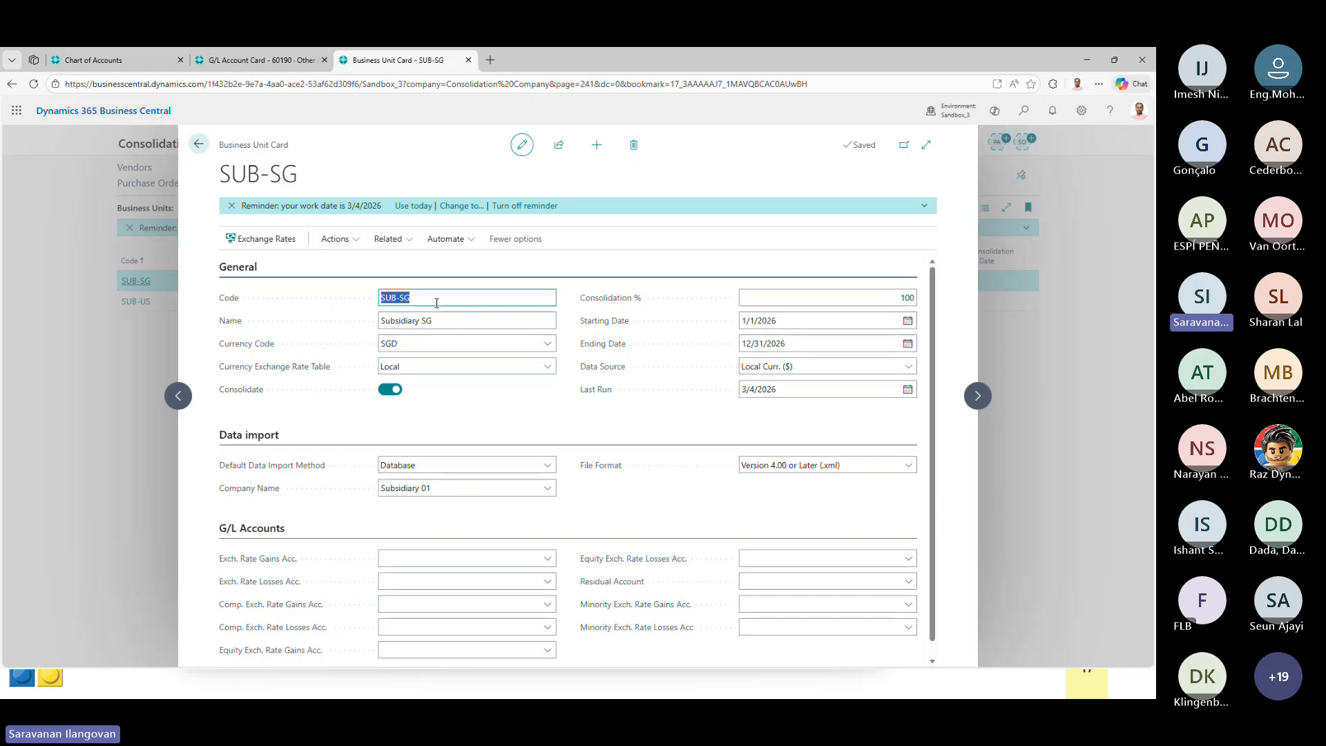
{"action": "left_click", "coordinate": [452, 320]}
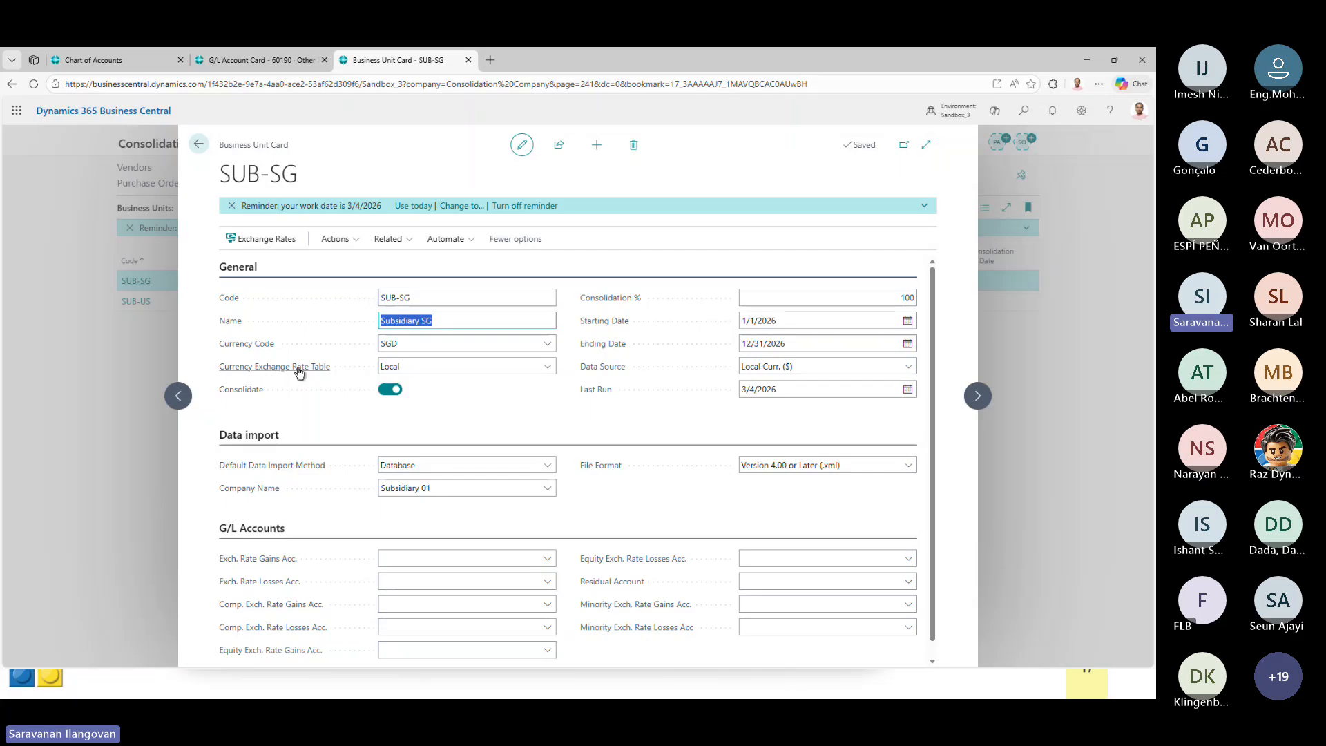
- Inspect the Currency Exchange Rate Table and Data Source options of business unit SUB-SG, keeping Local and Local Curr. ($)
{"action": "left_click", "coordinate": [403, 372]}
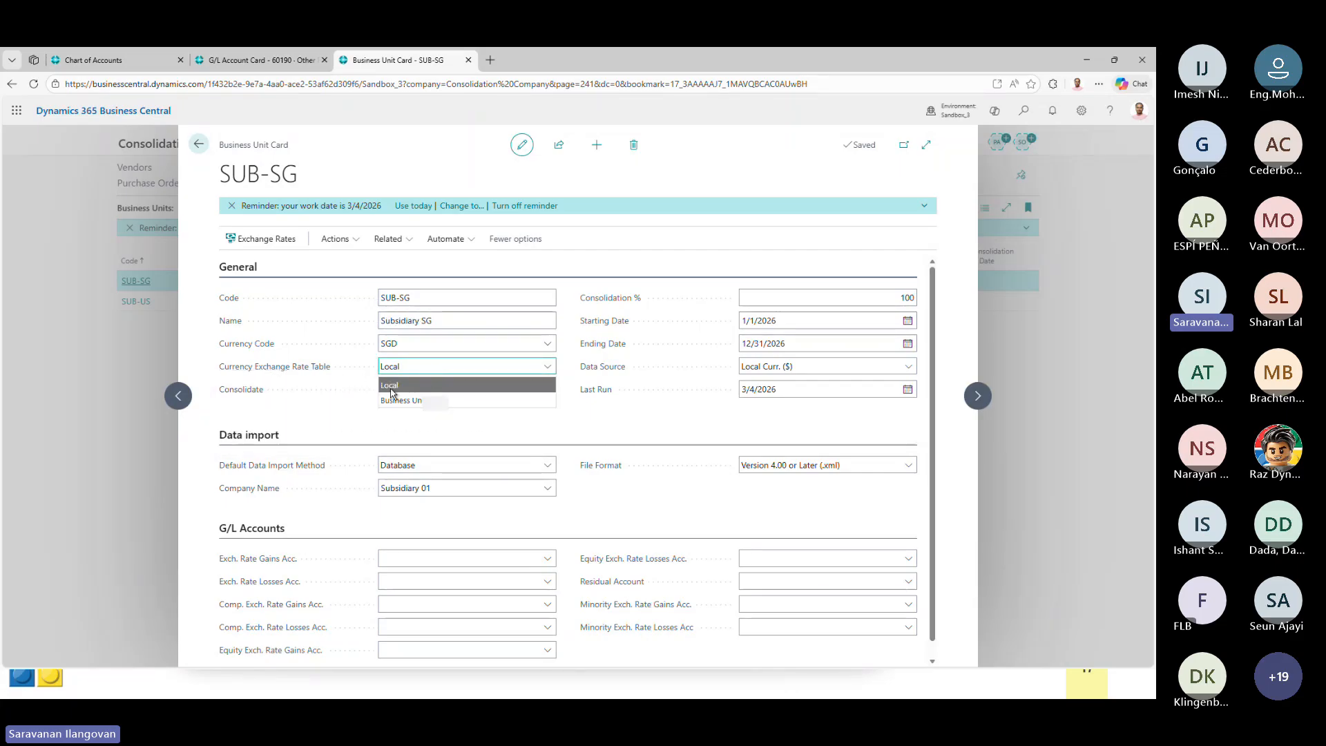
{"action": "left_click", "coordinate": [361, 373]}
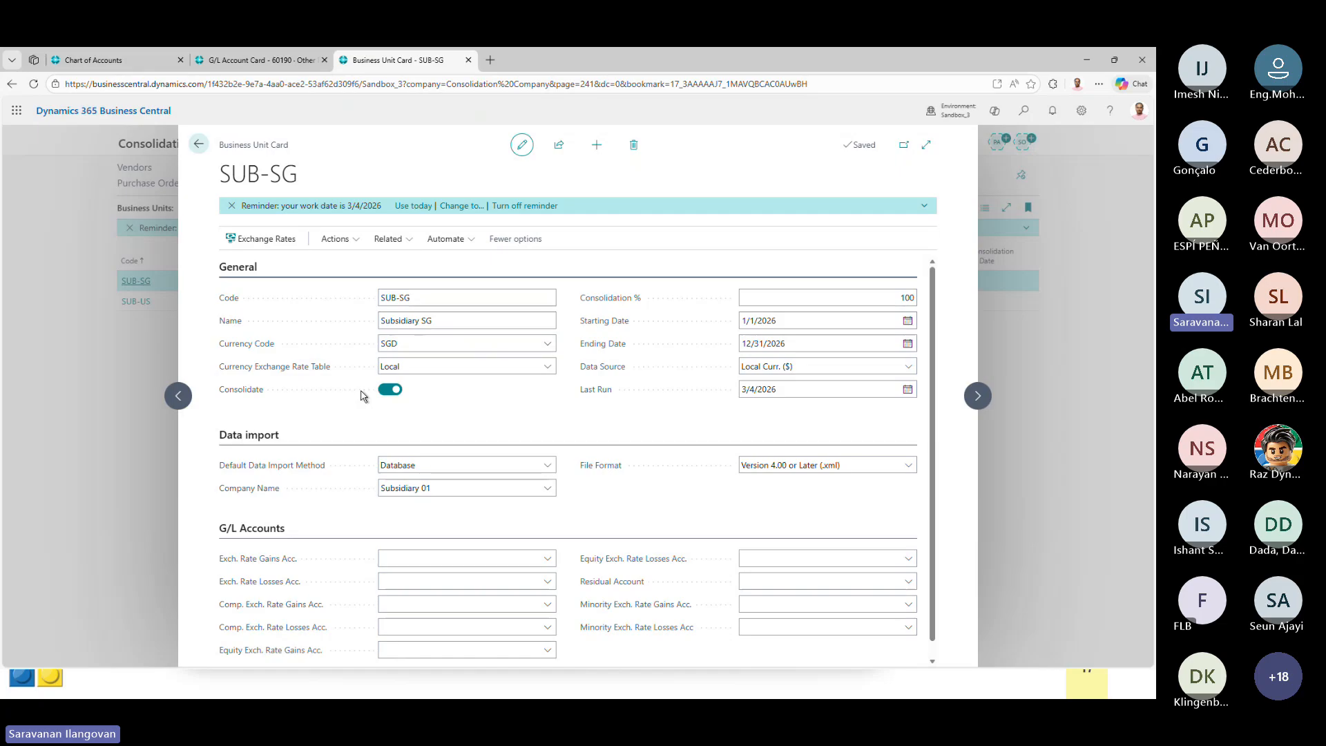
{"action": "left_click", "coordinate": [461, 373]}
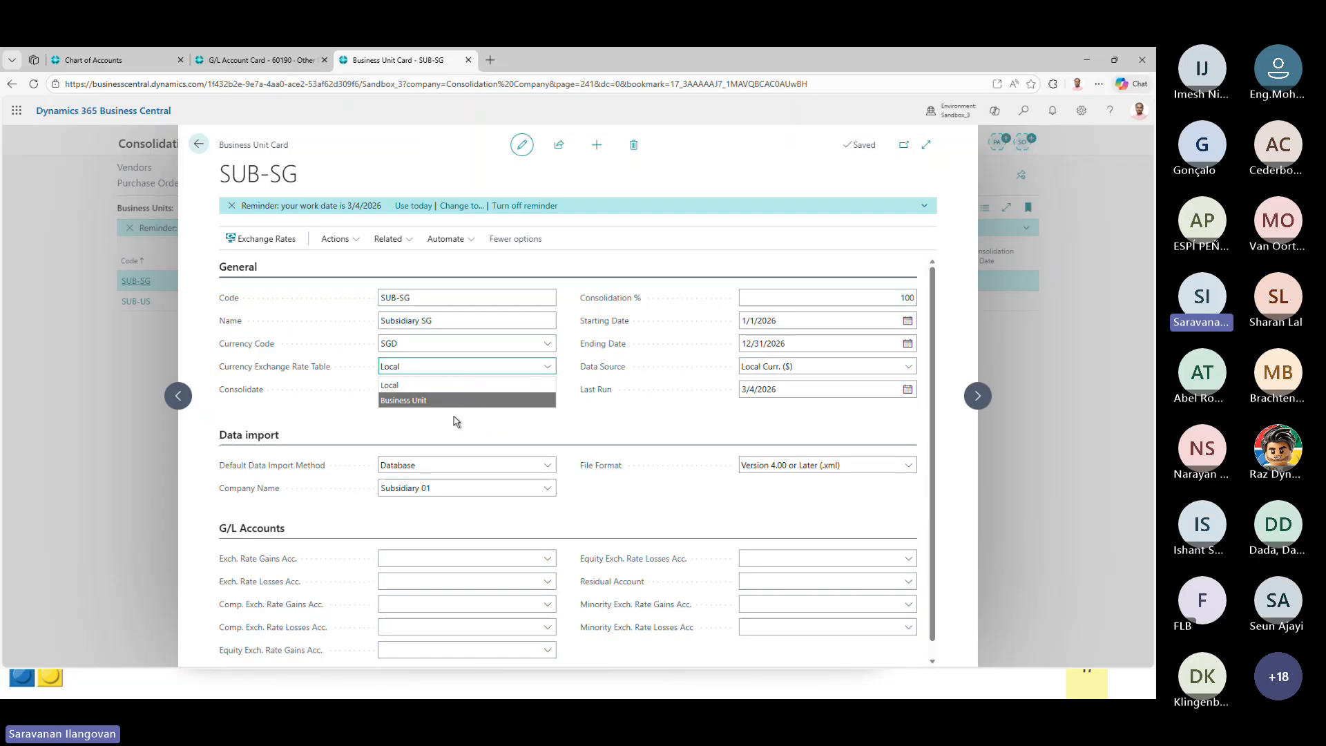
{"action": "left_click", "coordinate": [348, 413]}
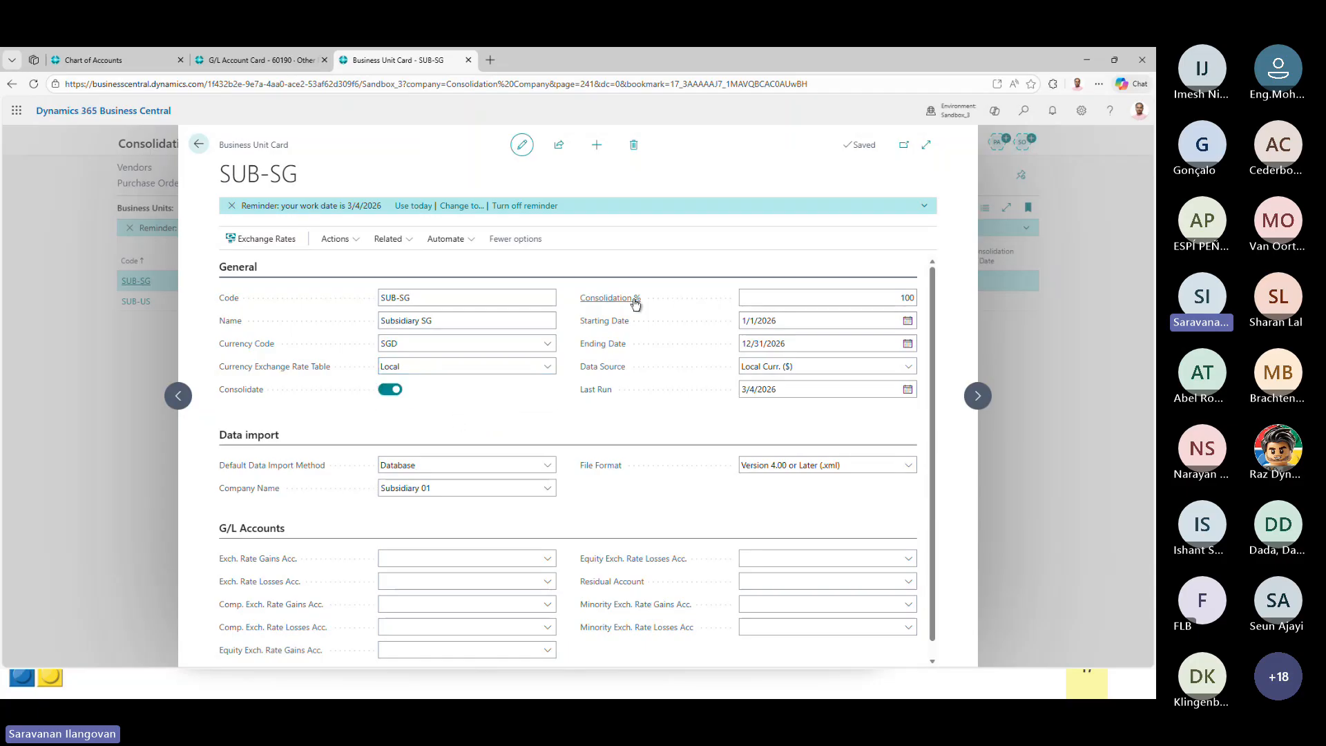
{"action": "mouse_move", "coordinate": [635, 304]}
{"action": "left_click", "coordinate": [803, 371]}
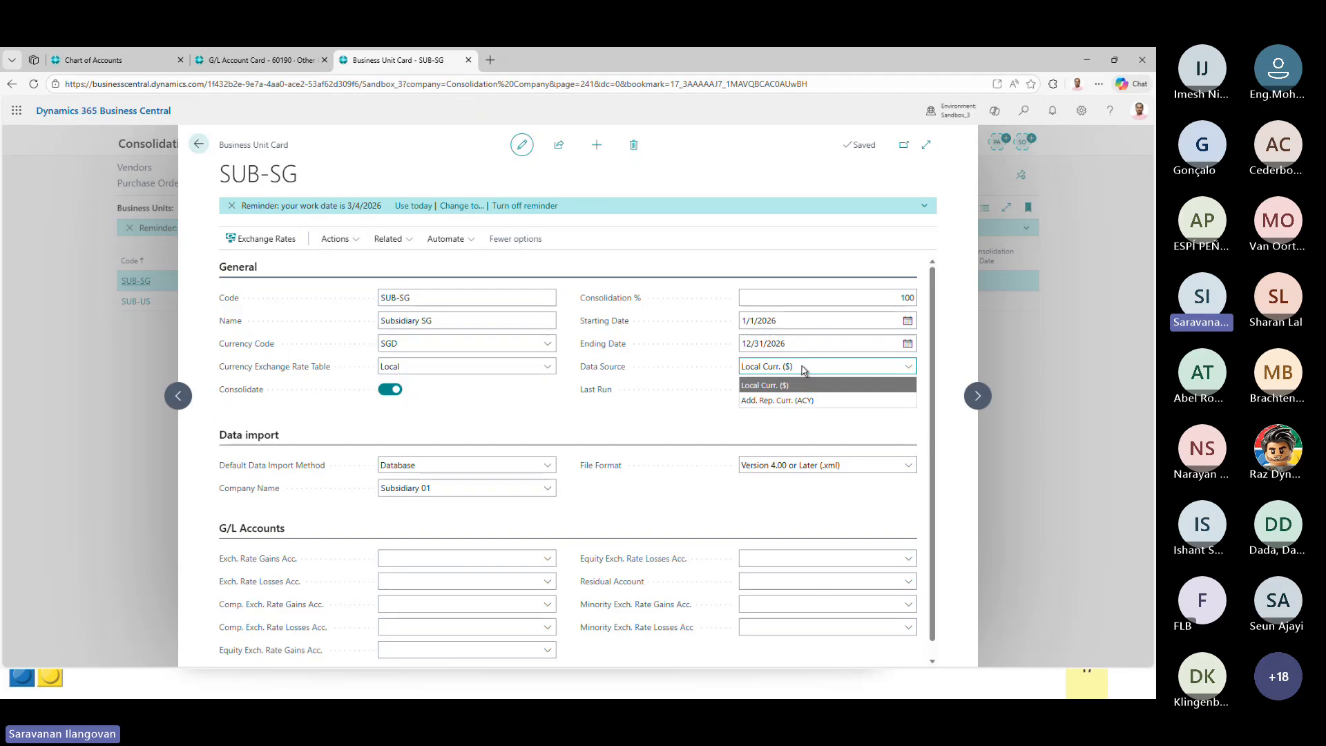
{"action": "left_click", "coordinate": [752, 384]}
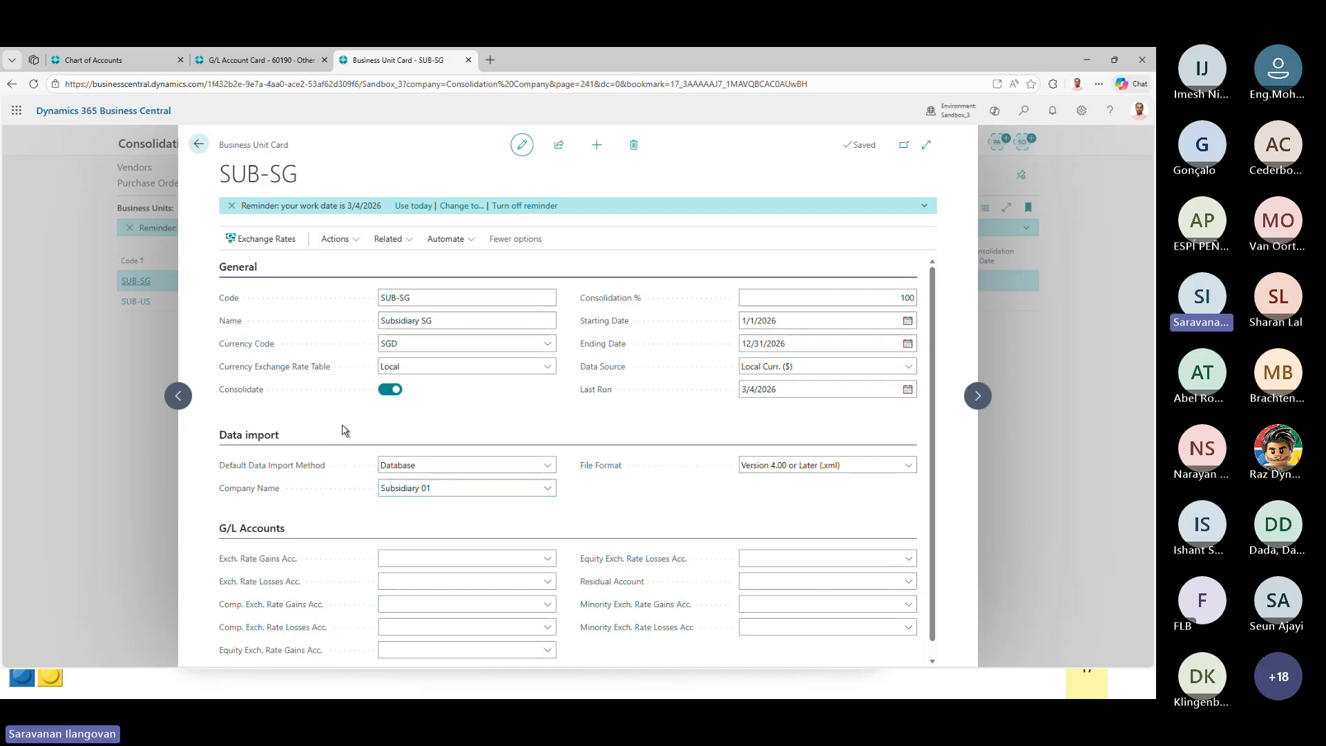
- Inspect the Default Data Import Method options of SUB-SG and view the companies available in the environments, keeping Database as the method
{"action": "scroll", "coordinate": [341, 432], "scroll_direction": "down", "scroll_amount": 1}
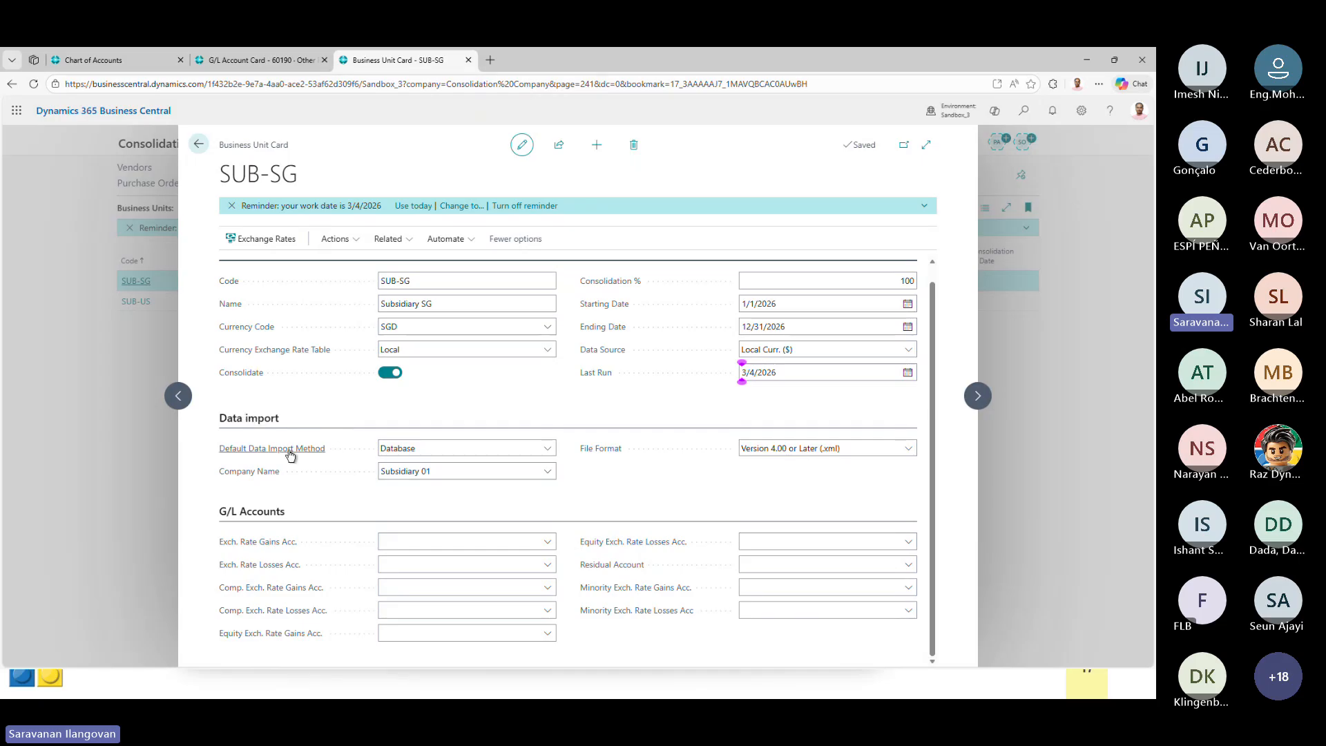
{"action": "left_click", "coordinate": [415, 454]}
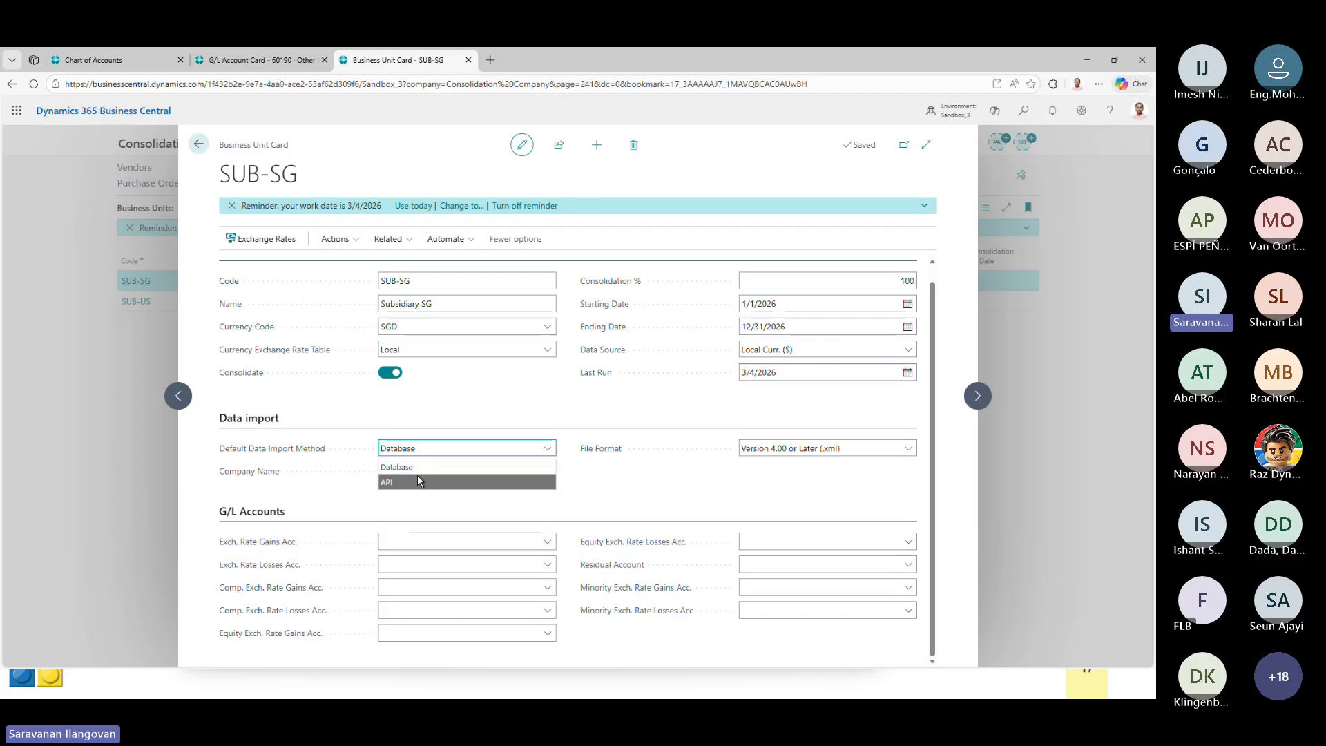
{"action": "left_click", "coordinate": [423, 415]}
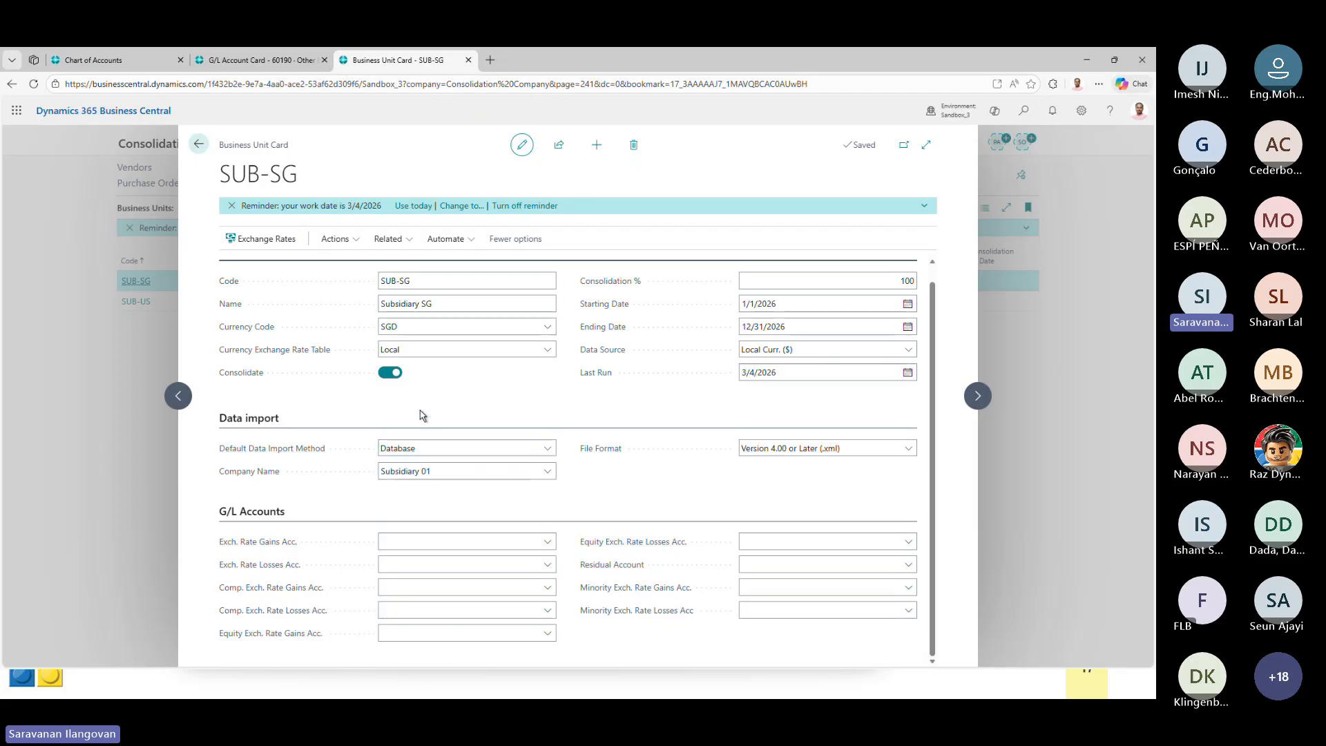
{"action": "left_click", "coordinate": [957, 111]}
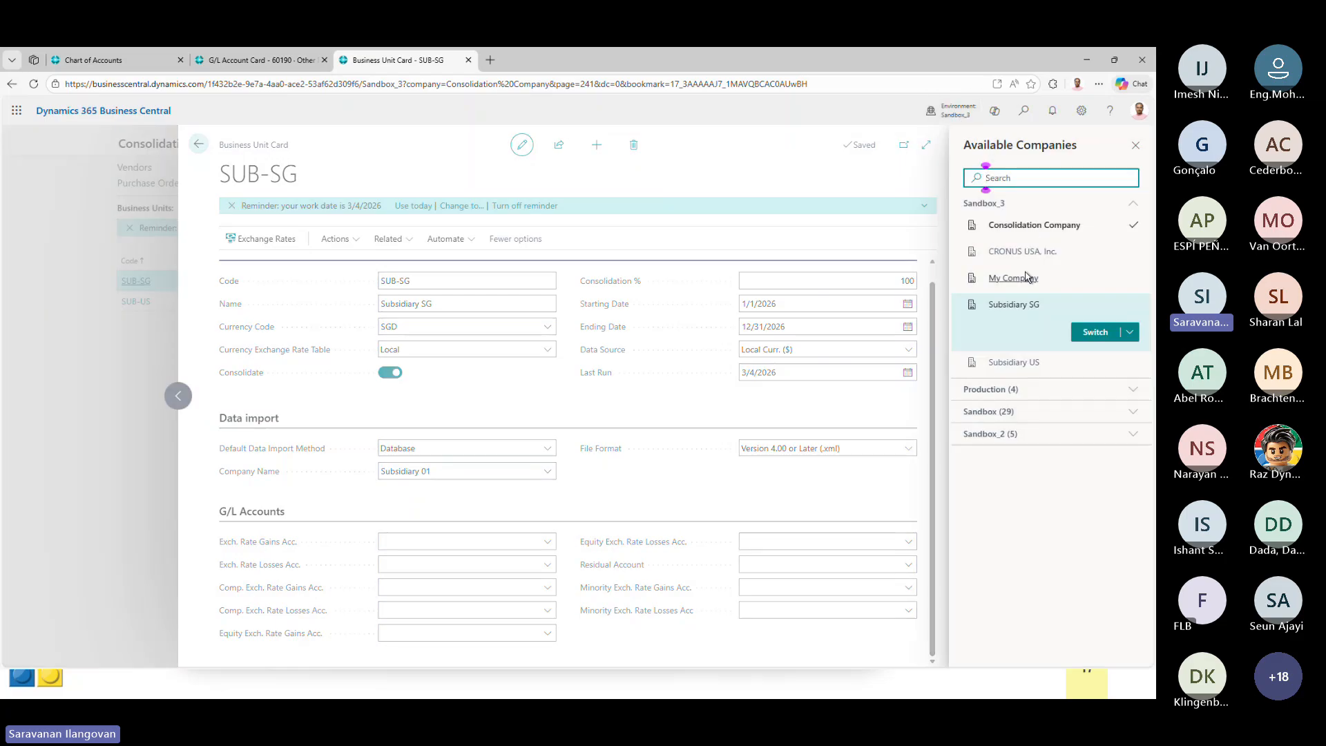
{"action": "left_click", "coordinate": [957, 110]}
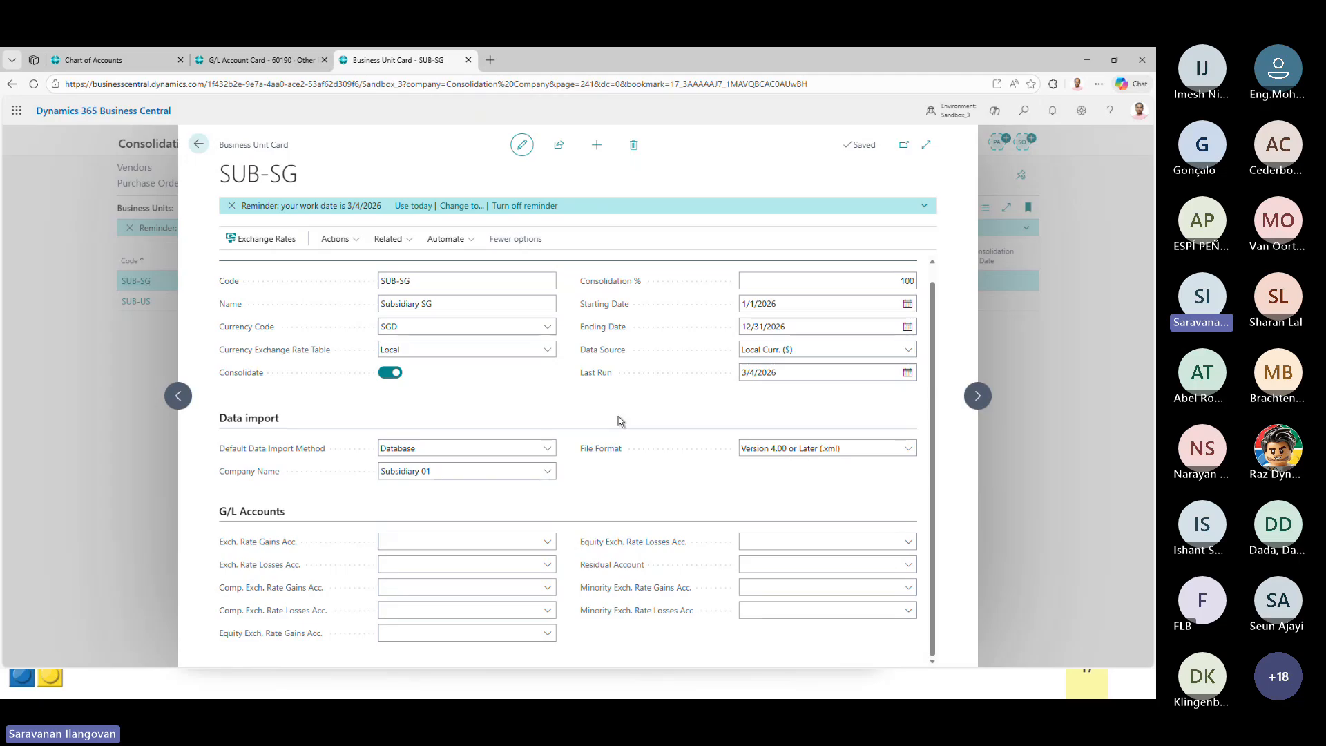
{"action": "left_click", "coordinate": [452, 449]}
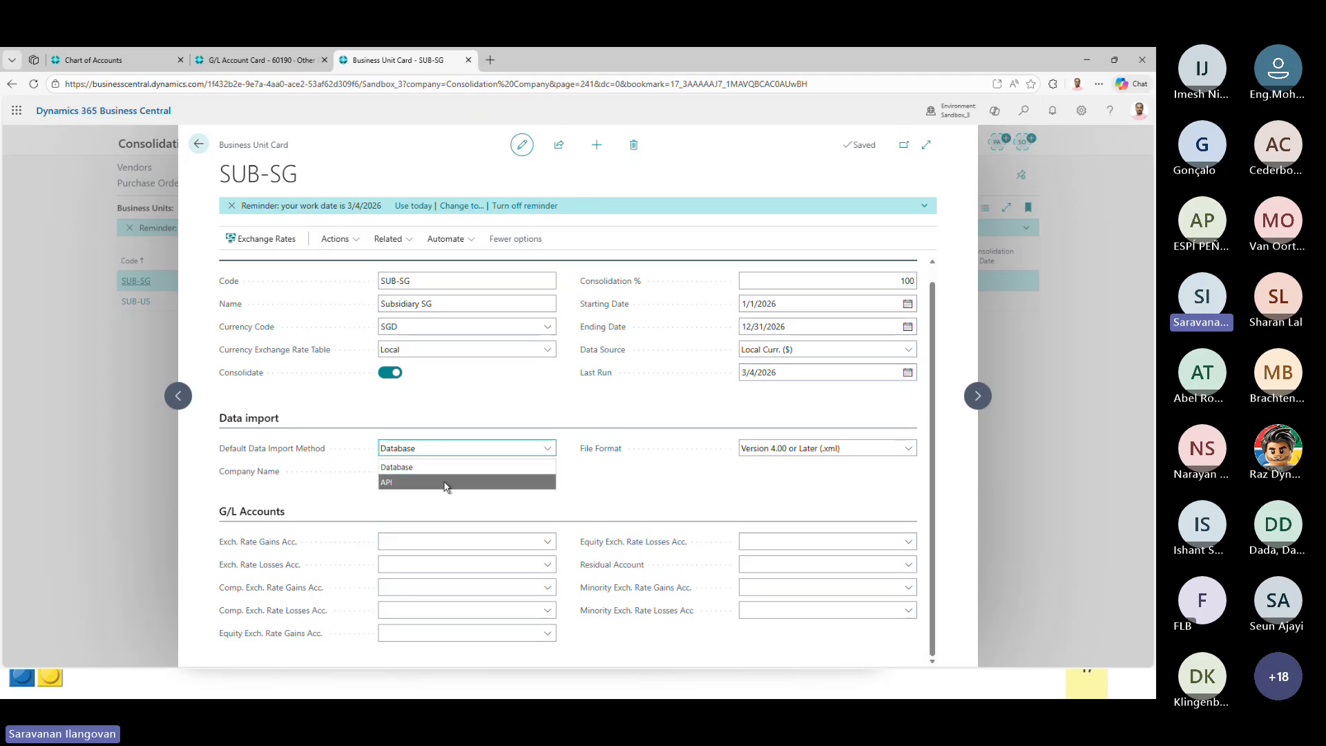
{"action": "left_click", "coordinate": [360, 481]}
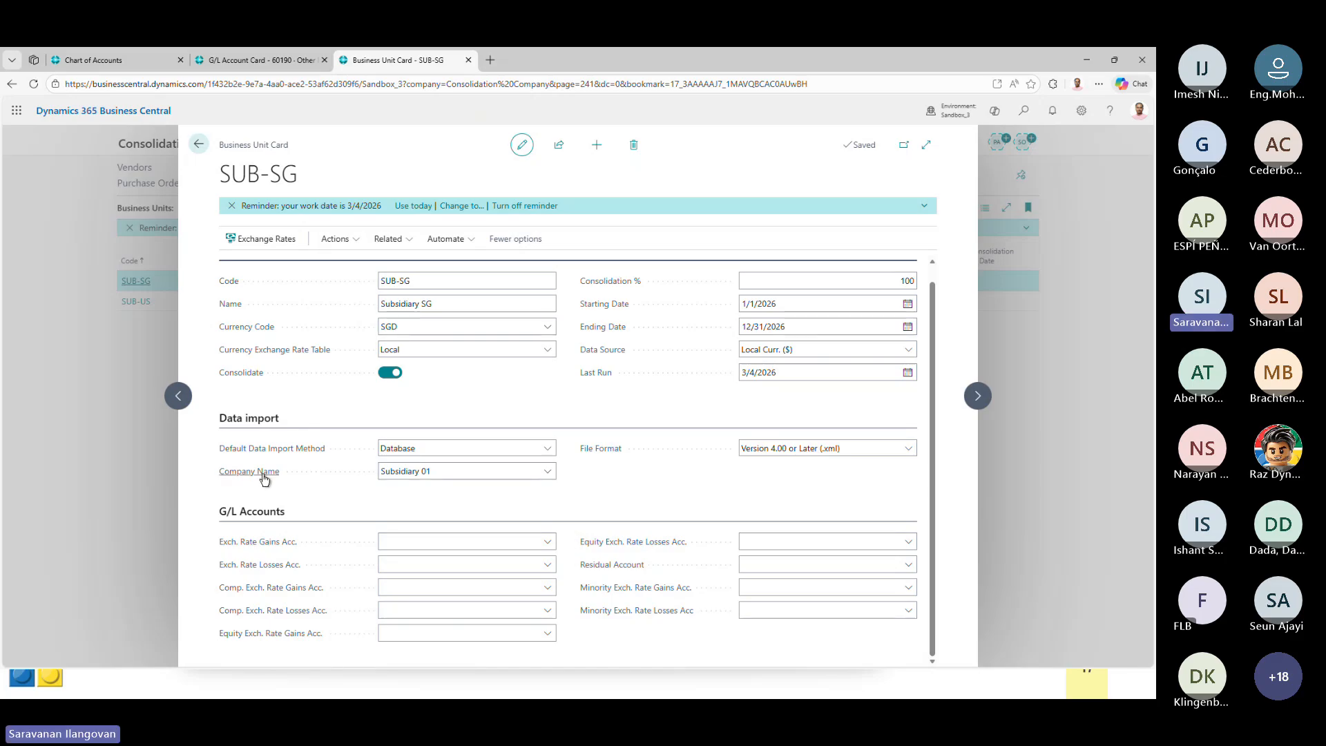
- Compare the Company Name choices of business unit SUB-SG with the available companies in Sandbox_3, keeping Subsidiary 01
{"action": "left_click", "coordinate": [548, 472]}
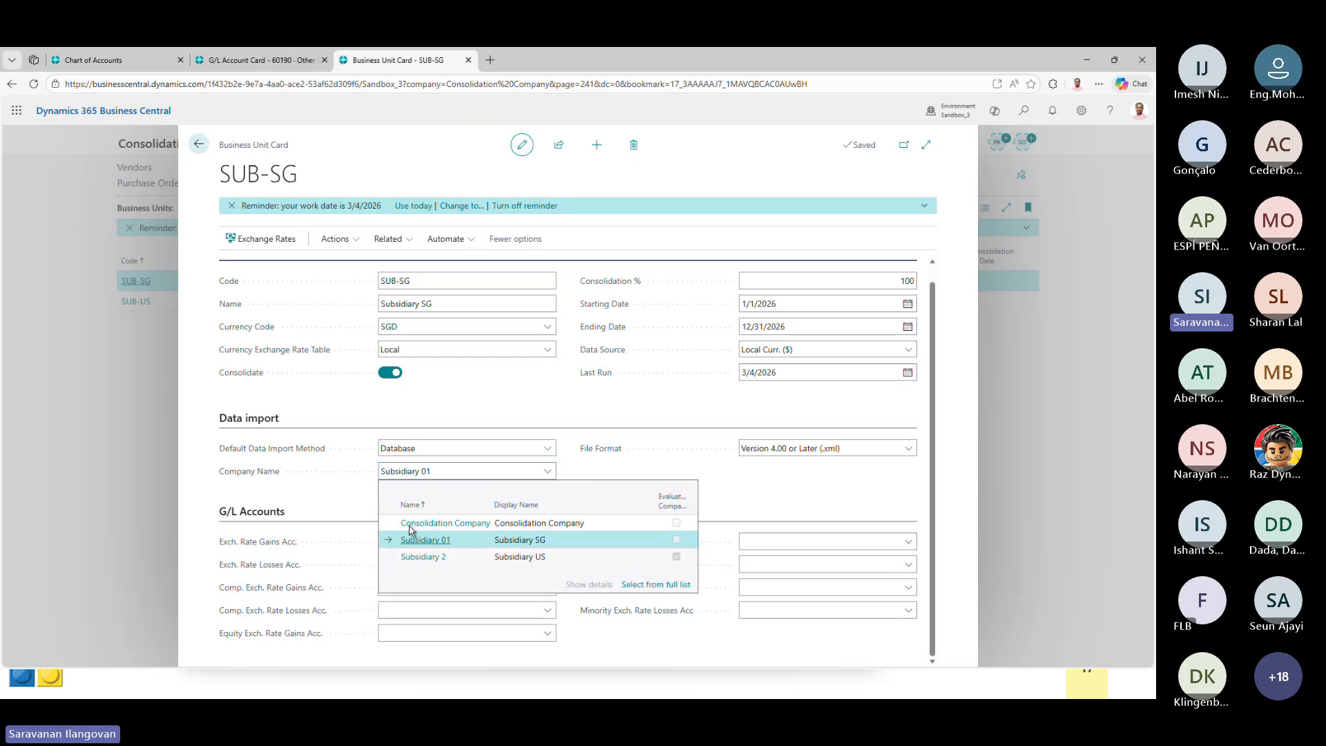
{"action": "left_click", "coordinate": [958, 112]}
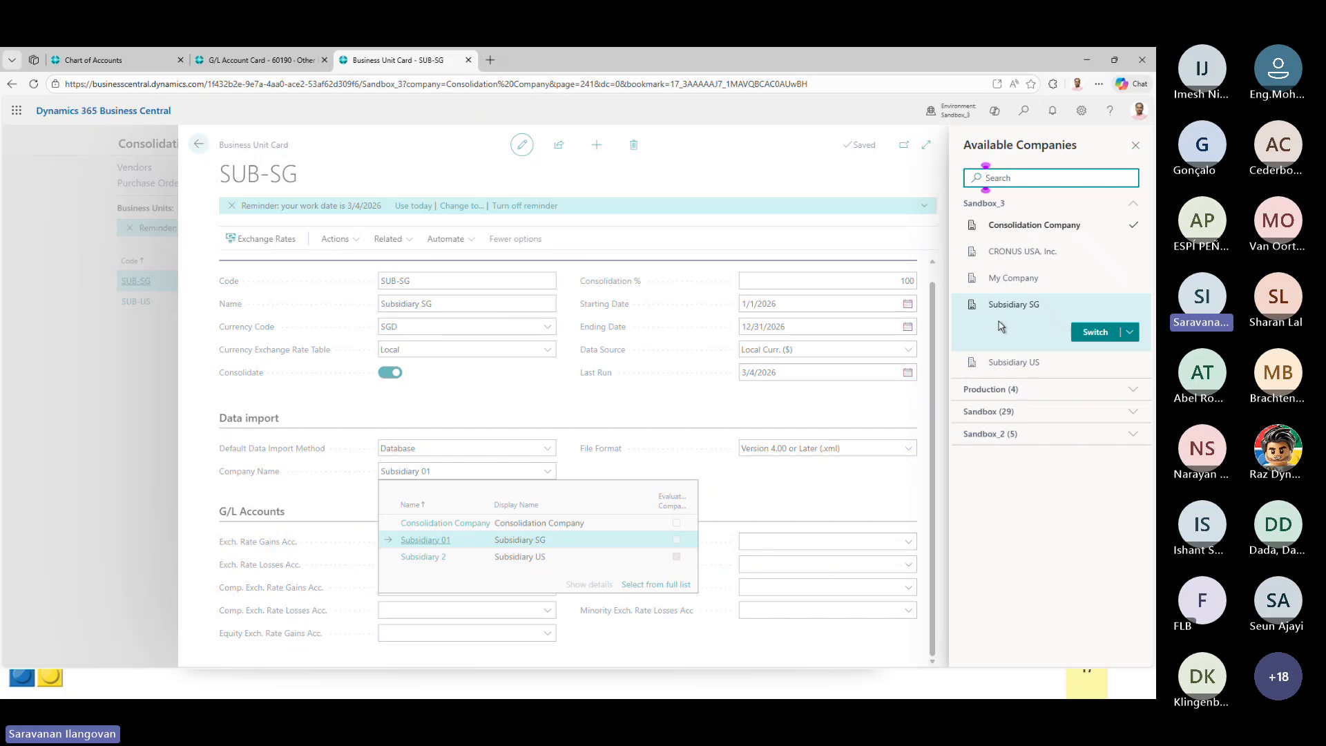
{"action": "left_click", "coordinate": [959, 112]}
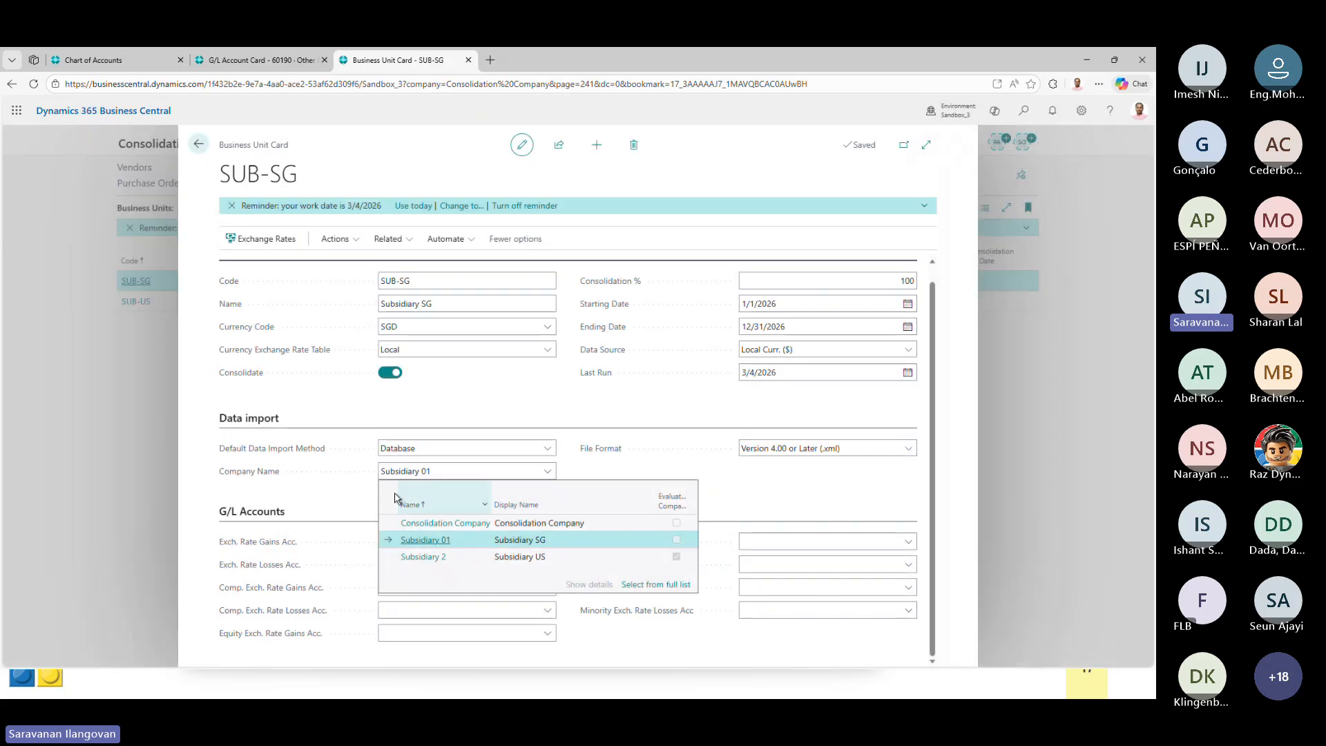
{"action": "left_click", "coordinate": [359, 496]}
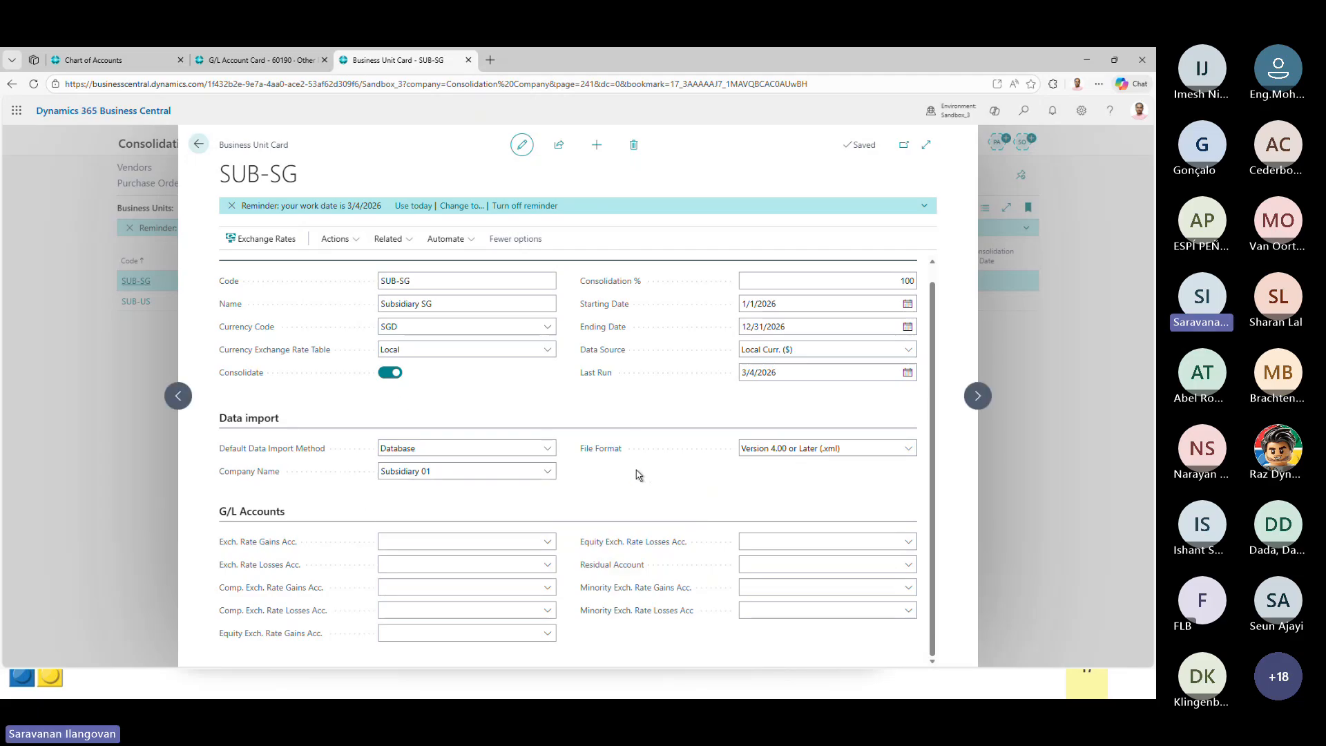
- Close the SUB-SG card, view the SUB-US business unit card, and return to the Business Units list
{"action": "left_click", "coordinate": [203, 145]}
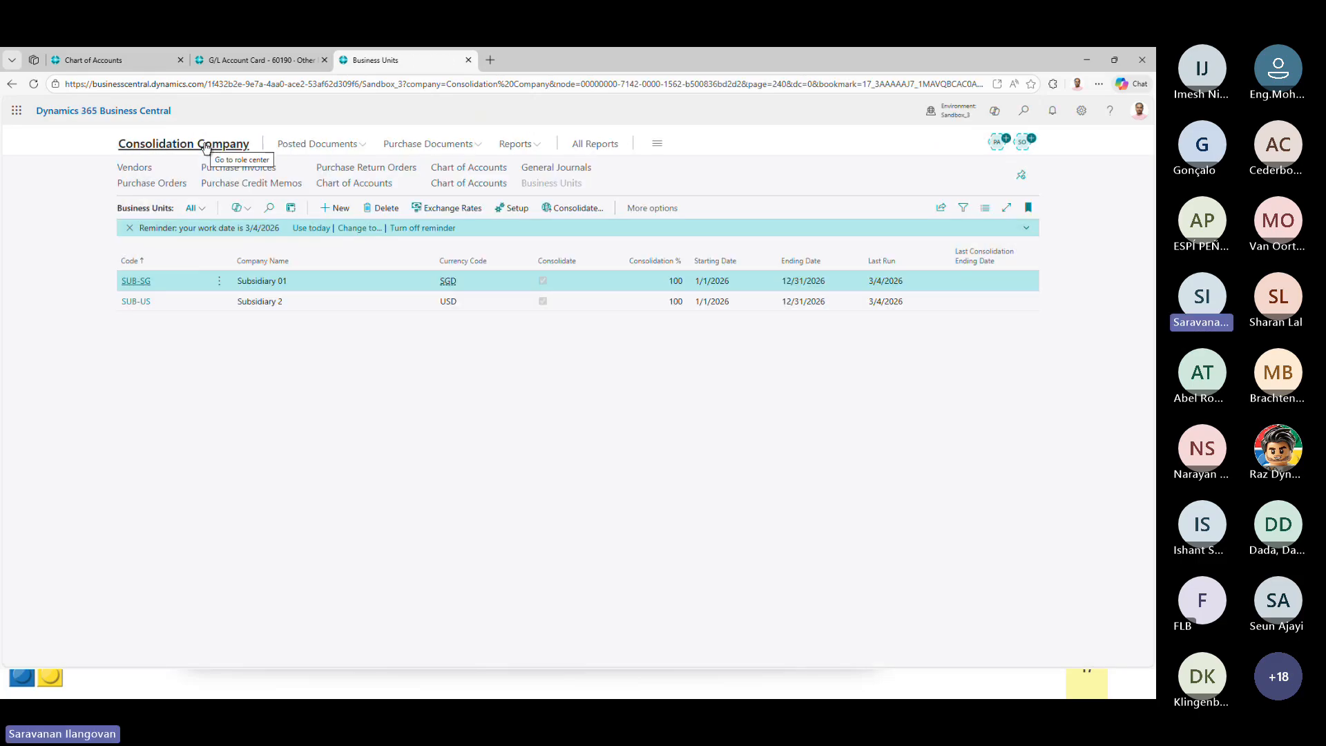
{"action": "left_click", "coordinate": [136, 301]}
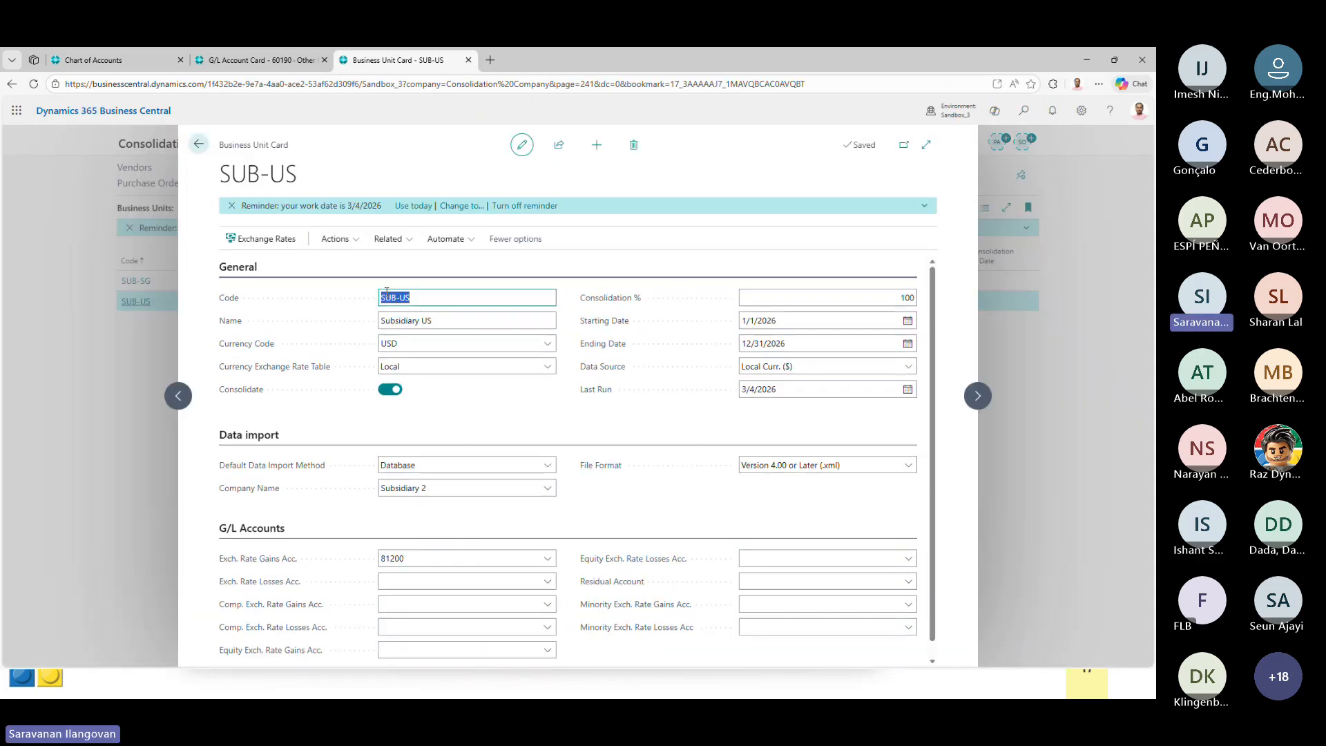
{"action": "left_click", "coordinate": [199, 145]}
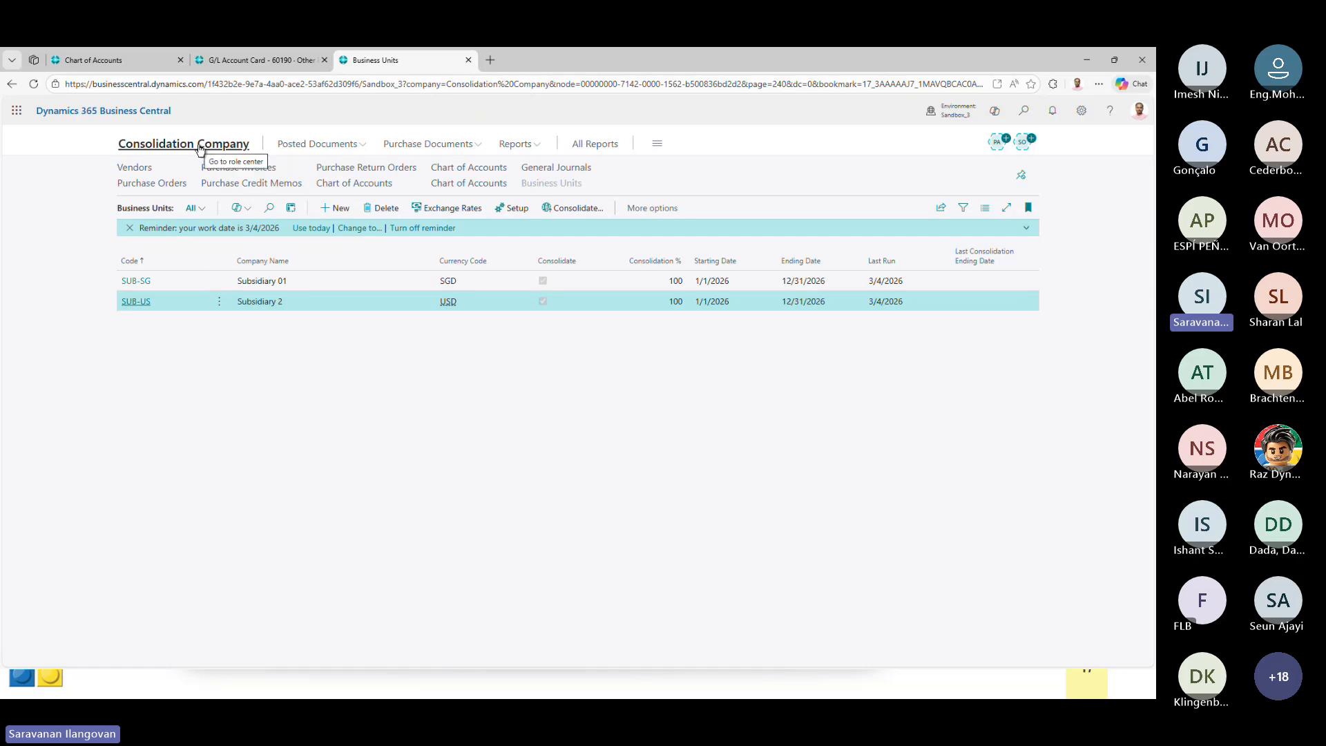
- Switch to Subsidiary SG and open its General Journals by searching for "gen journal"
{"action": "left_click", "coordinate": [142, 61]}
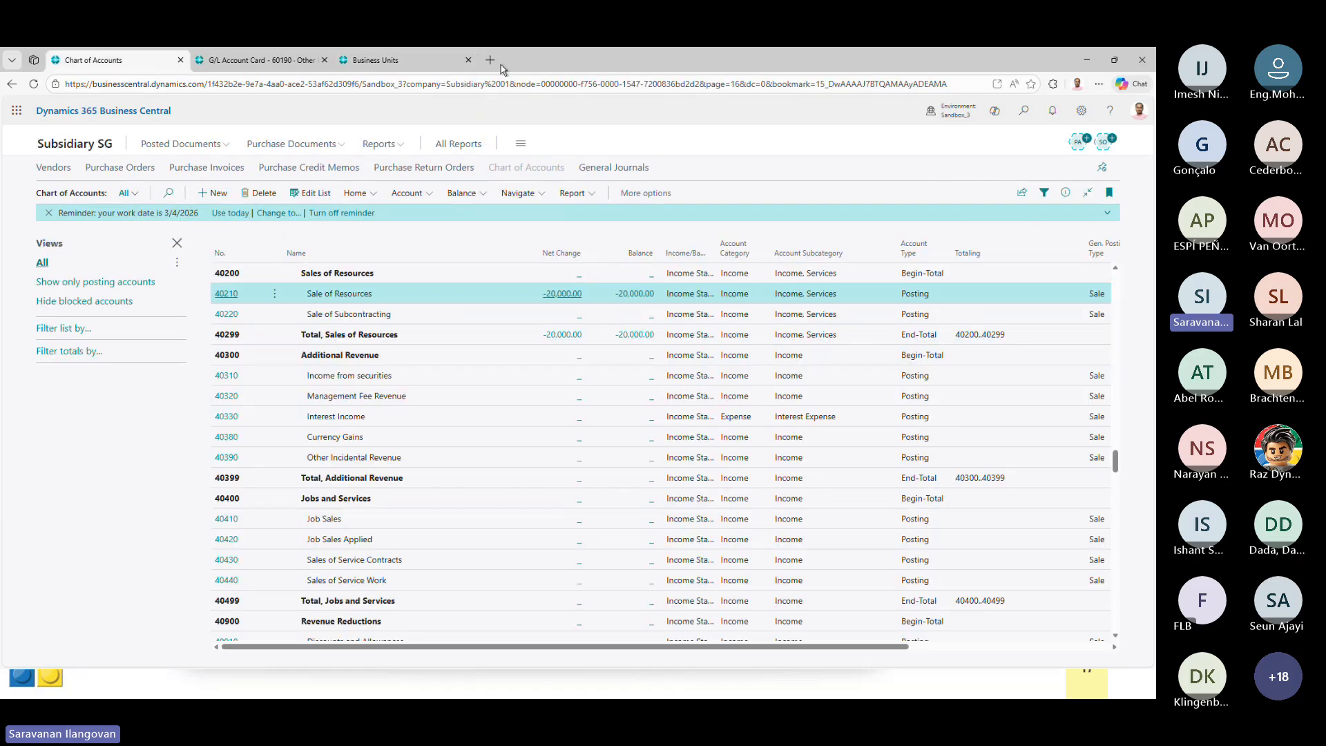
{"action": "left_click", "coordinate": [1024, 111]}
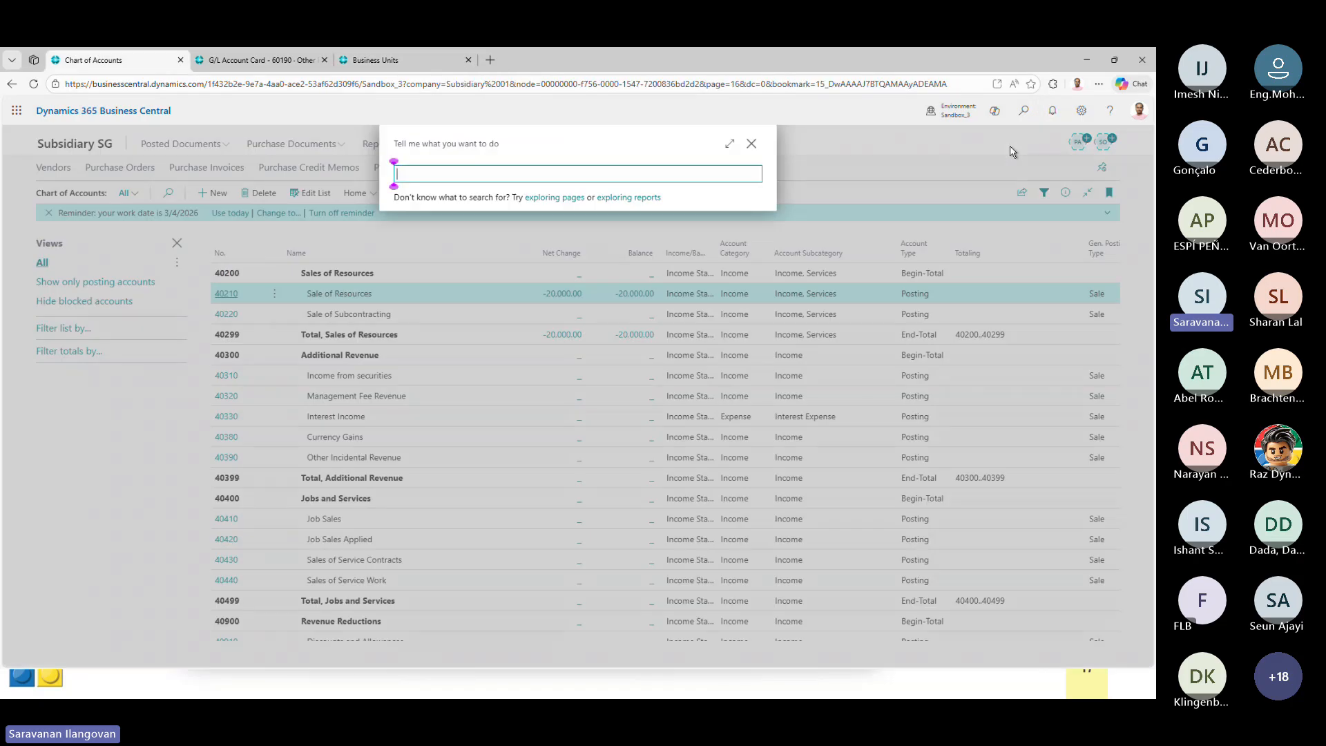
{"action": "type", "text": "gen journal"}
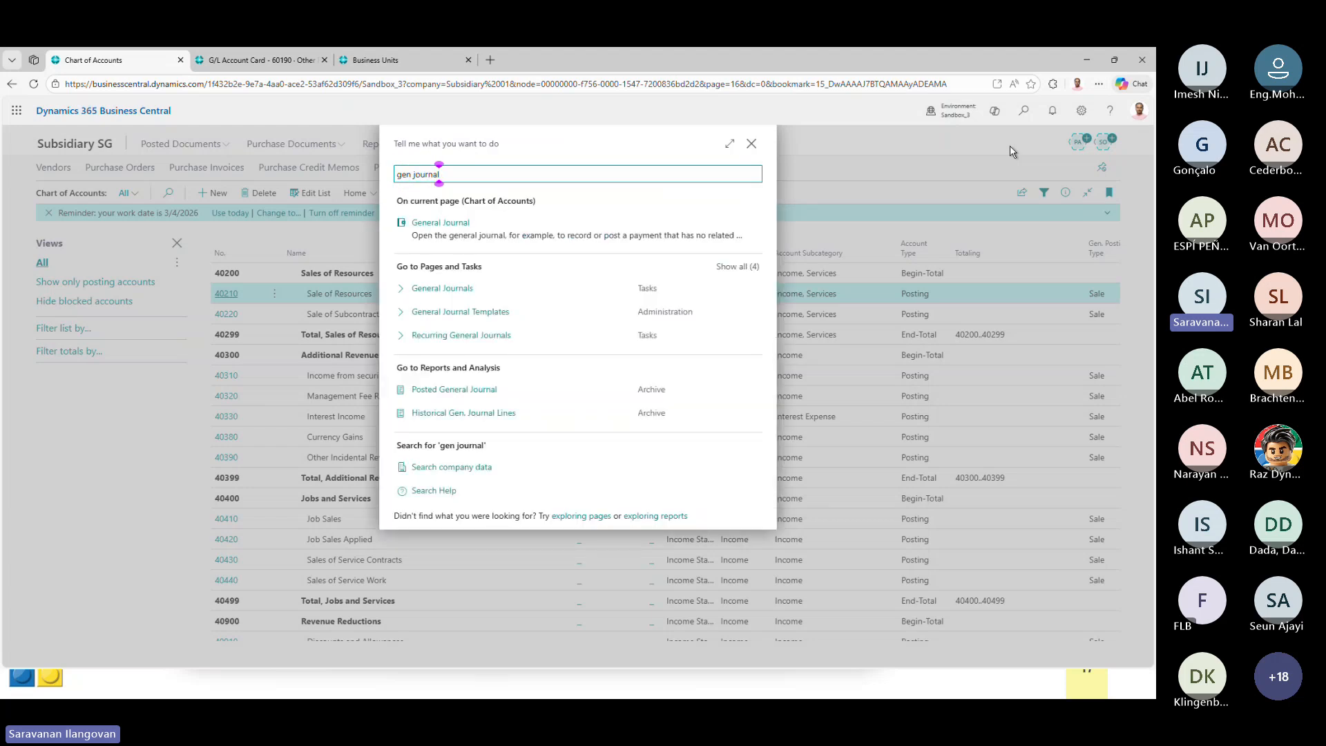
{"action": "left_click", "coordinate": [750, 288]}
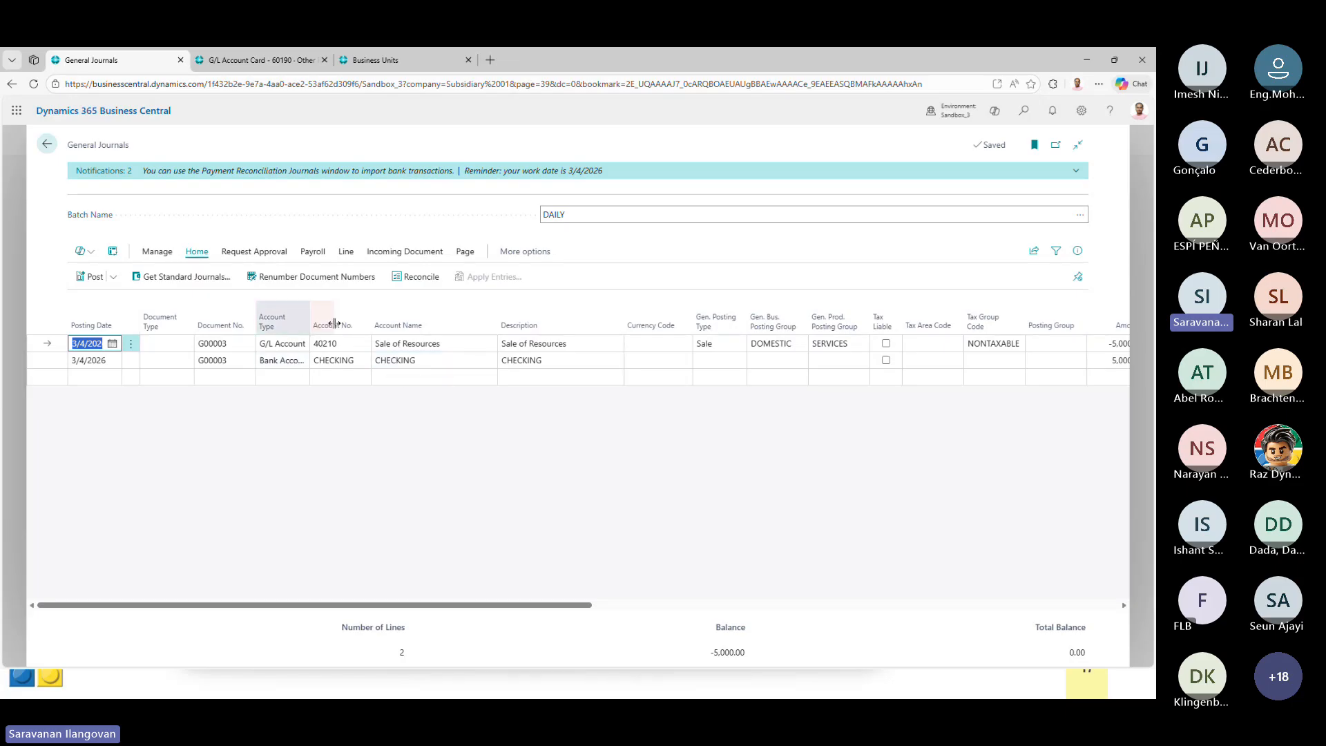
- Widen the Account Type column, review the amounts, and post the Sale of Resources and CHECKING journal lines in the DAILY batch
{"action": "left_click_drag", "start_coordinate": [333, 323], "coordinate": [335, 323]}
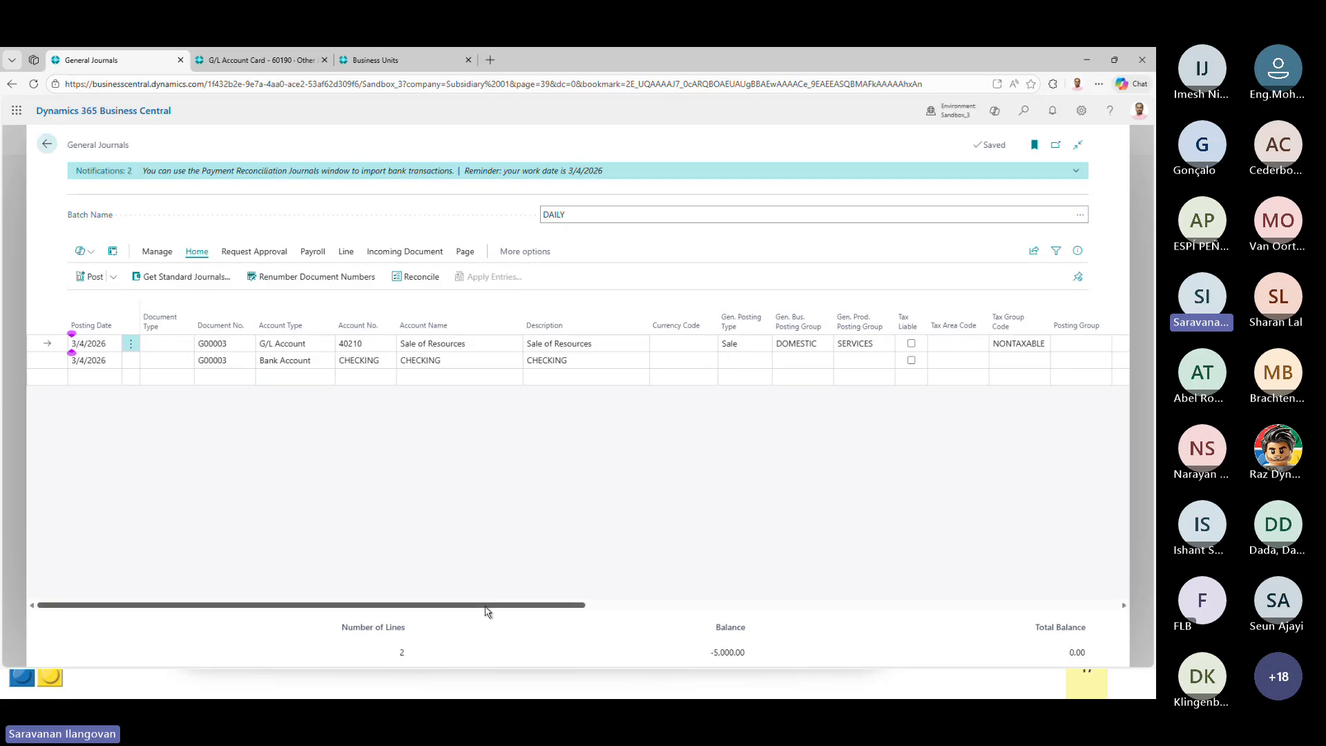
{"action": "left_click_drag", "start_coordinate": [487, 608], "coordinate": [660, 607]}
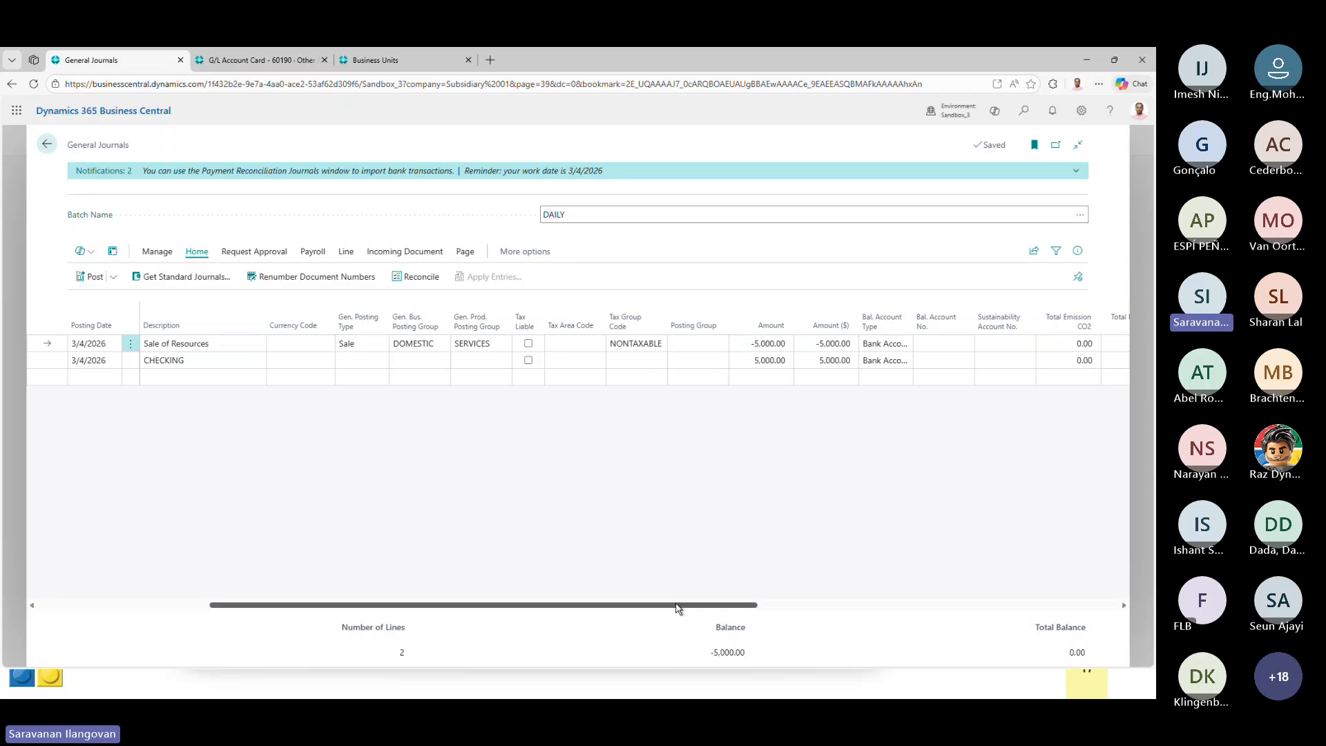
{"action": "left_click_drag", "start_coordinate": [675, 608], "coordinate": [465, 611]}
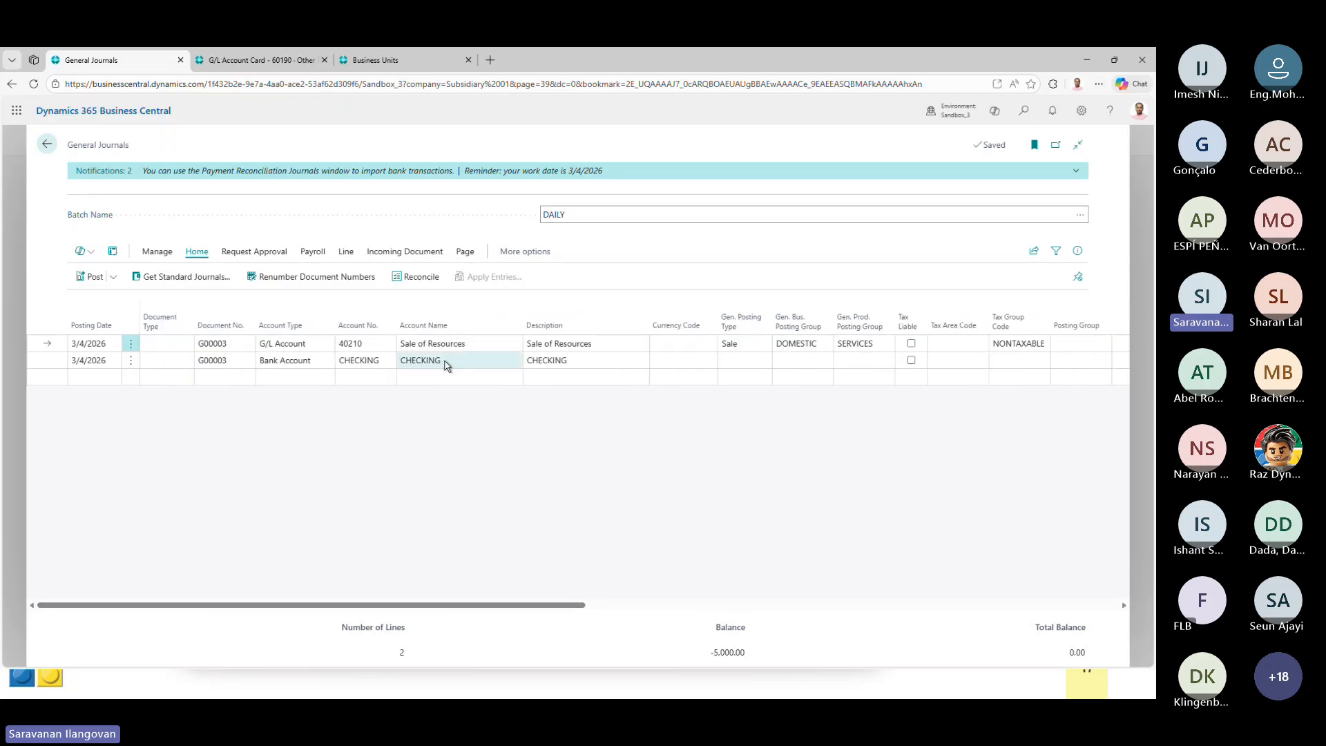
{"action": "left_click", "coordinate": [113, 276]}
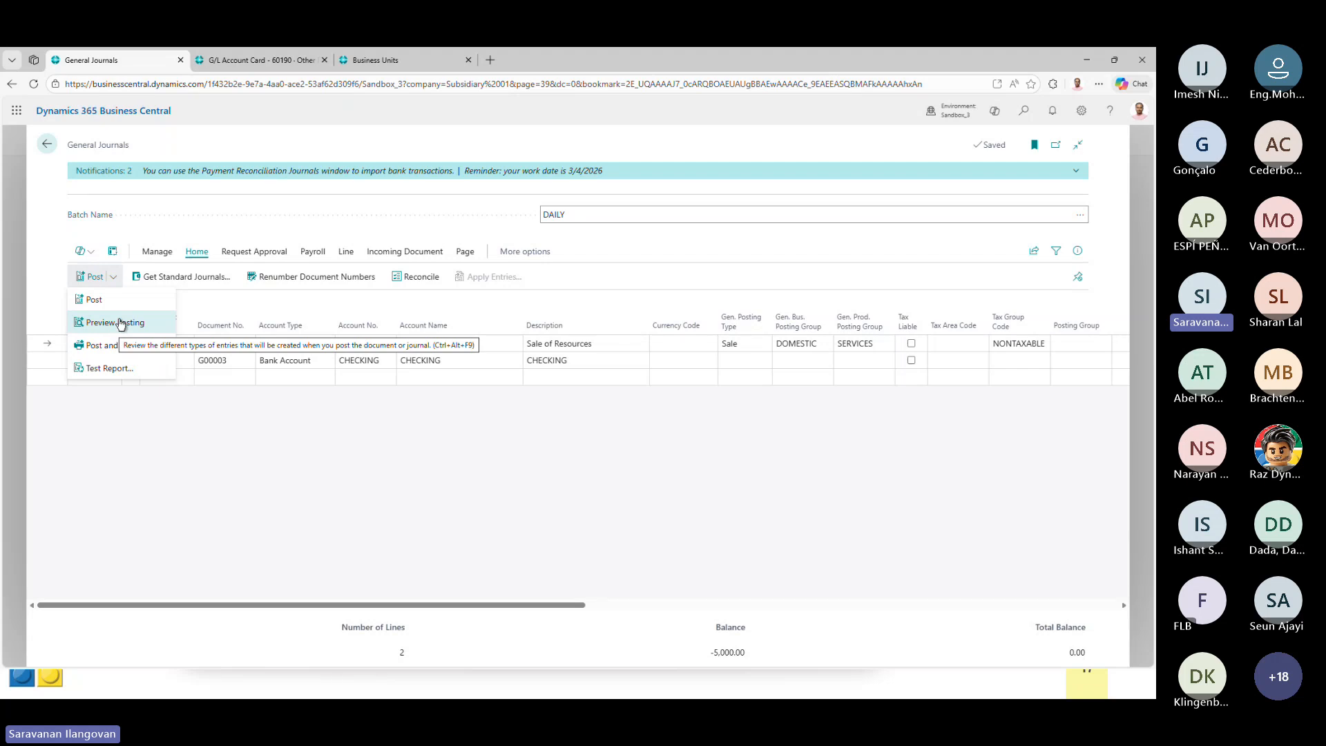
{"action": "left_click", "coordinate": [124, 299]}
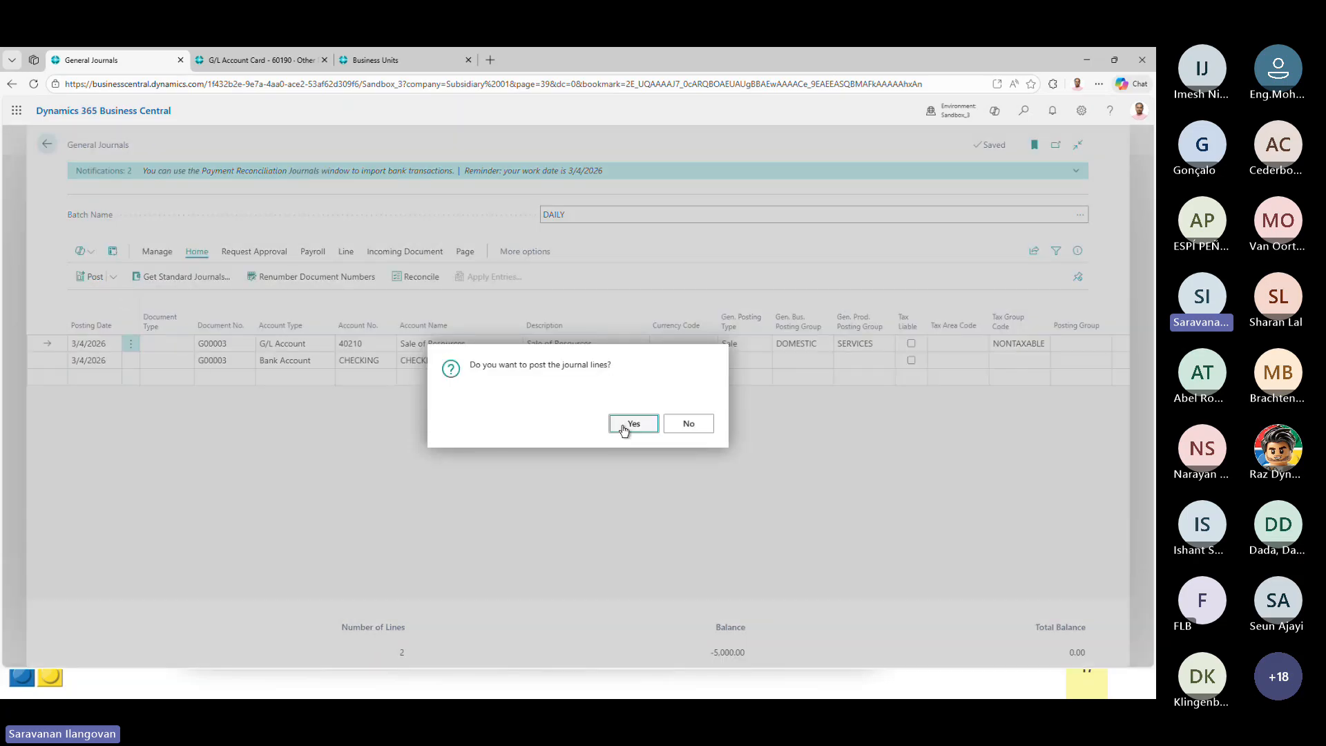
{"action": "left_click", "coordinate": [625, 423]}
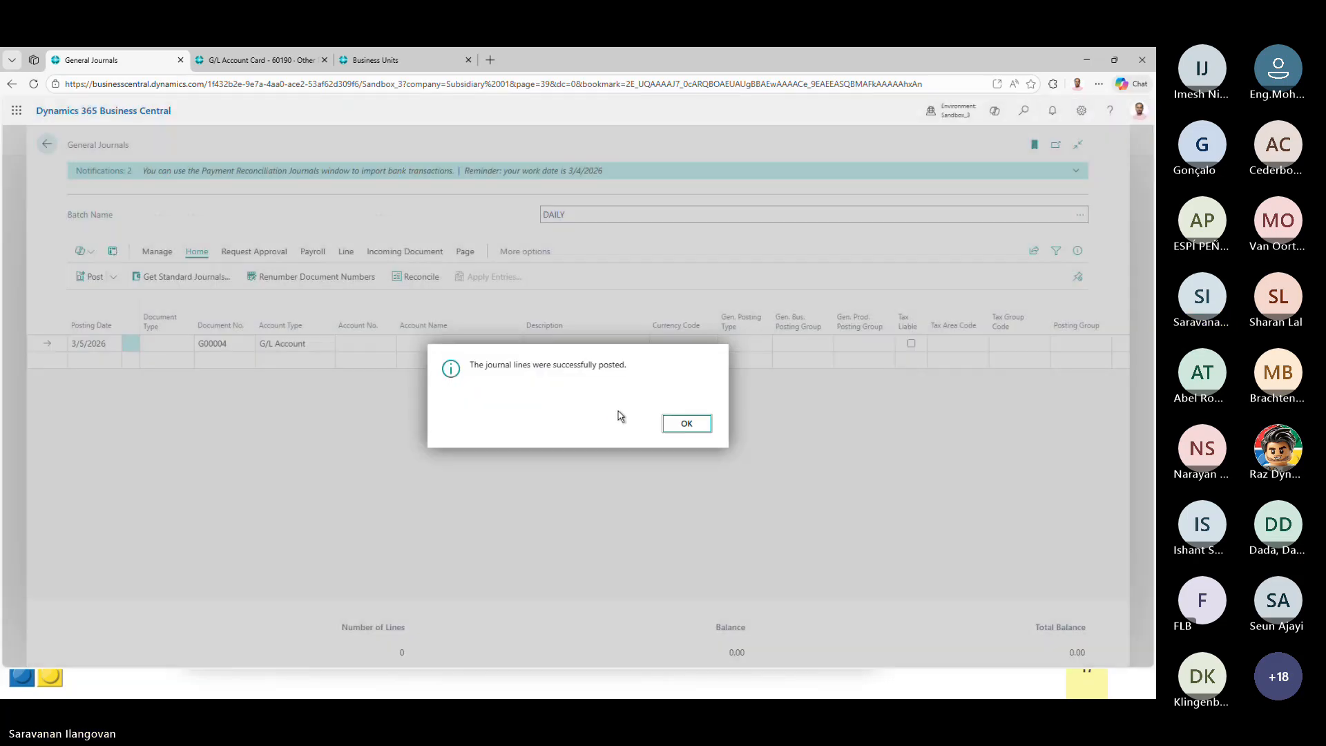
{"action": "left_click", "coordinate": [686, 425]}
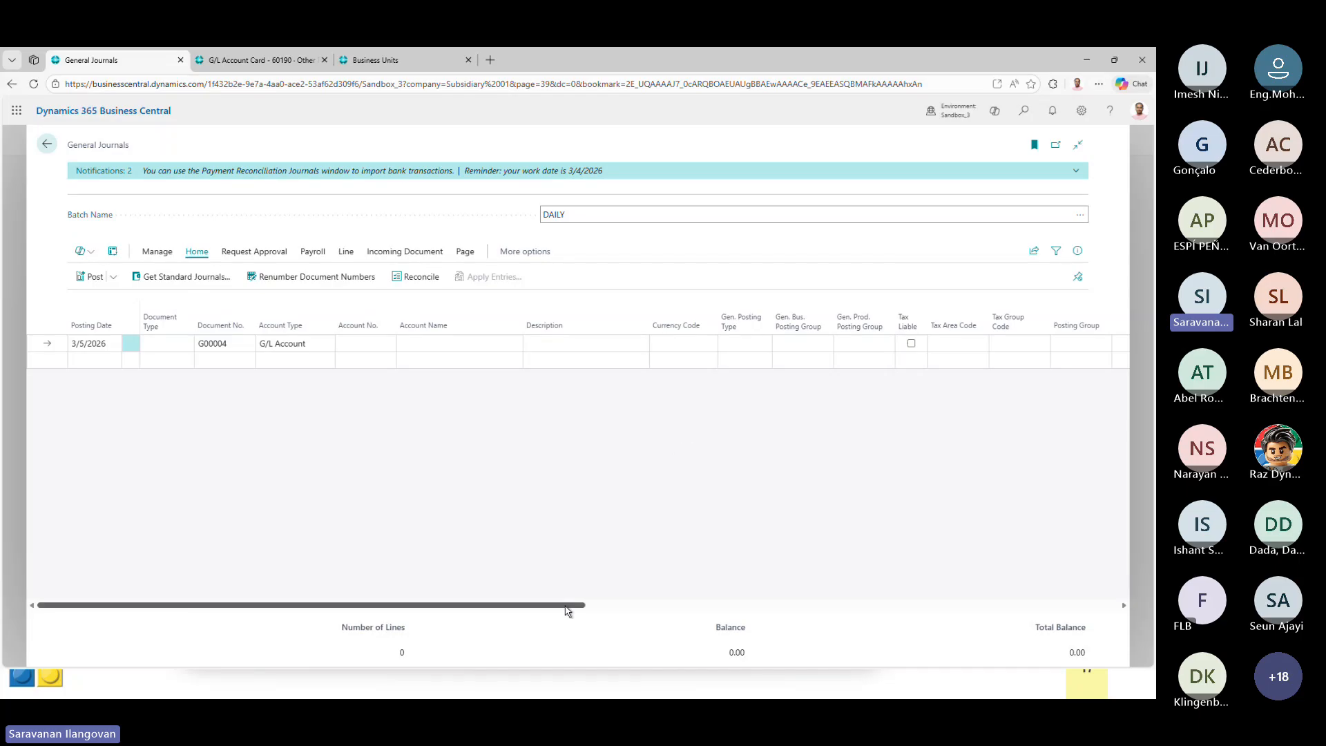
- Leave the Subsidiary SG journal and open Subsidiary US's General Journals by searching for "gen journal"
{"action": "mouse_move", "coordinate": [581, 610]}
{"action": "left_mouse_down"}
{"action": "mouse_move", "coordinate": [690, 608]}
{"action": "mouse_move", "coordinate": [566, 598]}
{"action": "left_mouse_up"}
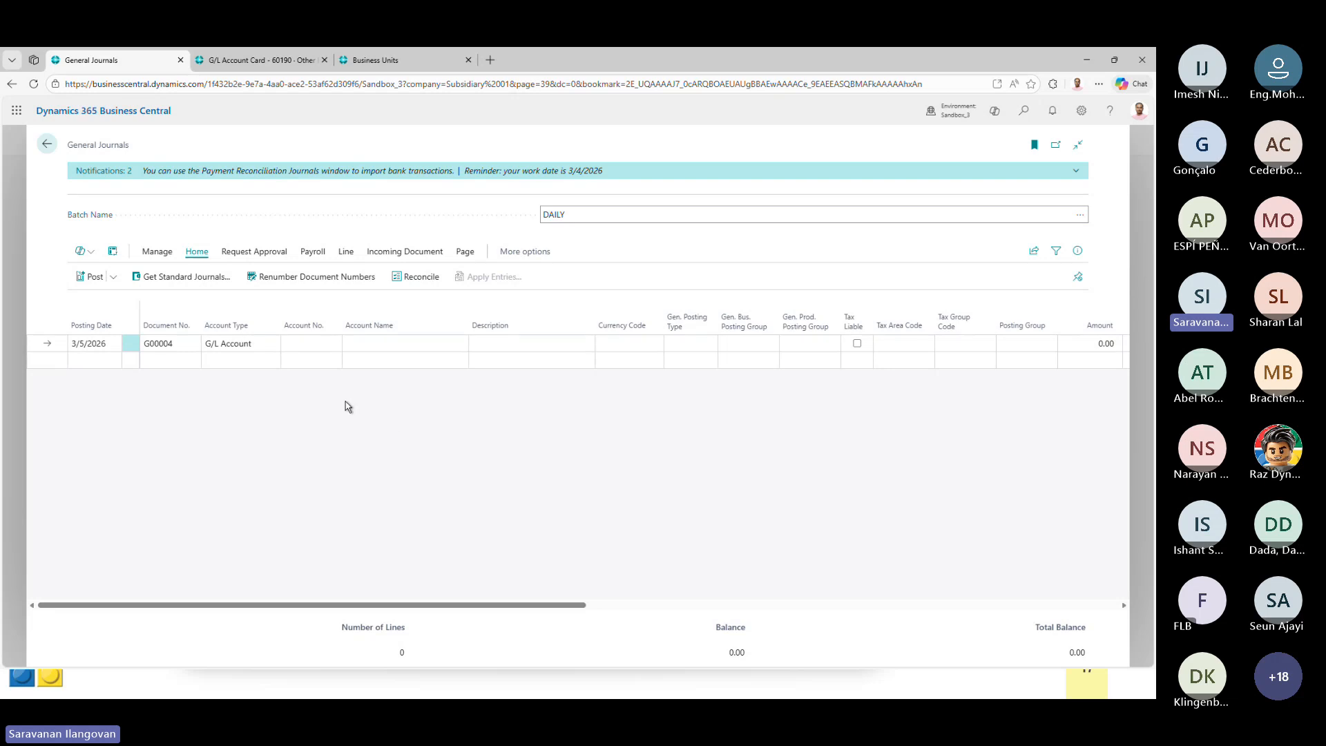
{"action": "left_click", "coordinate": [346, 253]}
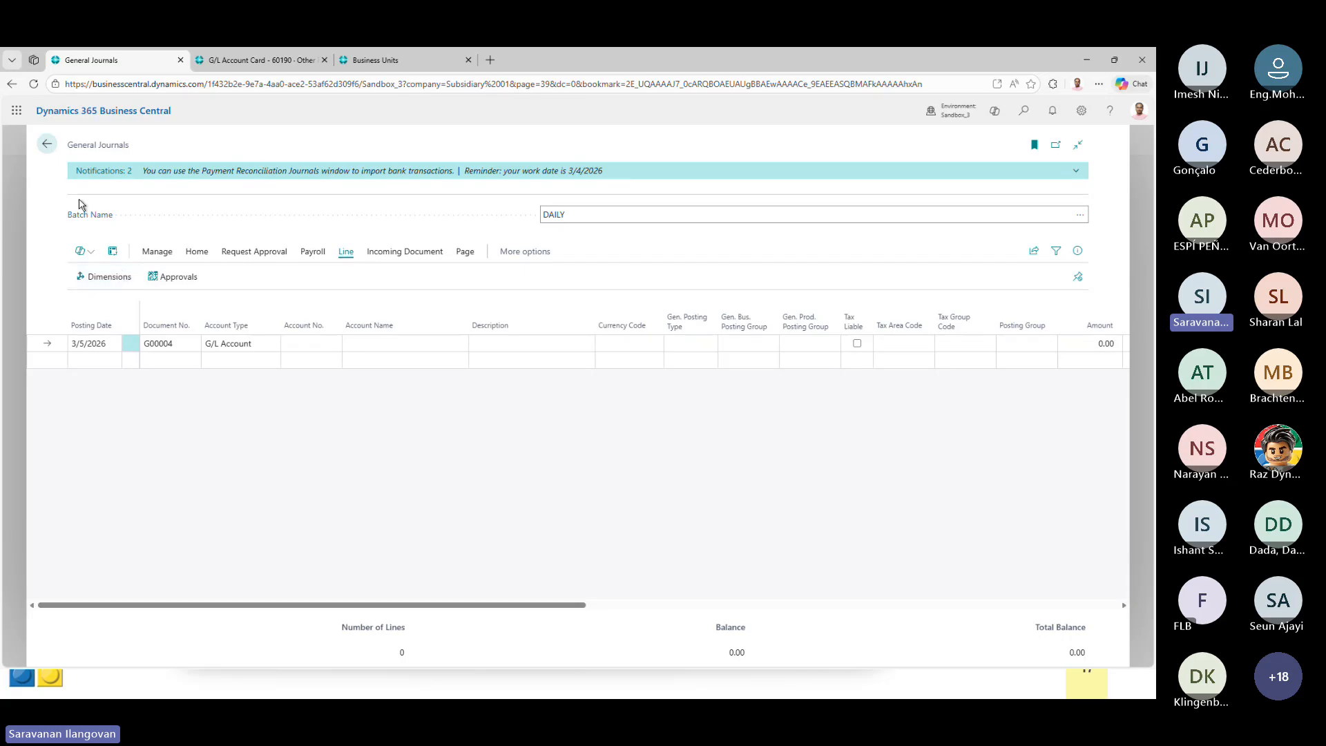
{"action": "left_click", "coordinate": [46, 144]}
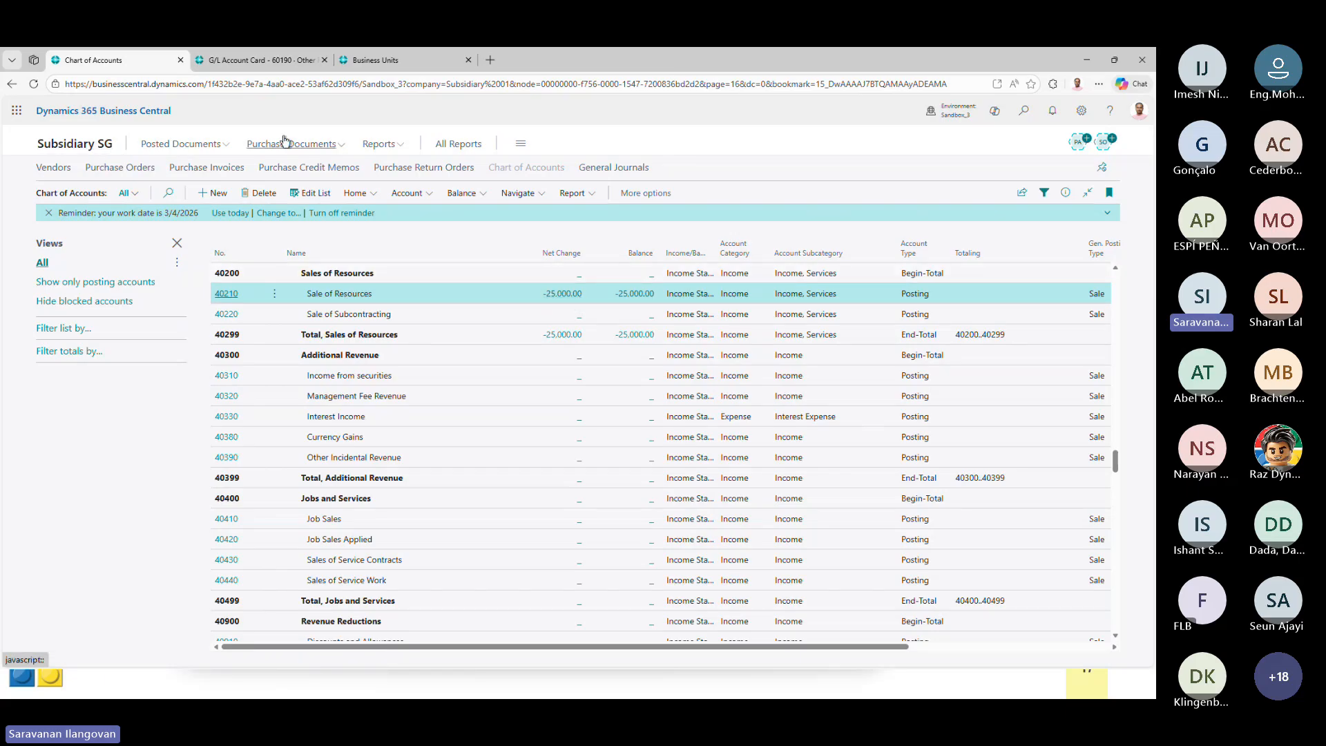
{"action": "left_click", "coordinate": [283, 62]}
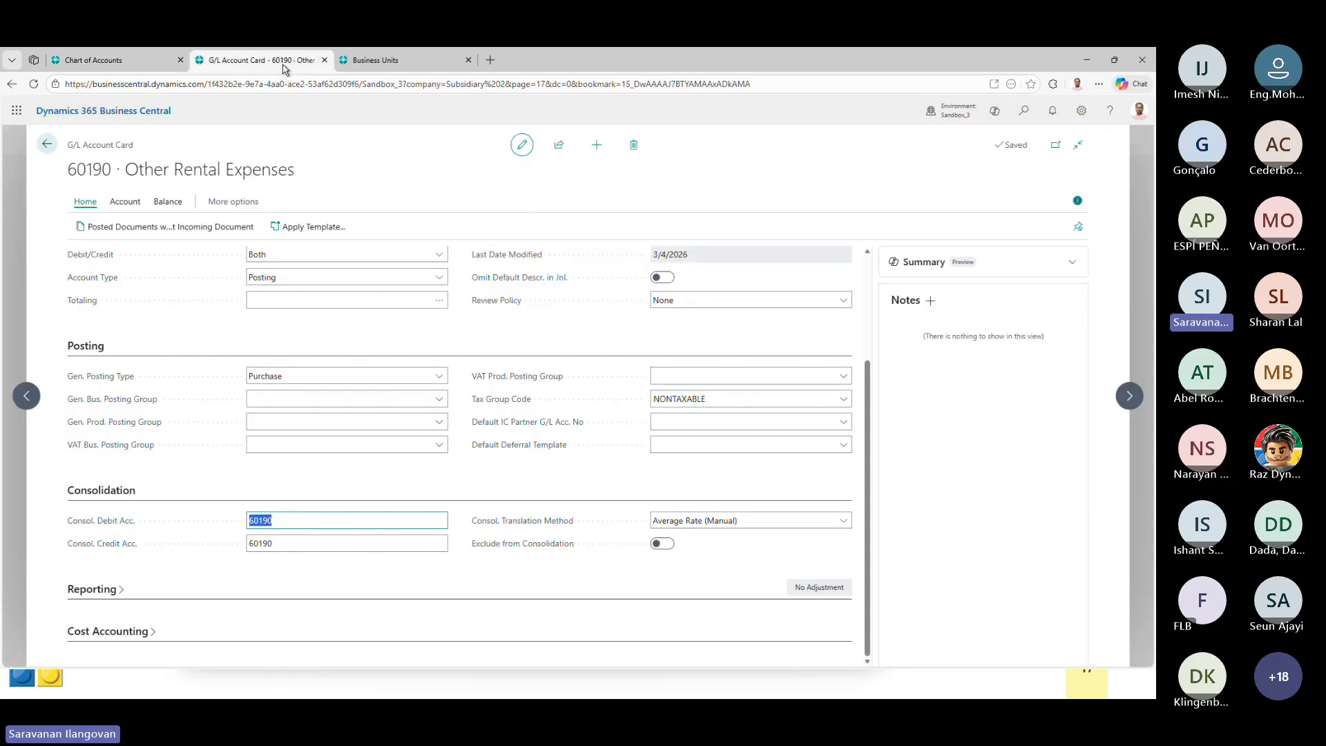
{"action": "left_click", "coordinate": [47, 144]}
{"action": "left_click", "coordinate": [1024, 109]}
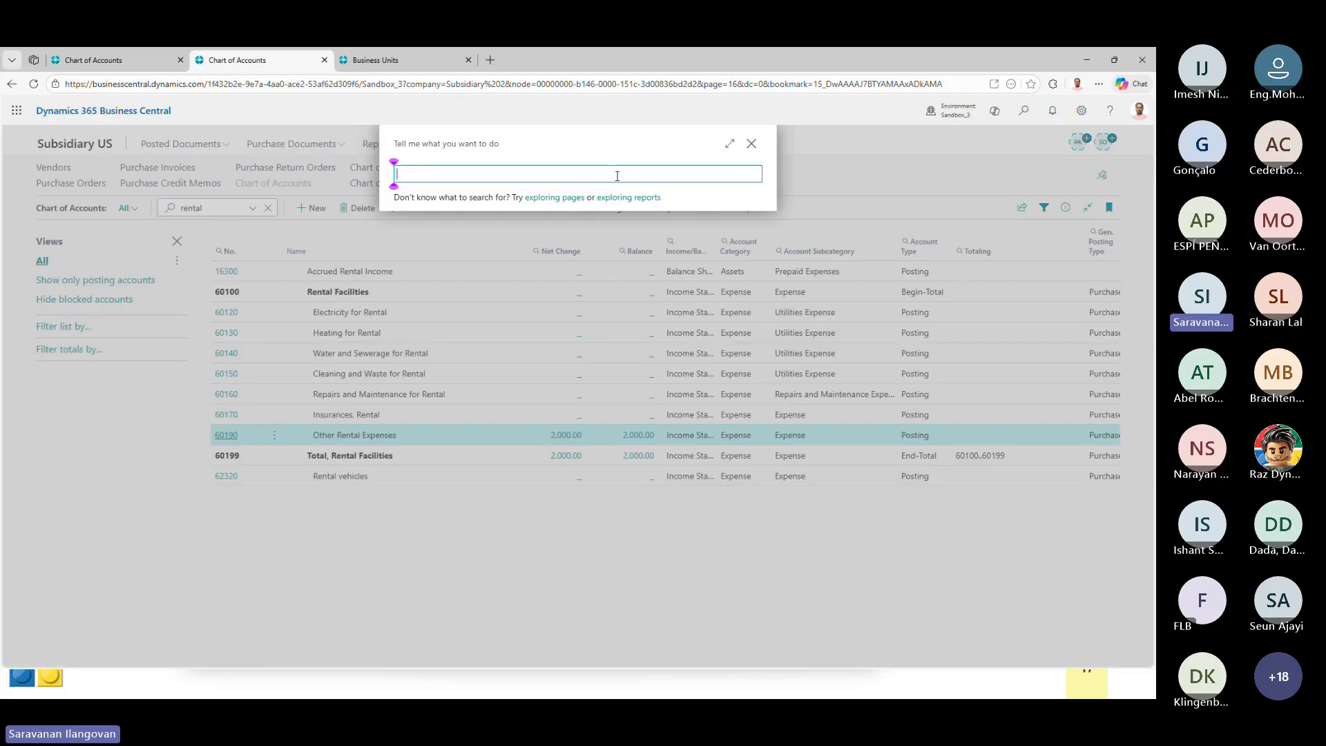
{"action": "type", "text": "gen journal"}
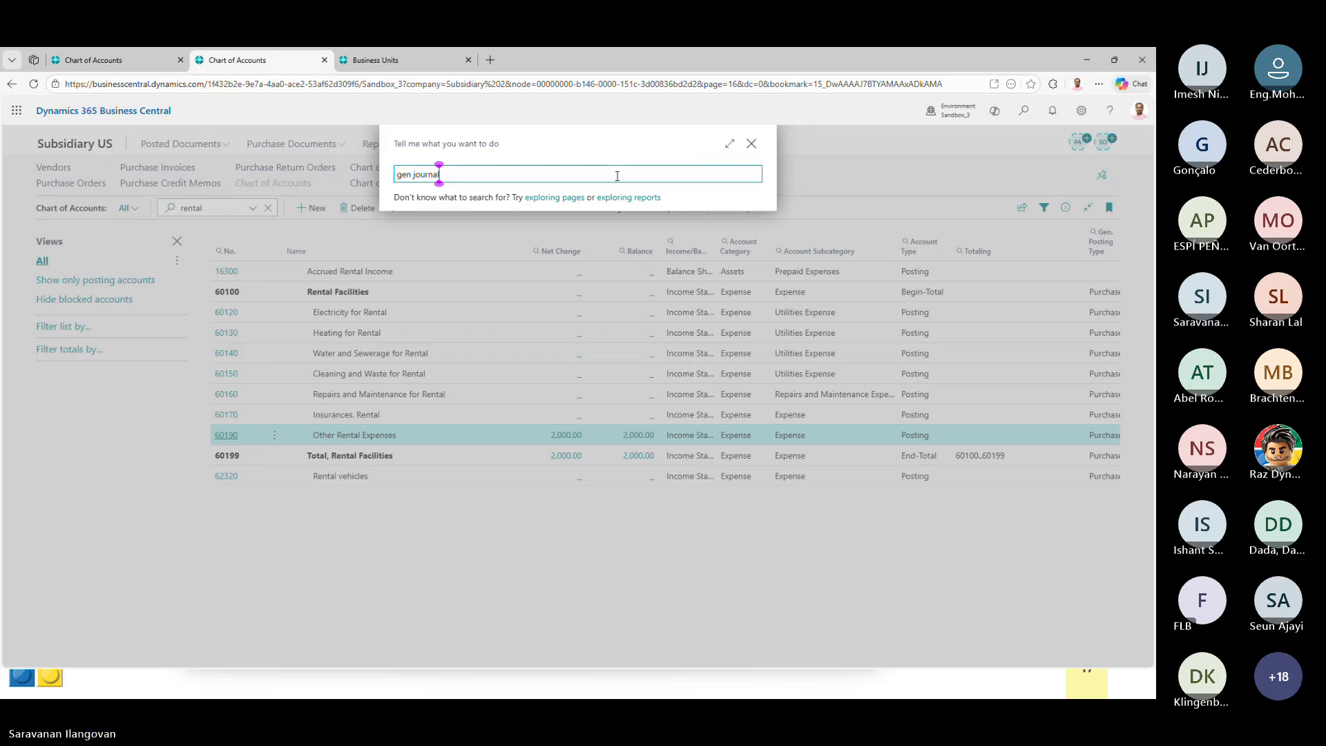
{"action": "left_click", "coordinate": [470, 294]}
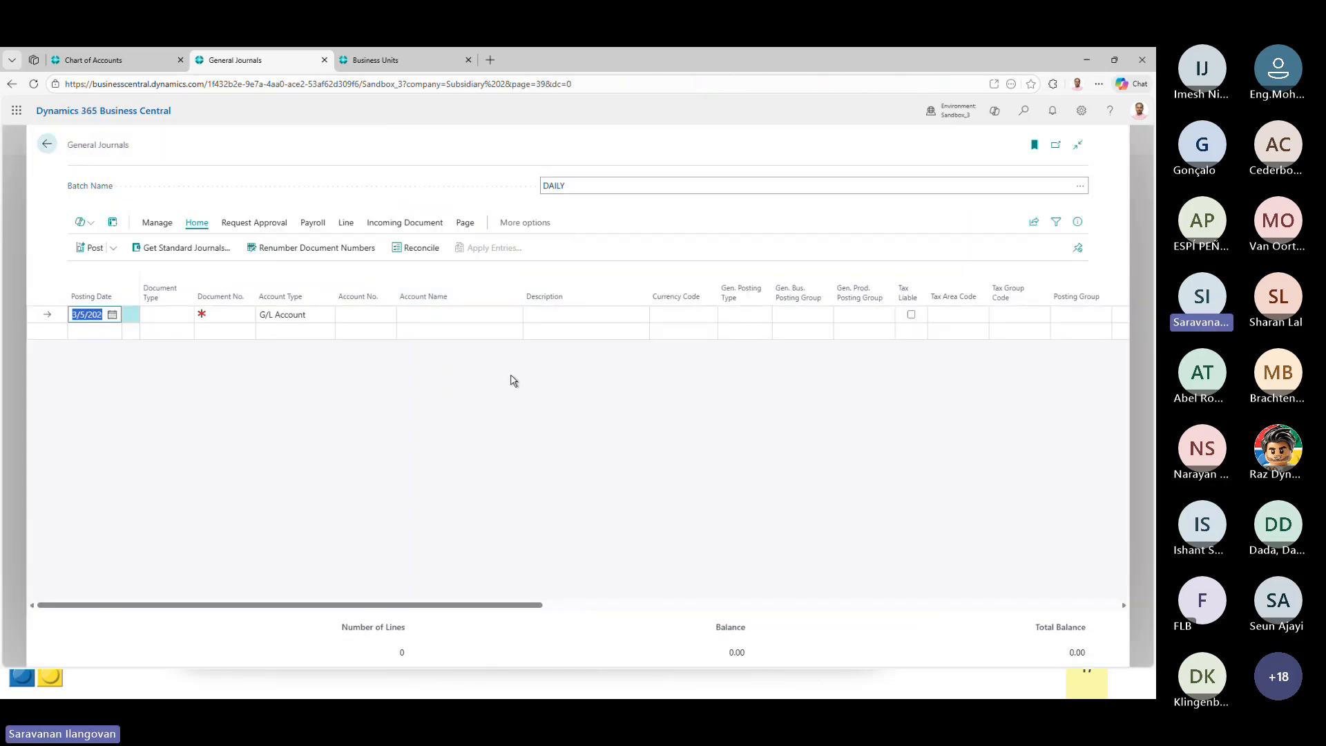
- Switch the Subsidiary US journal to the DEFAULT batch and post its Other Rental Expenses and bank account lines
{"action": "left_click", "coordinate": [1083, 188]}
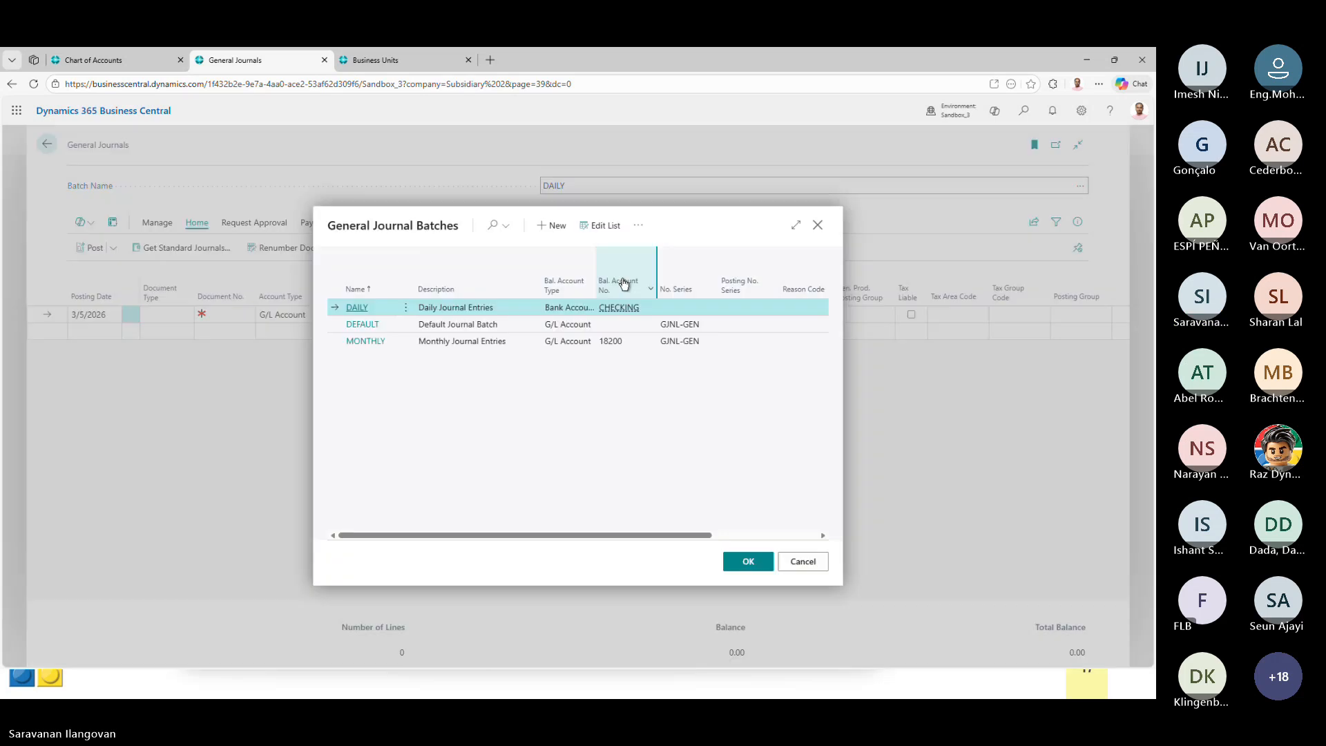
{"action": "left_click", "coordinate": [518, 326]}
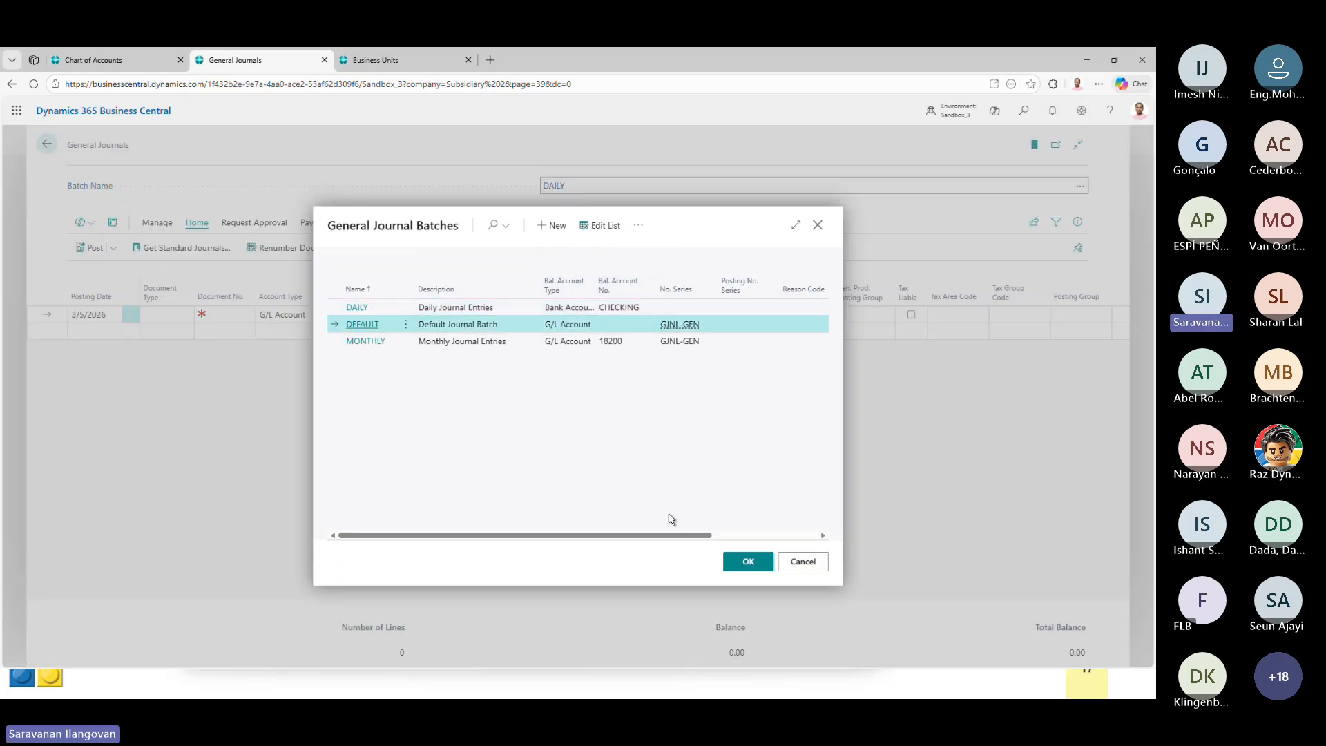
{"action": "left_click", "coordinate": [744, 564]}
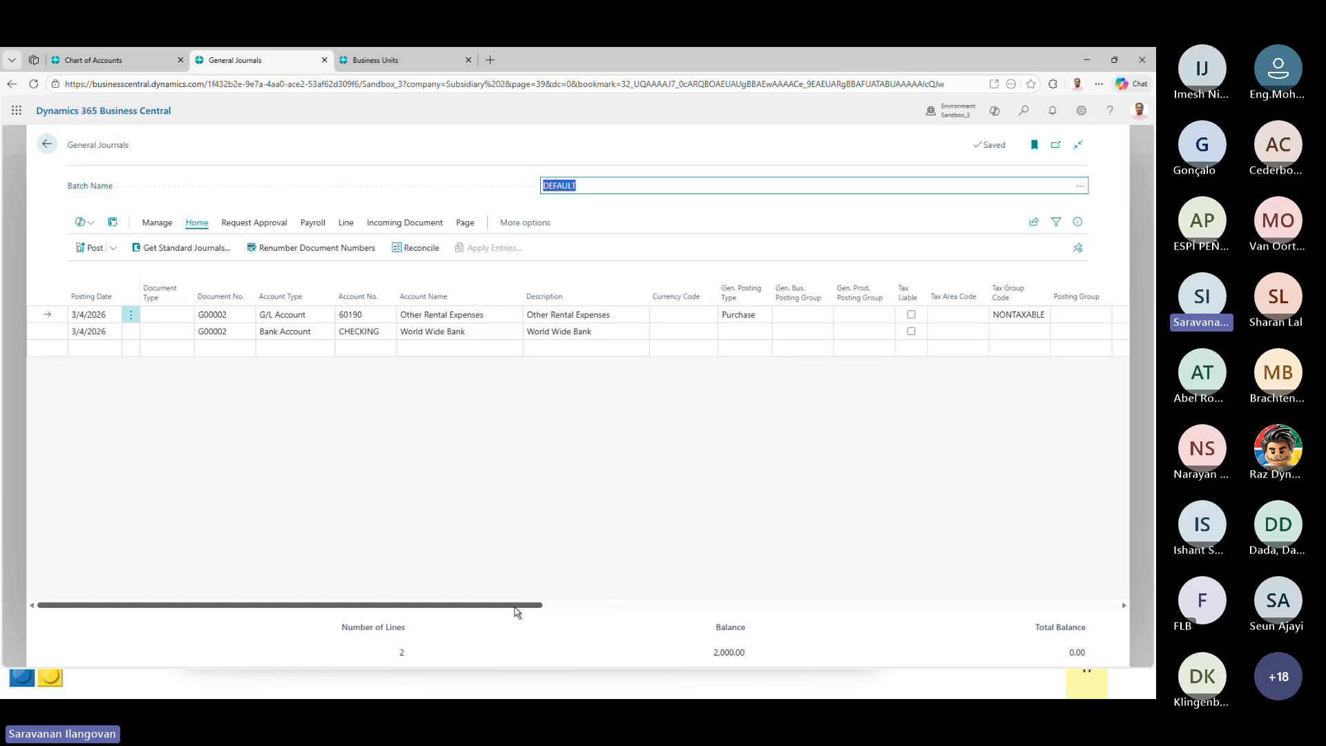
{"action": "left_click_drag", "start_coordinate": [532, 607], "coordinate": [758, 612]}
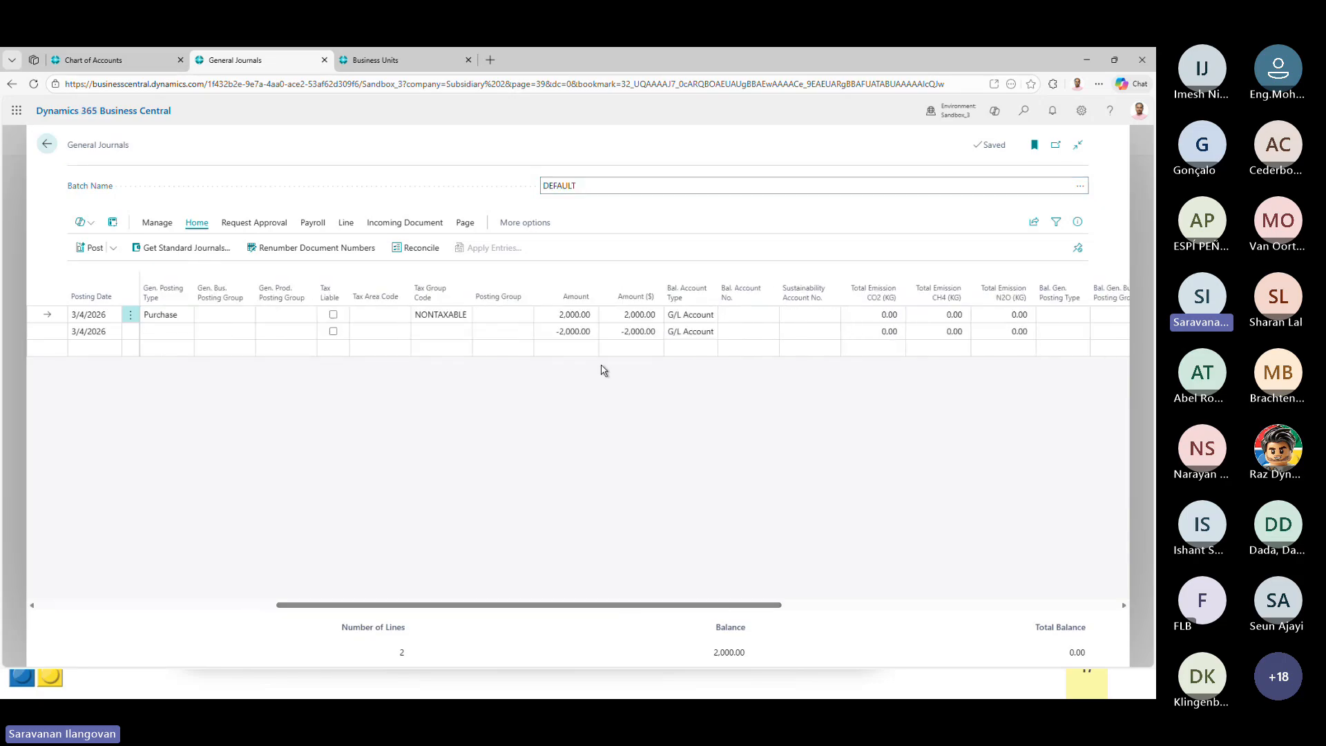
{"action": "left_click", "coordinate": [114, 249]}
{"action": "left_click", "coordinate": [94, 271]}
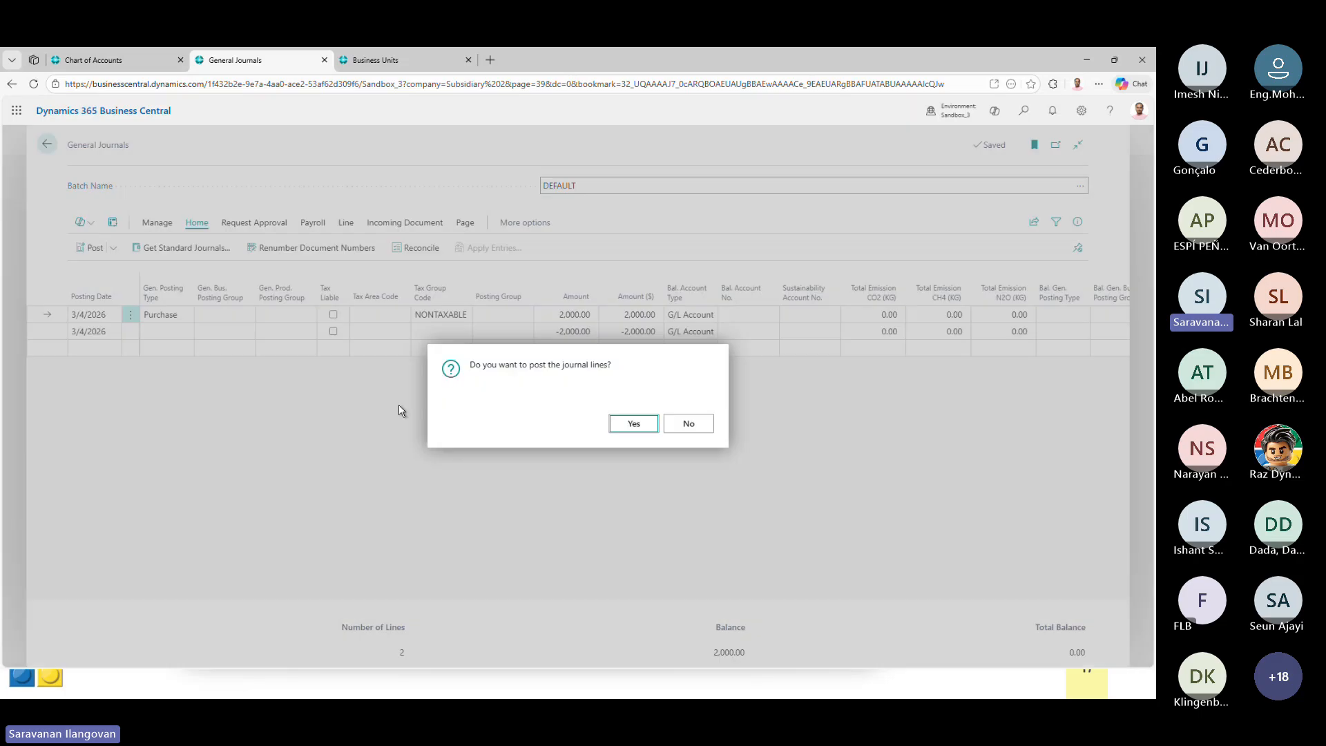
{"action": "left_click", "coordinate": [617, 430]}
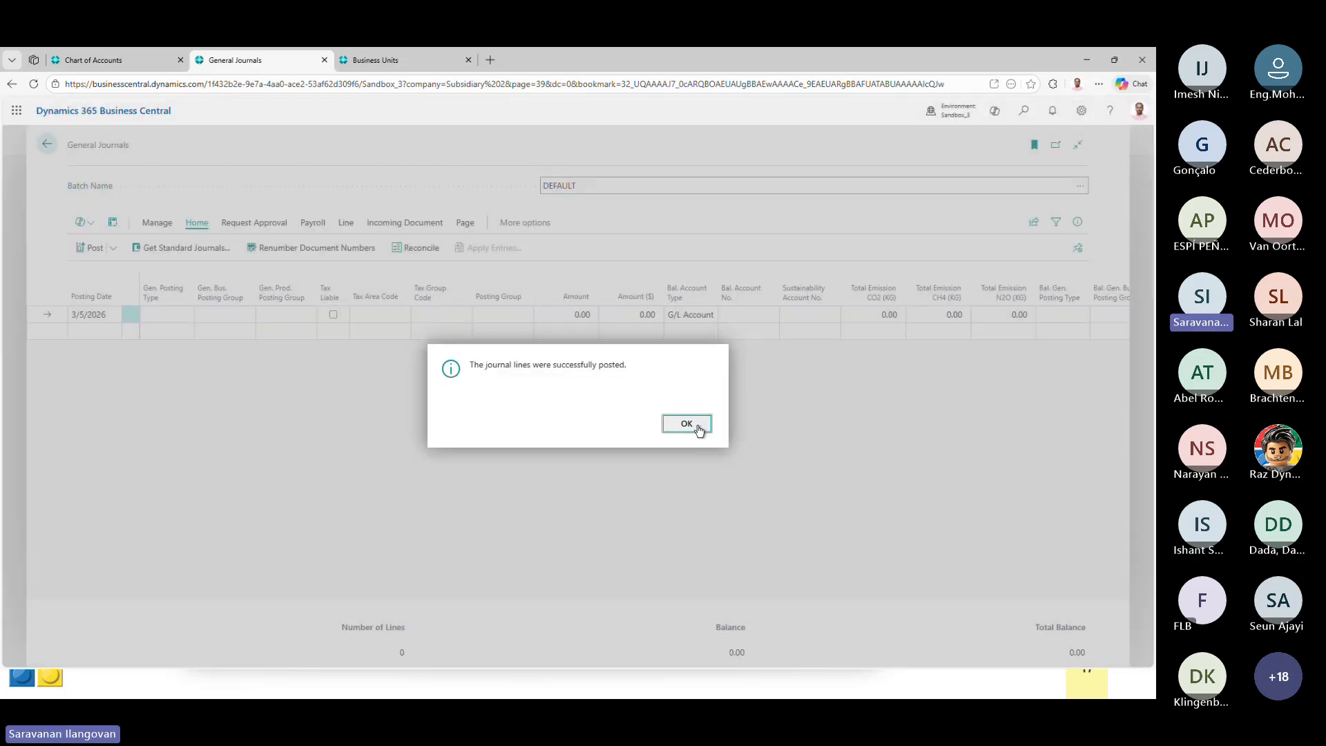
{"action": "left_click", "coordinate": [699, 431]}
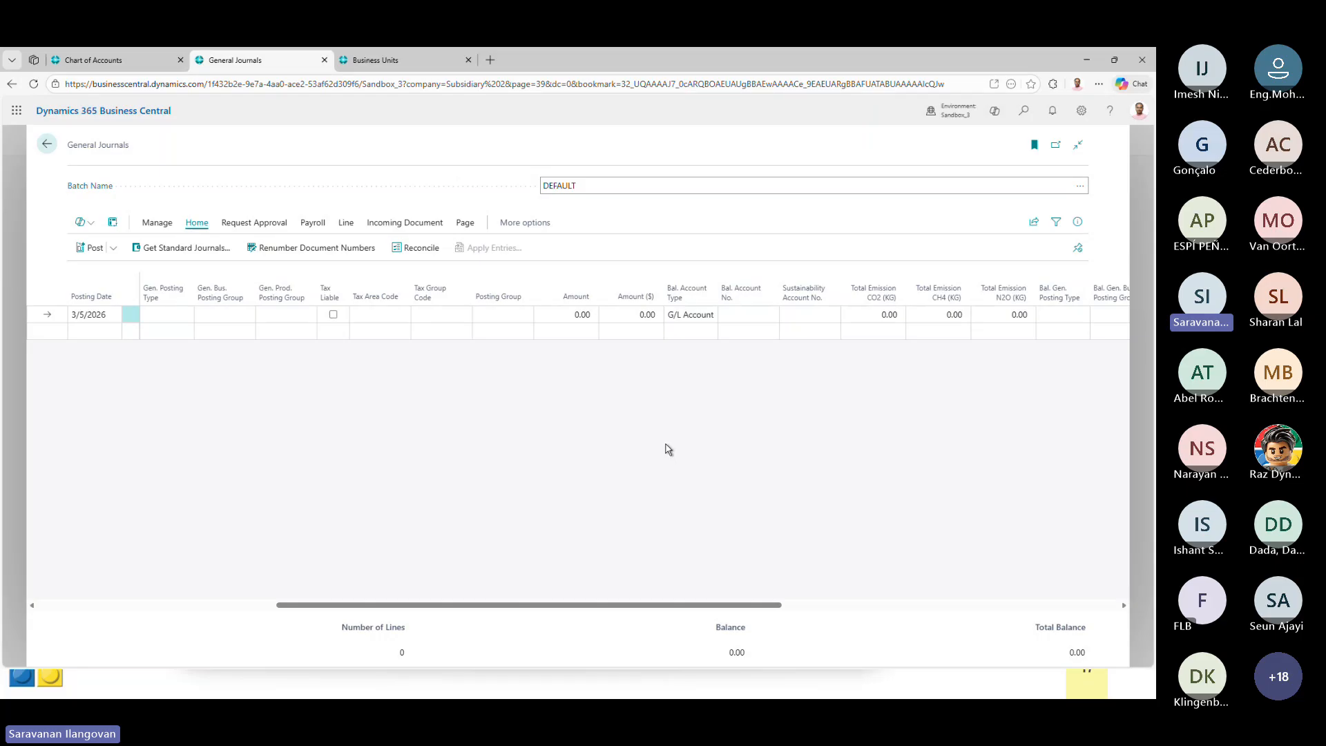
- Open the SUB-SG business unit card in the Consolidation Company and start Test Database (same environment)
{"action": "left_click", "coordinate": [407, 62]}
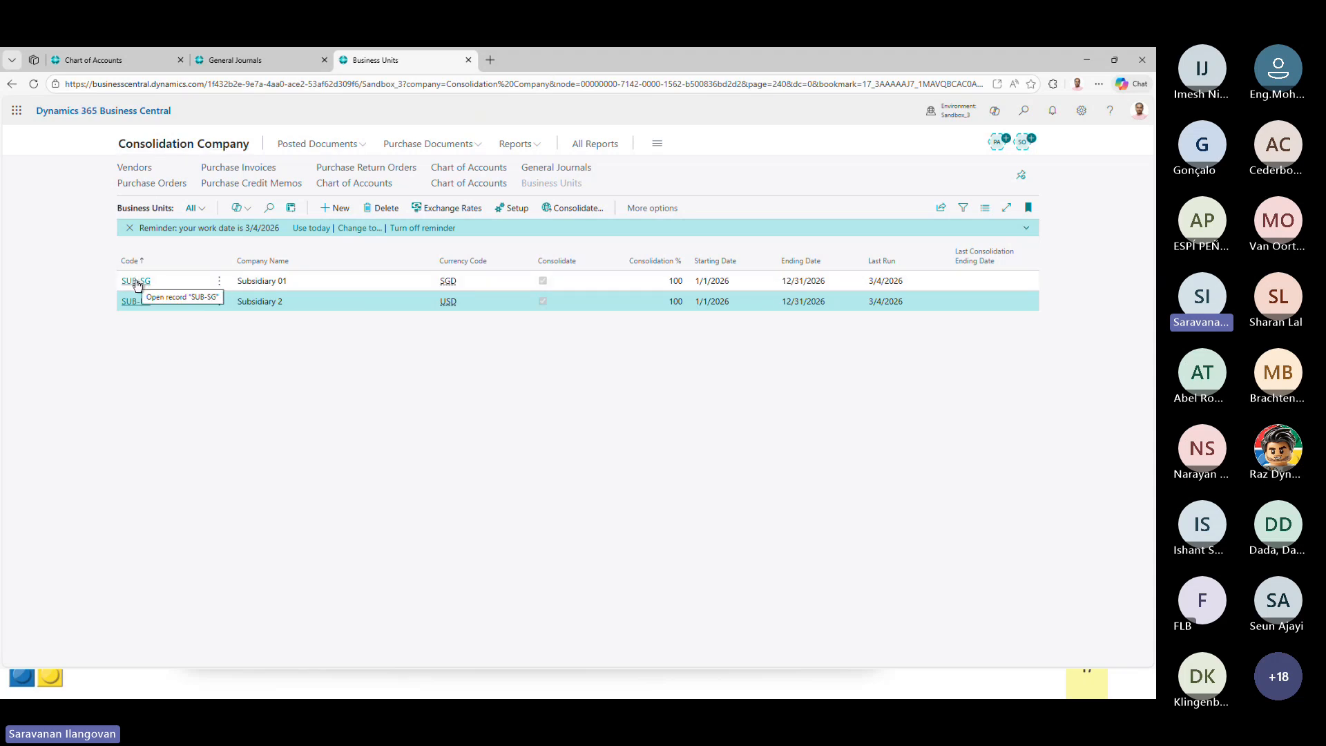
{"action": "left_click", "coordinate": [151, 284]}
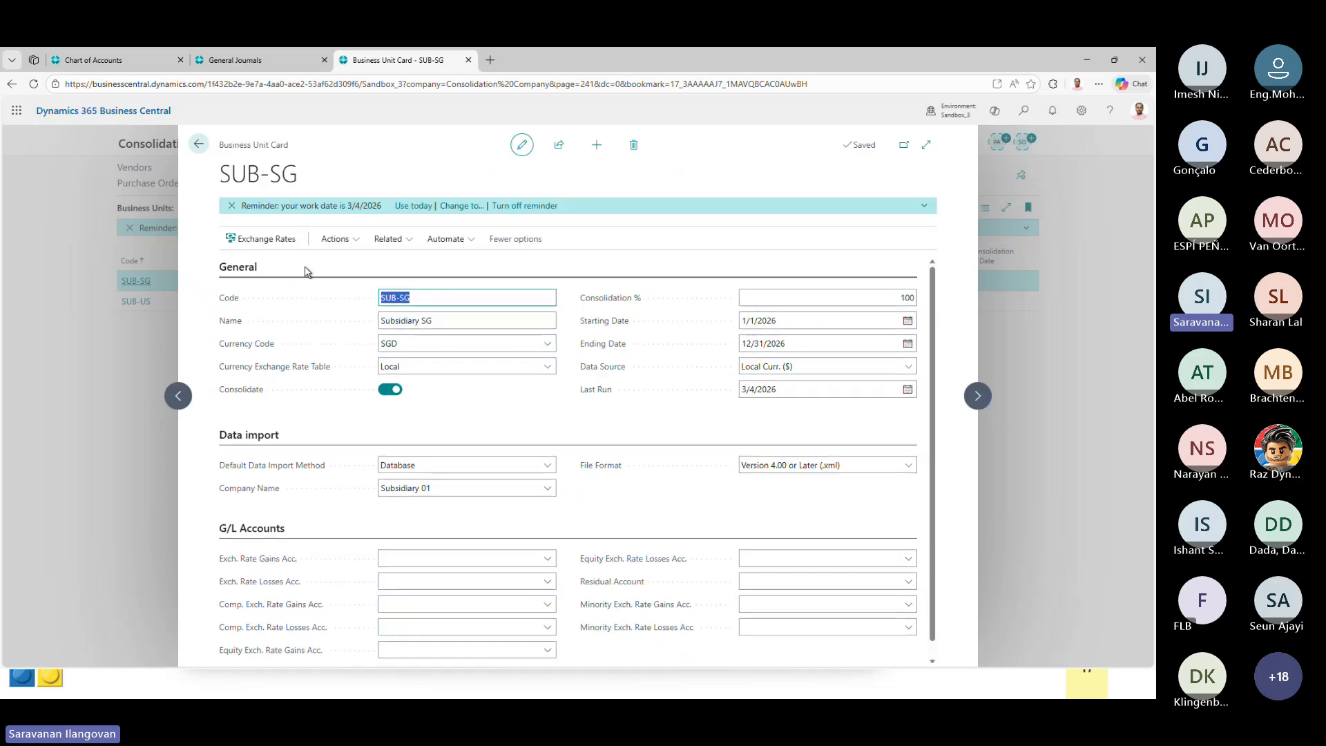
{"action": "left_click", "coordinate": [337, 239]}
{"action": "mouse_move", "coordinate": [345, 263]}
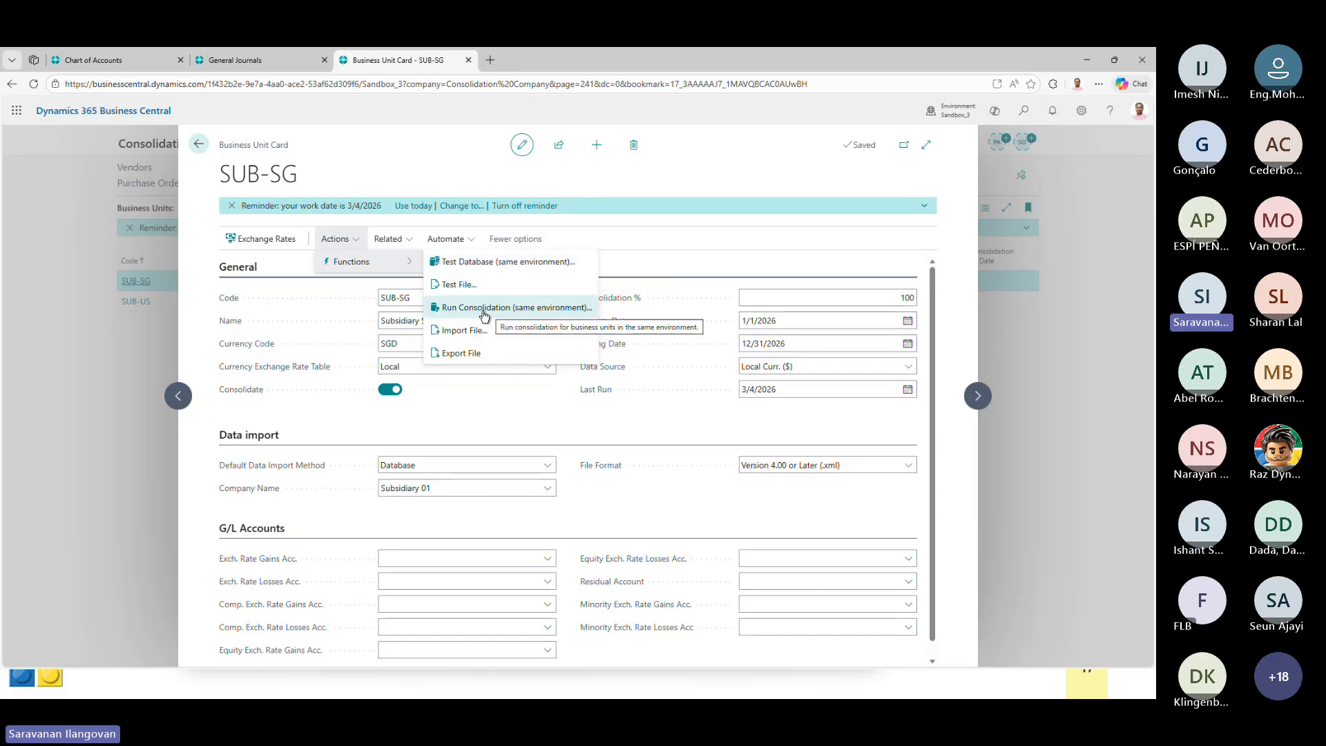
{"action": "left_click", "coordinate": [470, 264]}
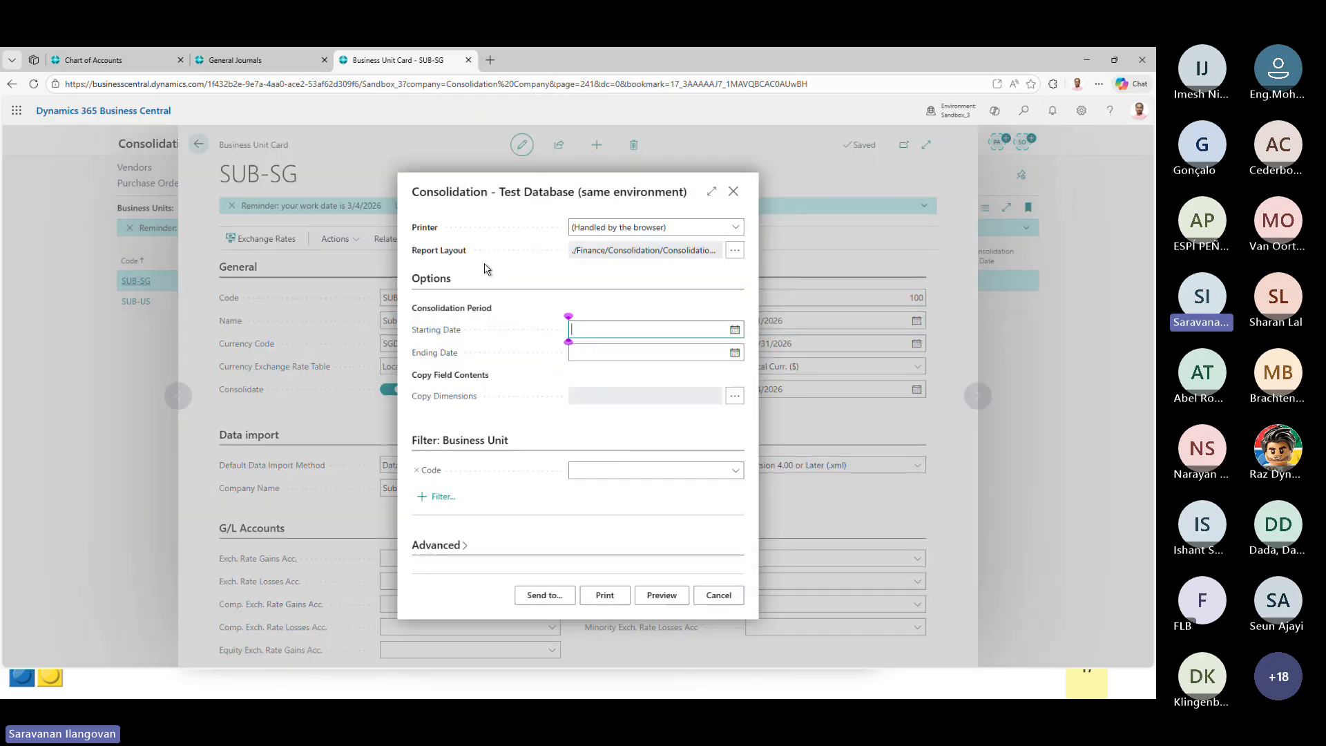
- Set the consolidation period to 3/1/2026 through 3/31/2026, filter the business unit code to SUB-SG, and preview the test report
{"action": "left_click", "coordinate": [638, 329]}
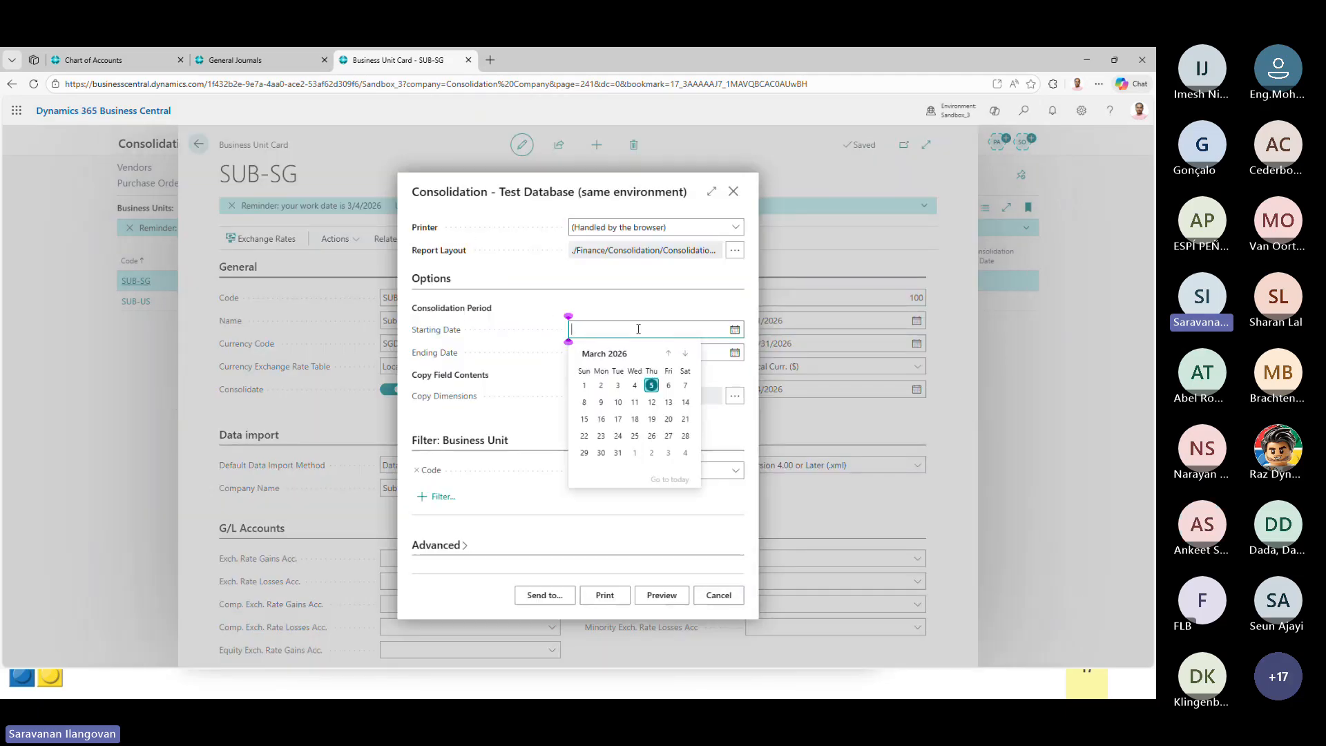
{"action": "left_click", "coordinate": [584, 385]}
{"action": "left_click", "coordinate": [667, 353]}
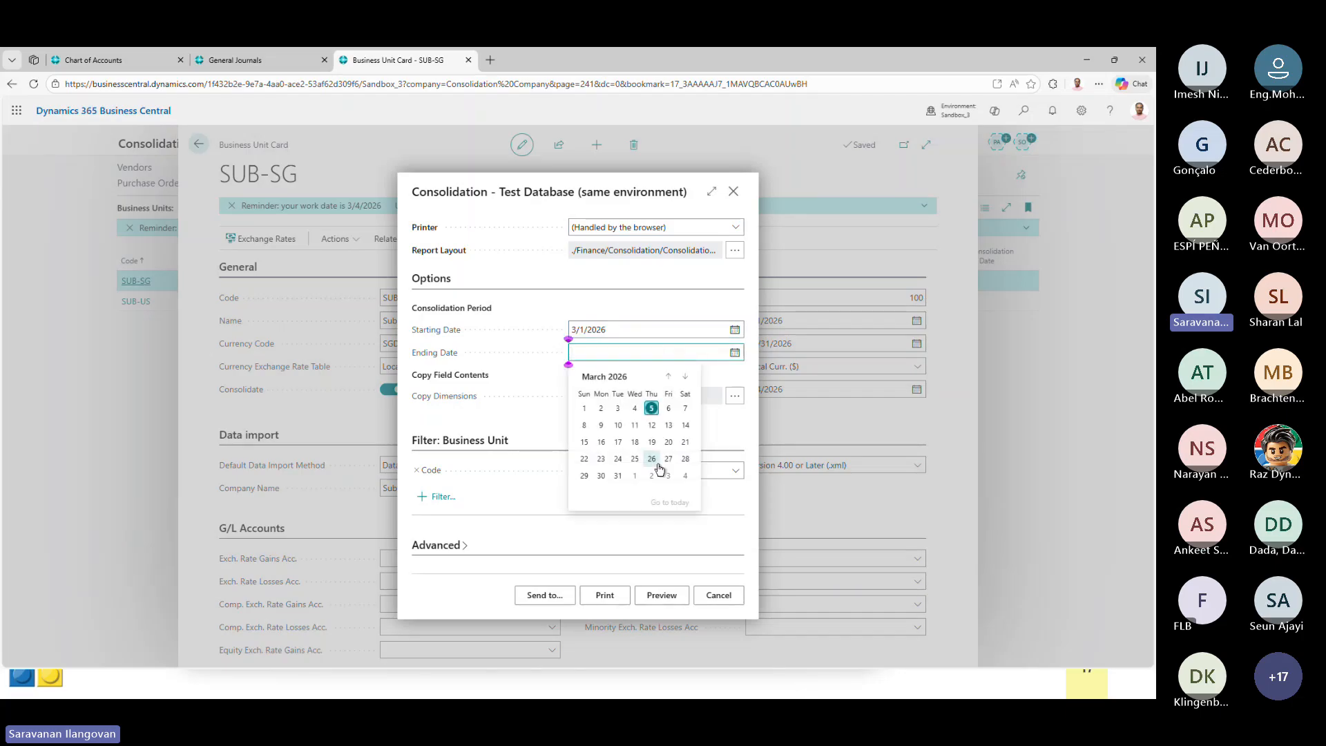
{"action": "left_click", "coordinate": [611, 473]}
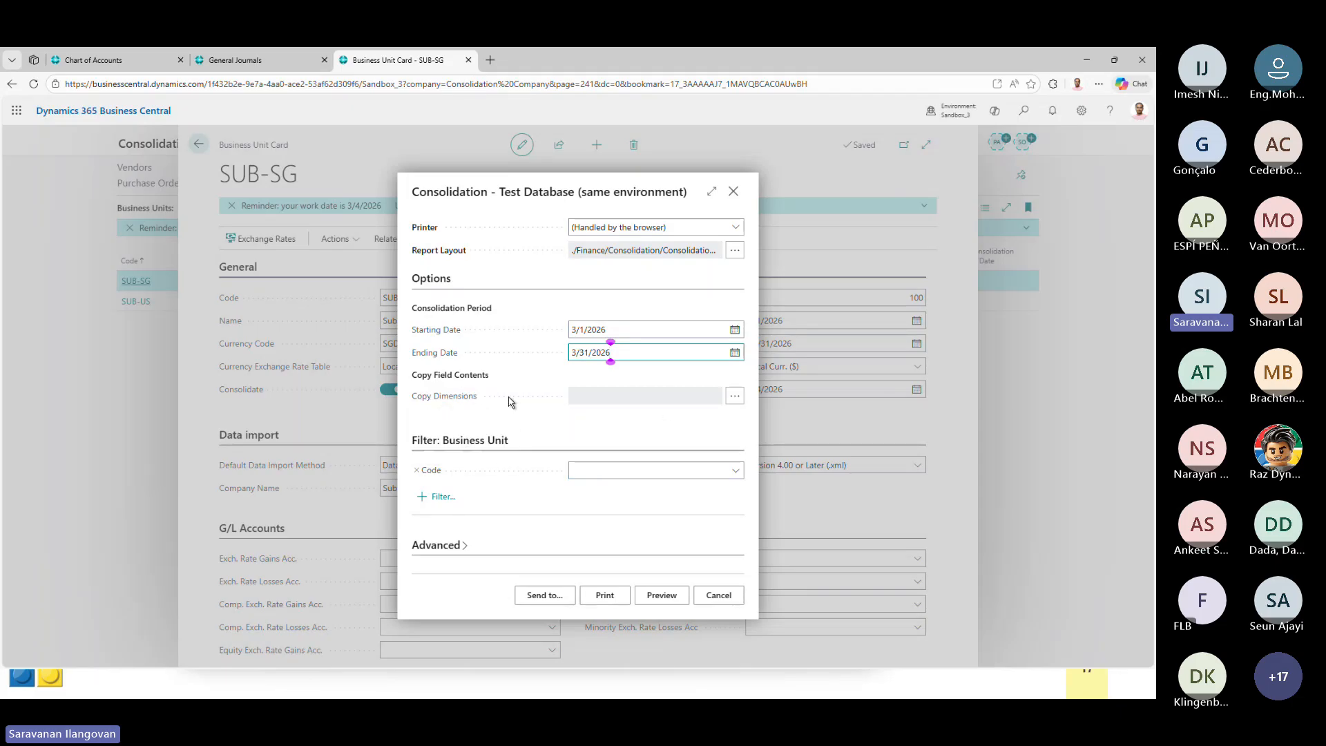
{"action": "left_click", "coordinate": [736, 471]}
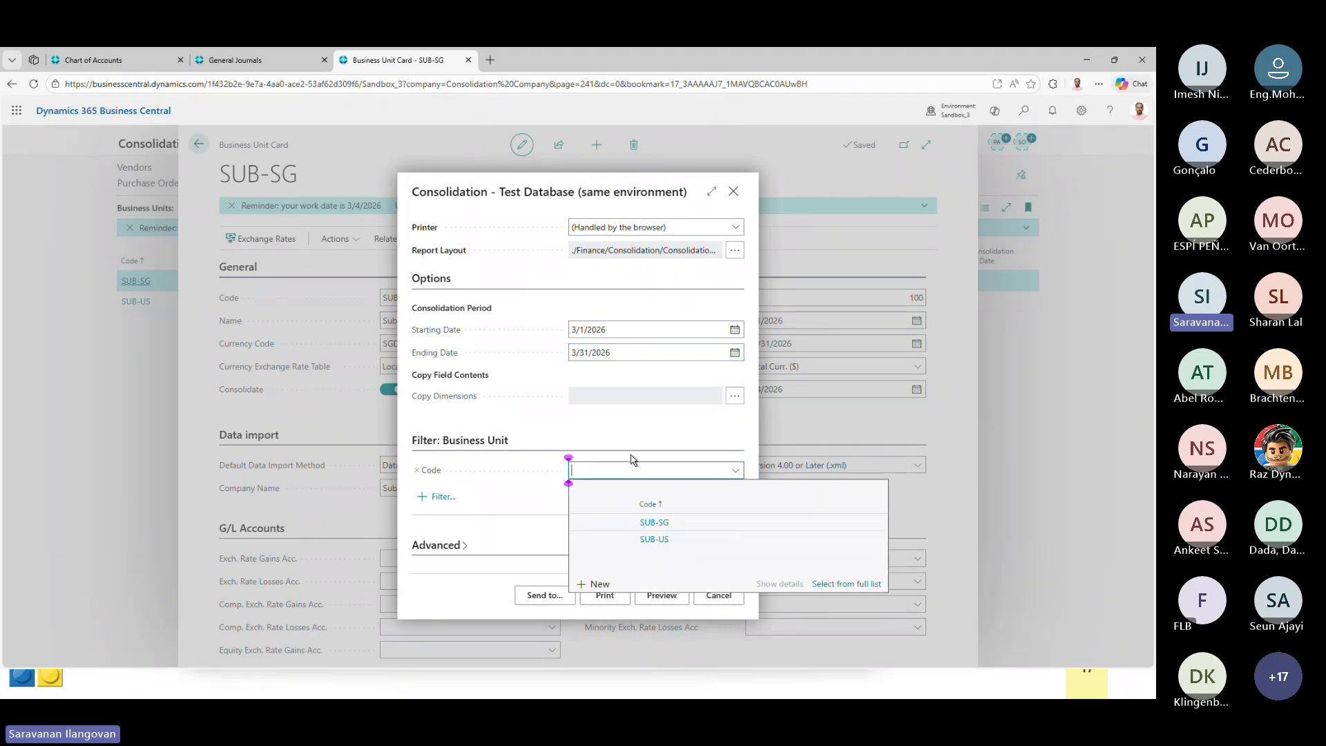
{"action": "left_click", "coordinate": [649, 524]}
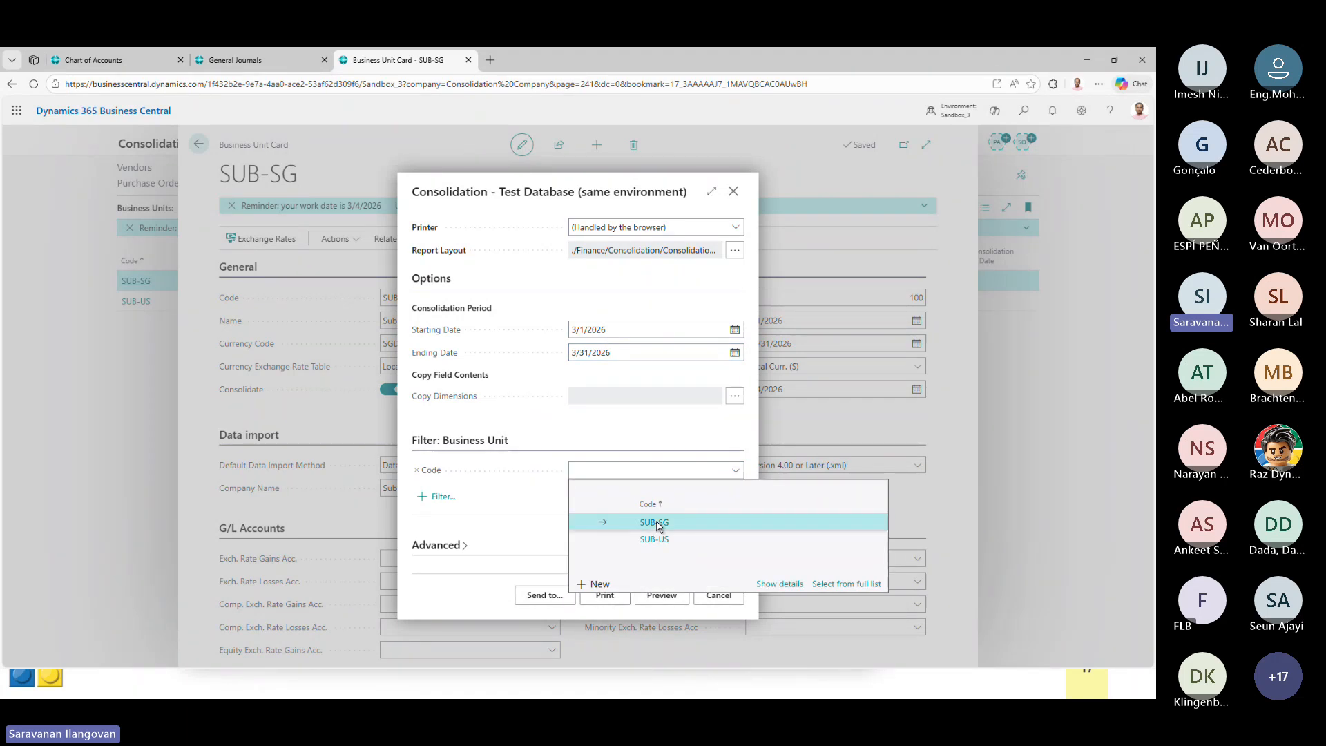
{"action": "left_click", "coordinate": [665, 598]}
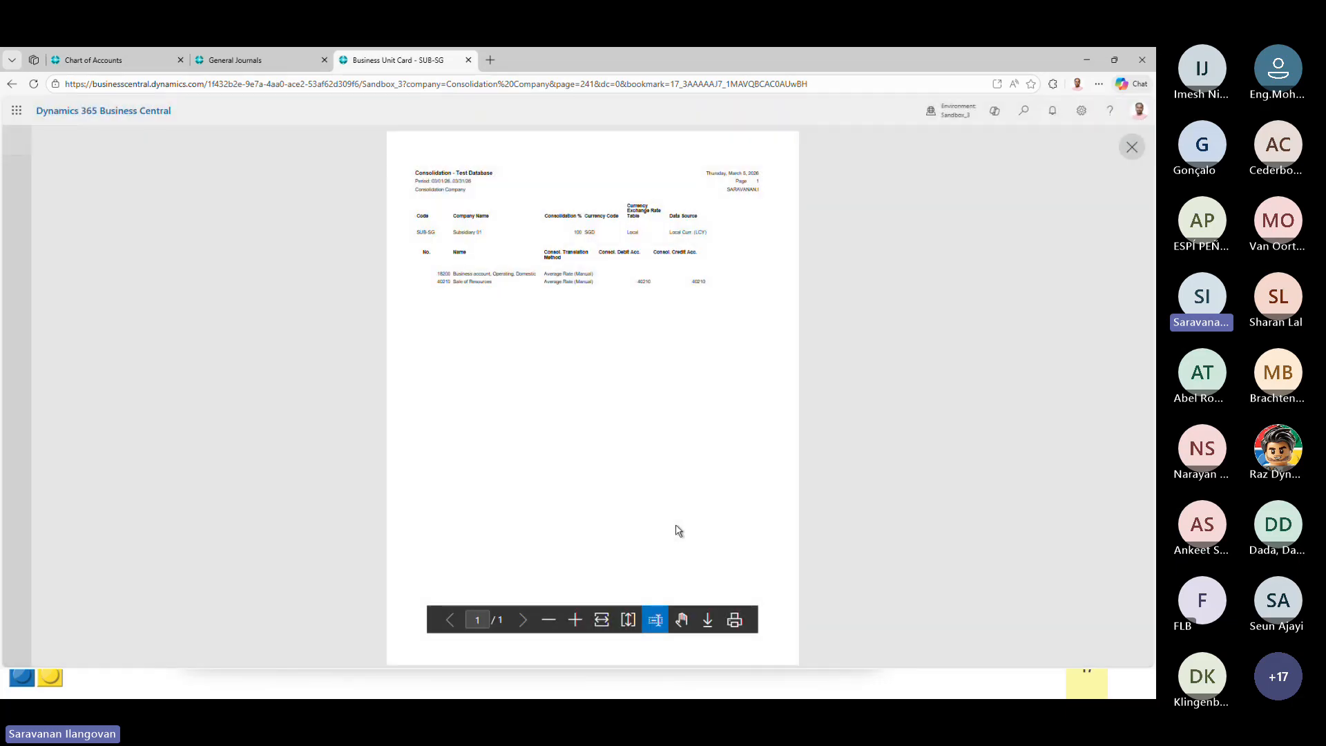
- Examine the test report's translation methods and consolidation accounts for Business account, Operating, Domestic and Sale of Resources
{"action": "left_click", "coordinate": [601, 620]}
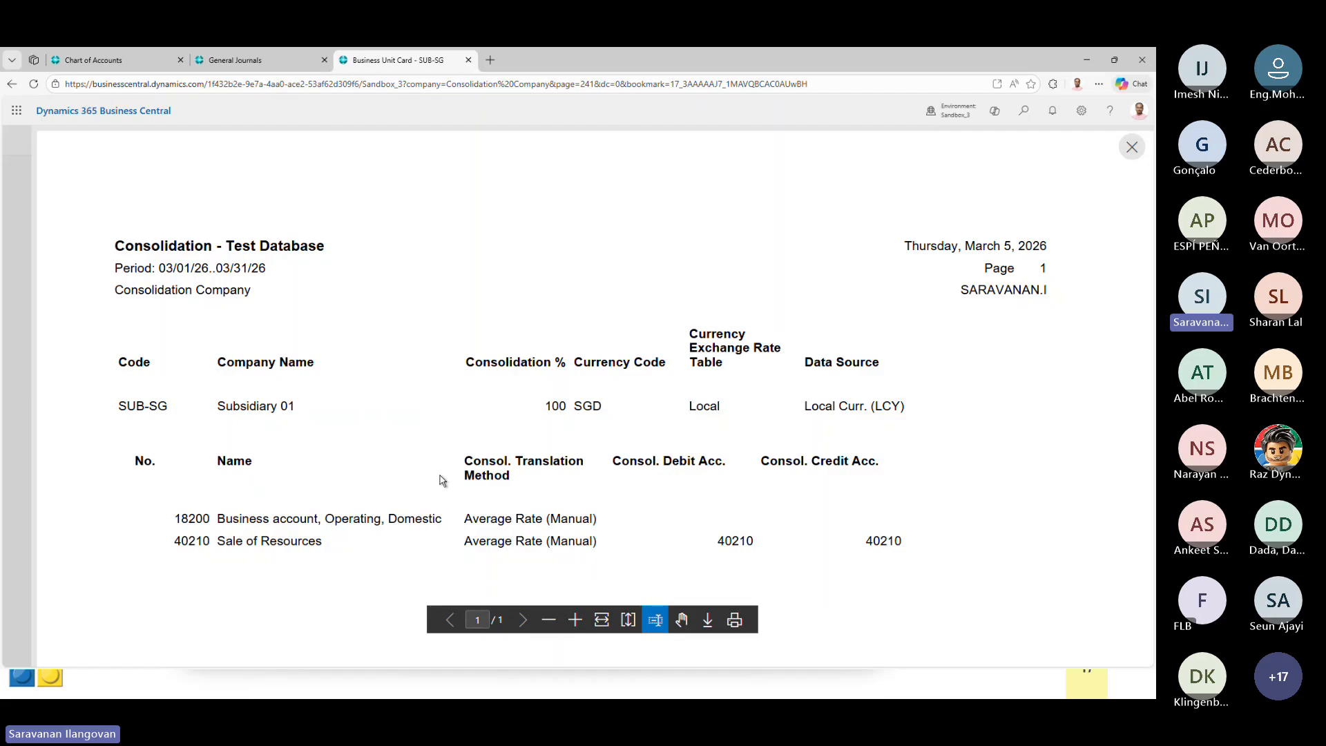
{"action": "scroll", "coordinate": [443, 491], "scroll_direction": "down", "scroll_amount": 2}
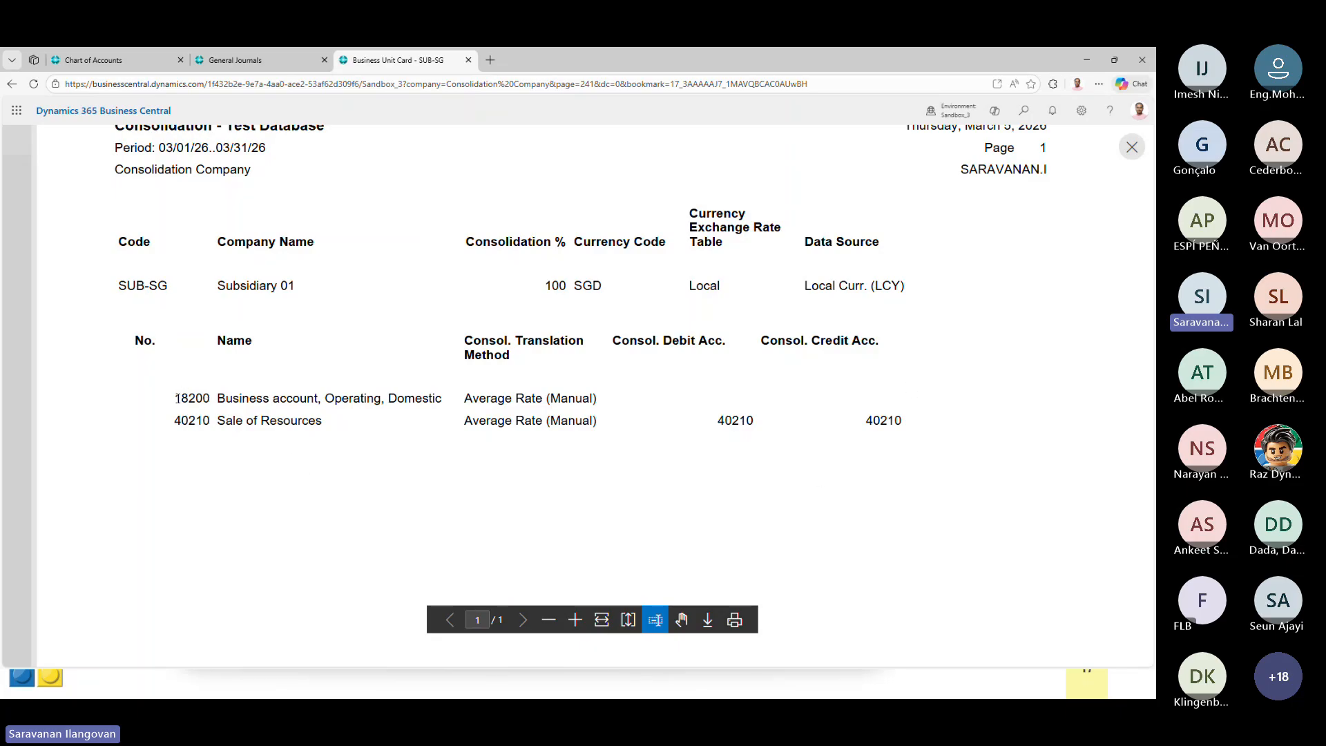
{"action": "left_click_drag", "start_coordinate": [175, 398], "coordinate": [444, 398]}
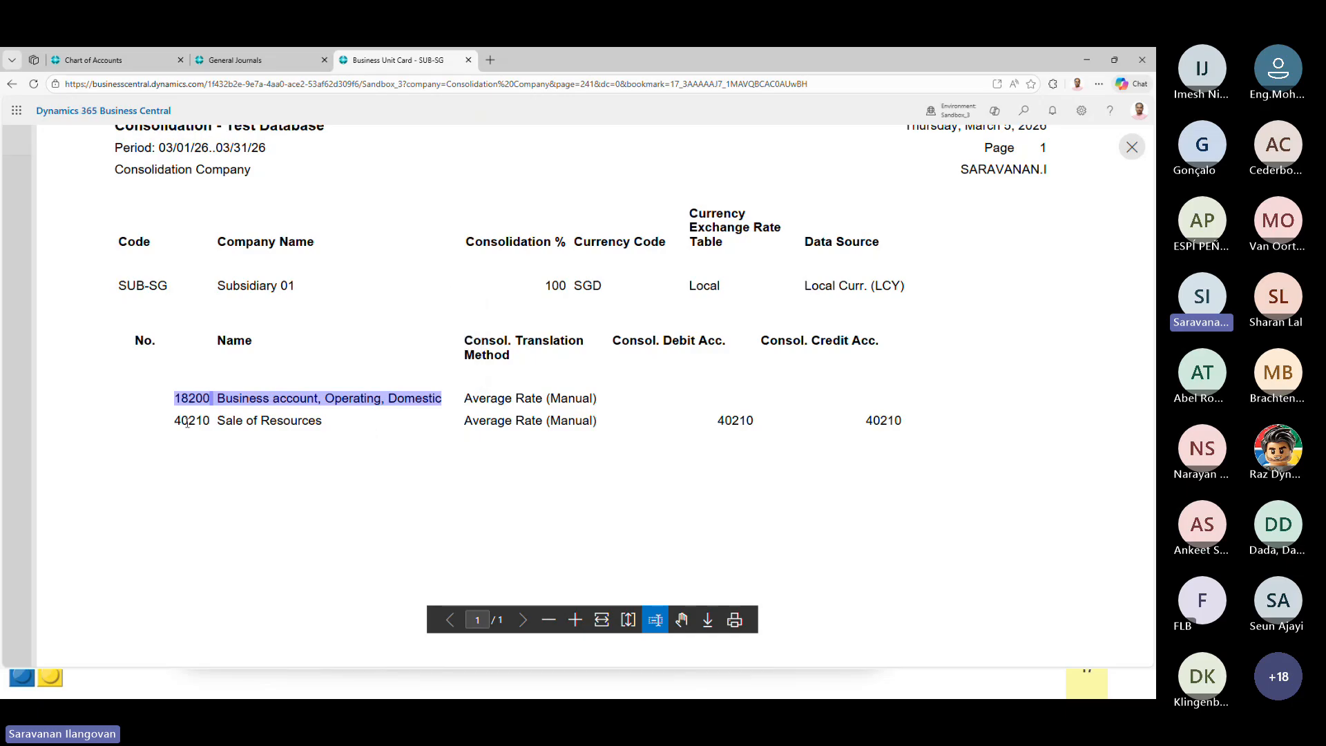
{"action": "left_click_drag", "start_coordinate": [174, 423], "coordinate": [323, 420]}
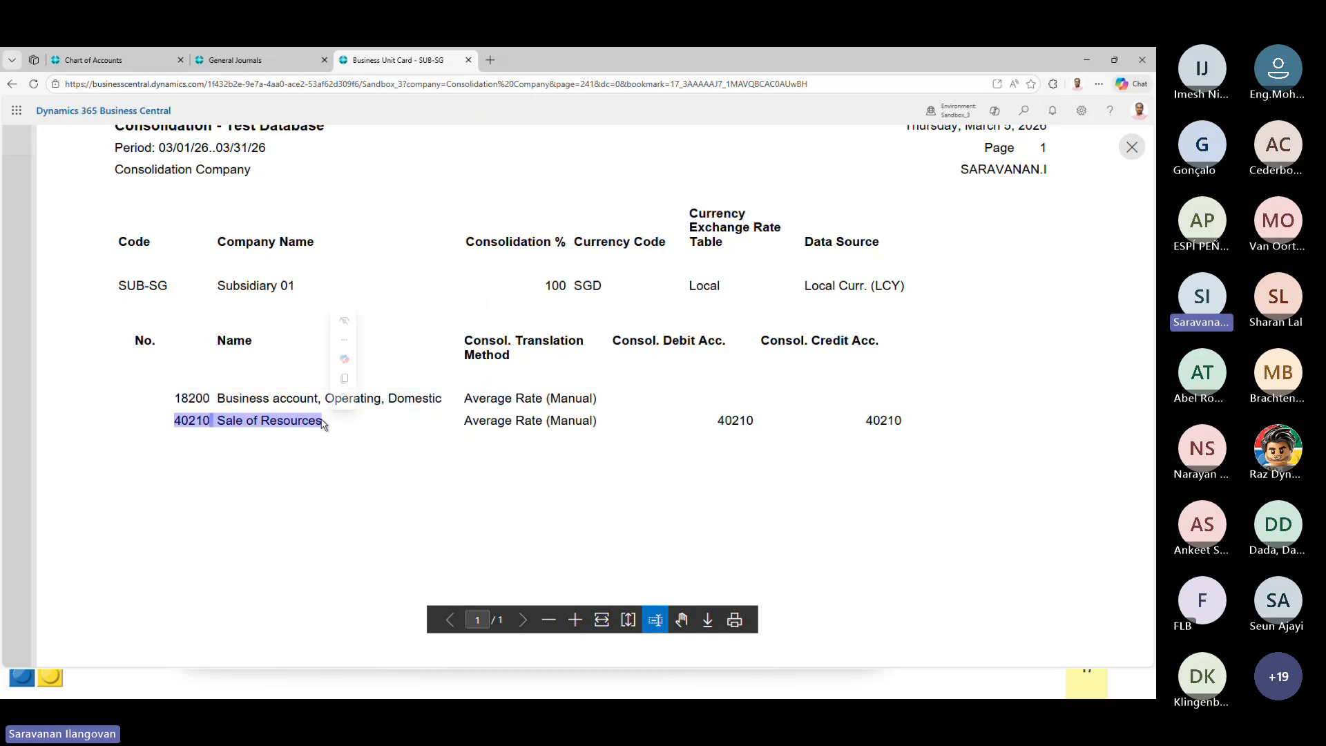
- Examine the consolidation debit and credit accounts mapped to Sale of Resources, and close the test report and its request dialog
{"action": "left_click", "coordinate": [616, 341]}
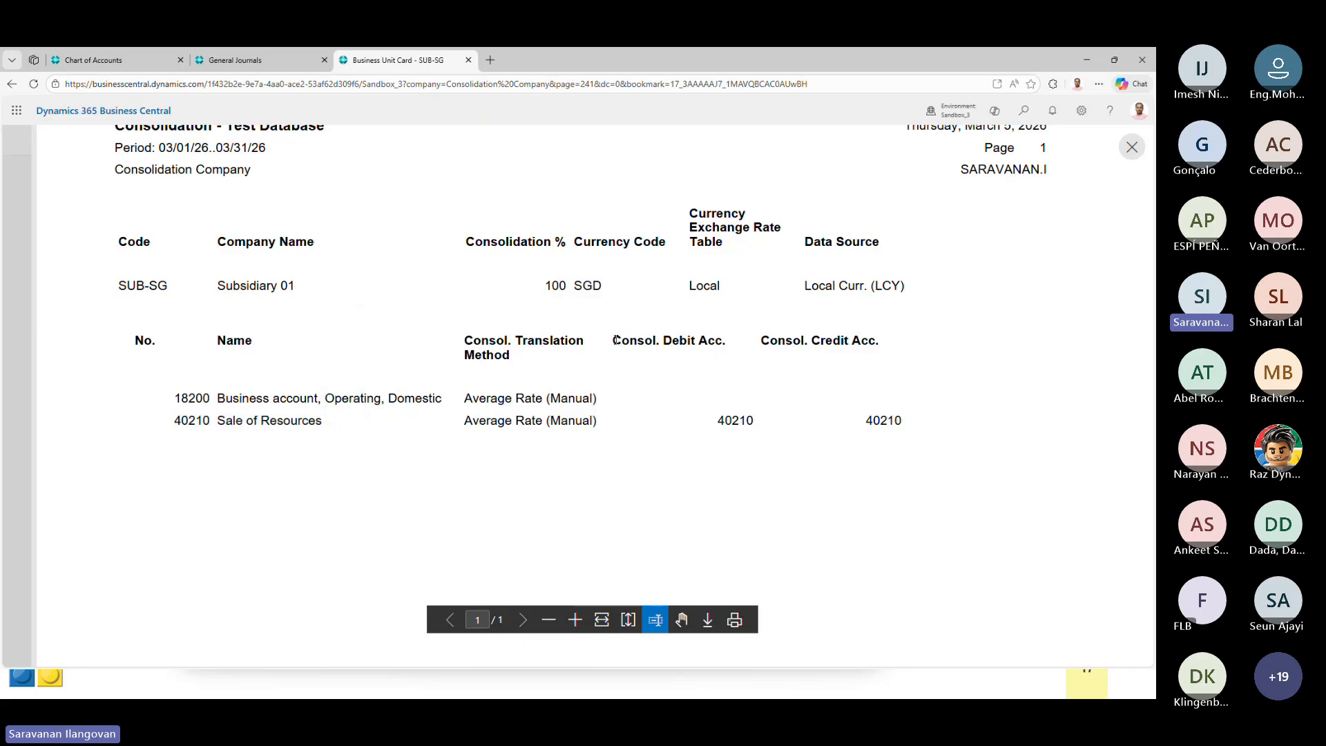
{"action": "left_click_drag", "start_coordinate": [616, 340], "coordinate": [887, 347]}
{"action": "left_click", "coordinate": [738, 423]}
{"action": "left_click_drag", "start_coordinate": [719, 423], "coordinate": [893, 423]}
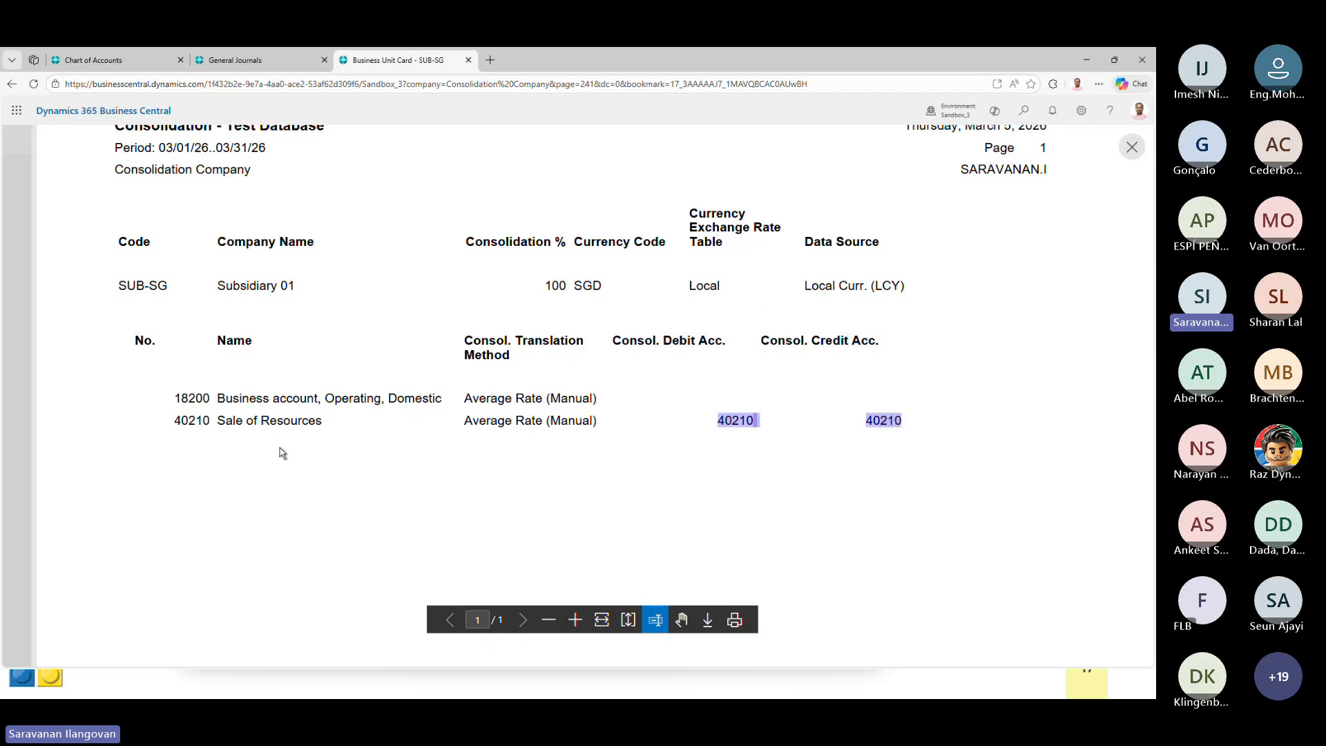
{"action": "left_click_drag", "start_coordinate": [177, 420], "coordinate": [214, 421]}
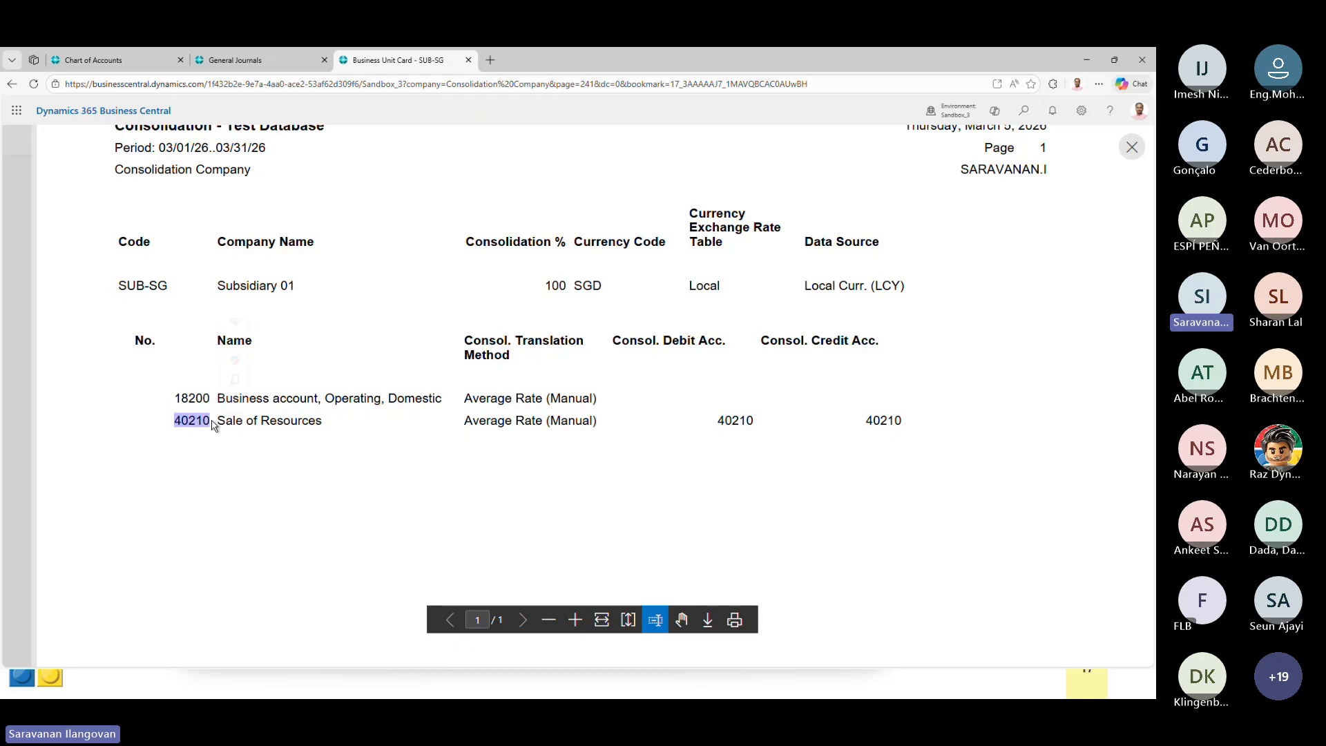
{"action": "left_click_drag", "start_coordinate": [720, 421], "coordinate": [754, 421]}
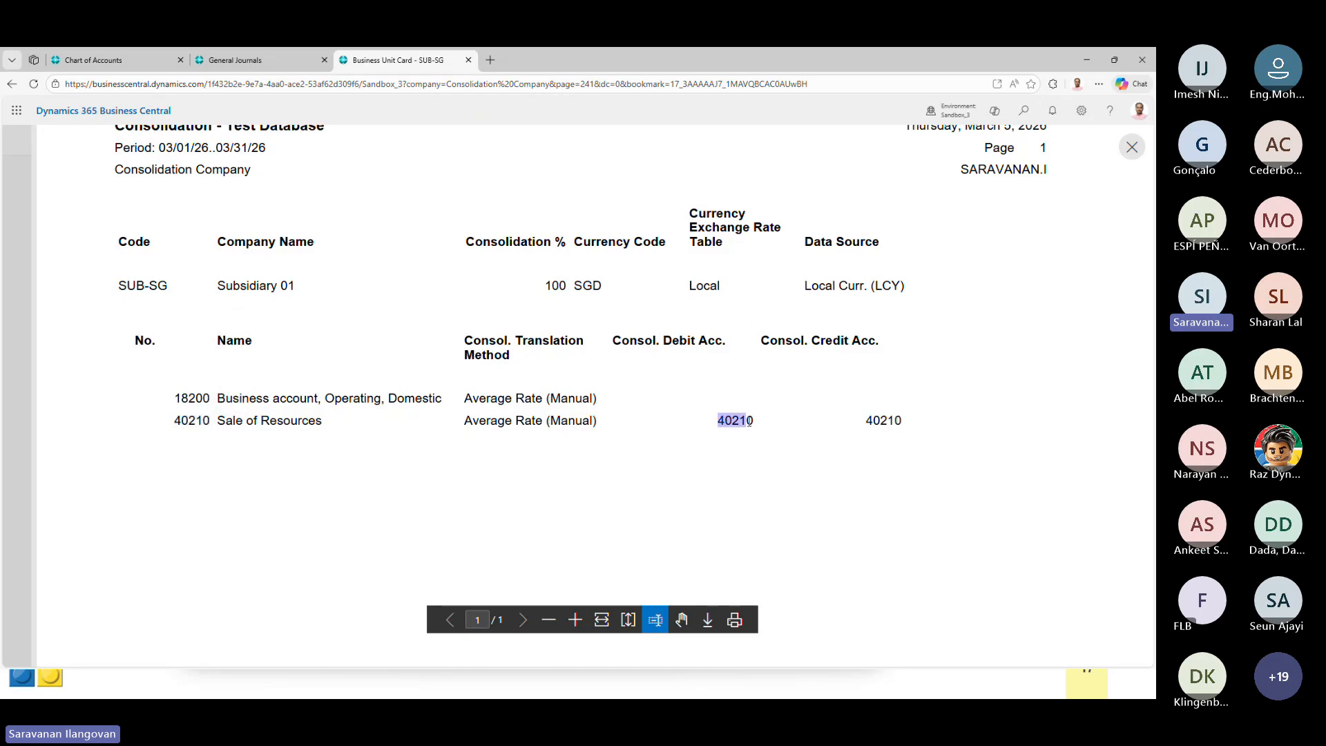
{"action": "left_click", "coordinate": [844, 425]}
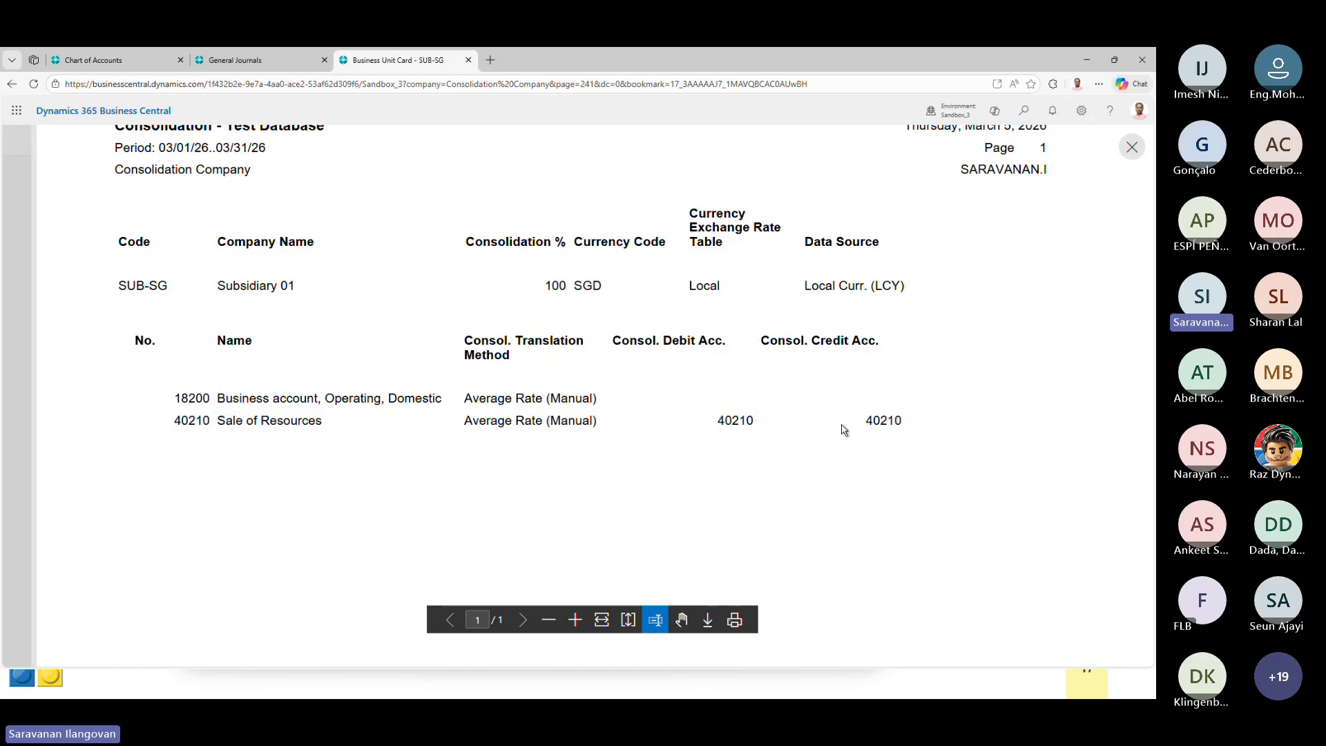
{"action": "left_click", "coordinate": [1130, 153]}
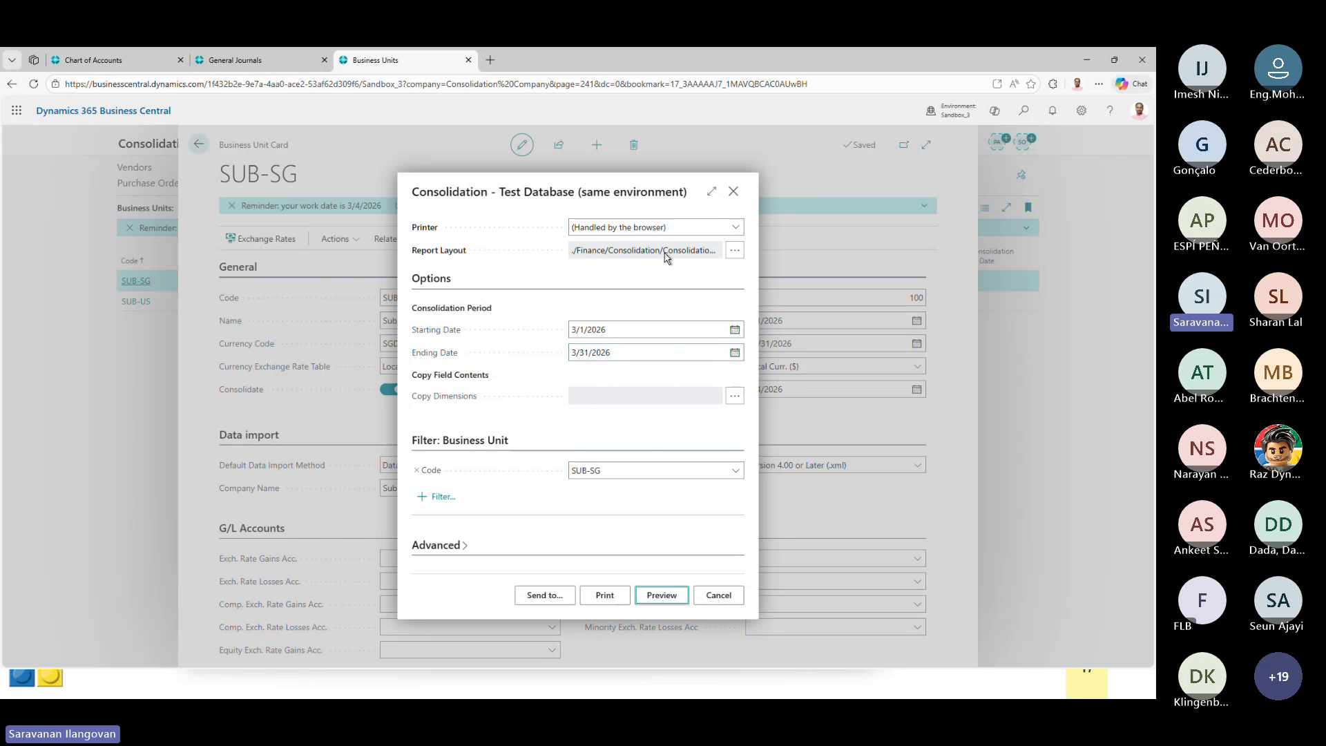
{"action": "left_click", "coordinate": [735, 193]}
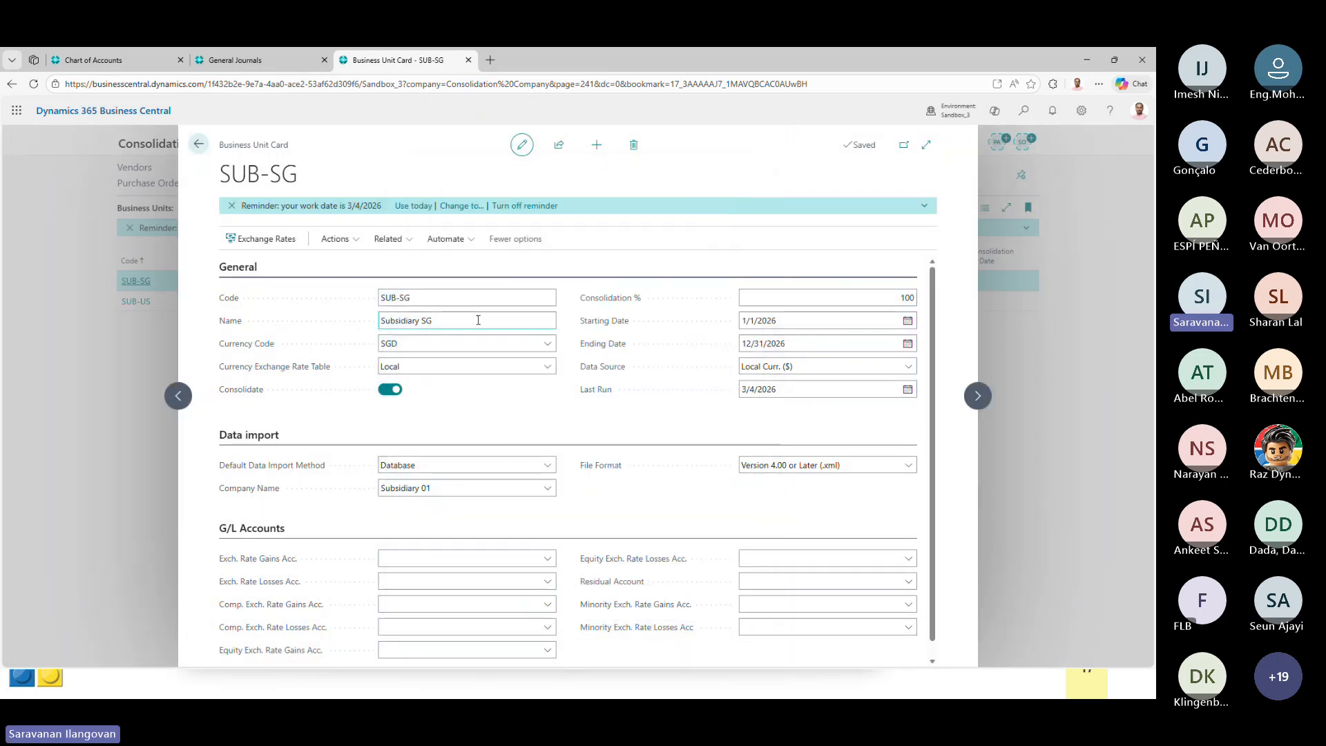
- Start Run Consolidation (same environment) from the SUB-SG card and set the document number to CONSO/03/002
{"action": "left_click", "coordinate": [345, 242]}
{"action": "left_click", "coordinate": [351, 261]}
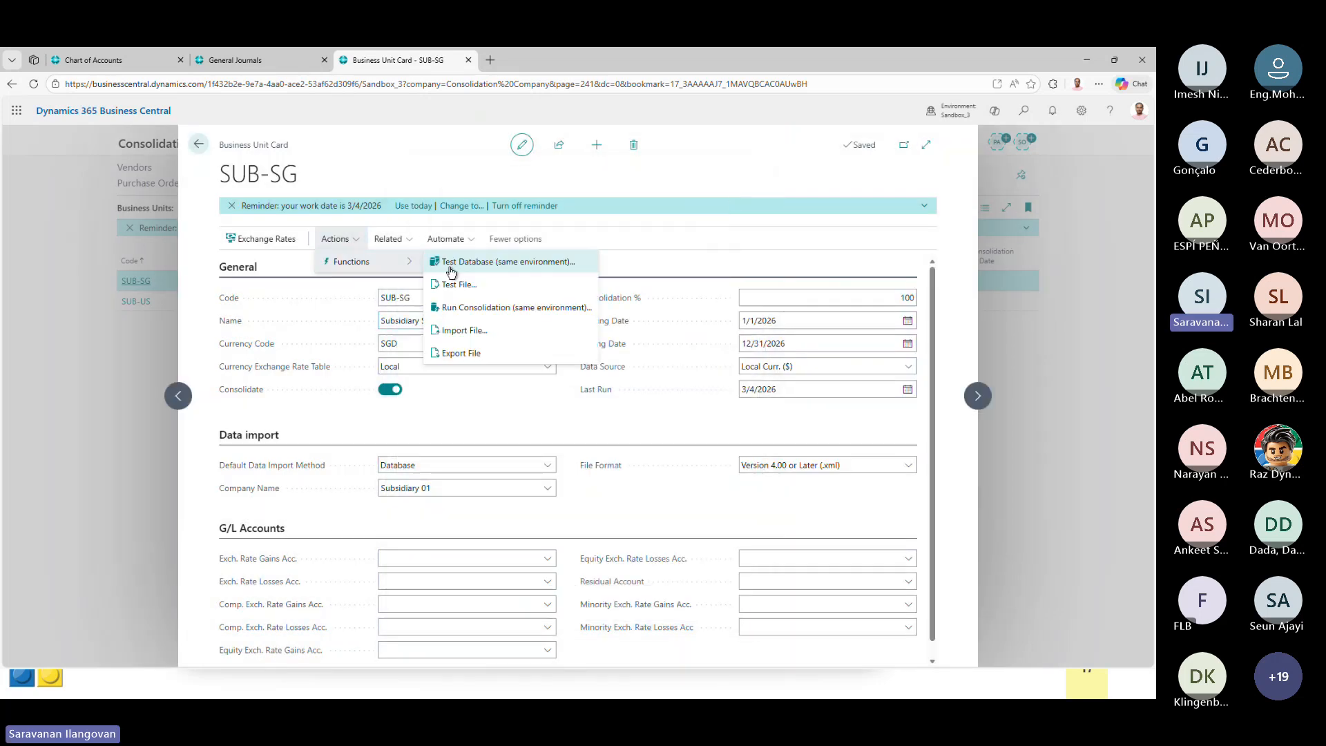
{"action": "left_click", "coordinate": [478, 308]}
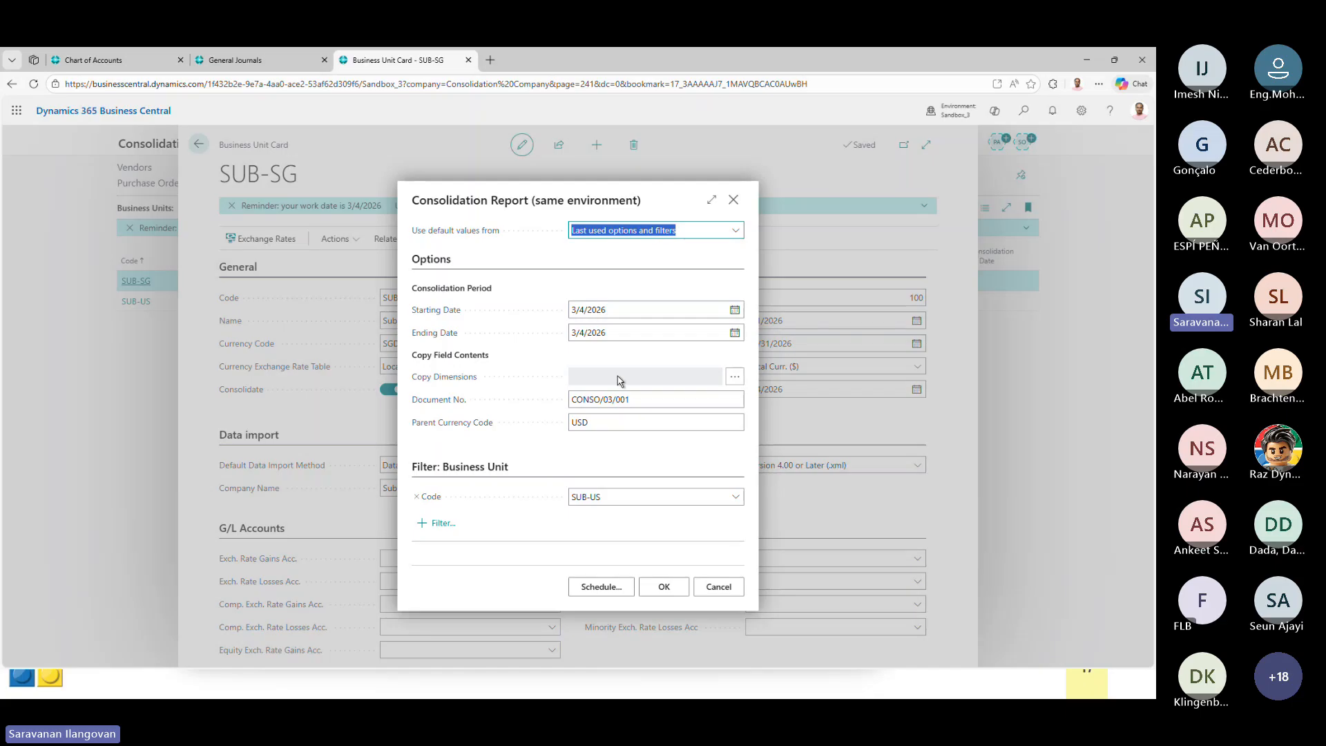
{"action": "left_click", "coordinate": [613, 401]}
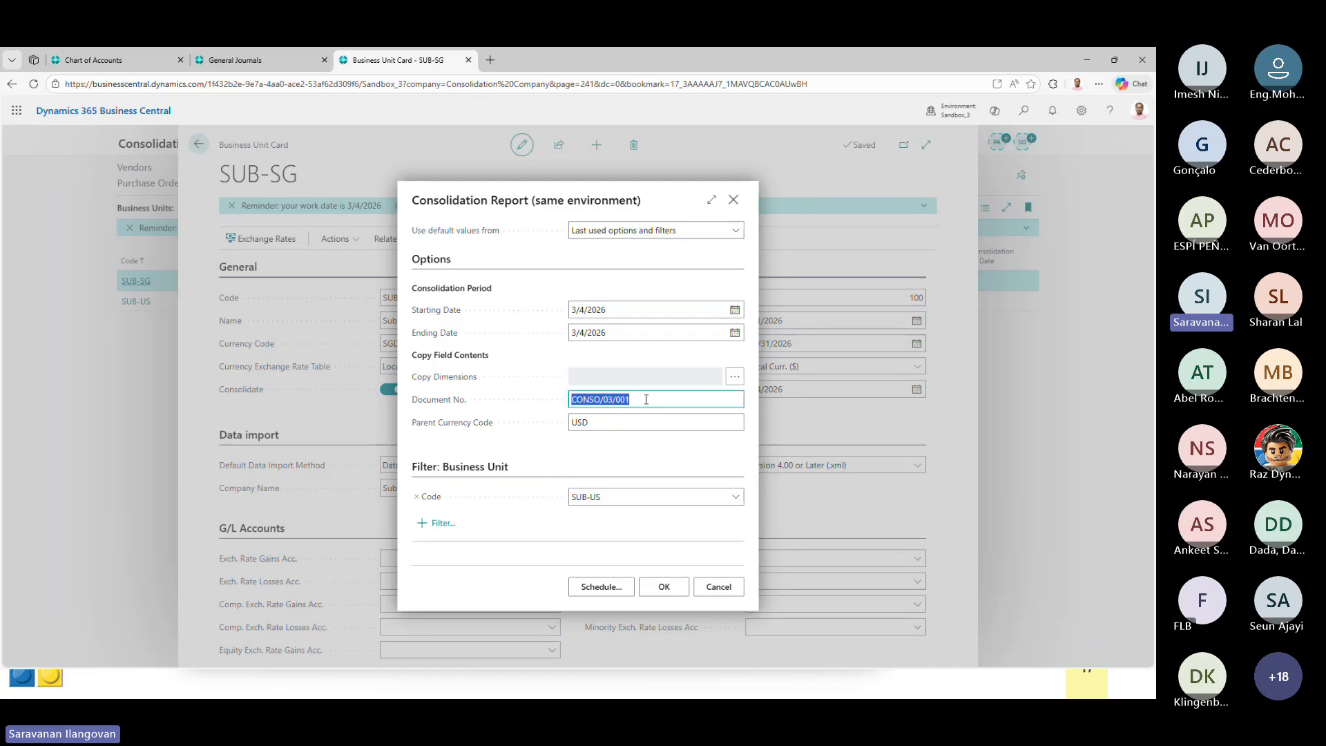
{"action": "left_click", "coordinate": [648, 399]}
{"action": "key", "text": "BackSpace"}
{"action": "type", "text": "2"}
{"action": "key", "text": "Tab"}
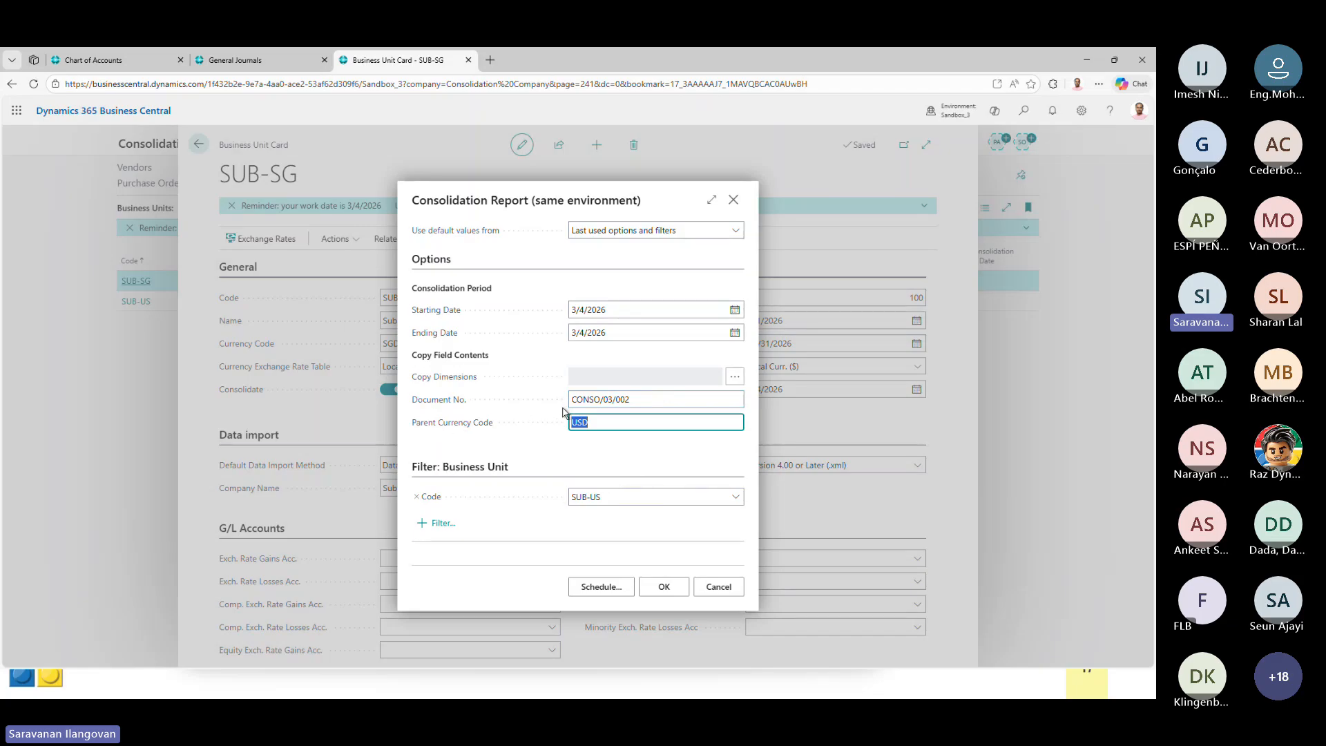
- Run the consolidation for business unit SUB-SG over the period 3/1/2026 through 3/31/2026 and confirm it
{"action": "left_click", "coordinate": [733, 497]}
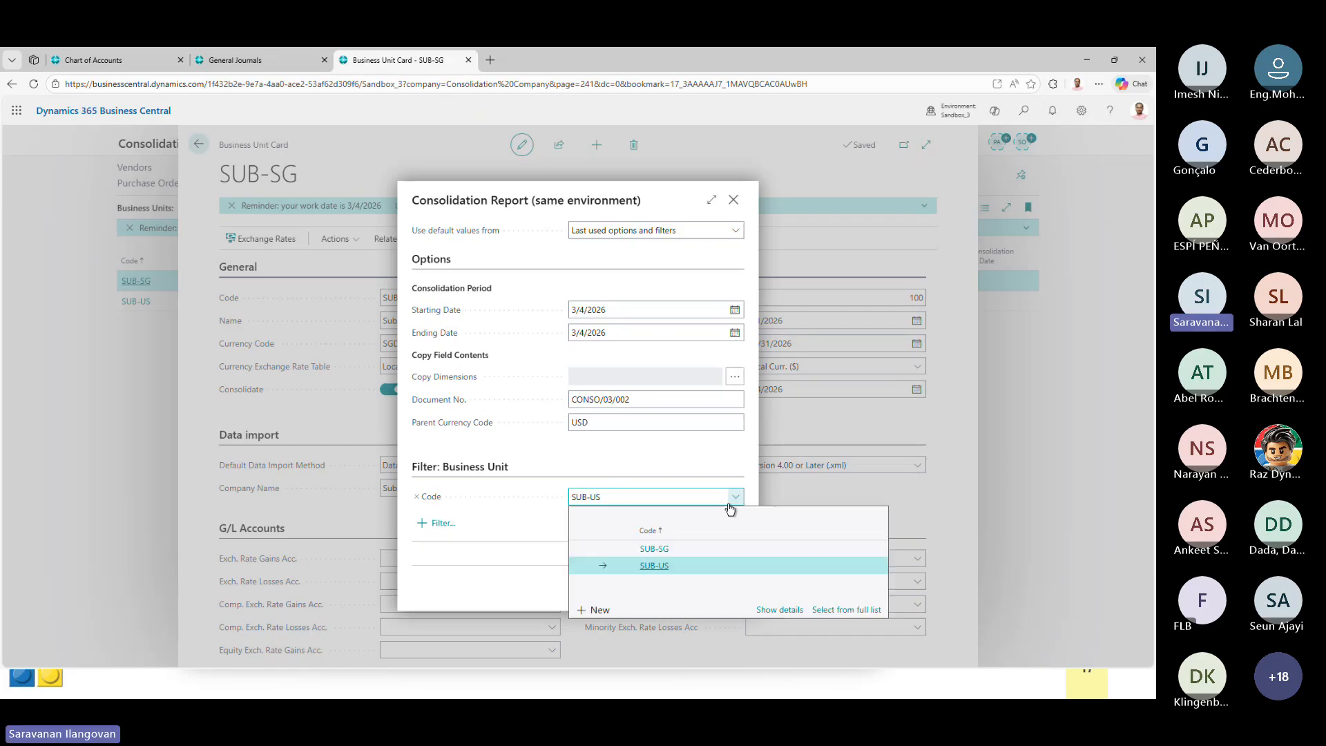
{"action": "left_click", "coordinate": [681, 550]}
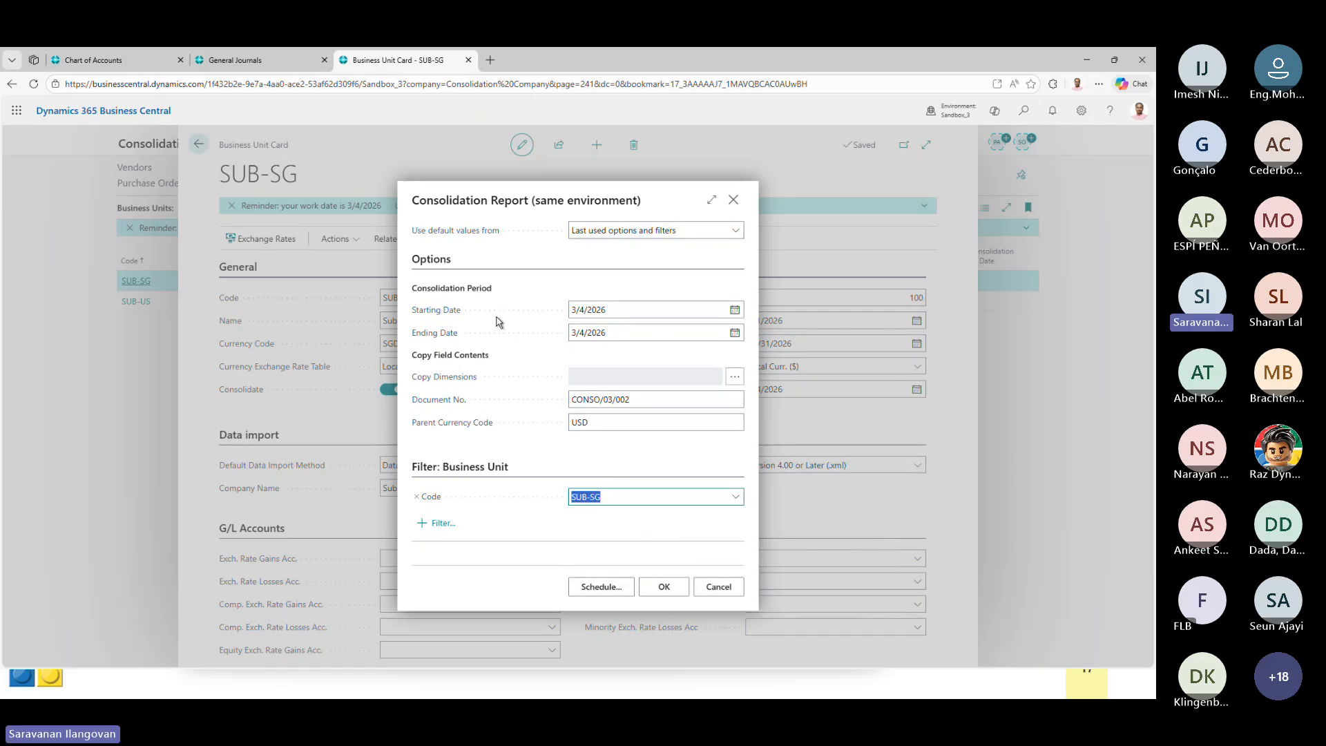
{"action": "left_click", "coordinate": [647, 308]}
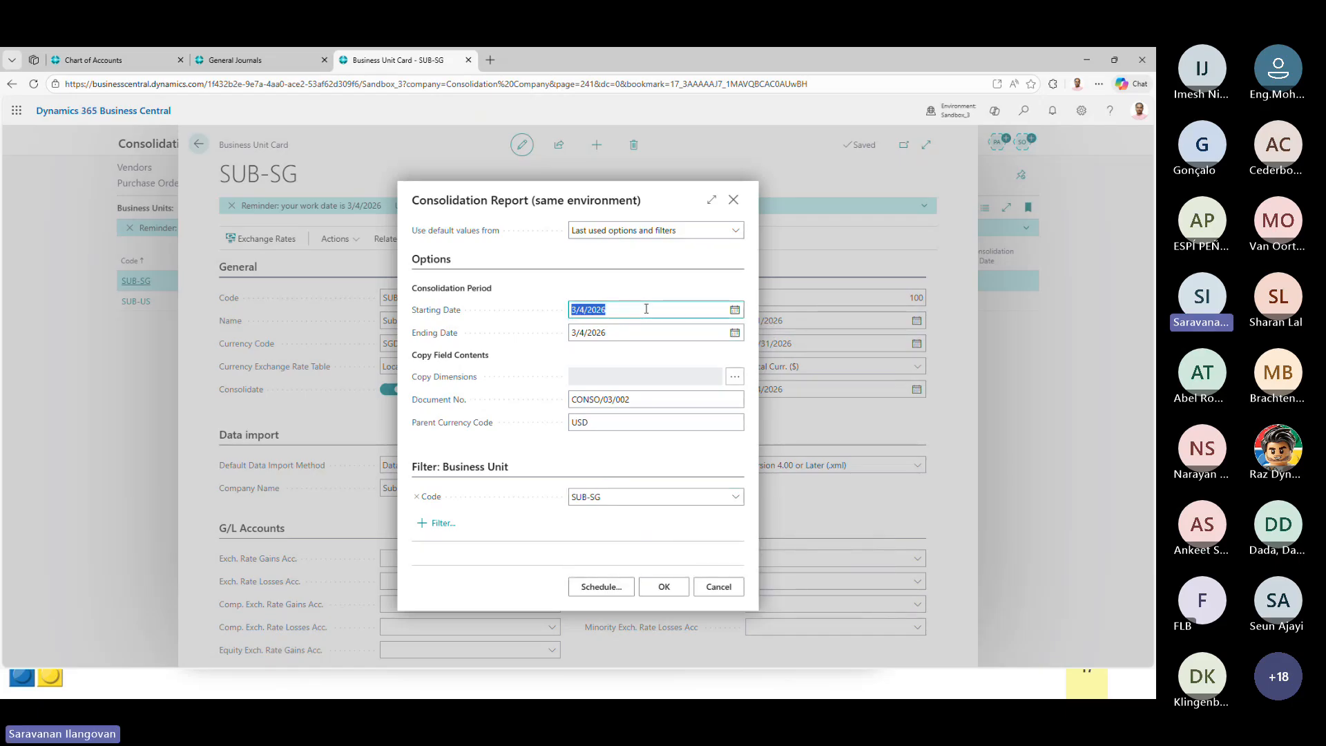
{"action": "left_click", "coordinate": [735, 310]}
{"action": "left_click", "coordinate": [584, 366]}
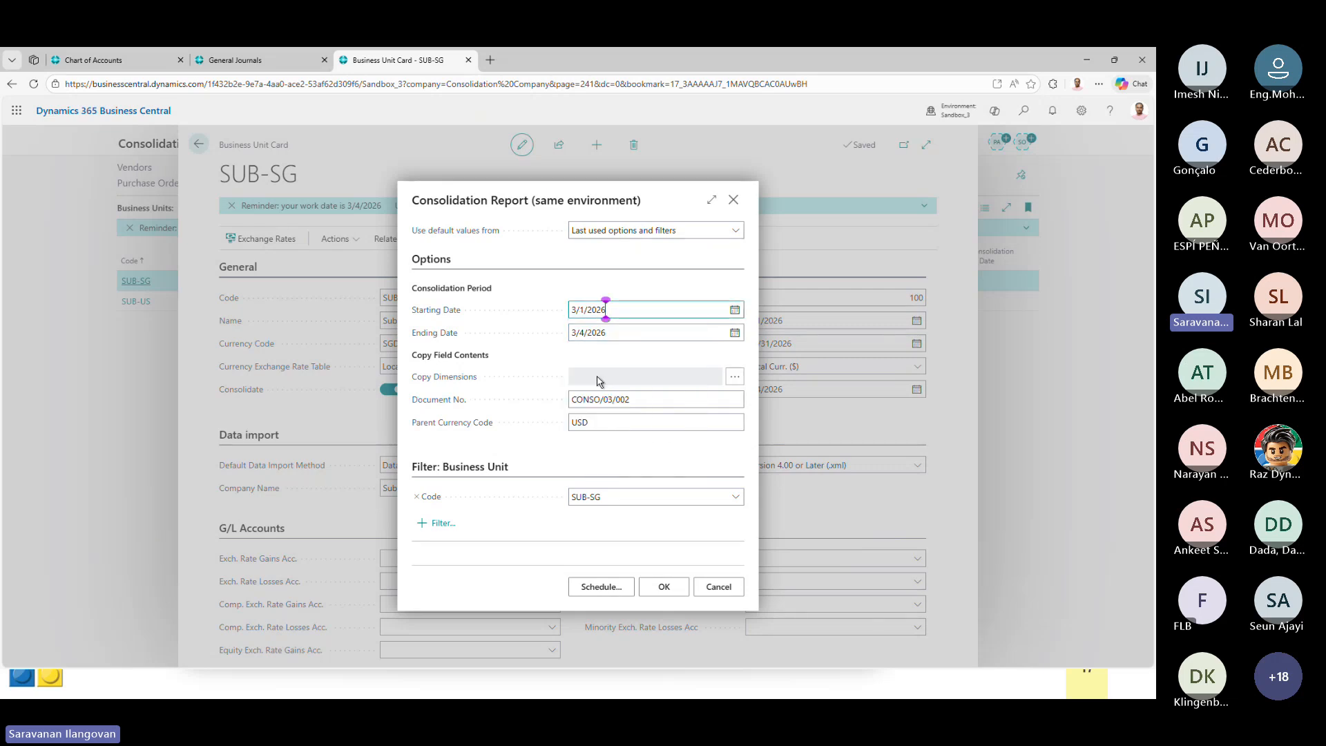
{"action": "left_click", "coordinate": [734, 332]}
{"action": "left_click", "coordinate": [608, 456]}
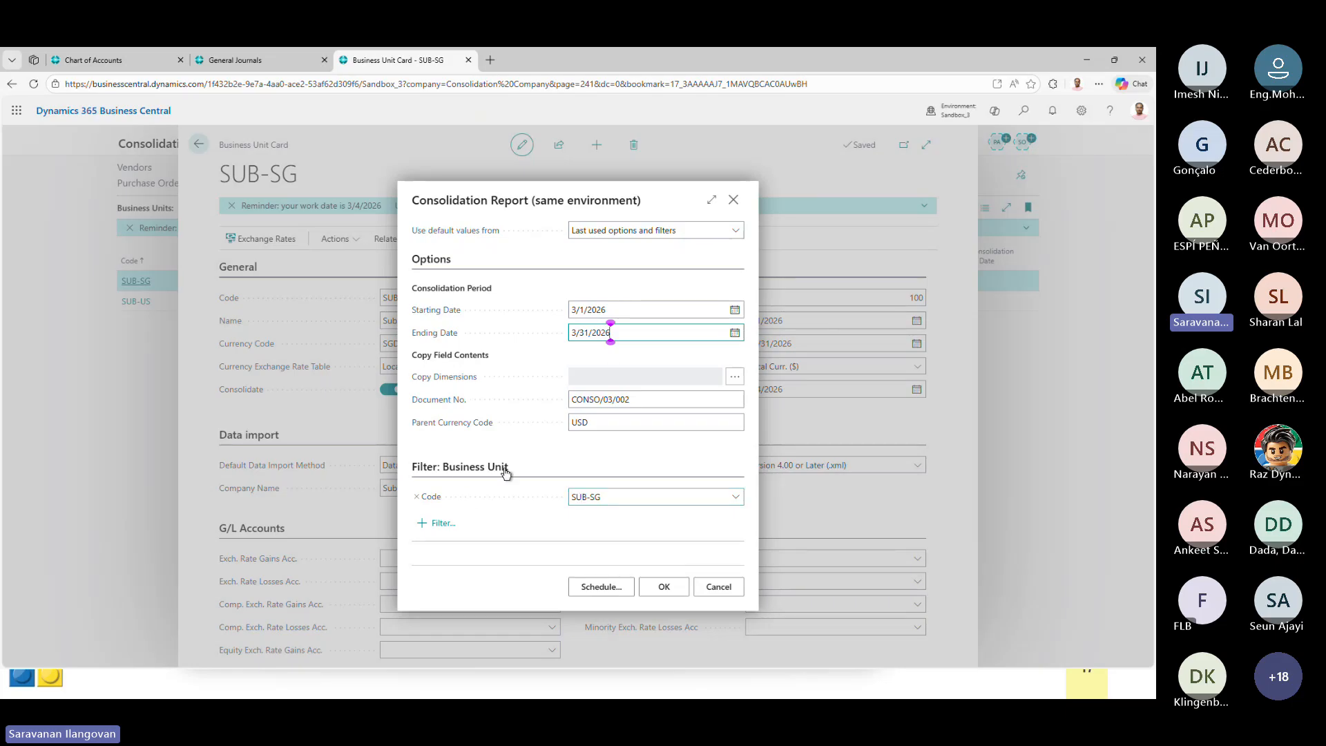
{"action": "left_click", "coordinate": [674, 592]}
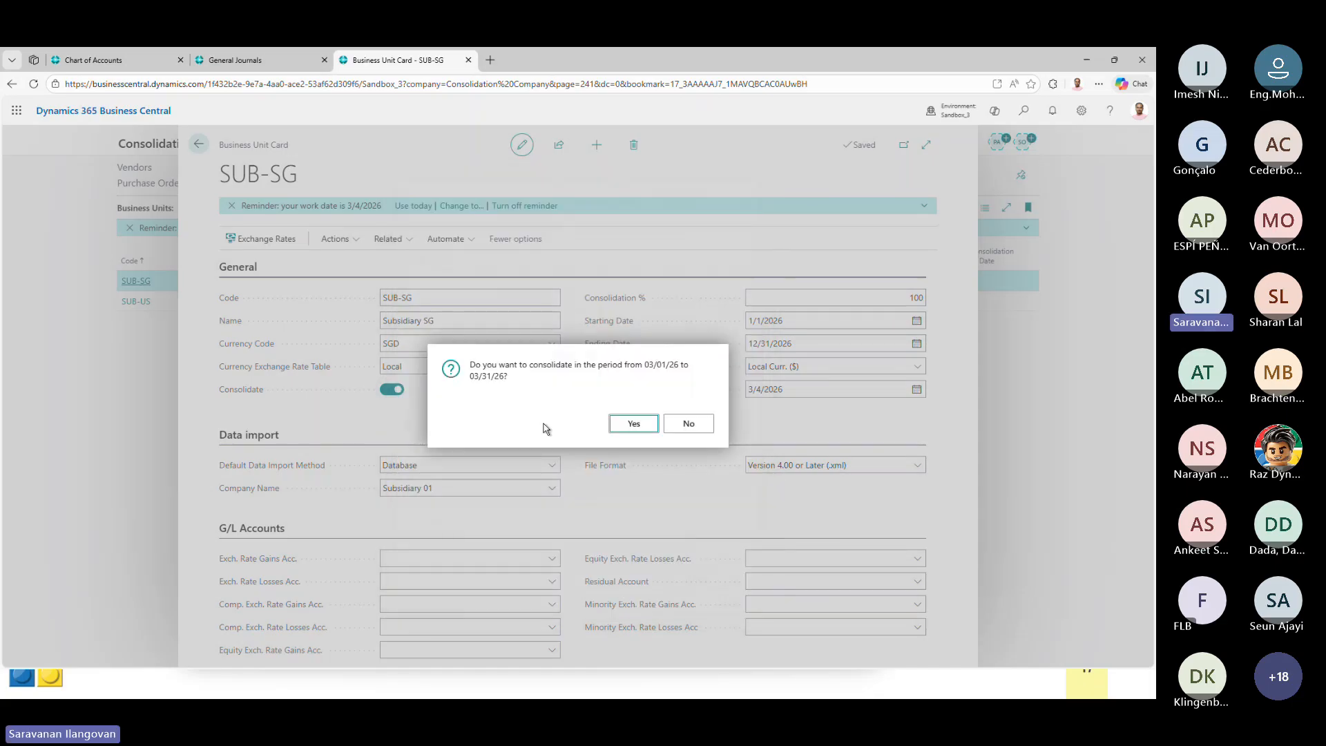
{"action": "left_click", "coordinate": [634, 424]}
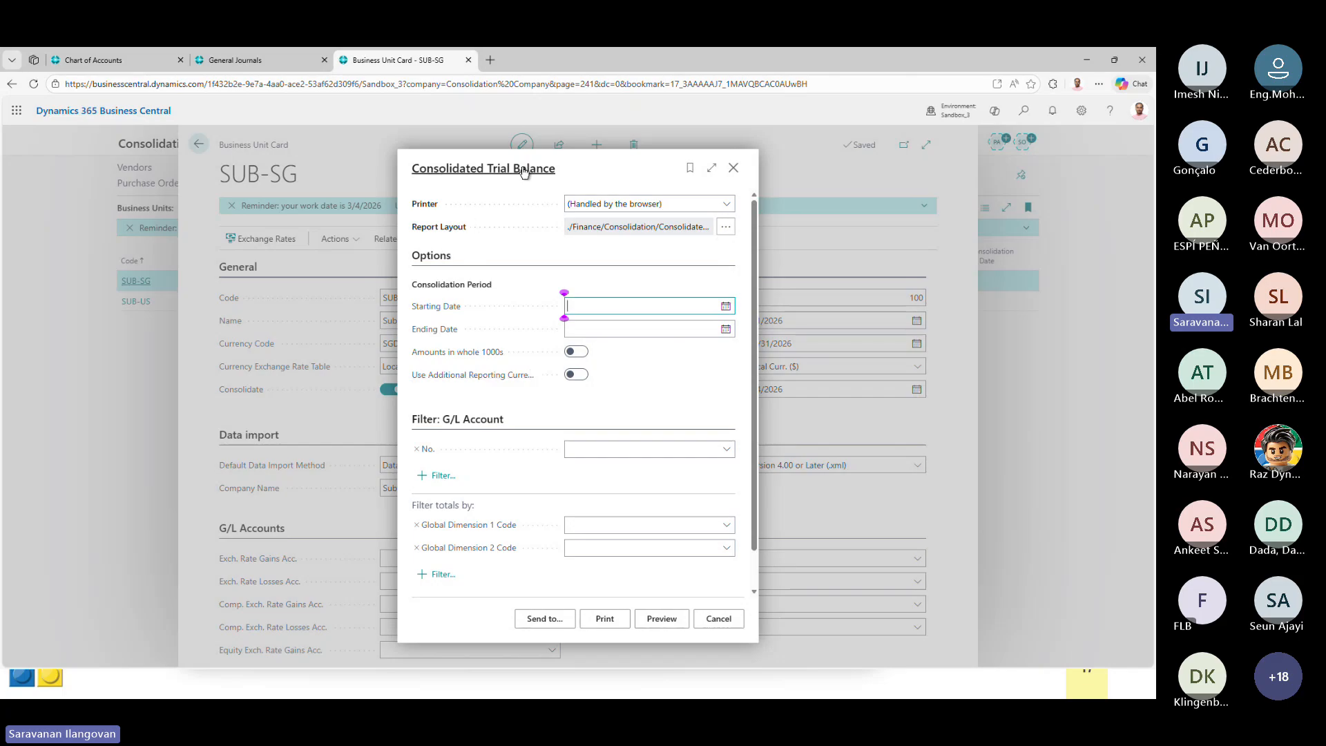
- Preview the Consolidated Trial Balance for the consolidation period 3/1/2026 through 3/31/2026
{"action": "left_click", "coordinate": [727, 307]}
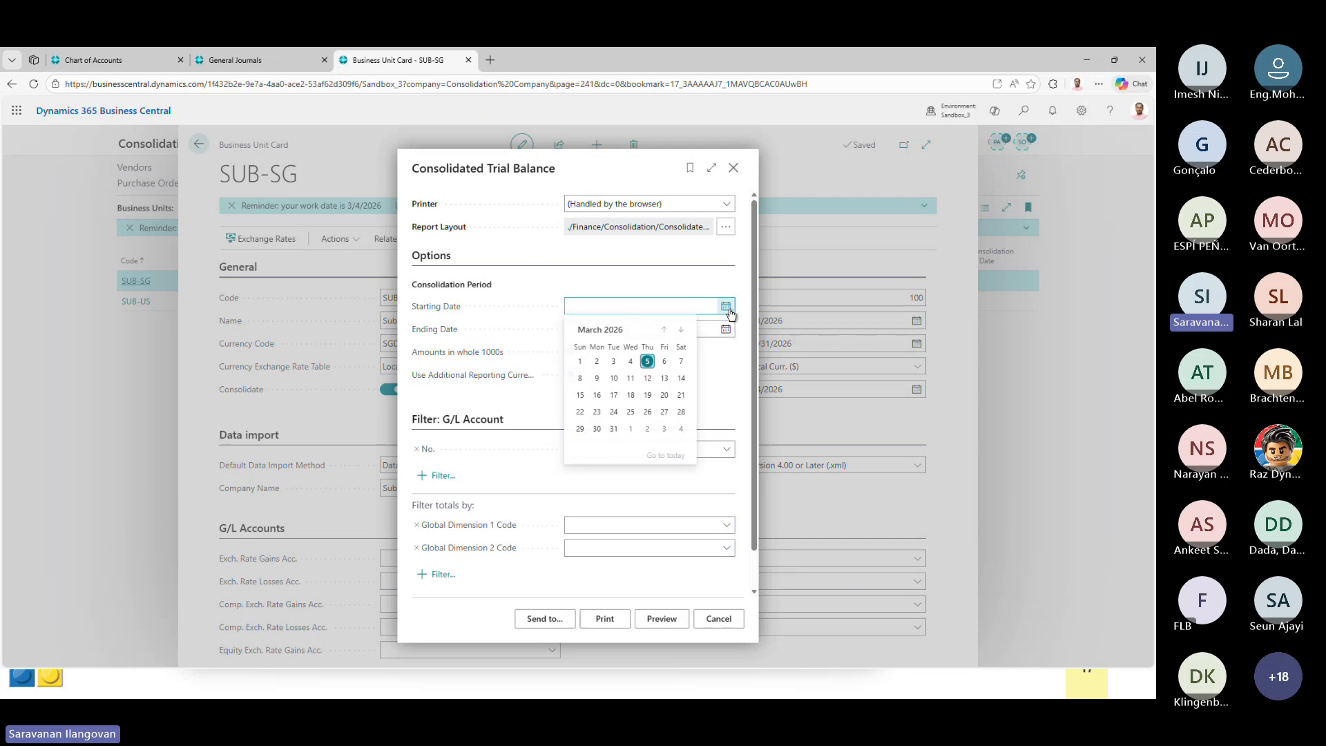
{"action": "left_click", "coordinate": [580, 361]}
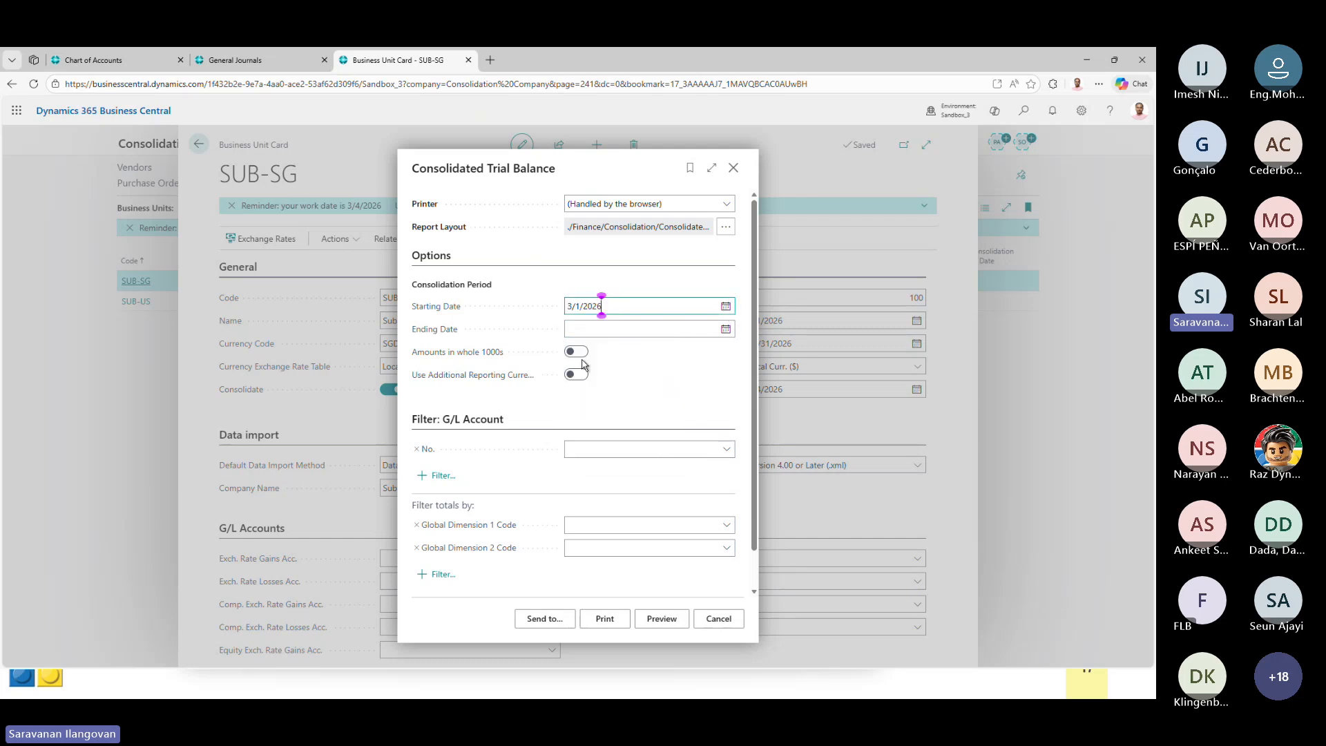
{"action": "left_click", "coordinate": [726, 329]}
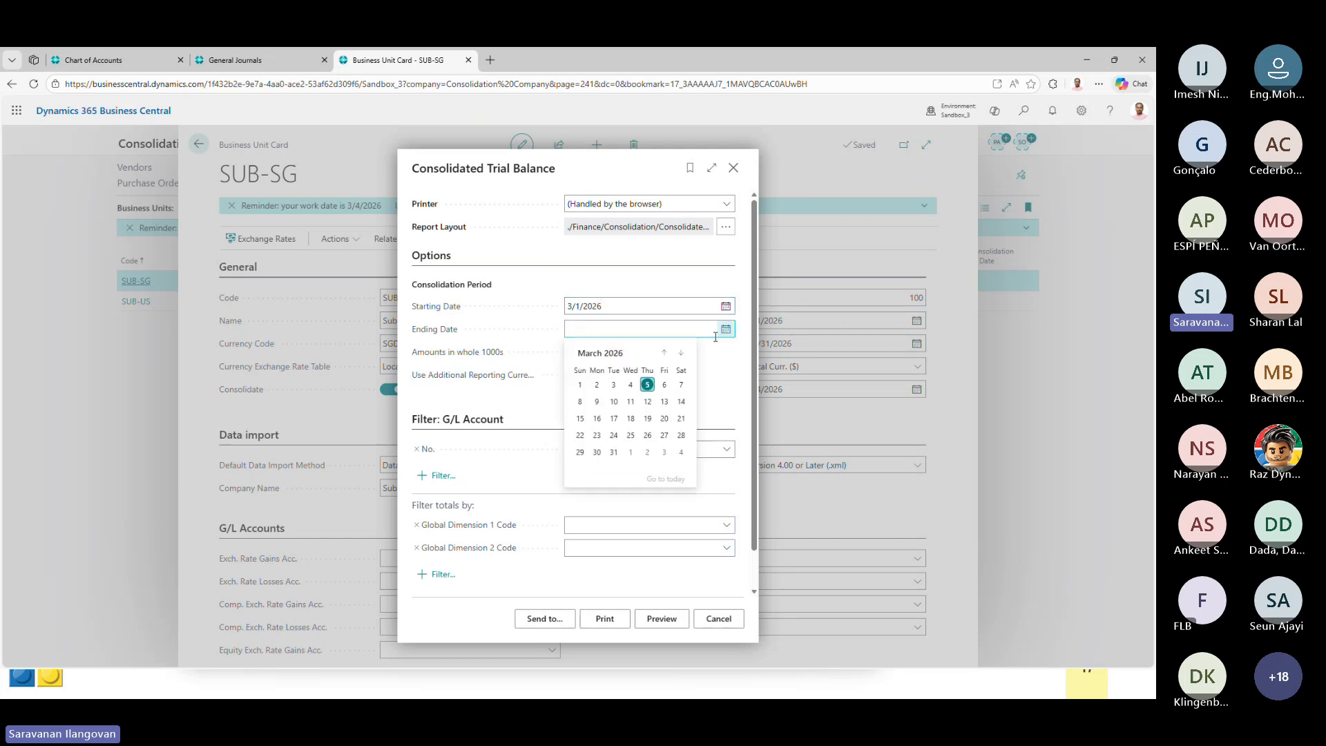
{"action": "left_click", "coordinate": [615, 453]}
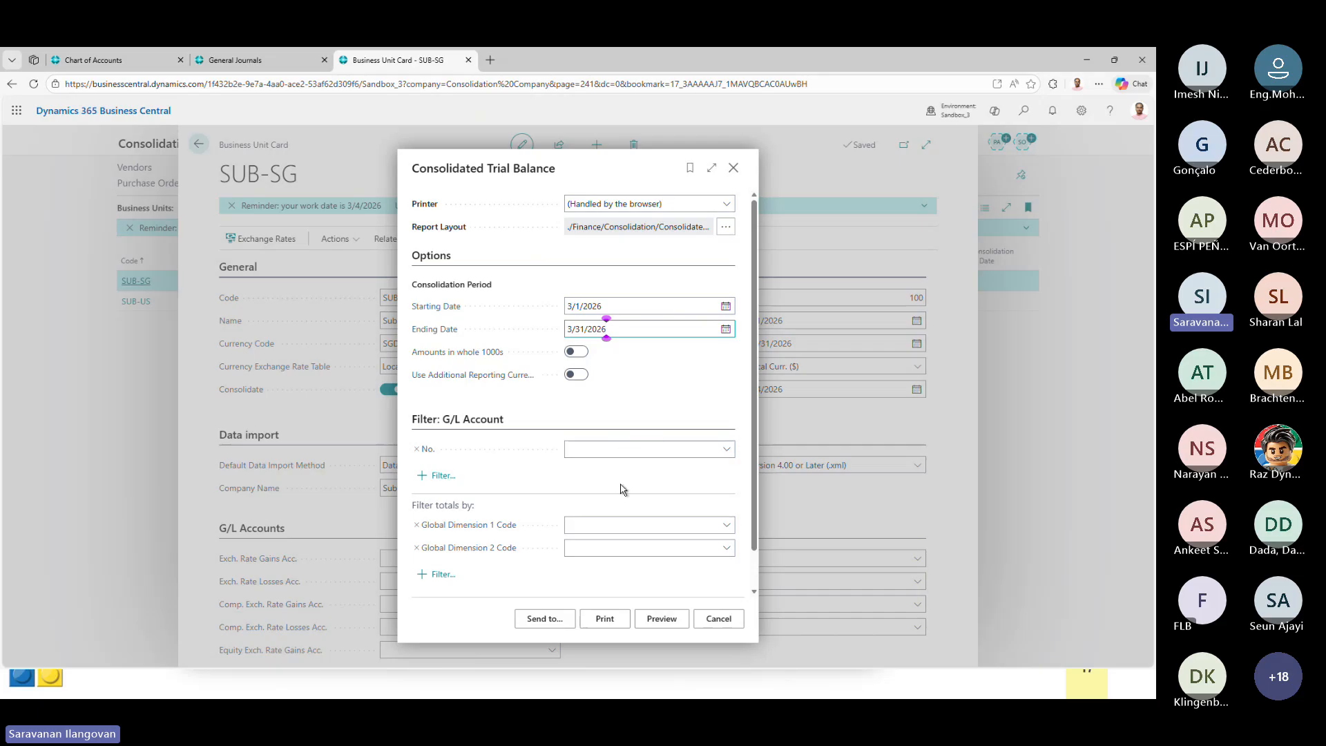
{"action": "scroll", "coordinate": [622, 491], "scroll_direction": "down", "scroll_amount": 1}
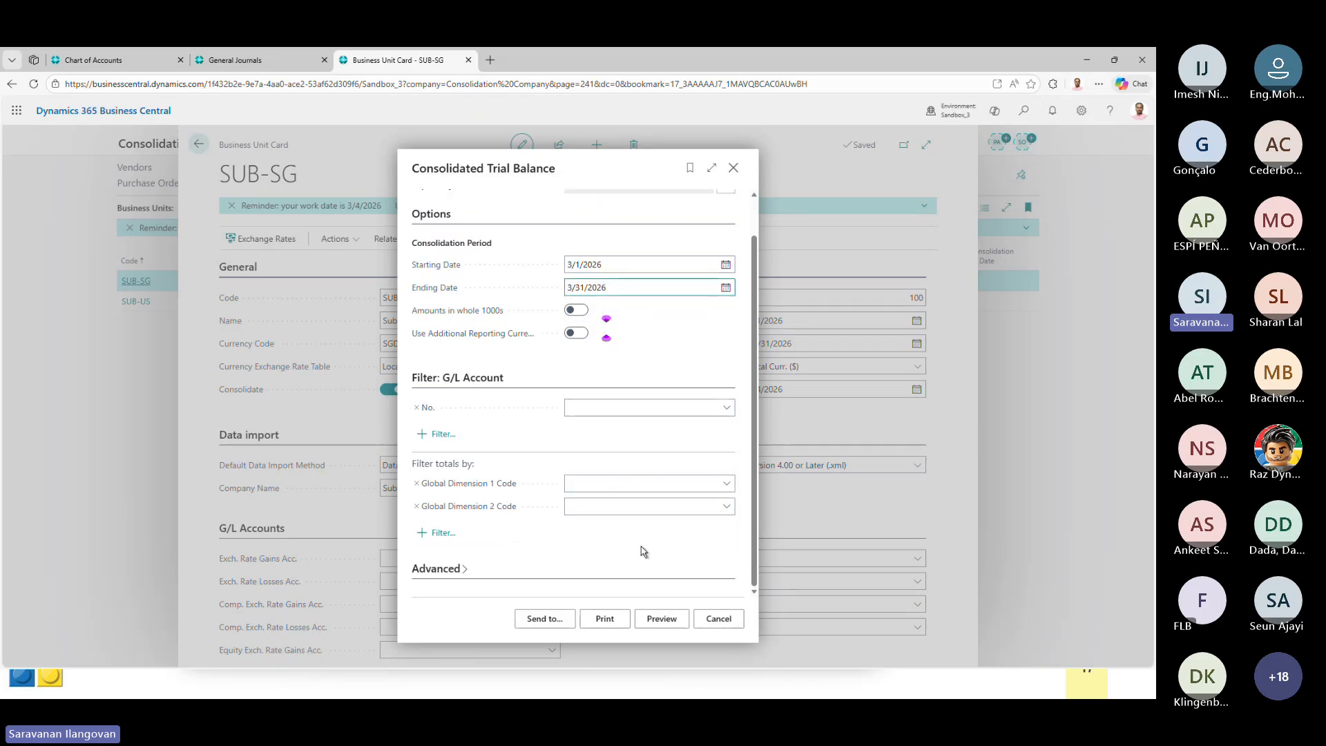
{"action": "left_click", "coordinate": [661, 619]}
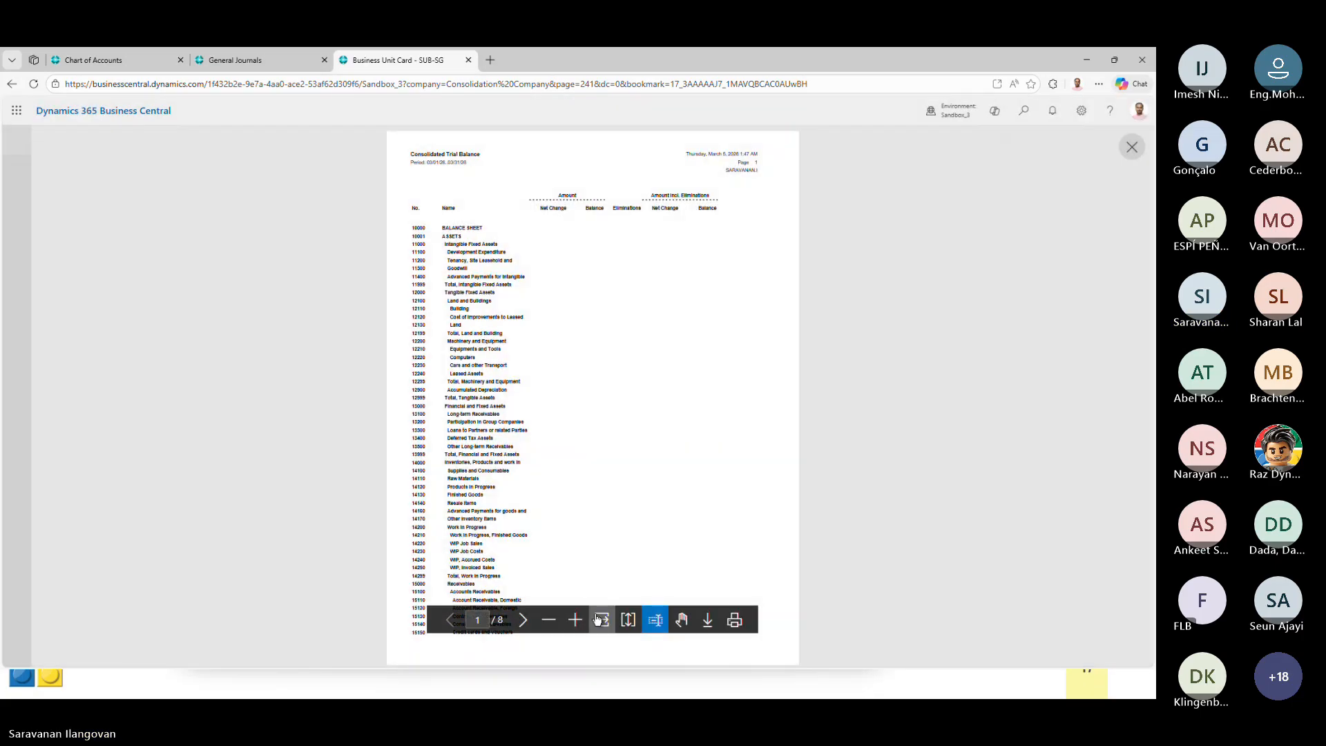
- Examine the Consolidated Trial Balance at page width, comparing SUB-SG and SUB-US amounts under Cash and Bank and Total Assets
{"action": "left_click", "coordinate": [601, 620]}
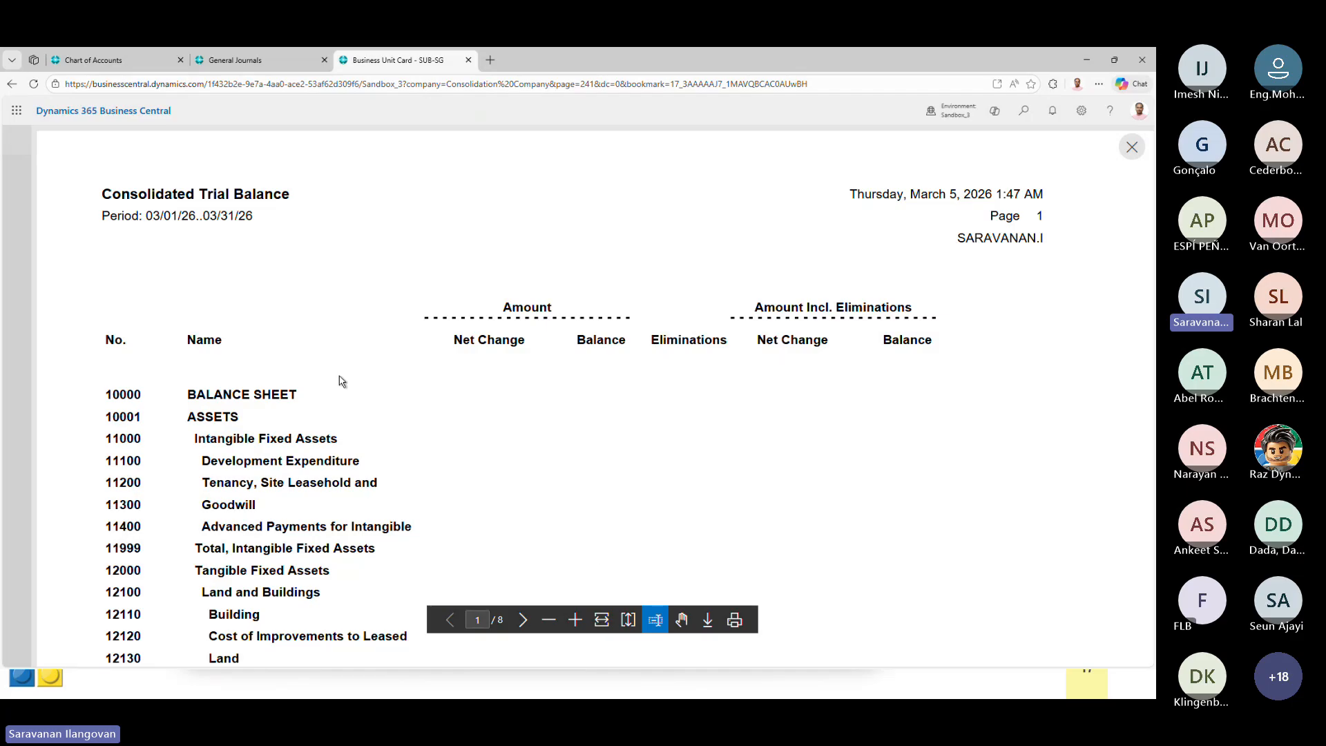
{"action": "left_click_drag", "start_coordinate": [102, 194], "coordinate": [297, 201]}
{"action": "left_click", "coordinate": [299, 202]}
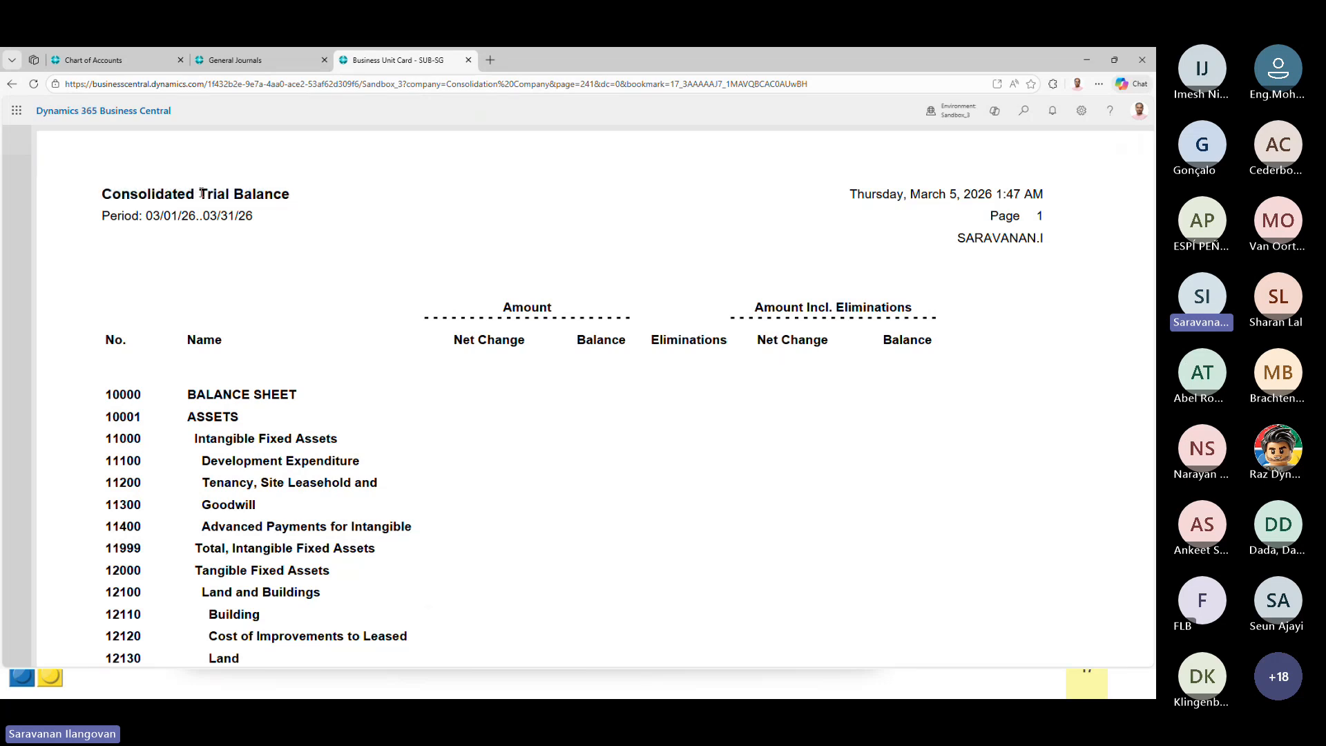
{"action": "left_click_drag", "start_coordinate": [201, 193], "coordinate": [290, 197]}
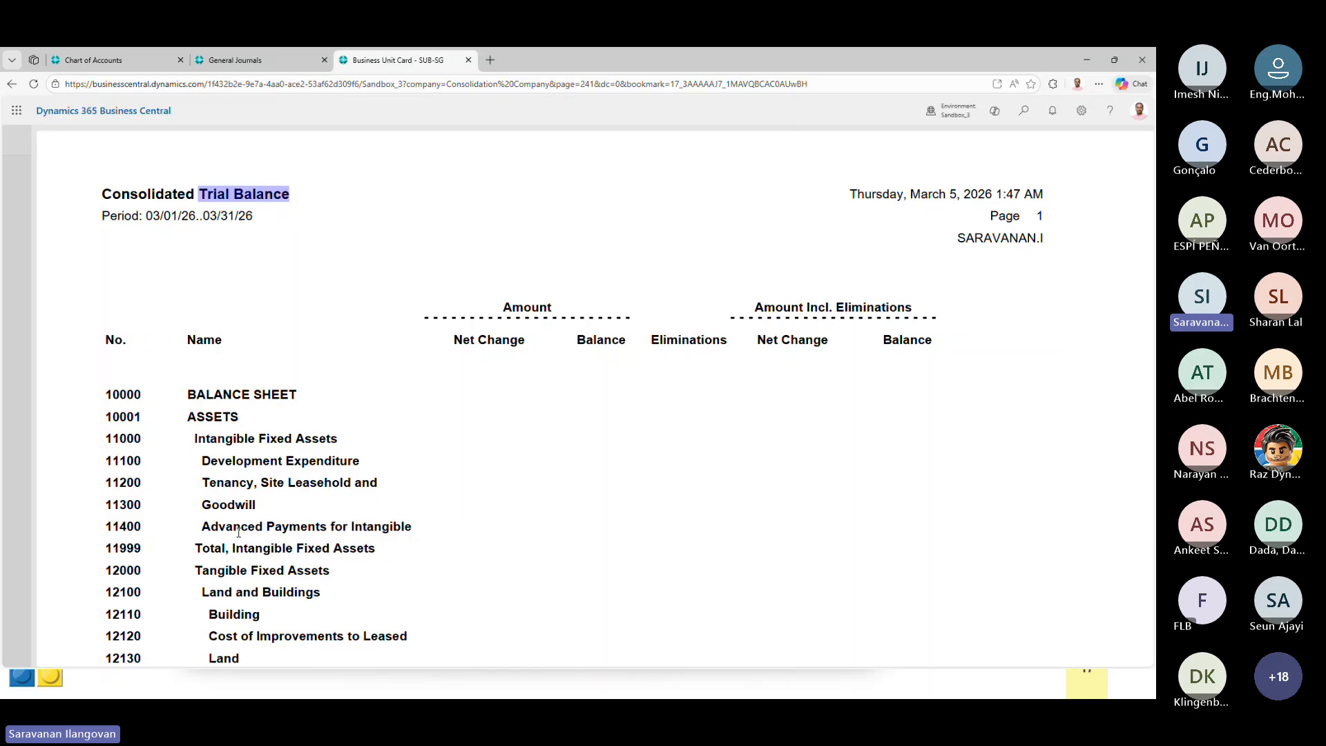
{"action": "scroll", "coordinate": [239, 532], "scroll_direction": "down", "scroll_amount": 12}
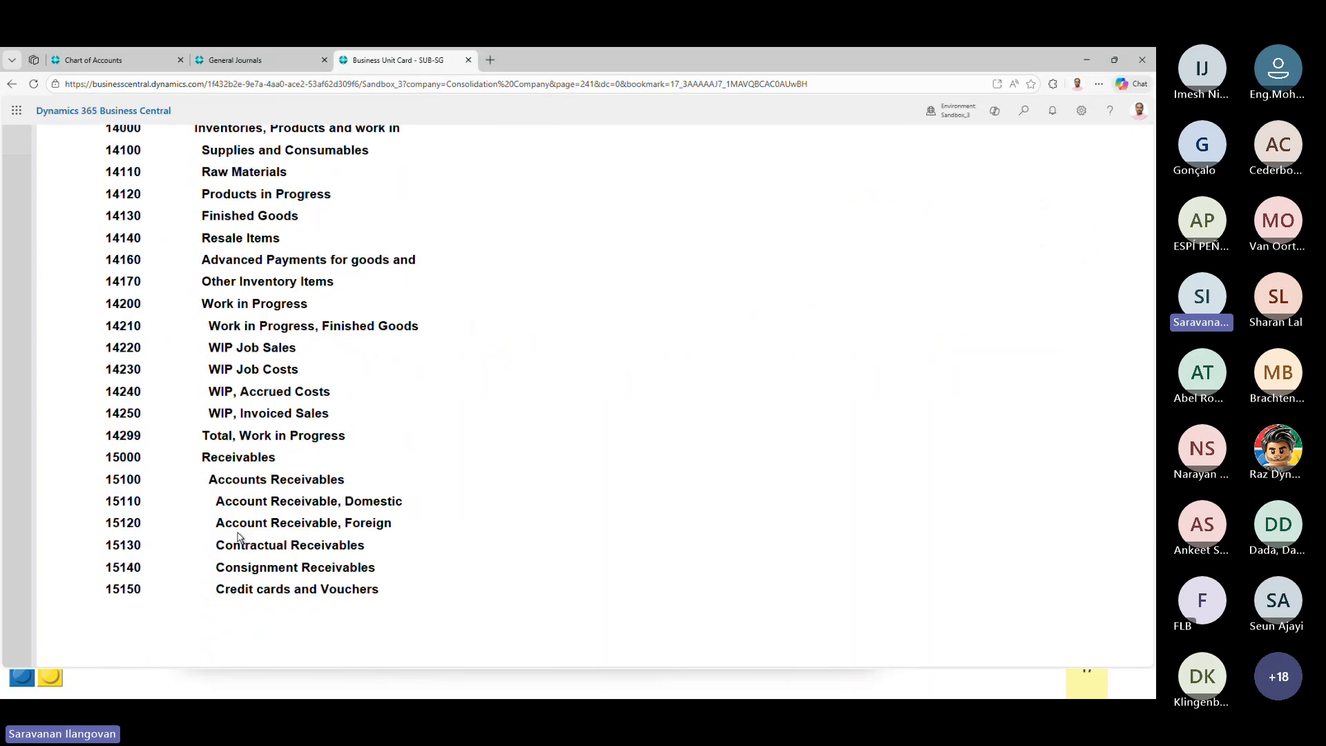
{"action": "scroll", "coordinate": [239, 536], "scroll_direction": "down", "scroll_amount": 12}
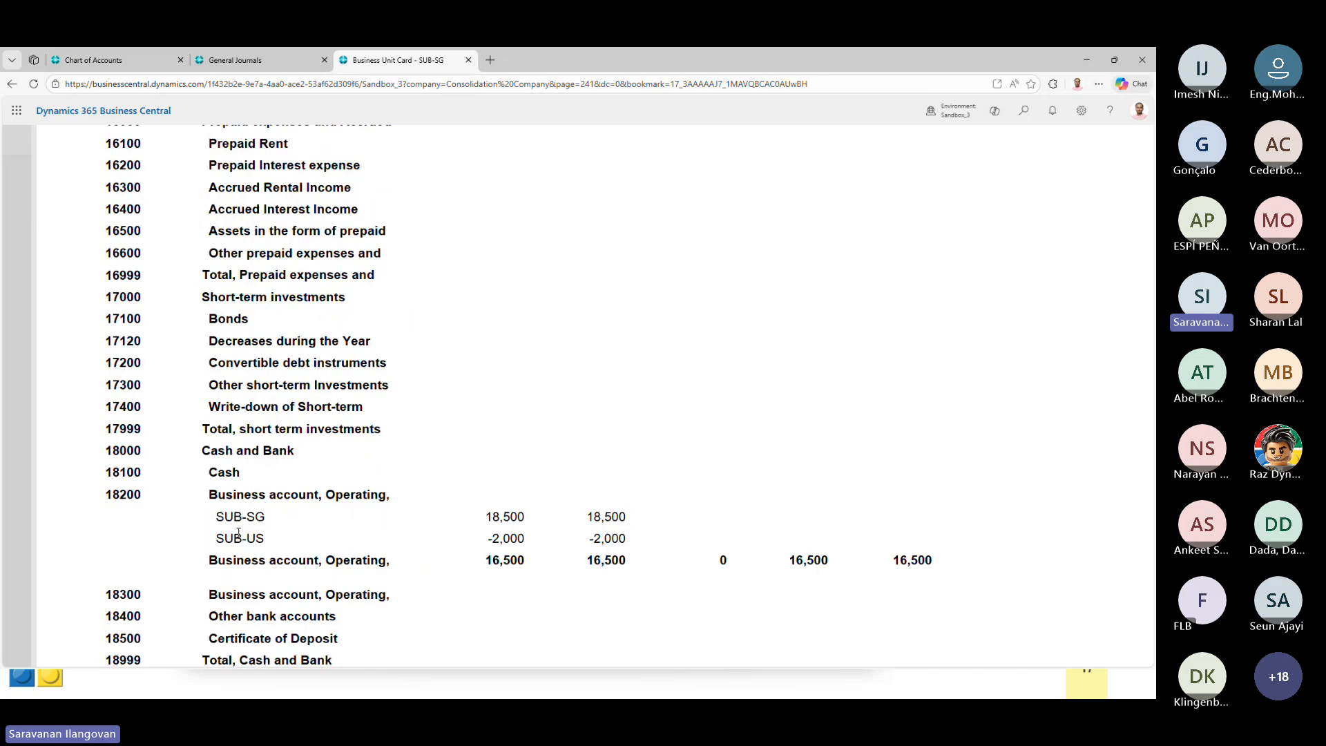
{"action": "scroll", "coordinate": [225, 503], "scroll_direction": "down", "scroll_amount": 5}
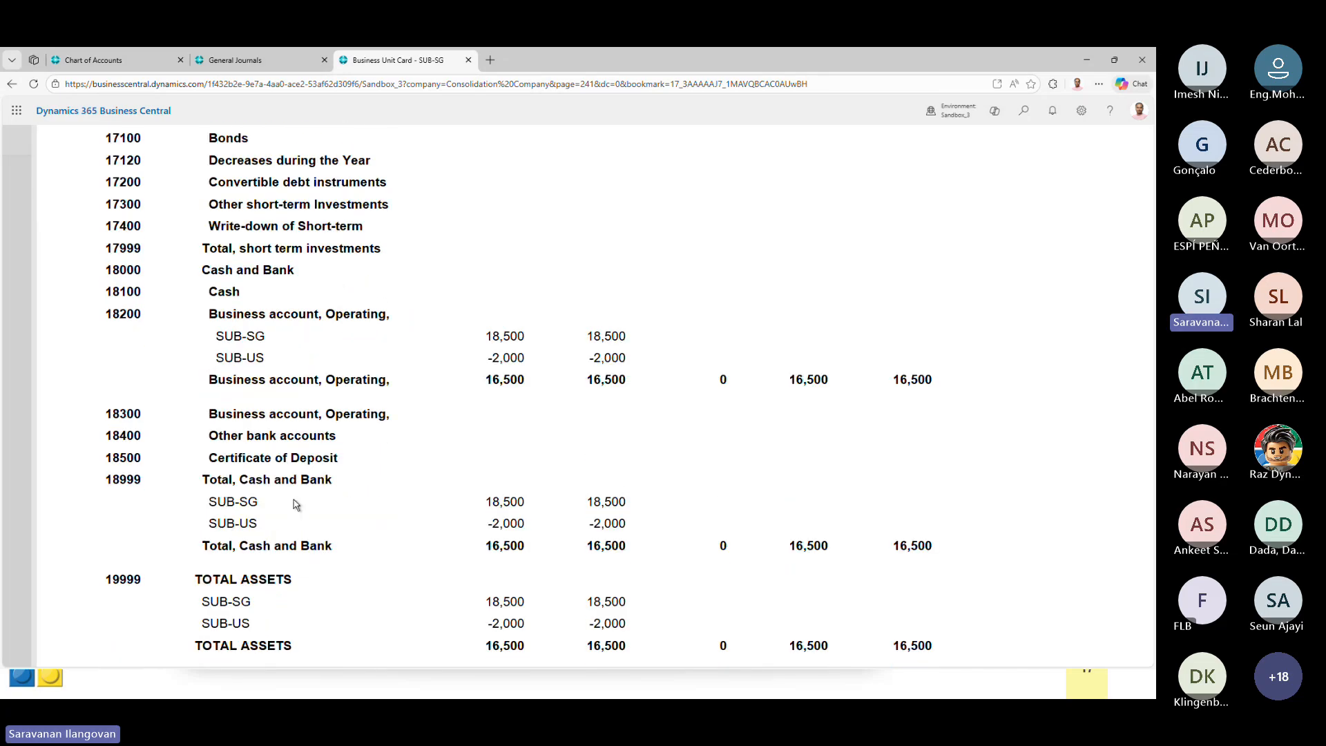
{"action": "scroll", "coordinate": [444, 489], "scroll_direction": "down", "scroll_amount": 10}
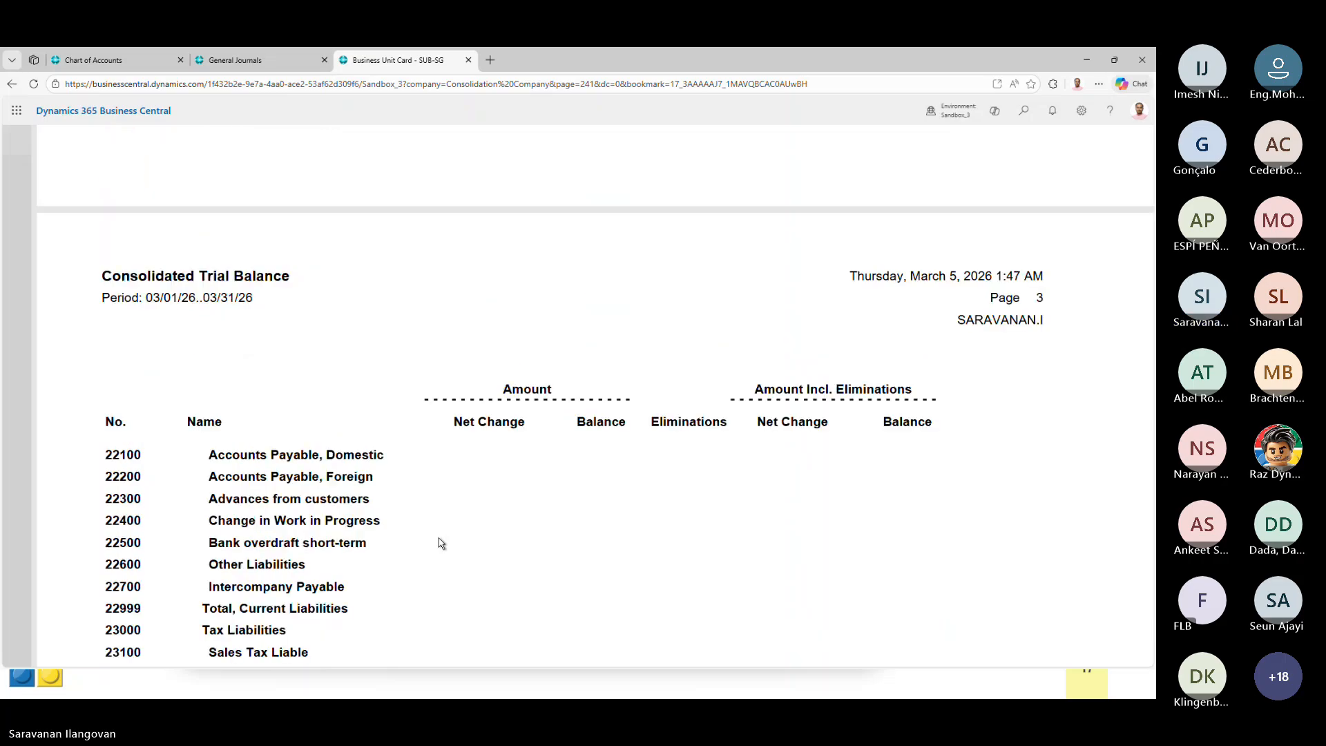
{"action": "scroll", "coordinate": [440, 543], "scroll_direction": "down", "scroll_amount": 4}
{"action": "scroll", "coordinate": [441, 543], "scroll_direction": "up", "scroll_amount": 12}
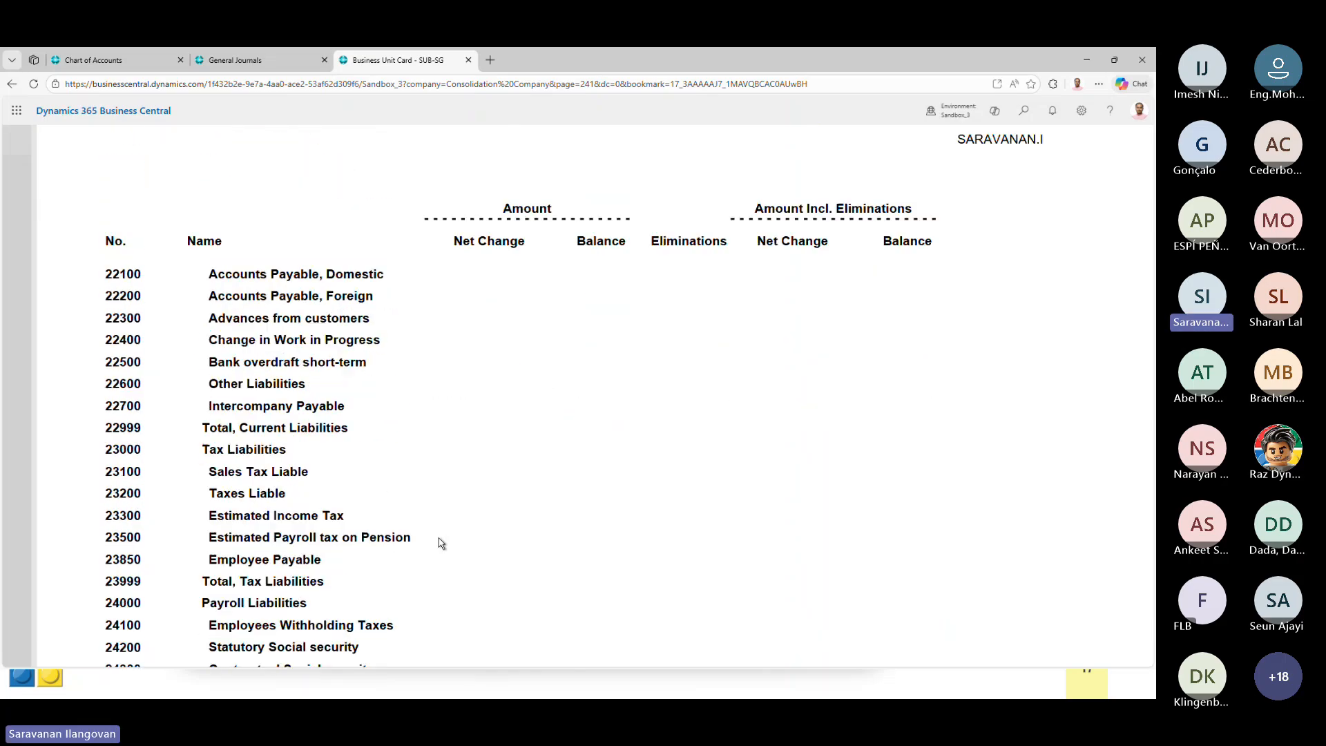
{"action": "scroll", "coordinate": [332, 335], "scroll_direction": "up", "scroll_amount": 1}
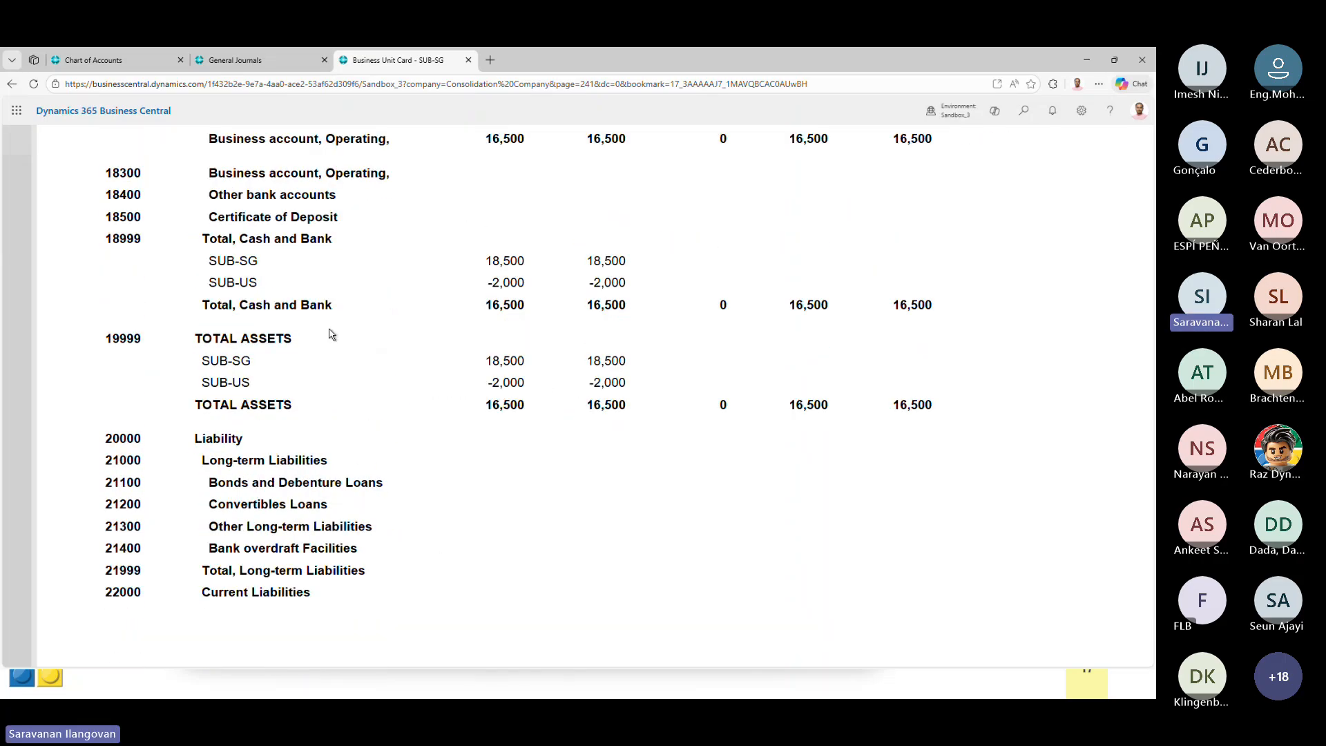
{"action": "scroll", "coordinate": [389, 311], "scroll_direction": "up", "scroll_amount": 2}
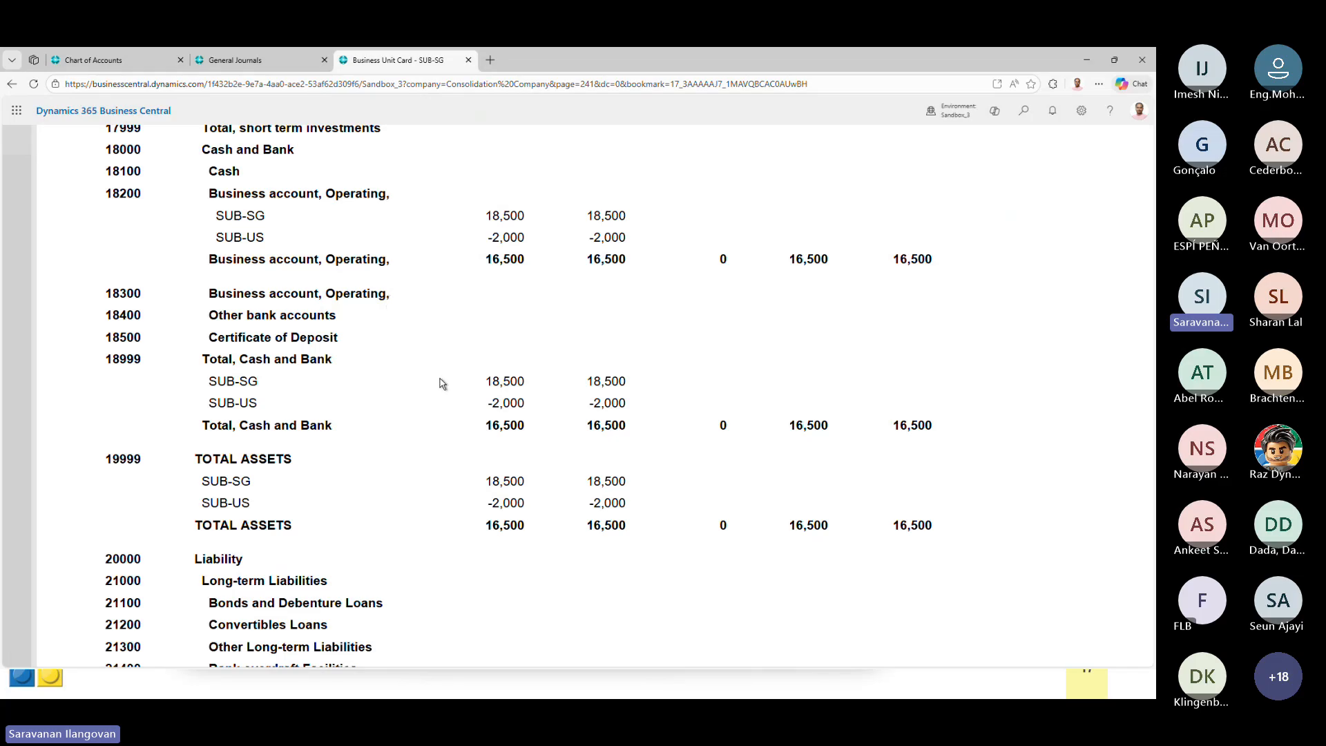
- Search the Consolidated Trial Balance for "sale of res" and review the Sale of Resources amounts under Income
{"action": "key", "text": "ctrl+f"}
{"action": "type", "text": "sa"}
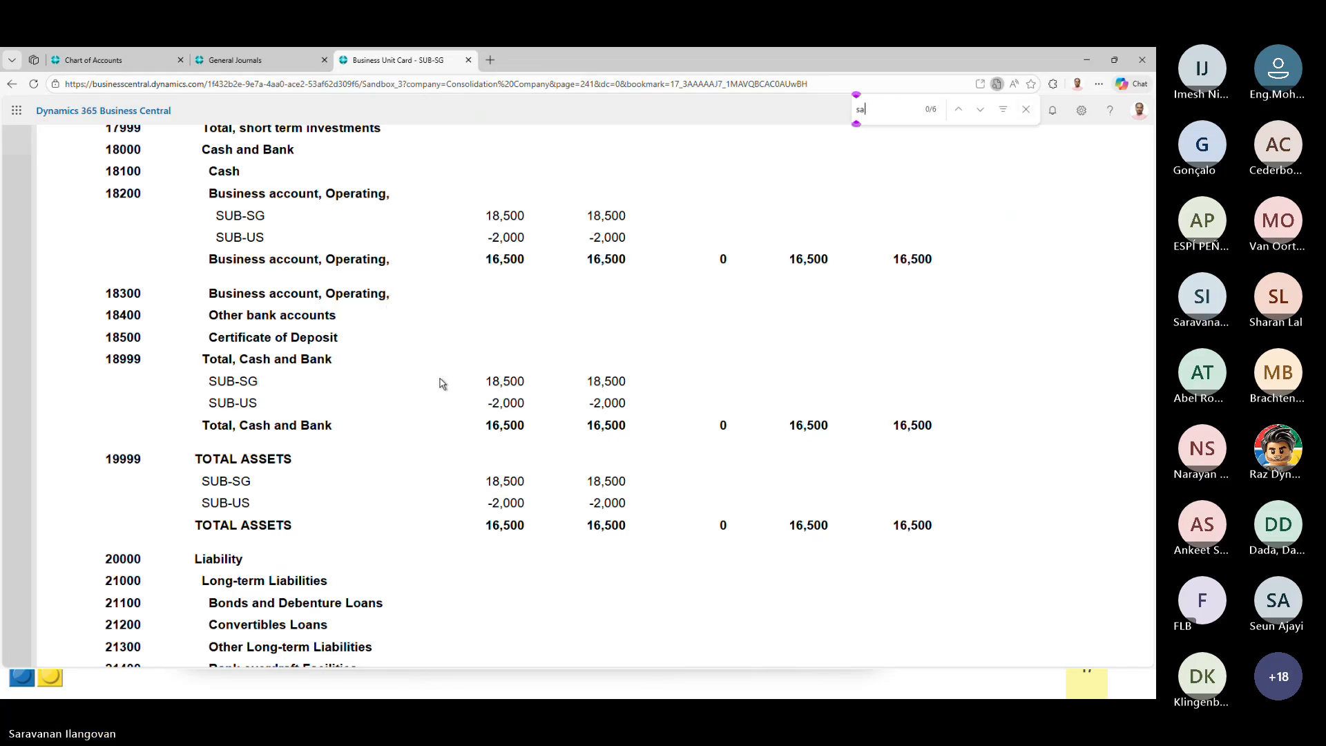
{"action": "type", "text": "les"}
{"action": "key", "text": "BackSpace"}
{"action": "type", "text": "of res"}
{"action": "scroll", "coordinate": [385, 511], "scroll_direction": "up", "scroll_amount": 3}
{"action": "scroll", "coordinate": [307, 515], "scroll_direction": "down", "scroll_amount": 2}
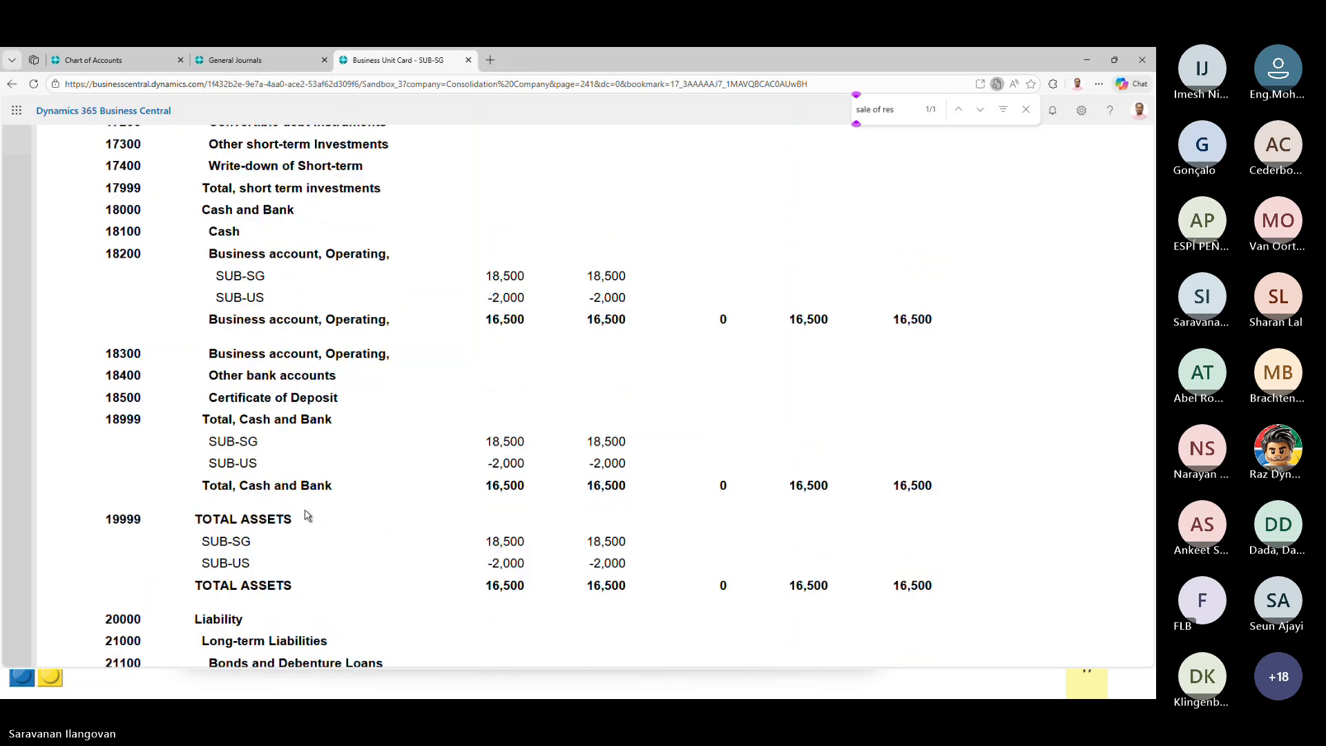
{"action": "scroll", "coordinate": [308, 515], "scroll_direction": "down", "scroll_amount": 4}
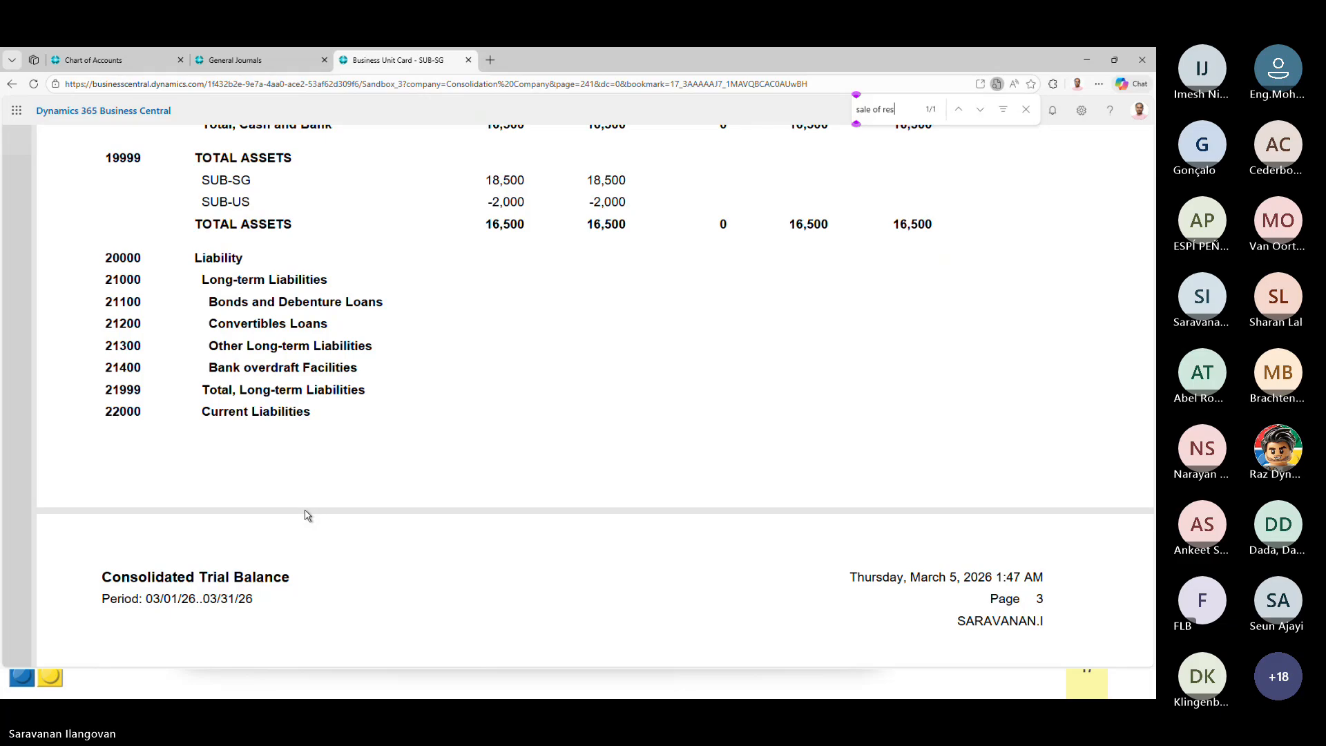
{"action": "scroll", "coordinate": [307, 515], "scroll_direction": "down", "scroll_amount": 12}
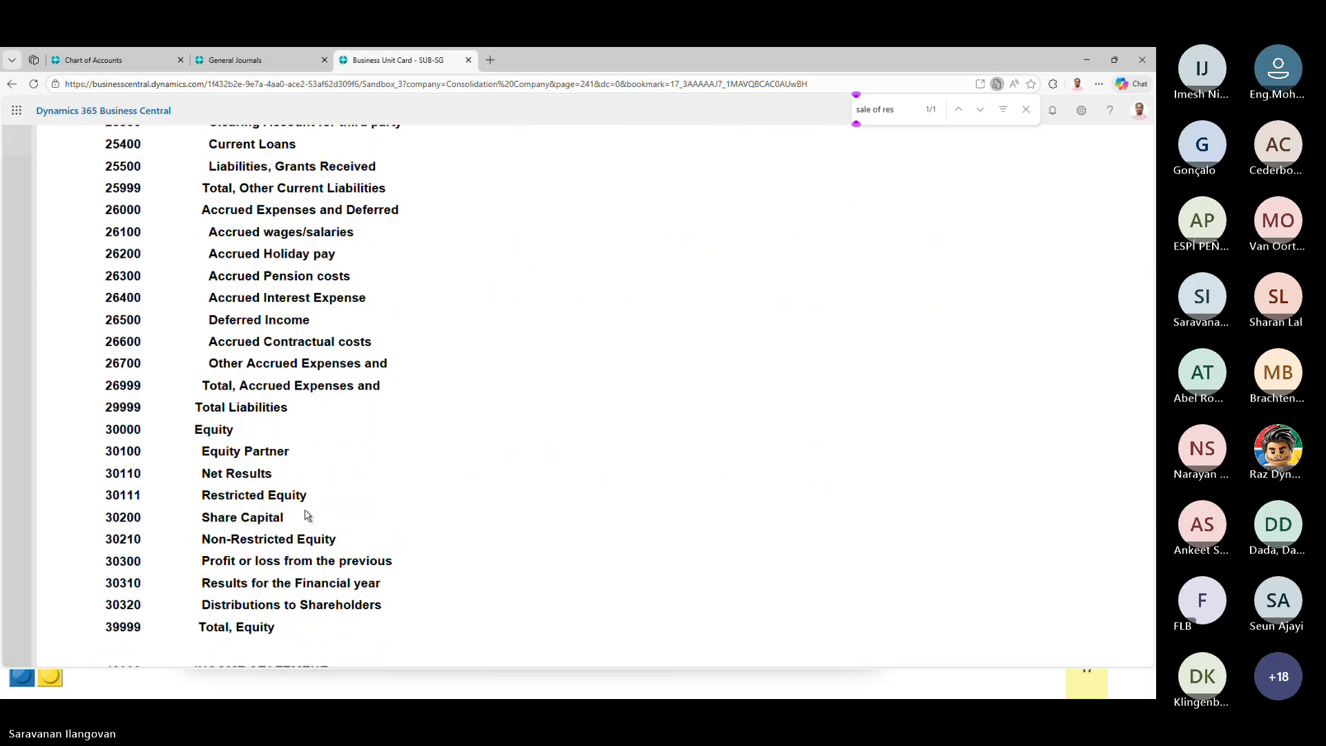
{"action": "scroll", "coordinate": [307, 516], "scroll_direction": "down", "scroll_amount": 8}
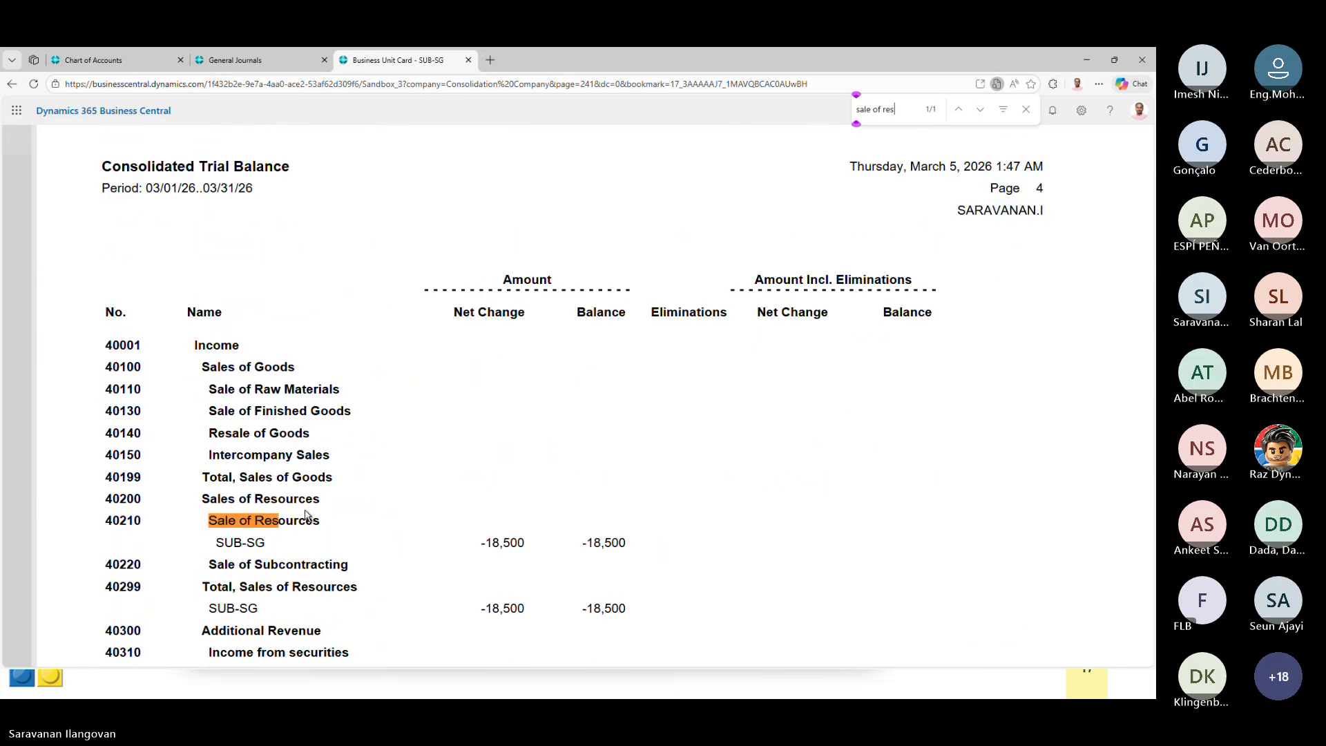
{"action": "scroll", "coordinate": [349, 499], "scroll_direction": "down", "scroll_amount": 1}
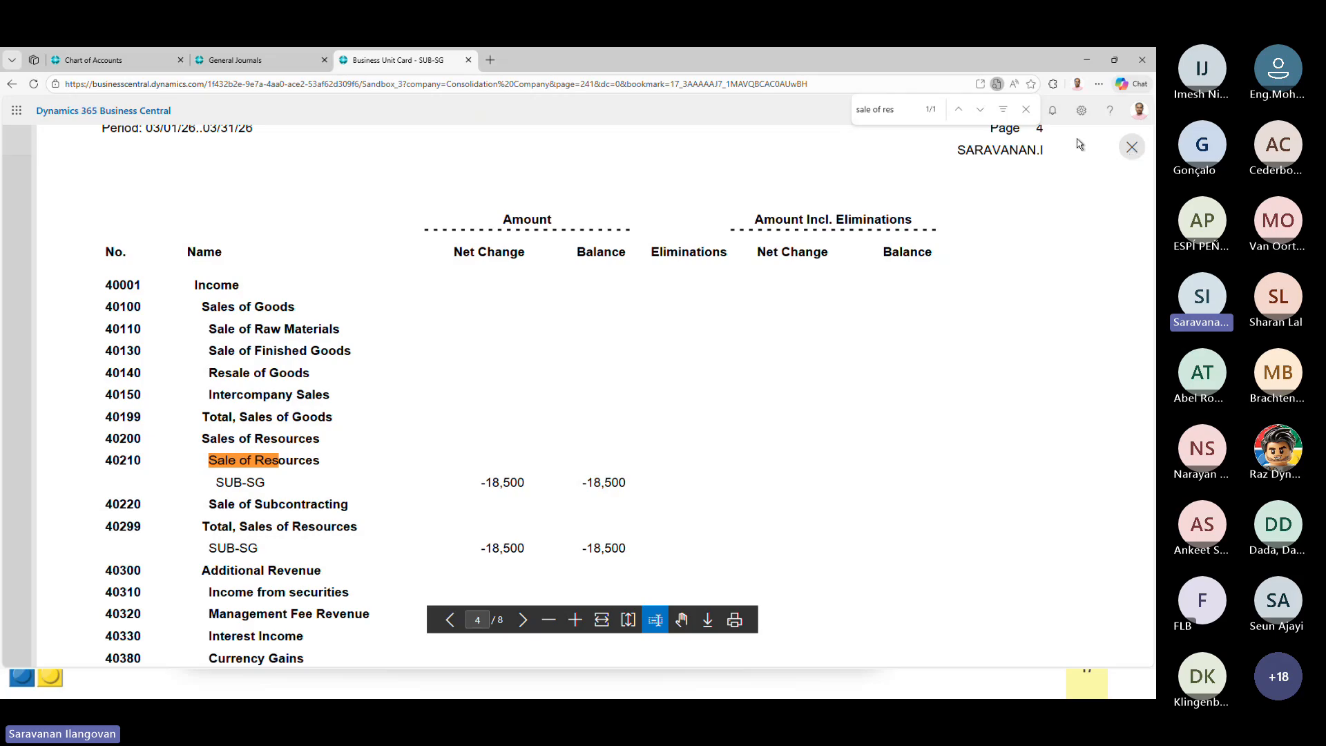
- Close the Consolidated Trial Balance and the SUB-SG card, and open the business unit card for SUB-US
{"action": "left_click", "coordinate": [1139, 151]}
{"action": "left_click", "coordinate": [734, 170]}
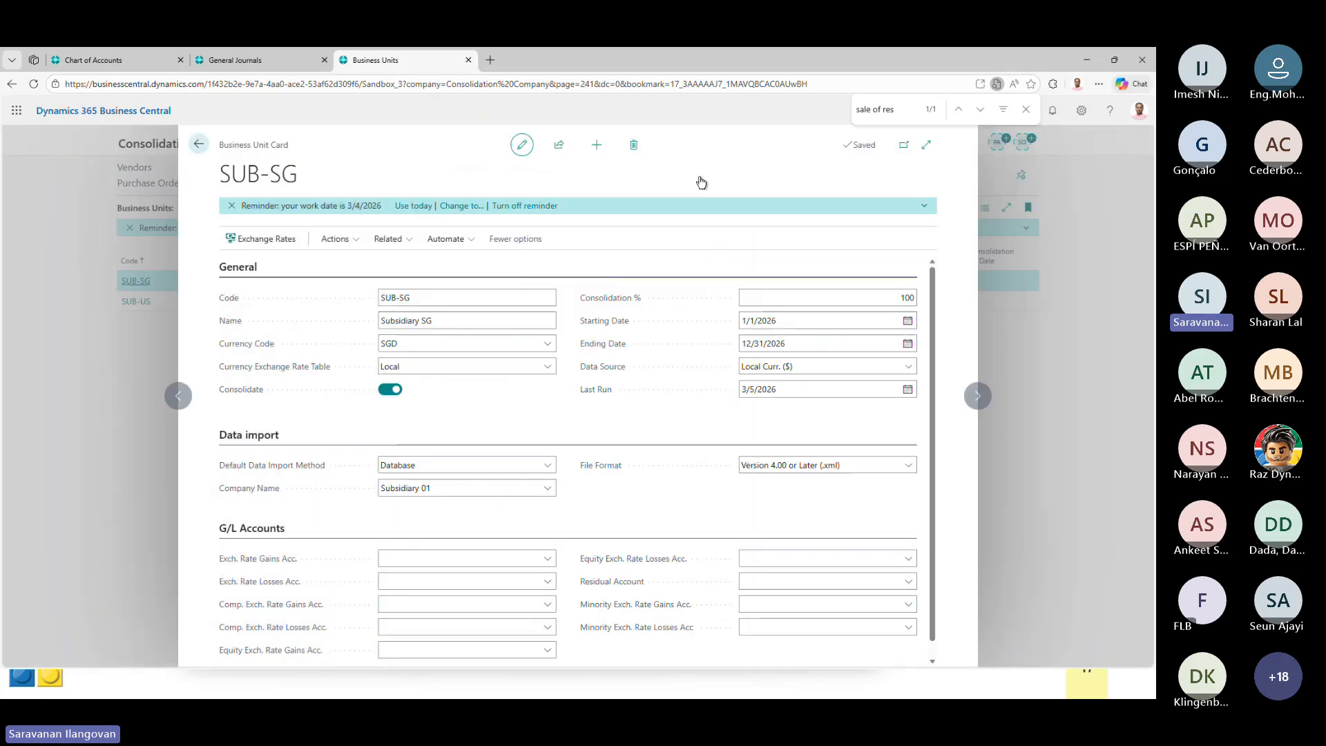
{"action": "left_click", "coordinate": [198, 145]}
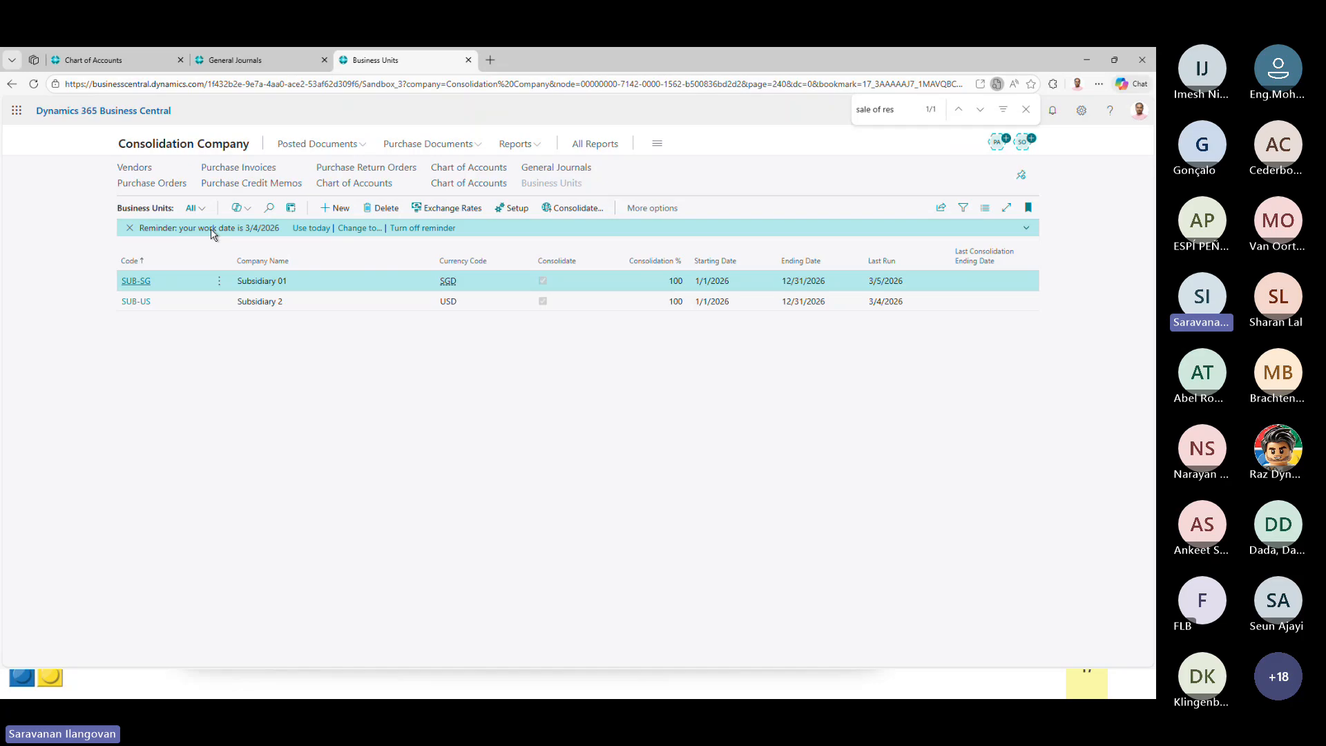
{"action": "left_click", "coordinate": [135, 301]}
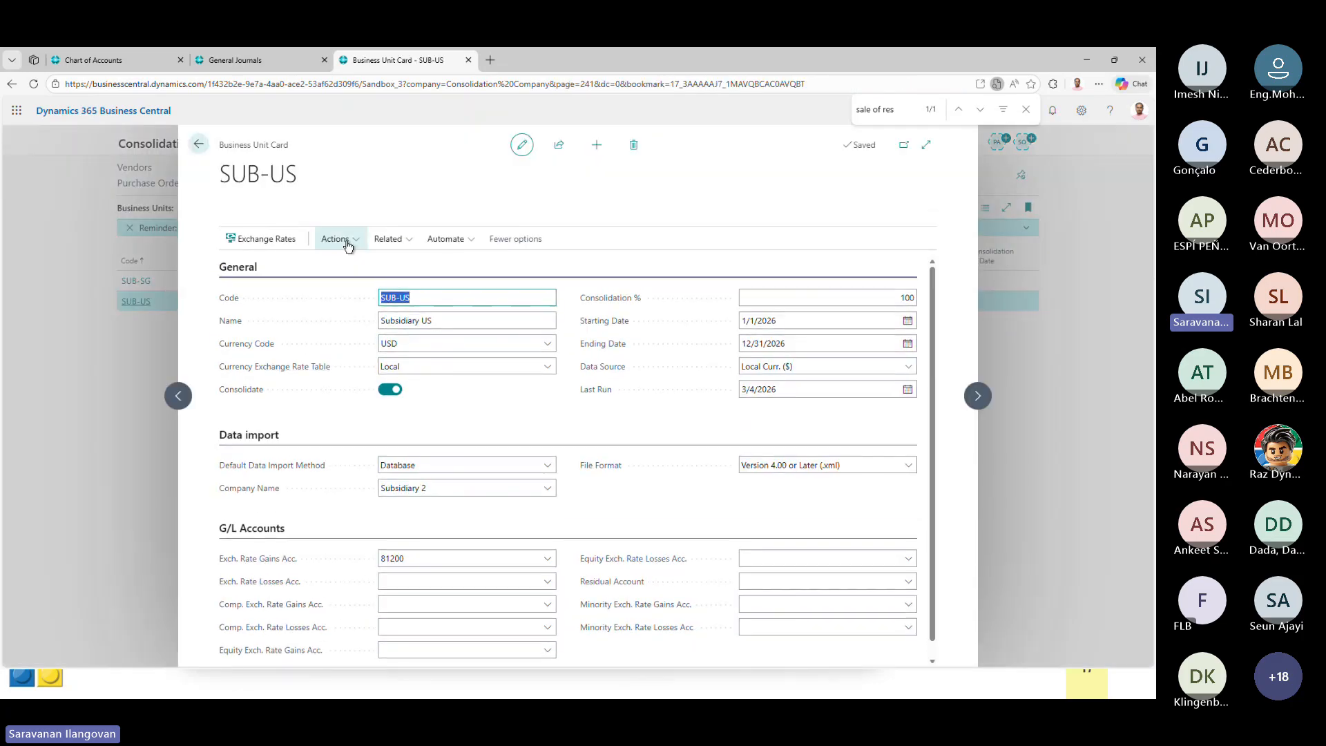
- Preview the Test Database (same environment) report for business unit SUB-US over the period 3/1/2026 through 3/31/2026
{"action": "left_click", "coordinate": [347, 246]}
{"action": "mouse_move", "coordinate": [349, 262]}
{"action": "left_click", "coordinate": [467, 269]}
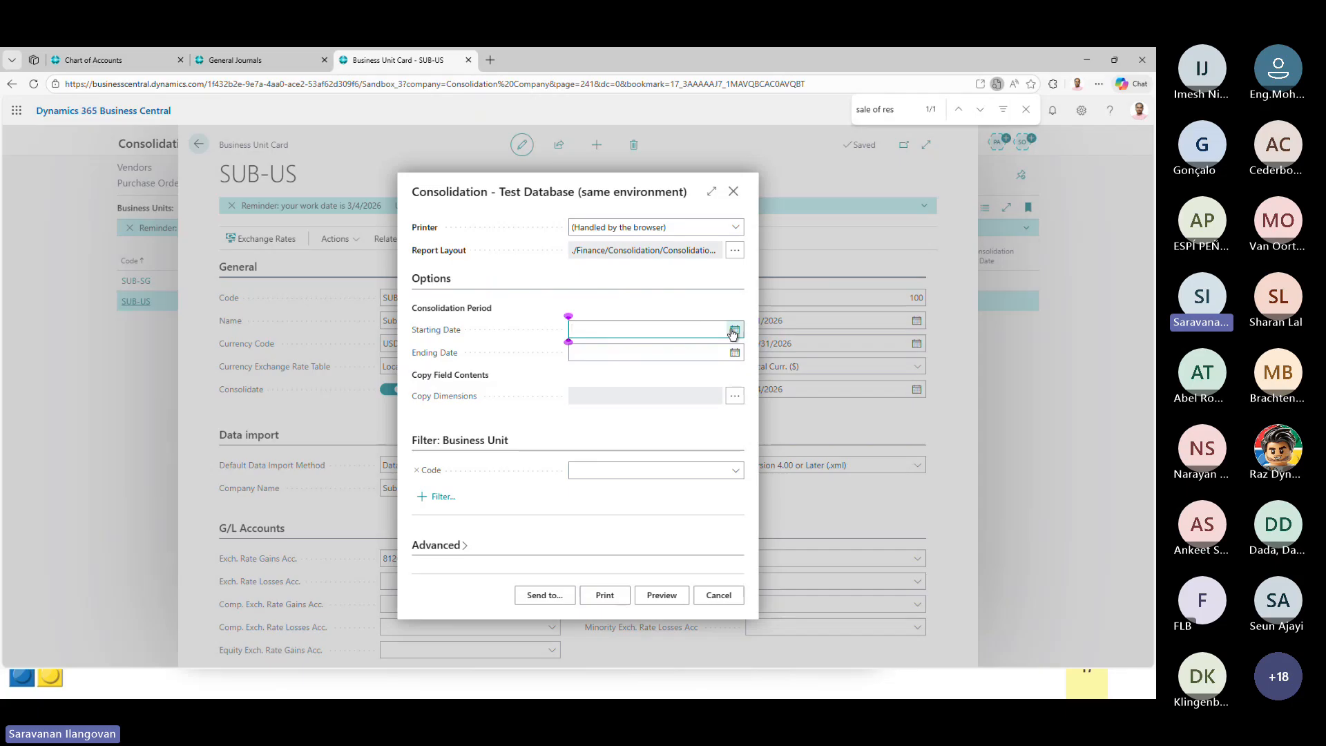
{"action": "left_click", "coordinate": [732, 335]}
{"action": "left_click", "coordinate": [583, 384]}
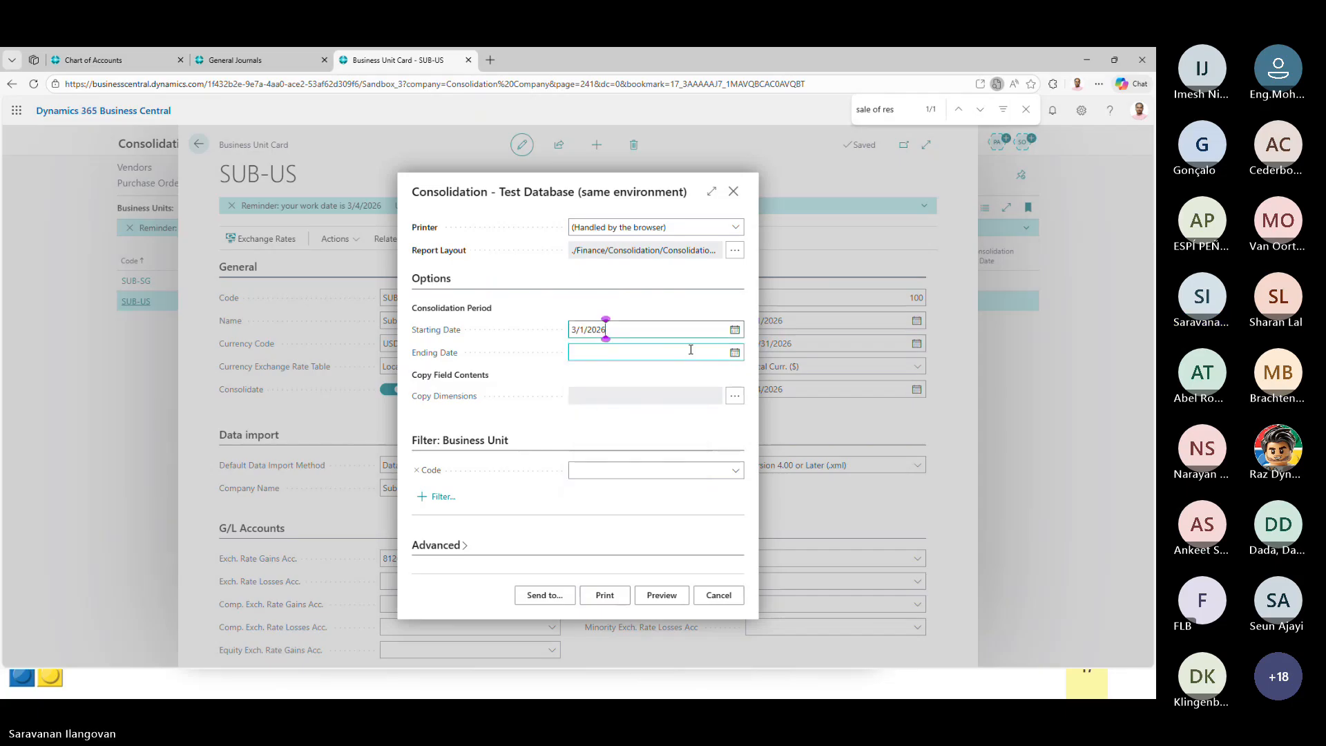
{"action": "left_click", "coordinate": [735, 353]}
{"action": "left_click", "coordinate": [616, 475]}
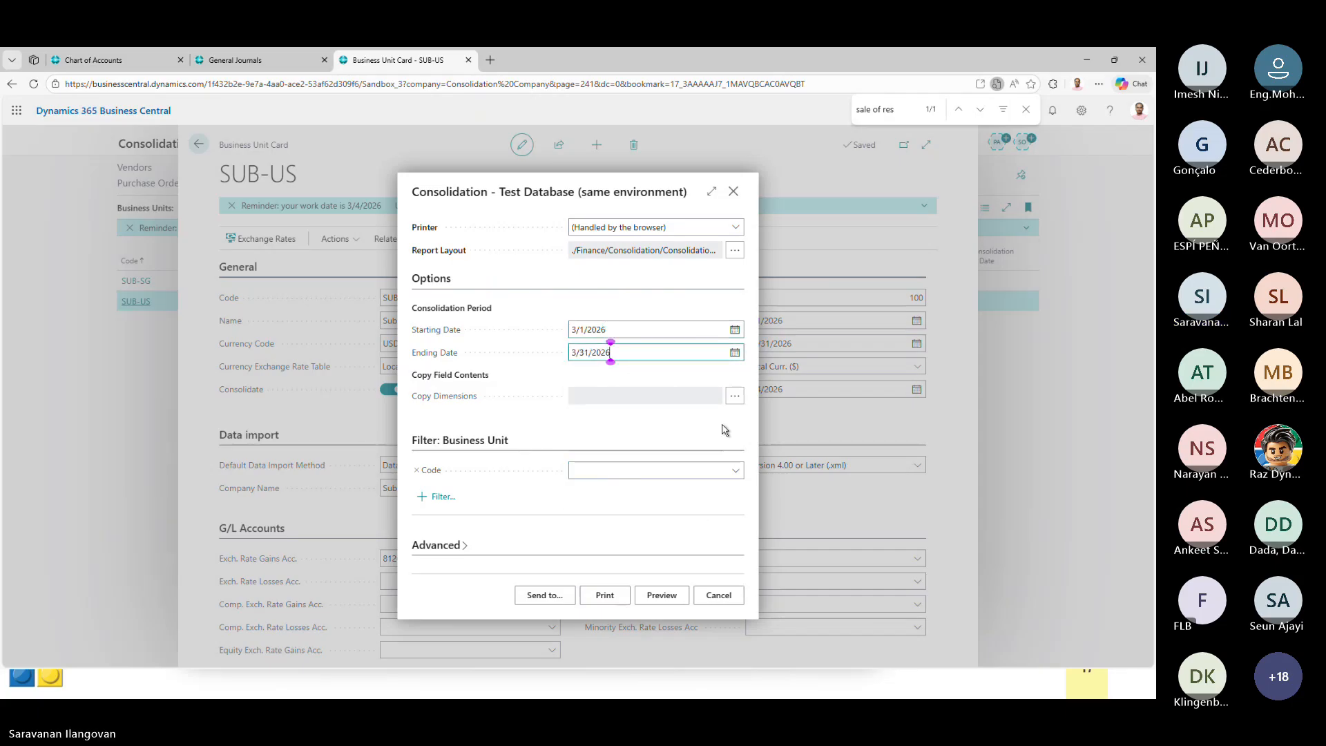
{"action": "left_click", "coordinate": [737, 471]}
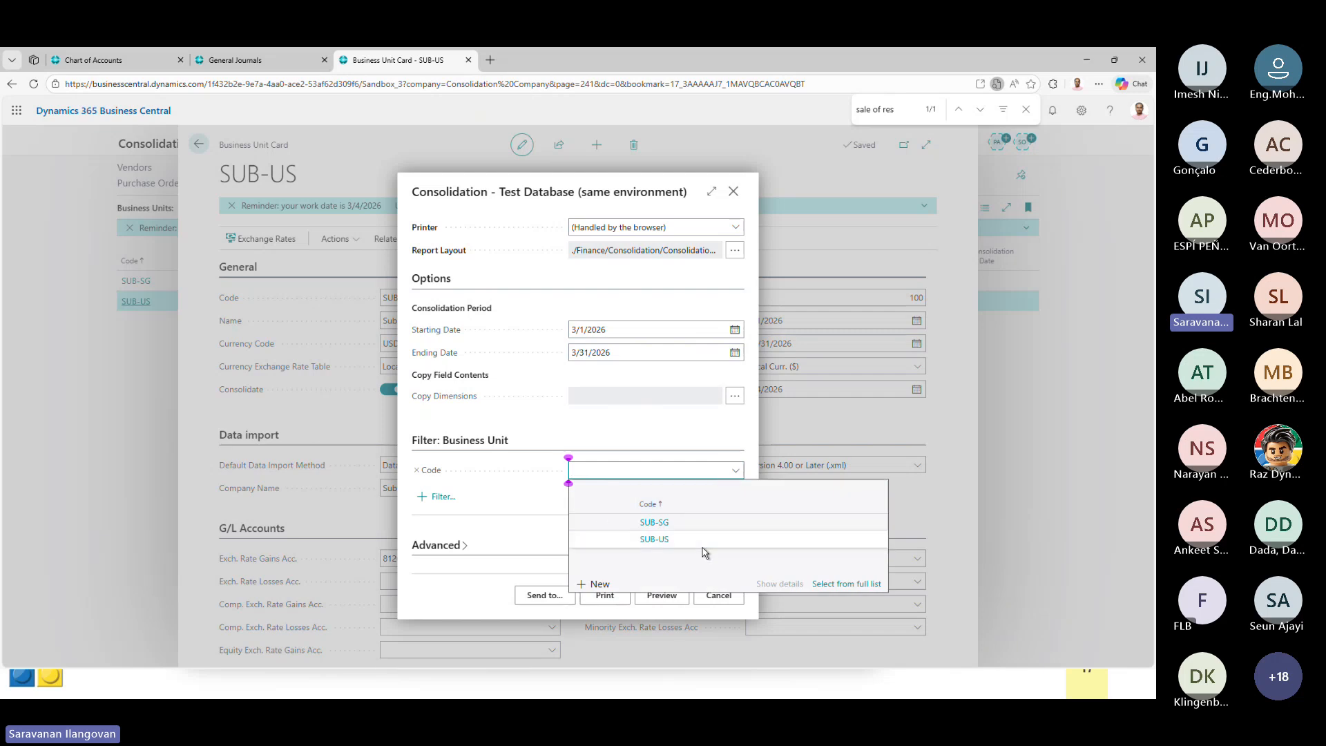
{"action": "left_click", "coordinate": [688, 541]}
{"action": "left_click", "coordinate": [660, 595]}
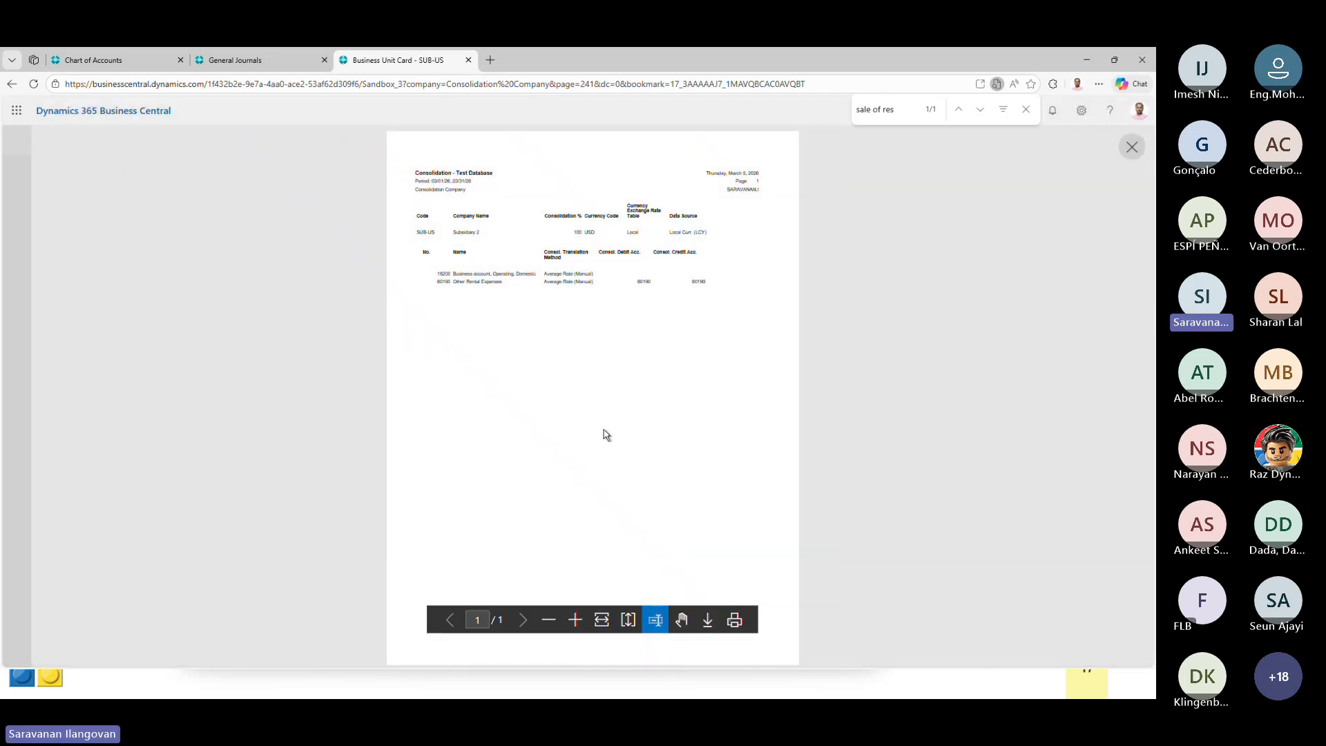
- Examine the SUB-US account mapping for accounts 18200 and 60190 at page width, then close the test report
{"action": "left_click", "coordinate": [602, 619]}
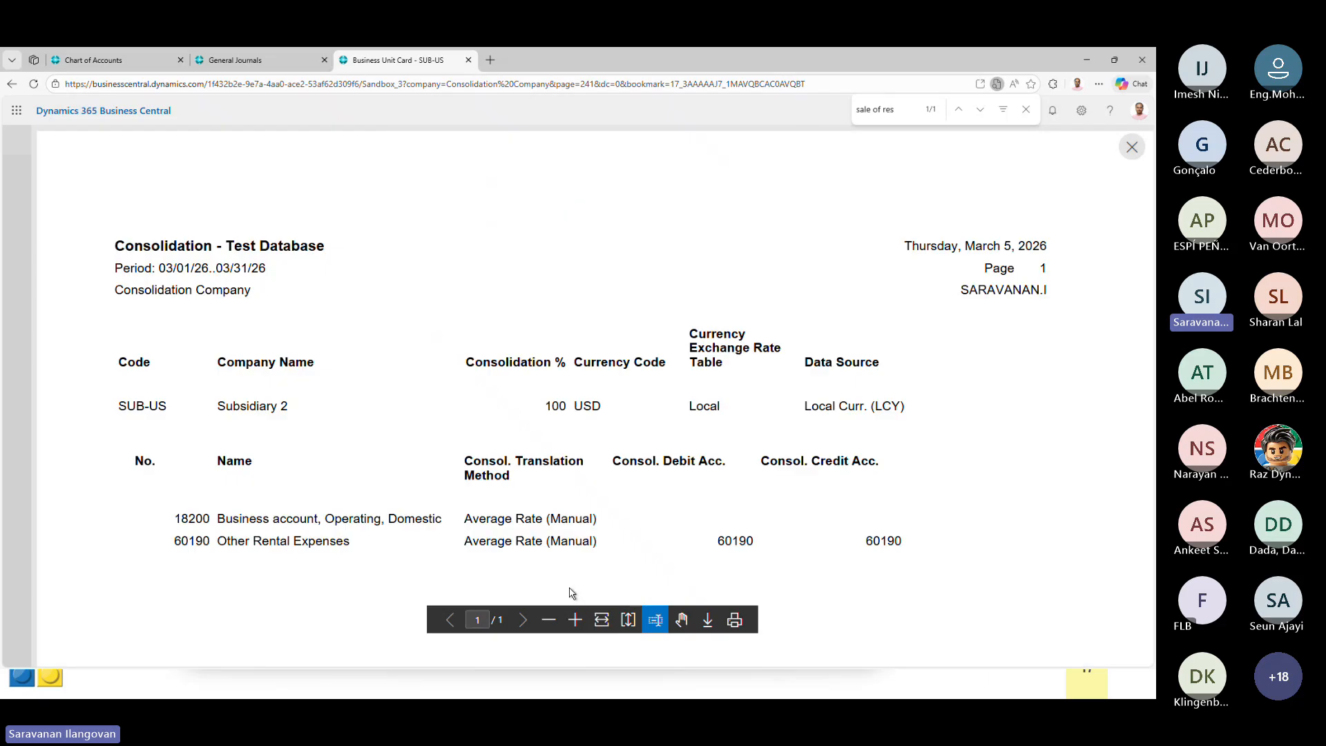
{"action": "left_click_drag", "start_coordinate": [218, 518], "coordinate": [444, 515]}
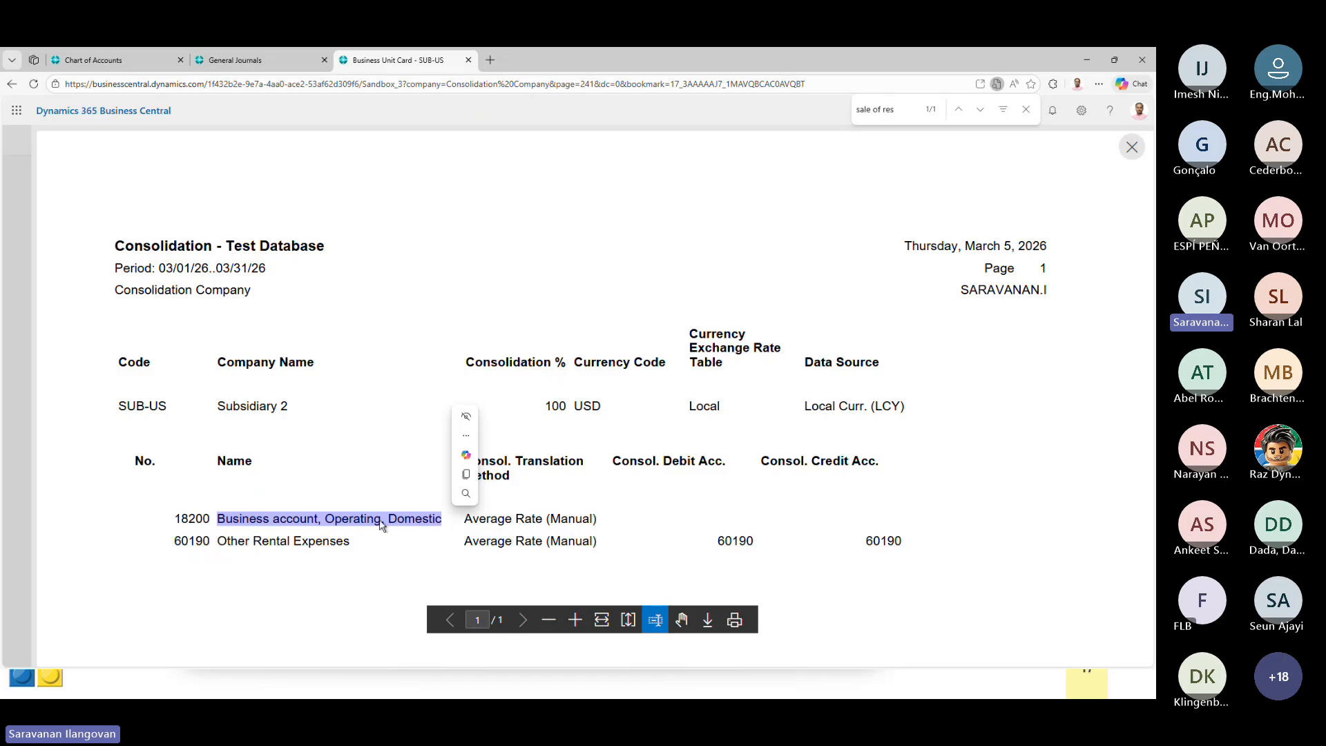
{"action": "left_click", "coordinate": [209, 519]}
{"action": "left_click_drag", "start_coordinate": [209, 519], "coordinate": [175, 521]}
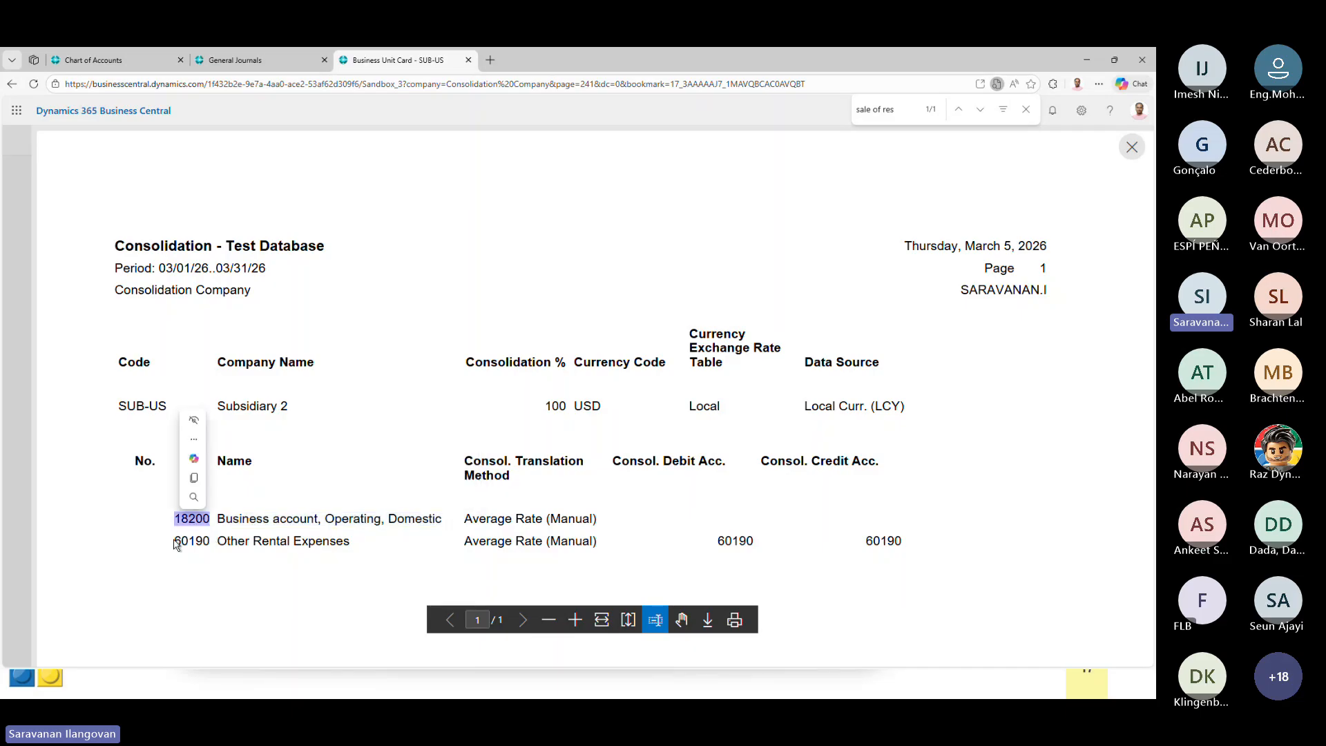
{"action": "left_click", "coordinate": [177, 541]}
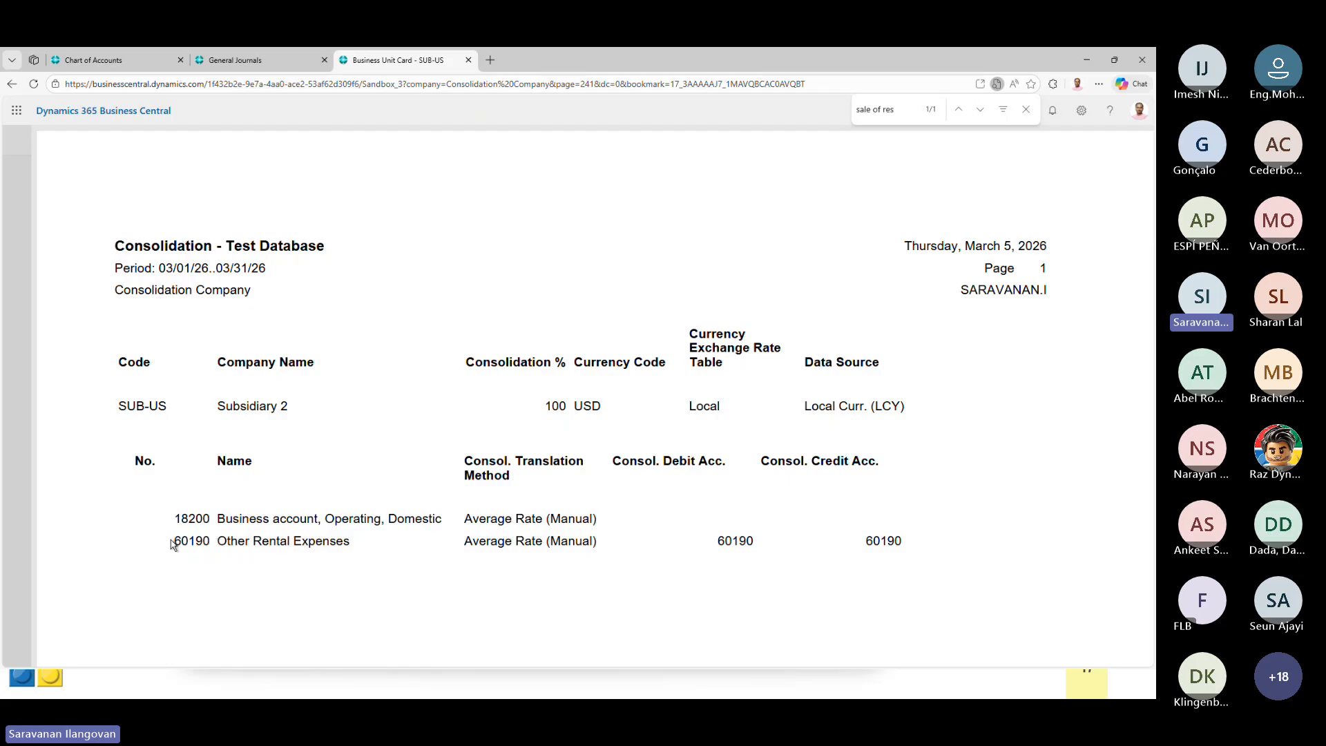
{"action": "left_click", "coordinate": [1133, 148]}
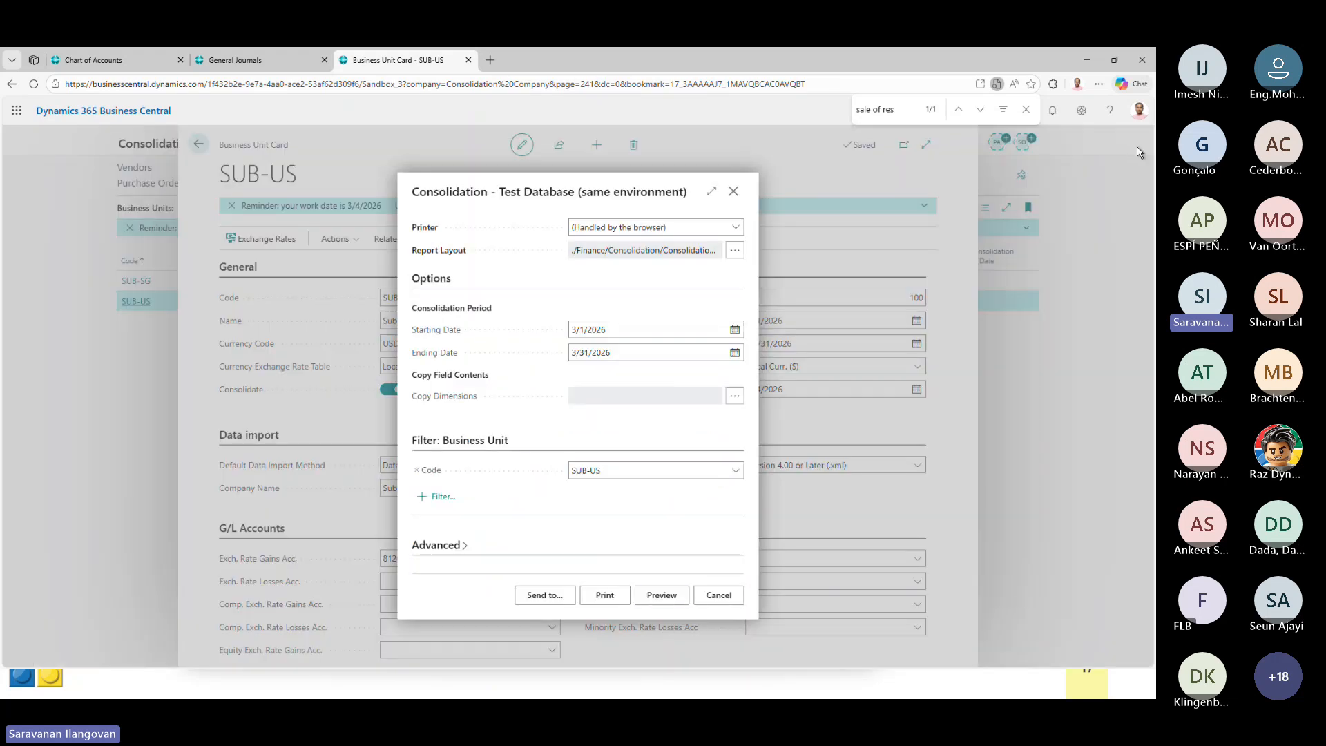
{"action": "left_click", "coordinate": [734, 193]}
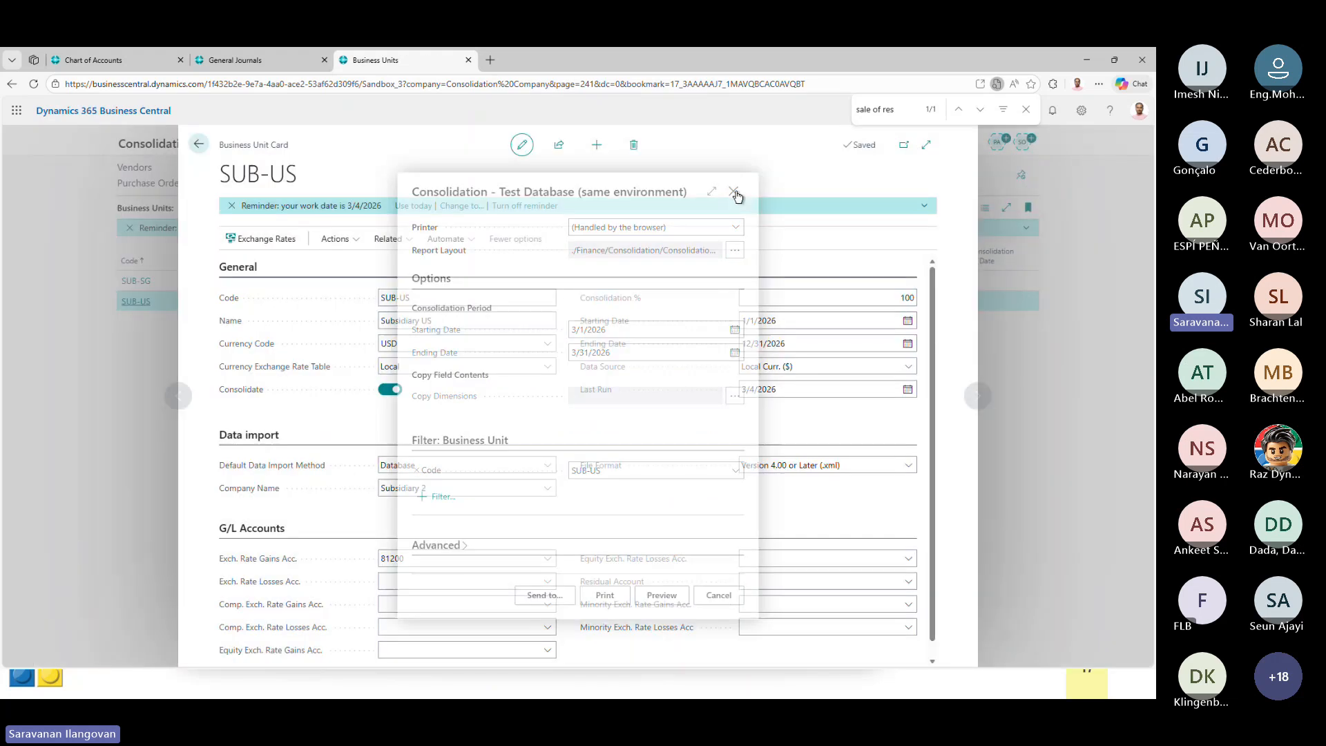
- Run the same-environment consolidation for business unit SUB-US over 3/1/2026 through 3/31/2026 with document number CONSO/03/002 and confirm it
{"action": "left_click", "coordinate": [335, 239]}
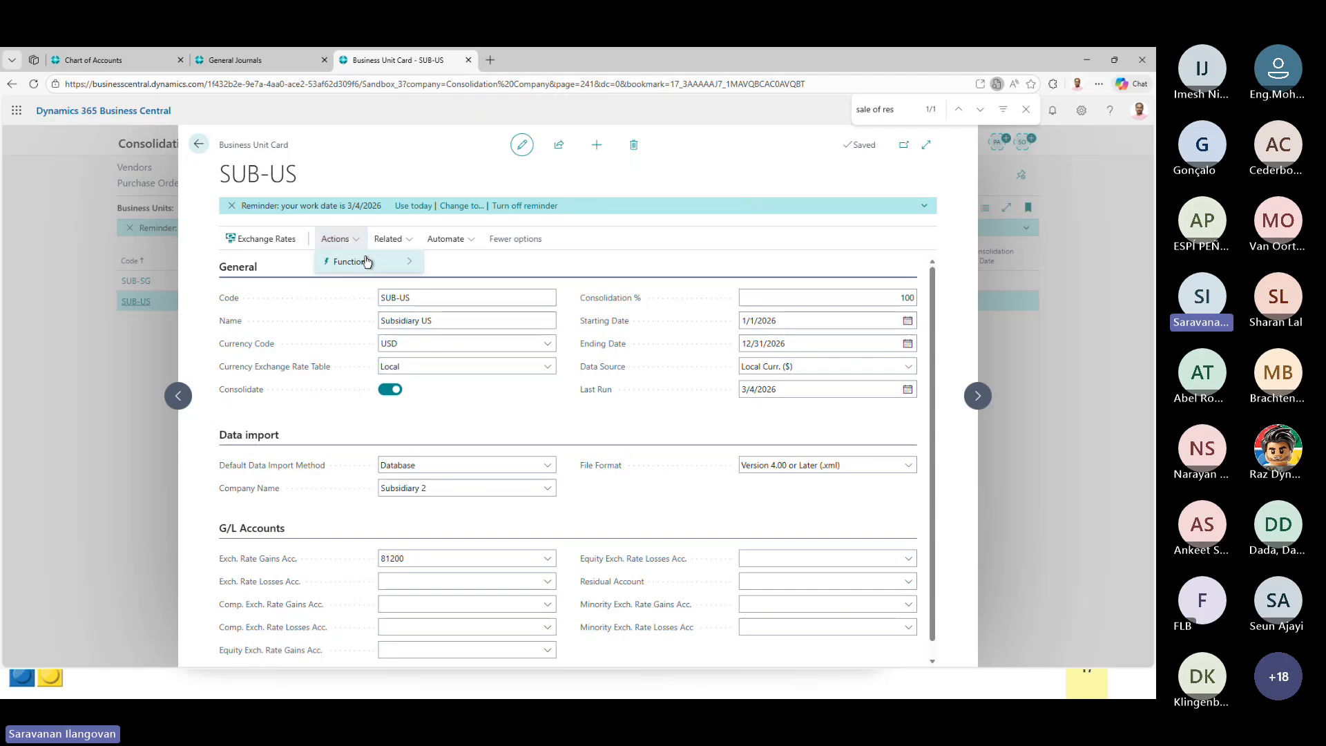
{"action": "mouse_move", "coordinate": [349, 261]}
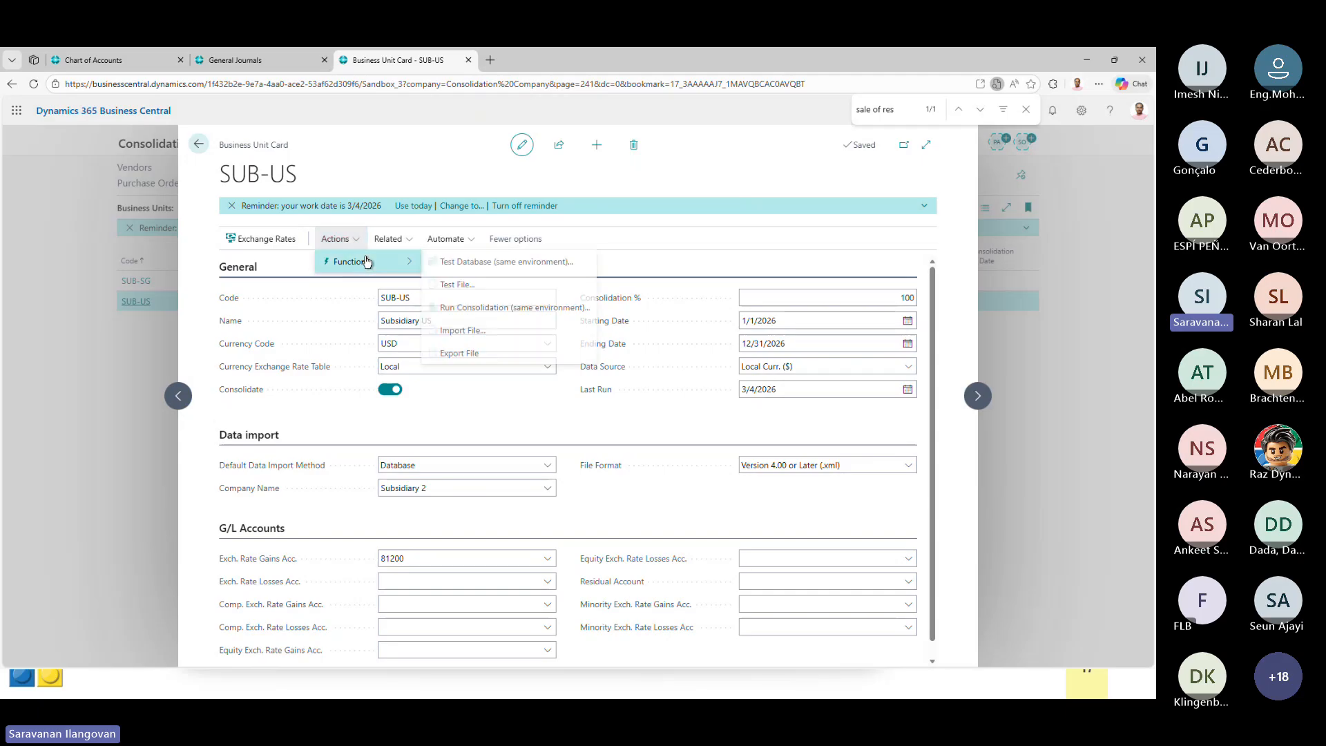
{"action": "left_click", "coordinate": [487, 308]}
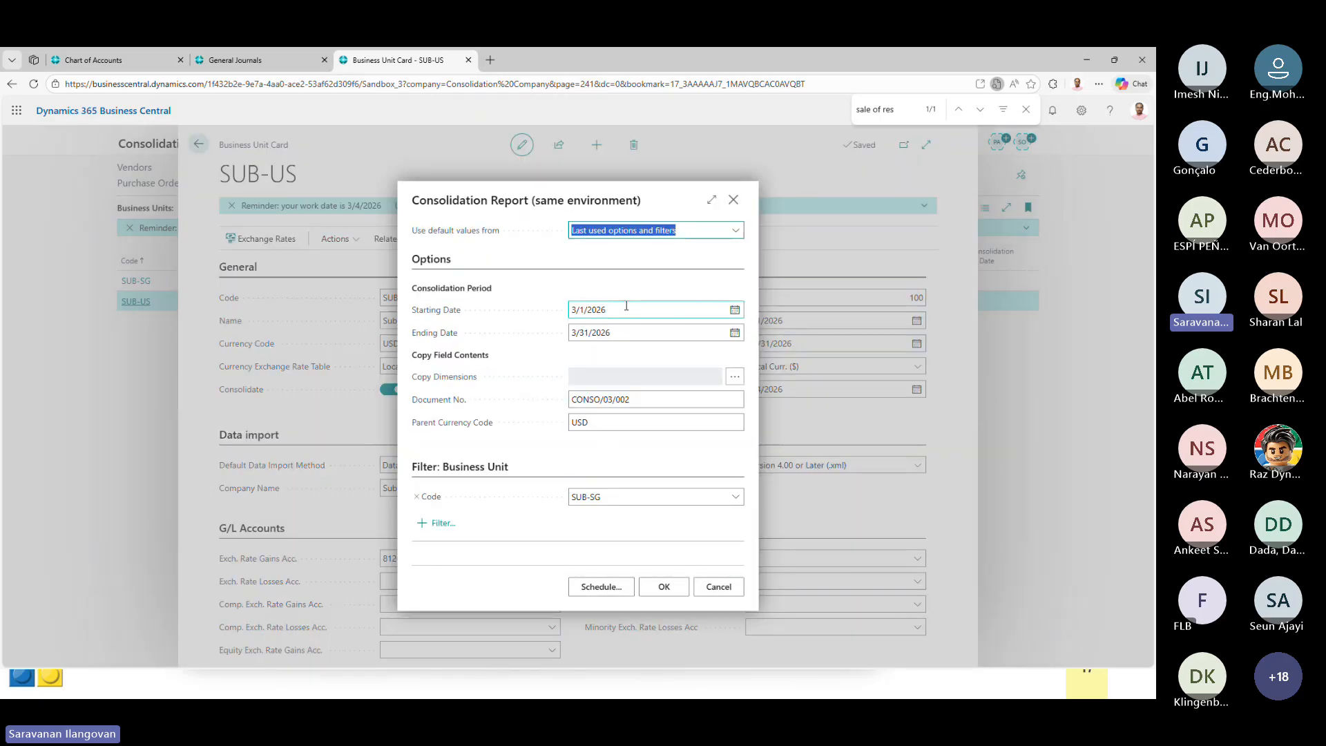
{"action": "left_click", "coordinate": [735, 497]}
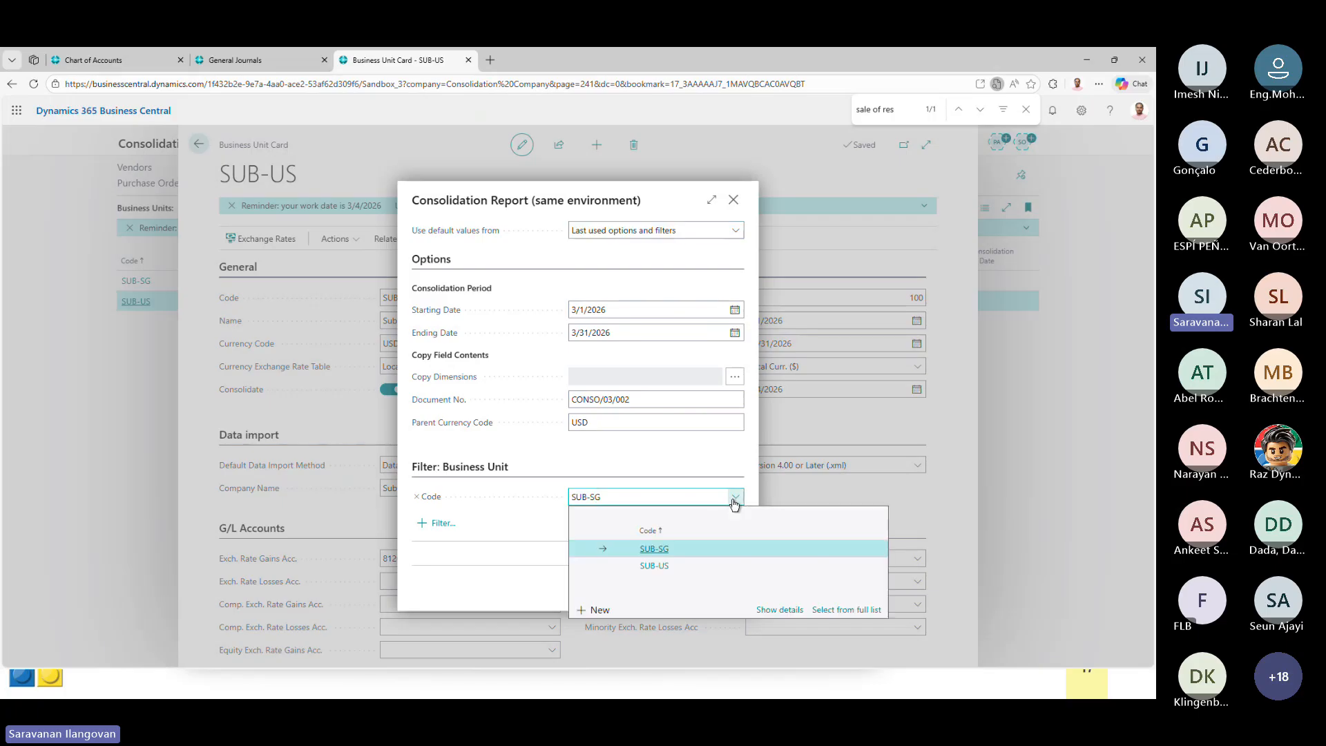
{"action": "left_click", "coordinate": [672, 568]}
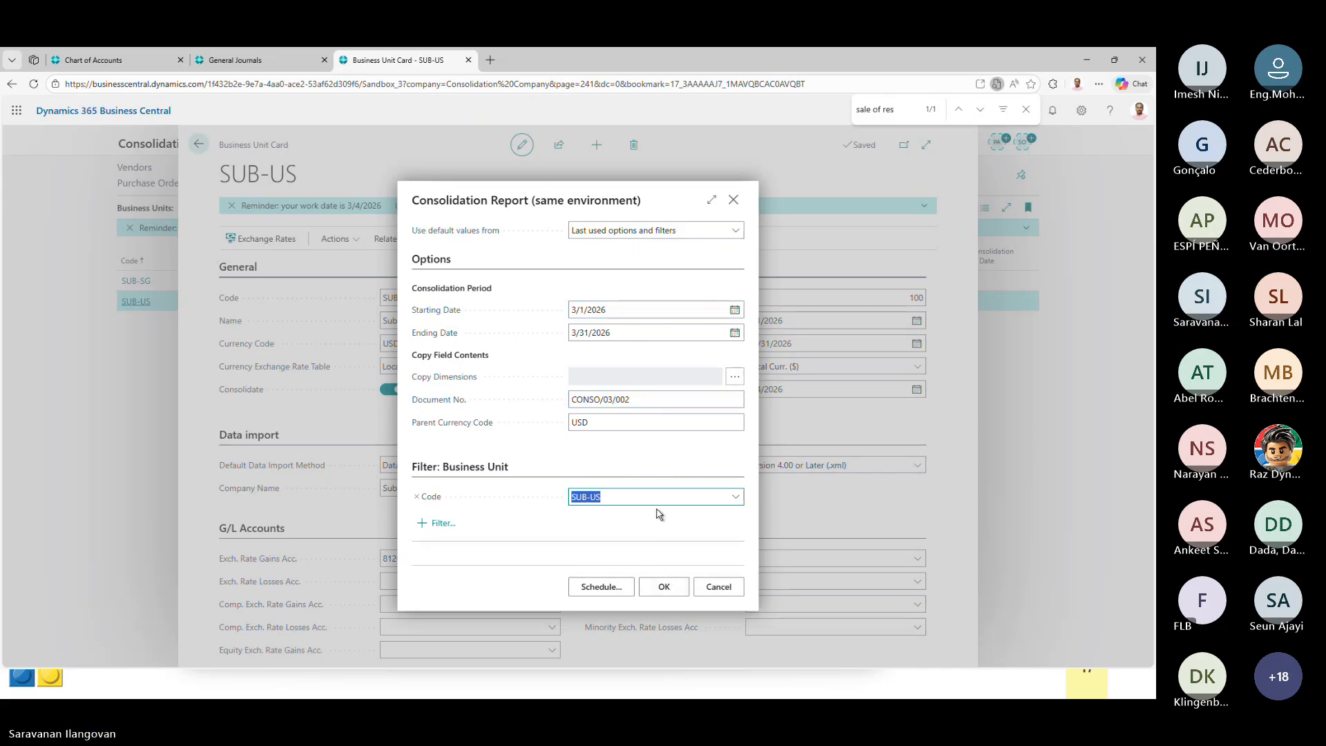
{"action": "left_click", "coordinate": [664, 586]}
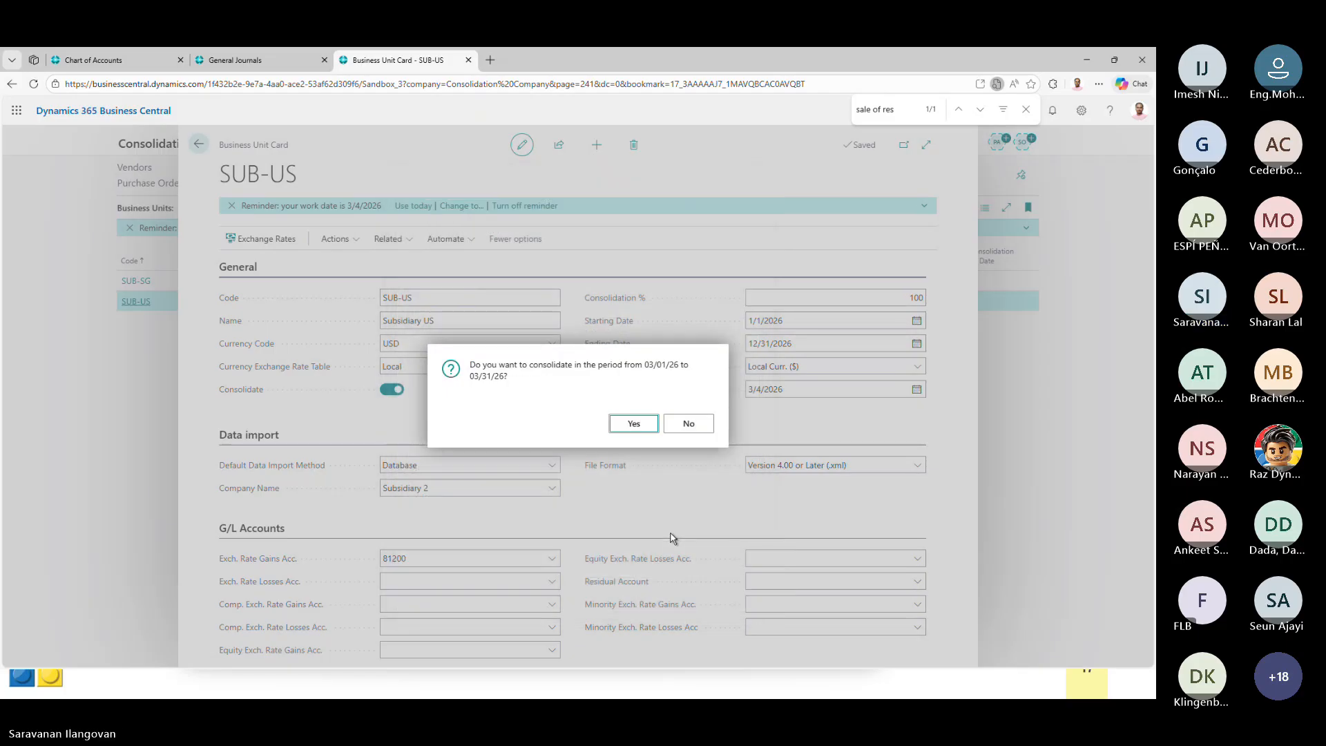
{"action": "left_click", "coordinate": [632, 424]}
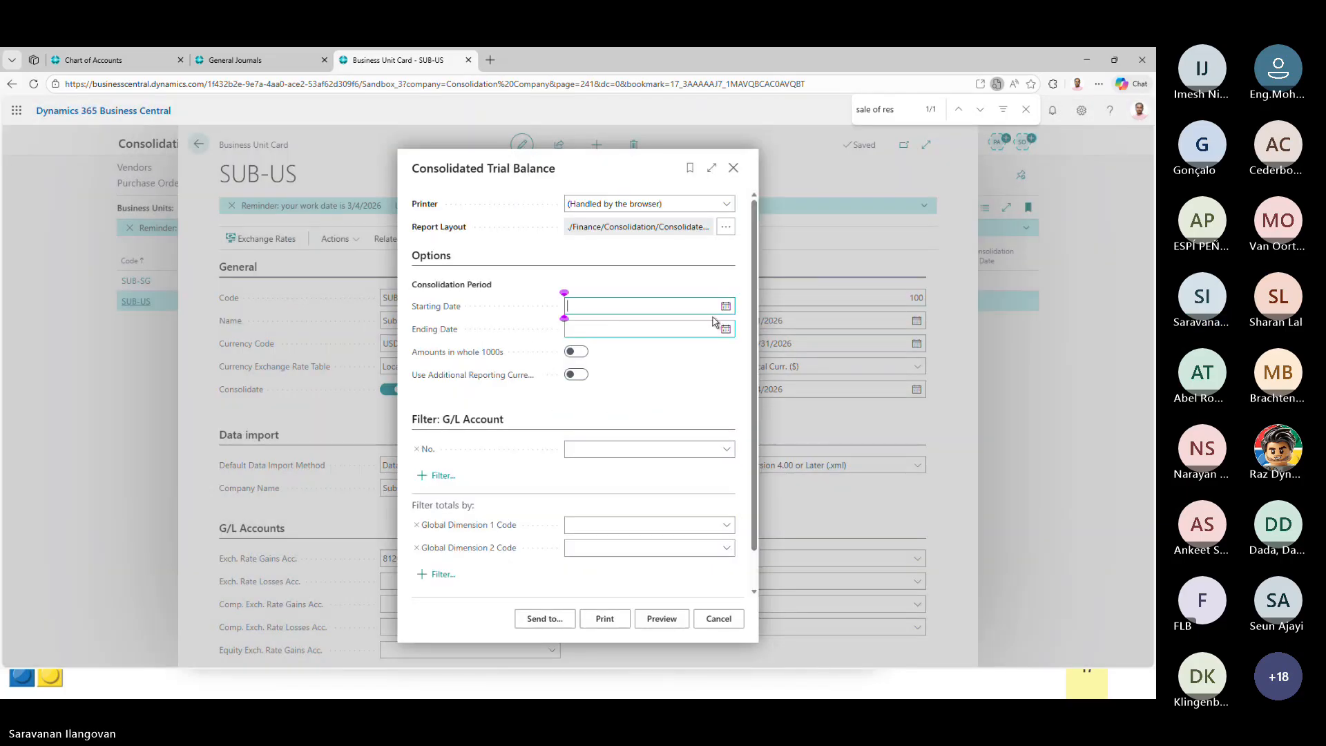
- Set the Consolidated Trial Balance period to 3/1/2026 through 3/31/2026 after the SUB-US run and preview the report
{"action": "left_click", "coordinate": [725, 306]}
{"action": "left_click", "coordinate": [577, 365]}
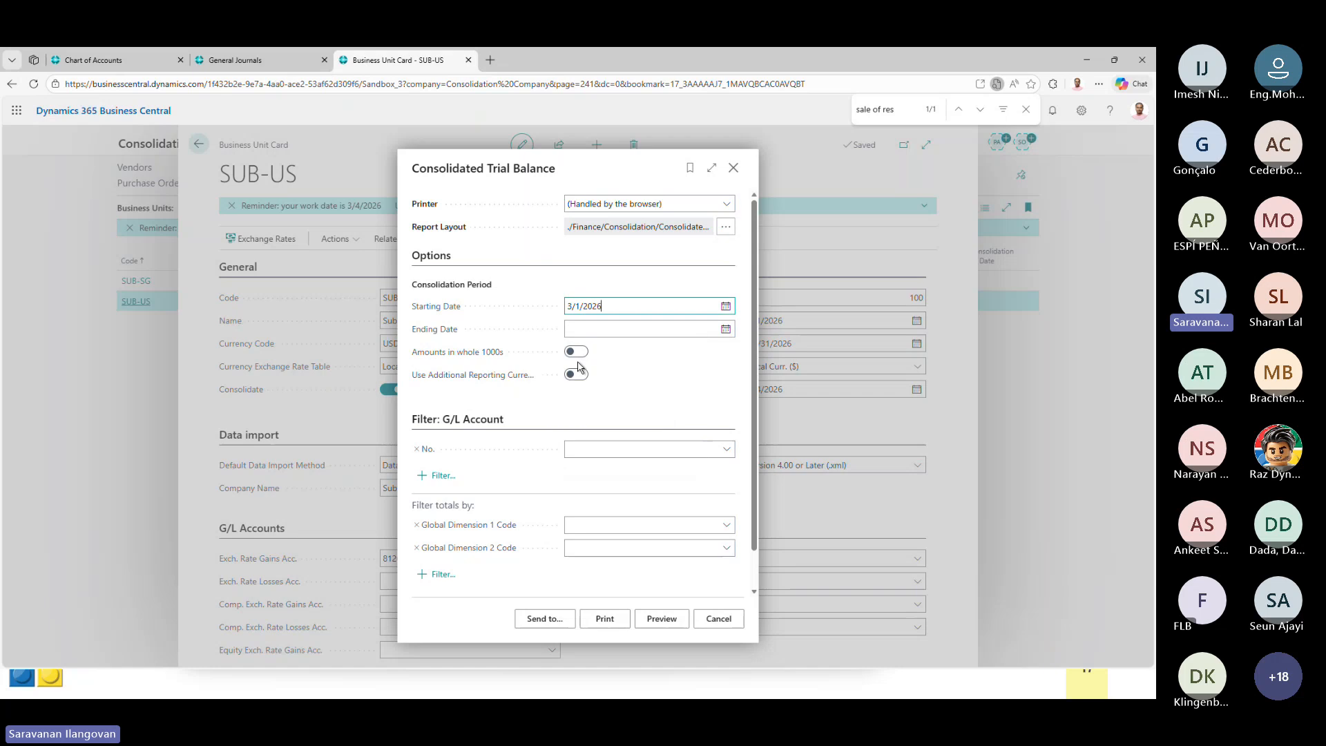
{"action": "left_click", "coordinate": [726, 329]}
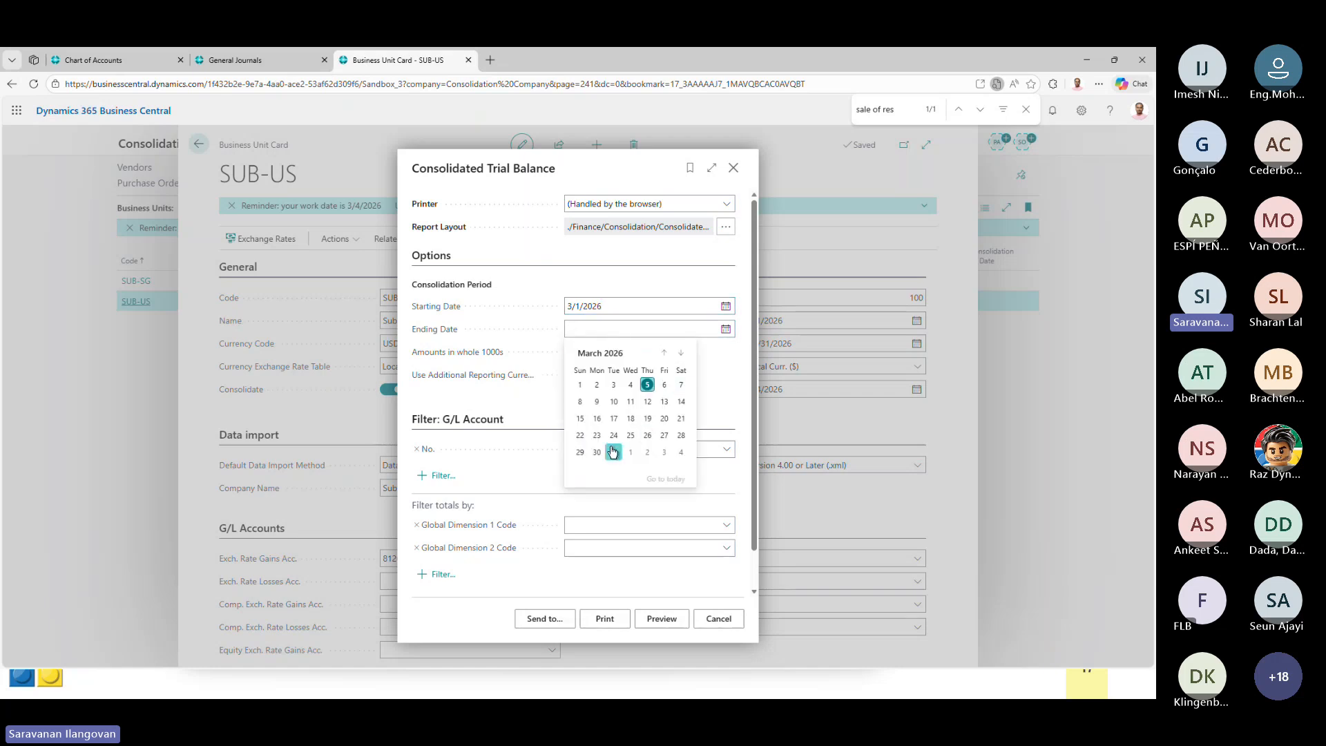
{"action": "left_click", "coordinate": [612, 451]}
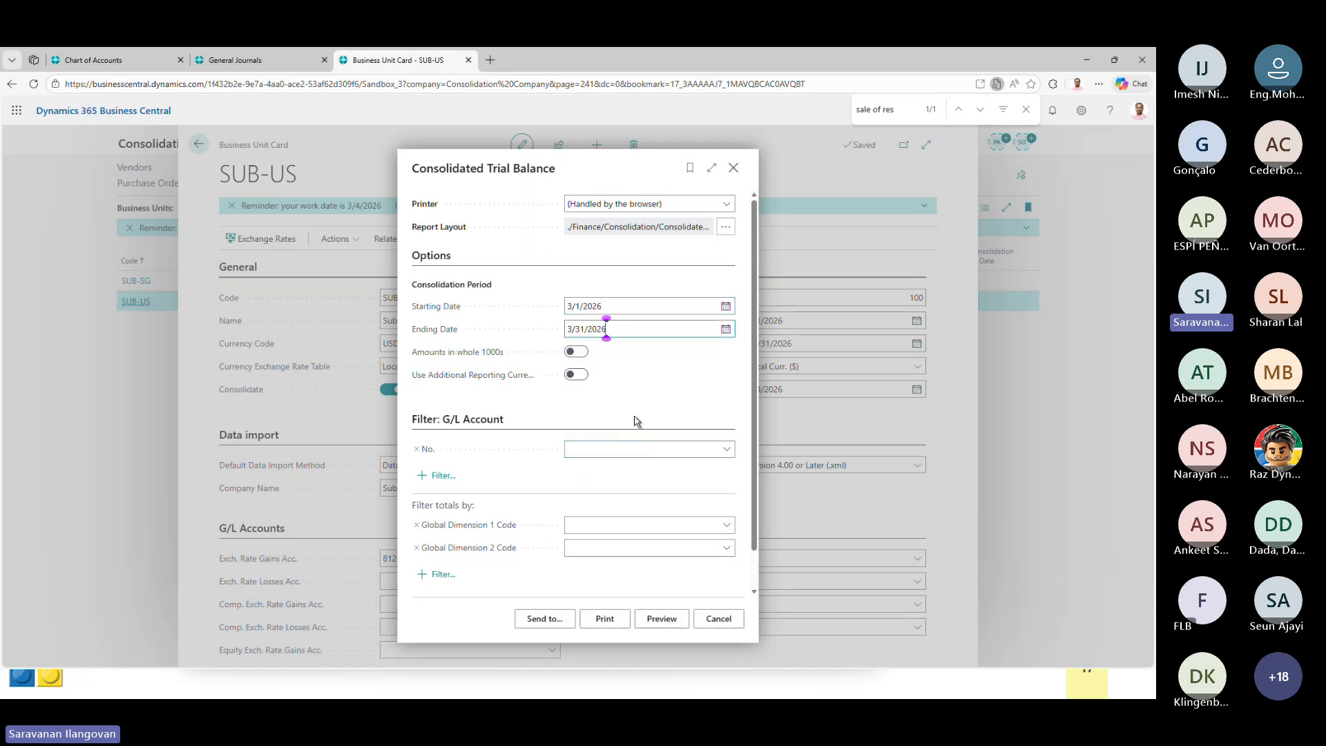
{"action": "left_click", "coordinate": [660, 619]}
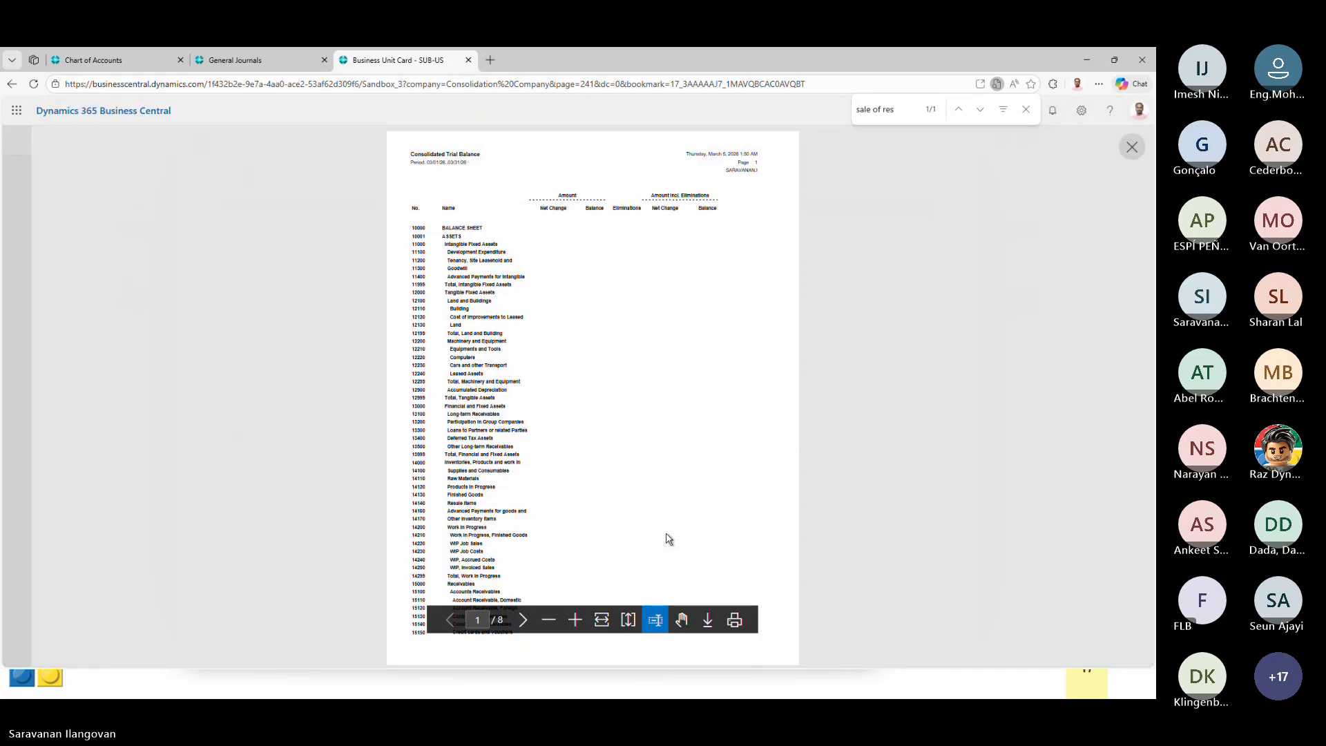
- Review the SUB-SG and SUB-US amounts for account 18200 in the new Consolidated Trial Balance at page width
{"action": "scroll", "coordinate": [600, 456], "scroll_direction": "down", "scroll_amount": 5}
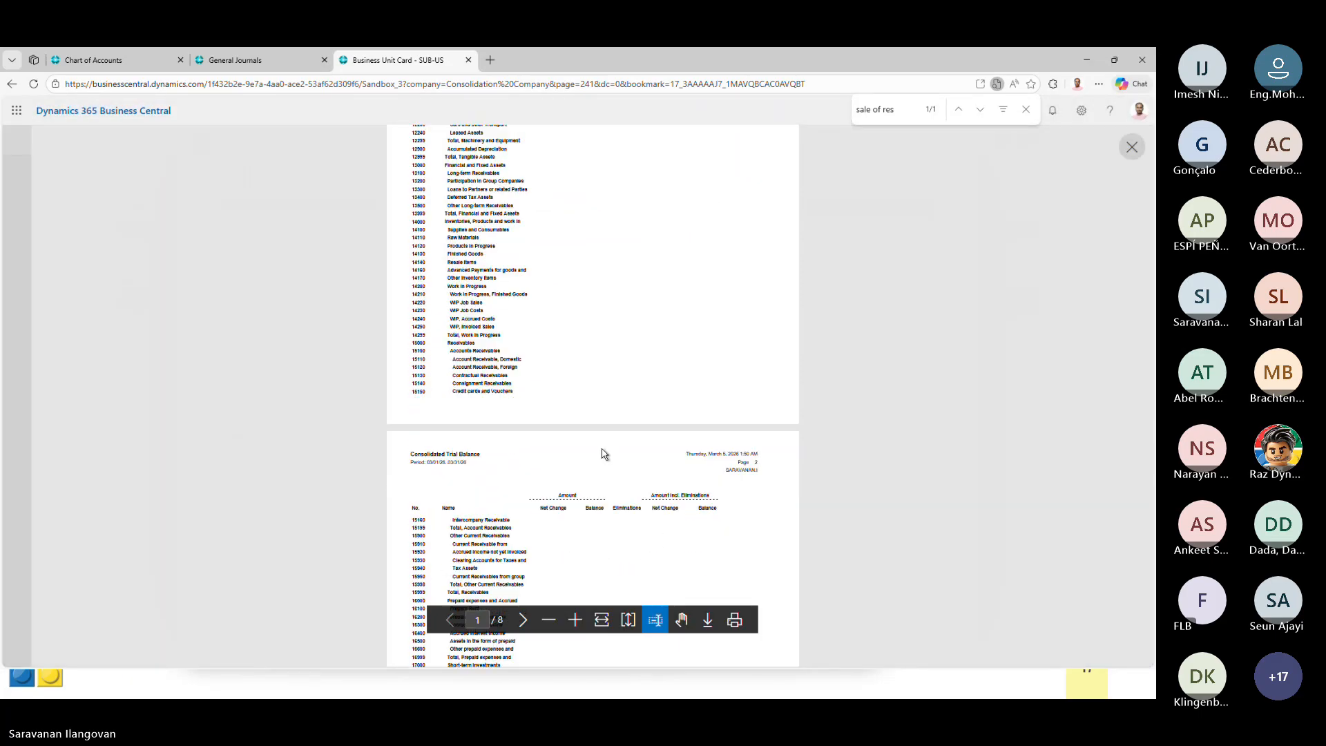
{"action": "left_click", "coordinate": [602, 620]}
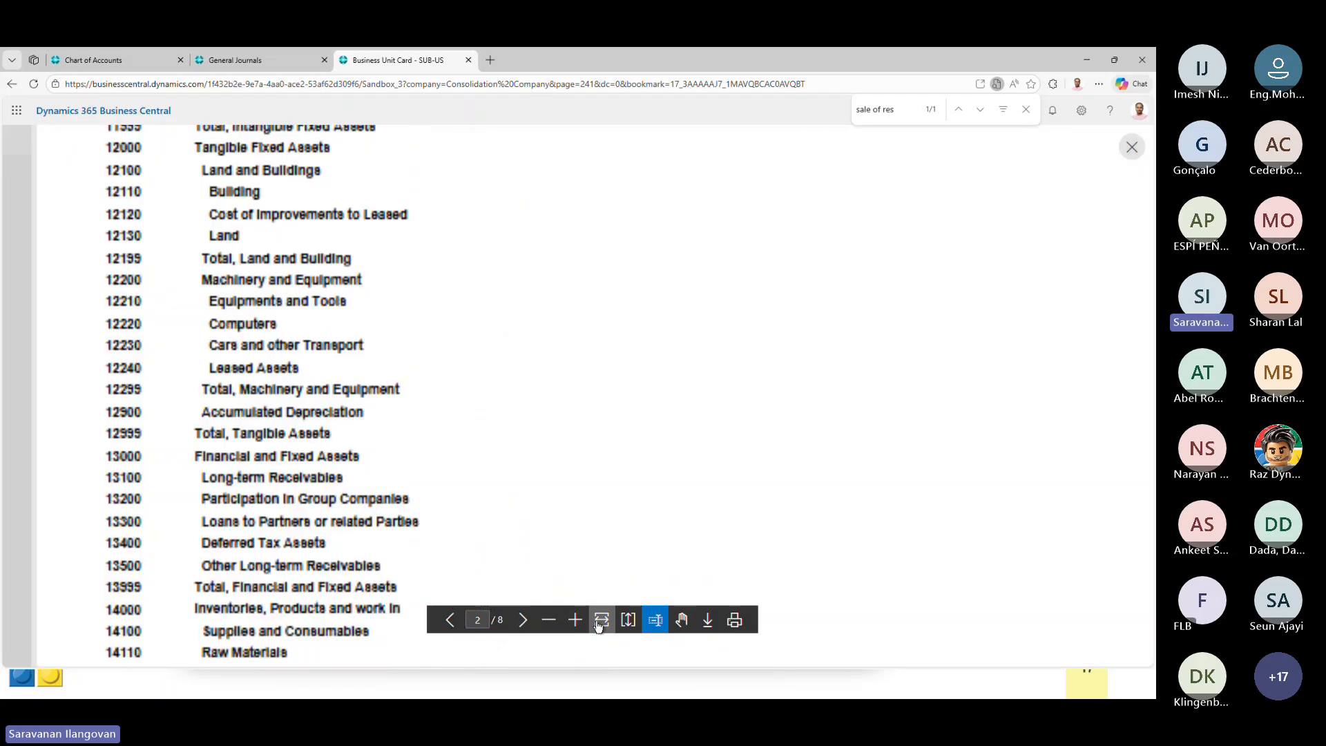
{"action": "scroll", "coordinate": [564, 504], "scroll_direction": "down", "scroll_amount": 15}
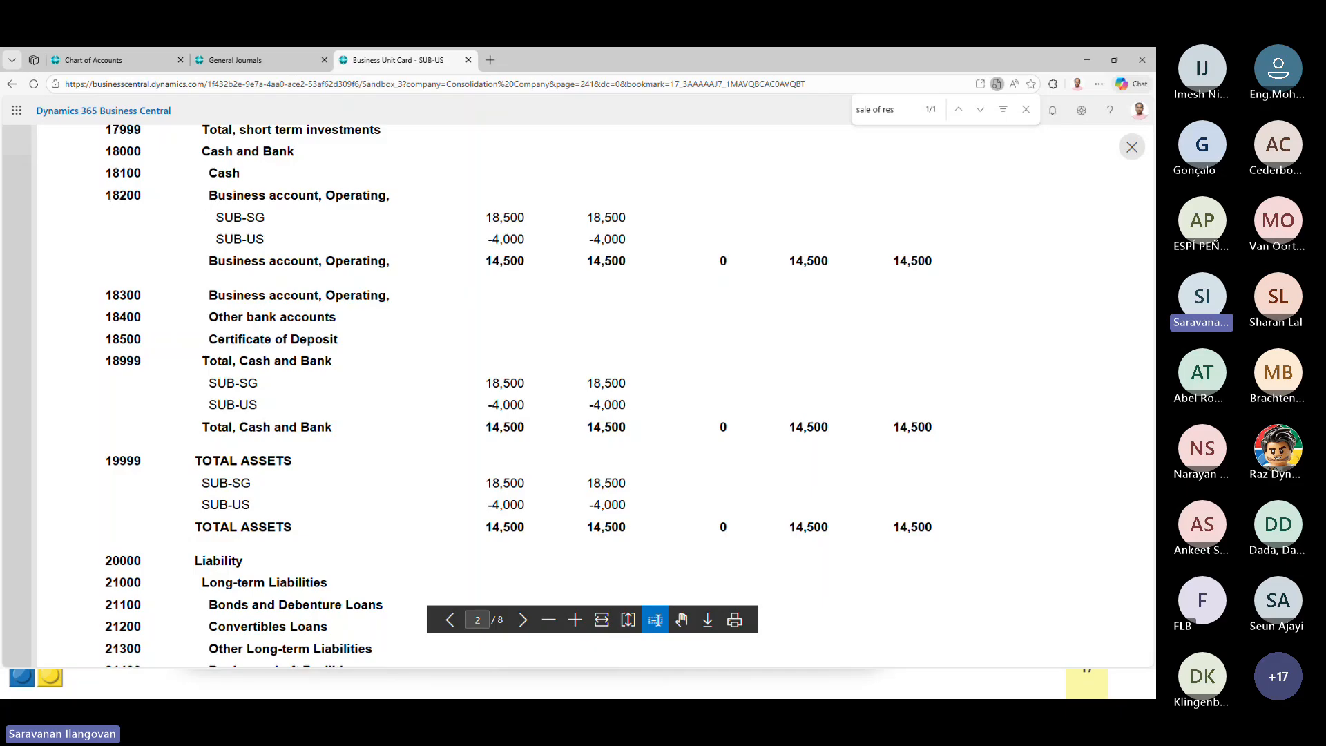
{"action": "left_click_drag", "start_coordinate": [105, 197], "coordinate": [394, 199]}
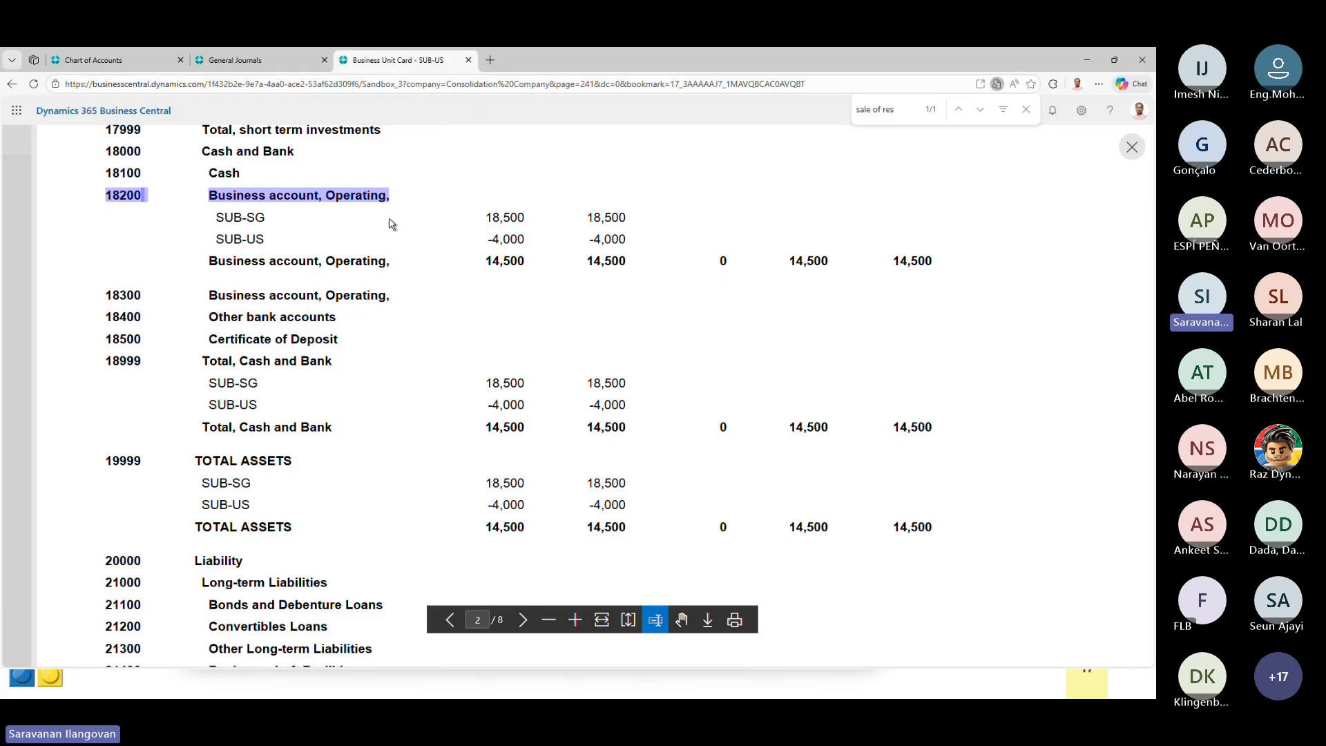
- Check the SUB-US amount for account 18200 against the subsidiary's general ledger entries for account 60190, then return to the trial balance
{"action": "left_click_drag", "start_coordinate": [494, 239], "coordinate": [537, 247]}
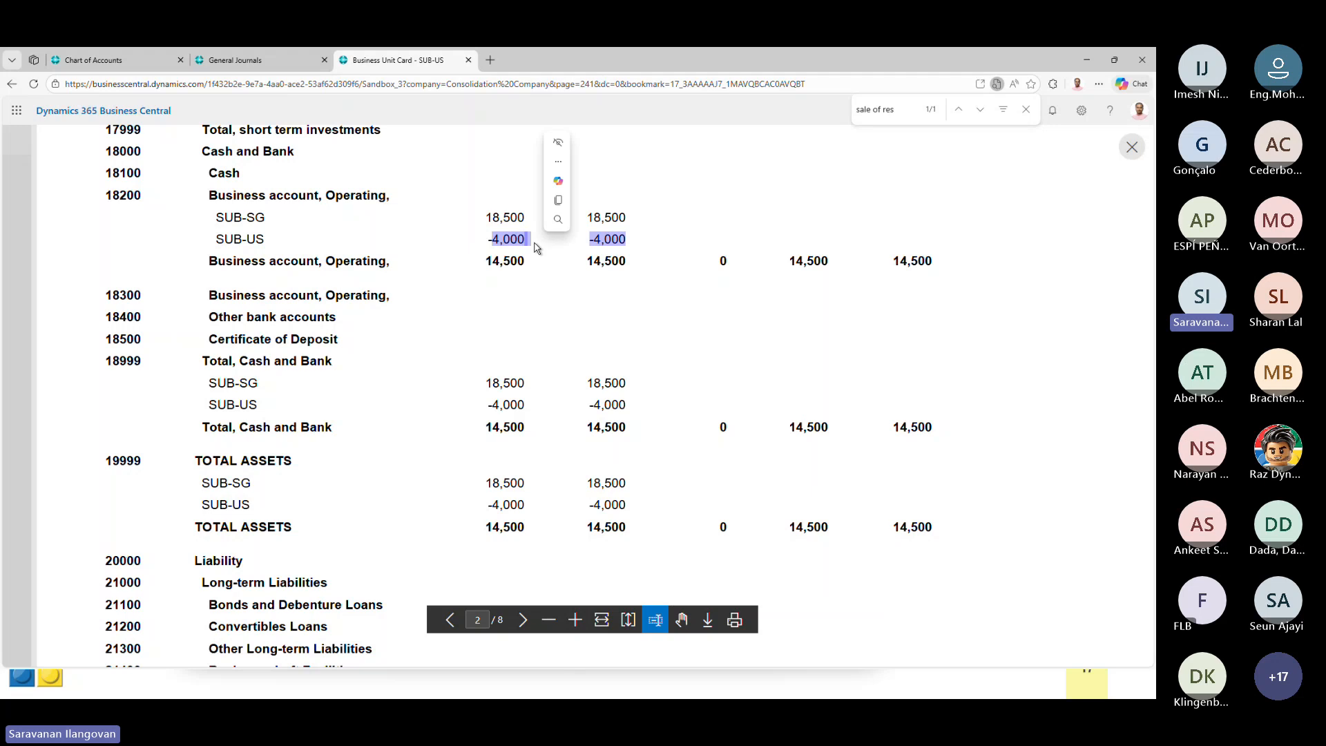
{"action": "left_click", "coordinate": [268, 63]}
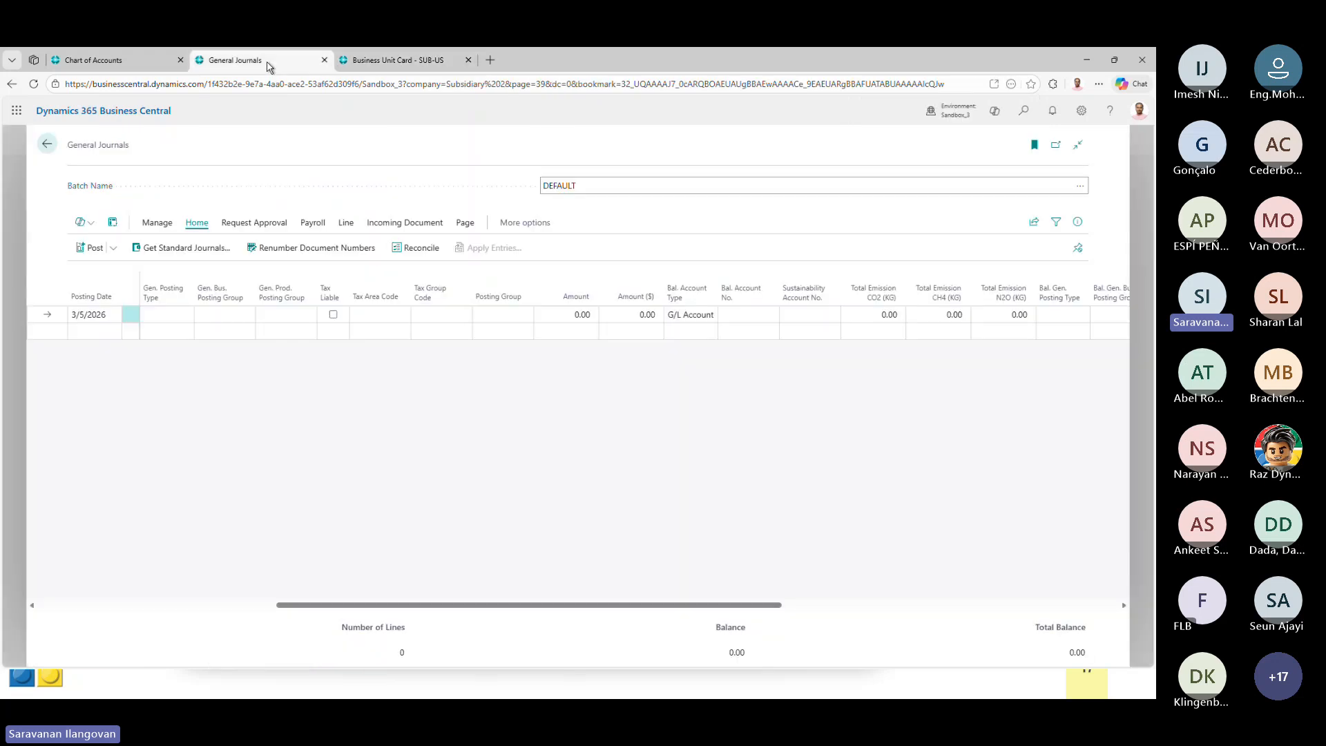
{"action": "left_click", "coordinate": [47, 144]}
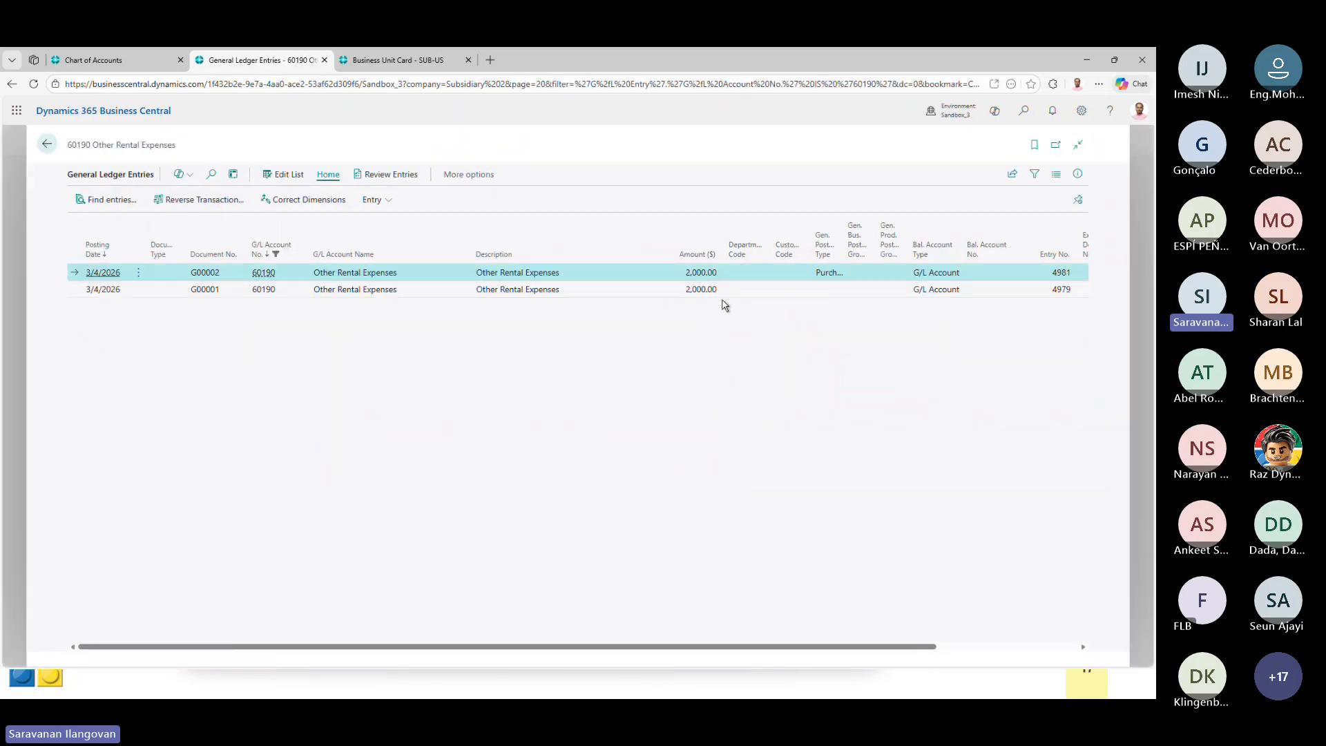
{"action": "left_click", "coordinate": [382, 62]}
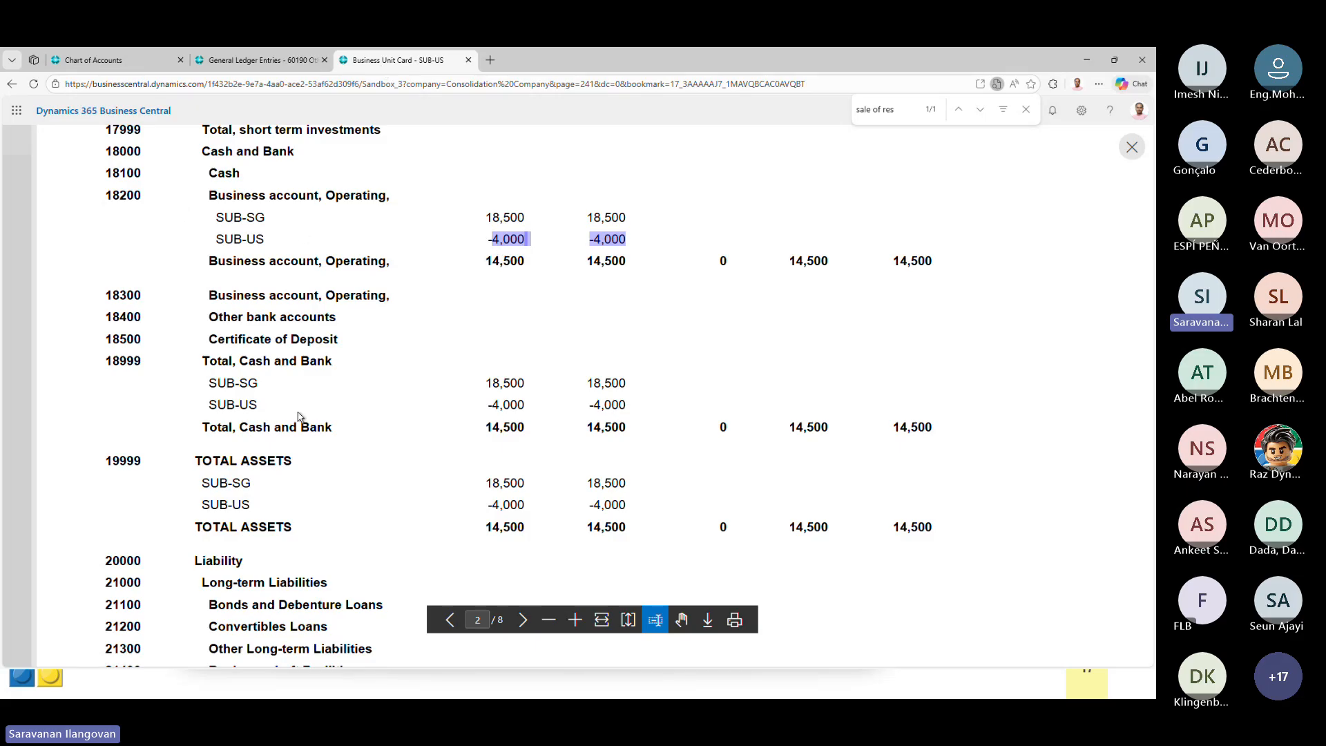
- Examine the income section of the Consolidated Trial Balance, focusing on the SUB-SG amounts for account 40210 Sale of Resources
{"action": "scroll", "coordinate": [313, 470], "scroll_direction": "down", "scroll_amount": 15}
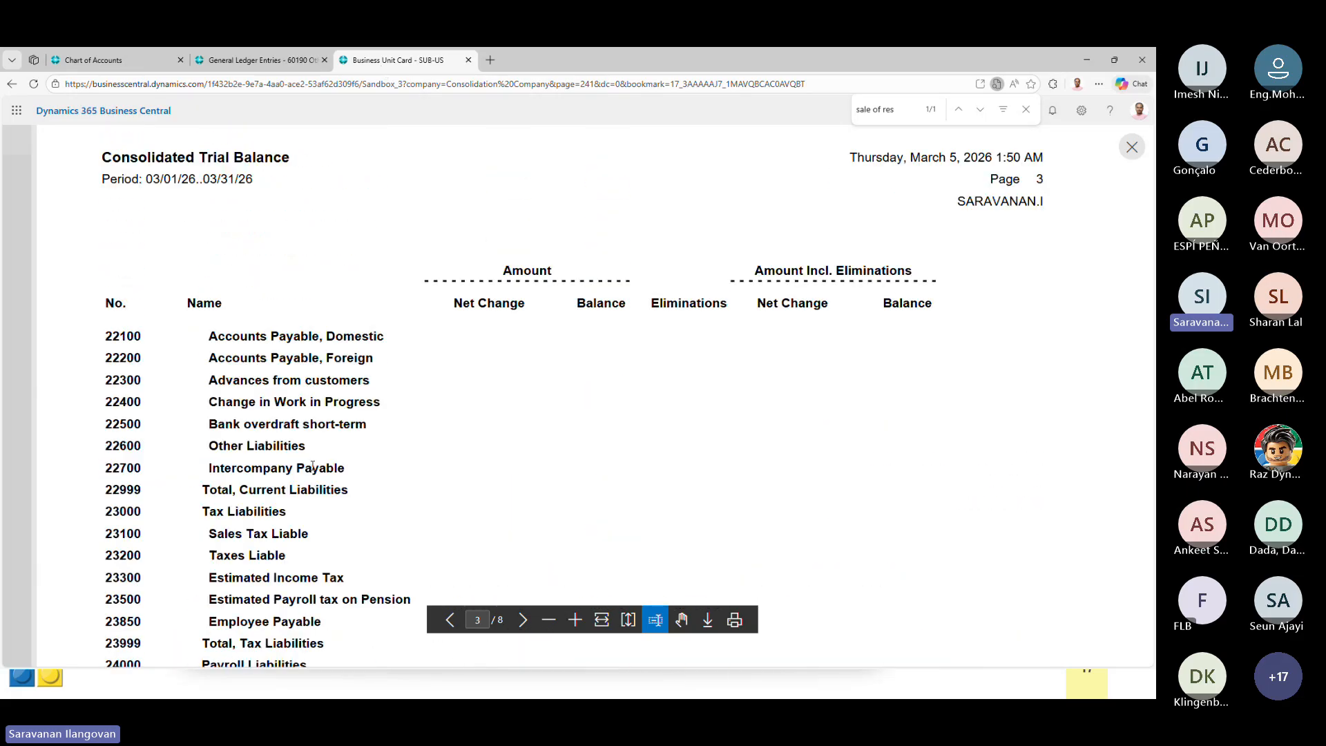
{"action": "scroll", "coordinate": [313, 470], "scroll_direction": "down", "scroll_amount": 15}
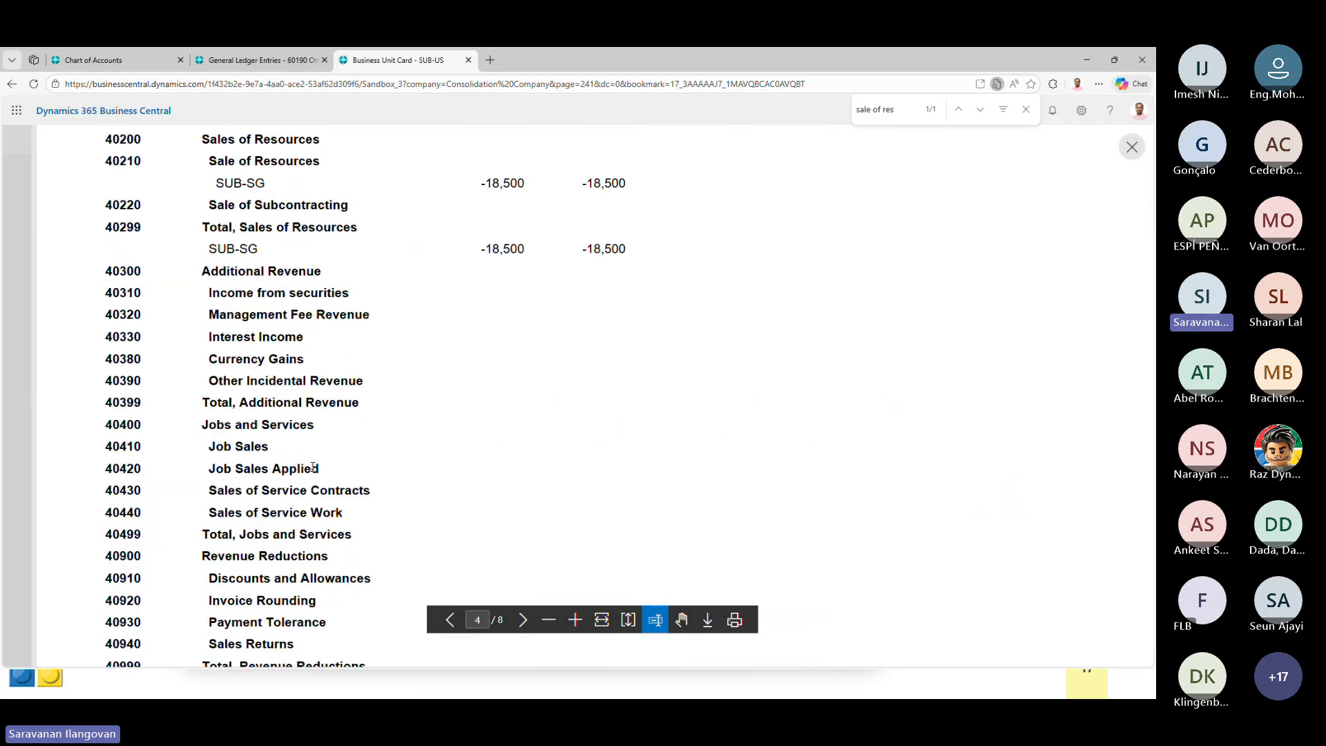
{"action": "scroll", "coordinate": [312, 468], "scroll_direction": "down", "scroll_amount": 1}
{"action": "scroll", "coordinate": [312, 468], "scroll_direction": "up", "scroll_amount": 2}
{"action": "scroll", "coordinate": [312, 469], "scroll_direction": "down", "scroll_amount": 8}
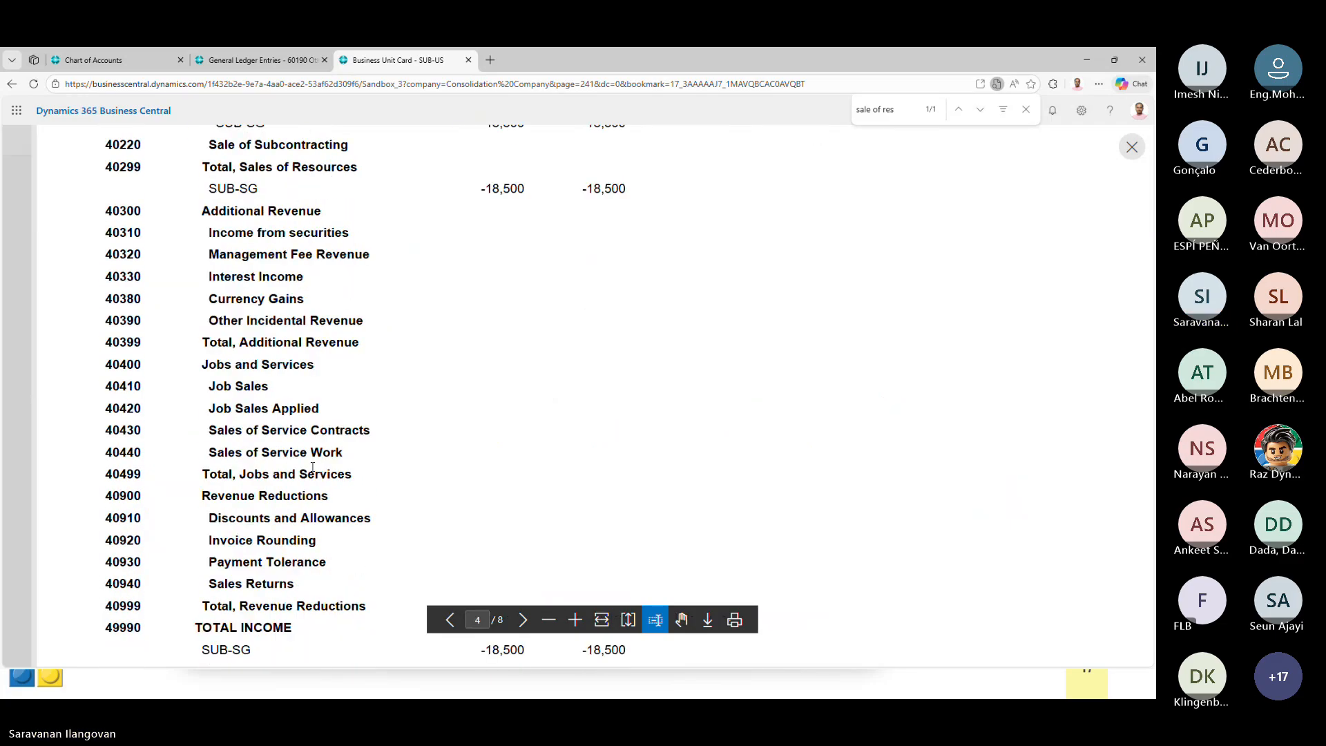
{"action": "scroll", "coordinate": [308, 428], "scroll_direction": "up", "scroll_amount": 3}
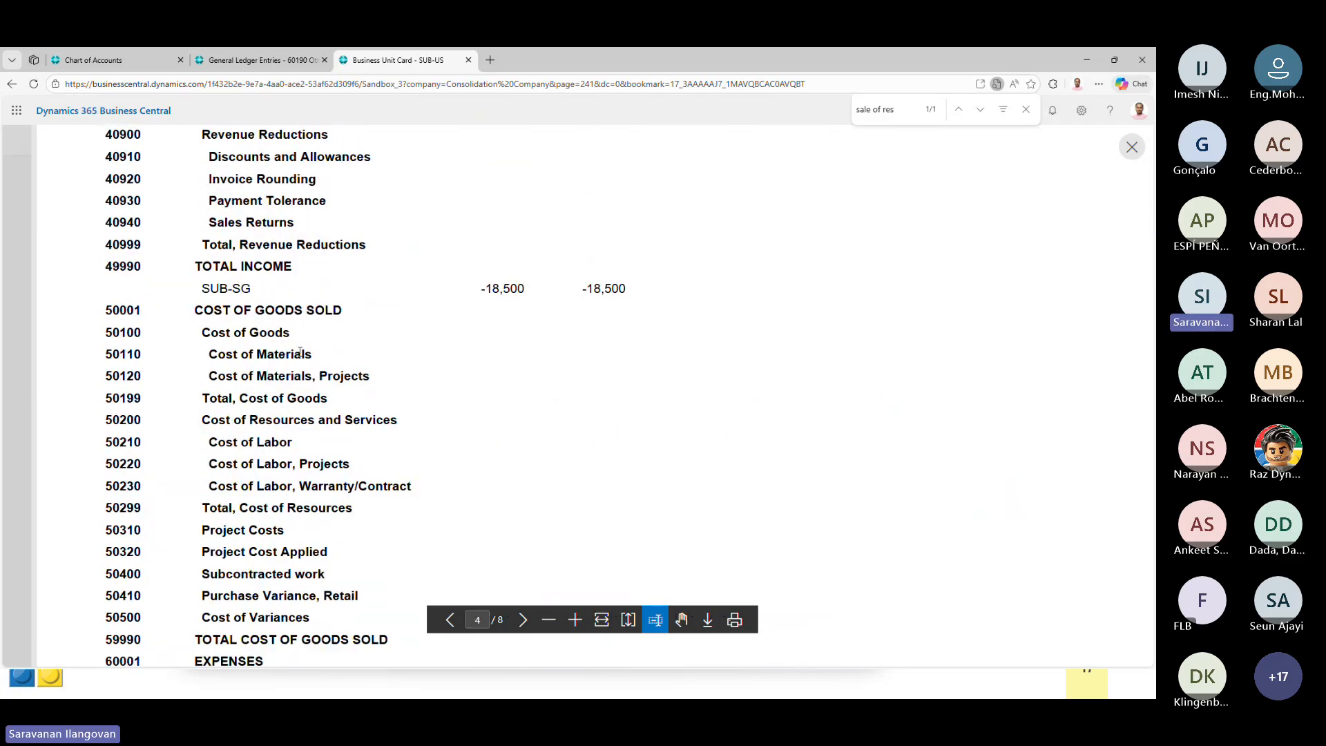
{"action": "scroll", "coordinate": [300, 352], "scroll_direction": "up", "scroll_amount": 15}
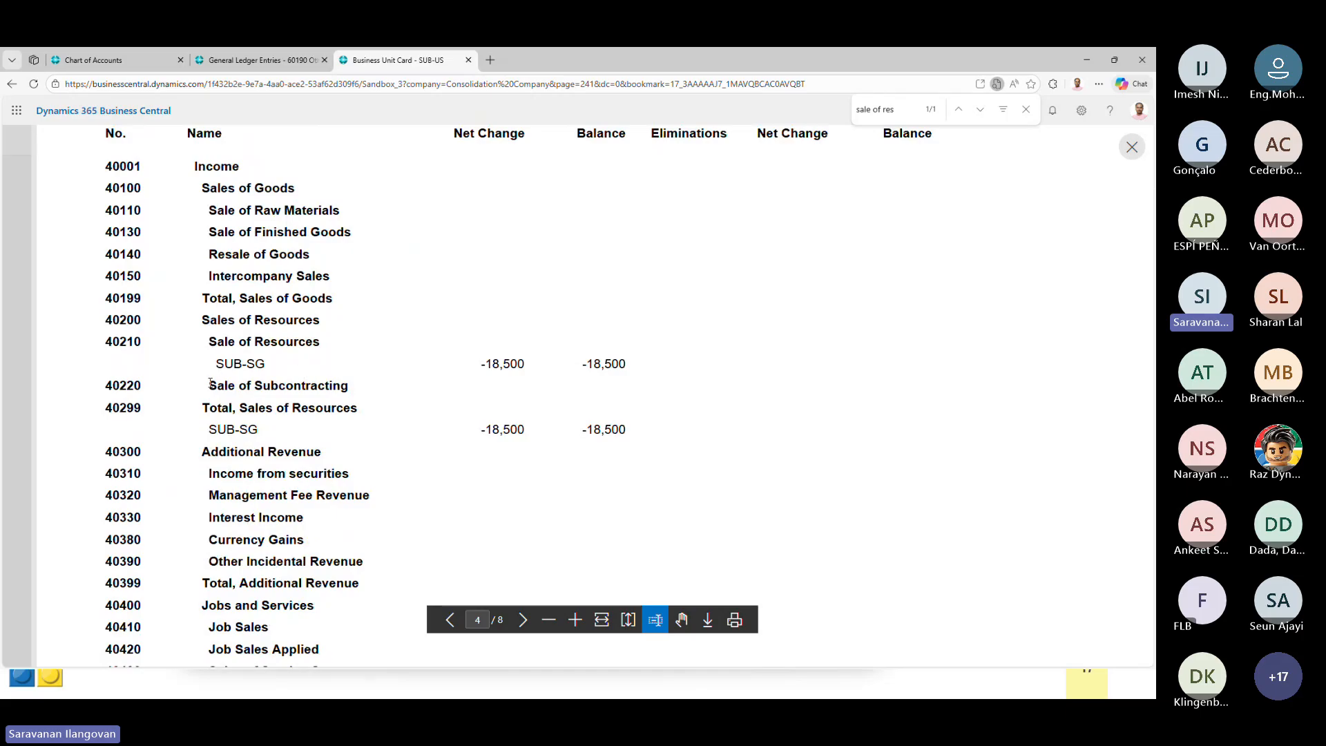
{"action": "scroll", "coordinate": [211, 362], "scroll_direction": "up", "scroll_amount": 1}
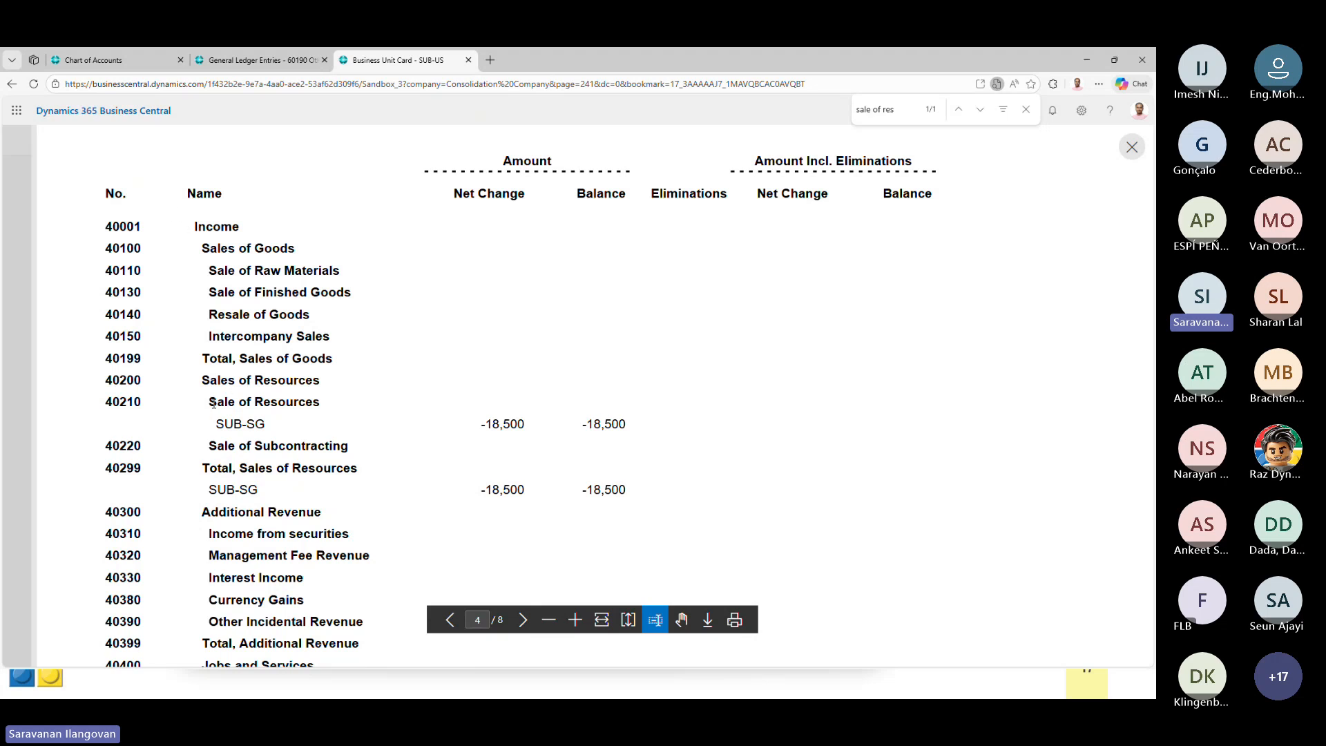
{"action": "left_click_drag", "start_coordinate": [213, 403], "coordinate": [321, 403]}
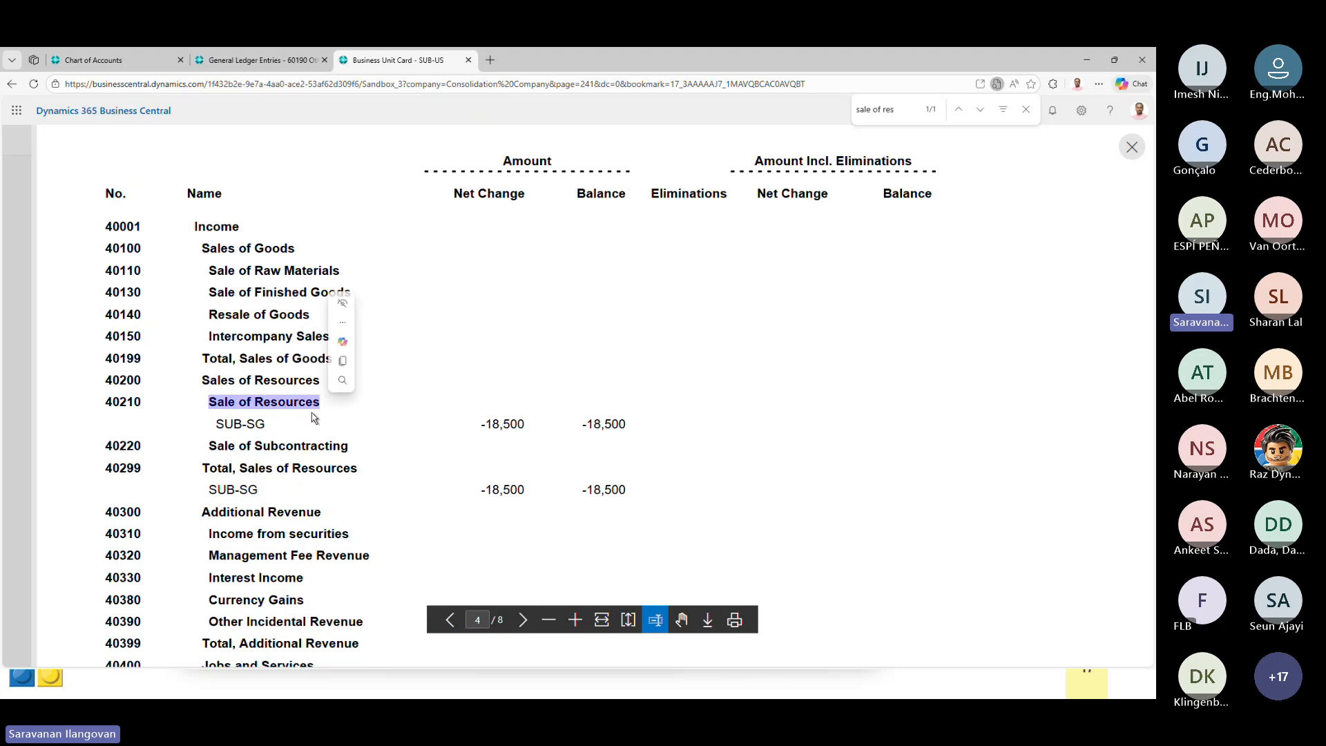
{"action": "left_click", "coordinate": [221, 423]}
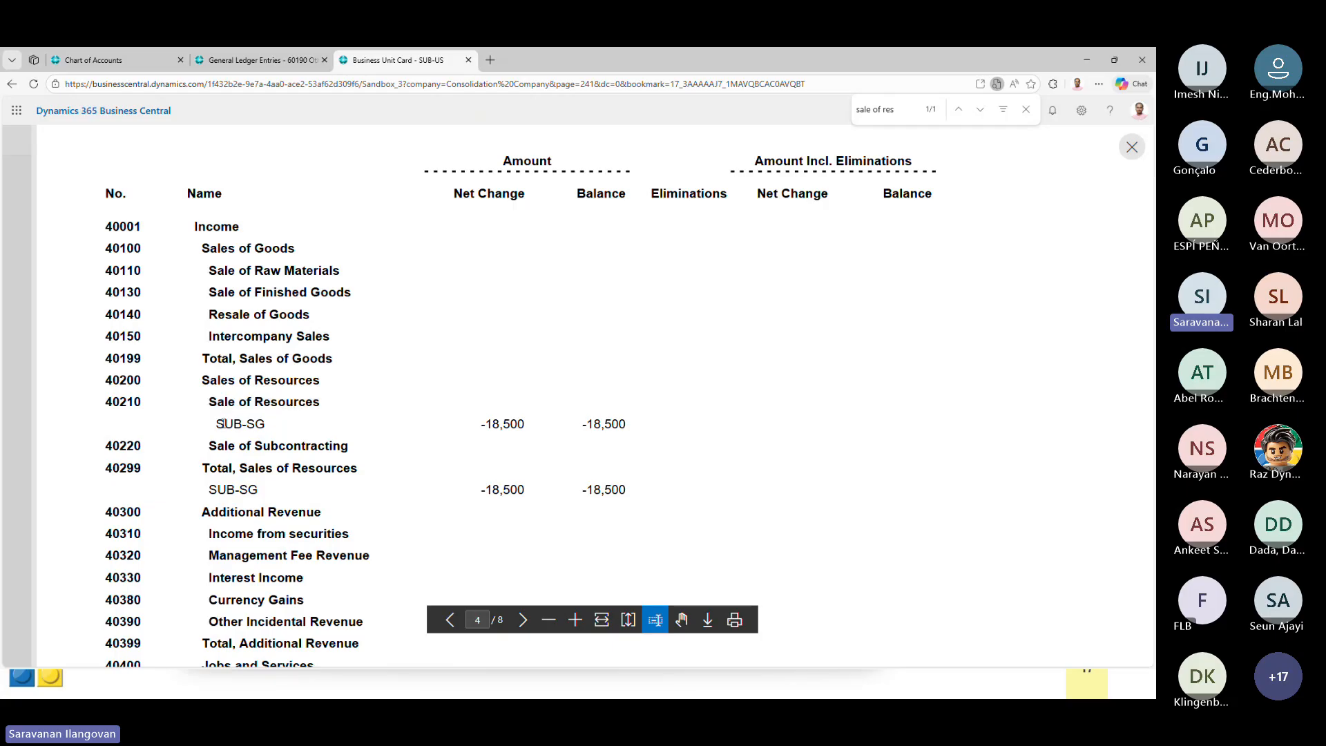
{"action": "left_click_drag", "start_coordinate": [221, 423], "coordinate": [275, 428]}
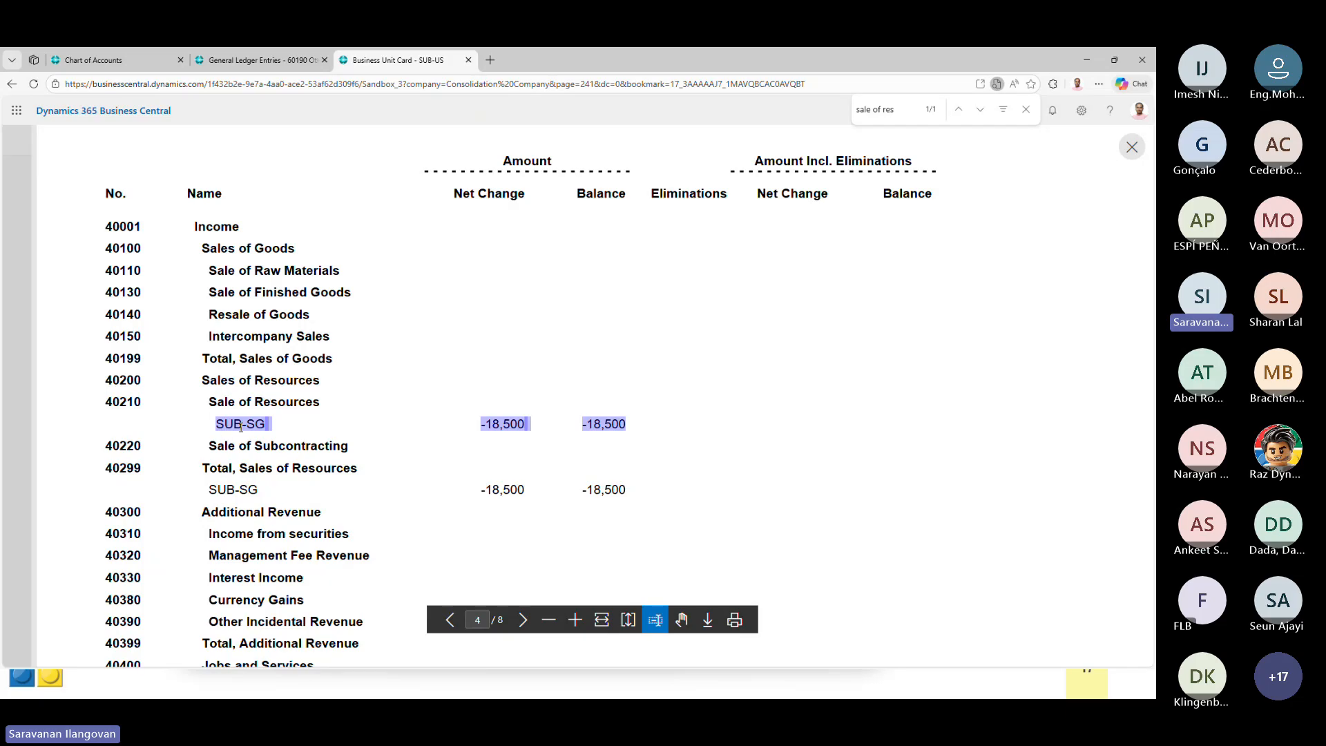
- Go back to account 18200 in the Consolidated Trial Balance and compare the SUB-SG and SUB-US net change amounts
{"action": "scroll", "coordinate": [340, 371], "scroll_direction": "up", "scroll_amount": 20}
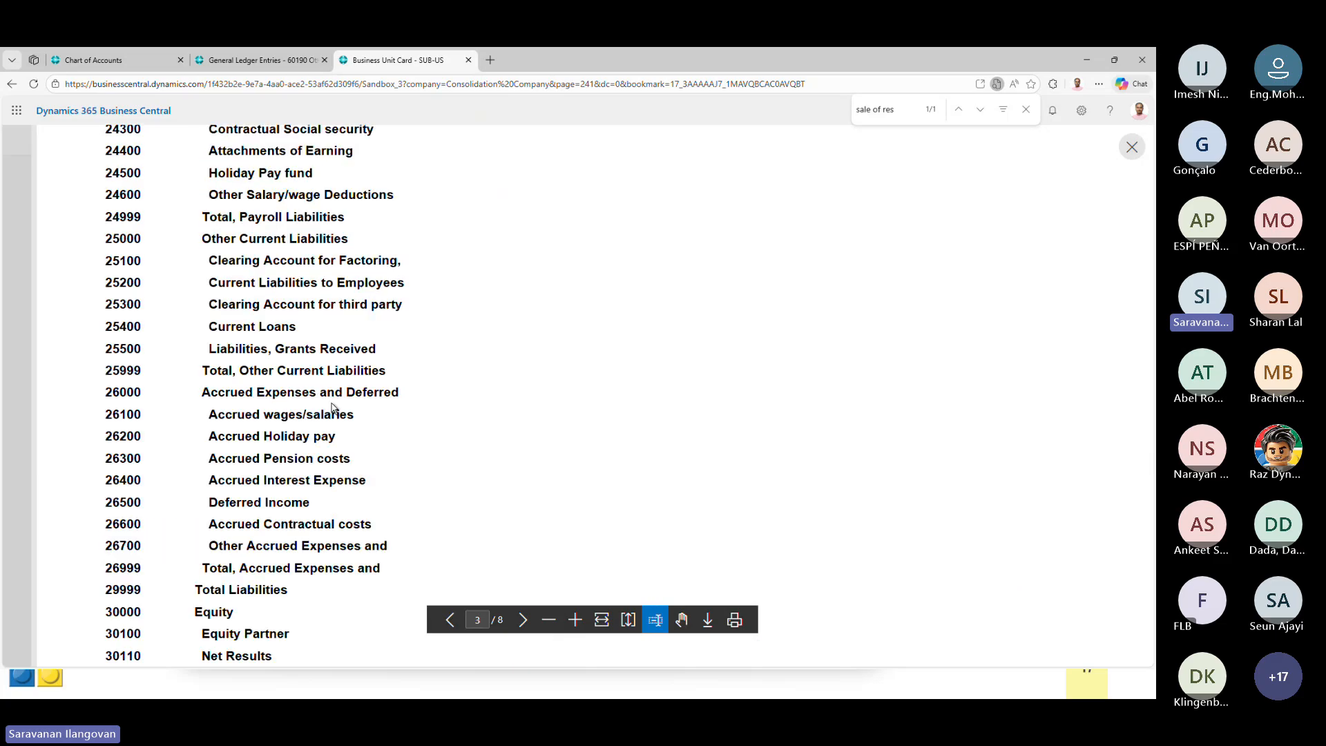
{"action": "scroll", "coordinate": [333, 414], "scroll_direction": "up", "scroll_amount": 10}
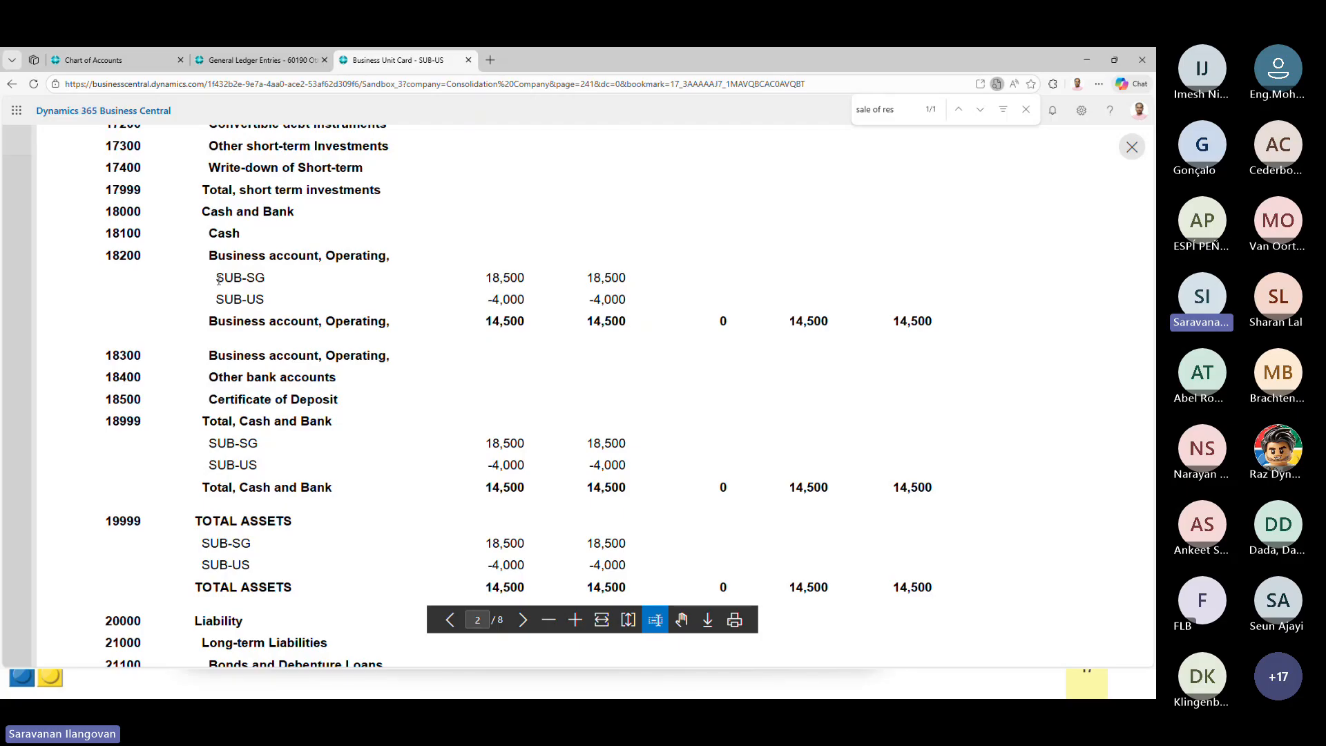
{"action": "left_click_drag", "start_coordinate": [218, 278], "coordinate": [269, 279]}
{"action": "left_click", "coordinate": [262, 295]}
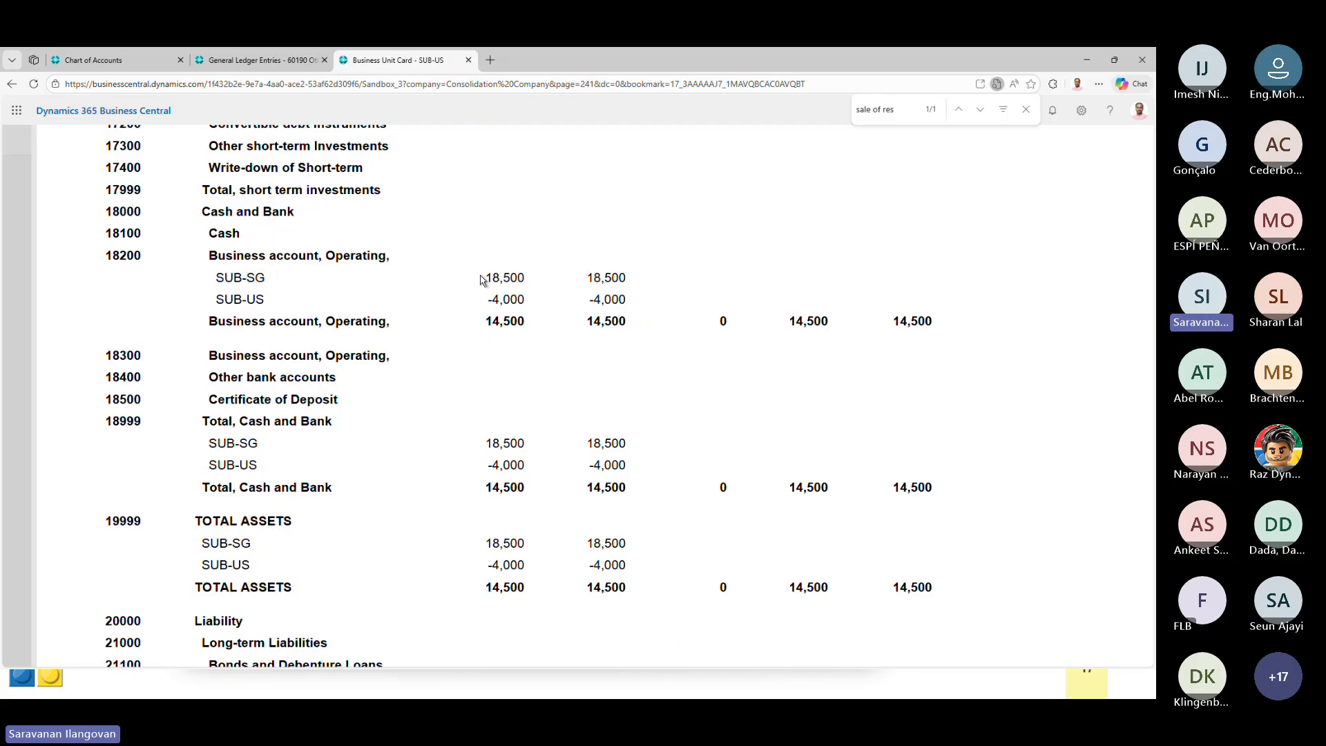
{"action": "left_click_drag", "start_coordinate": [489, 277], "coordinate": [539, 283]}
{"action": "left_click", "coordinate": [492, 306]}
{"action": "left_click_drag", "start_coordinate": [491, 302], "coordinate": [527, 302]}
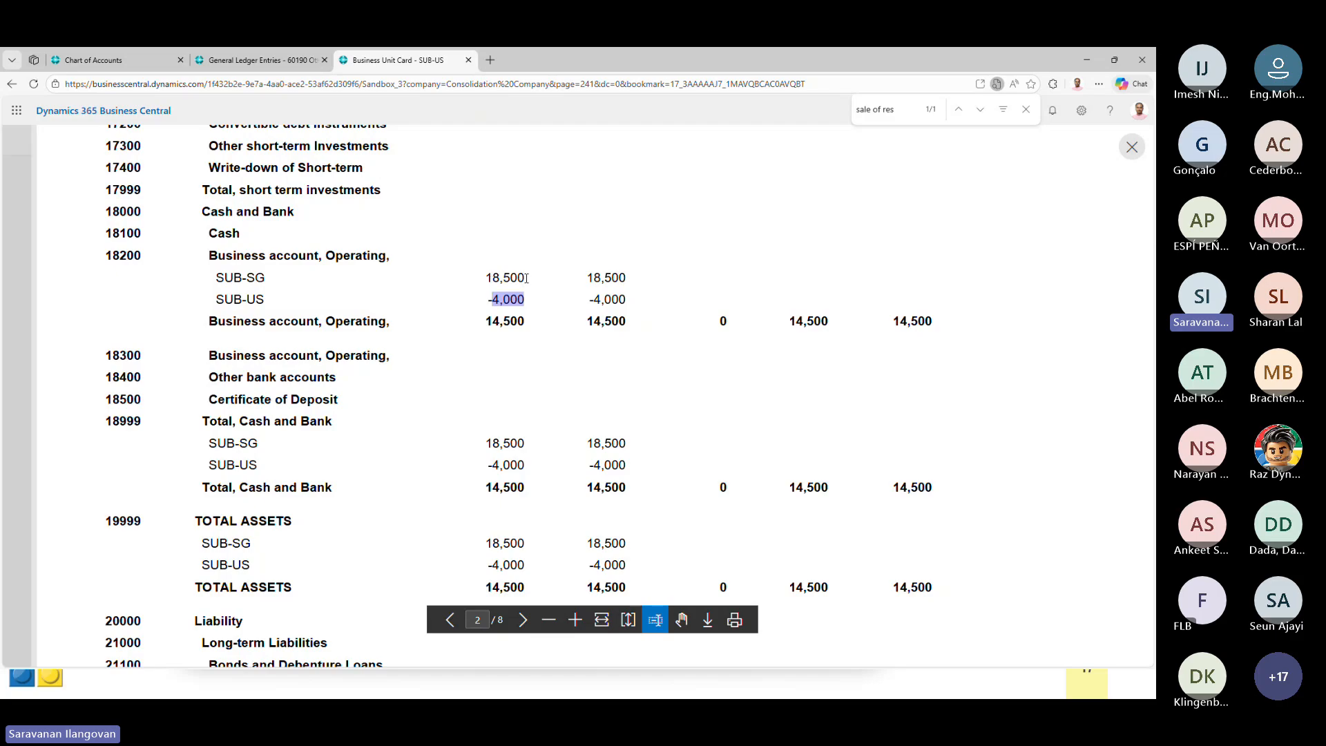
- Review the income and expense sections through to the SUB-US amounts for account 60190 Other Rental Expenses
{"action": "scroll", "coordinate": [494, 521], "scroll_direction": "down", "scroll_amount": 12}
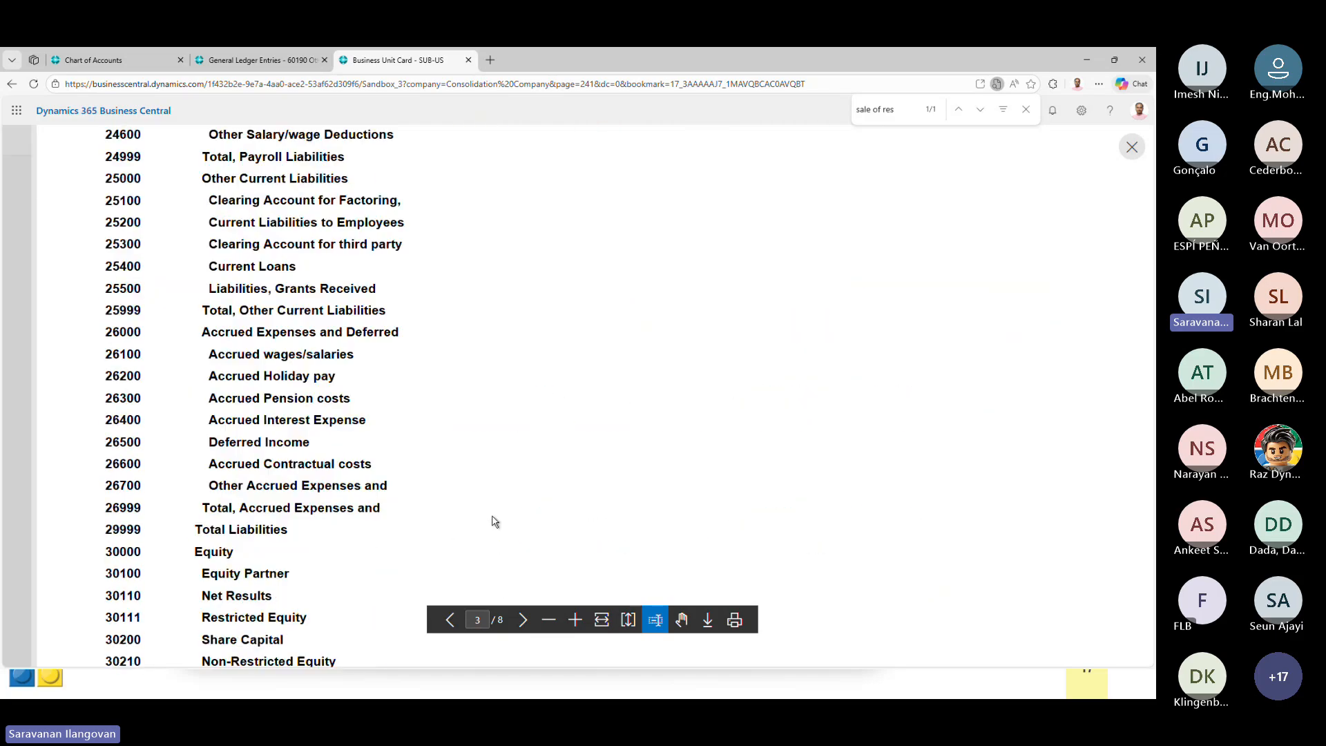
{"action": "scroll", "coordinate": [494, 521], "scroll_direction": "down", "scroll_amount": 15}
{"action": "scroll", "coordinate": [494, 521], "scroll_direction": "up", "scroll_amount": 3}
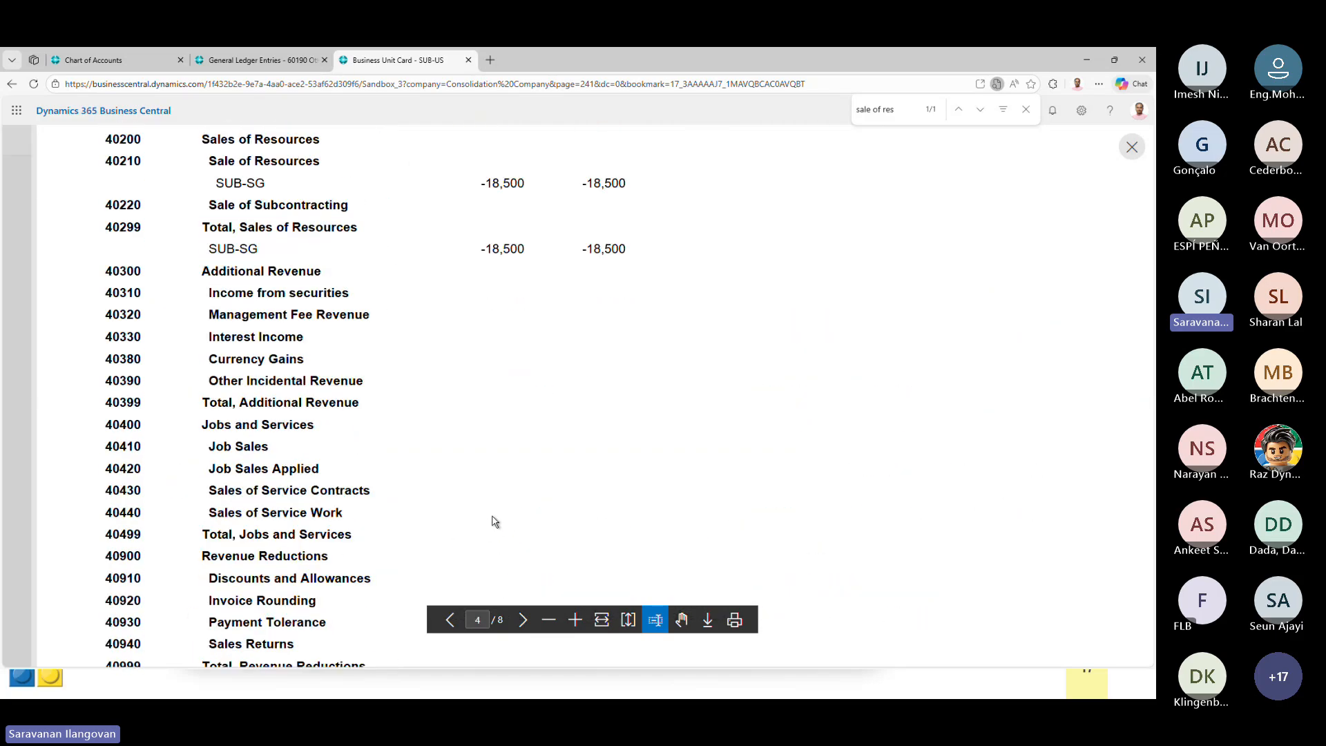
{"action": "scroll", "coordinate": [494, 522], "scroll_direction": "down", "scroll_amount": 6}
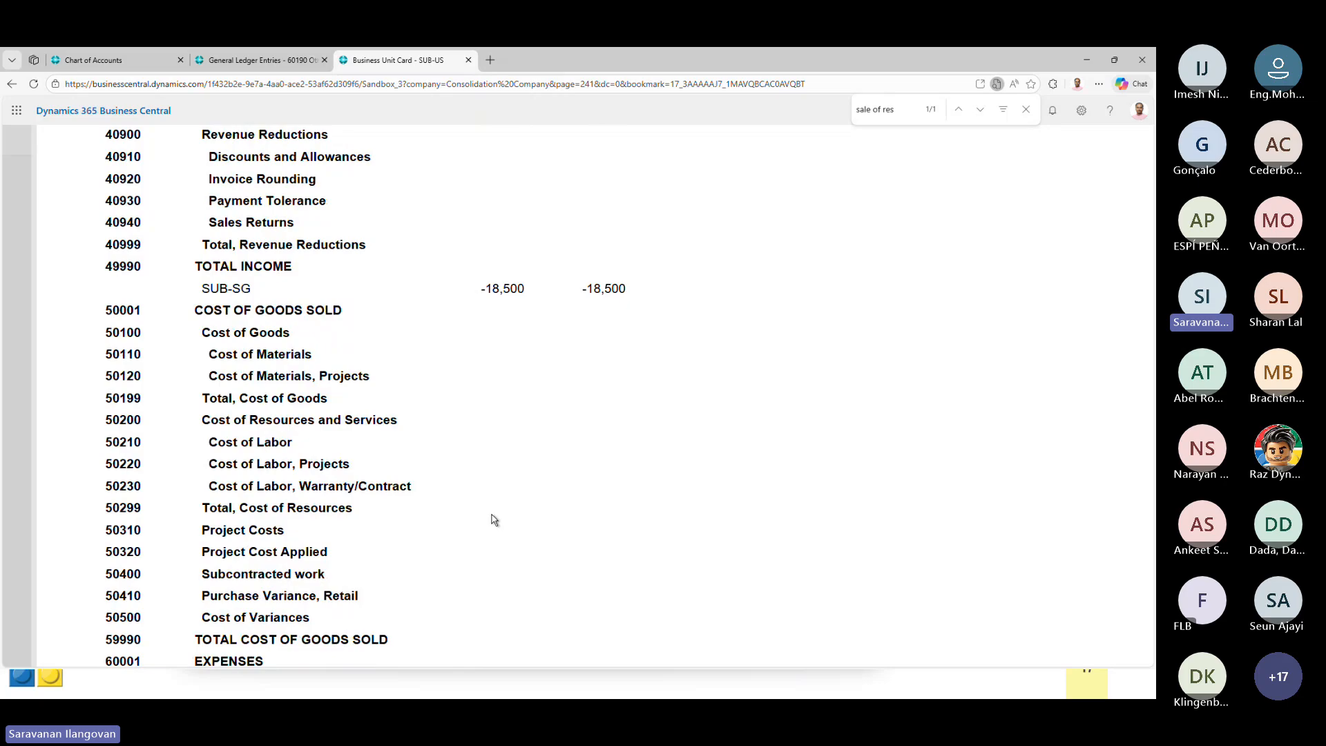
{"action": "scroll", "coordinate": [495, 519], "scroll_direction": "down", "scroll_amount": 15}
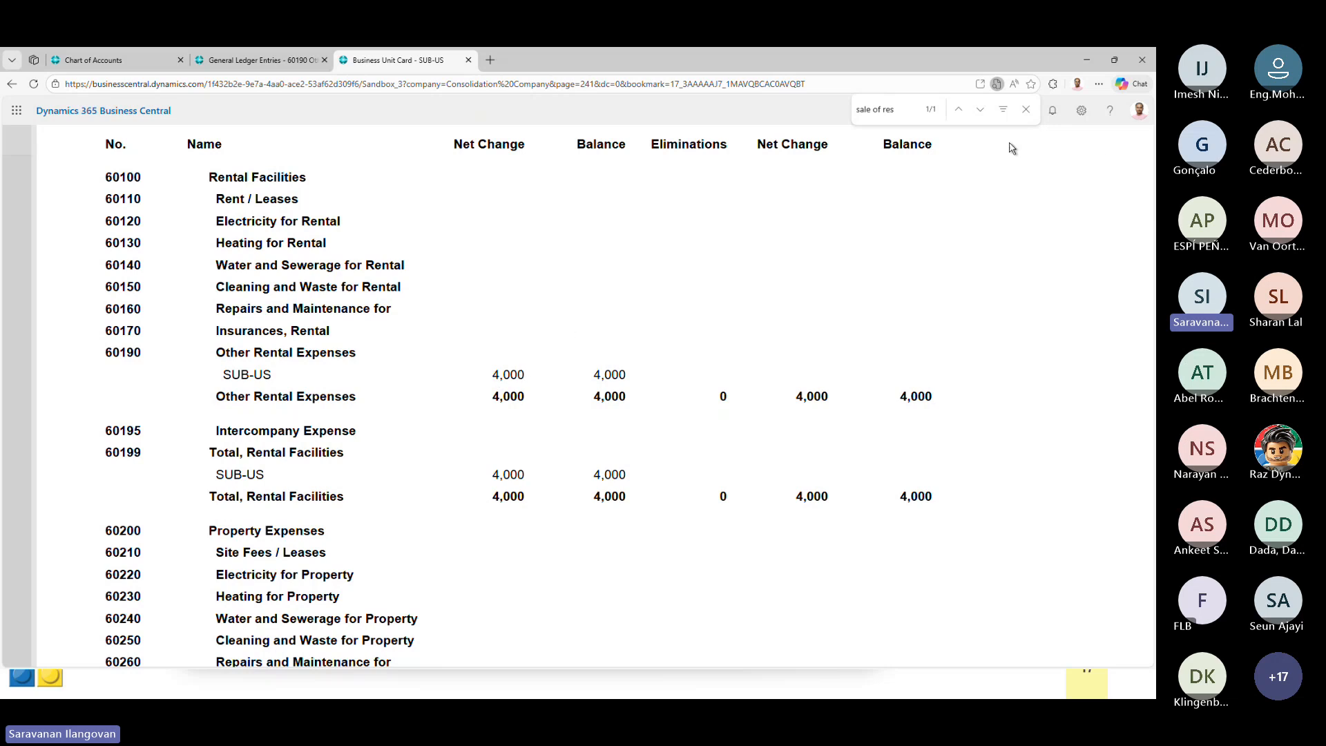
- Close the Consolidated Trial Balance report and the SUB-US business unit card, and switch back to the slide presentation
{"action": "mouse_move", "coordinate": [1126, 156]}
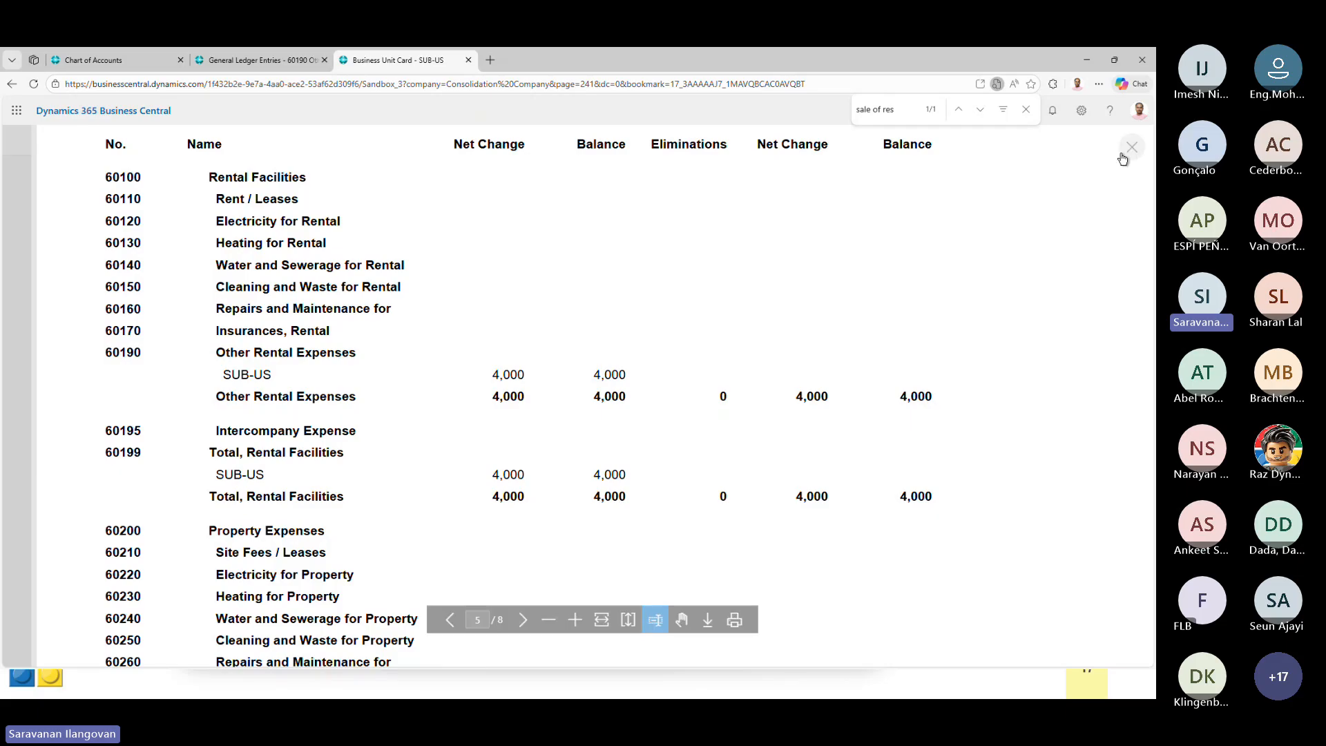
{"action": "left_click", "coordinate": [1133, 151]}
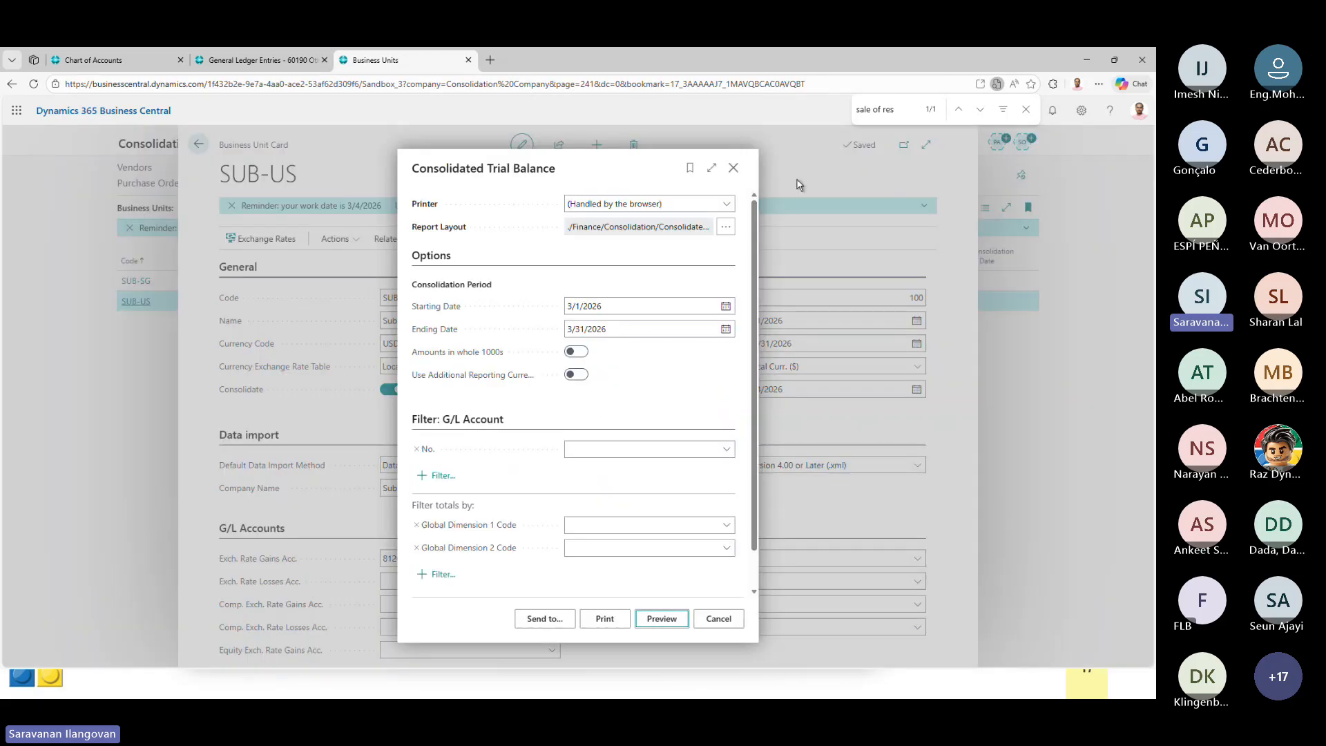
{"action": "left_click", "coordinate": [737, 172]}
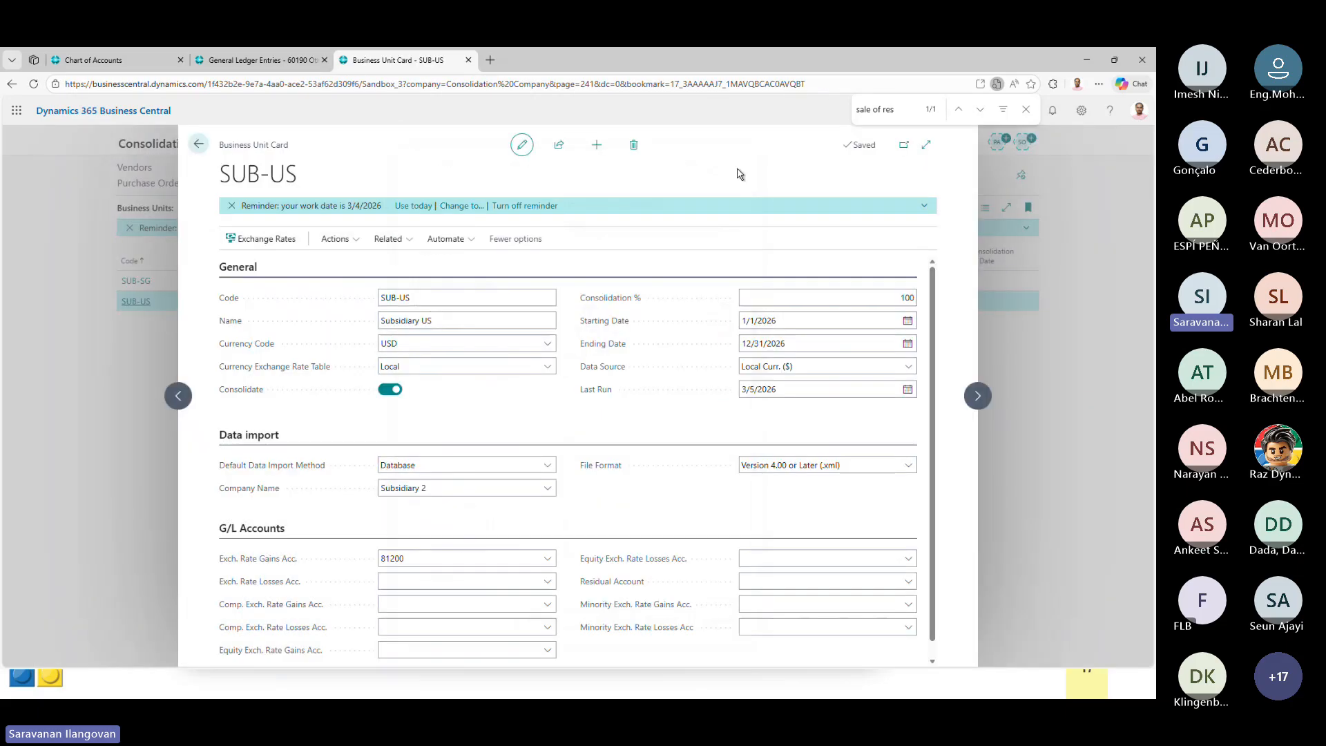
{"action": "left_click", "coordinate": [199, 145]}
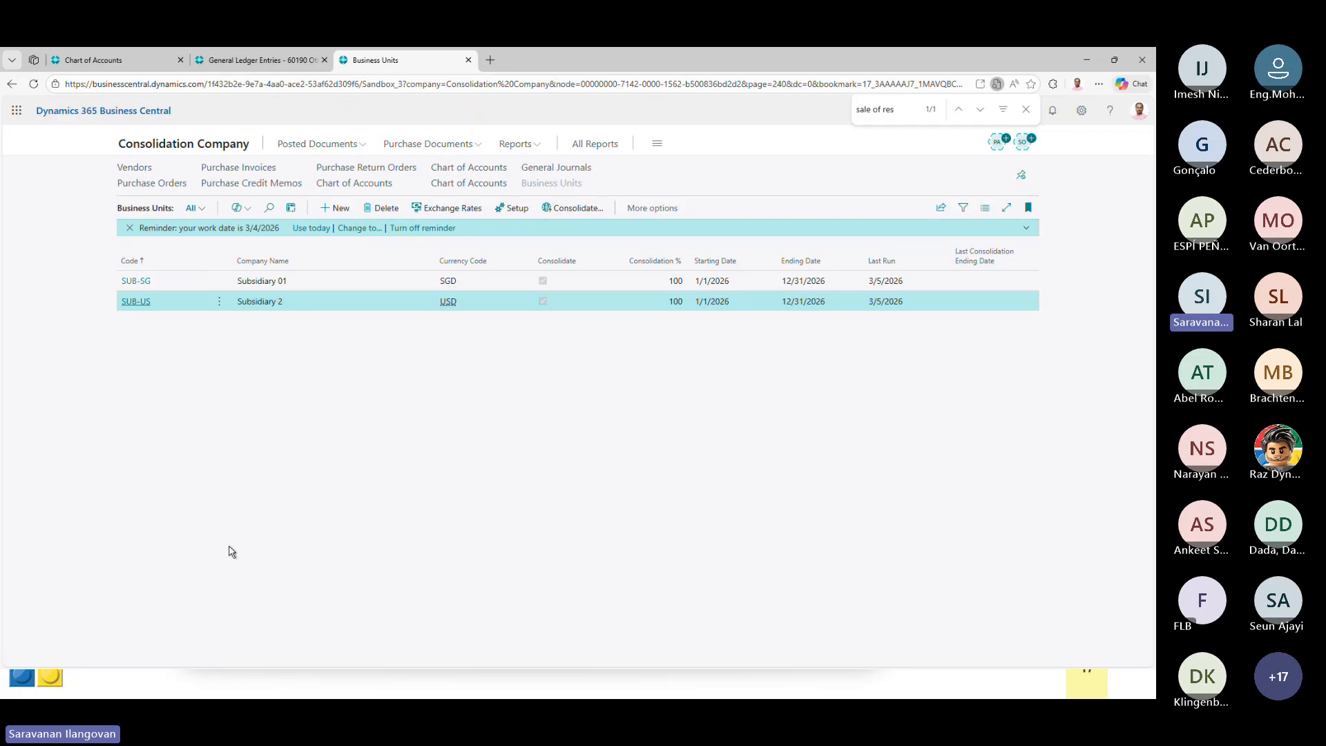
{"action": "left_click", "coordinate": [339, 680]}
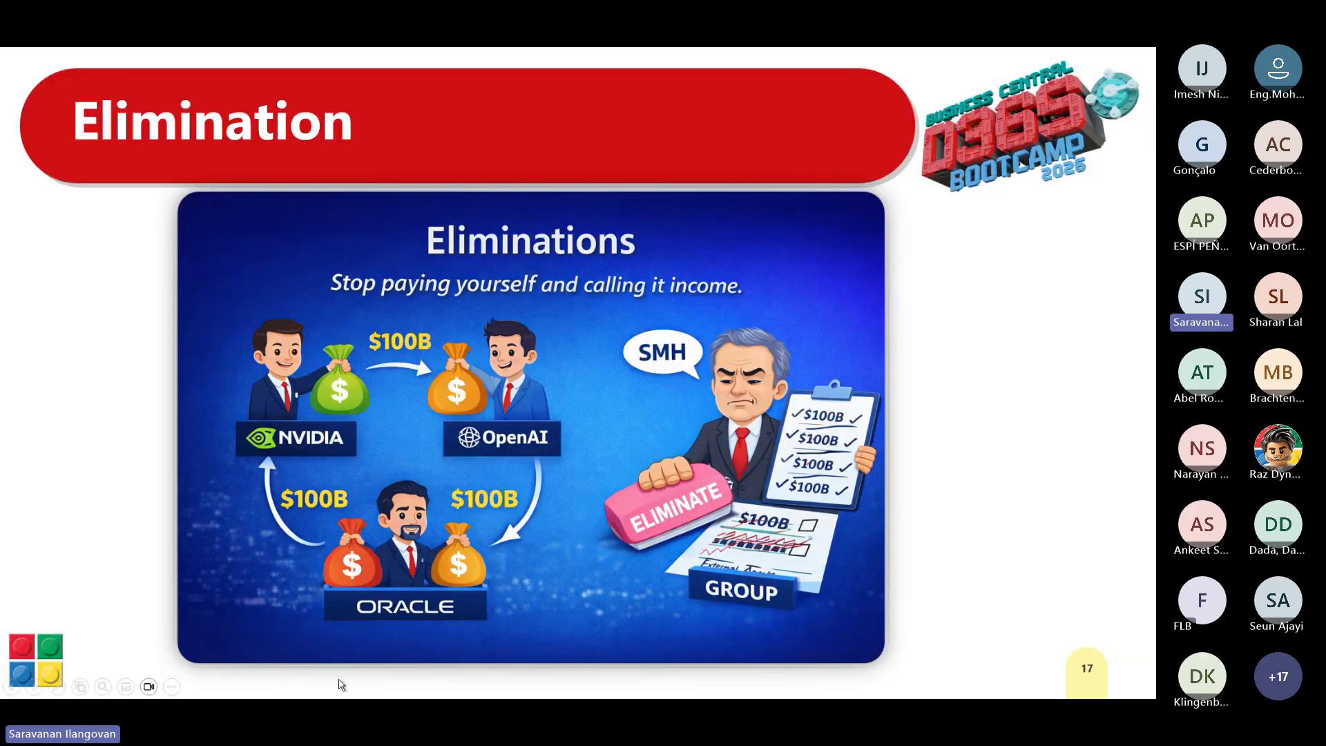
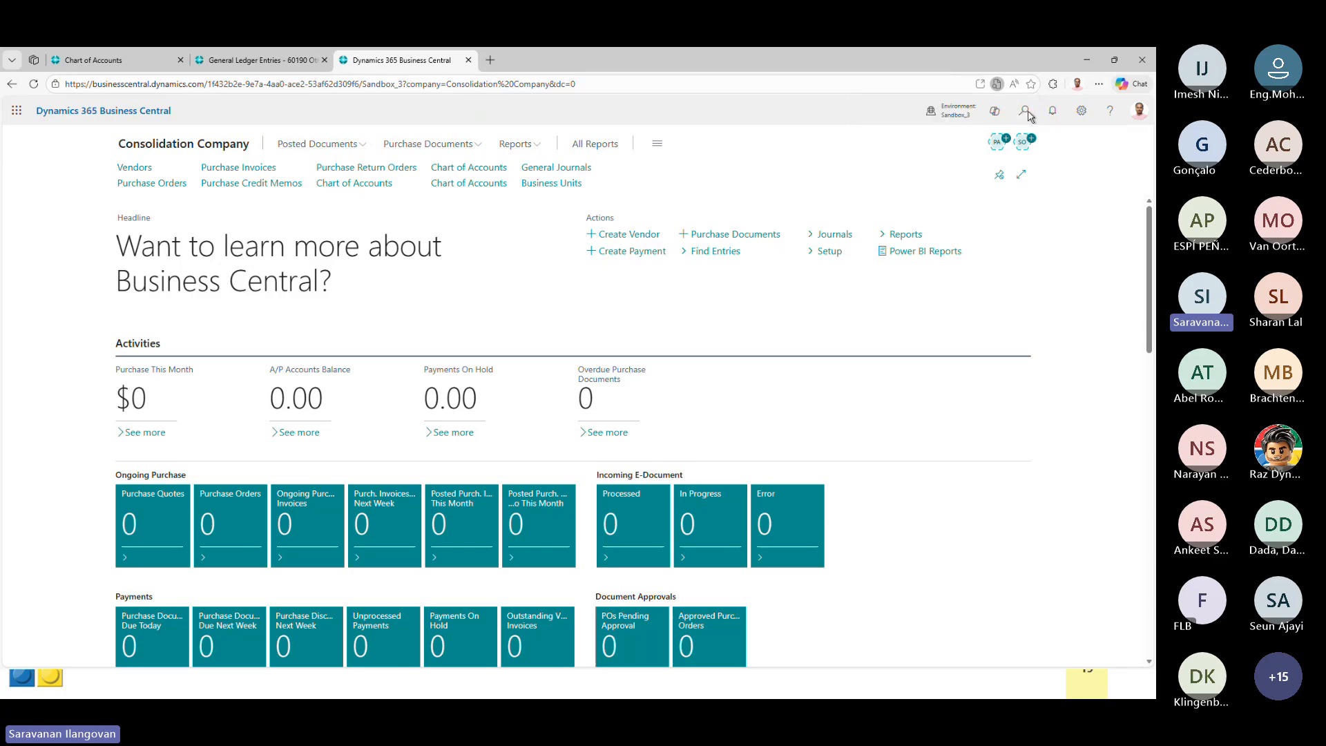
- Find the General Journals page with the search term "gen journal" and select the ELIM batch
{"action": "left_click", "coordinate": [1024, 111]}
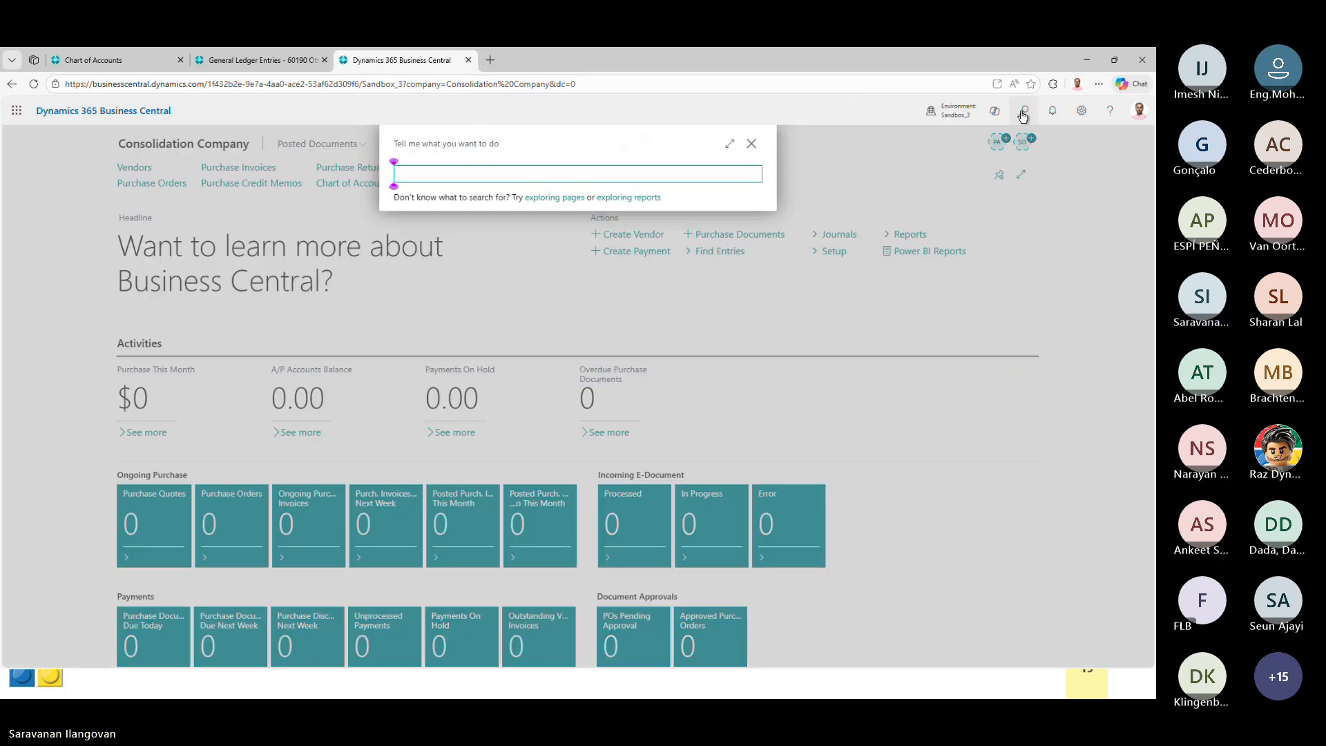
{"action": "type", "text": "gen journal"}
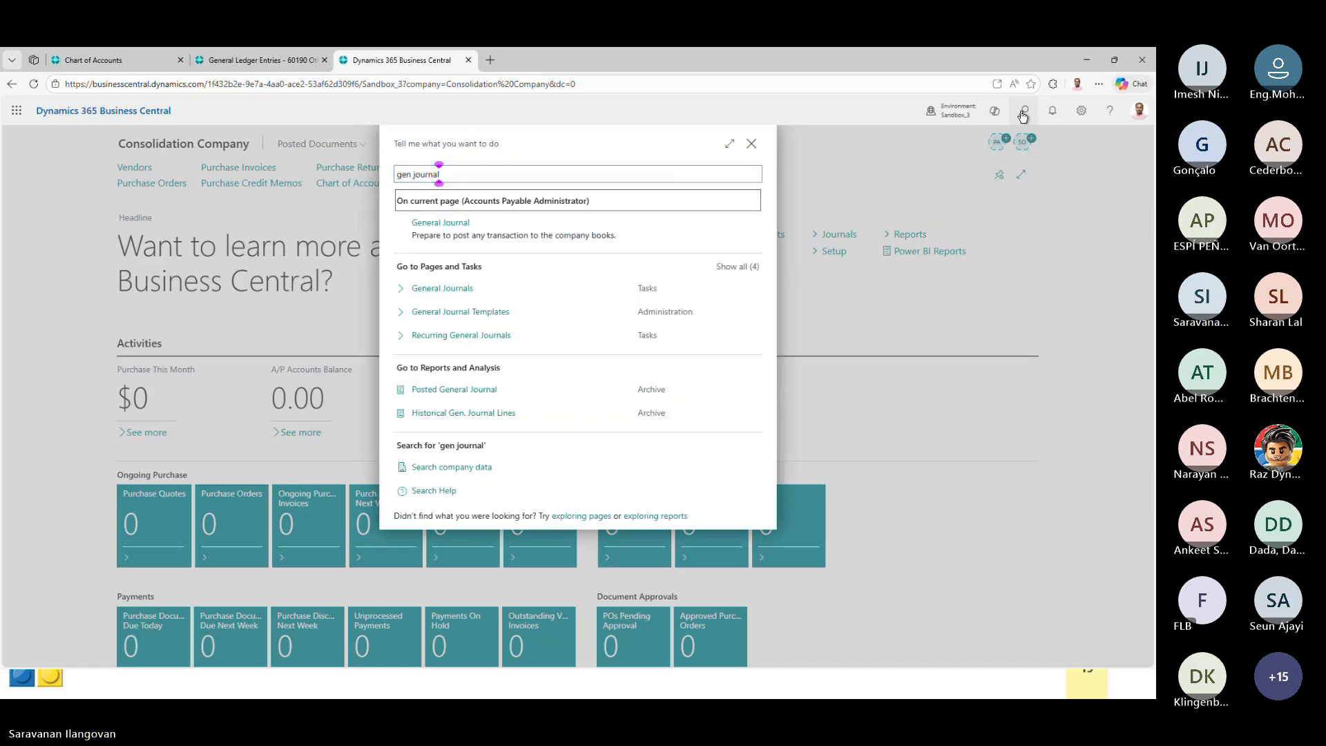
{"action": "key", "text": "Return"}
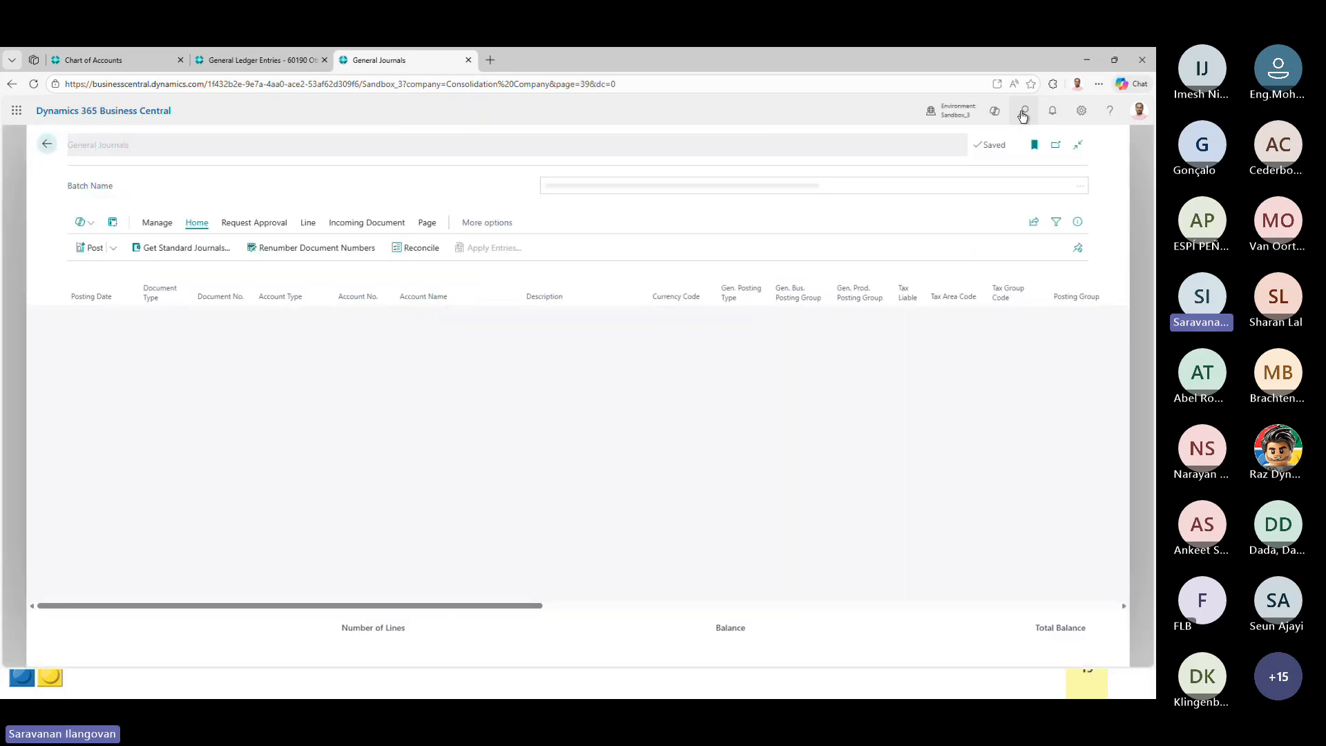
{"action": "left_click", "coordinate": [1080, 215]}
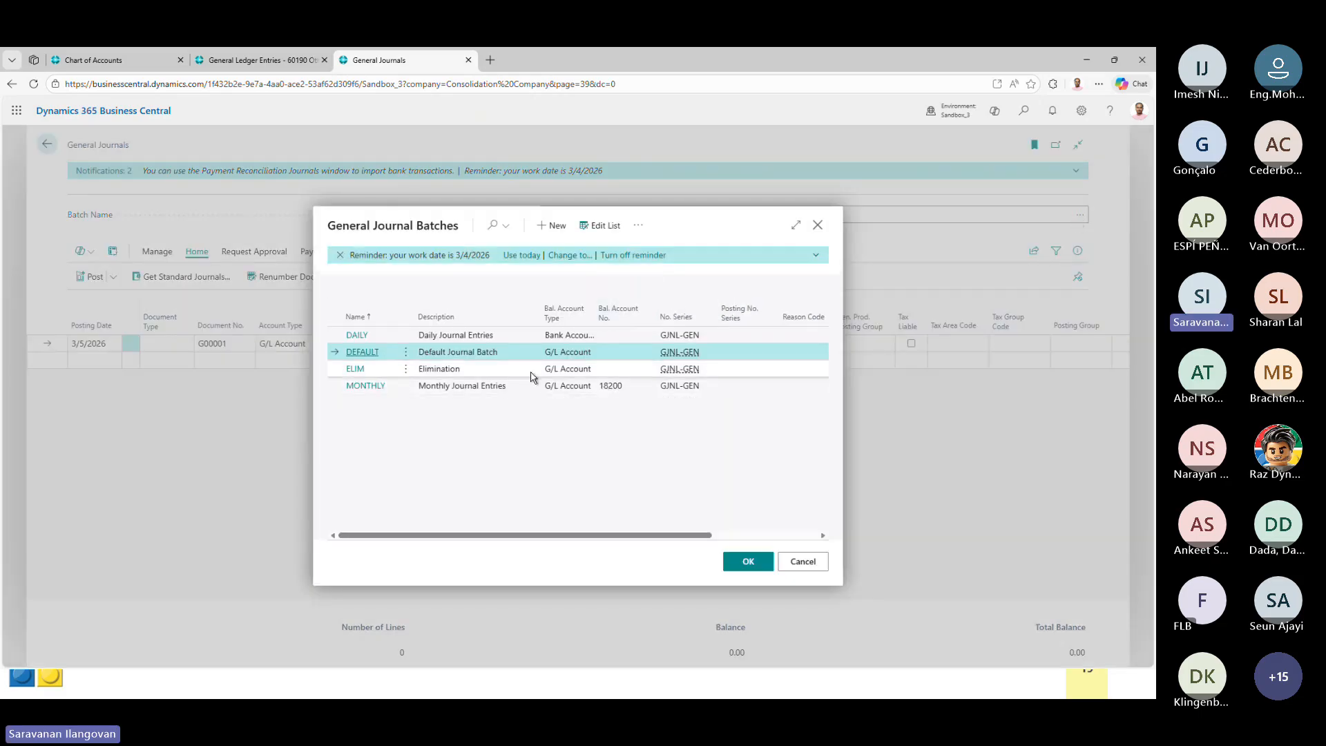
{"action": "left_click", "coordinate": [532, 375]}
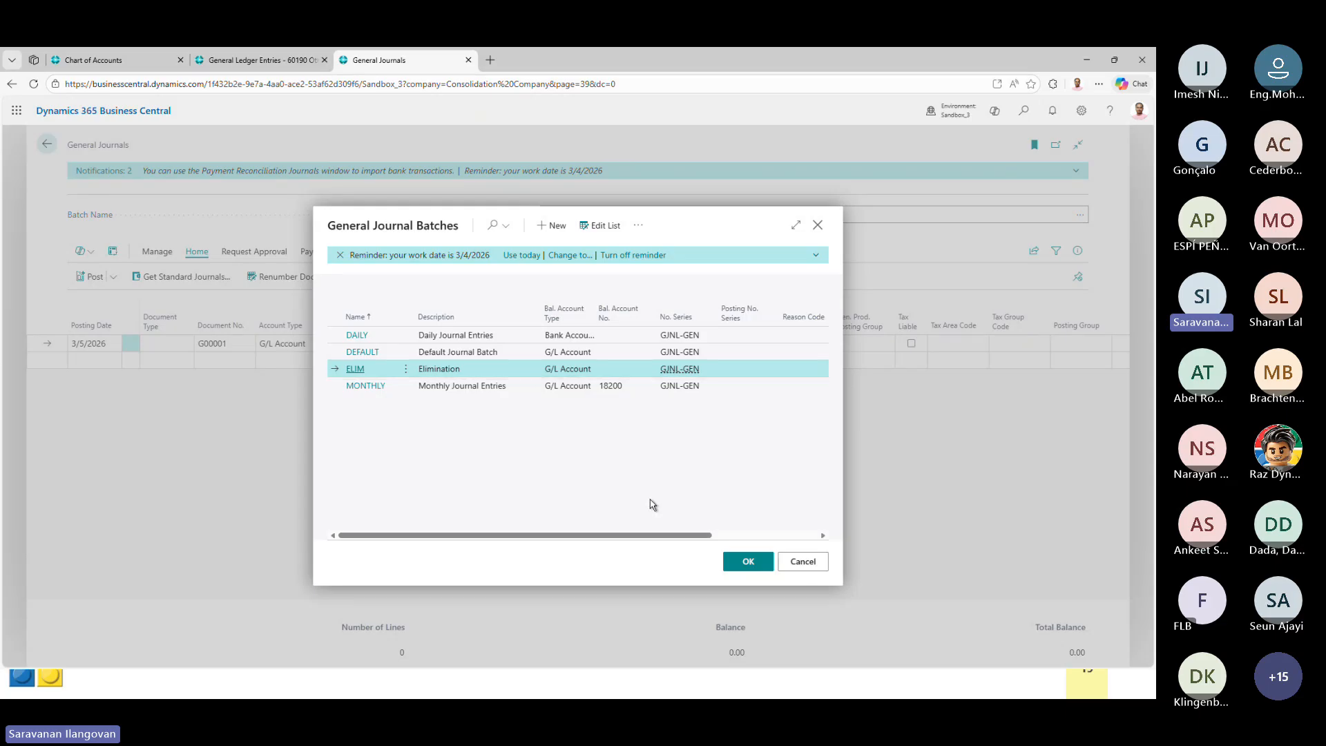
{"action": "left_click", "coordinate": [753, 561]}
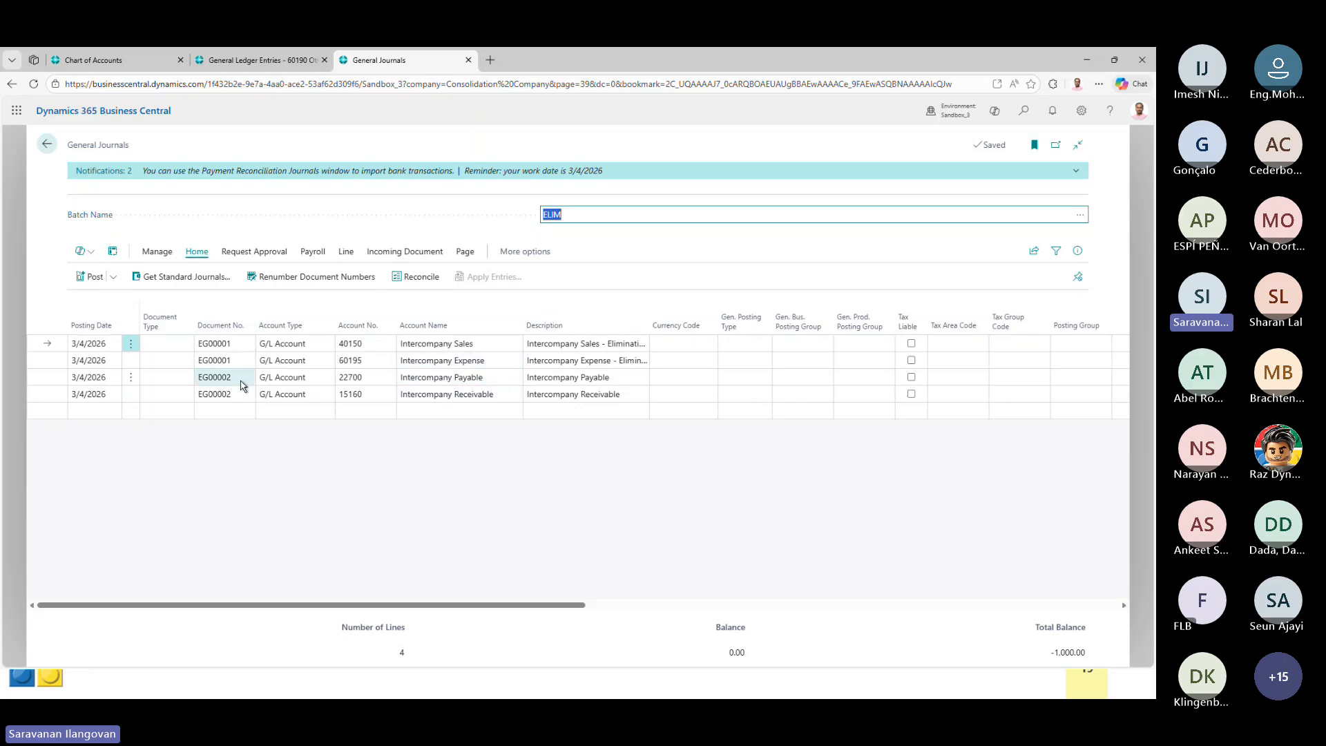
- Review the document numbers, amounts and balancing accounts of the elimination journal lines, and try a posting preview
{"action": "left_click", "coordinate": [242, 344]}
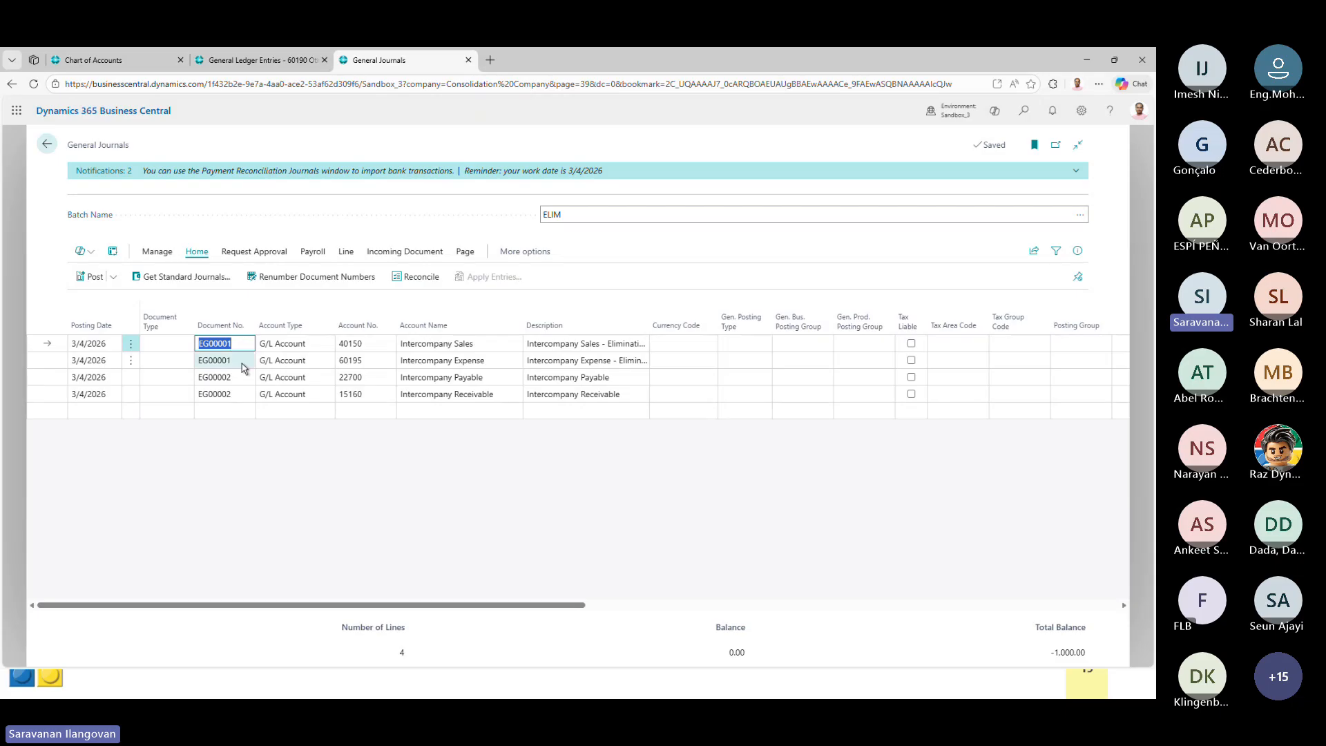
{"action": "left_click", "coordinate": [242, 362]}
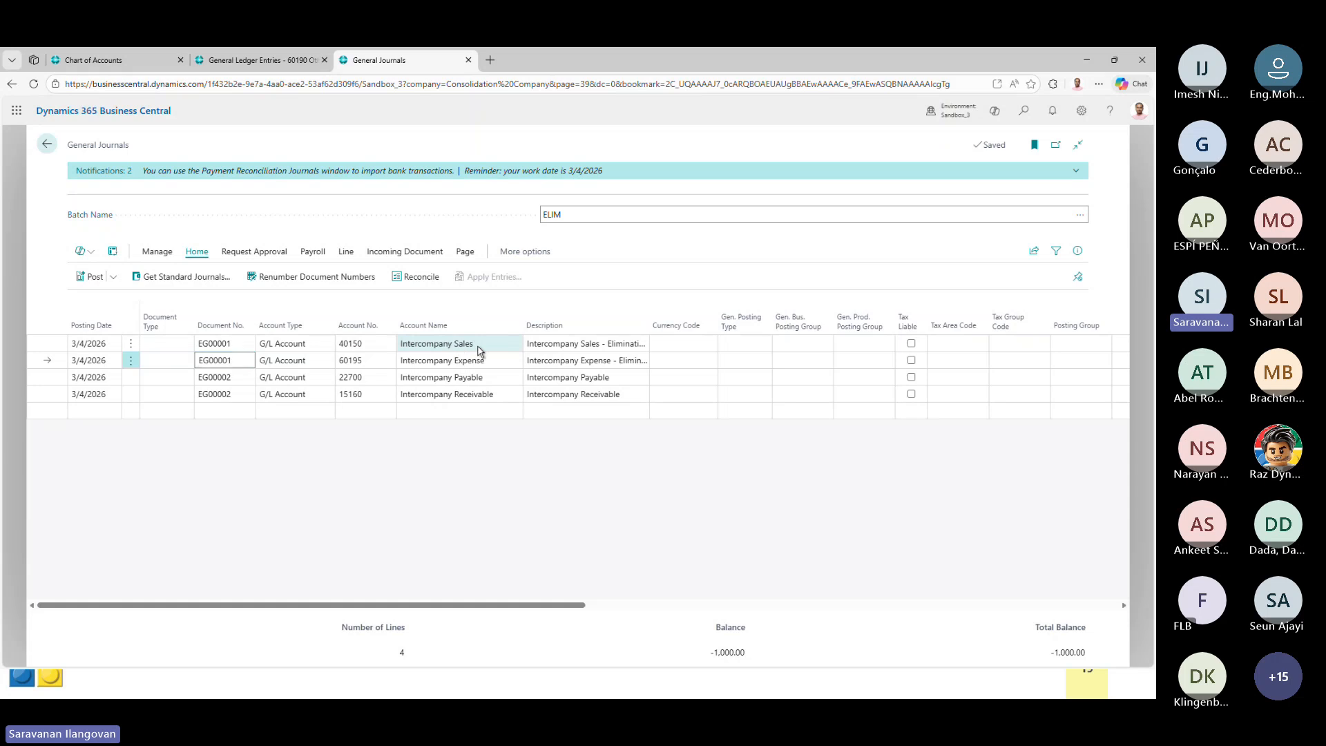
{"action": "left_click_drag", "start_coordinate": [490, 607], "coordinate": [612, 621]}
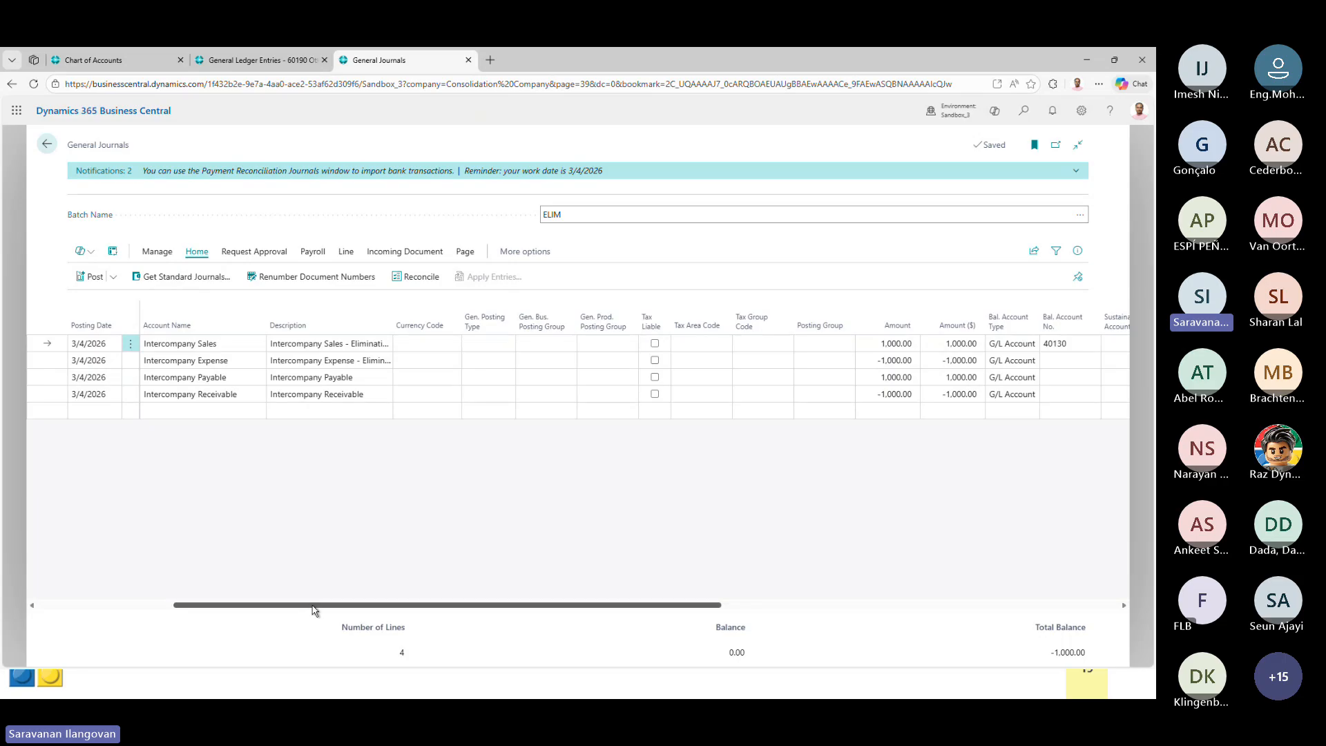
{"action": "left_click_drag", "start_coordinate": [302, 606], "coordinate": [191, 605]}
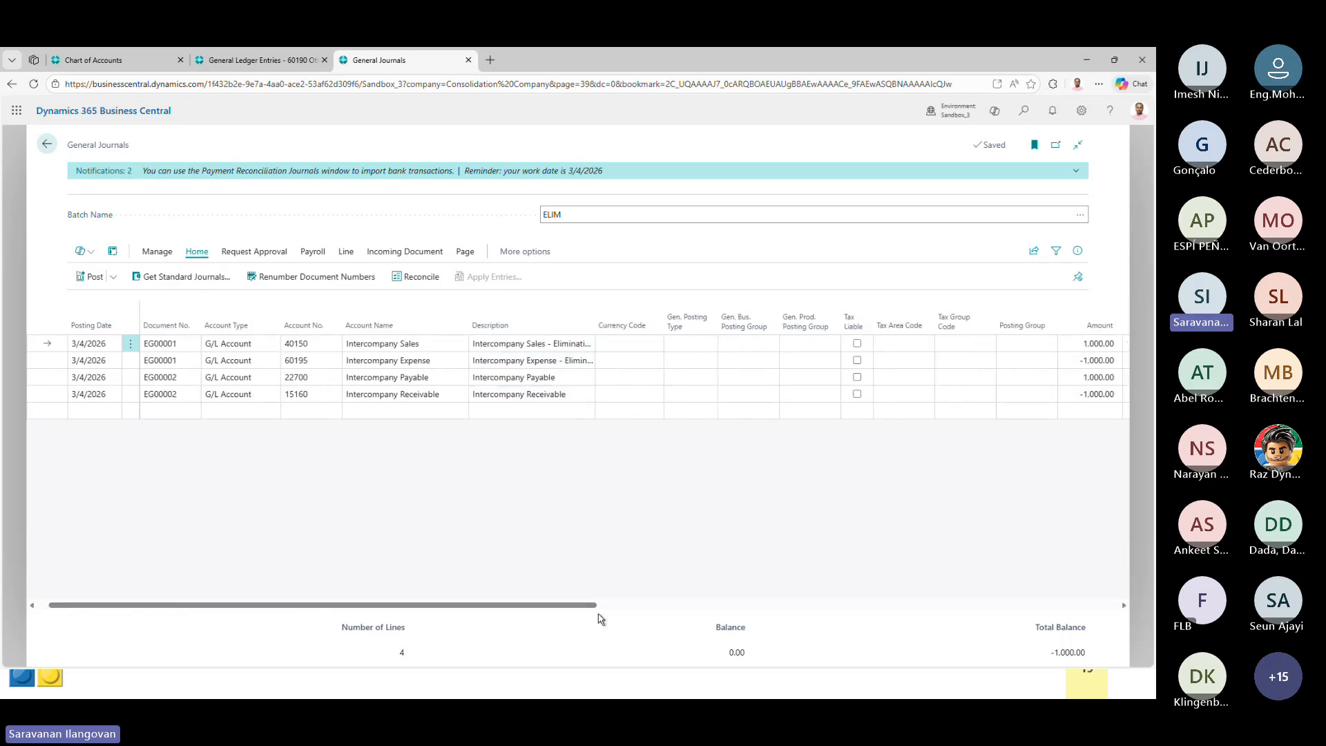
{"action": "left_click_drag", "start_coordinate": [590, 607], "coordinate": [1083, 620]}
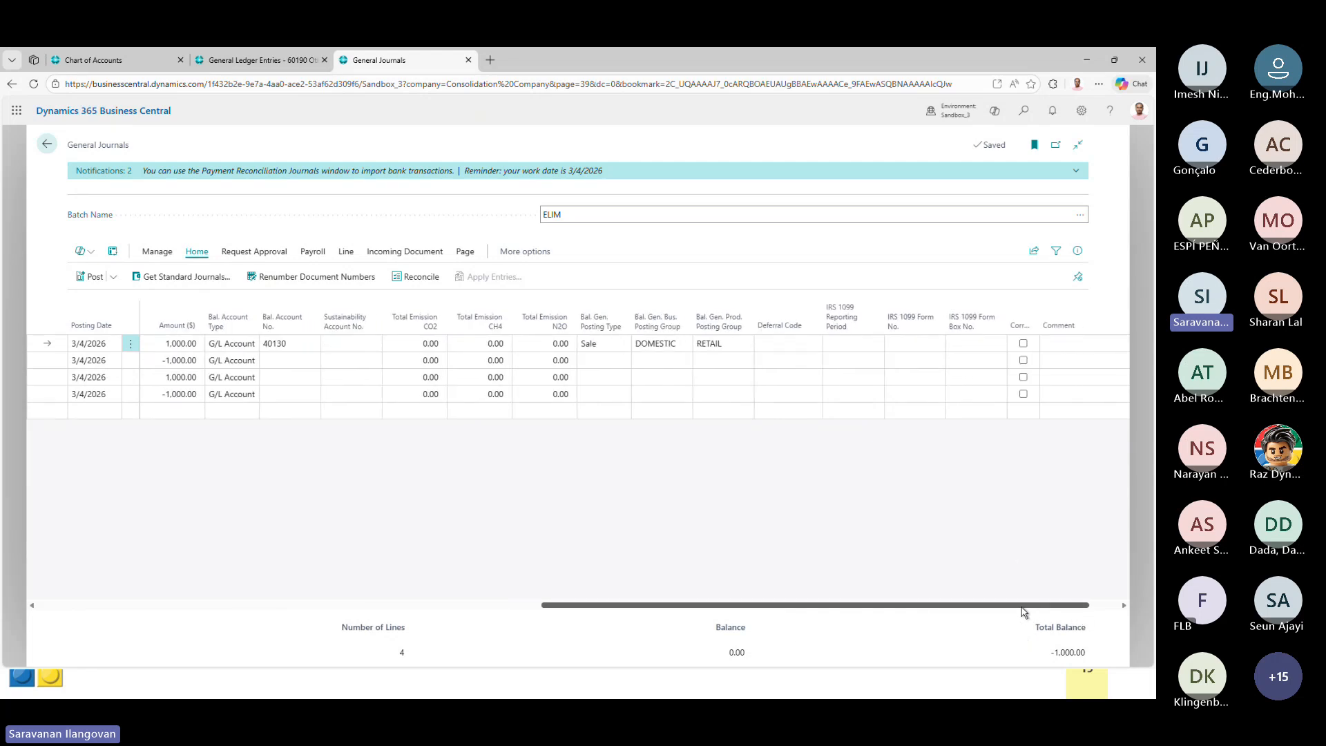
{"action": "left_click_drag", "start_coordinate": [1036, 611], "coordinate": [423, 597]}
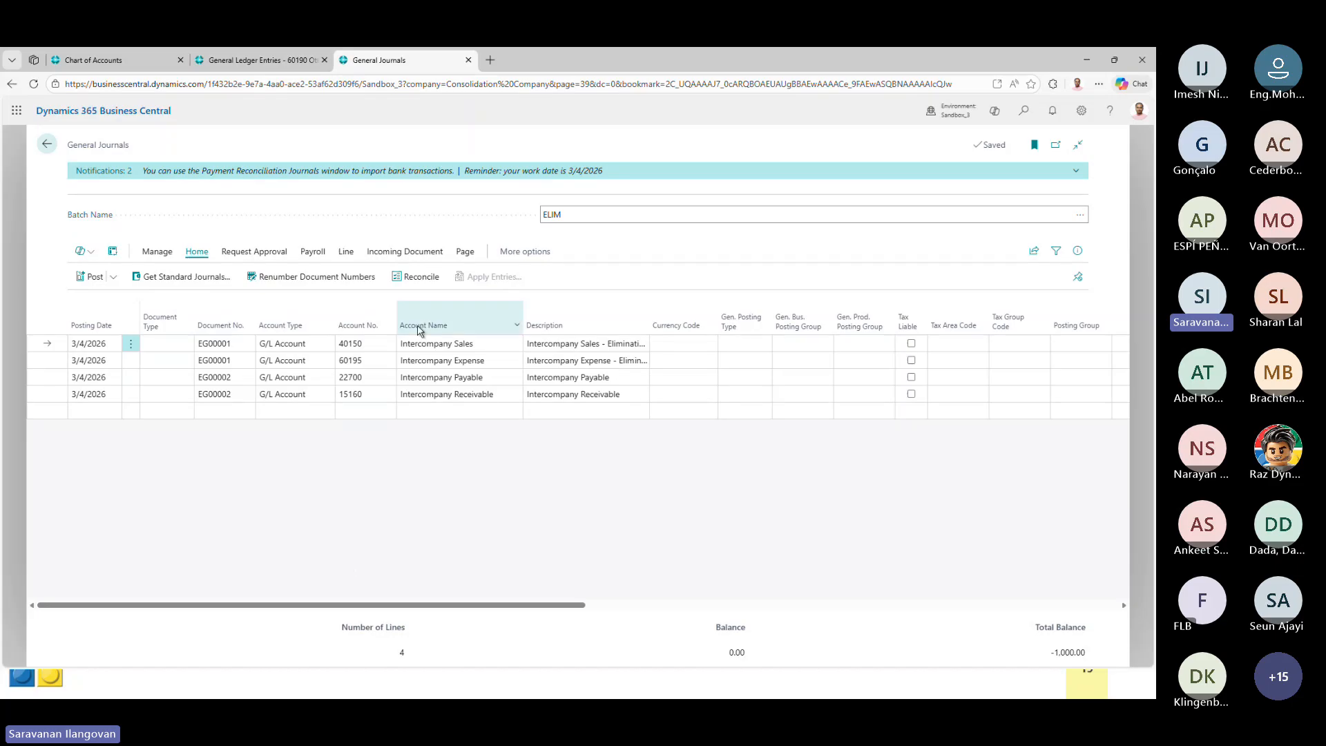
{"action": "left_click", "coordinate": [114, 277]}
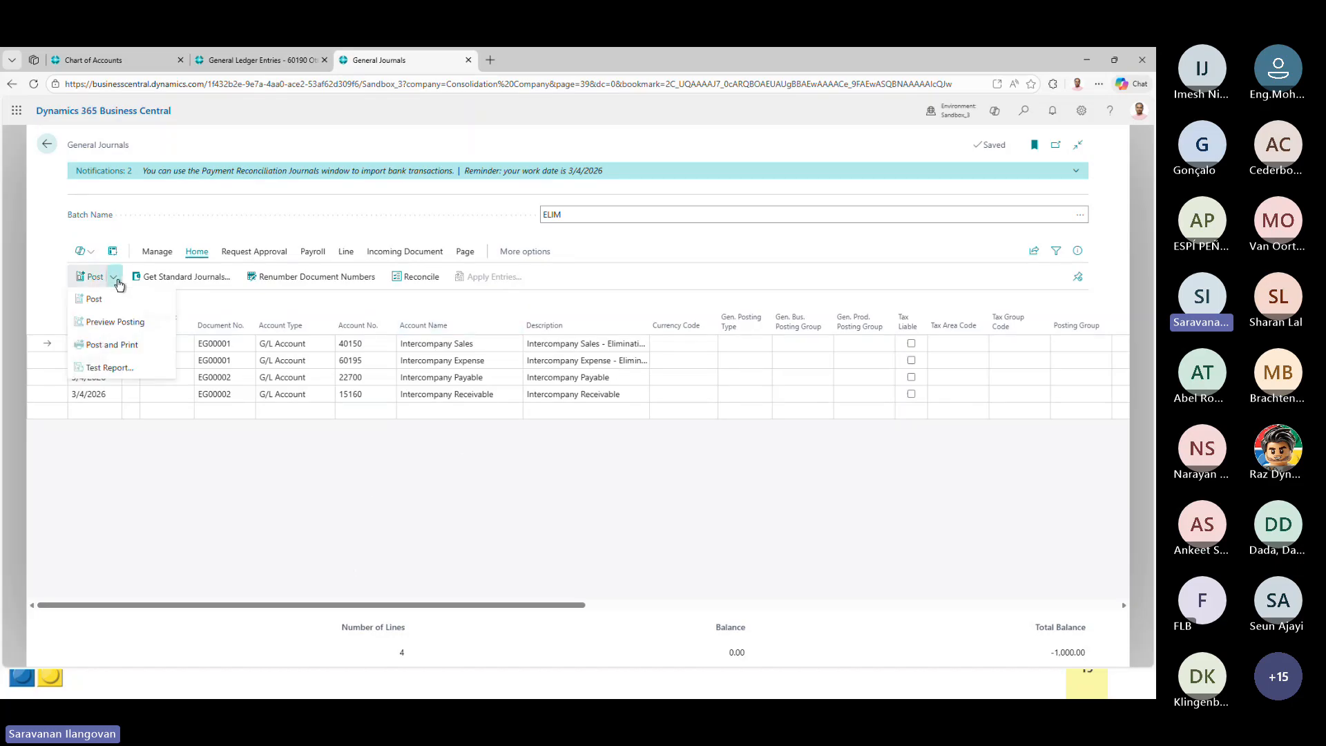
{"action": "left_click", "coordinate": [120, 324]}
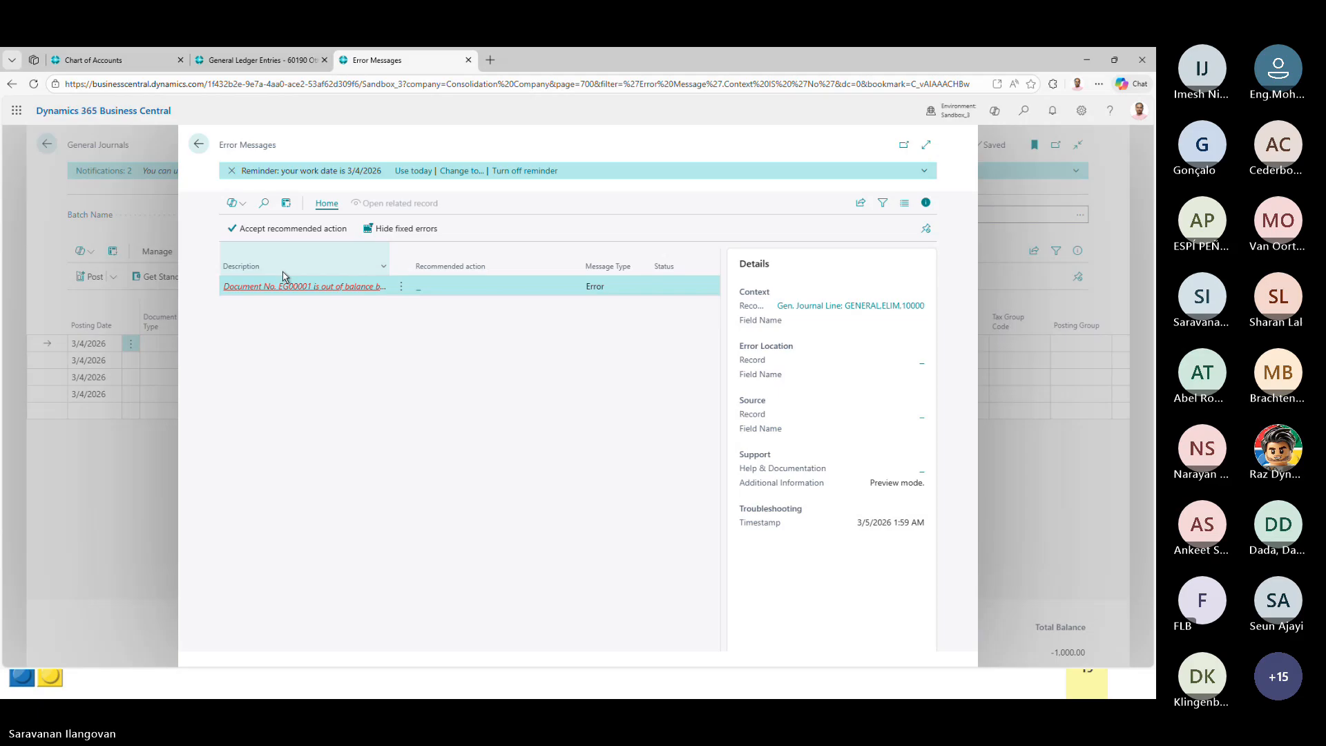
{"action": "left_click", "coordinate": [199, 145]}
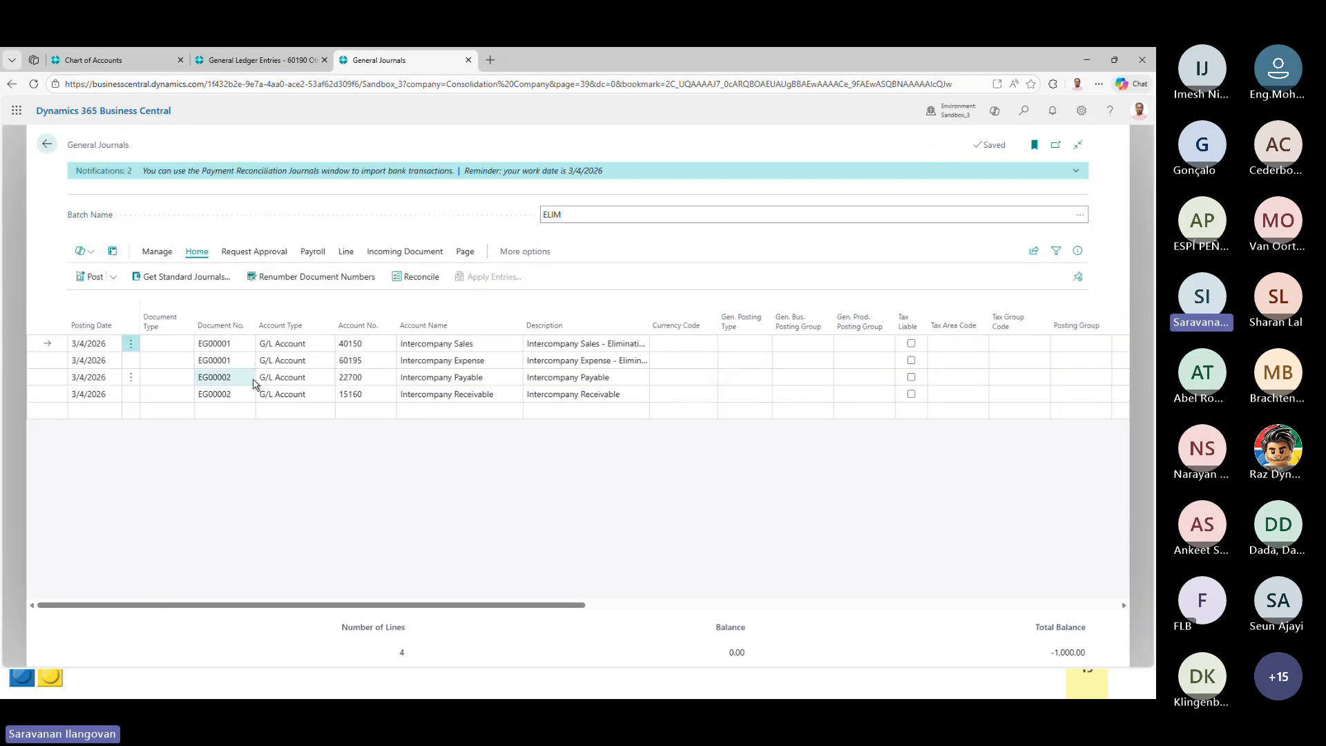
- Clear the balancing account number on the first Intercompany Sales journal line
{"action": "left_click_drag", "start_coordinate": [320, 606], "coordinate": [740, 636]}
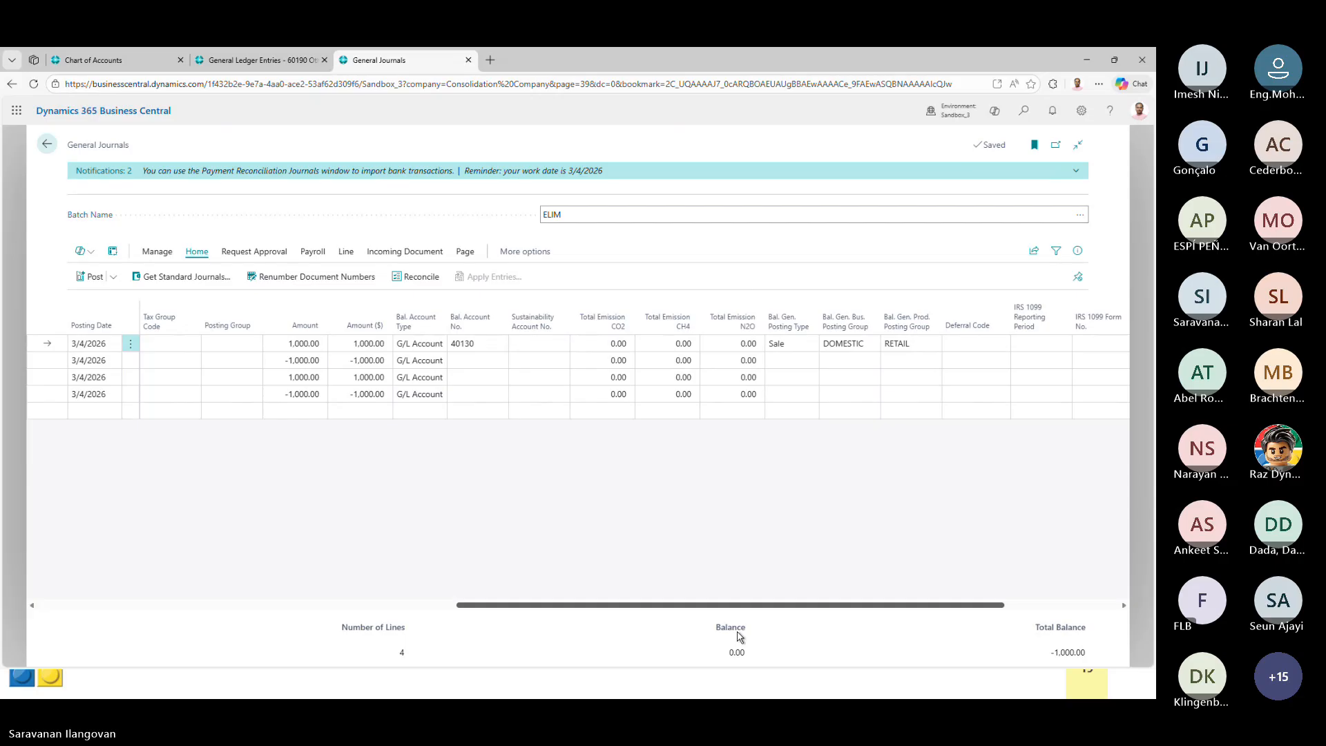
{"action": "left_click", "coordinate": [479, 343]}
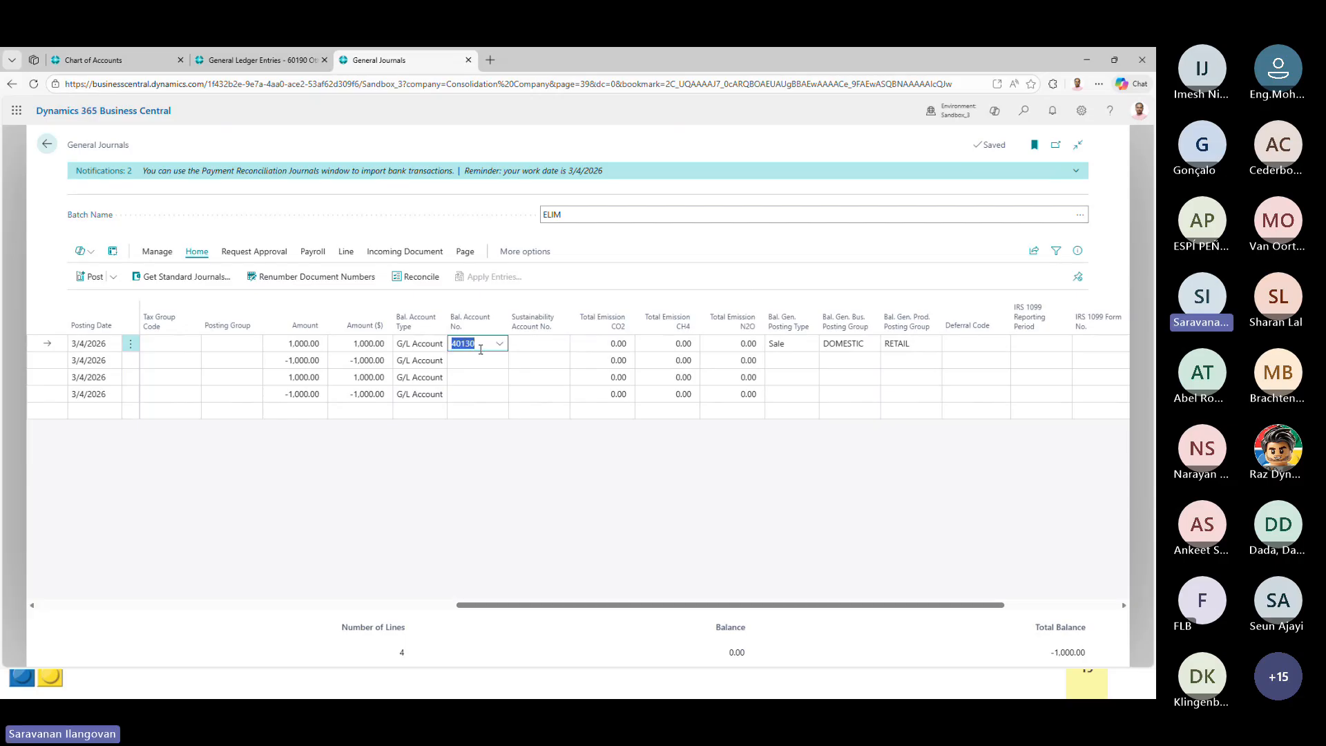
{"action": "key", "text": "Delete"}
{"action": "key", "text": "Tab"}
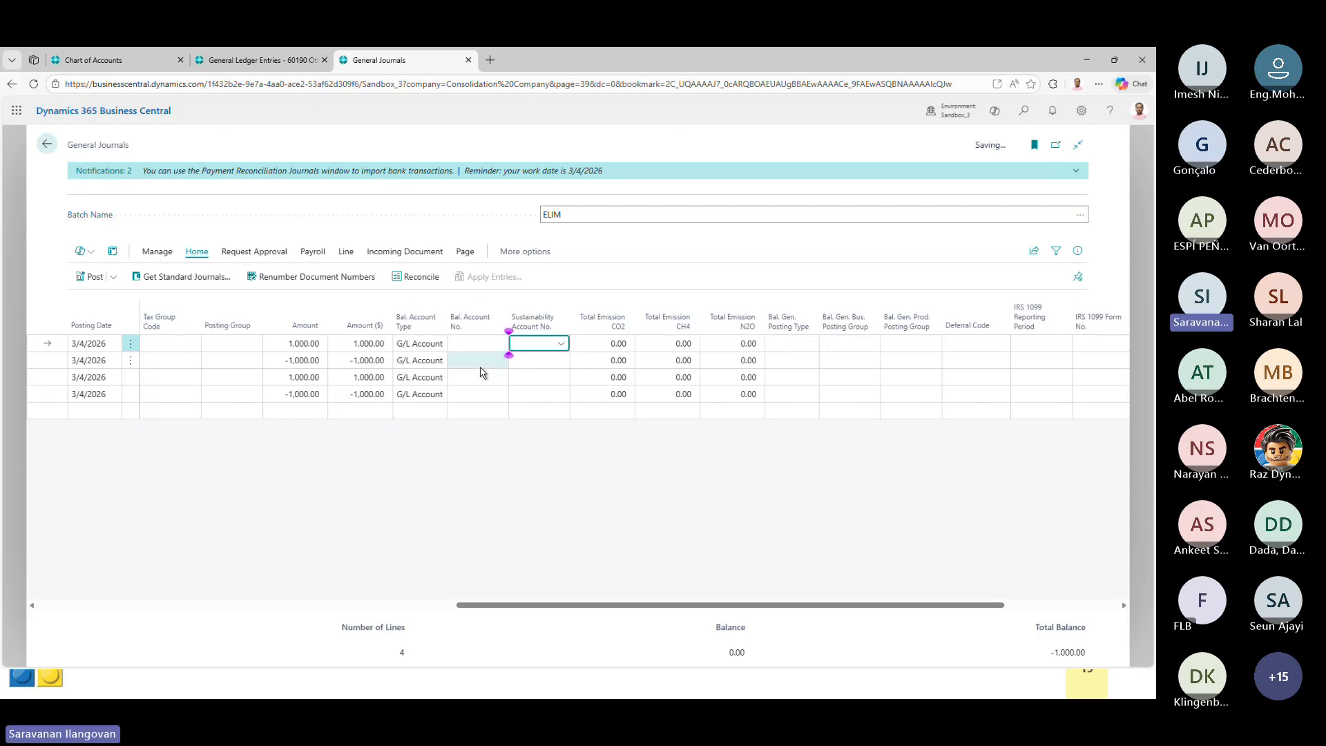
- Preview the posting of the elimination journal lines, and return to the journal
{"action": "left_click_drag", "start_coordinate": [527, 606], "coordinate": [103, 605]}
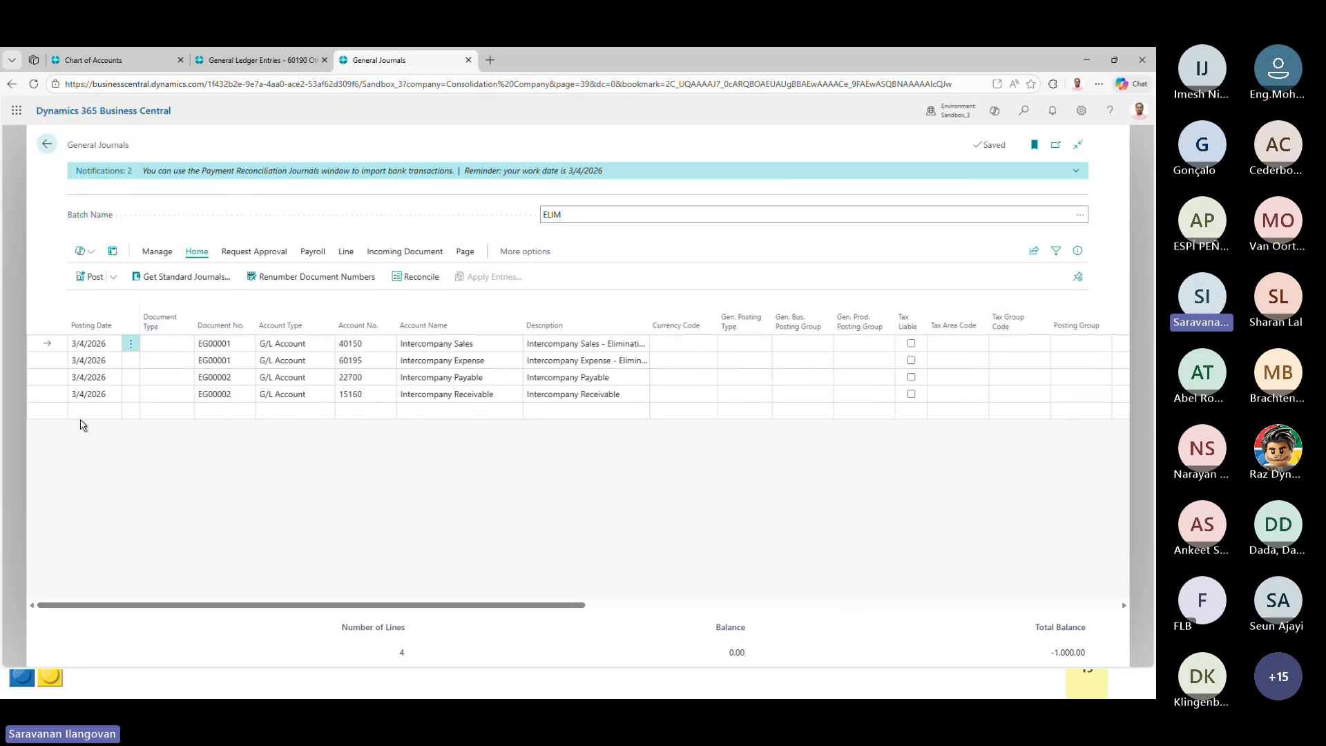
{"action": "left_click", "coordinate": [114, 277]}
{"action": "left_click", "coordinate": [109, 321]}
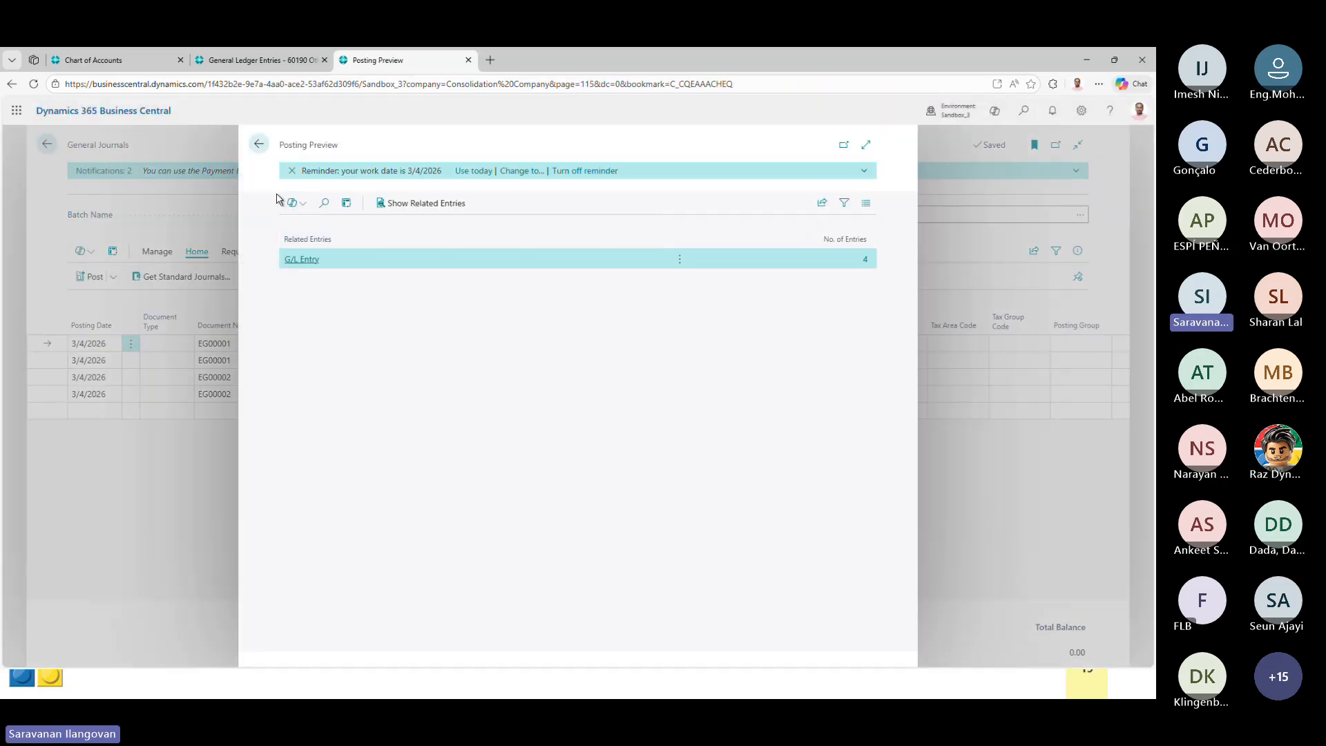
{"action": "left_click", "coordinate": [265, 151]}
- Post the elimination journal lines of the ELIM batch and close the general journal
{"action": "left_click", "coordinate": [112, 277]}
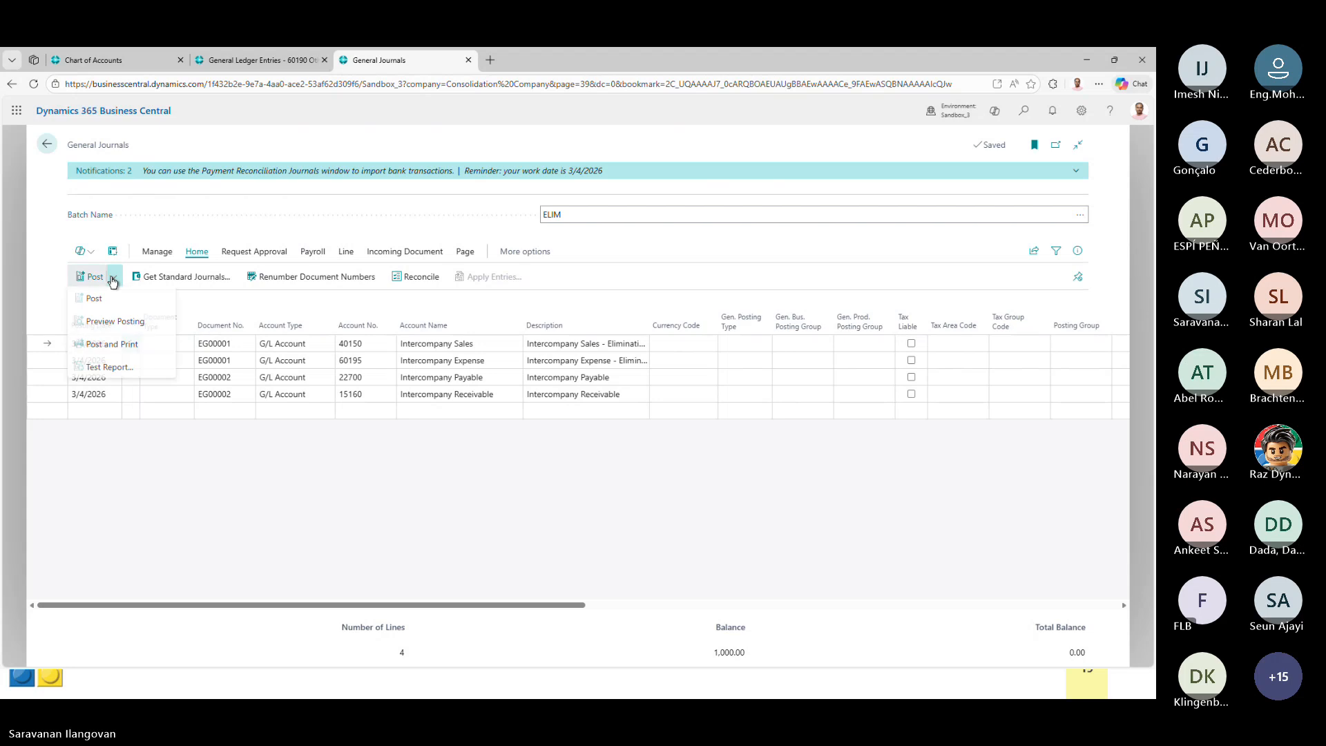
{"action": "left_click", "coordinate": [114, 299]}
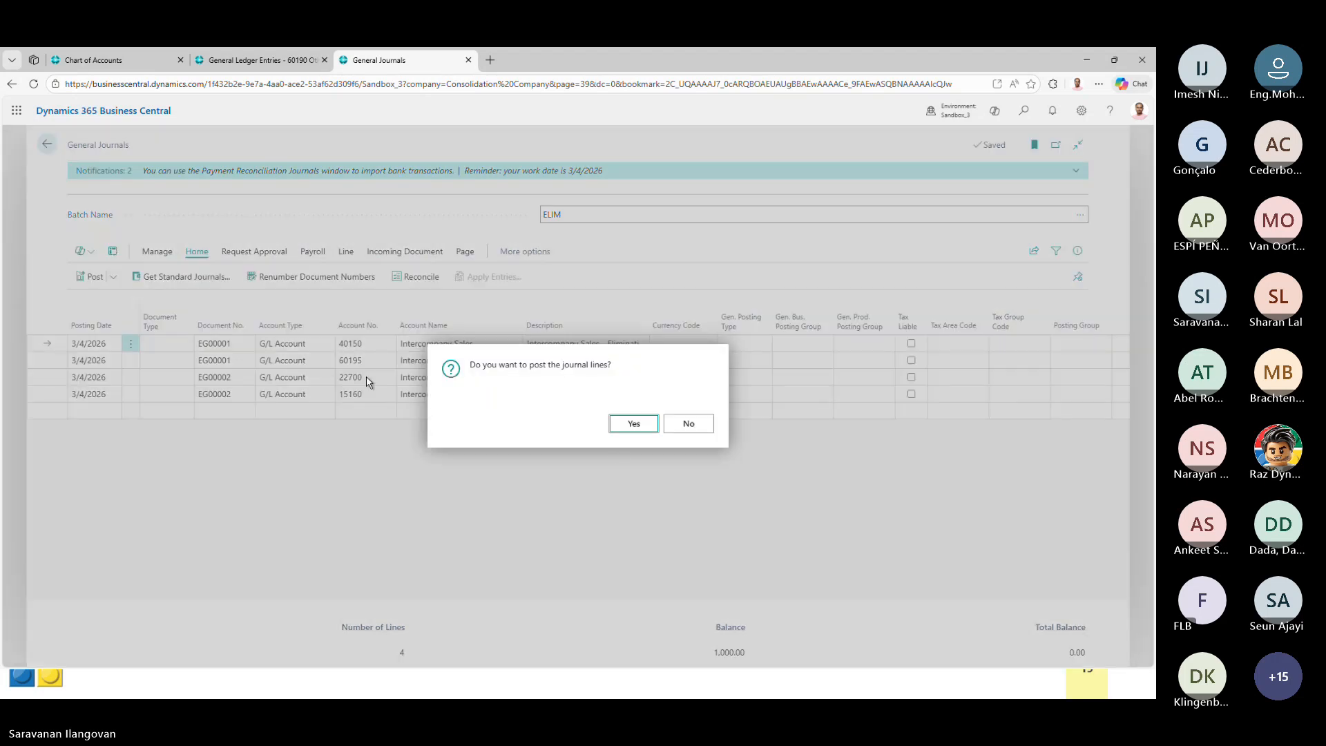
{"action": "left_click", "coordinate": [642, 426]}
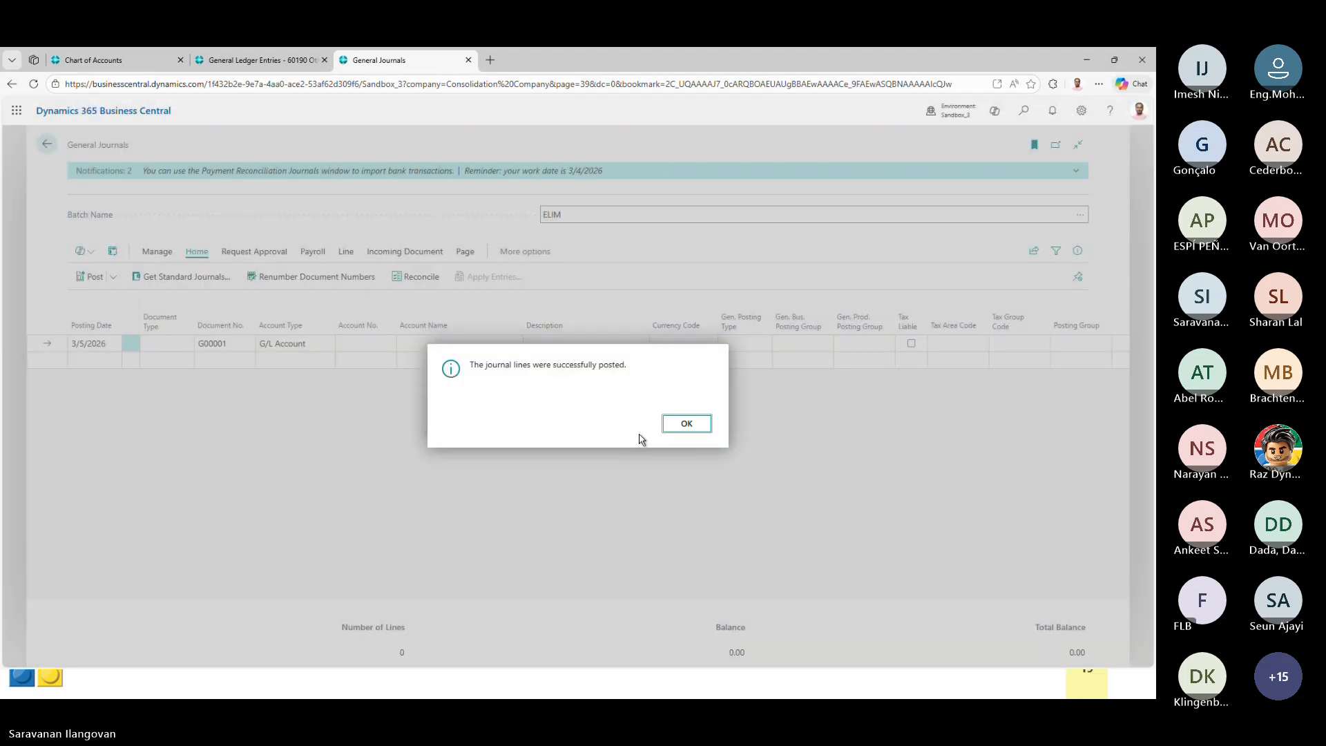
{"action": "left_click", "coordinate": [693, 425]}
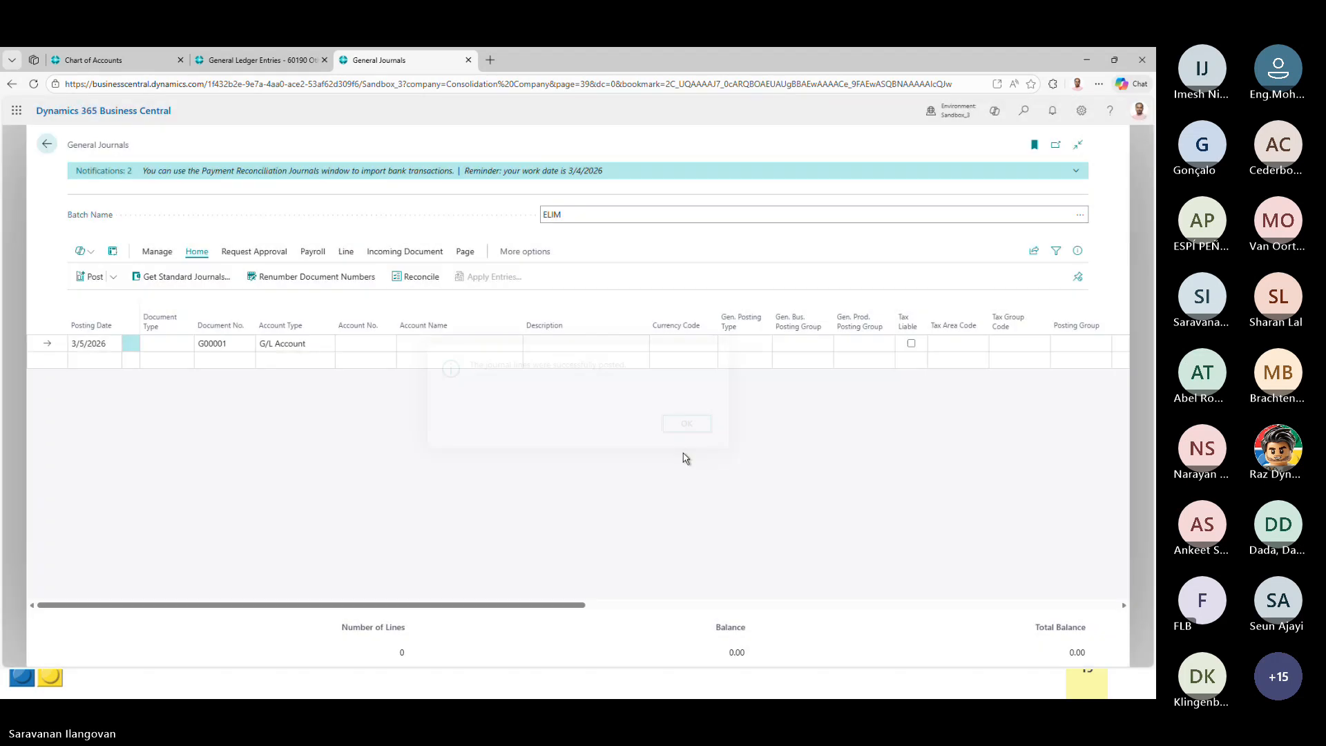
{"action": "left_click", "coordinate": [47, 146]}
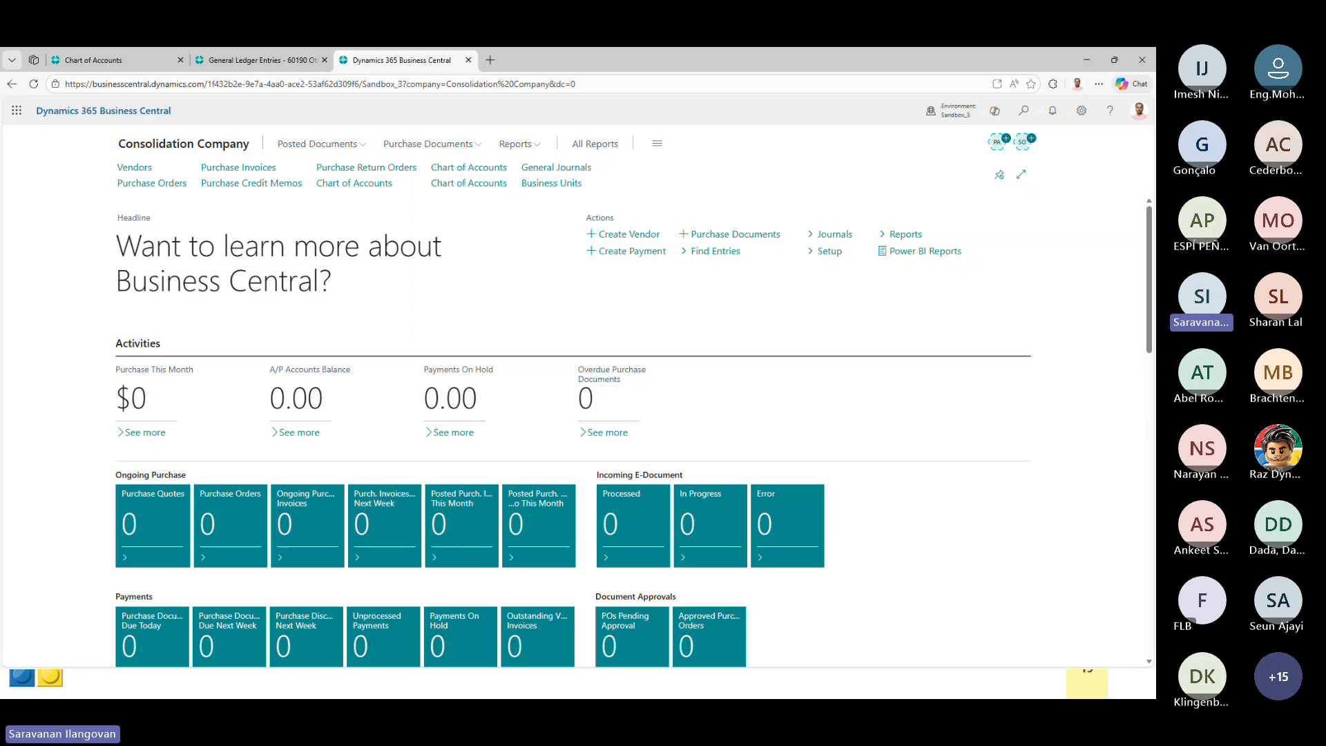
{"action": "key", "text": "alt+Tab"}
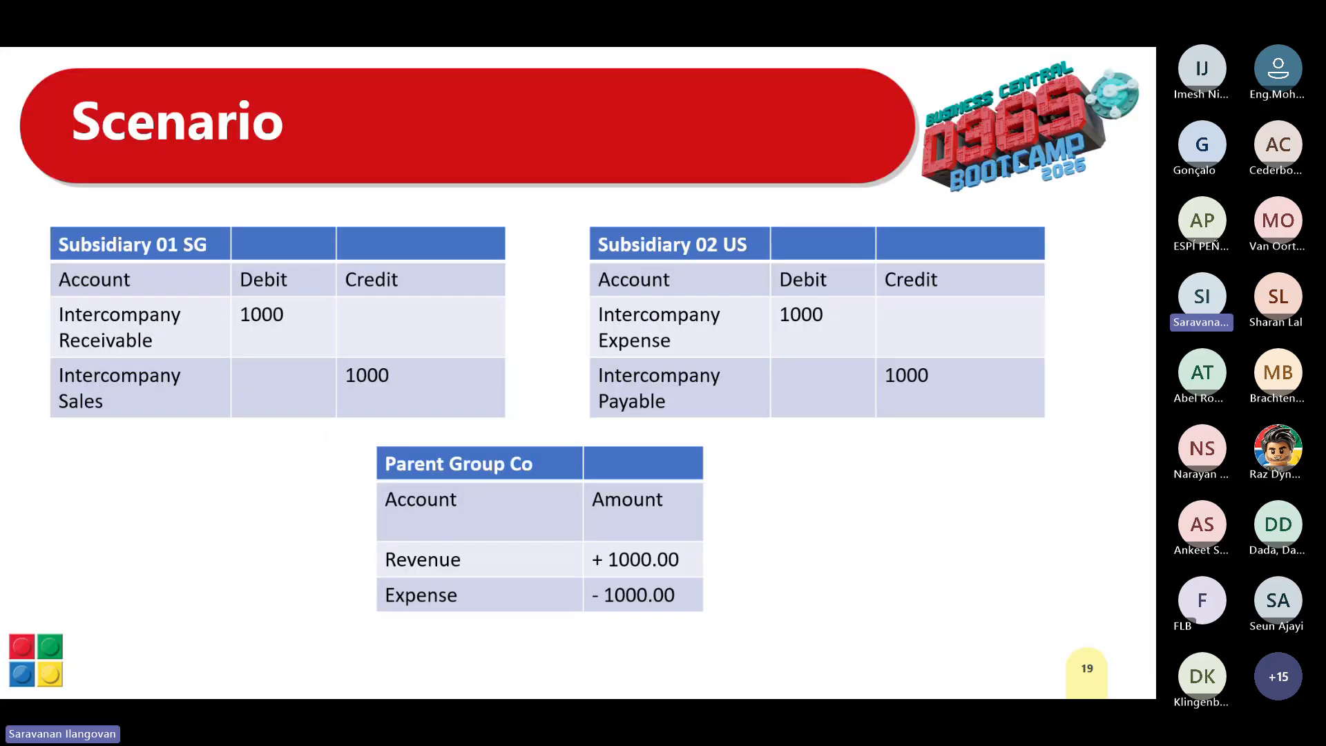
{"action": "key", "text": "Right"}
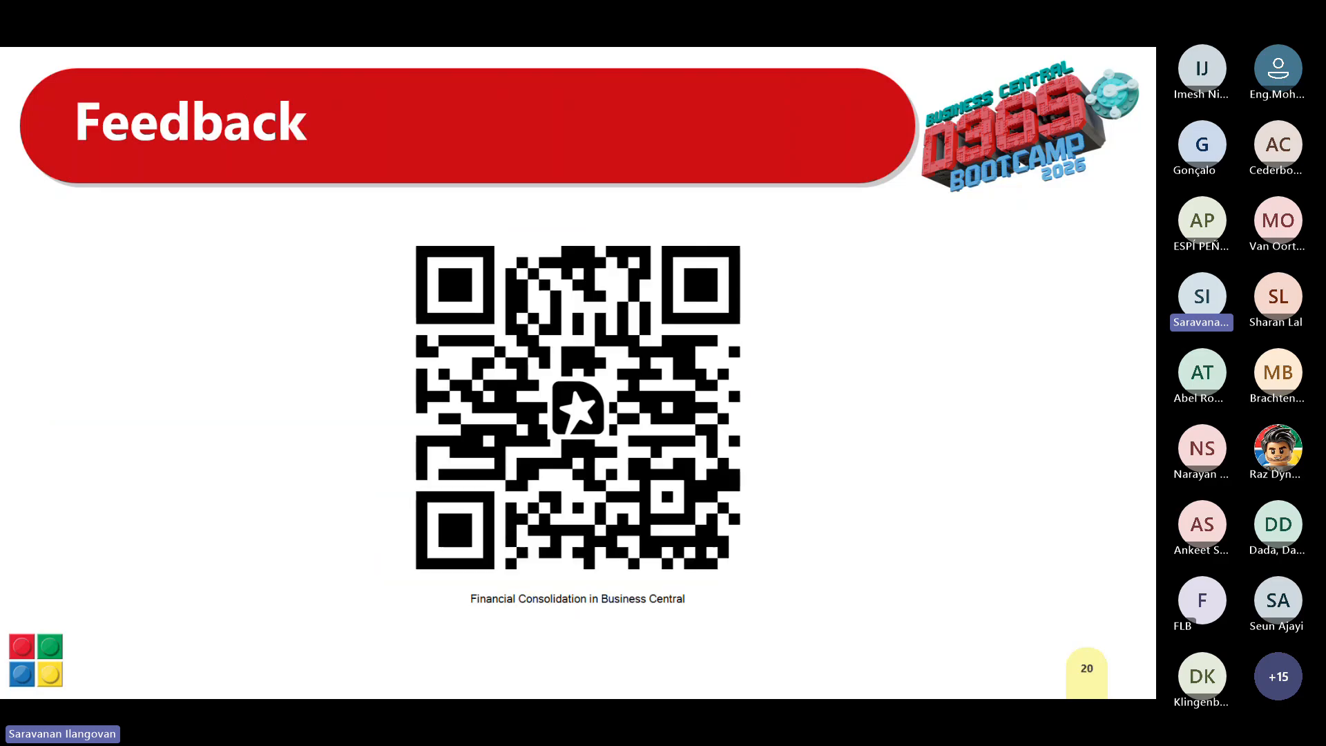
{"action": "key", "text": "Left"}
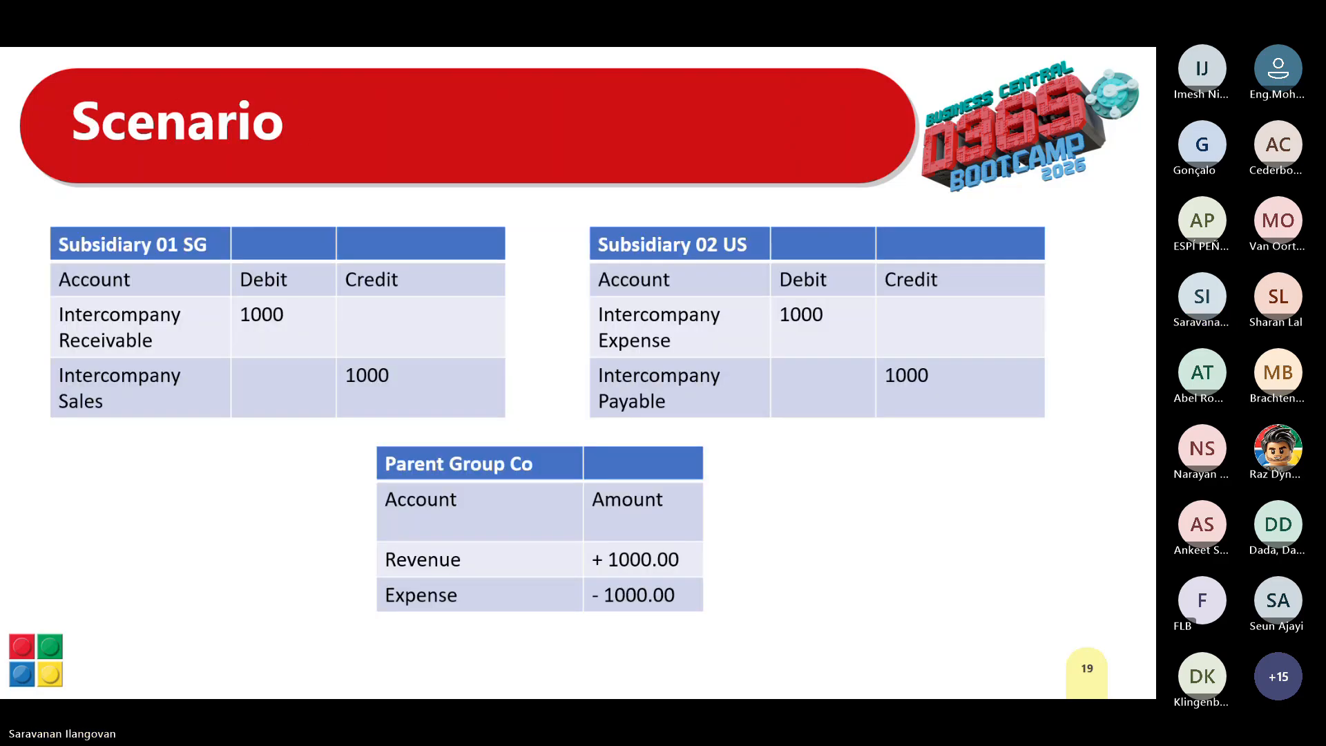
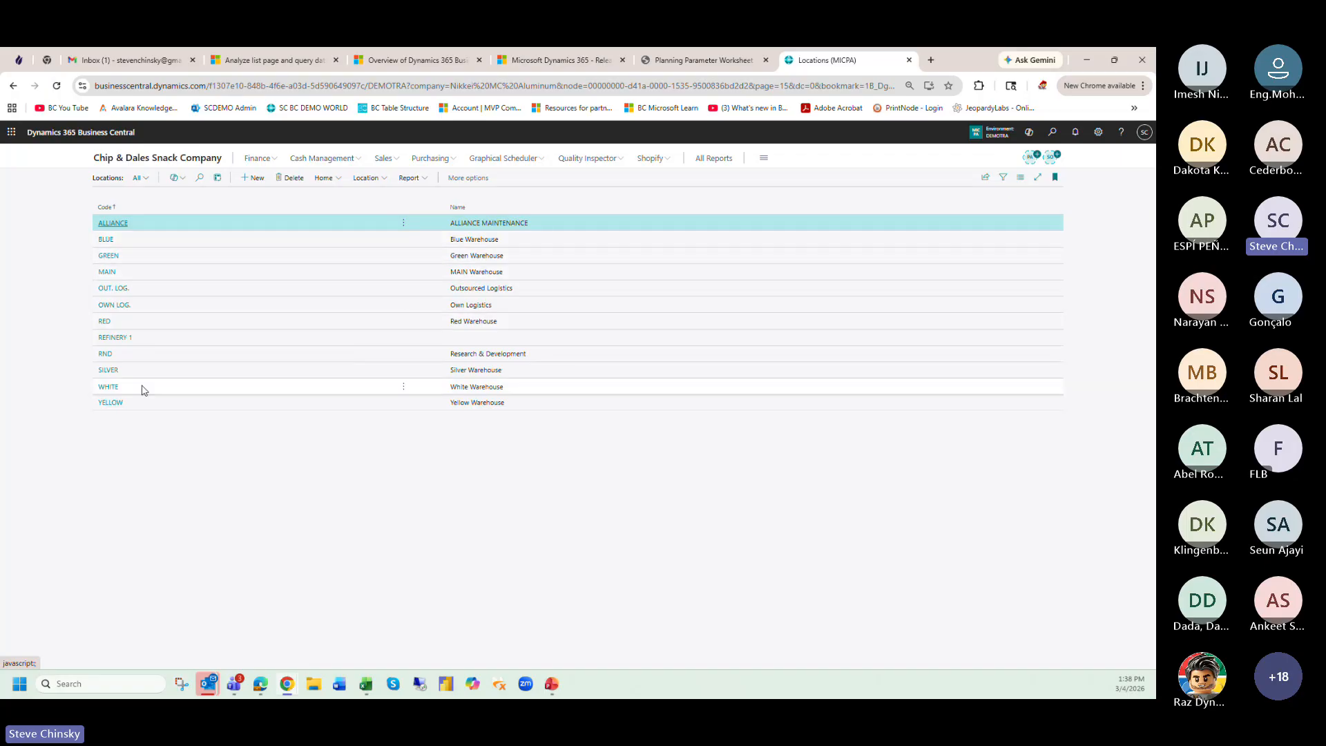
- Open the BLUE location card, examine its warehouse, bins and bin policies settings, and return to the locations list
{"action": "left_click", "coordinate": [108, 242]}
{"action": "left_click", "coordinate": [106, 239]}
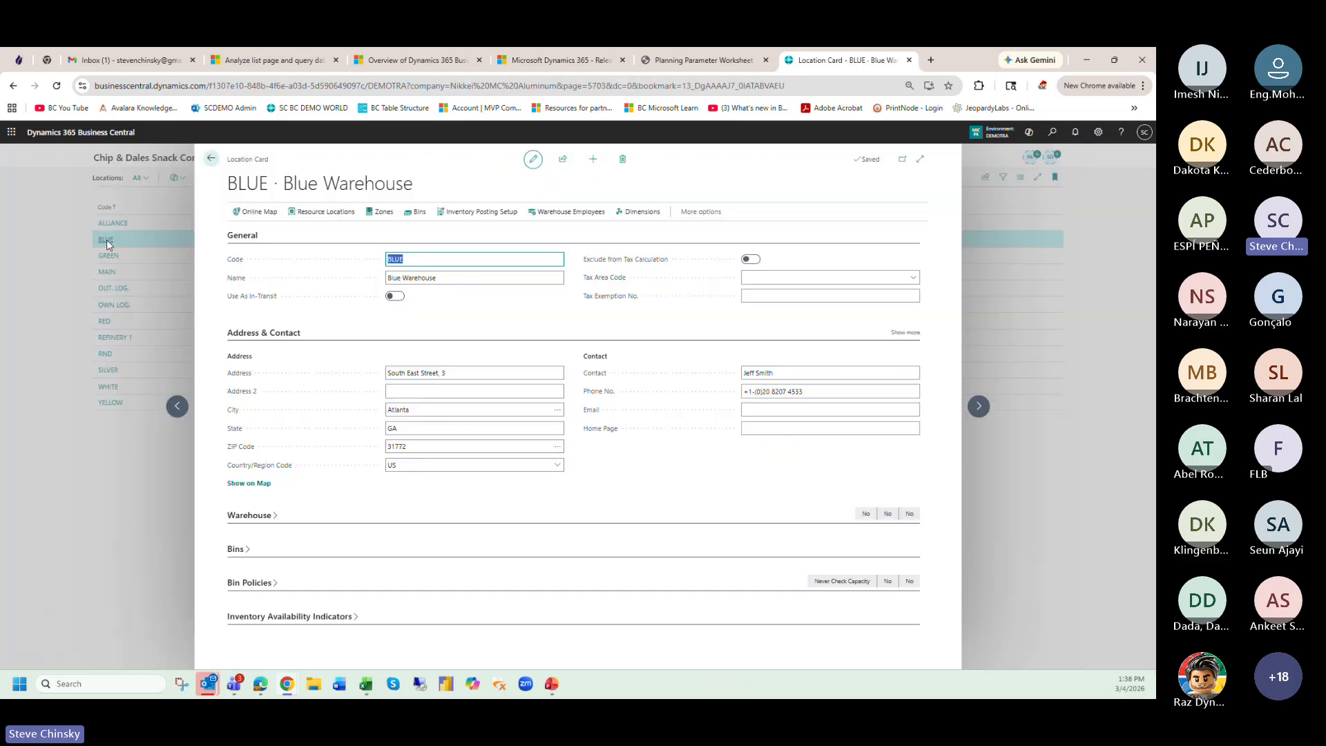
{"action": "left_click", "coordinate": [260, 519]}
{"action": "scroll", "coordinate": [259, 525], "scroll_direction": "down", "scroll_amount": 3}
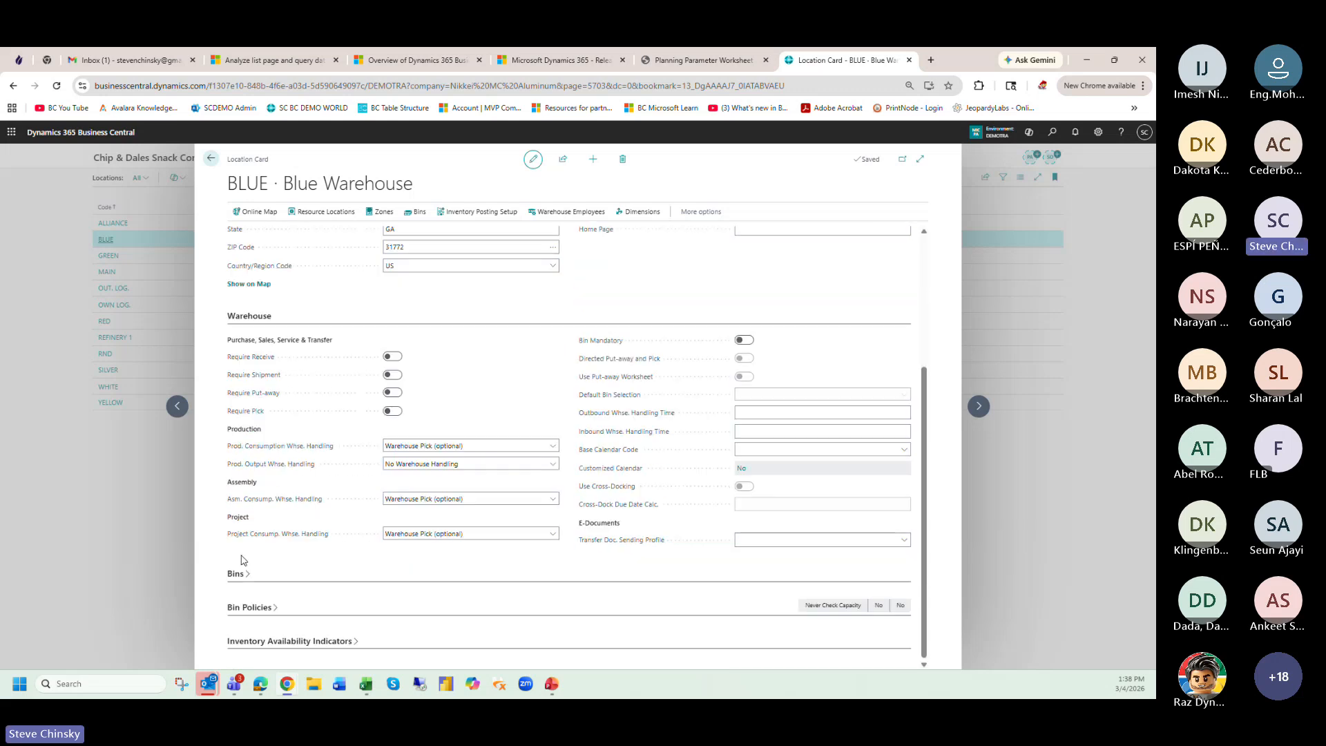
{"action": "left_click", "coordinate": [236, 574]}
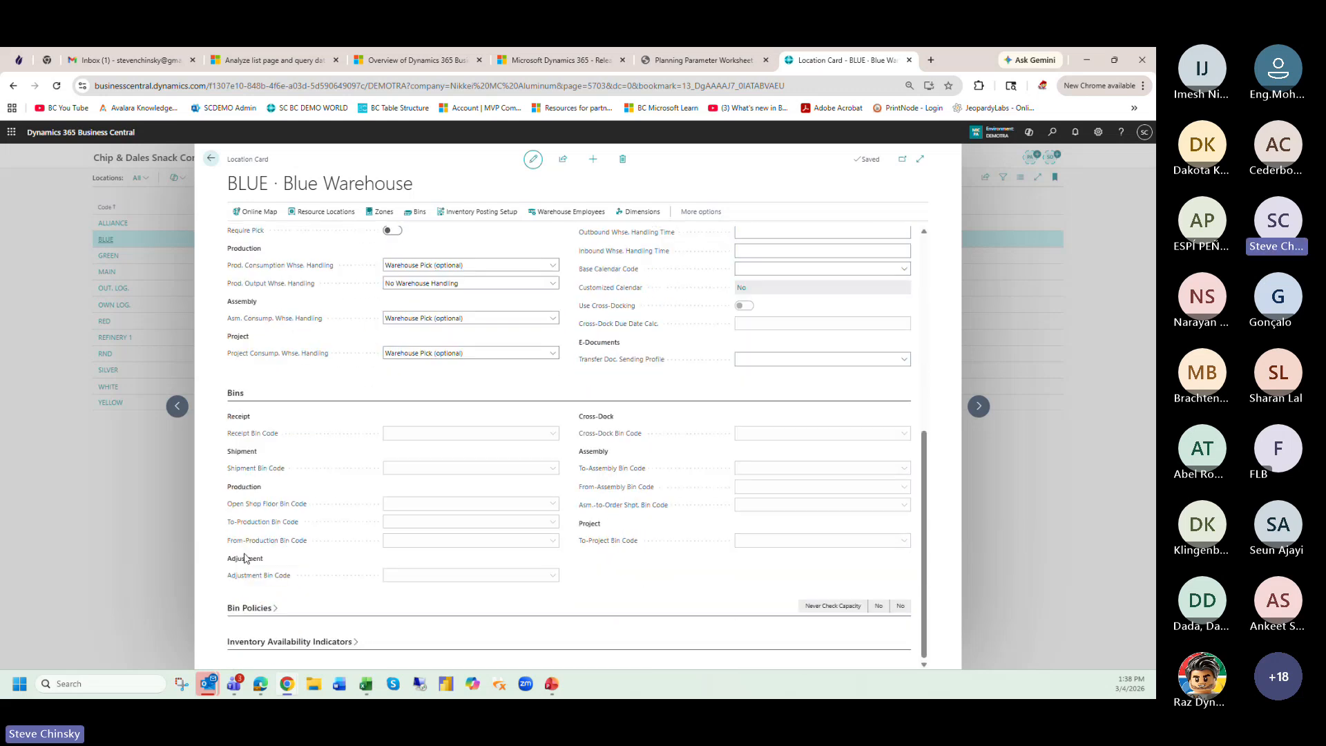
{"action": "left_click", "coordinate": [250, 606]}
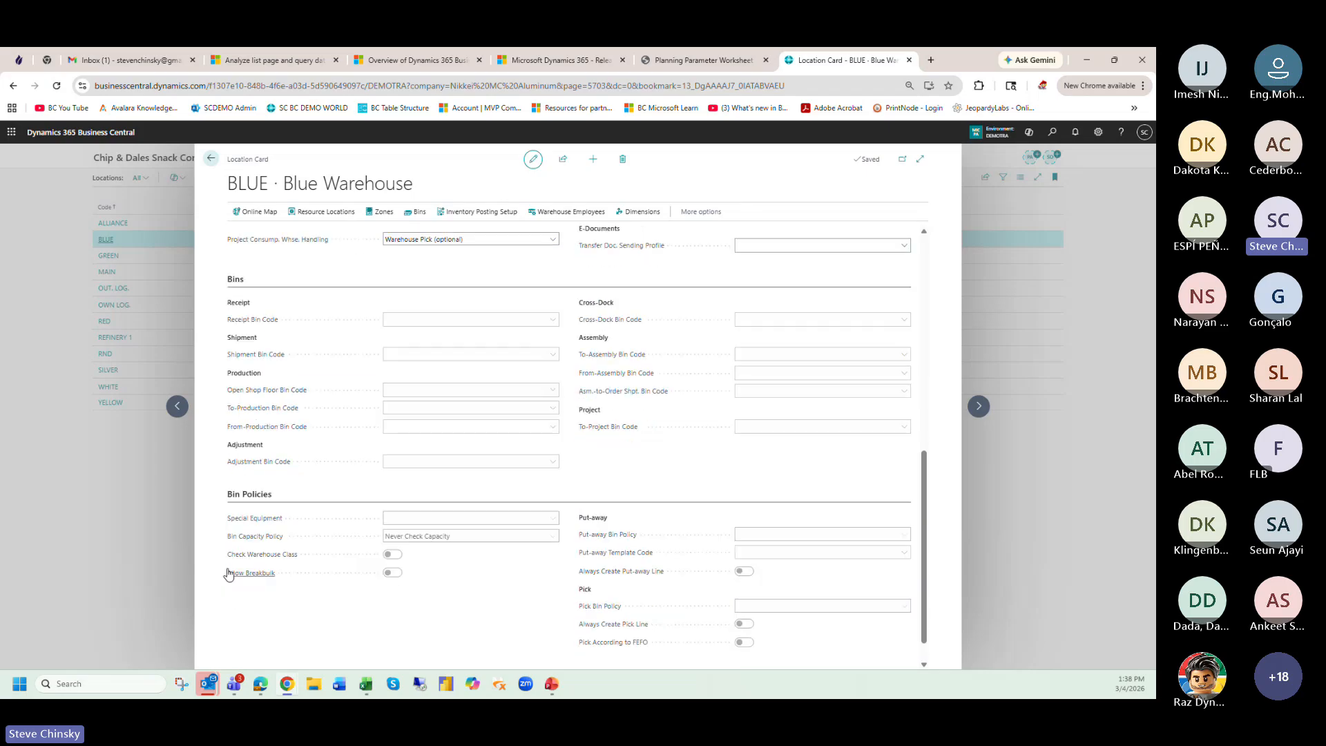
{"action": "scroll", "coordinate": [279, 462], "scroll_direction": "up", "scroll_amount": 1}
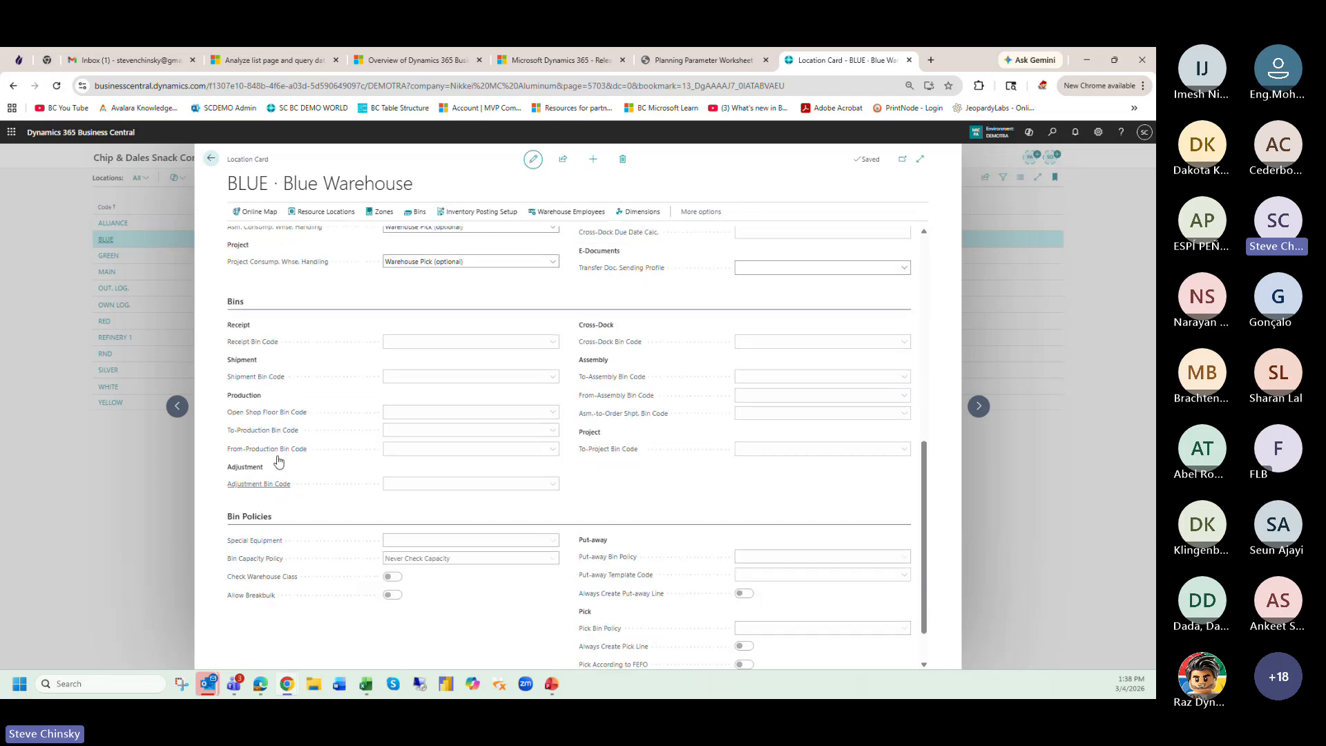
{"action": "scroll", "coordinate": [318, 459], "scroll_direction": "up", "scroll_amount": 3}
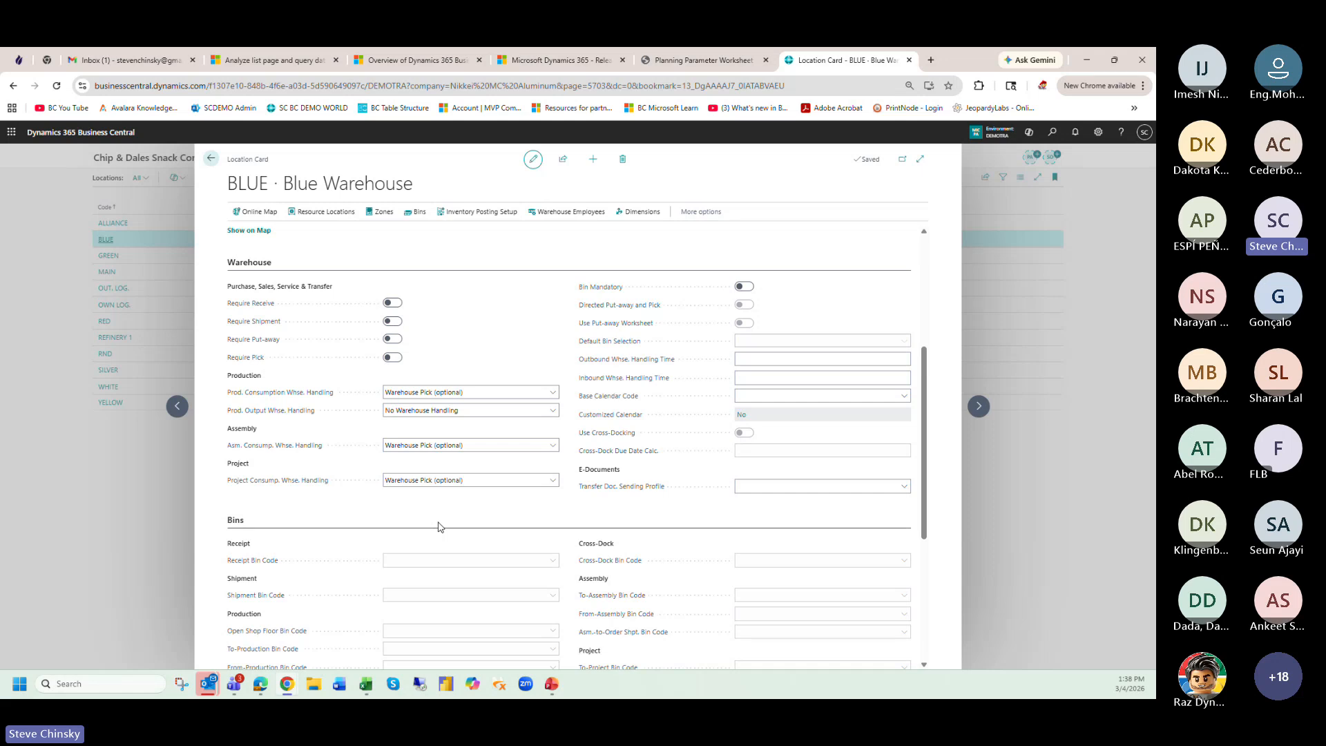
{"action": "left_click", "coordinate": [388, 396]}
{"action": "left_click", "coordinate": [343, 402]}
{"action": "left_click", "coordinate": [212, 160]}
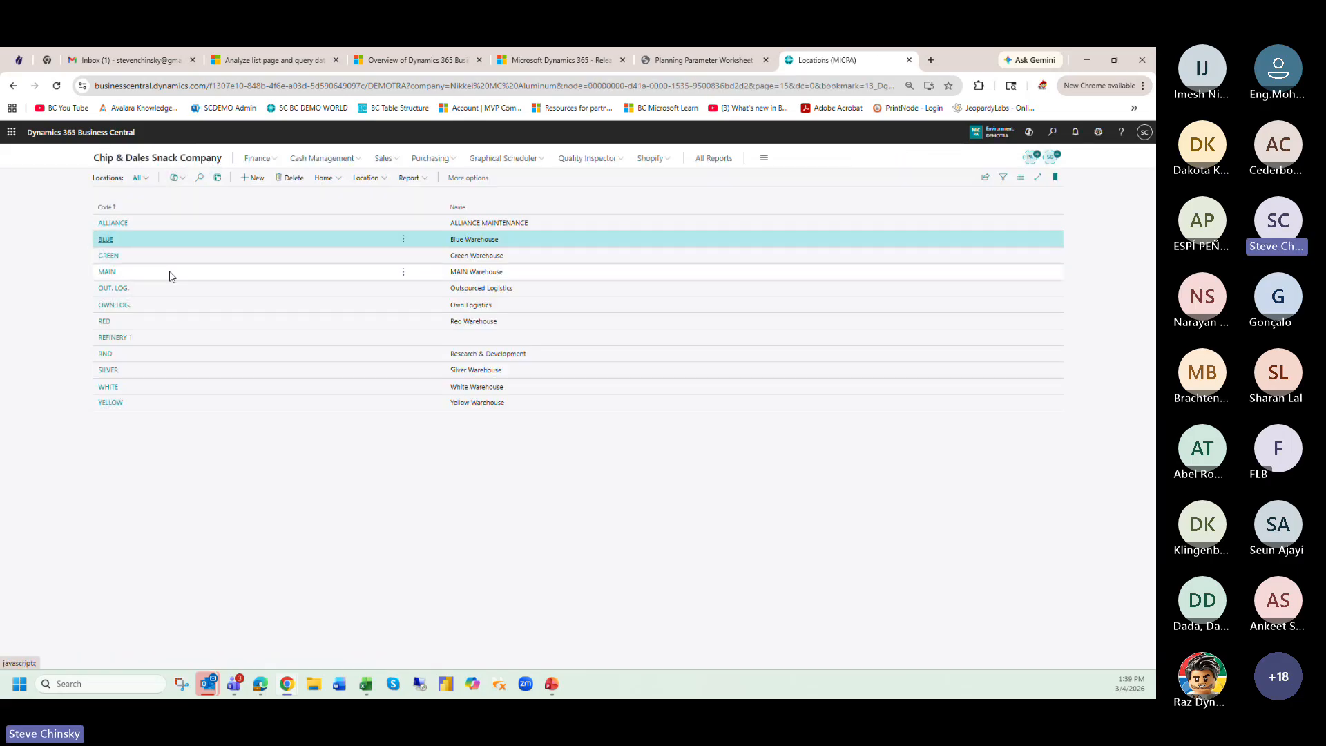
- Review the warehouse, bin and bin policy settings on the MAIN location card, and return to the locations list
{"action": "left_click", "coordinate": [110, 273]}
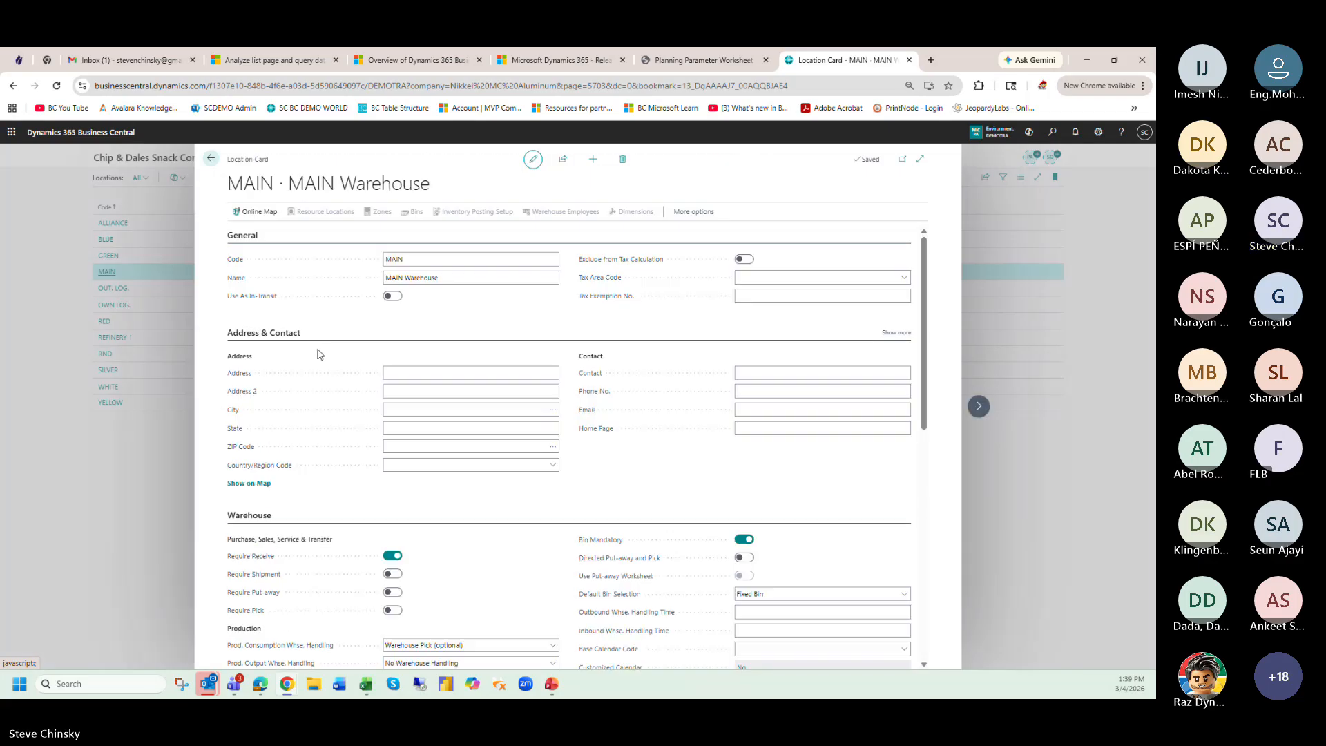
{"action": "scroll", "coordinate": [343, 364], "scroll_direction": "down", "scroll_amount": 2}
{"action": "scroll", "coordinate": [344, 364], "scroll_direction": "down", "scroll_amount": 1}
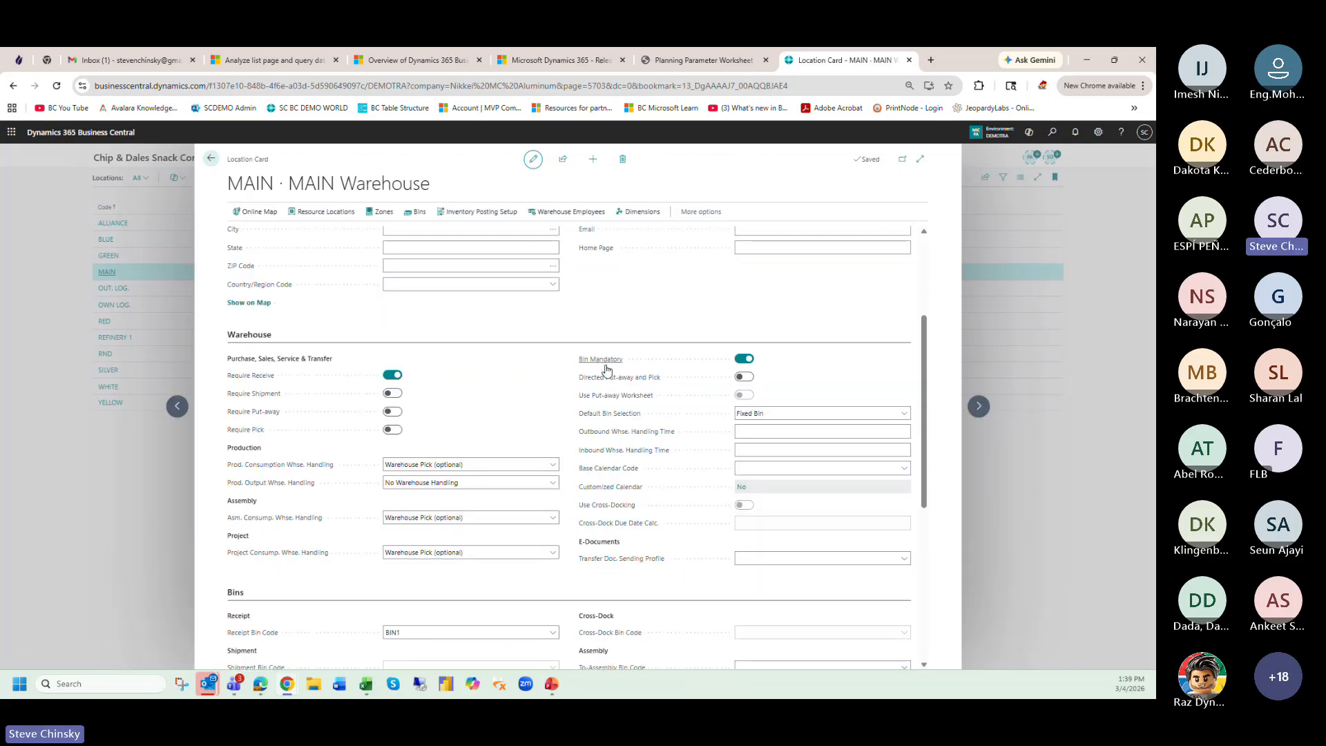
{"action": "mouse_move", "coordinate": [606, 370]}
{"action": "scroll", "coordinate": [287, 385], "scroll_direction": "down", "scroll_amount": 3}
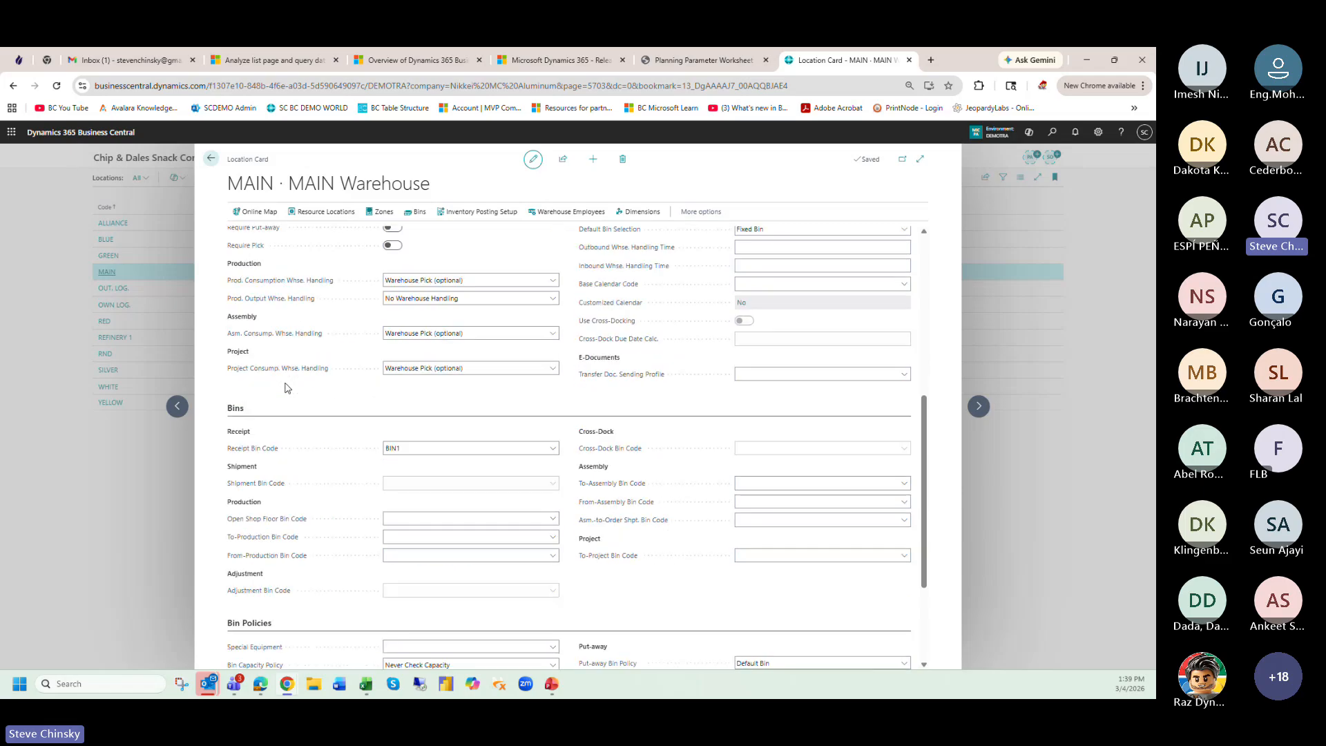
{"action": "scroll", "coordinate": [286, 387], "scroll_direction": "down", "scroll_amount": 1}
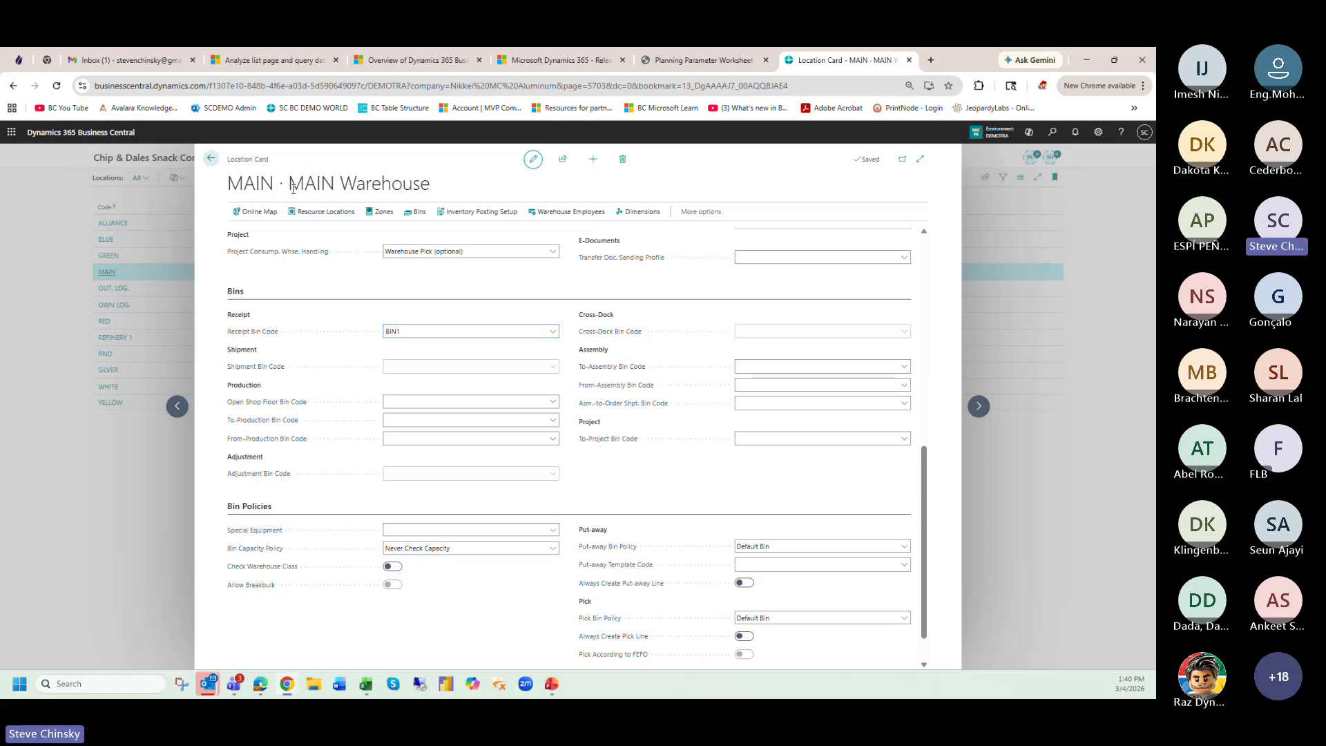
{"action": "left_click", "coordinate": [211, 163]}
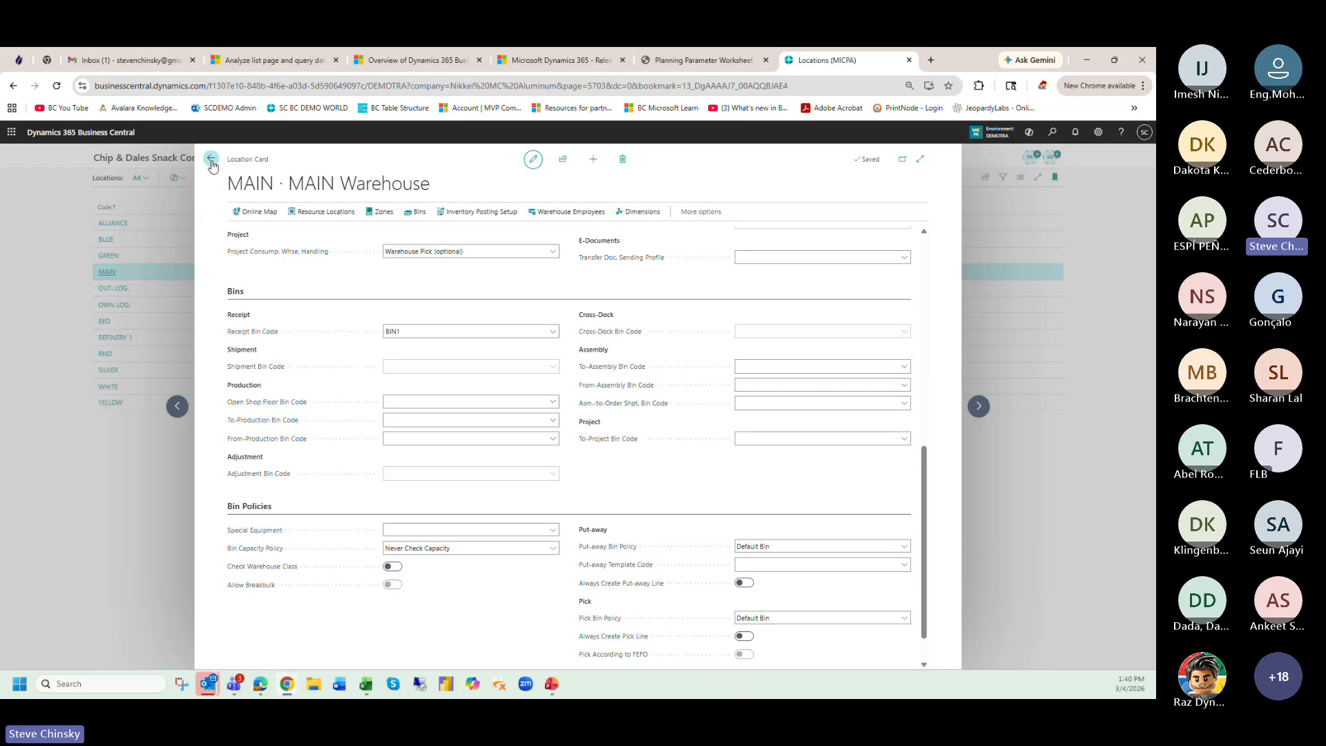
- Open the WHITE location card and review its directed put-away and pick, put-away worksheet and handling time settings
{"action": "left_click", "coordinate": [108, 387]}
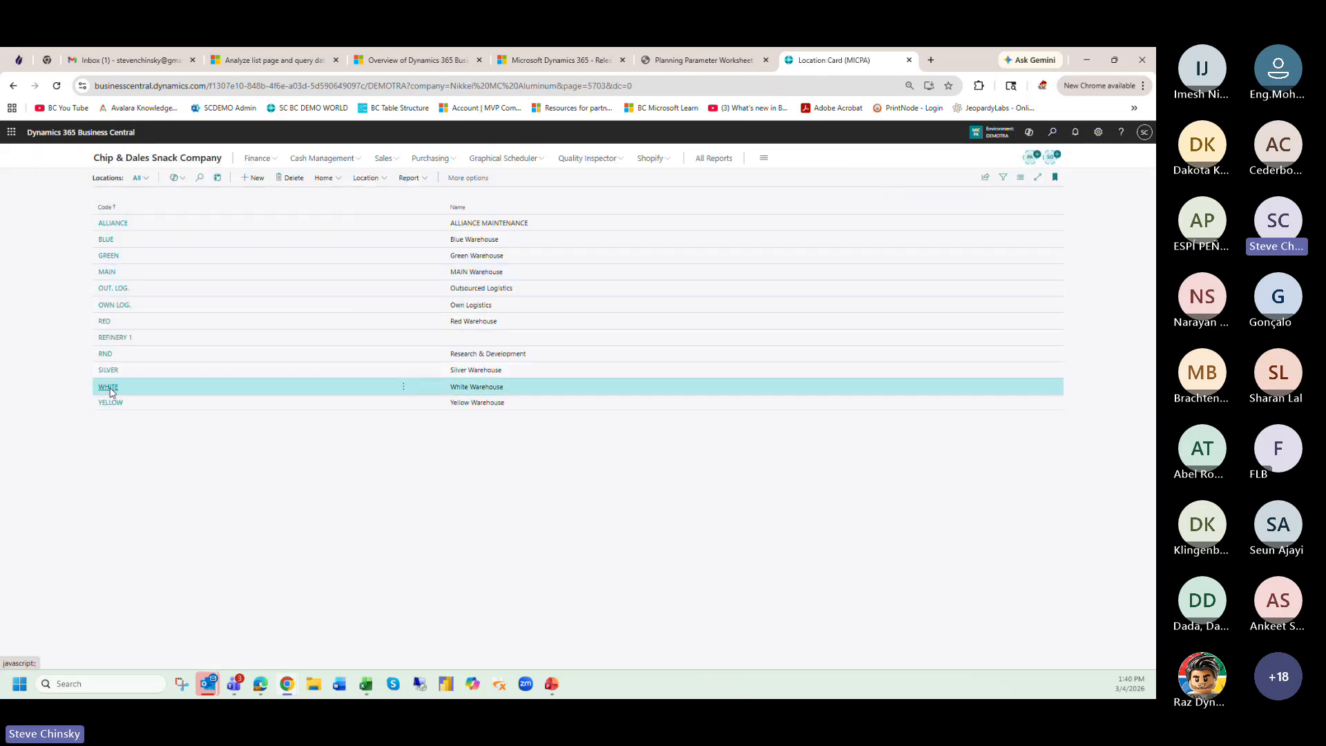
{"action": "scroll", "coordinate": [295, 455], "scroll_direction": "down", "scroll_amount": 3}
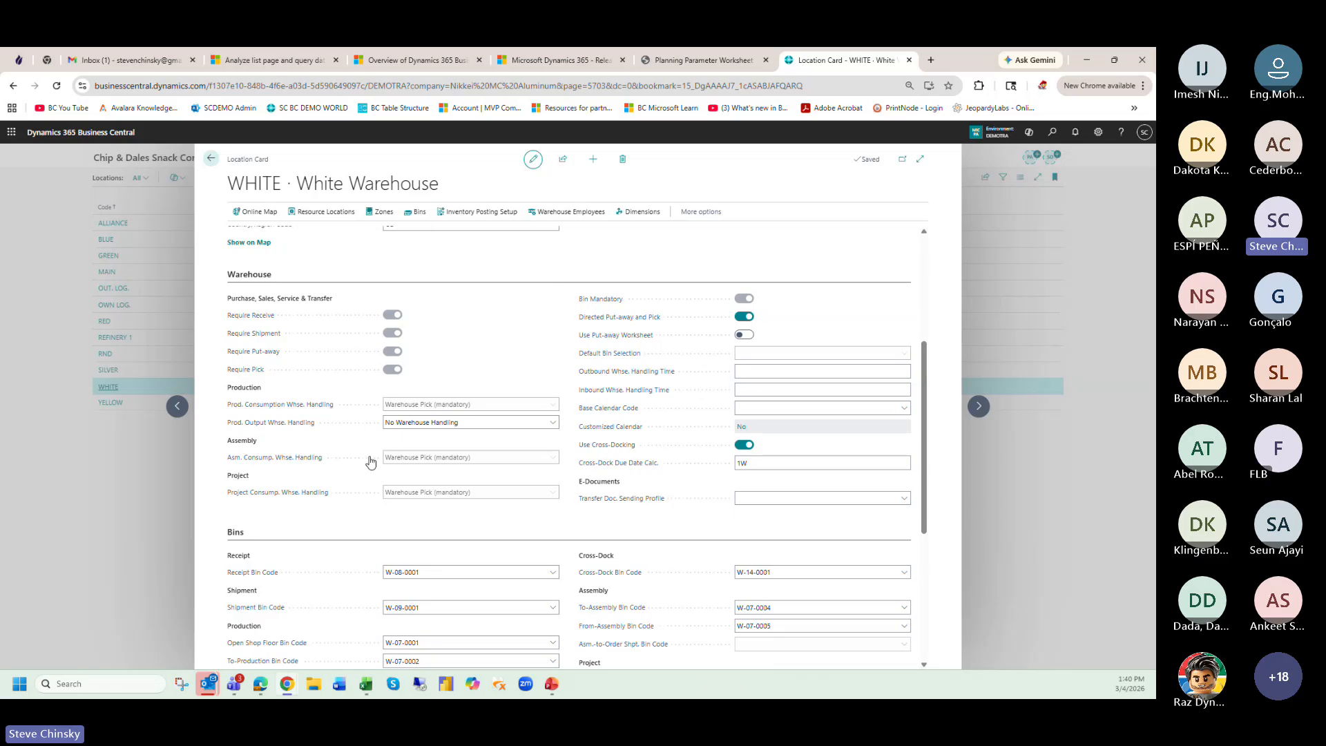
{"action": "mouse_move", "coordinate": [650, 328]}
{"action": "mouse_move", "coordinate": [605, 343]}
{"action": "mouse_move", "coordinate": [594, 389]}
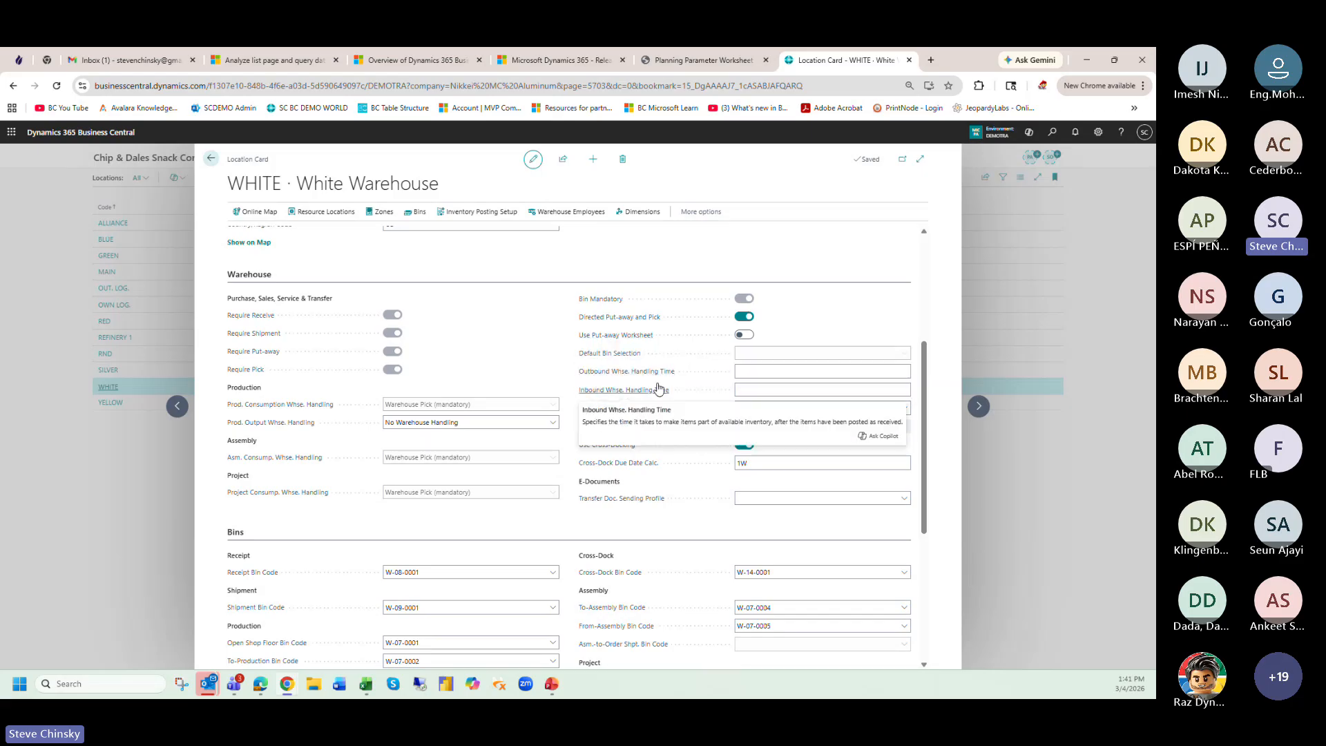
- Set the WHITE location's outbound and inbound warehouse handling times to 1D and its base calendar code to BASE
{"action": "left_click", "coordinate": [760, 370]}
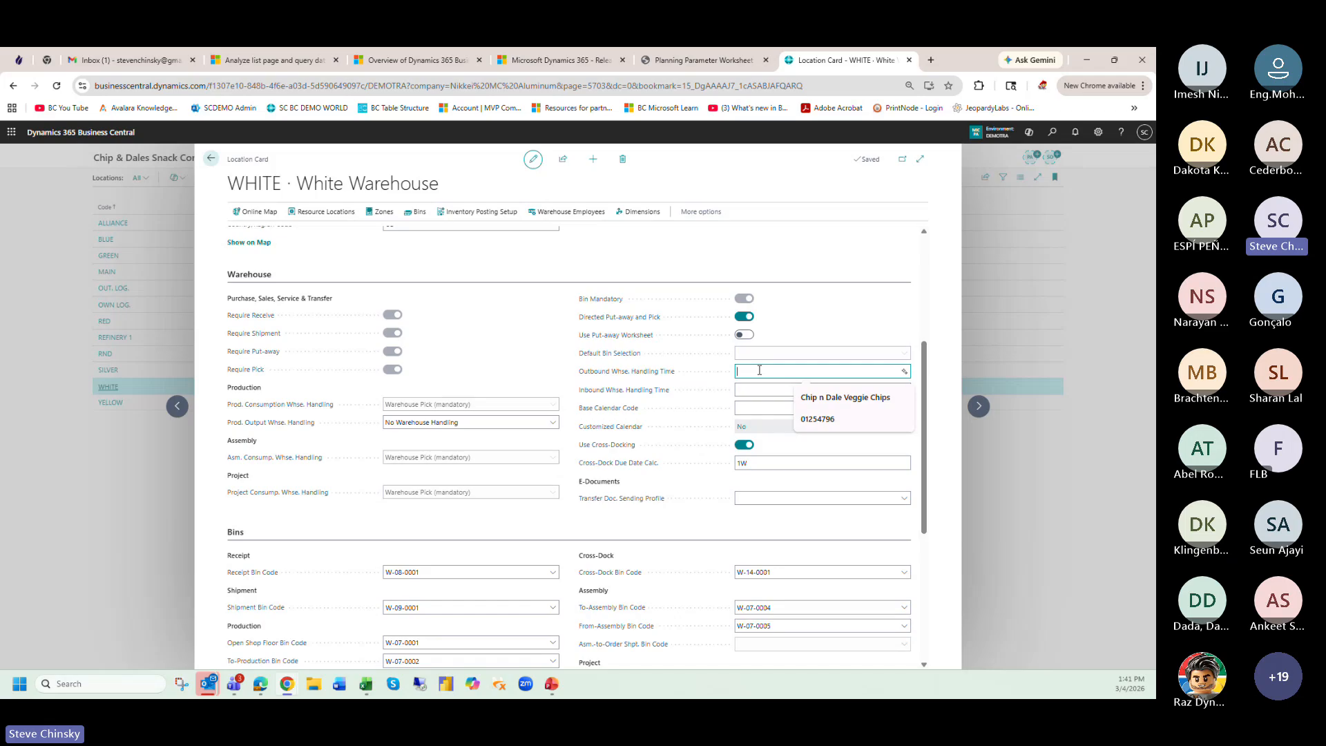
{"action": "type", "text": "1D"}
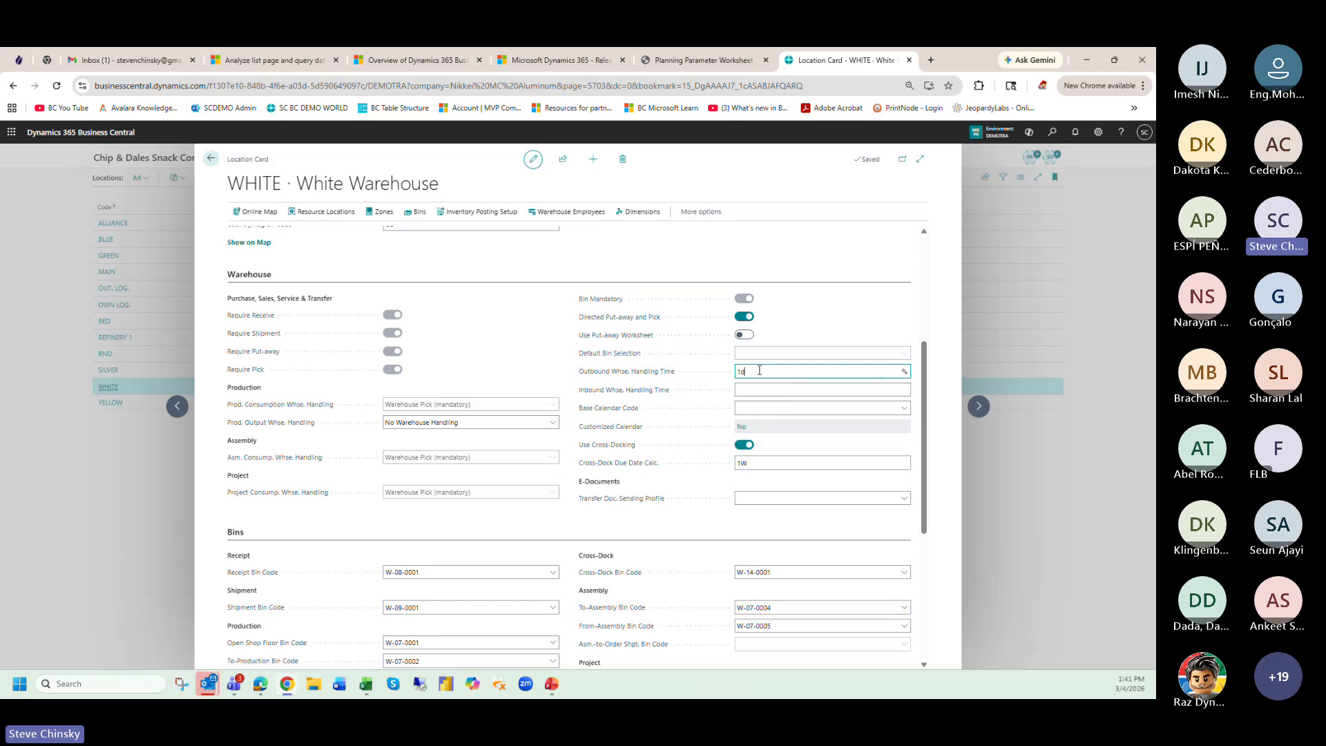
{"action": "key", "text": "Tab"}
{"action": "type", "text": "1D"}
{"action": "key", "text": "Tab"}
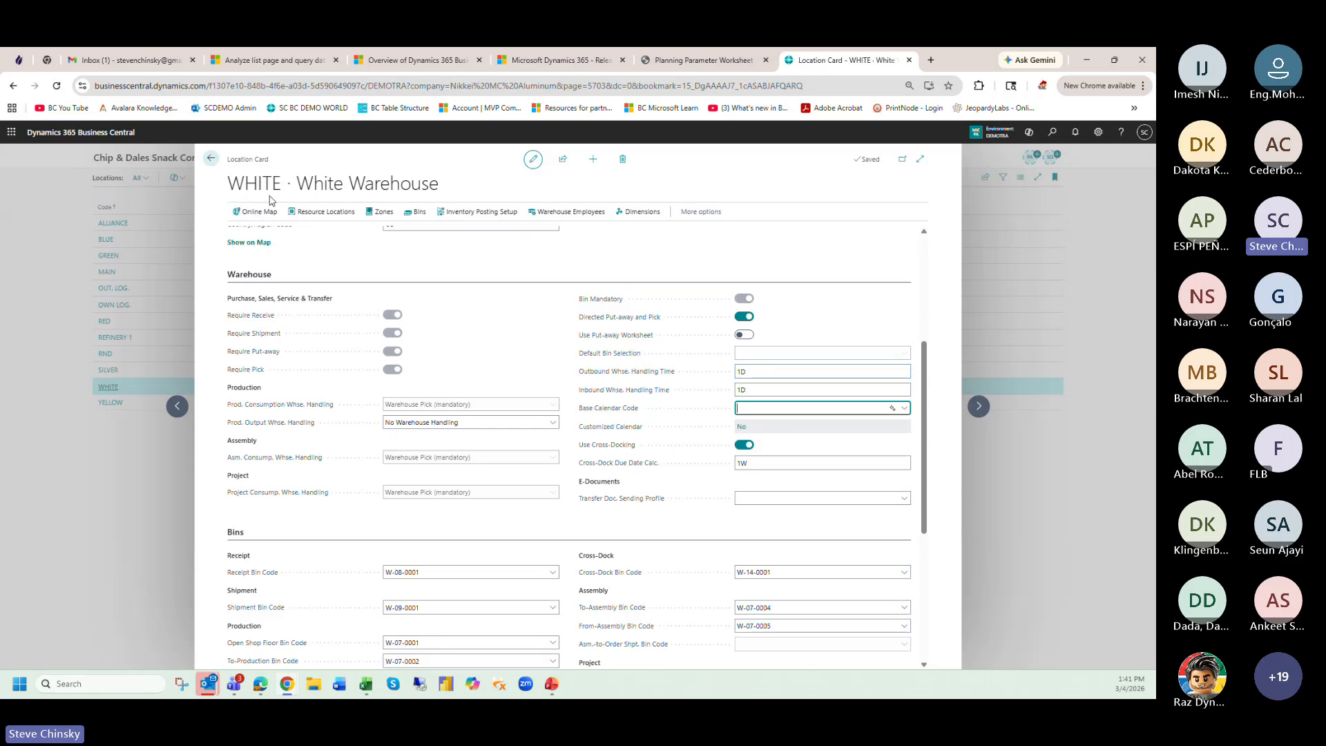
{"action": "left_click", "coordinate": [905, 411]}
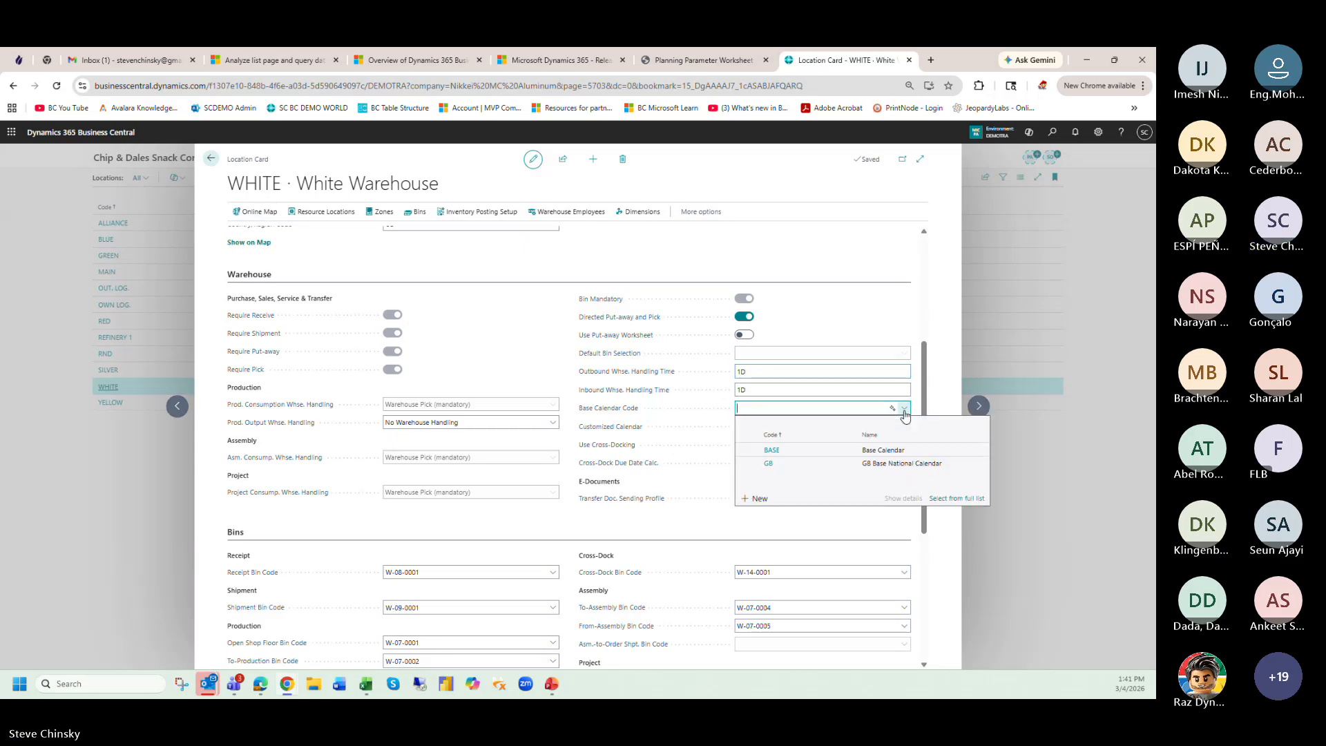
{"action": "left_click", "coordinate": [881, 453]}
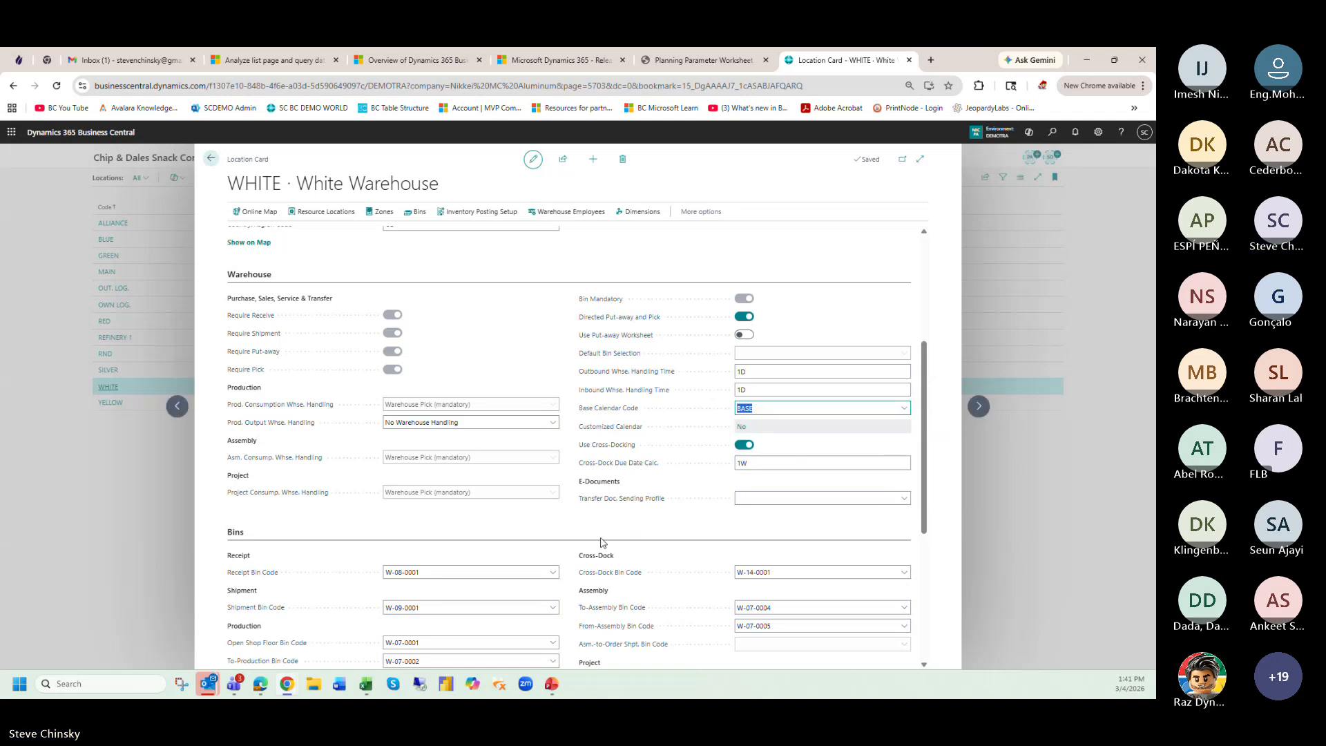
- Review the cross-docking settings, default bin codes and bin policies on the WHITE location card
{"action": "mouse_move", "coordinate": [602, 450]}
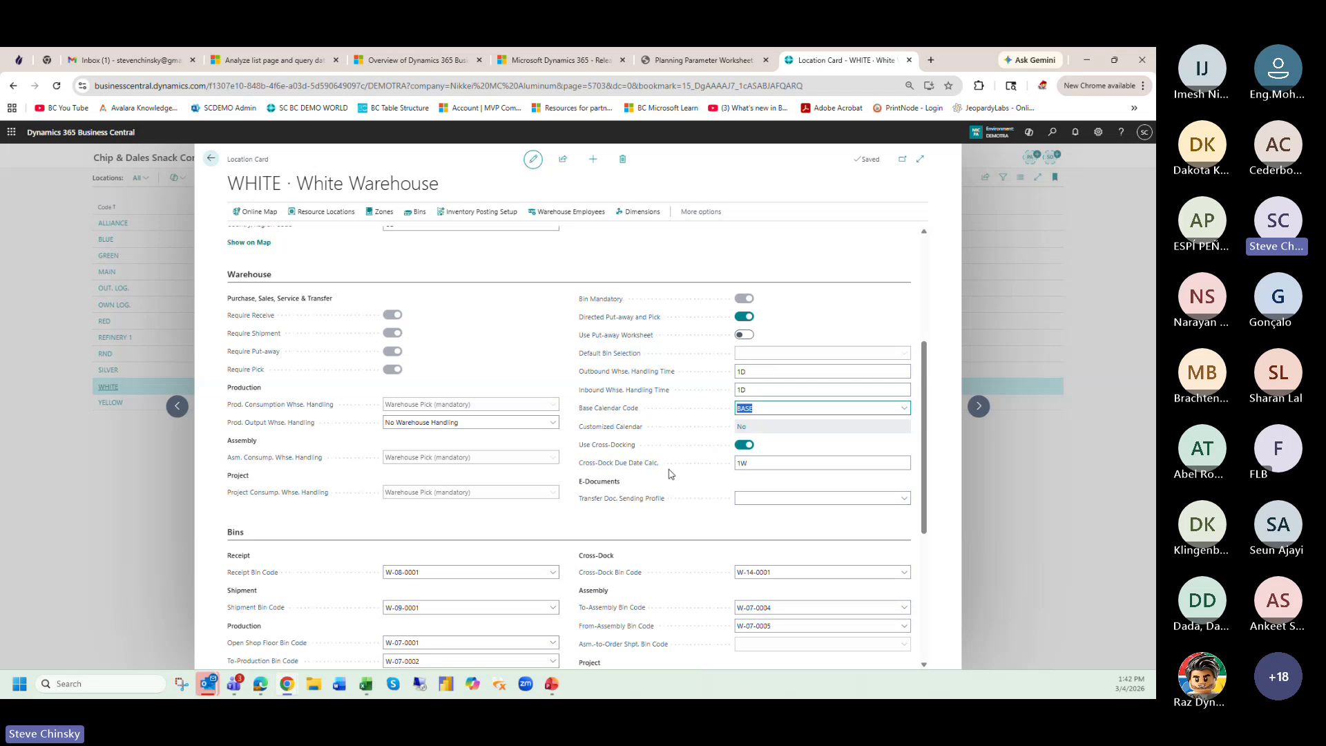
{"action": "mouse_move", "coordinate": [620, 470]}
{"action": "scroll", "coordinate": [669, 474], "scroll_direction": "down", "scroll_amount": 3}
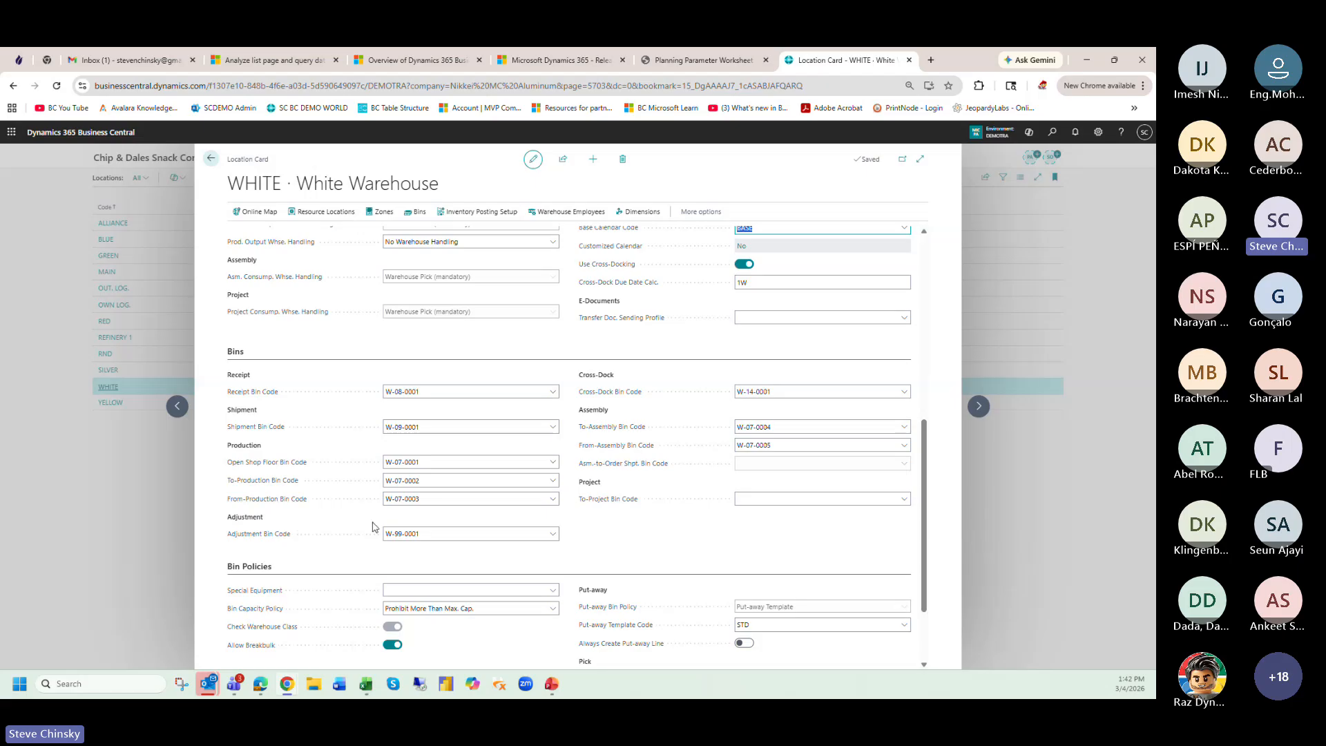
{"action": "left_click", "coordinate": [383, 392]}
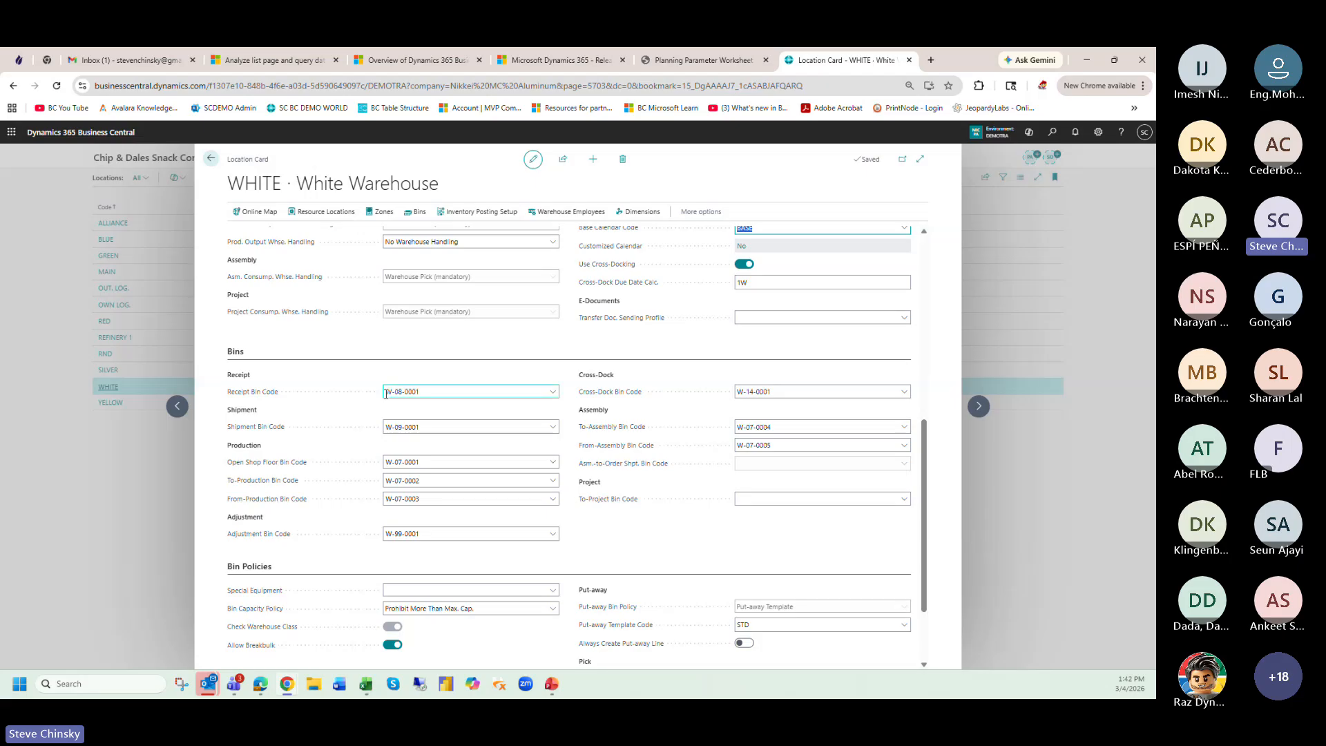
{"action": "left_click", "coordinate": [391, 430]}
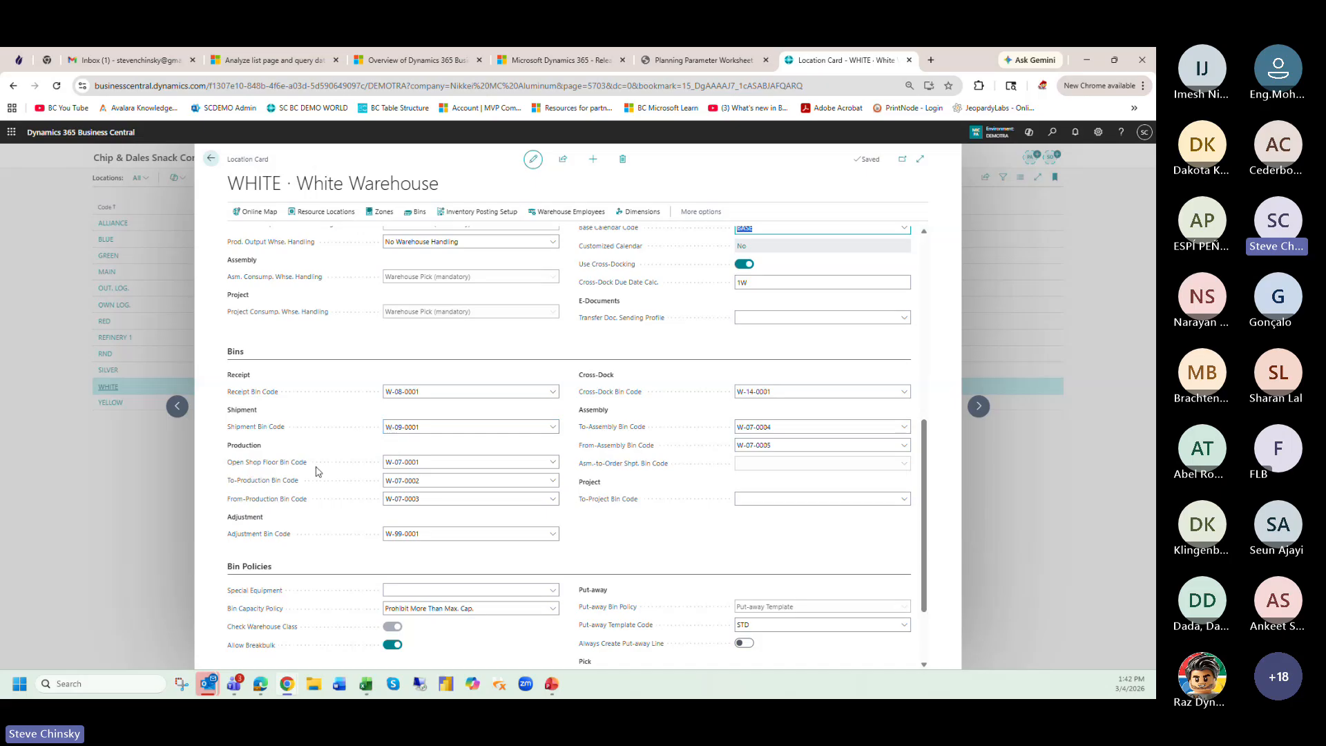
{"action": "left_click", "coordinate": [284, 482]}
{"action": "mouse_move", "coordinate": [635, 509]}
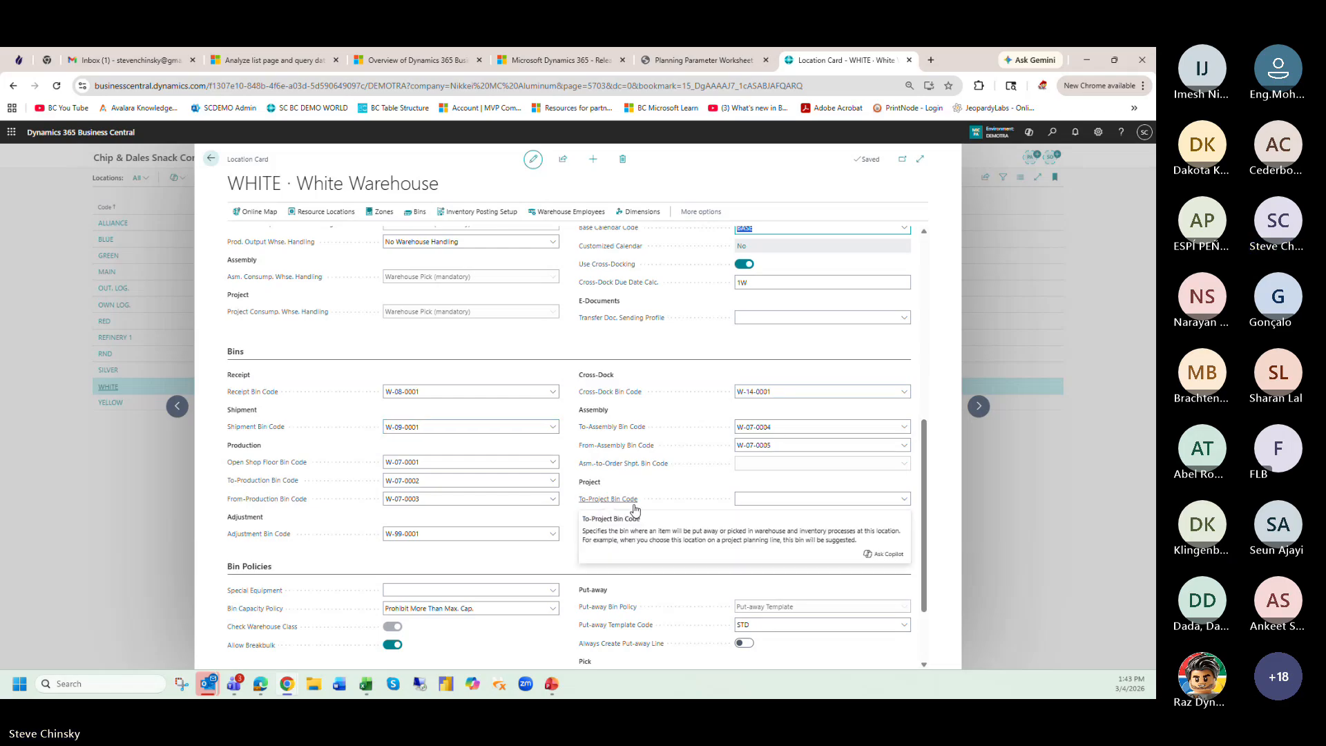
{"action": "scroll", "coordinate": [479, 530], "scroll_direction": "down", "scroll_amount": 1}
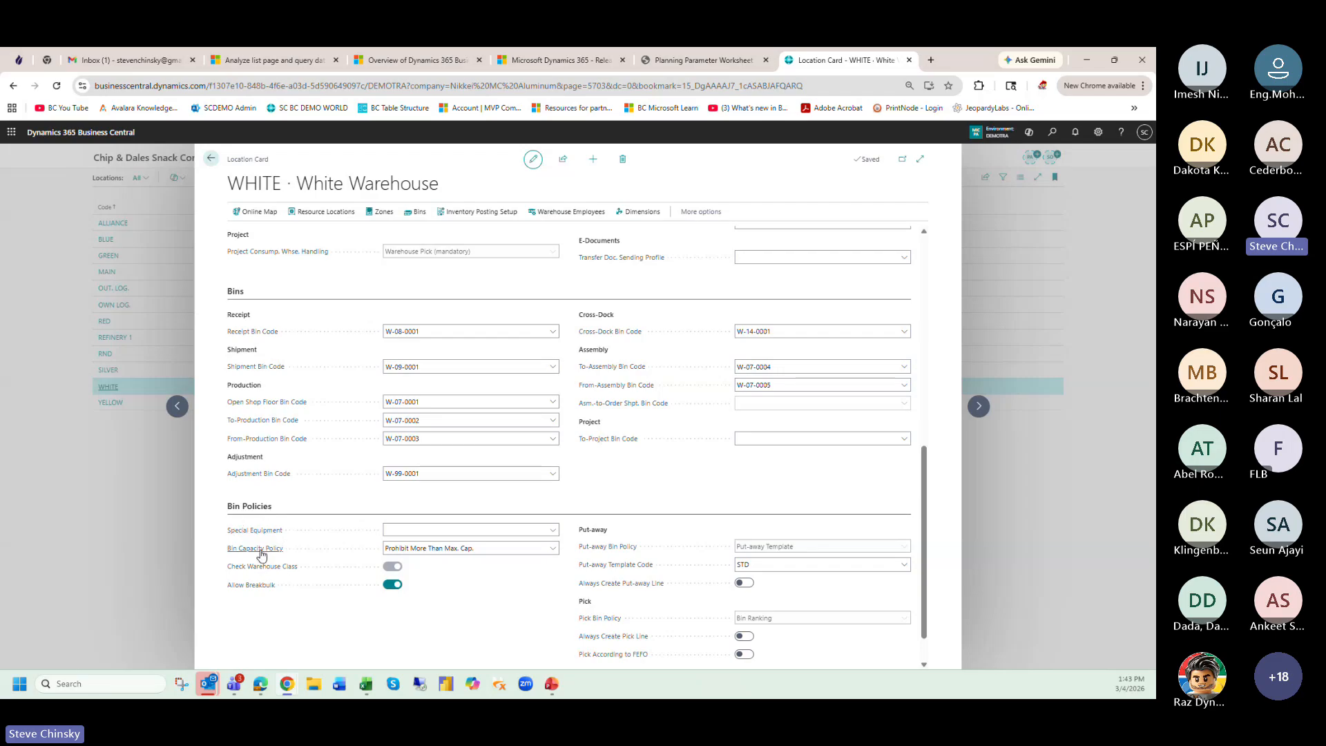
{"action": "mouse_move", "coordinate": [261, 553]}
{"action": "mouse_move", "coordinate": [298, 573]}
{"action": "scroll", "coordinate": [529, 607], "scroll_direction": "down", "scroll_amount": 1}
{"action": "scroll", "coordinate": [537, 602], "scroll_direction": "up", "scroll_amount": 5}
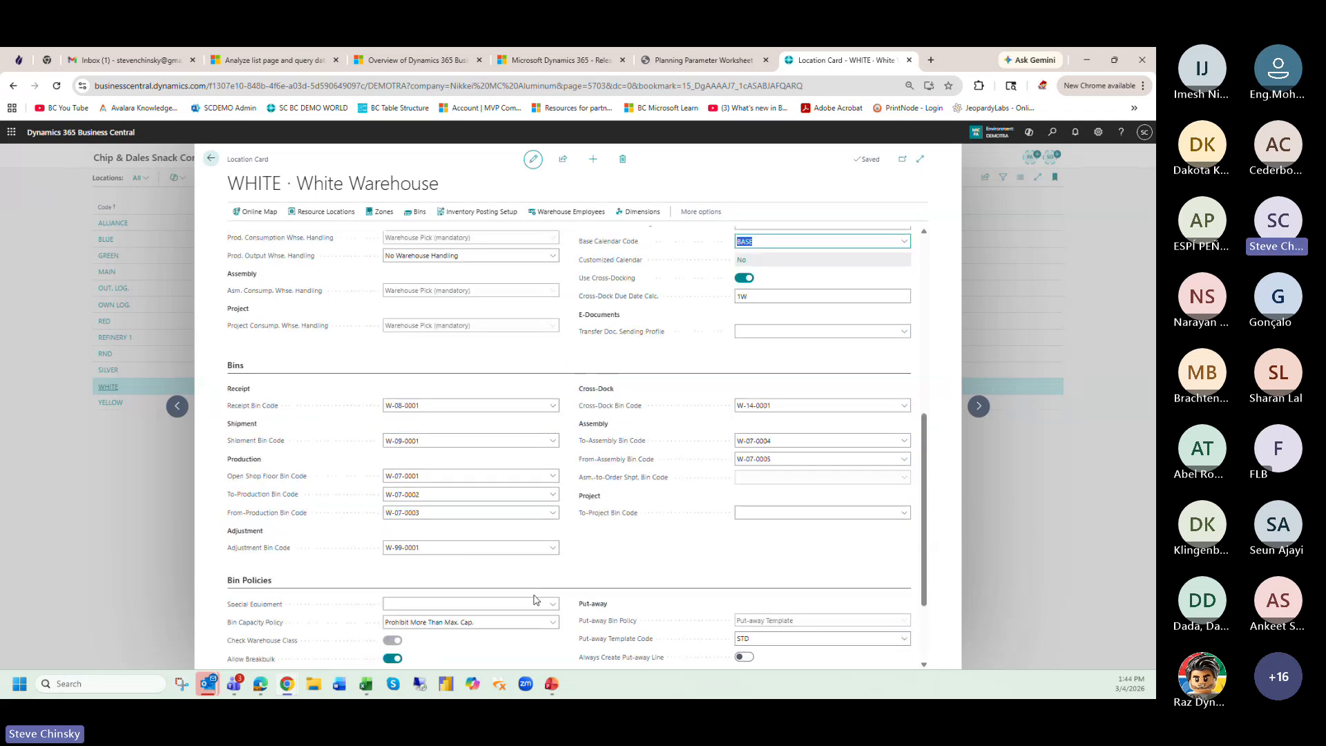
- Open the zones of the WHITE location and examine the bins of the PICK zone, including their maximum cubage
{"action": "left_click", "coordinate": [385, 212]}
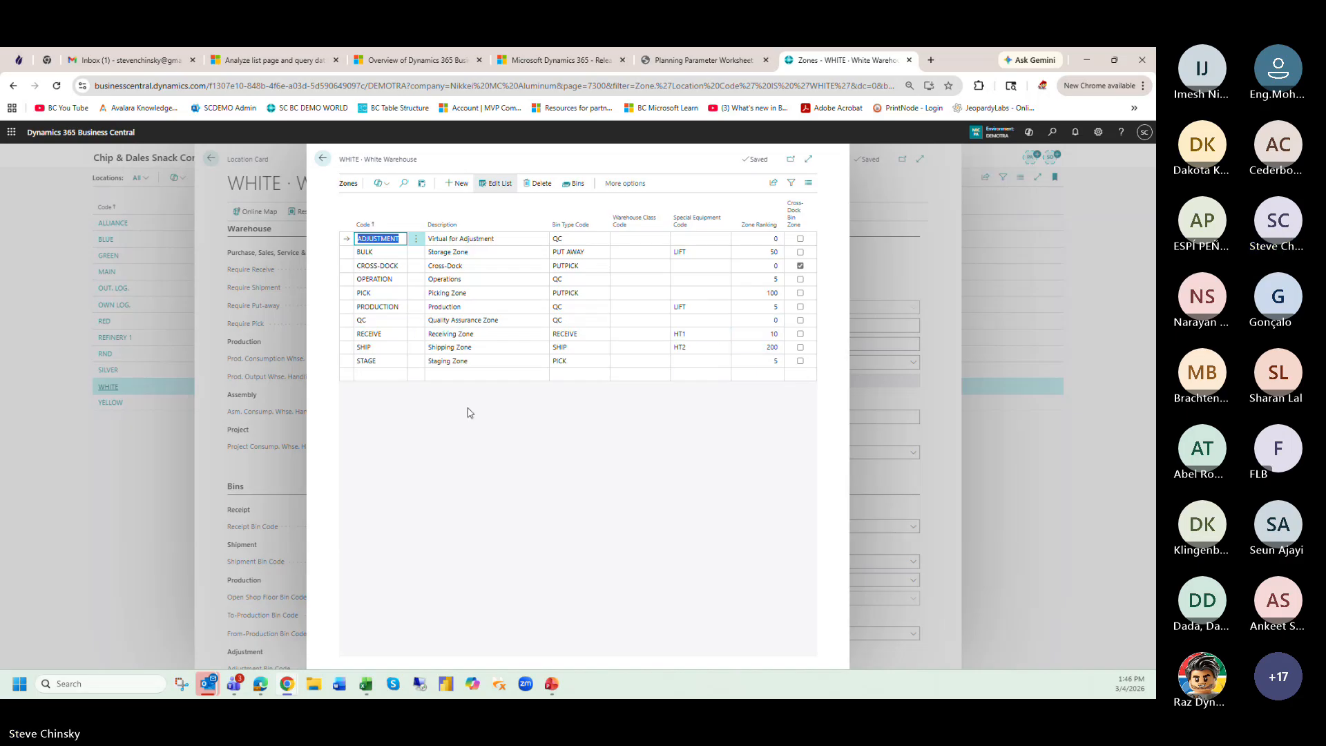
{"action": "left_click", "coordinate": [470, 294]}
{"action": "left_click", "coordinate": [574, 183]}
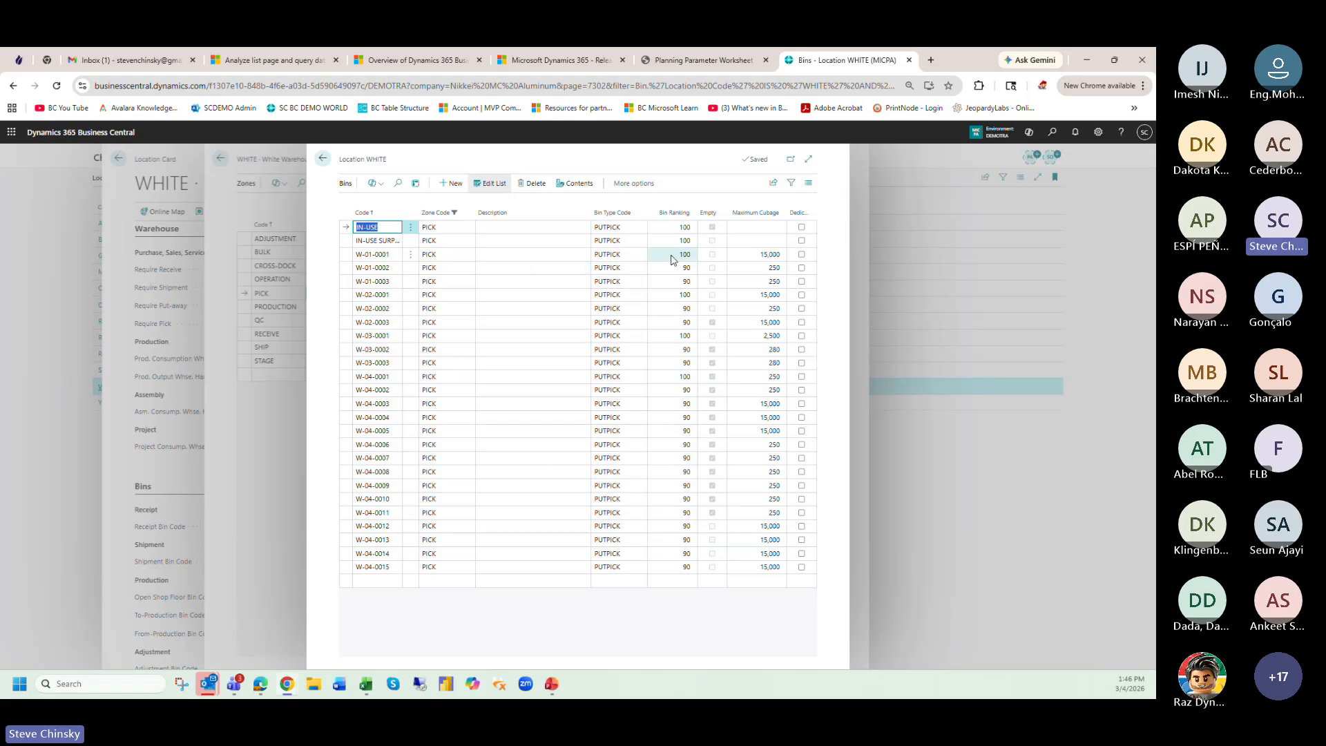
{"action": "mouse_move", "coordinate": [756, 213]}
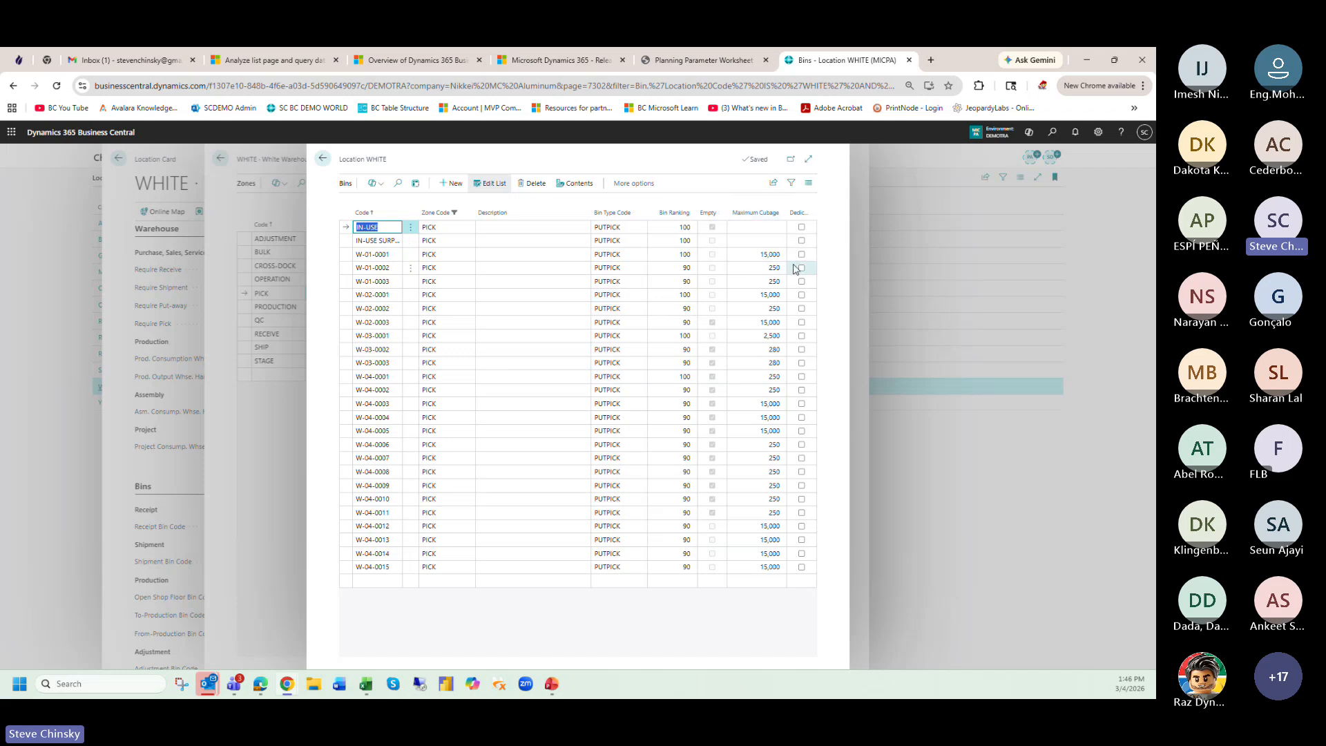
- Examine the contents of bin W-01-0001, and return to the WHITE location card
{"action": "left_click", "coordinate": [542, 254]}
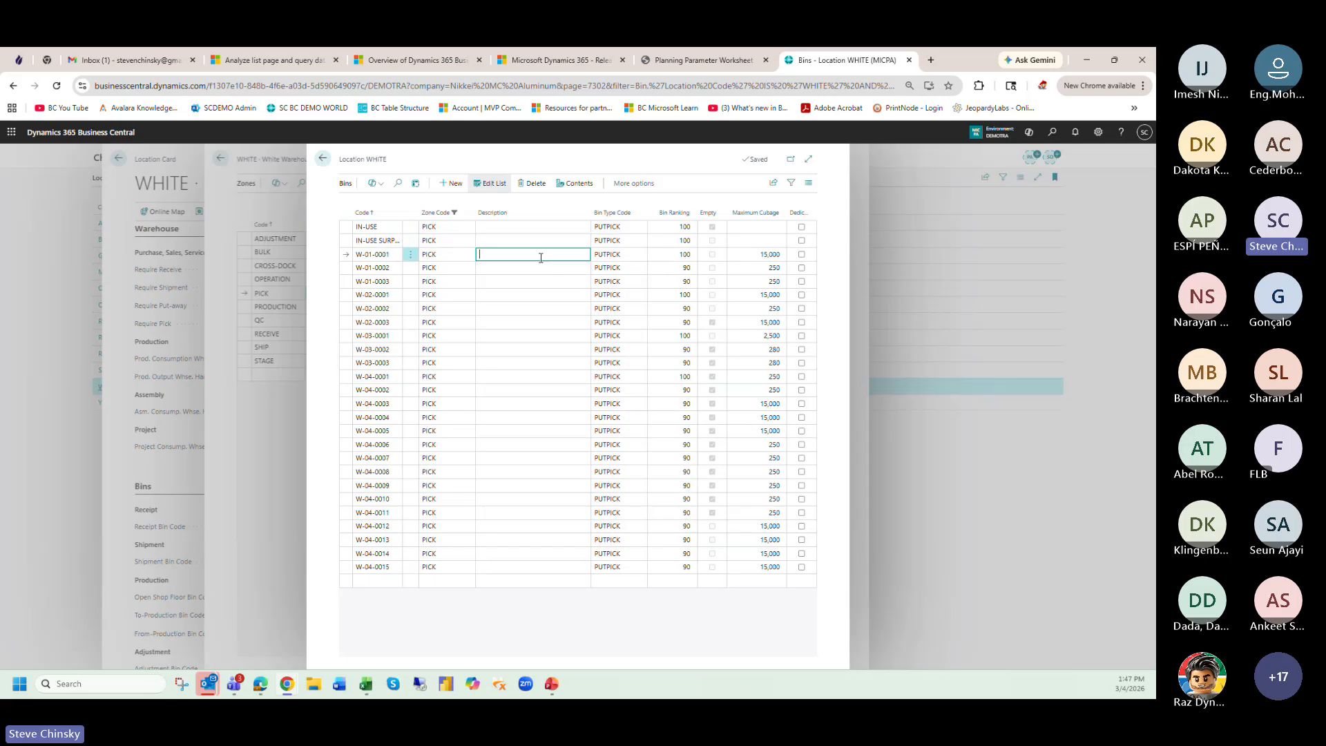
{"action": "left_click", "coordinate": [577, 185]}
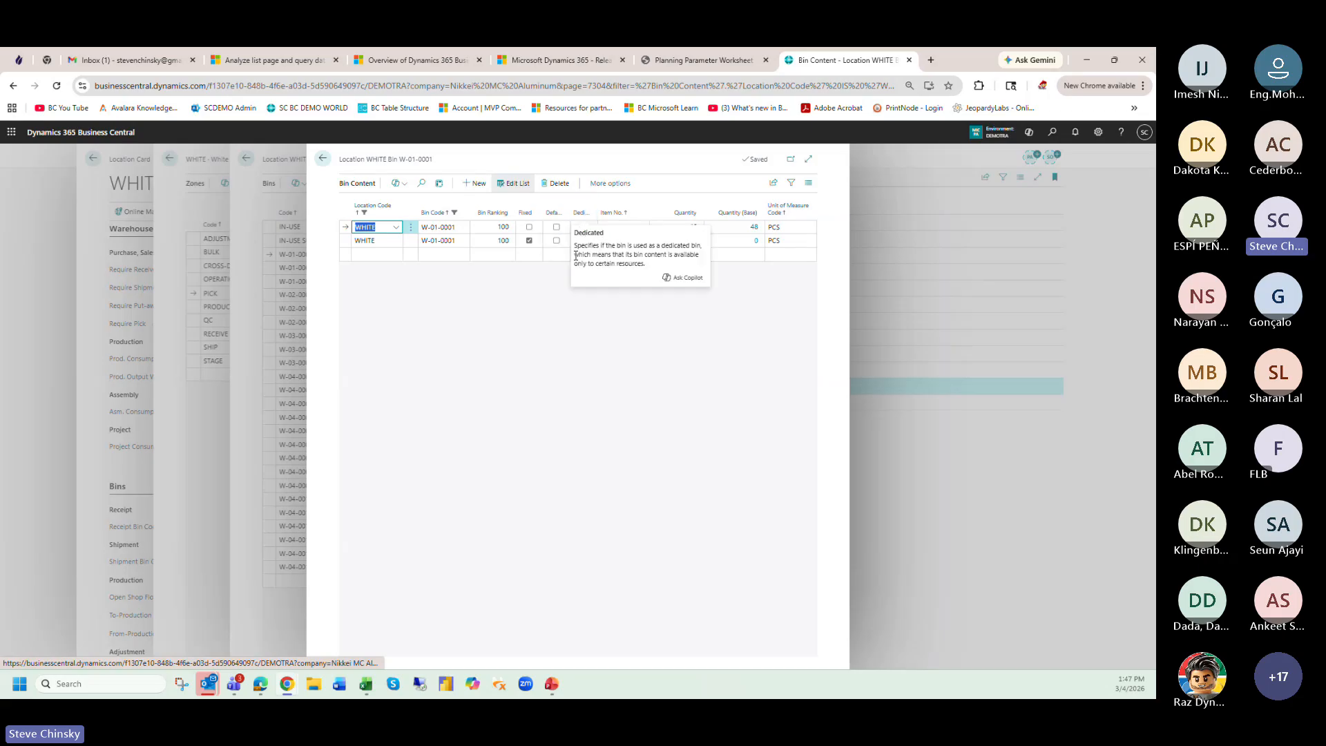
{"action": "left_click", "coordinate": [530, 241]}
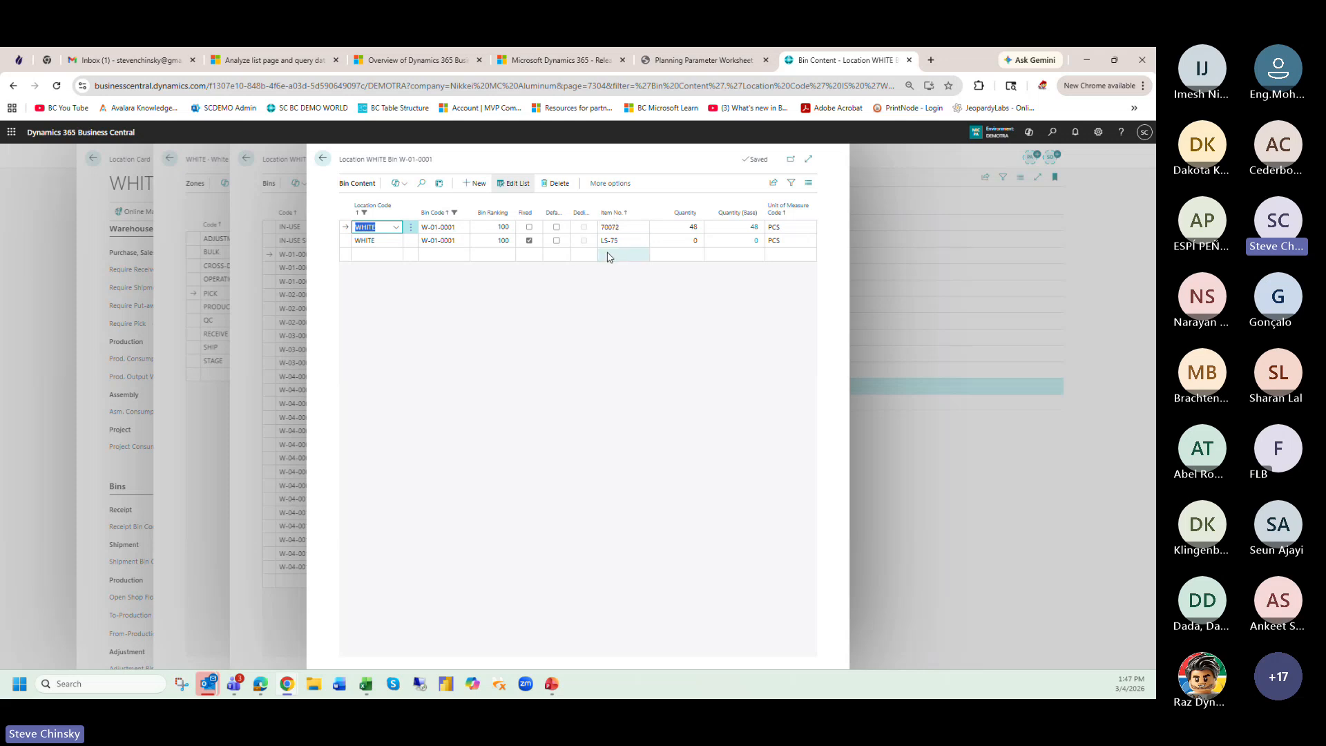
{"action": "left_click", "coordinate": [322, 159]}
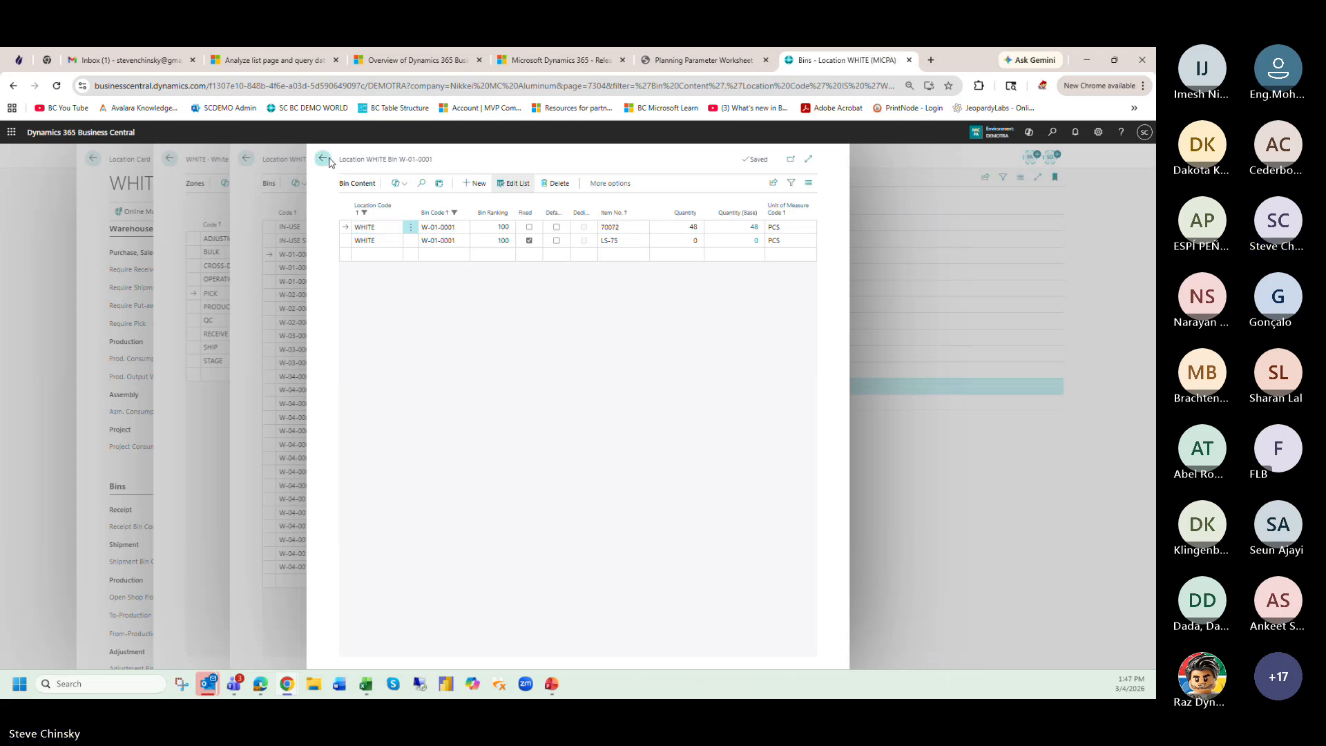
{"action": "left_click", "coordinate": [325, 159]}
{"action": "left_click", "coordinate": [326, 159]}
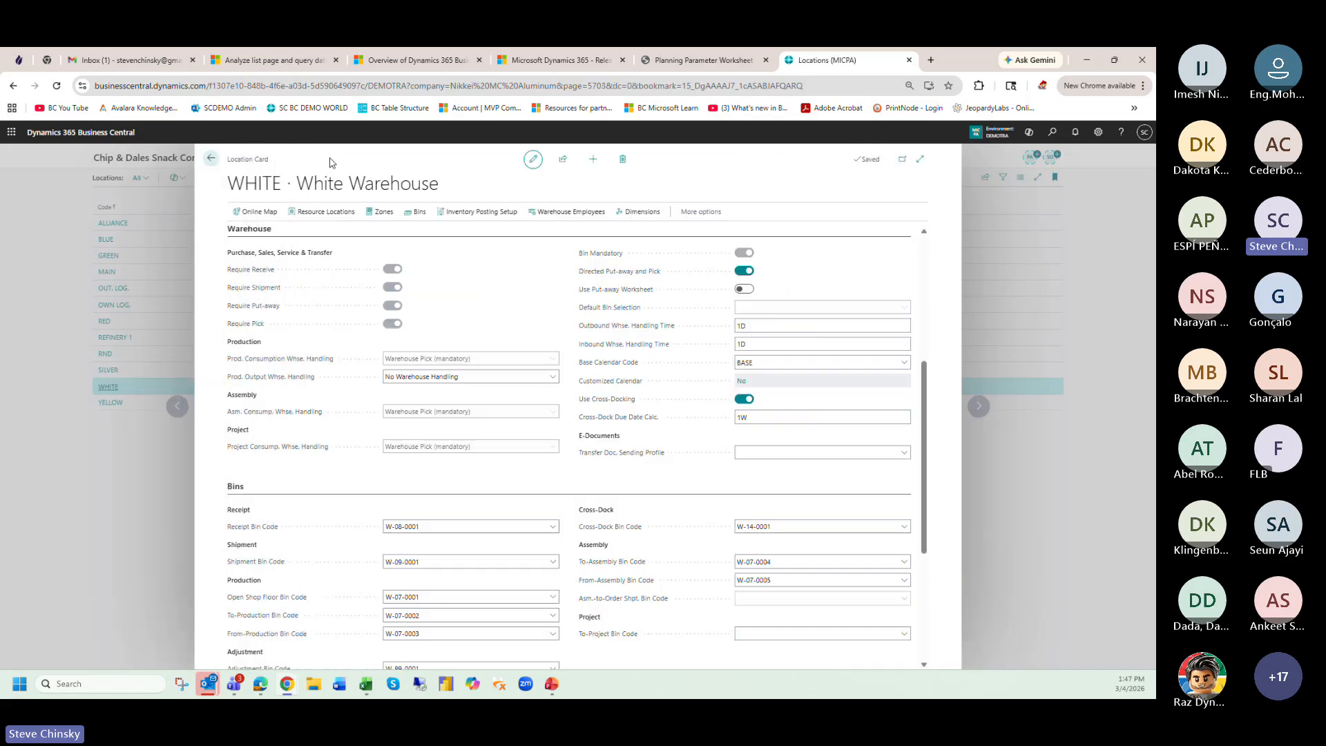
- Leave the WHITE location card, switch to PowerPoint and present from the DEMO TIME slide through to the Bin Setup Thoughts slide
{"action": "left_click", "coordinate": [211, 159]}
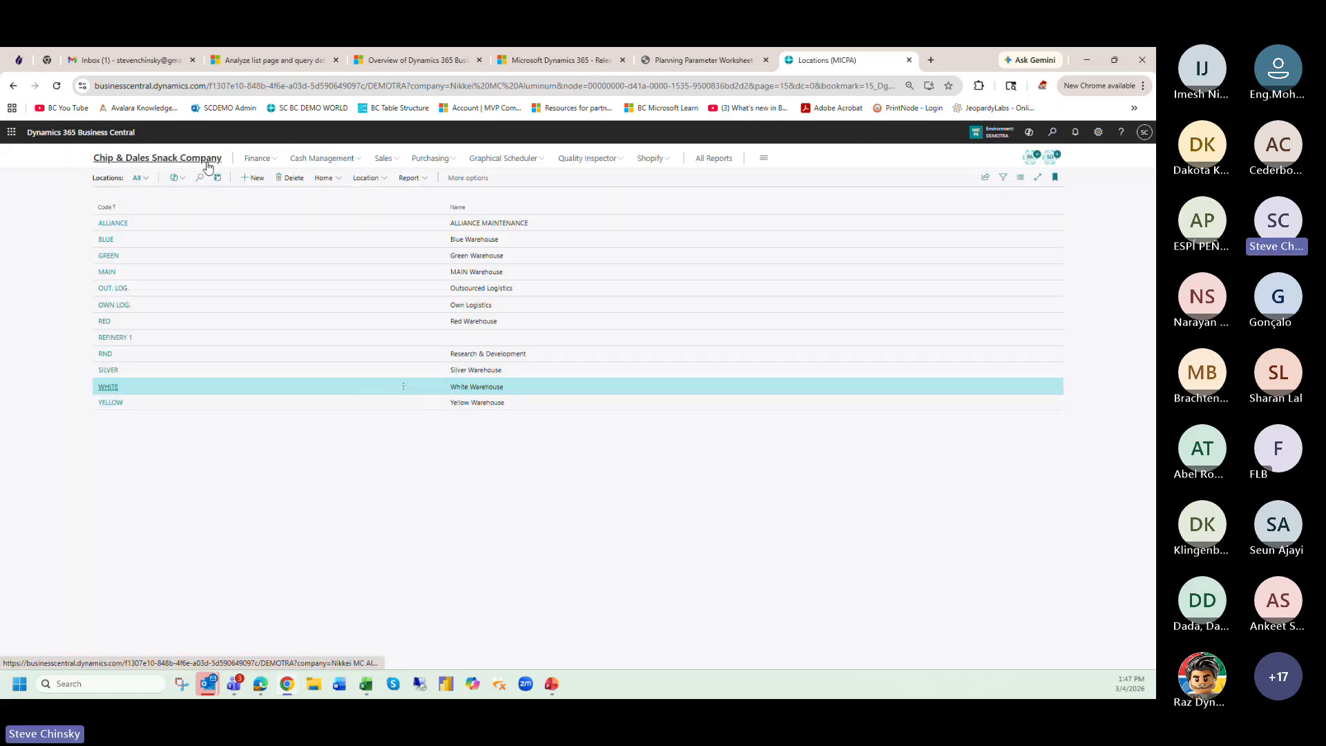
{"action": "left_click", "coordinate": [199, 160]}
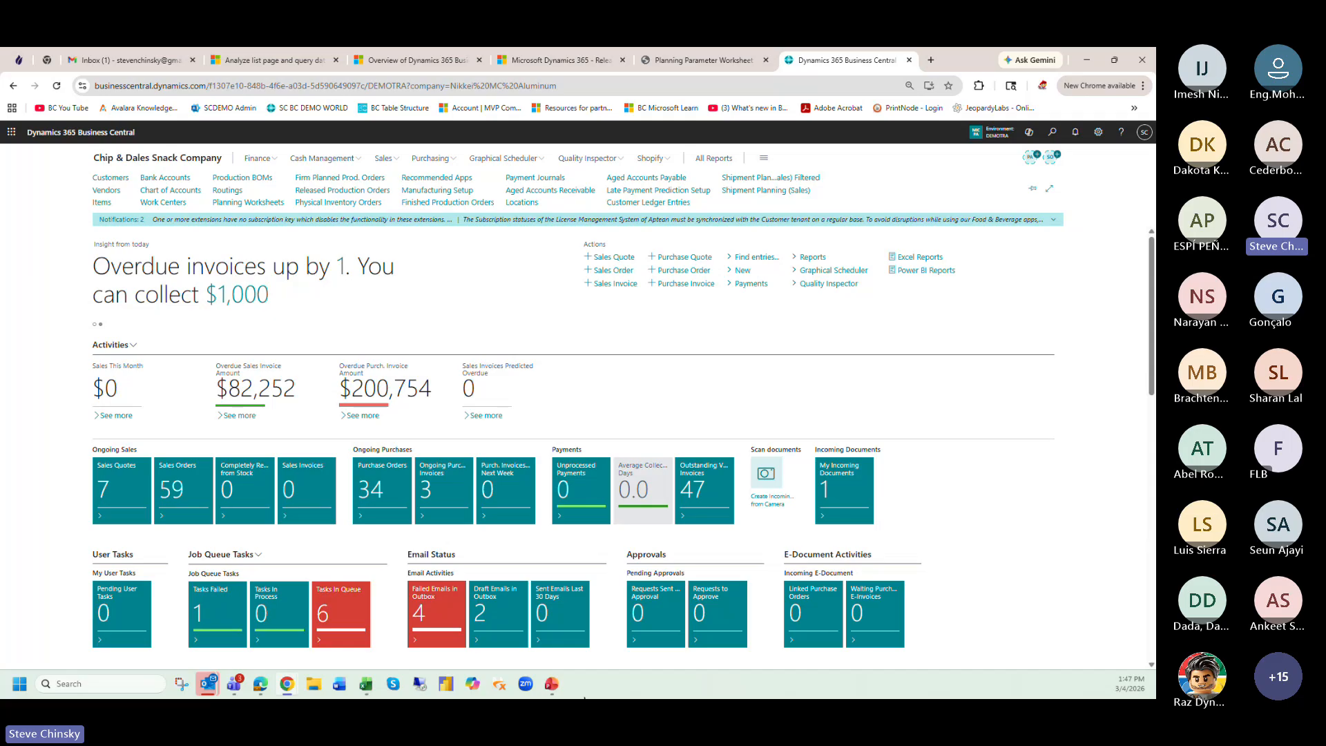
{"action": "left_click", "coordinate": [556, 687]}
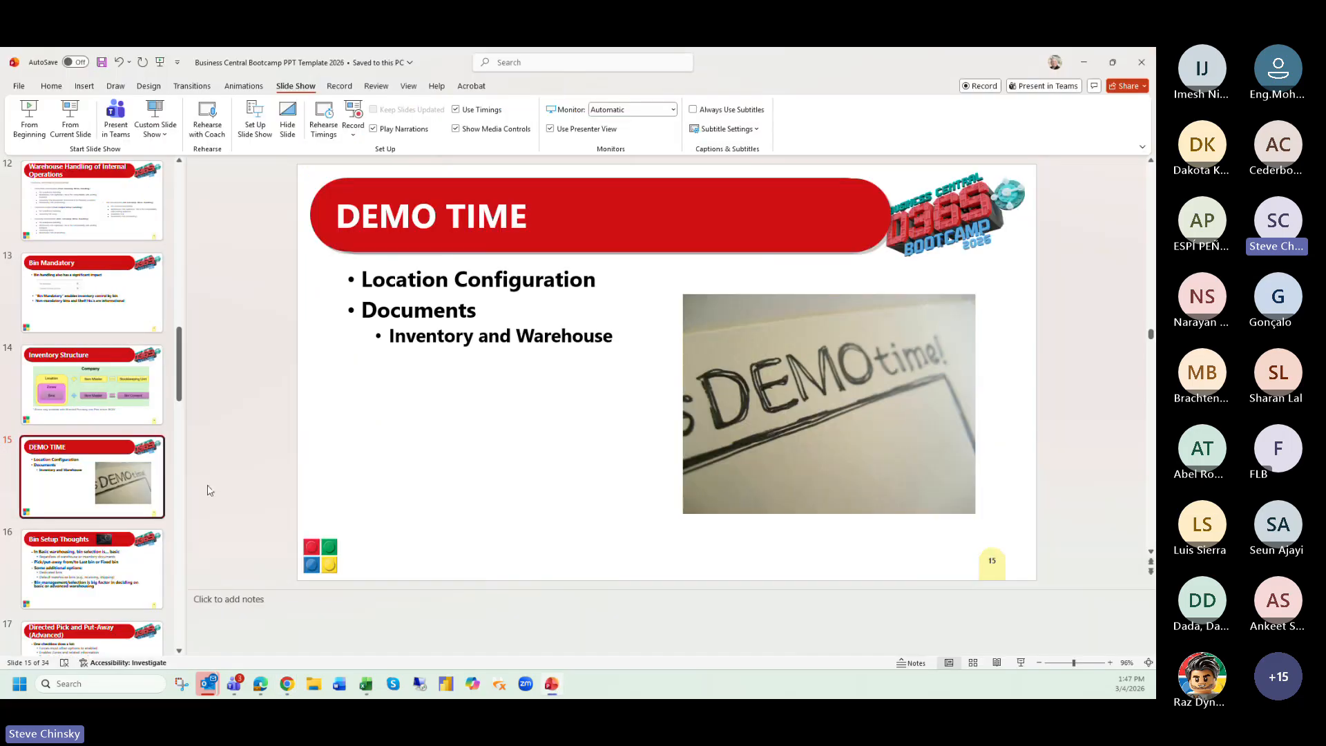
{"action": "left_click", "coordinate": [70, 122]}
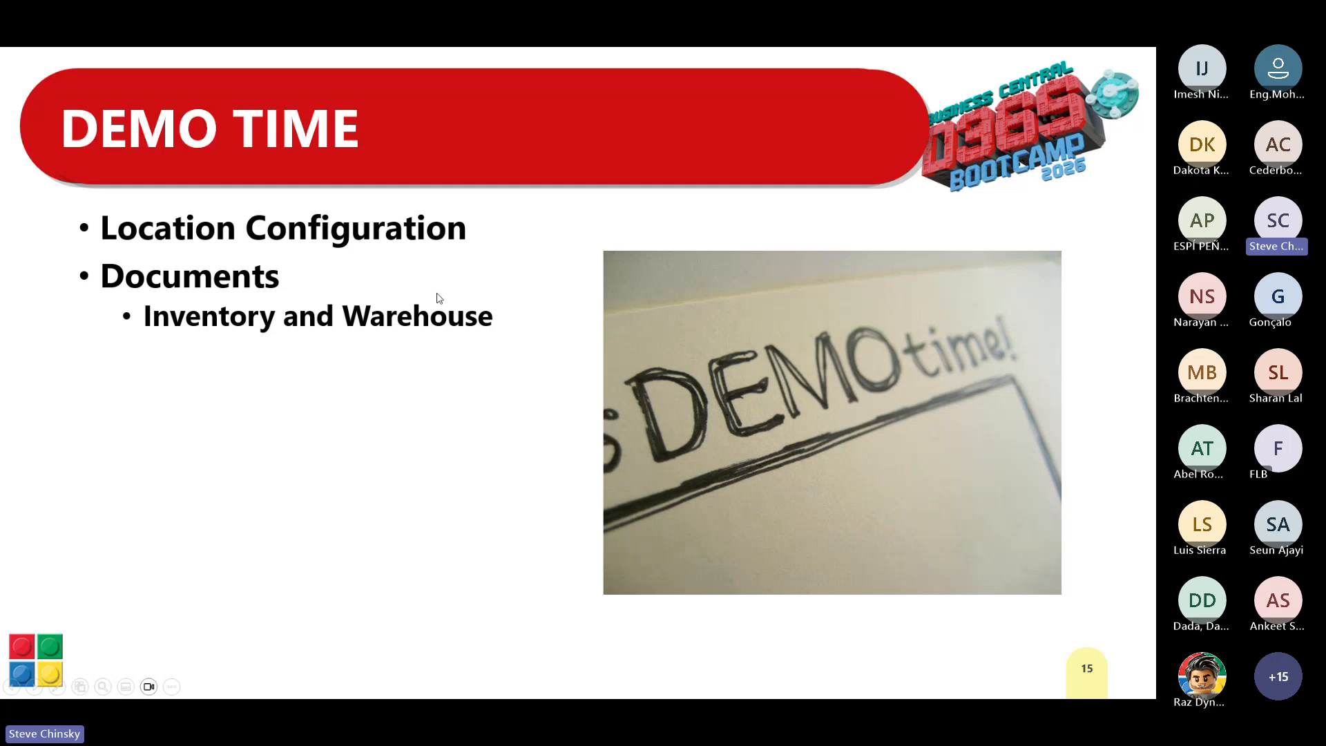
{"action": "key", "text": "Right"}
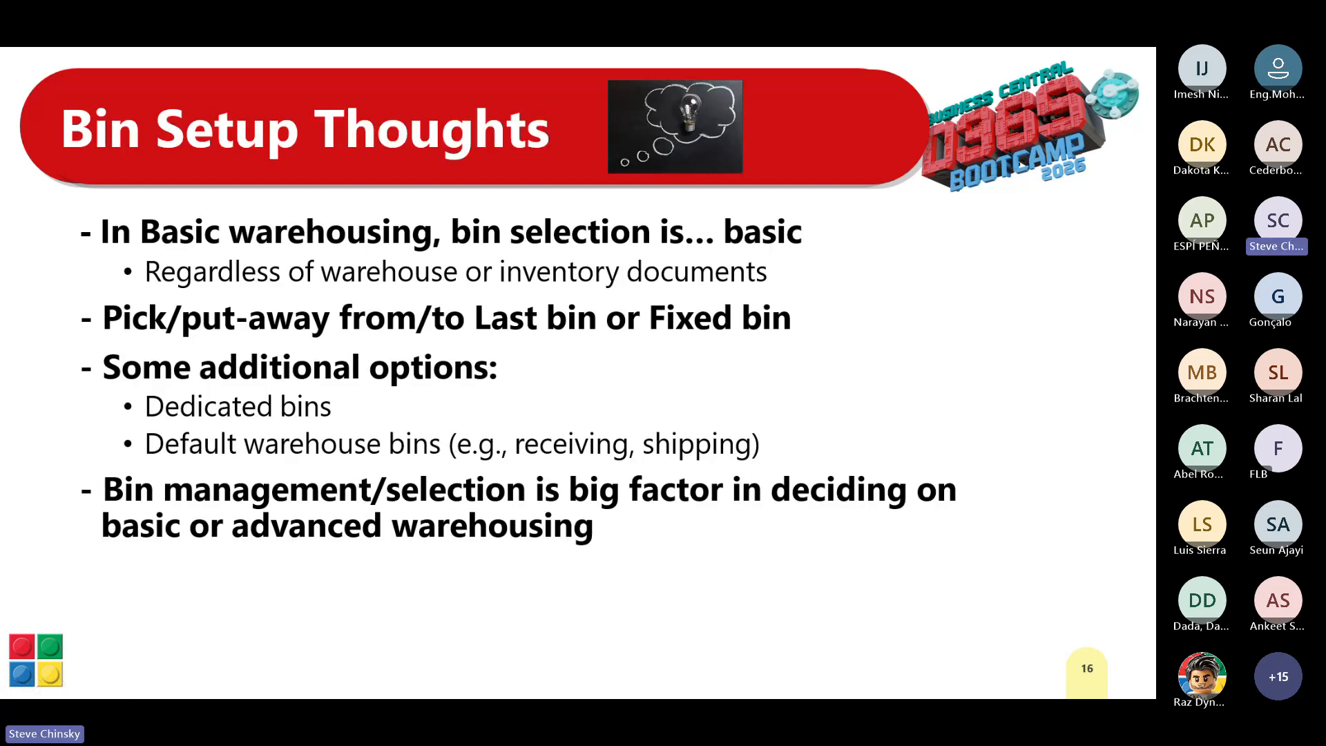
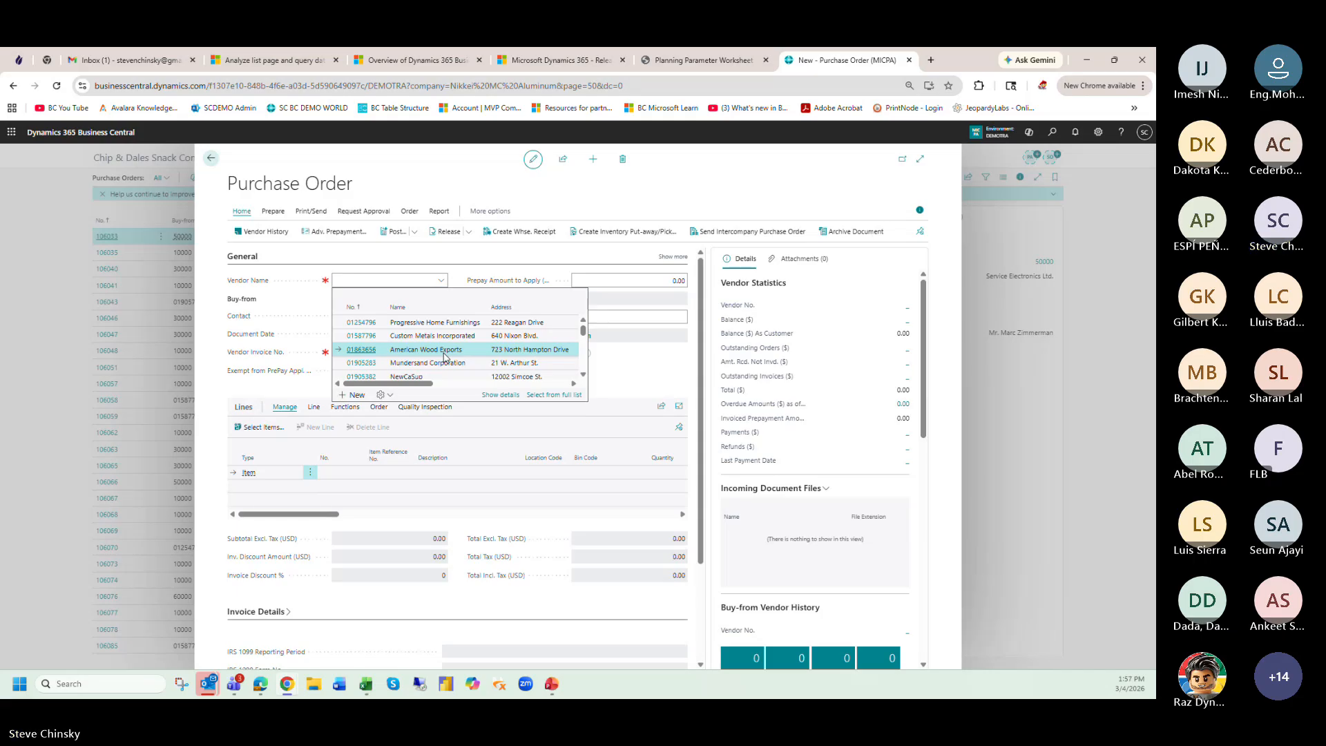
- Select American Wood Exports as the vendor on the new purchase order and enter ABC123 as the vendor invoice number
{"action": "left_click", "coordinate": [443, 351]}
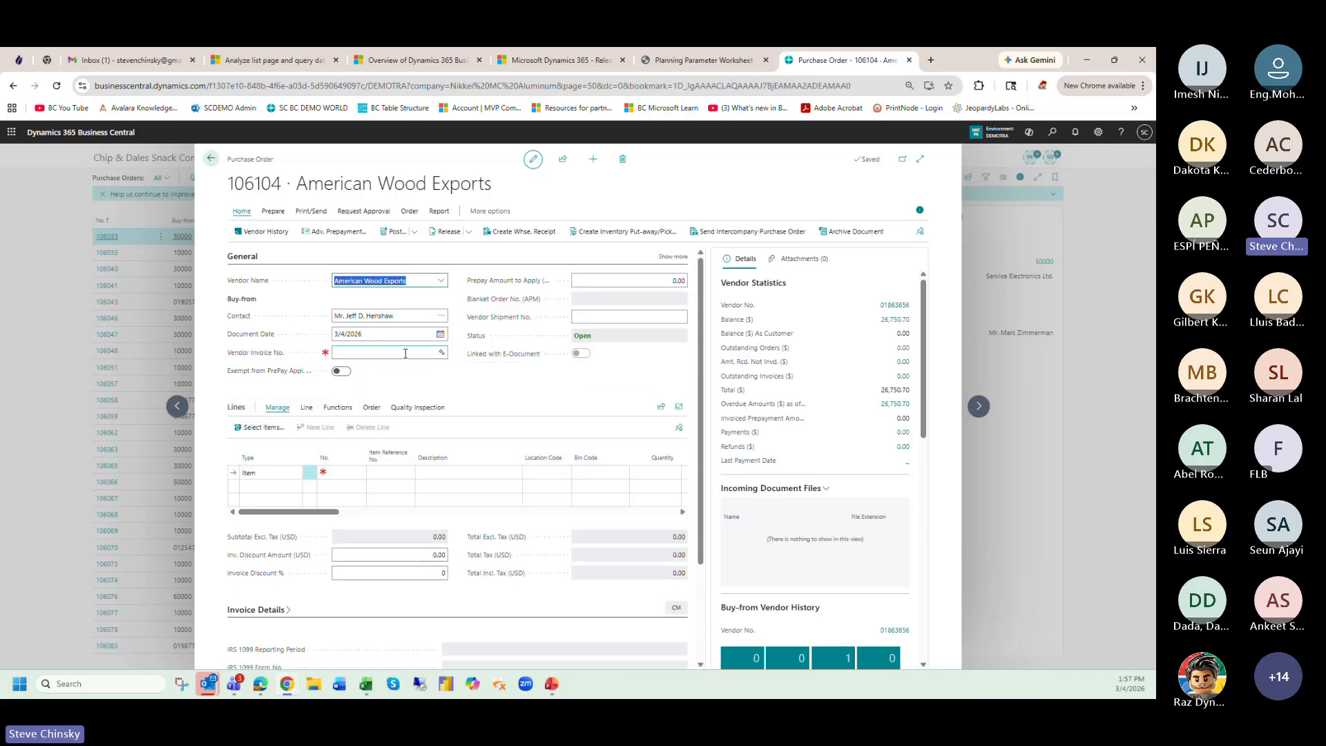
{"action": "left_click", "coordinate": [405, 353]}
{"action": "type", "text": "ABC1"}
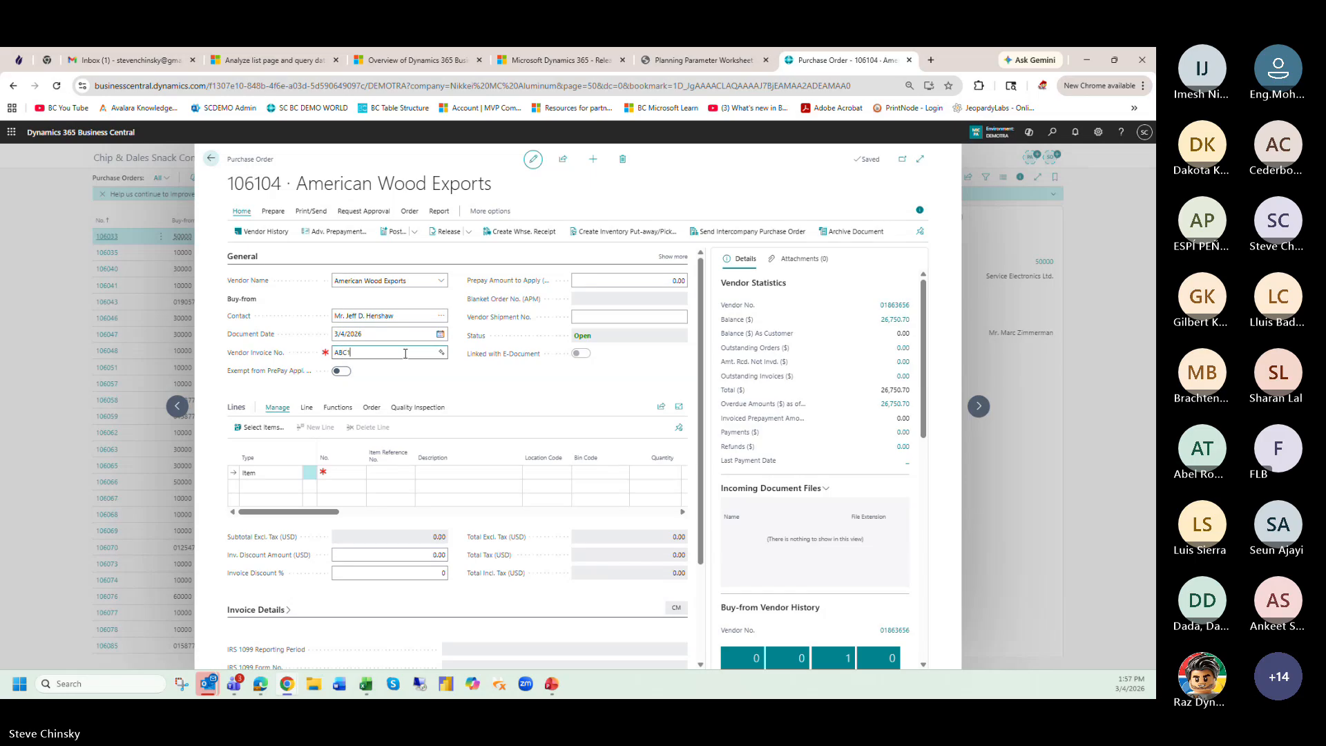
{"action": "type", "text": "23"}
{"action": "key", "text": "Tab"}
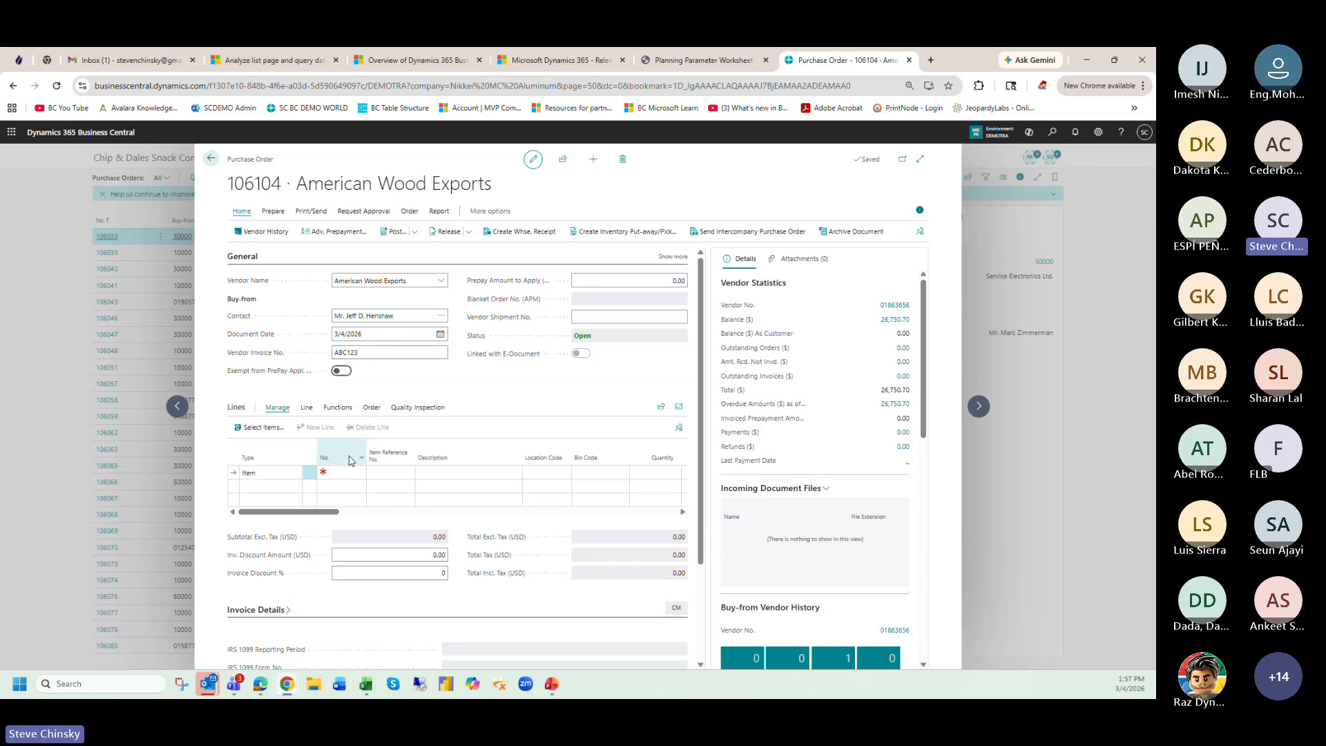
- Add item 489 to the first line of the purchase order
{"action": "left_click", "coordinate": [347, 469]}
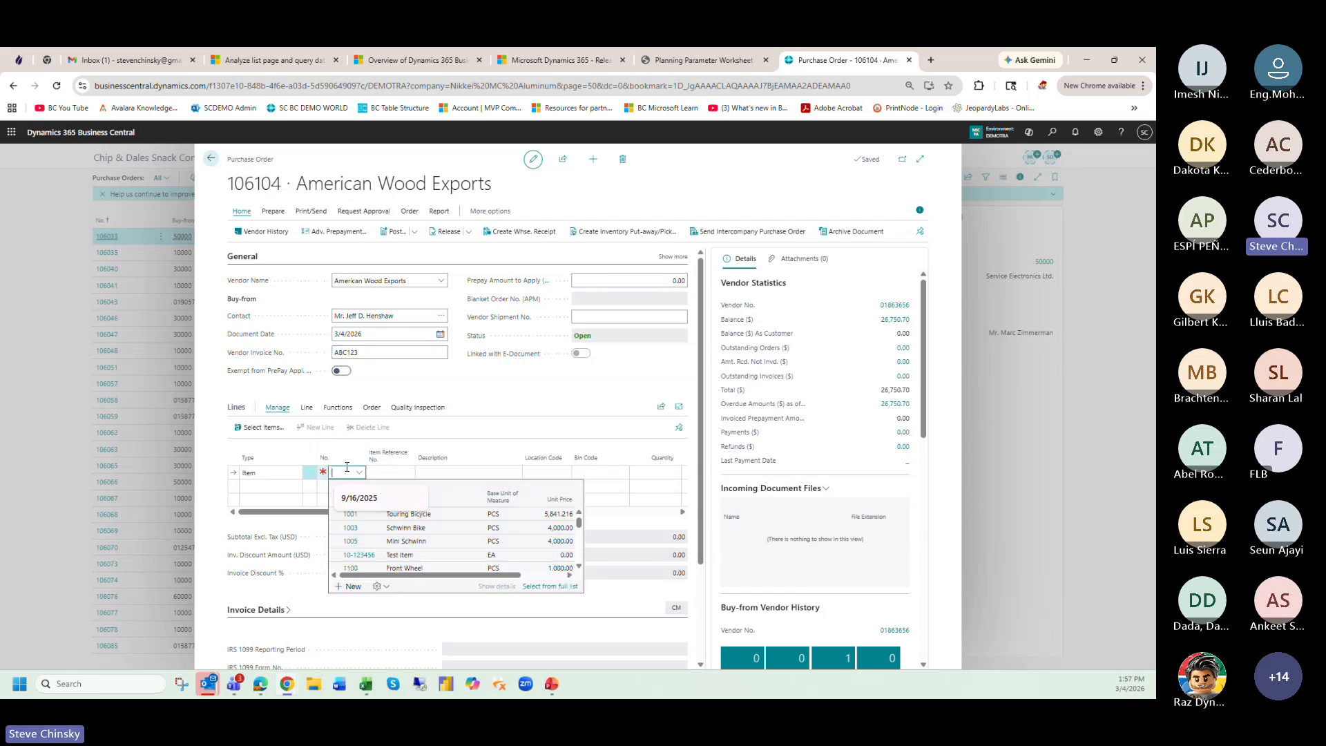
{"action": "type", "text": "489"}
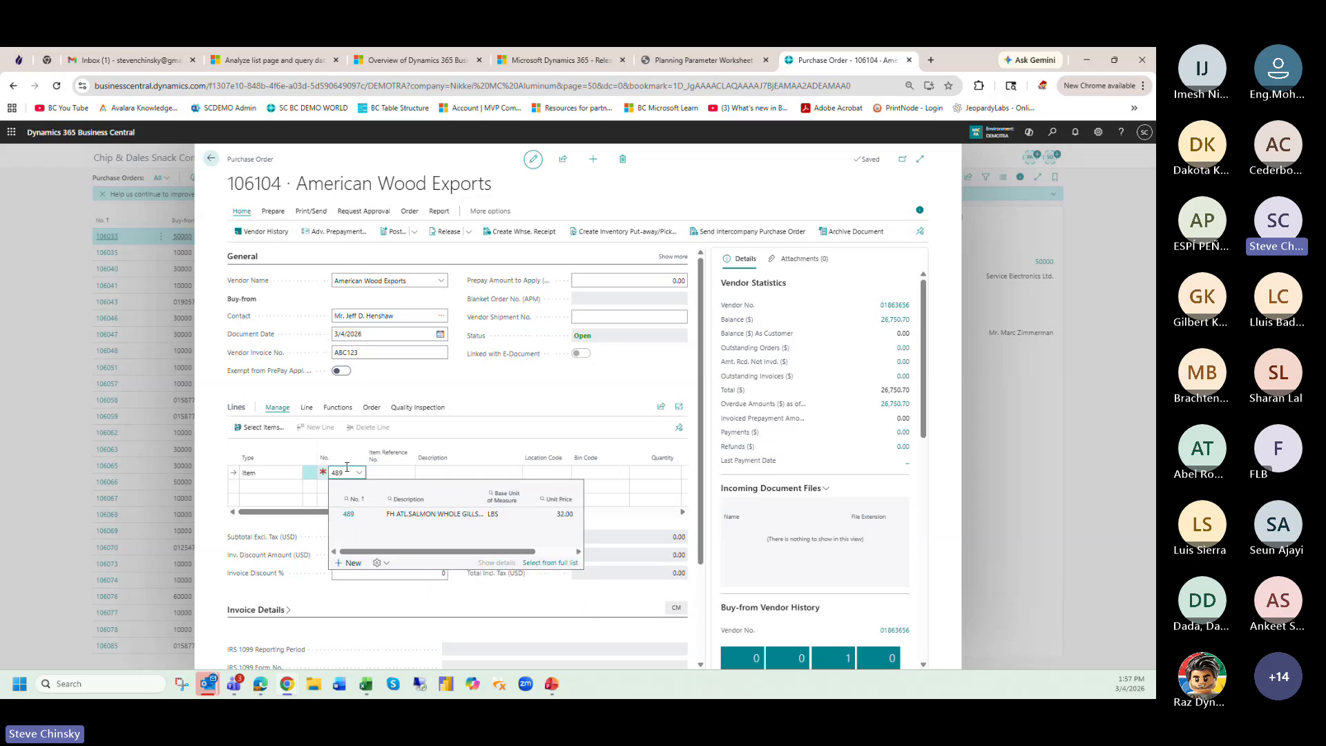
{"action": "key", "text": "Tab"}
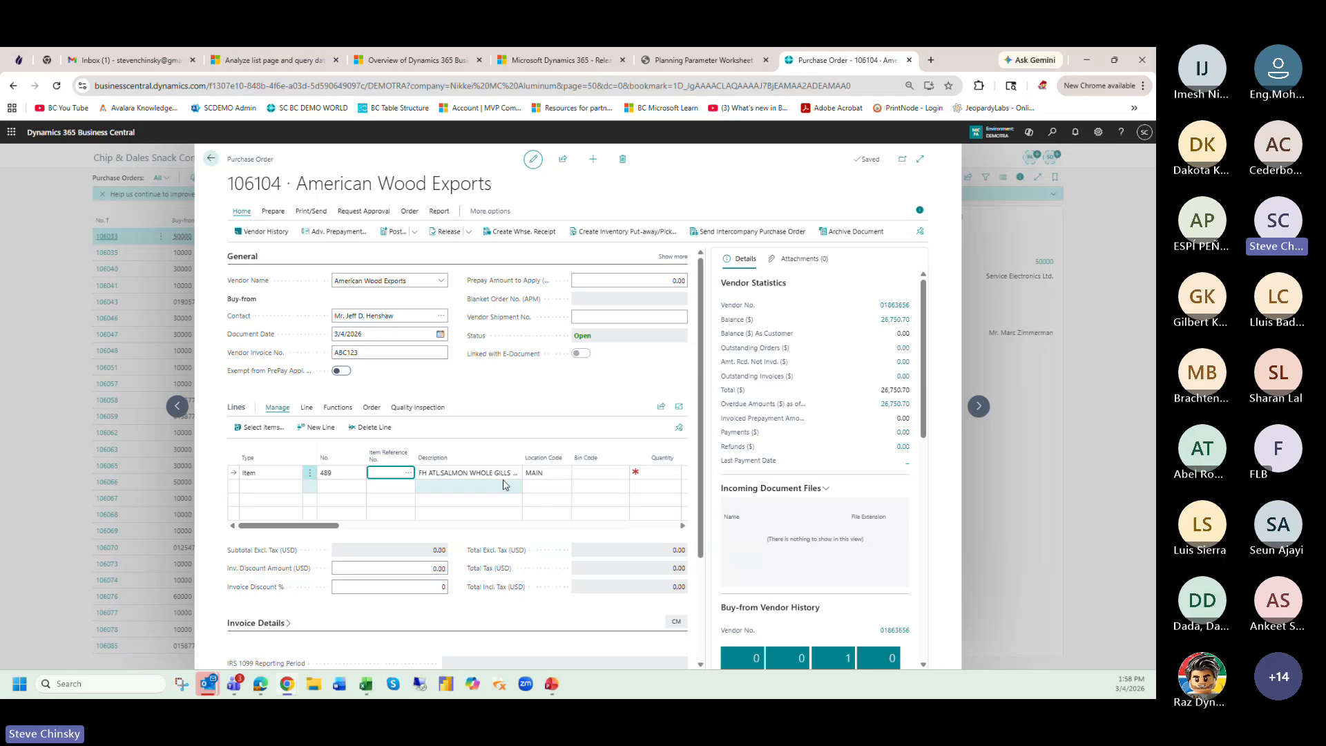
{"action": "left_click", "coordinate": [644, 472]}
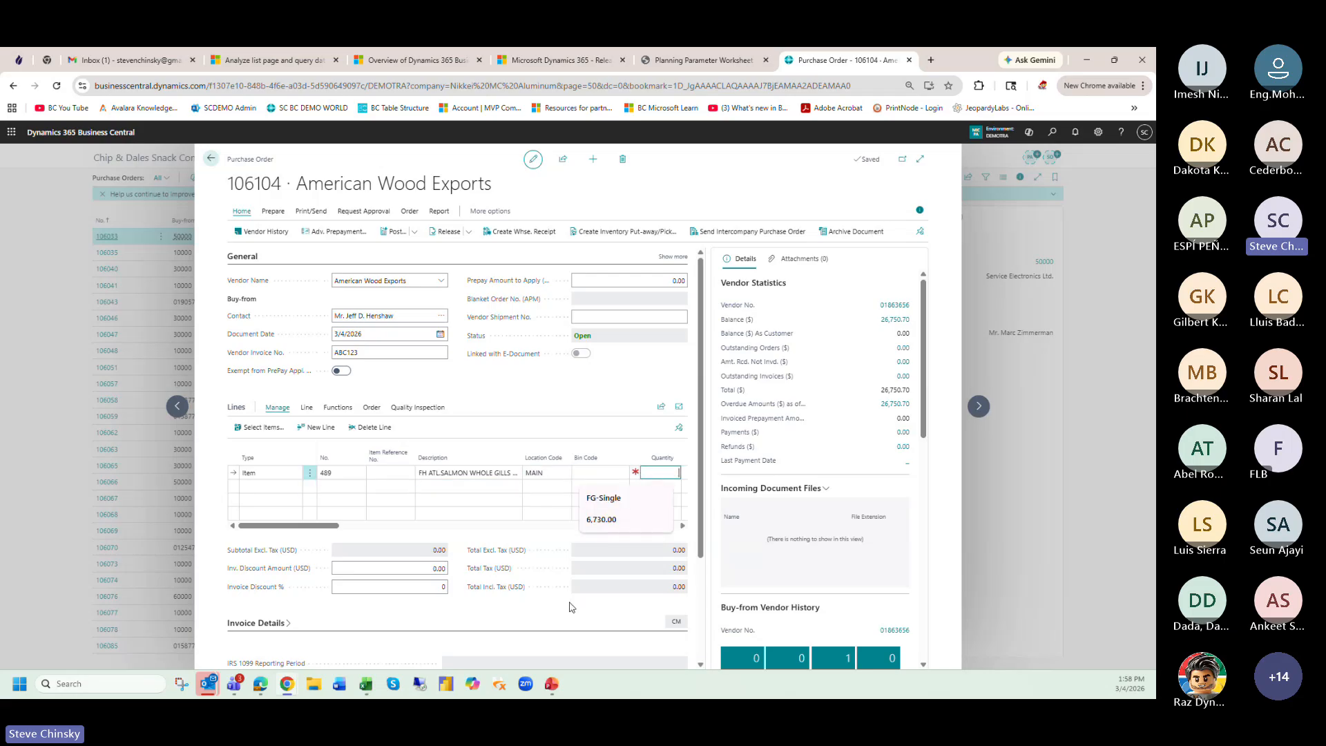
- Set the purchase order header's shipping location code to WHITE and agree to update the lines with the modified tax area code
{"action": "scroll", "coordinate": [553, 604], "scroll_direction": "down", "scroll_amount": 2}
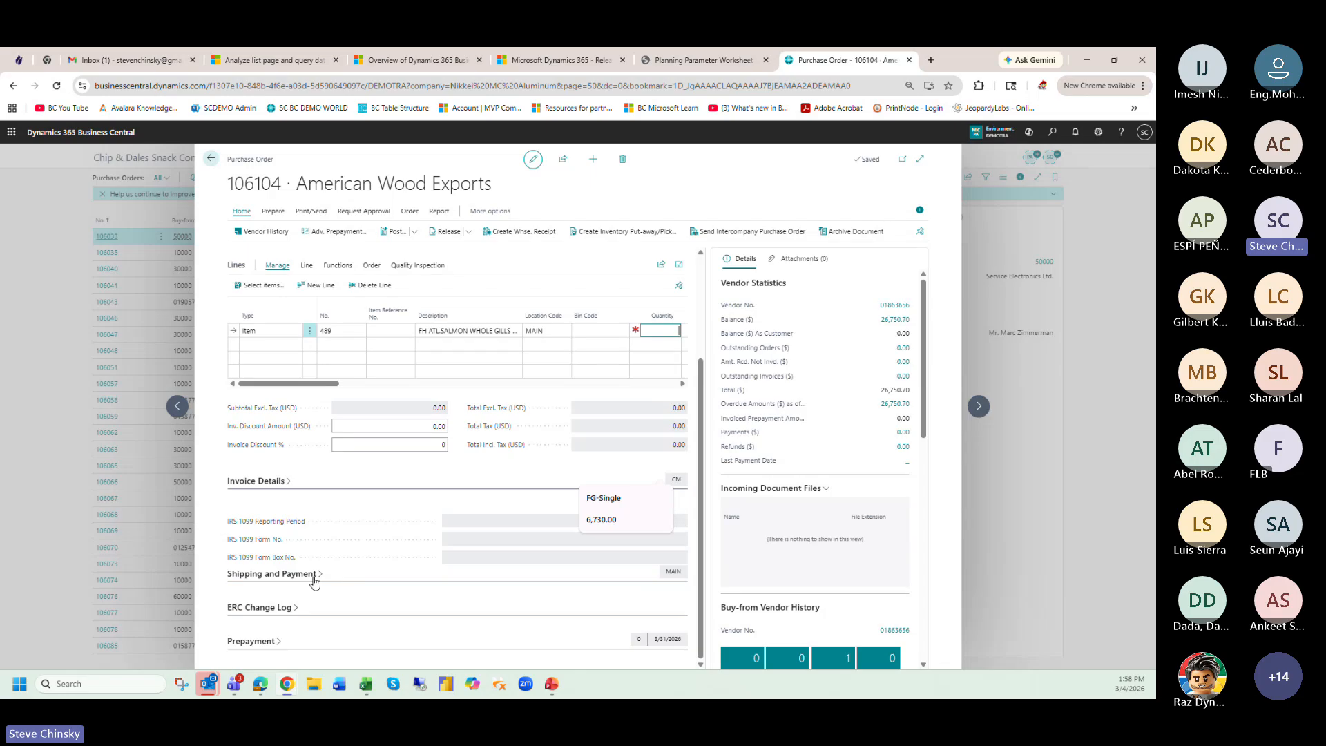
{"action": "left_click", "coordinate": [315, 574]}
{"action": "scroll", "coordinate": [317, 566], "scroll_direction": "down", "scroll_amount": 1}
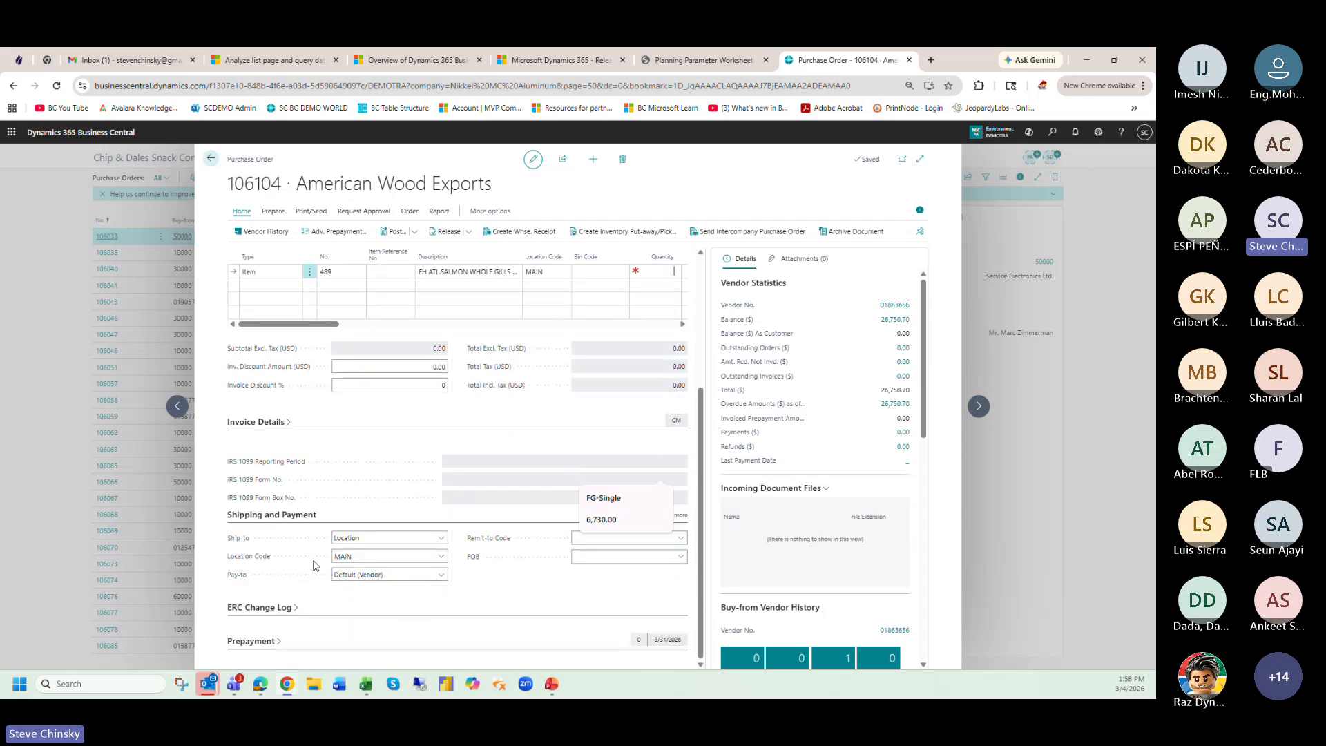
{"action": "left_click", "coordinate": [441, 556]}
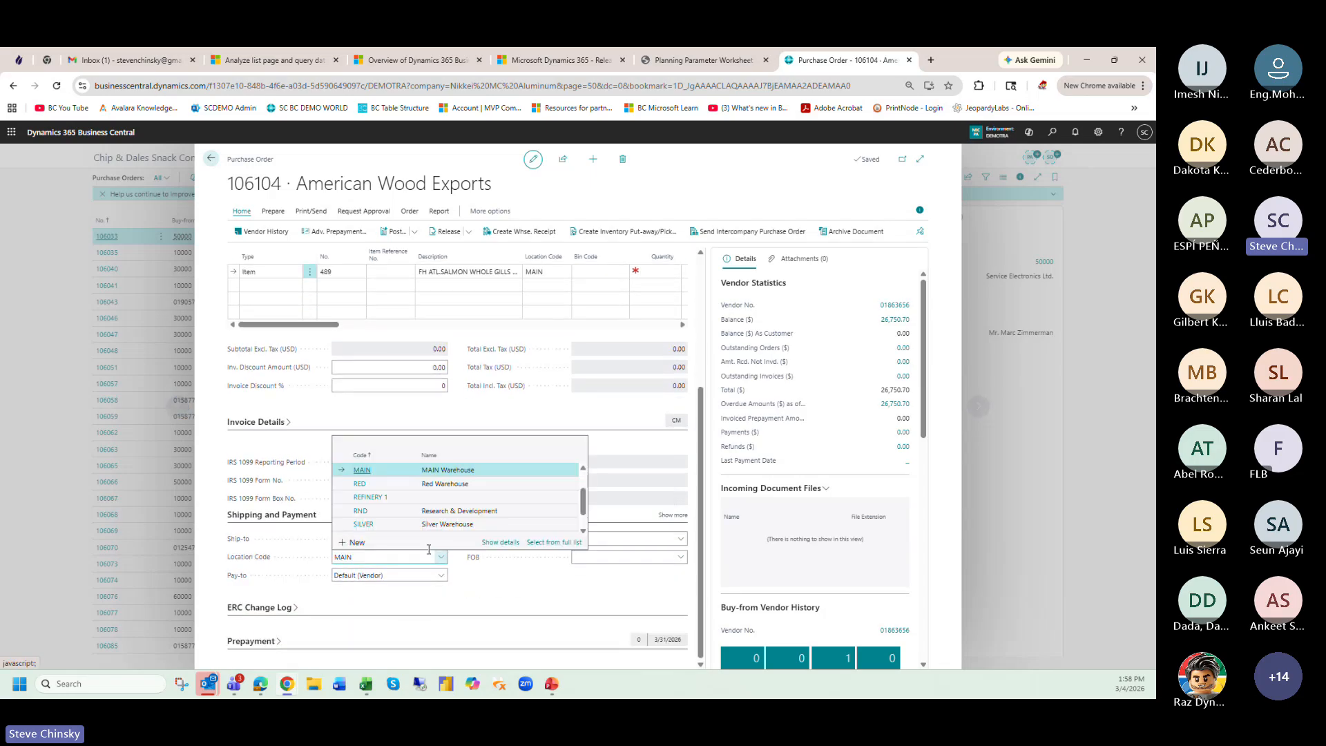
{"action": "left_click", "coordinate": [437, 519]}
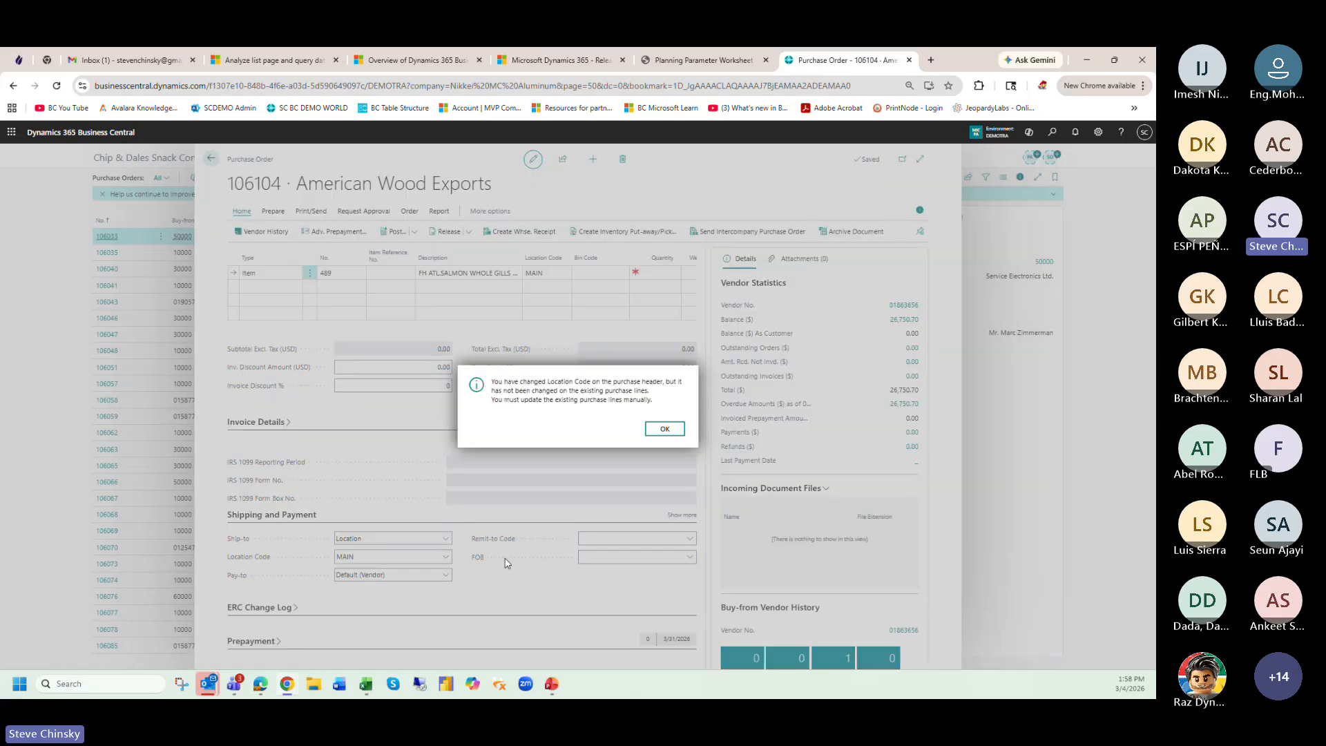
{"action": "left_click", "coordinate": [664, 429]}
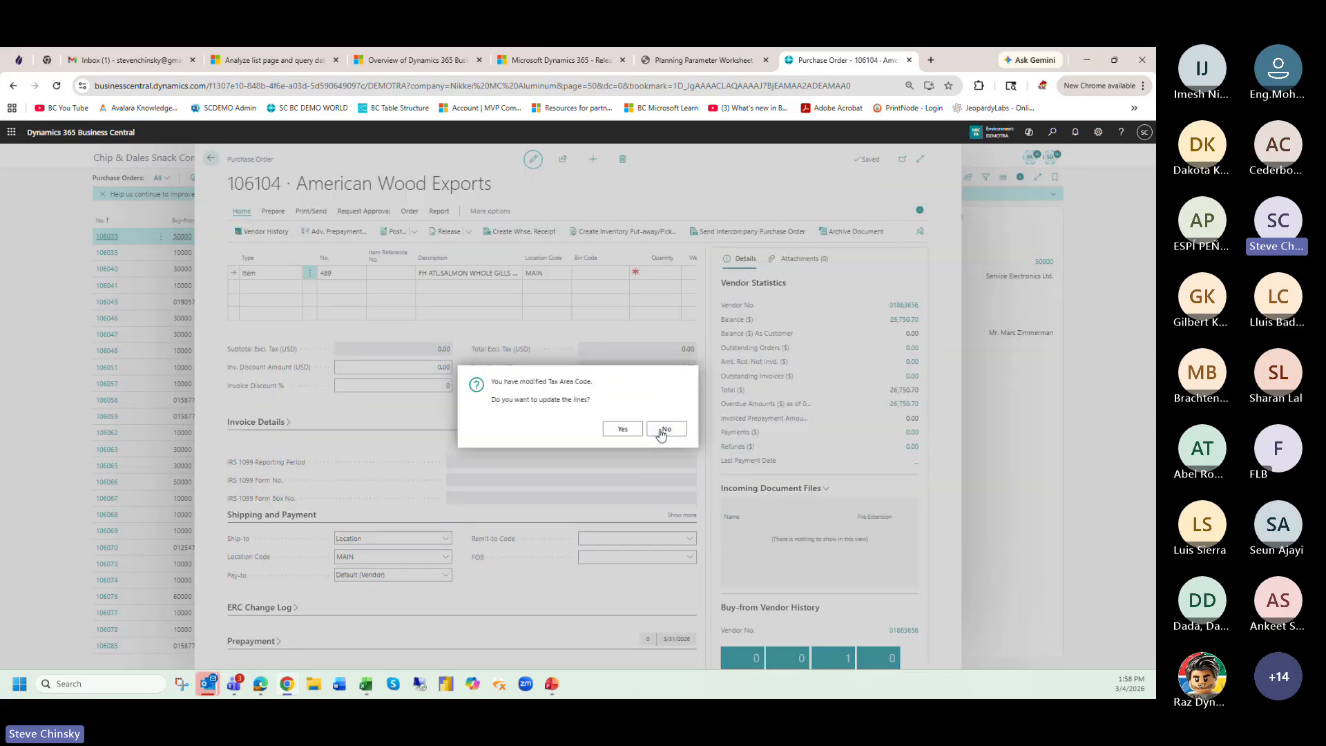
{"action": "left_click", "coordinate": [622, 430]}
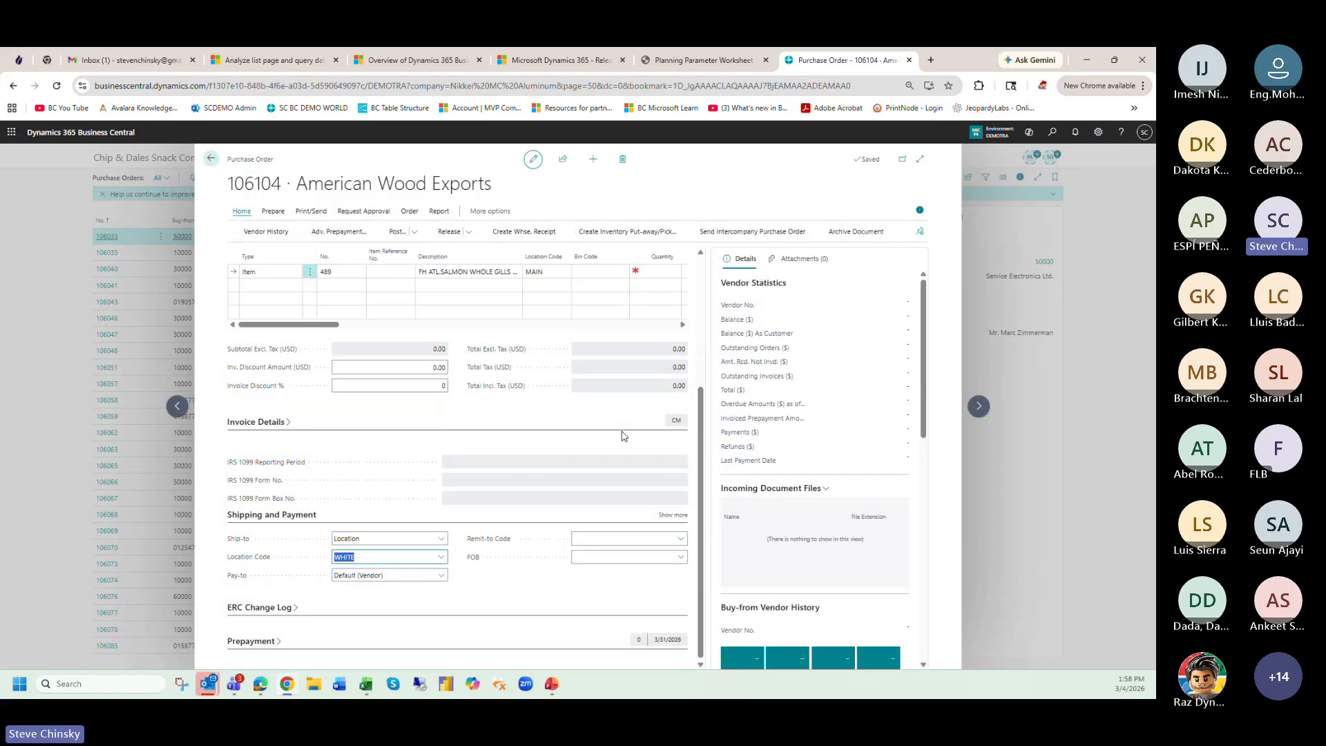
- Set the item 489 line's location code to WHITE and its quantity to 5,000
{"action": "scroll", "coordinate": [579, 440], "scroll_direction": "up", "scroll_amount": 3}
{"action": "left_click", "coordinate": [556, 450]}
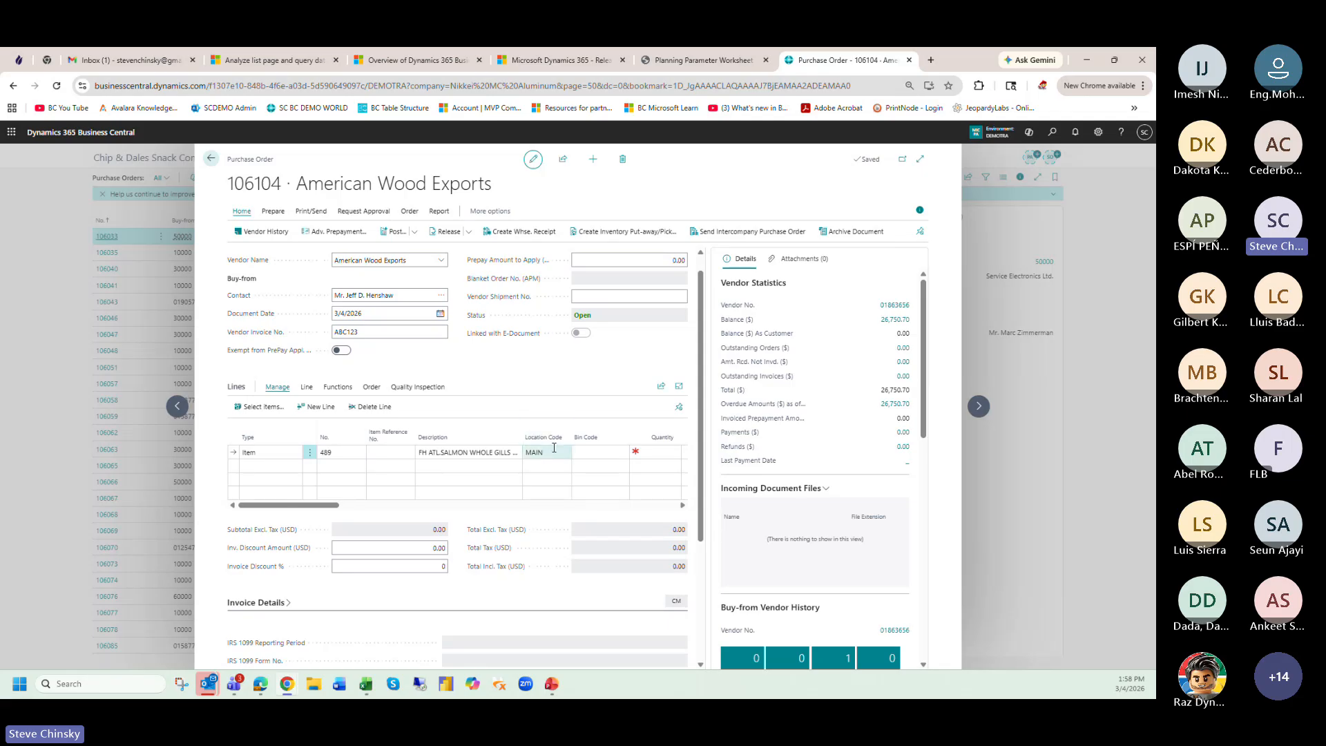
{"action": "type", "text": "whiute"}
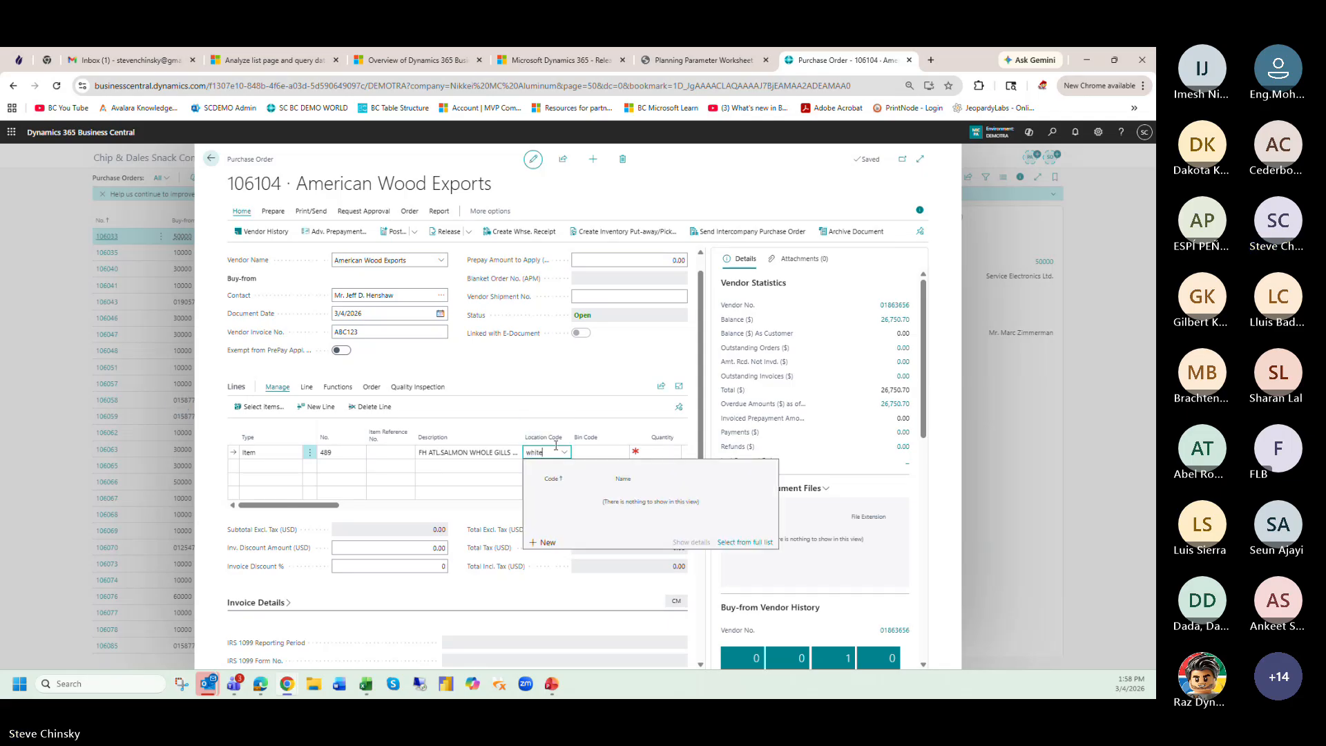
{"action": "key", "text": "Tab"}
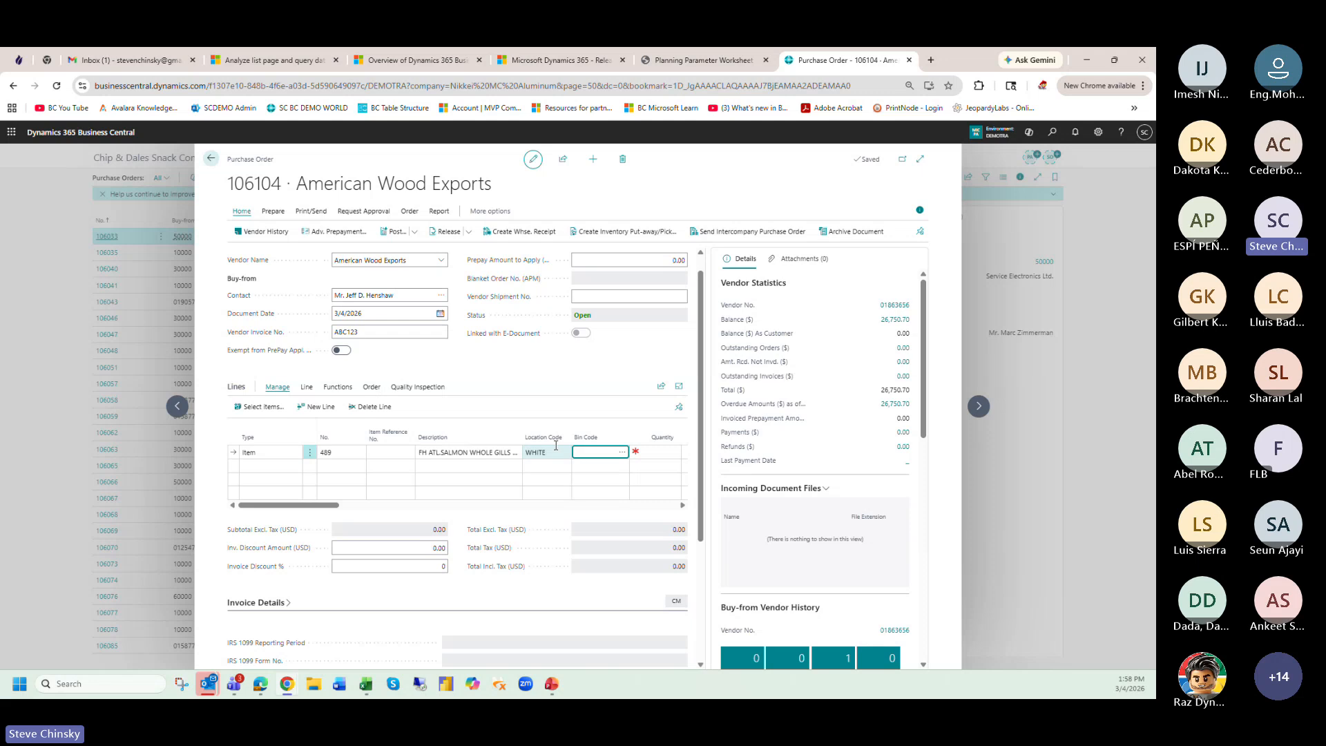
{"action": "left_click", "coordinate": [664, 452]}
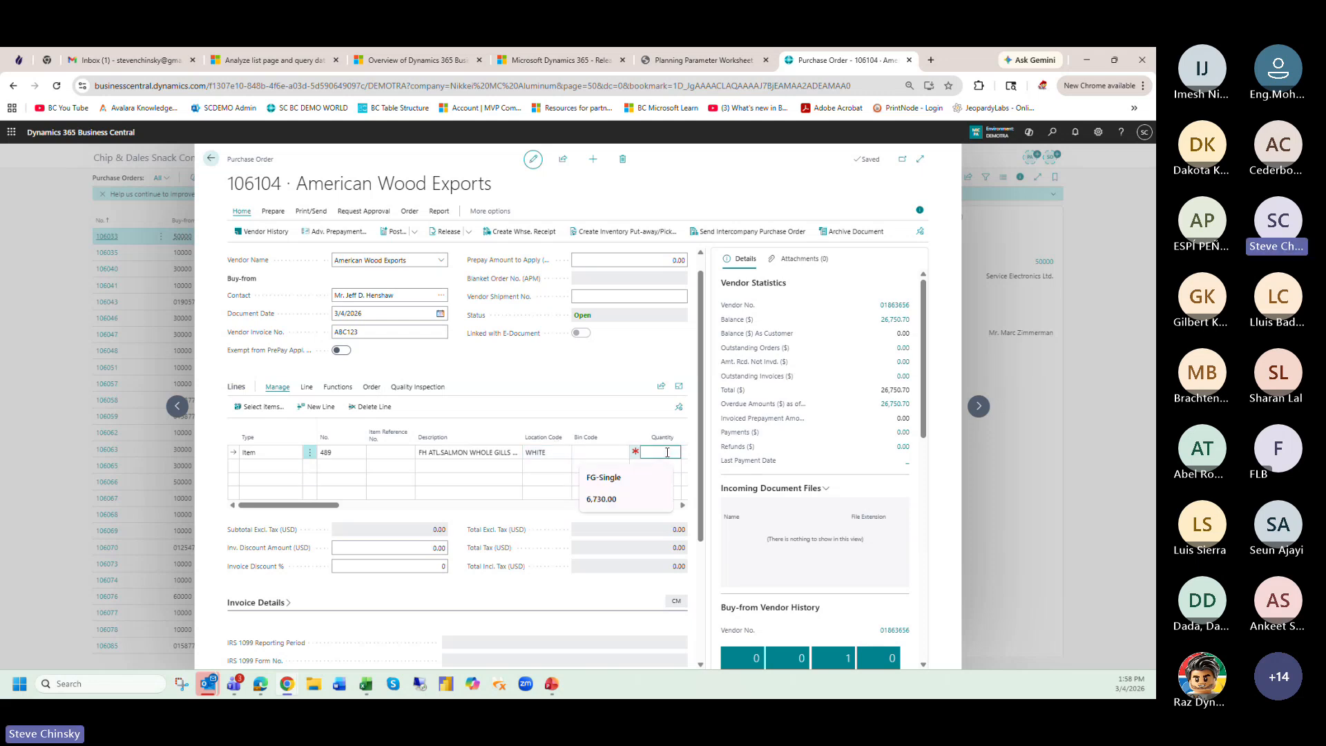
{"action": "type", "text": "5,"}
{"action": "type", "text": "000"}
{"action": "key", "text": "Tab"}
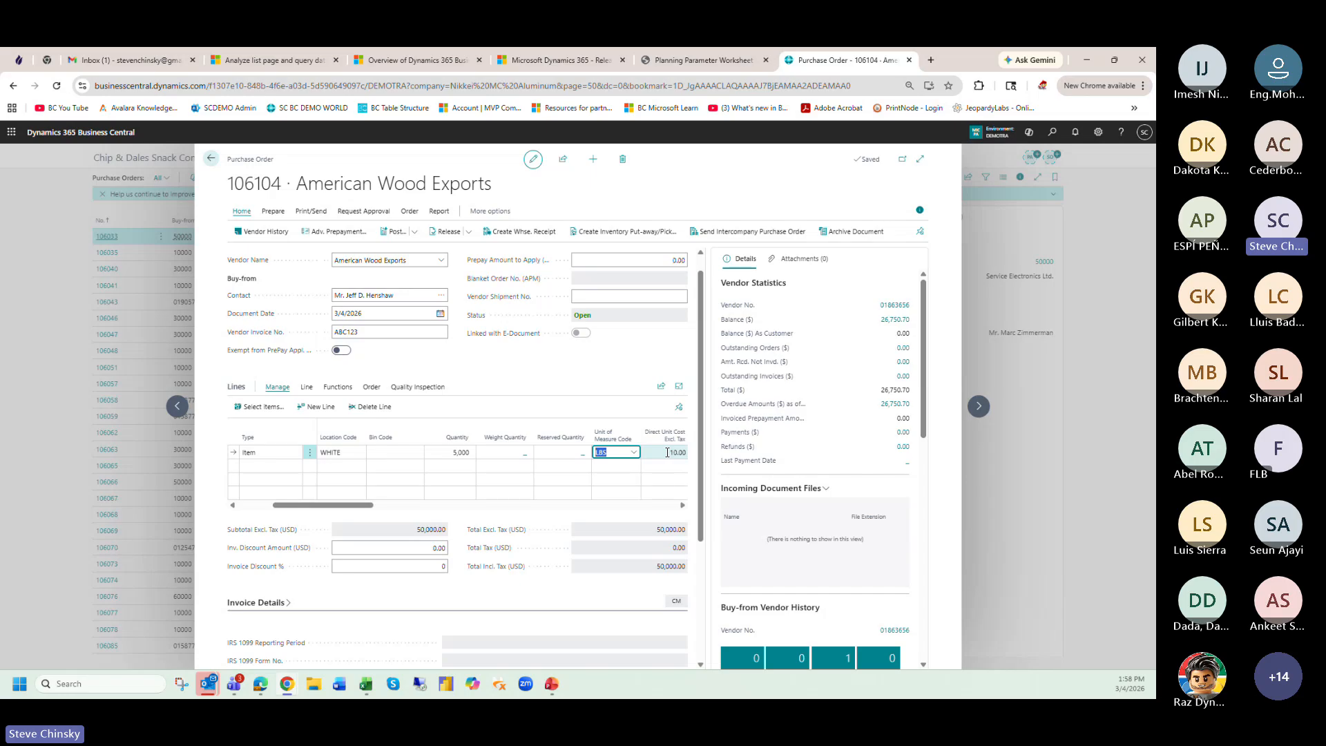
{"action": "left_click_drag", "start_coordinate": [366, 506], "coordinate": [298, 531]}
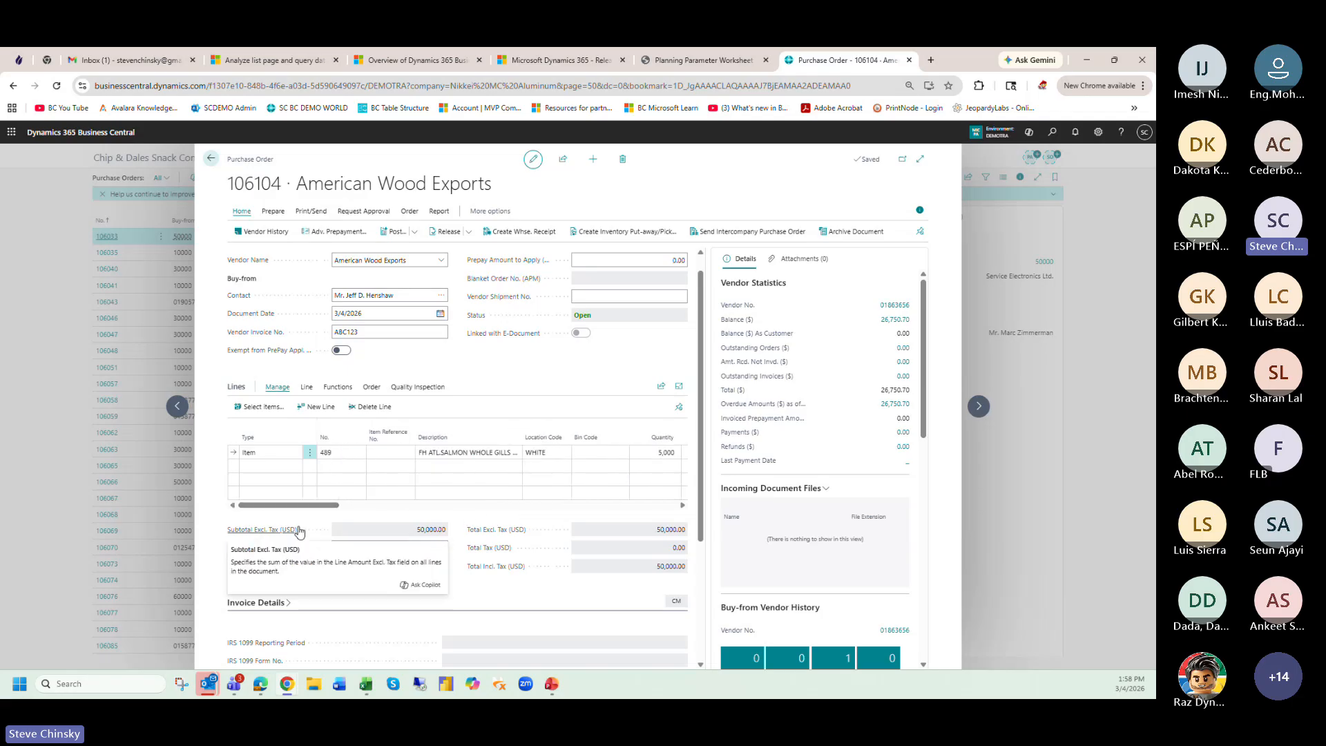
- Release the purchase order and create its warehouse receipt, accepting the suggested receiving bin despite the cubage limit
{"action": "left_click", "coordinate": [445, 232]}
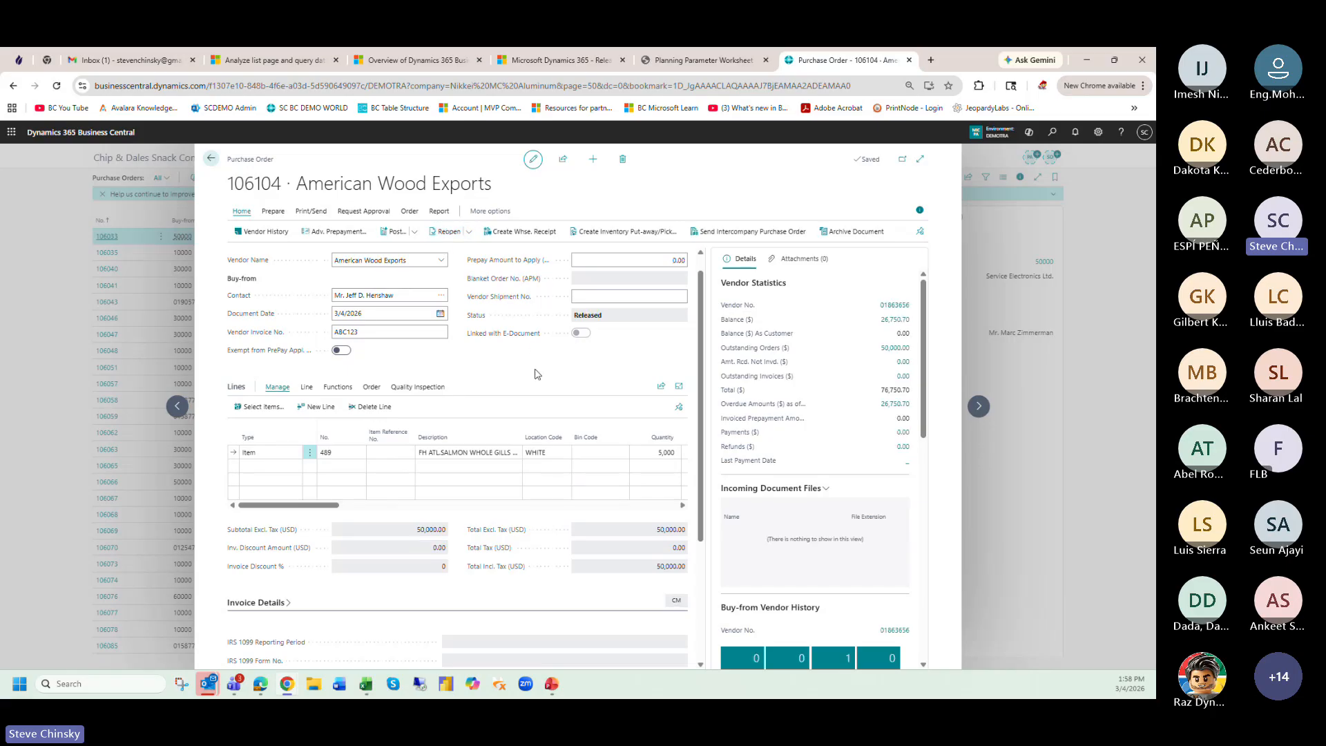
{"action": "left_click", "coordinate": [536, 234]}
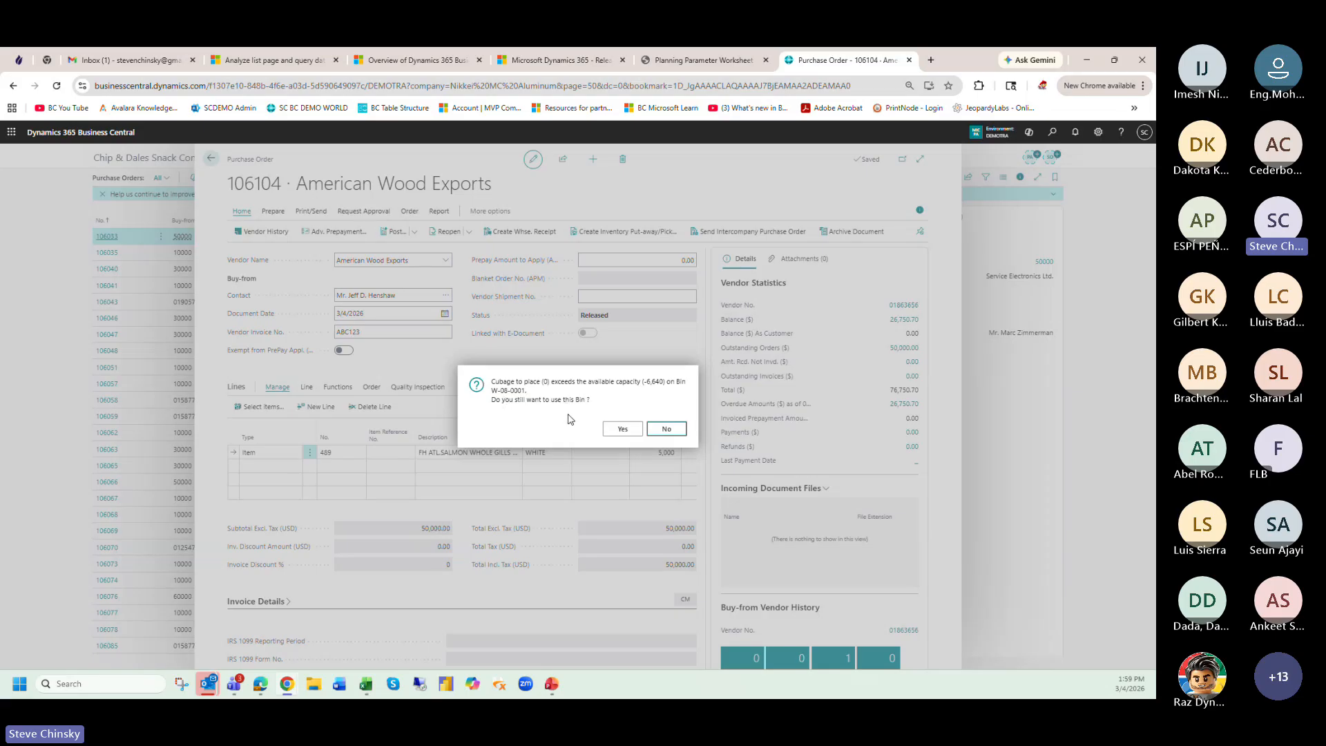
{"action": "left_click", "coordinate": [622, 430]}
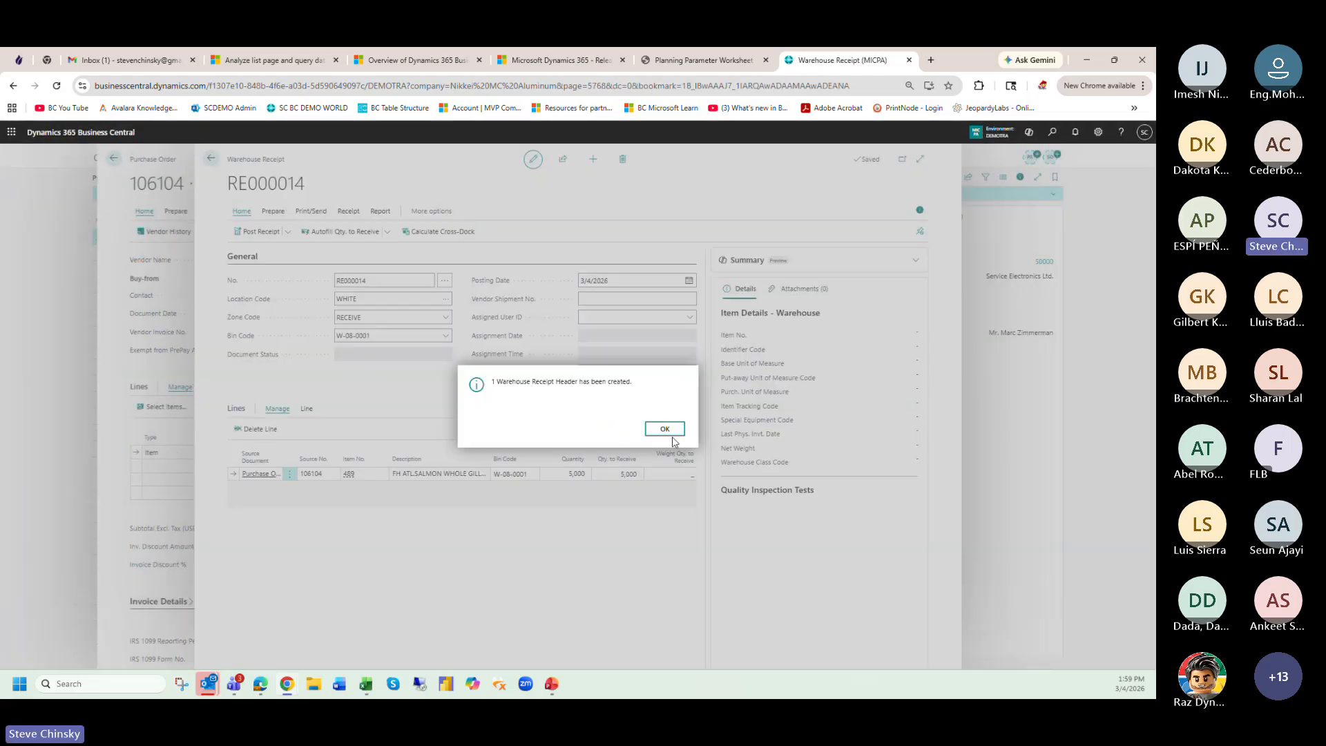
{"action": "left_click", "coordinate": [665, 429]}
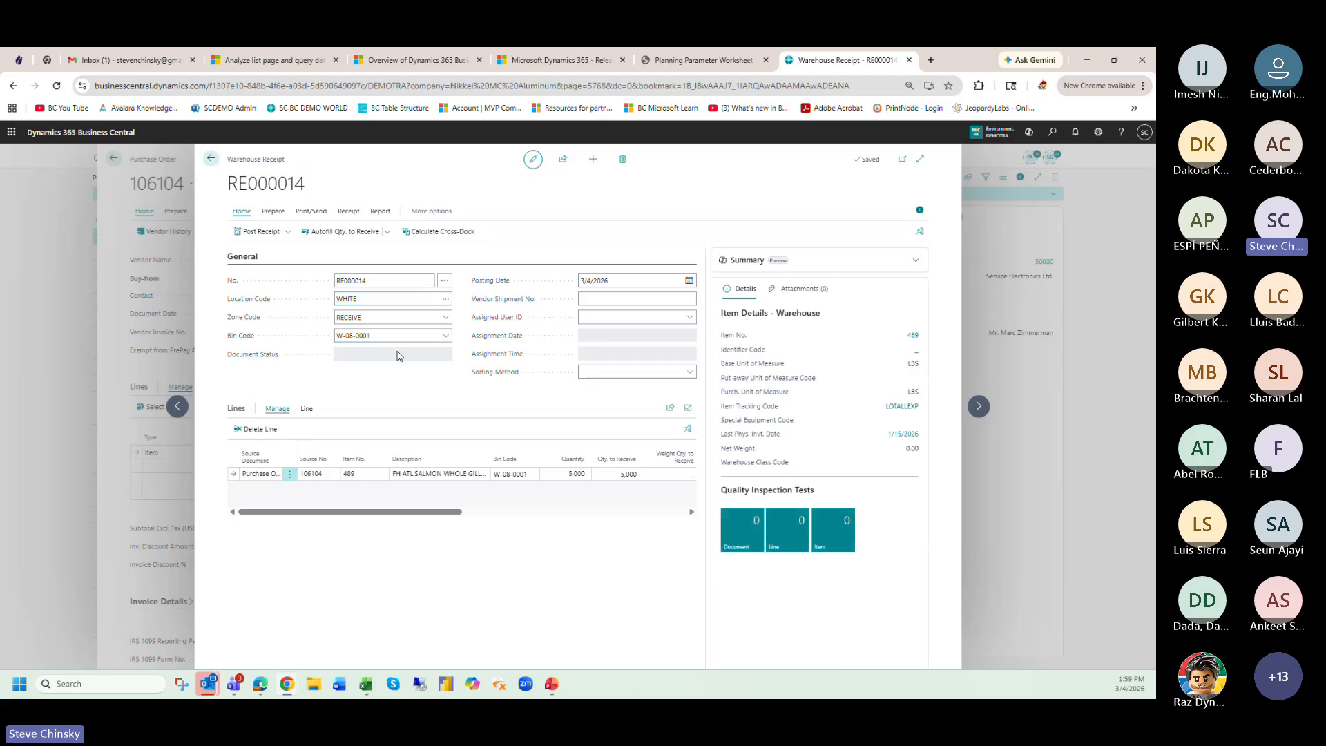
- Check the quantity to receive and bin on the warehouse receipt line, and try to post the receipt
{"action": "left_click", "coordinate": [628, 475]}
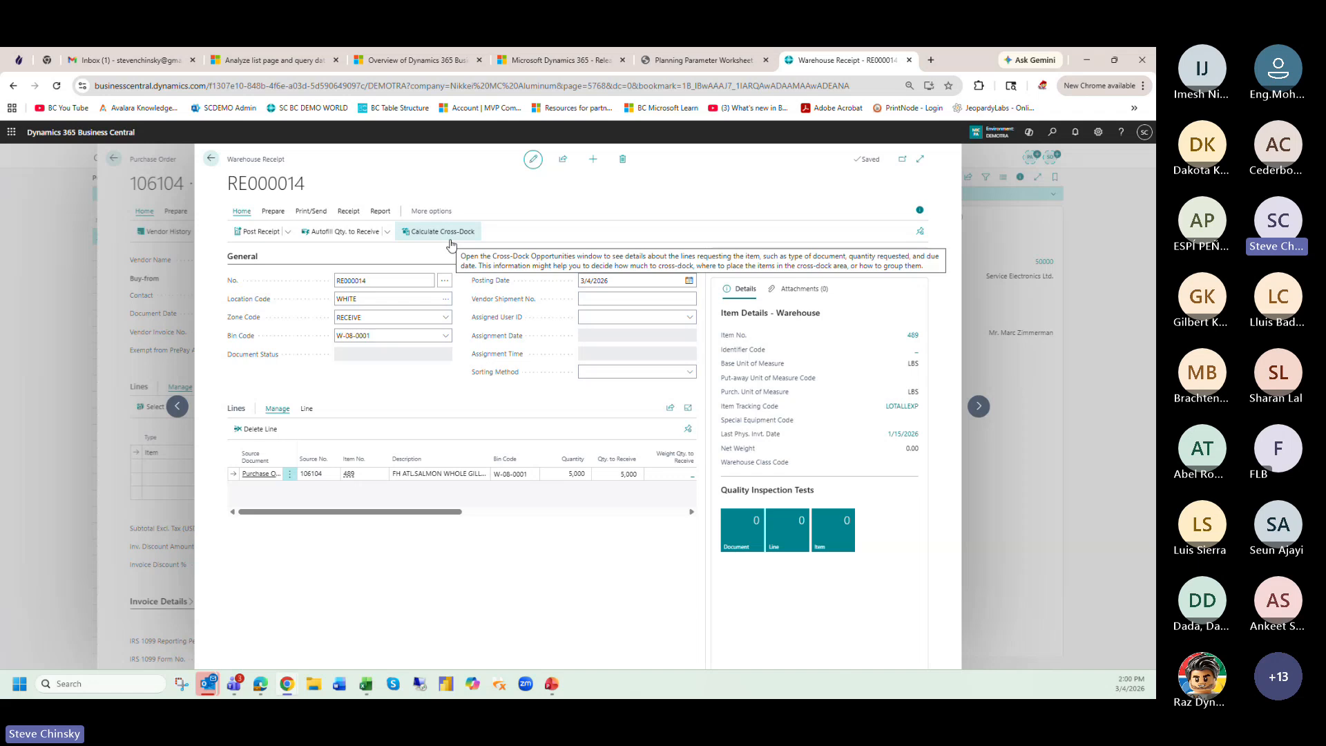
{"action": "left_click", "coordinate": [530, 472]}
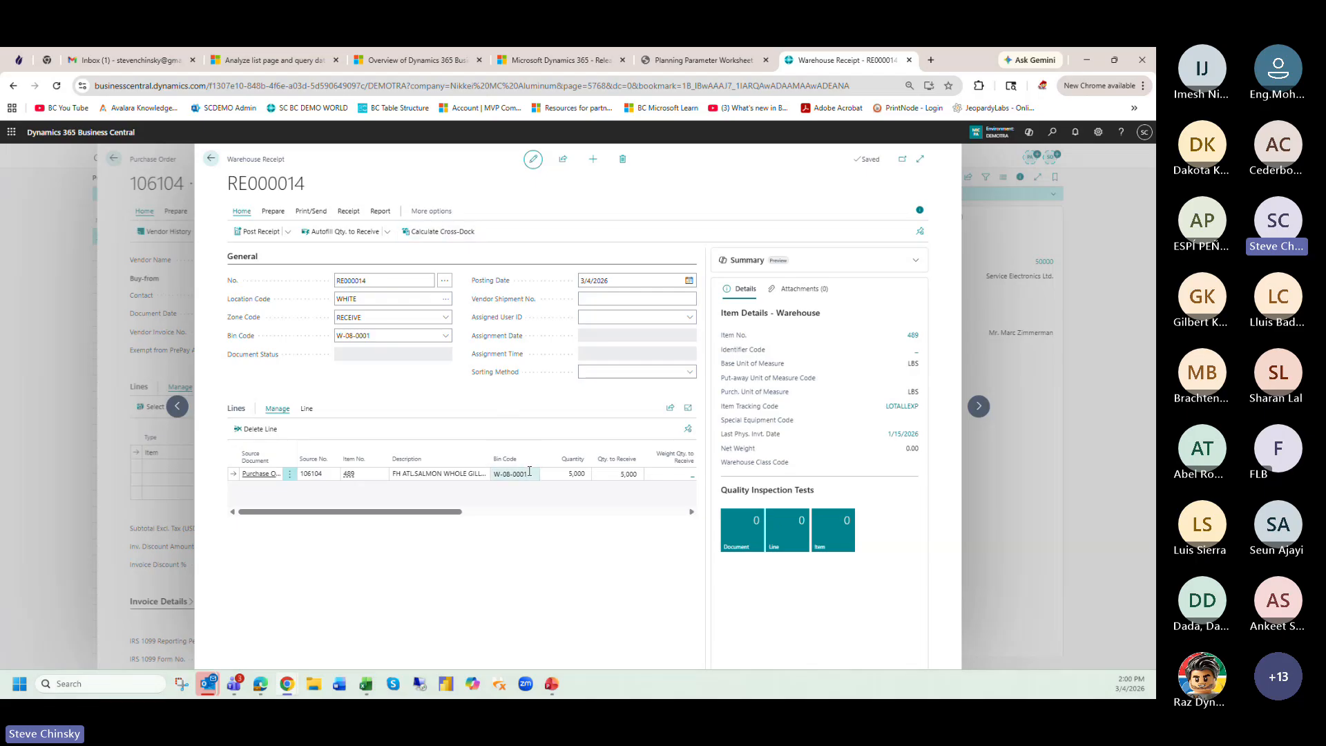
{"action": "left_click", "coordinate": [262, 232]}
{"action": "left_click", "coordinate": [620, 429]}
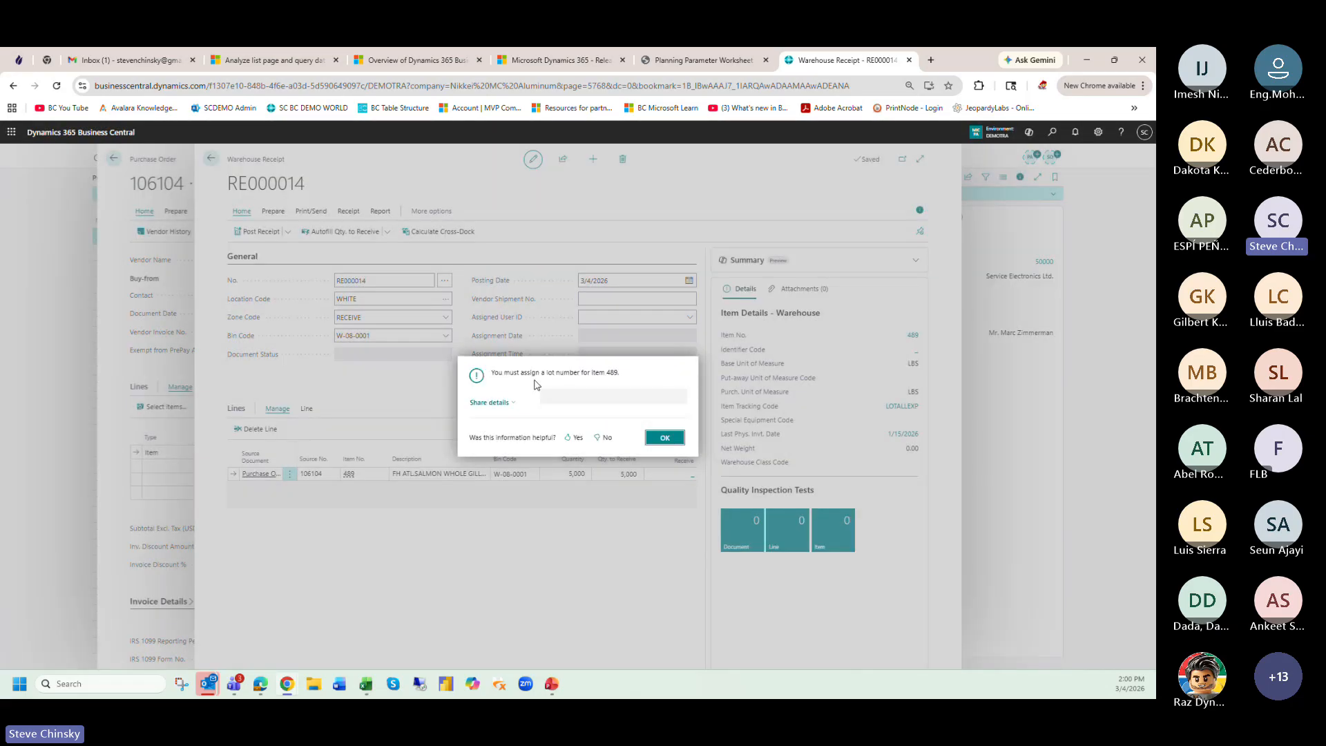
{"action": "left_click", "coordinate": [652, 437]}
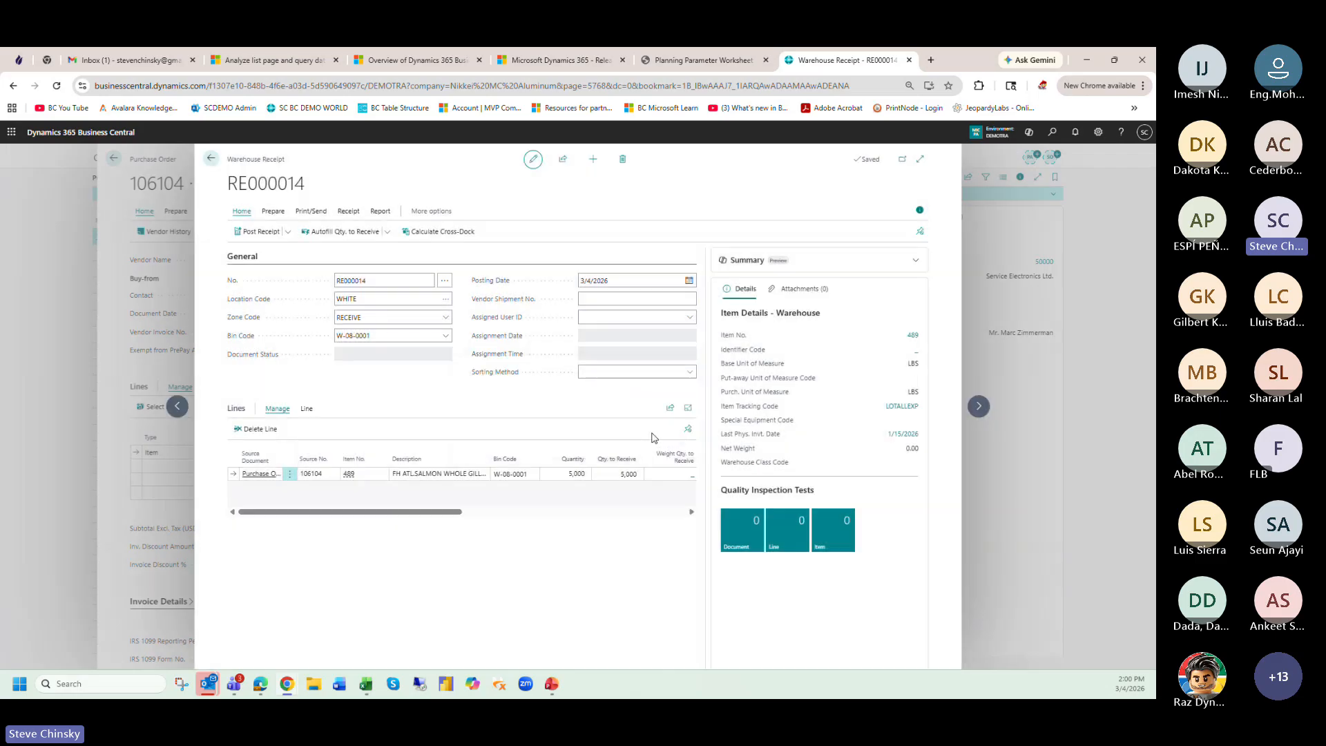
- Open the item tracking lines for the item 489 receipt line and enter lot number BOOTCAMP1
{"action": "left_click", "coordinate": [317, 409]}
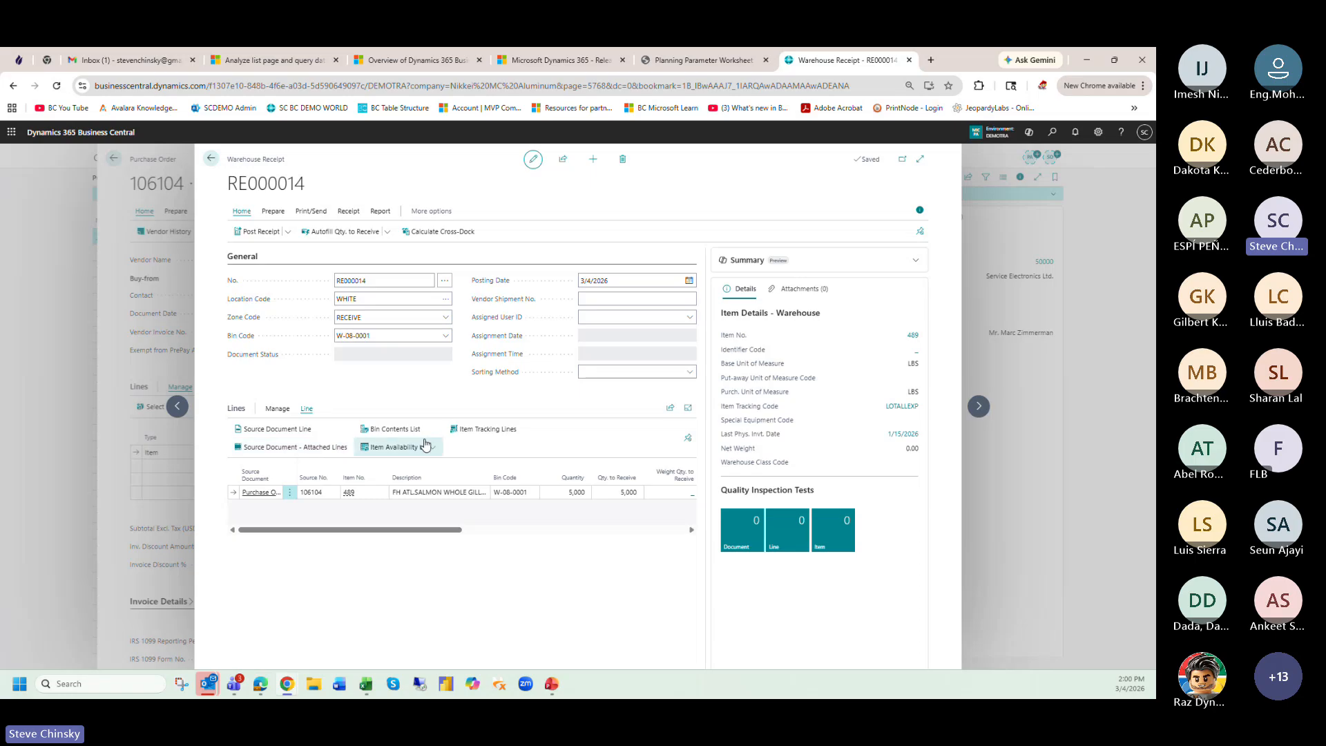
{"action": "left_click", "coordinate": [483, 431]}
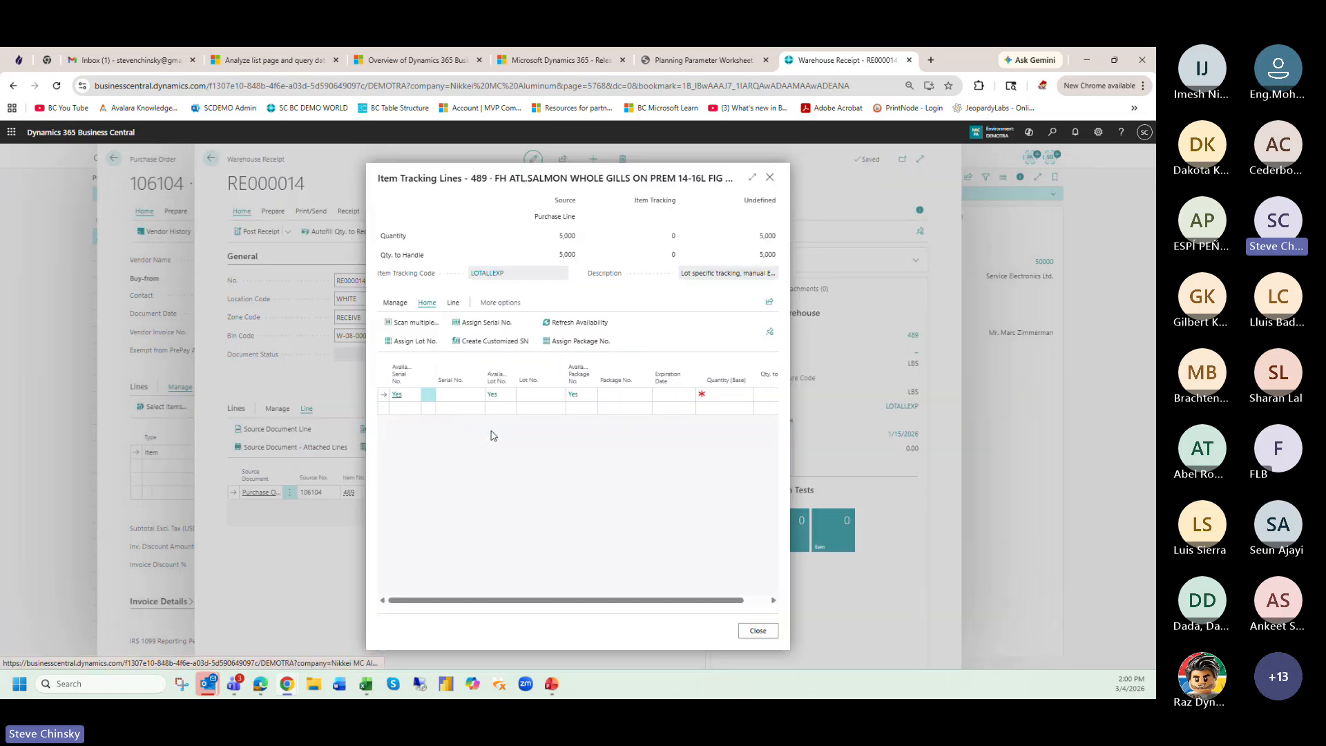
{"action": "left_click", "coordinate": [527, 395]}
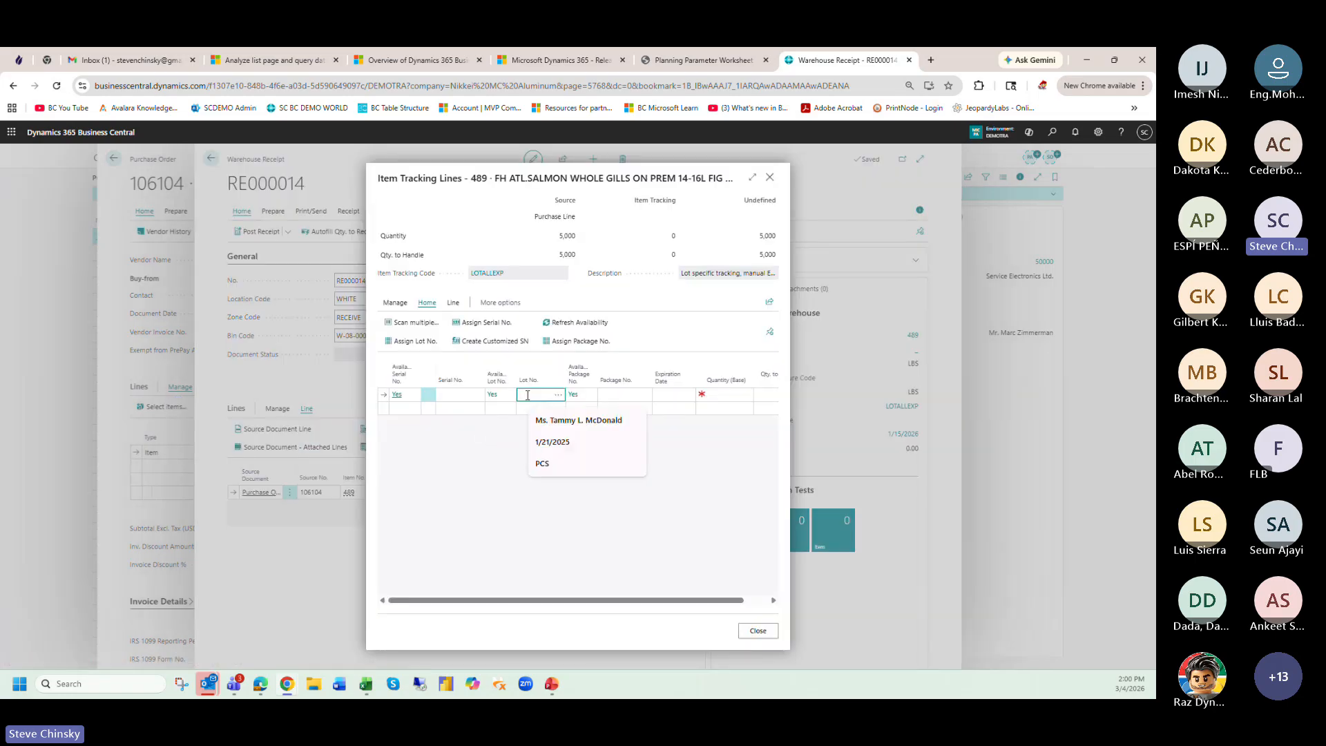
{"action": "type", "text": "BCO"}
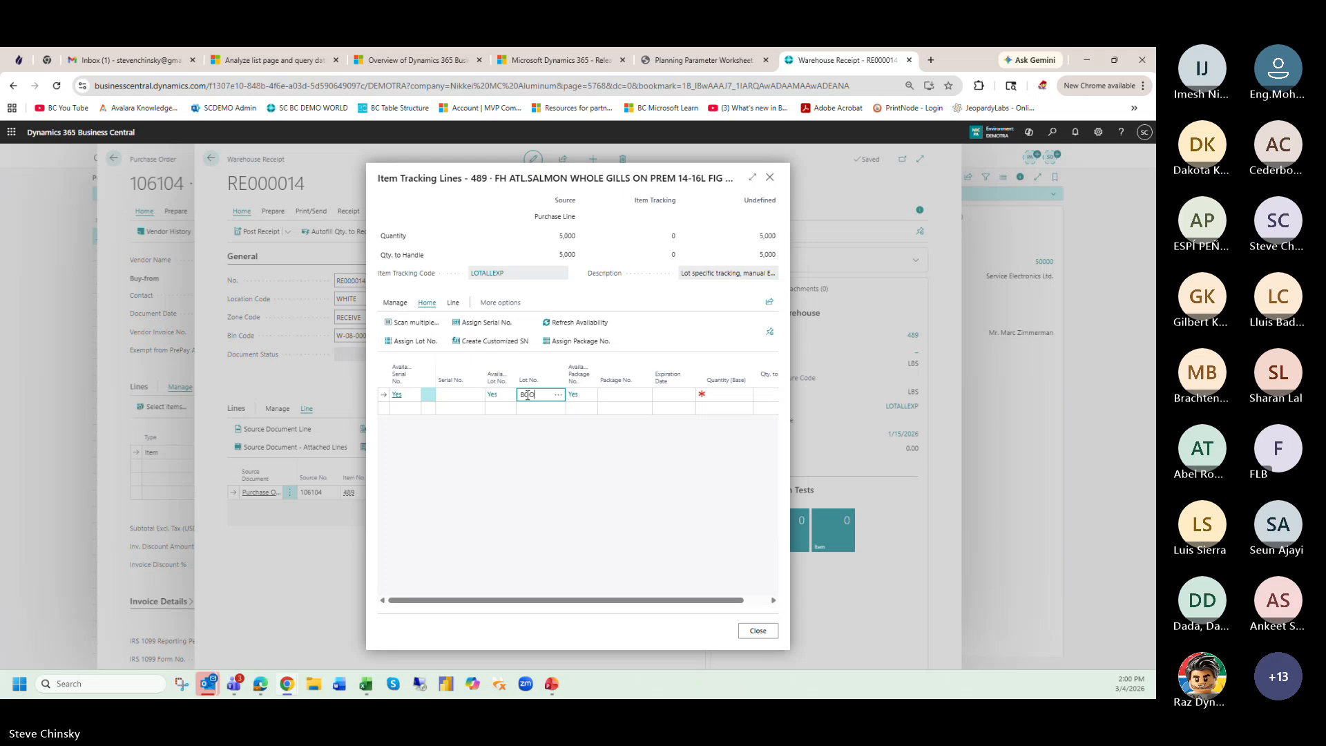
{"action": "type", "text": "TCAMP"}
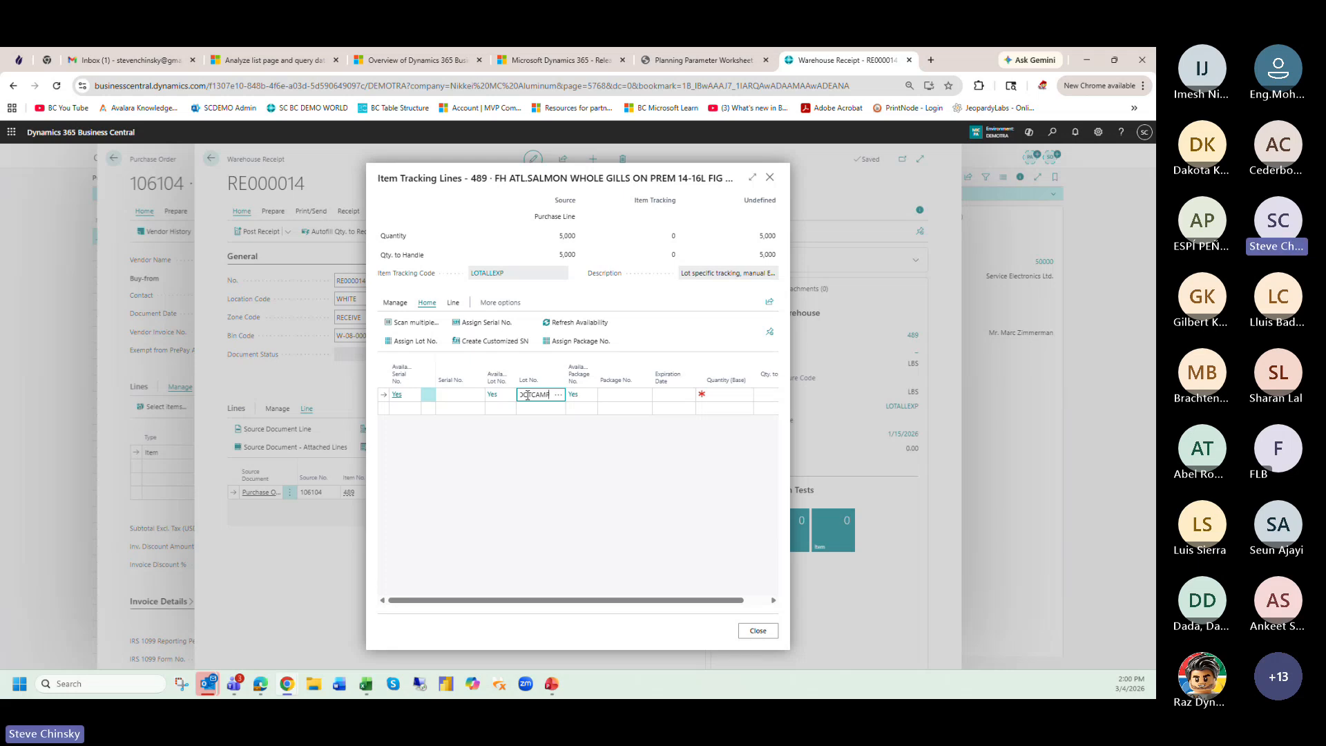
{"action": "type", "text": "1"}
{"action": "key", "text": "Tab"}
{"action": "key", "text": "Tab"}
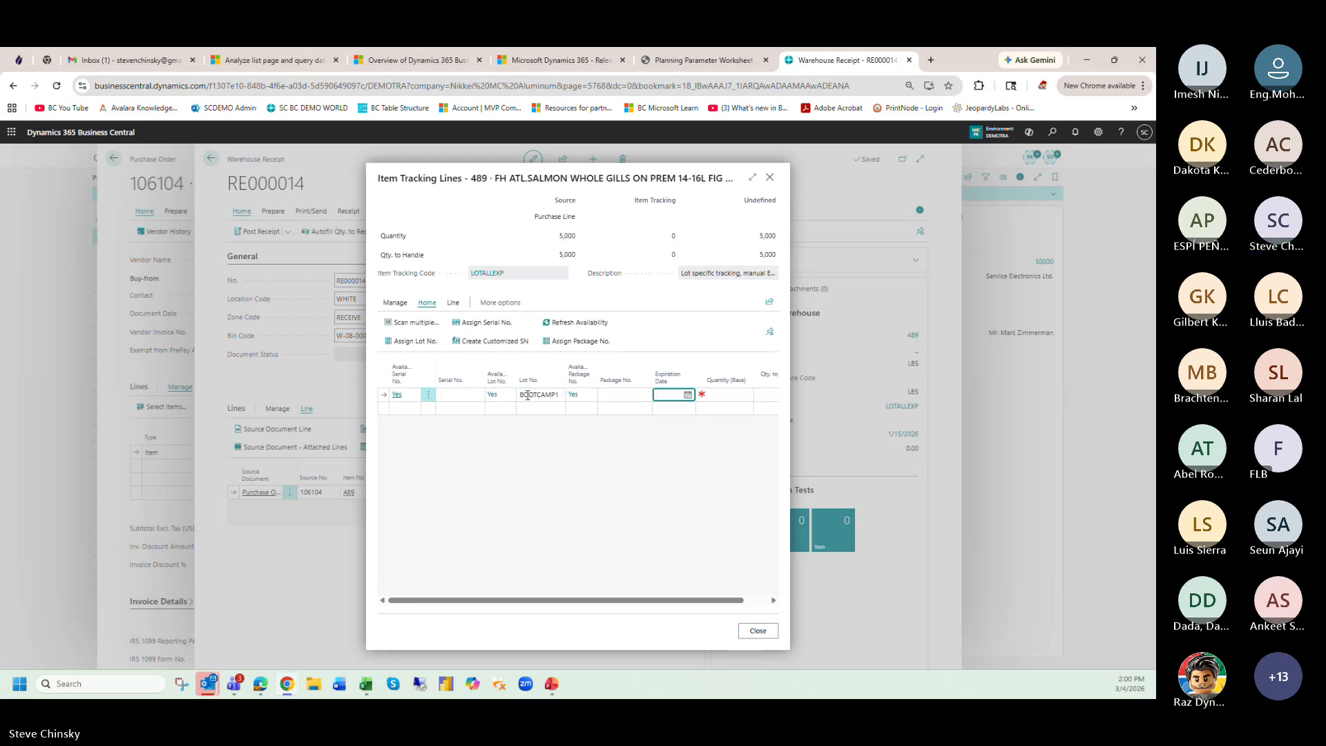
- Set the lot's expiration date to 12/31/2026 and its base quantity to 5,000, and close the item tracking lines
{"action": "type", "text": "12/3126"}
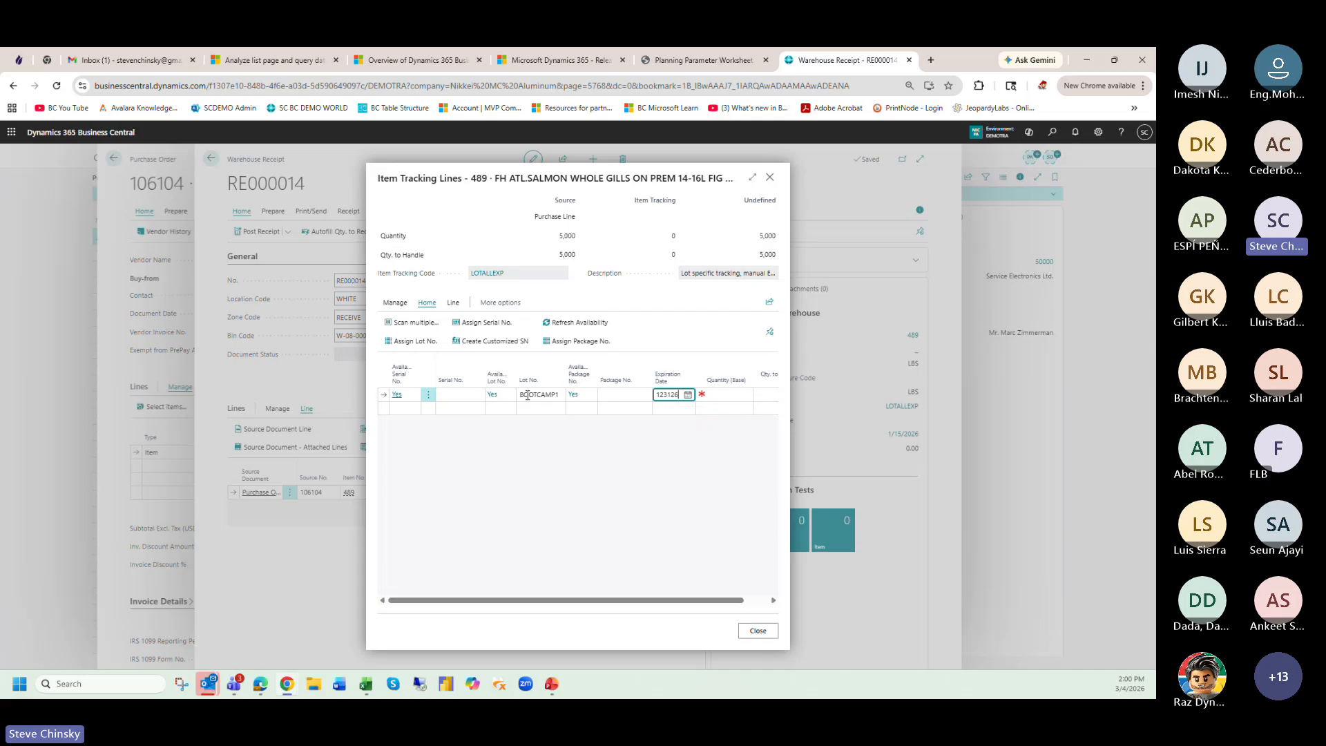
{"action": "key", "text": "Tab"}
{"action": "type", "text": "5,000"}
{"action": "key", "text": "Tab"}
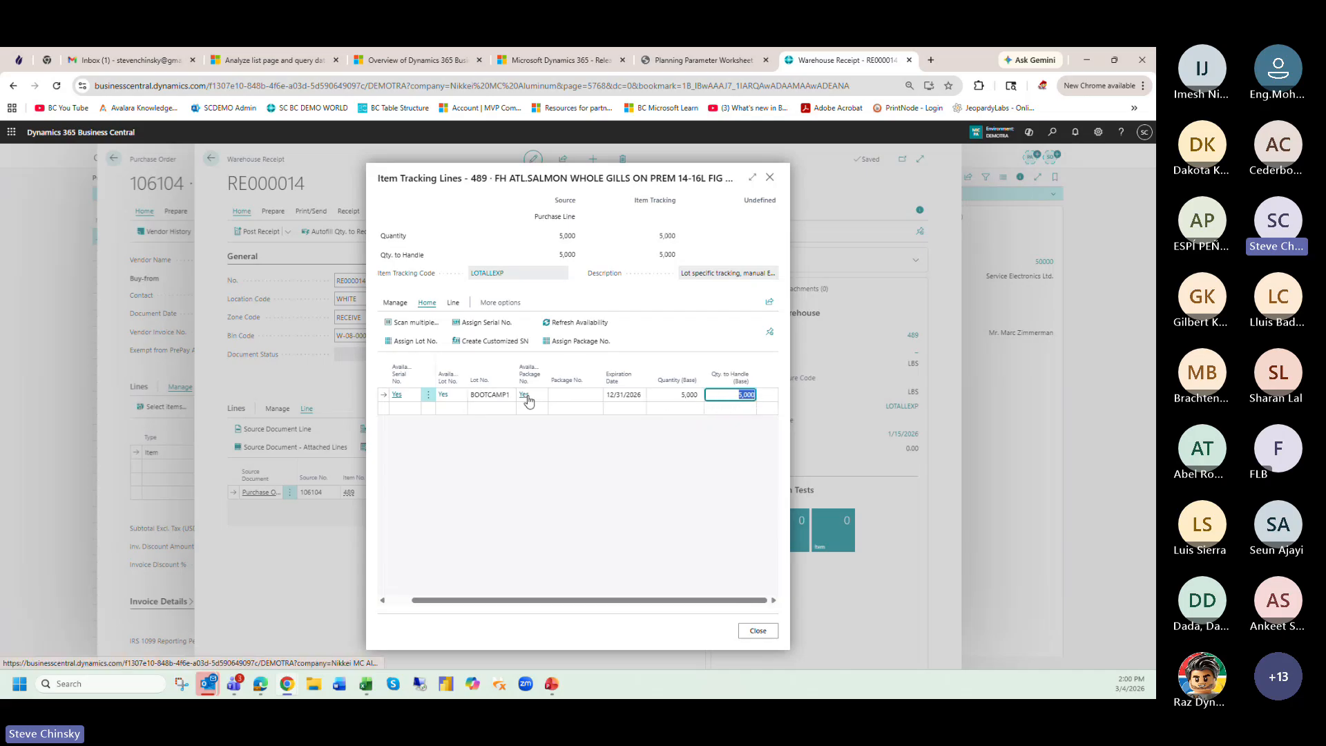
{"action": "left_click", "coordinate": [766, 632]}
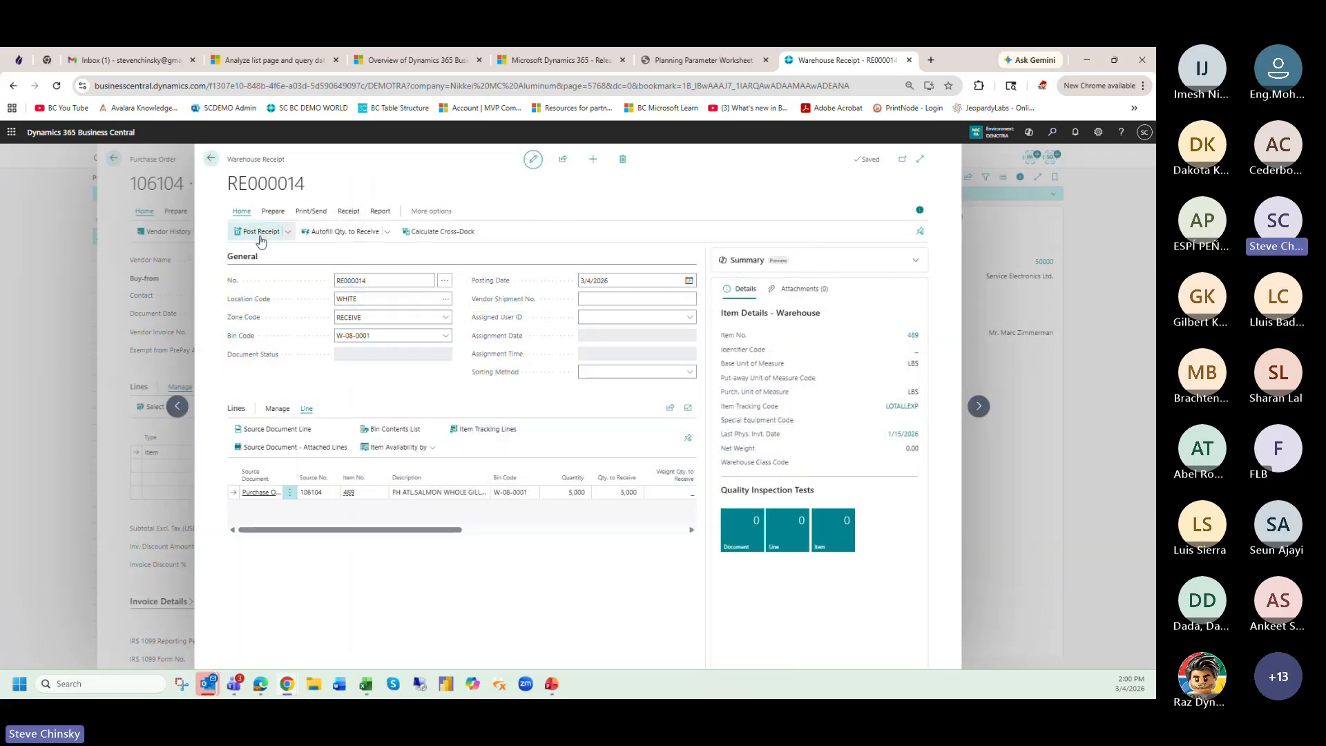
- Post the warehouse receipt and acknowledge the posting result
{"action": "left_click", "coordinate": [261, 239]}
{"action": "left_click", "coordinate": [617, 431]}
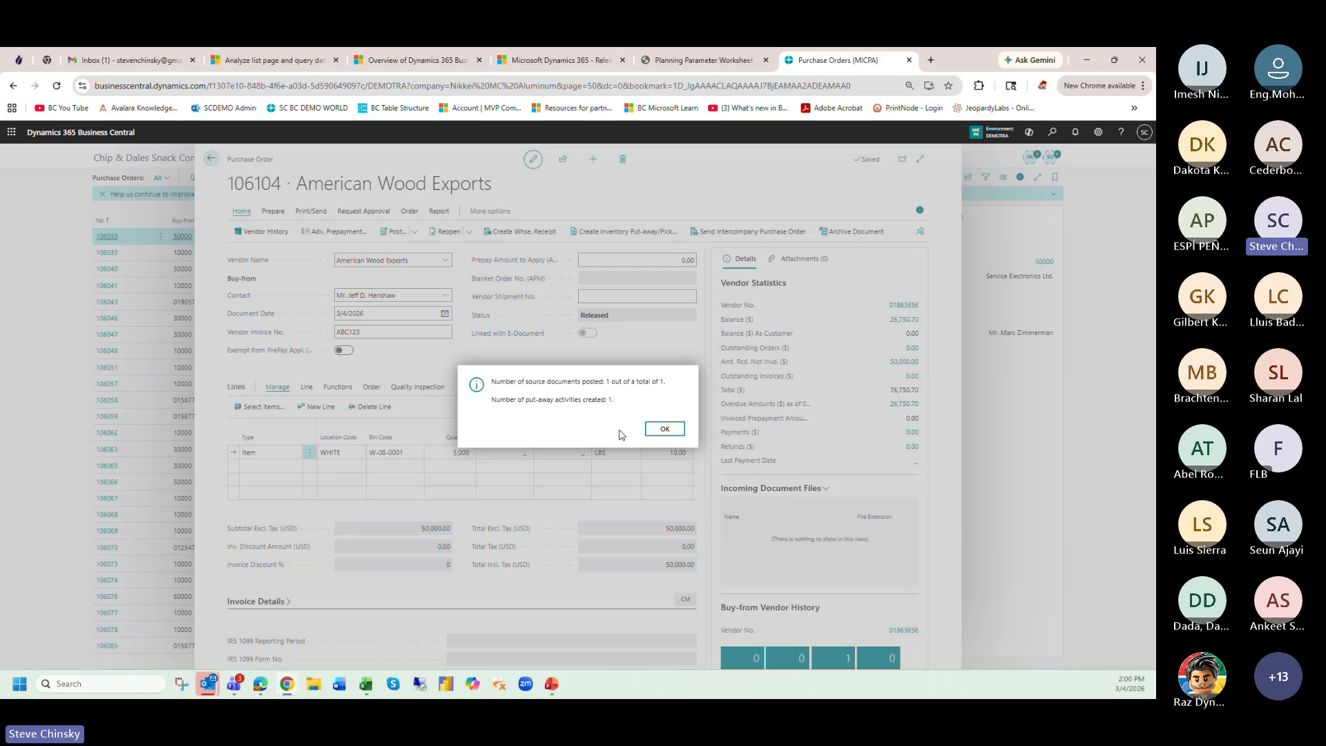
{"action": "left_click", "coordinate": [667, 430]}
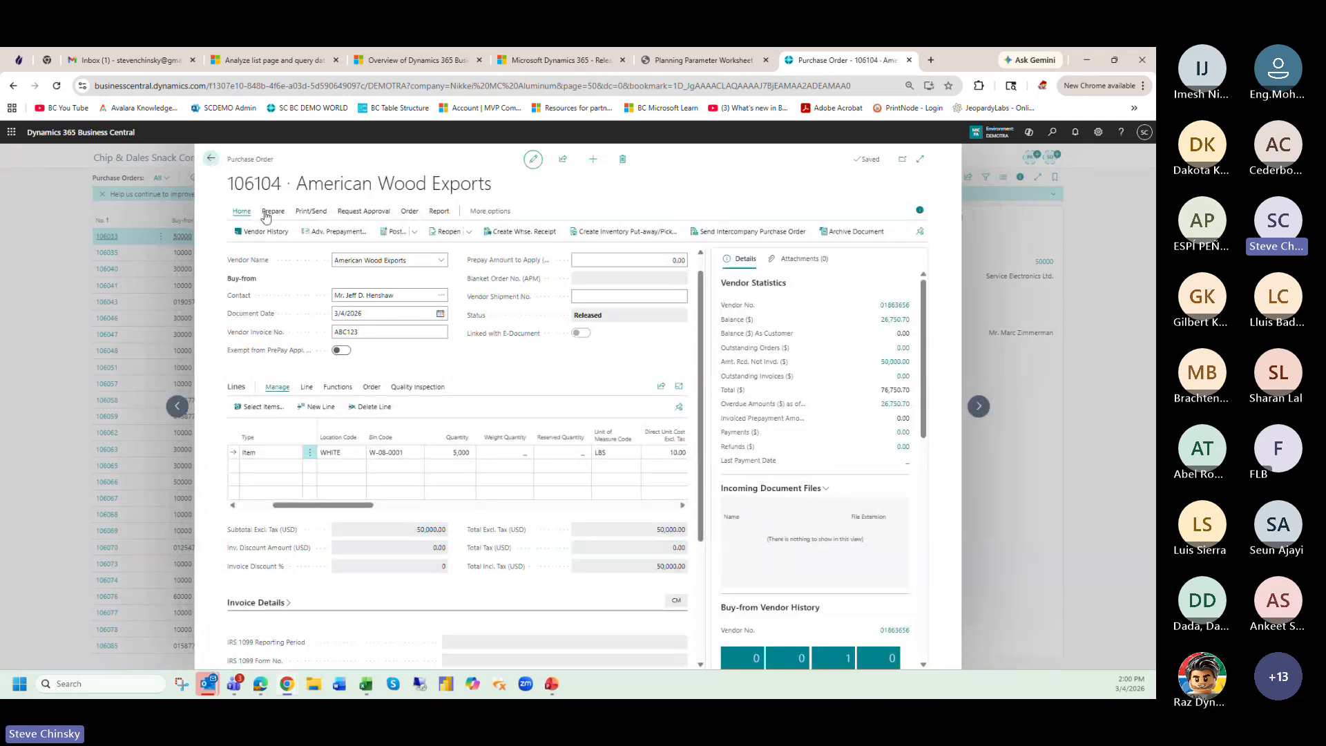
- Leave the purchase order, find the warehouse put-aways, and open the newly created put-away for item 489 at location WHITE
{"action": "left_click", "coordinate": [211, 161]}
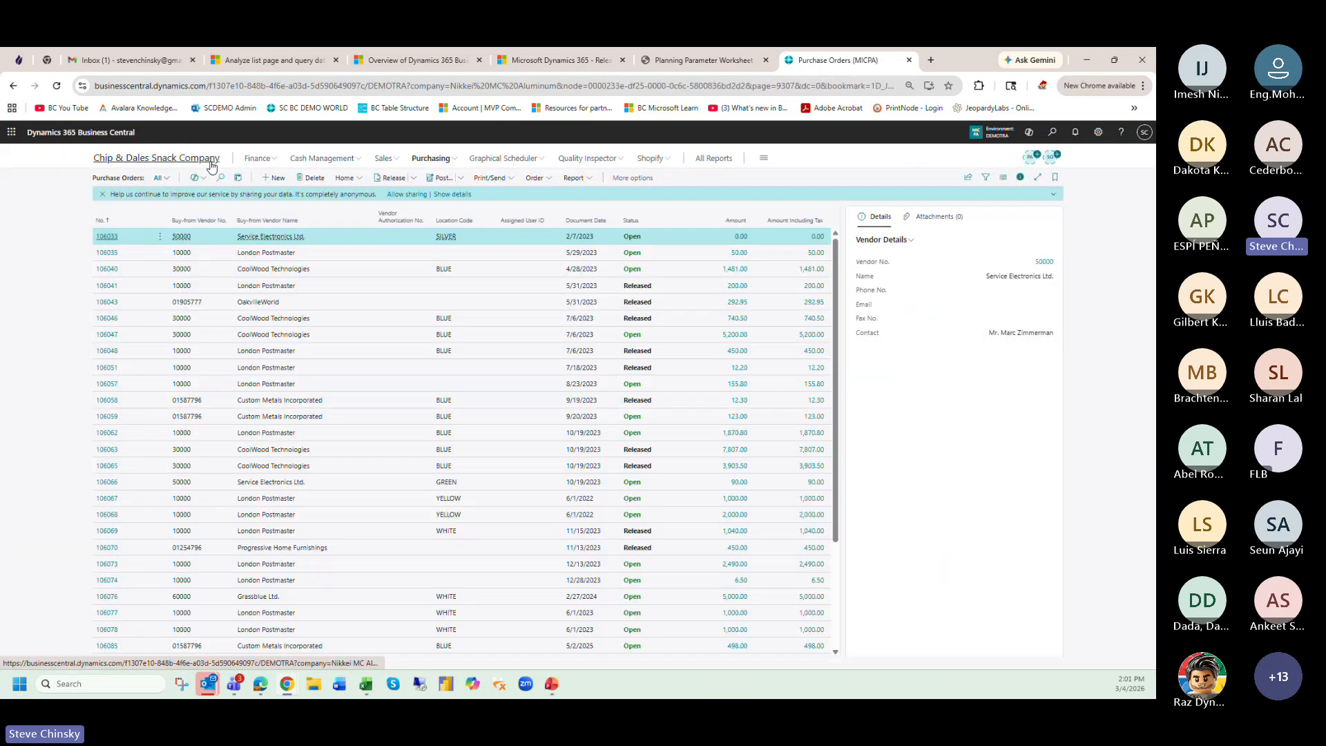
{"action": "left_click", "coordinate": [207, 163]}
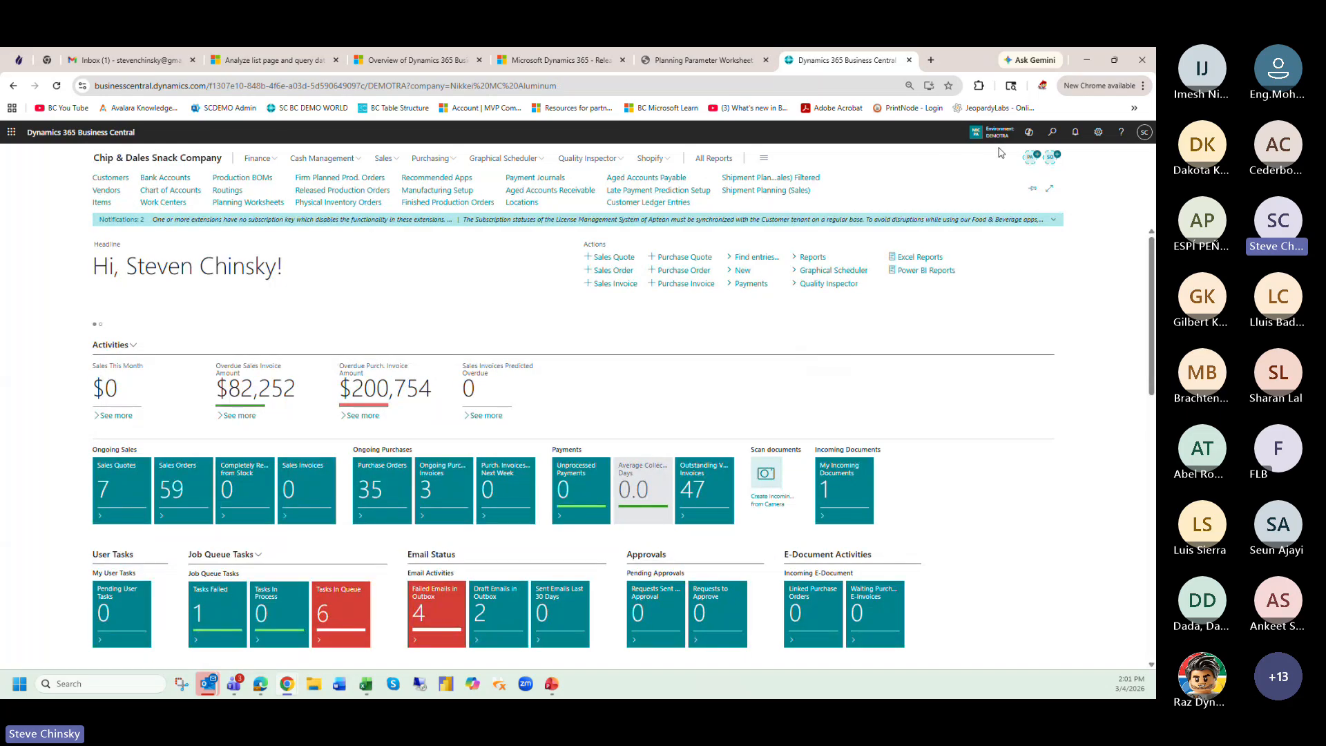
{"action": "left_click", "coordinate": [1053, 132]}
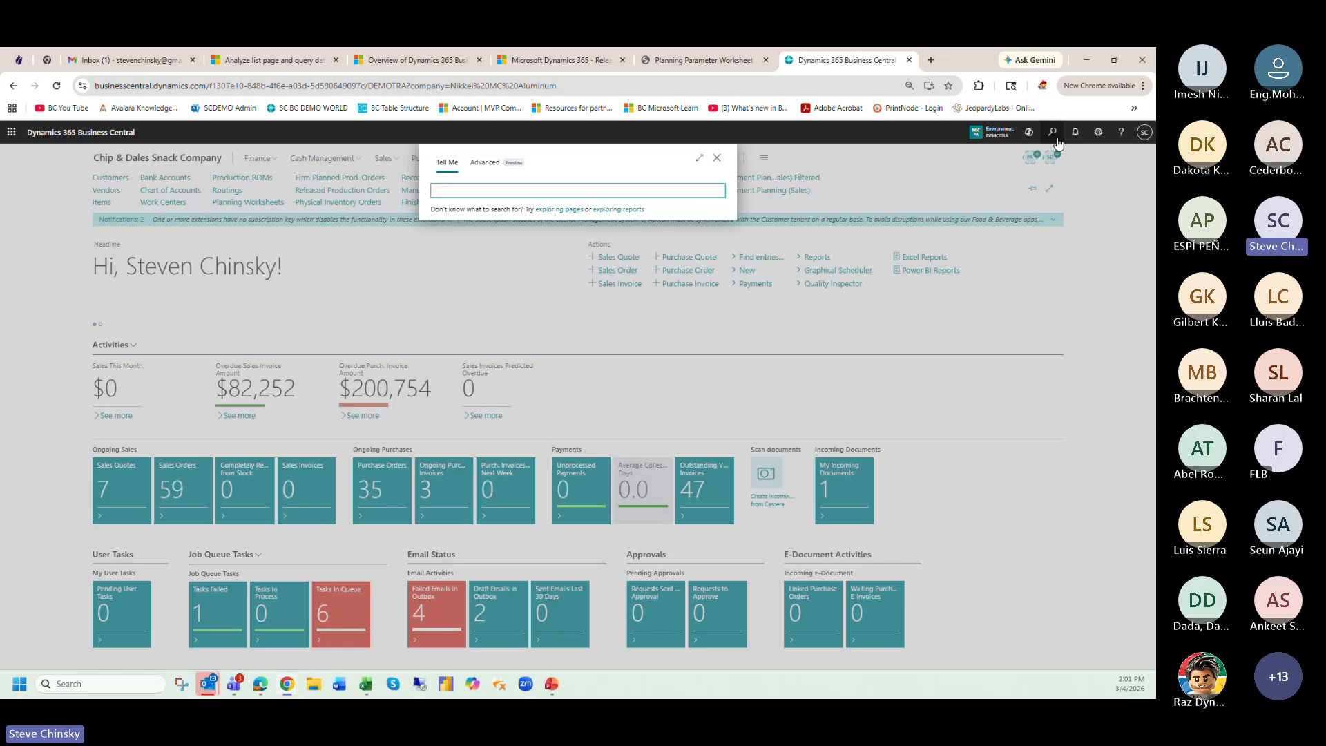
{"action": "type", "text": "ware put"}
{"action": "left_click", "coordinate": [524, 230]}
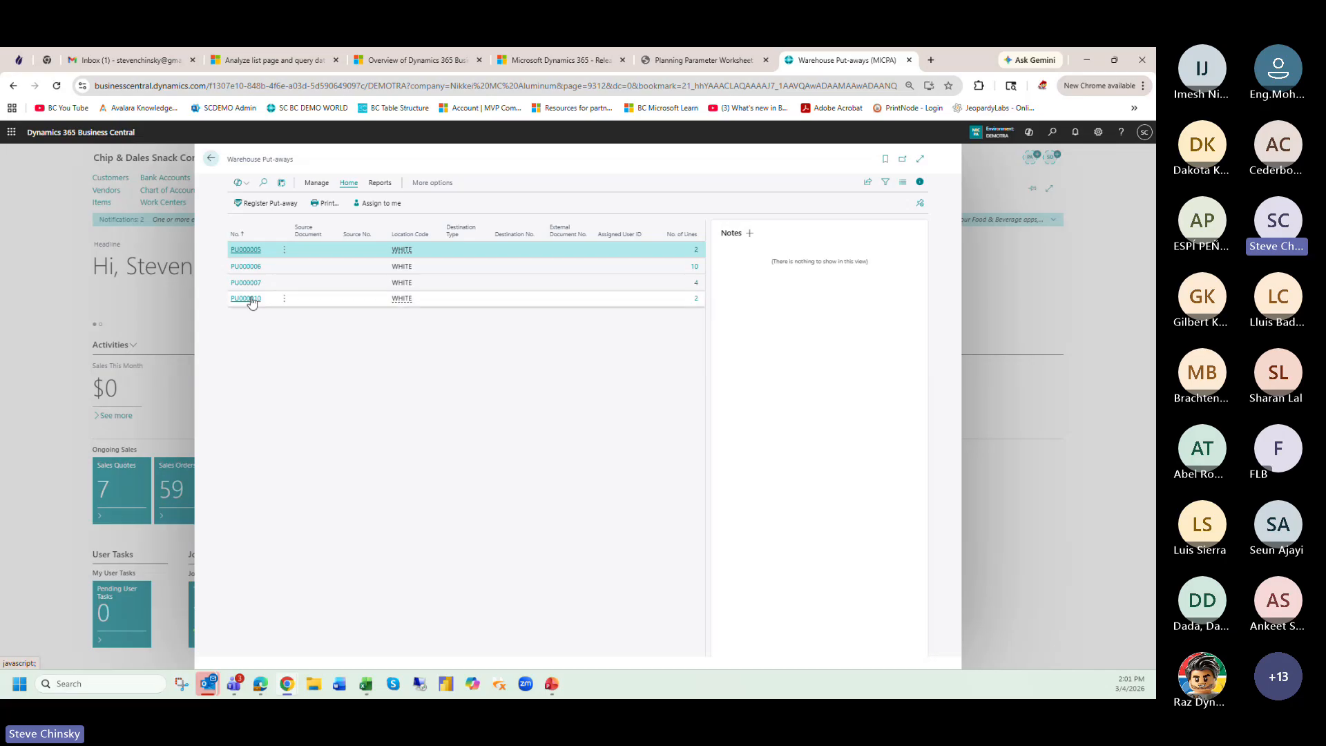
{"action": "left_click", "coordinate": [250, 299]}
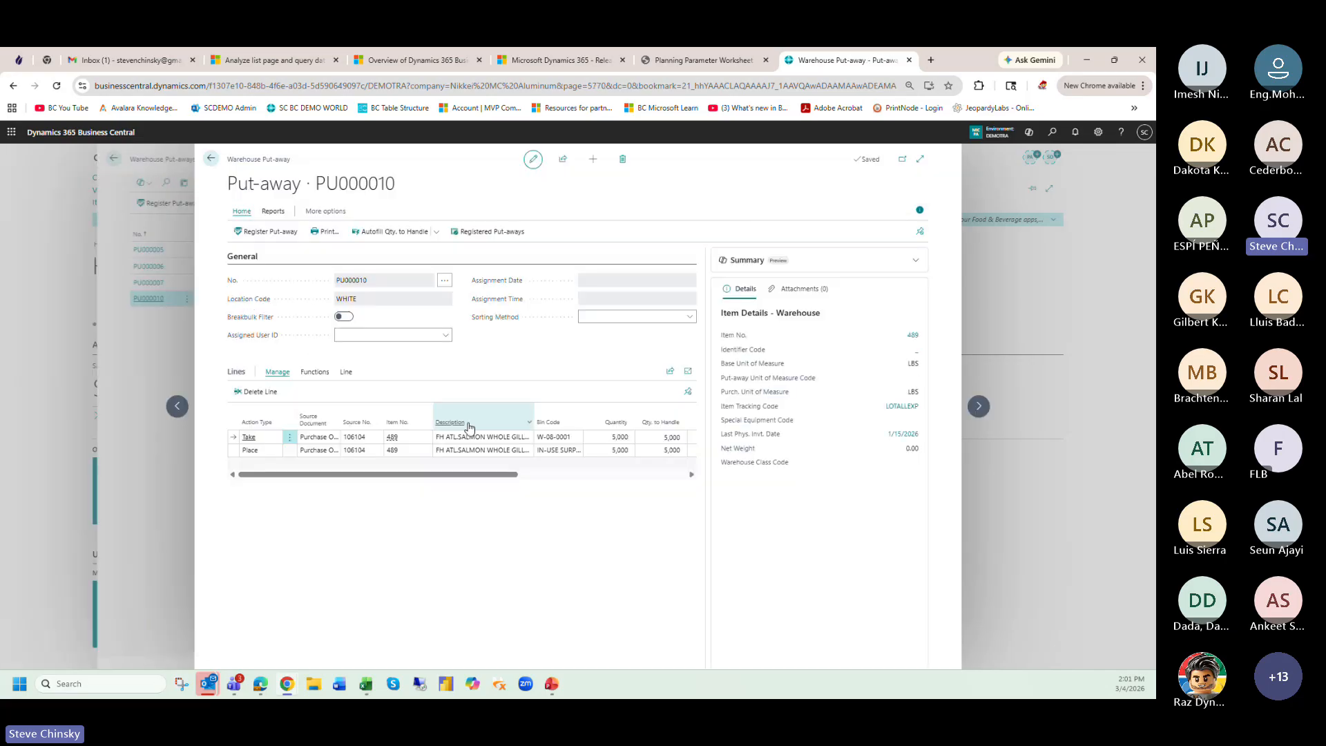
- Check the bin codes on the take and place lines, register the put-away, and leave the put-away list
{"action": "left_click", "coordinate": [556, 449]}
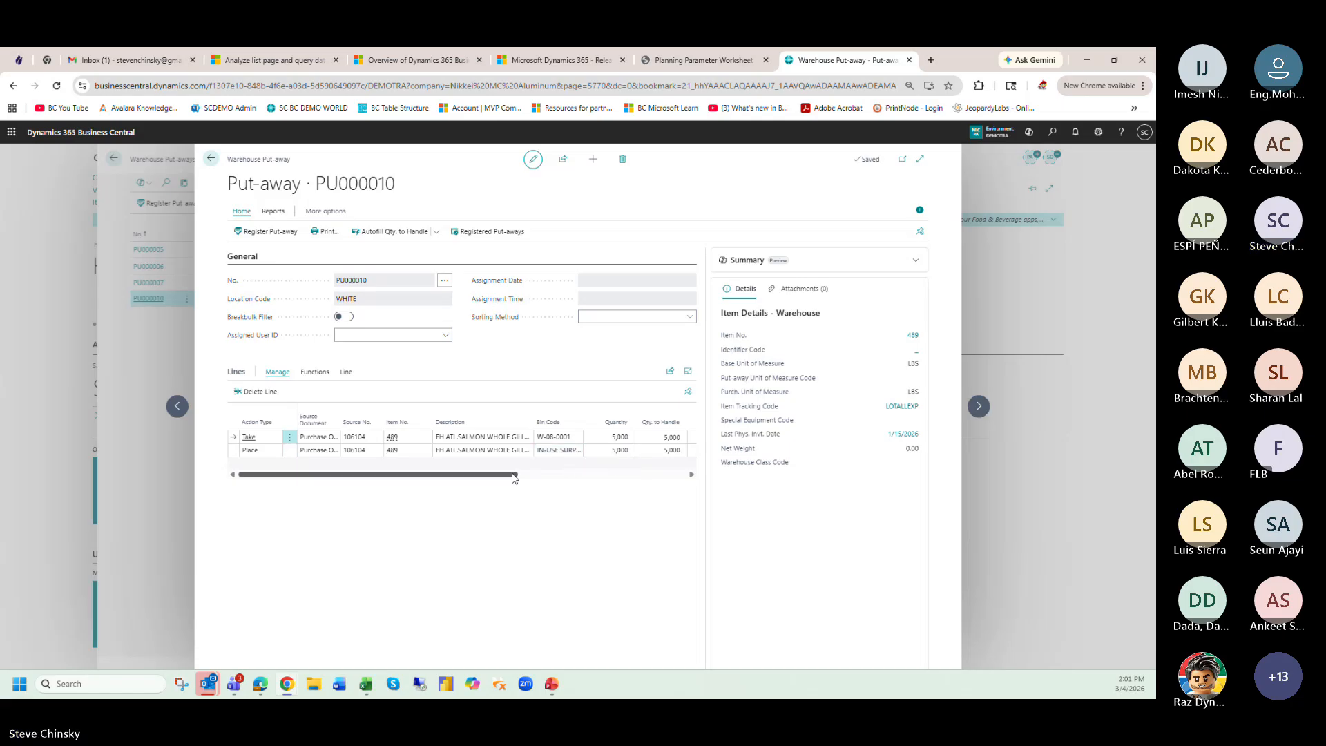
{"action": "left_click_drag", "start_coordinate": [521, 473], "coordinate": [462, 482]}
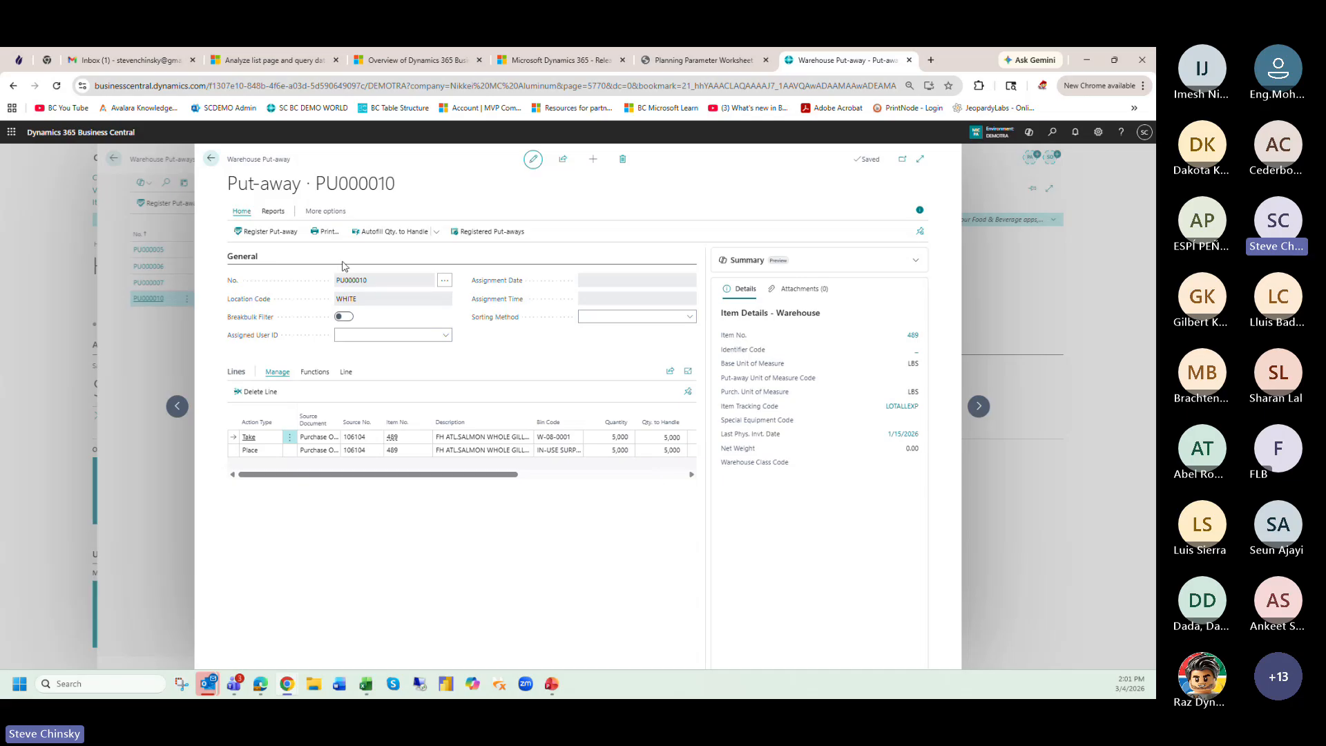
{"action": "left_click", "coordinate": [281, 238]}
{"action": "left_click", "coordinate": [613, 430]}
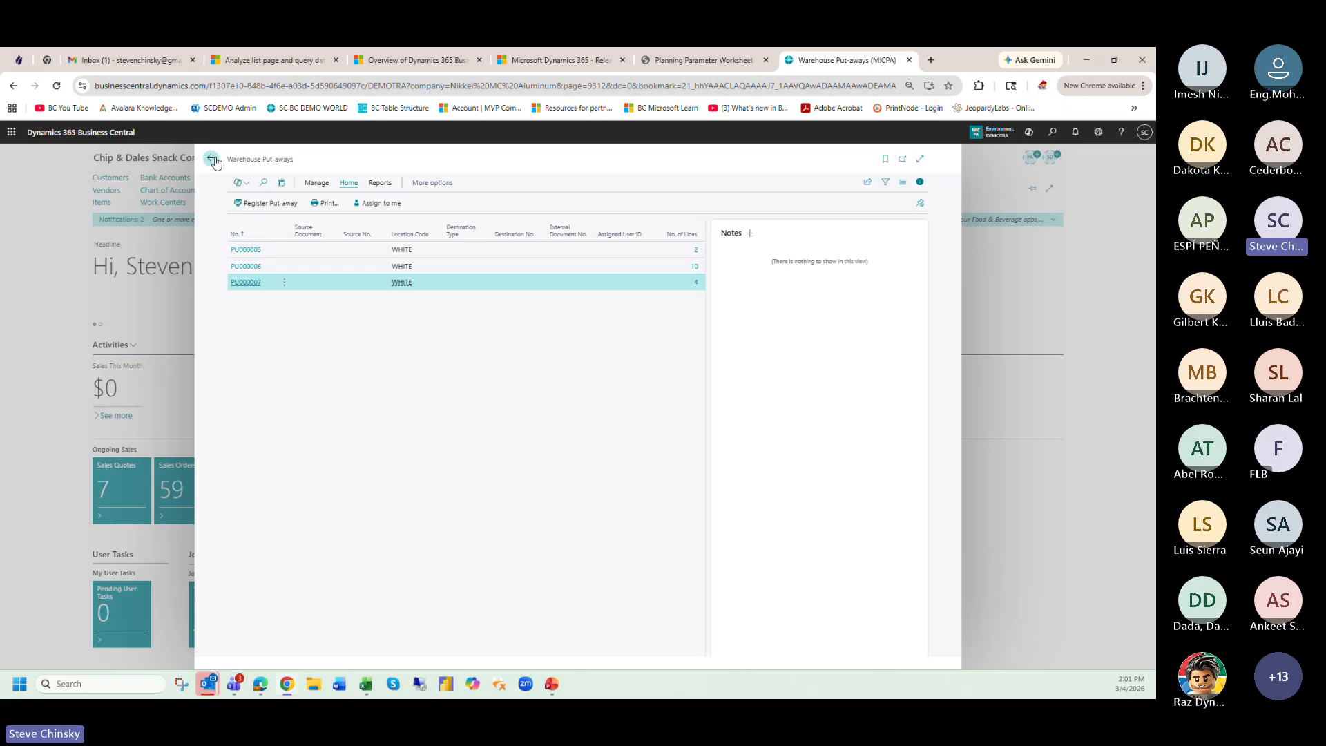
{"action": "left_click", "coordinate": [213, 161]}
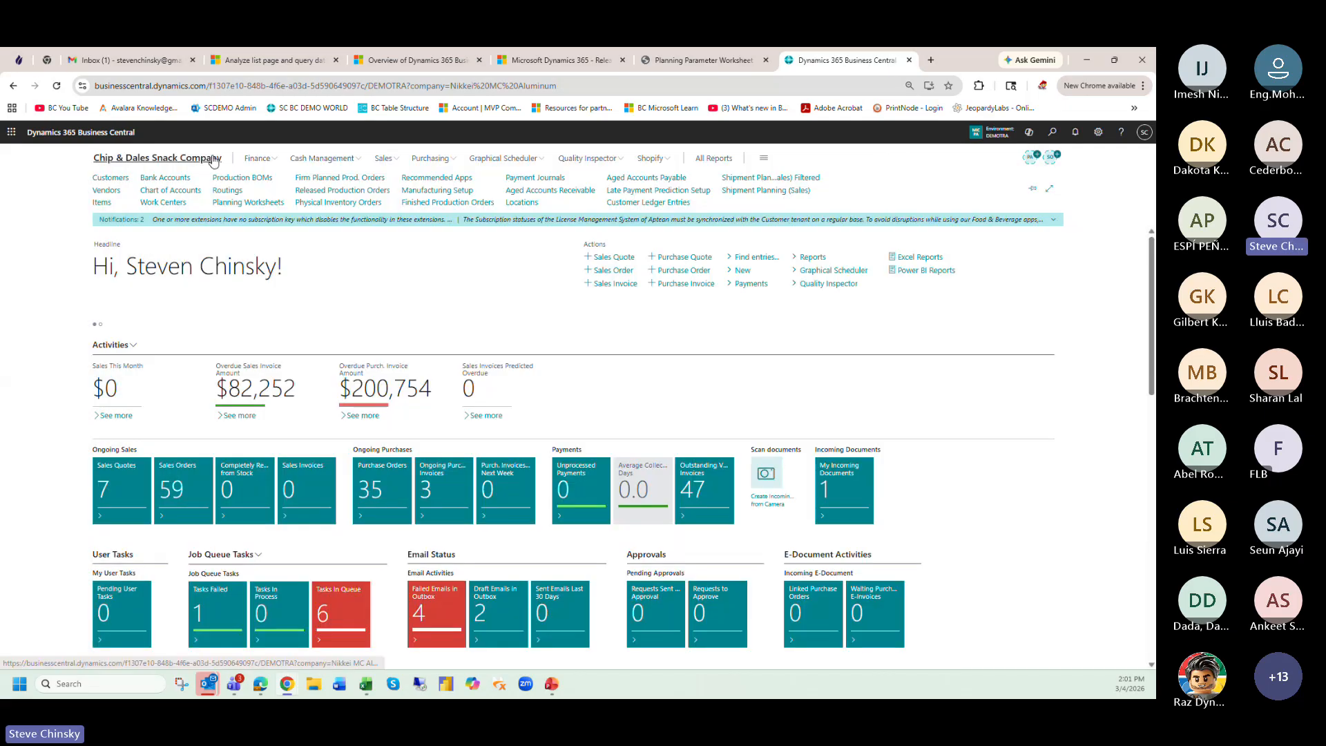
- Create a sales order for customer The Cannon Group PLC with external document number PO BOOTCAMP
{"action": "left_click", "coordinate": [383, 159]}
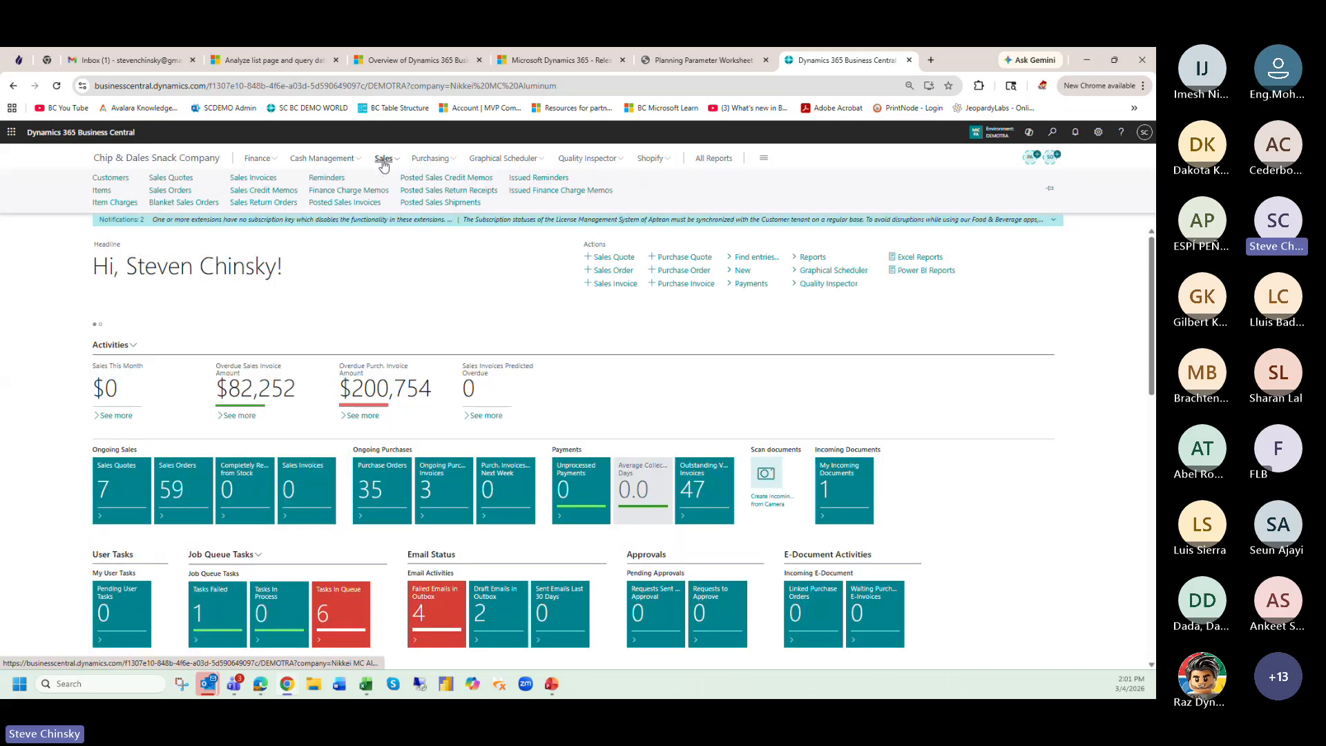
{"action": "left_click", "coordinate": [181, 194]}
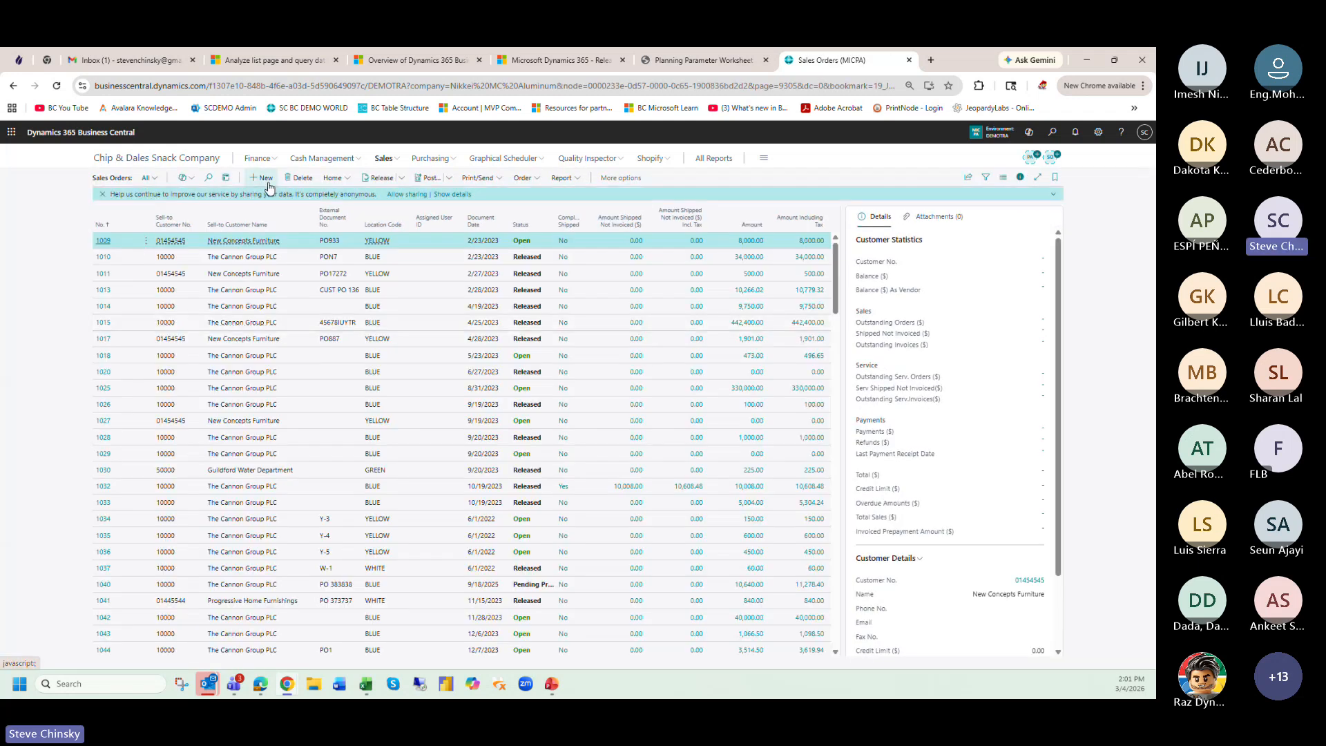
{"action": "left_click", "coordinate": [268, 183]}
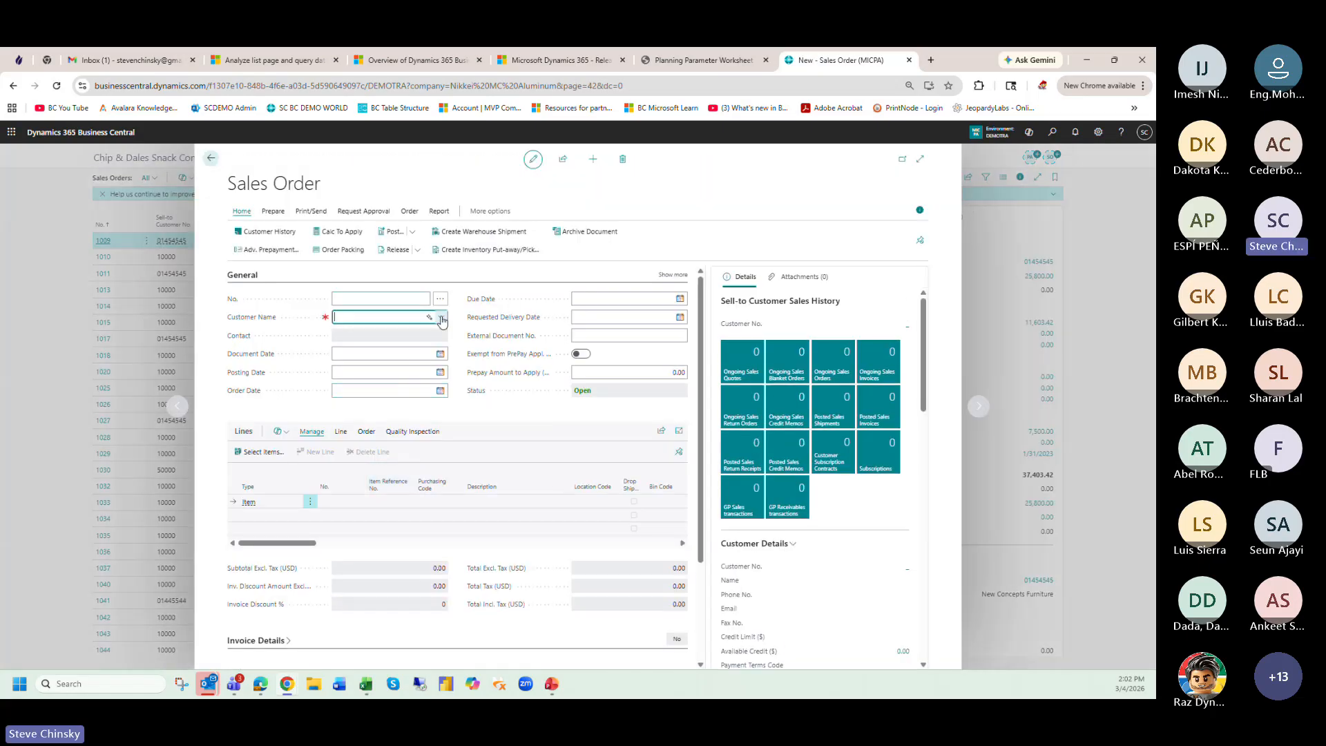
{"action": "left_click", "coordinate": [441, 318]}
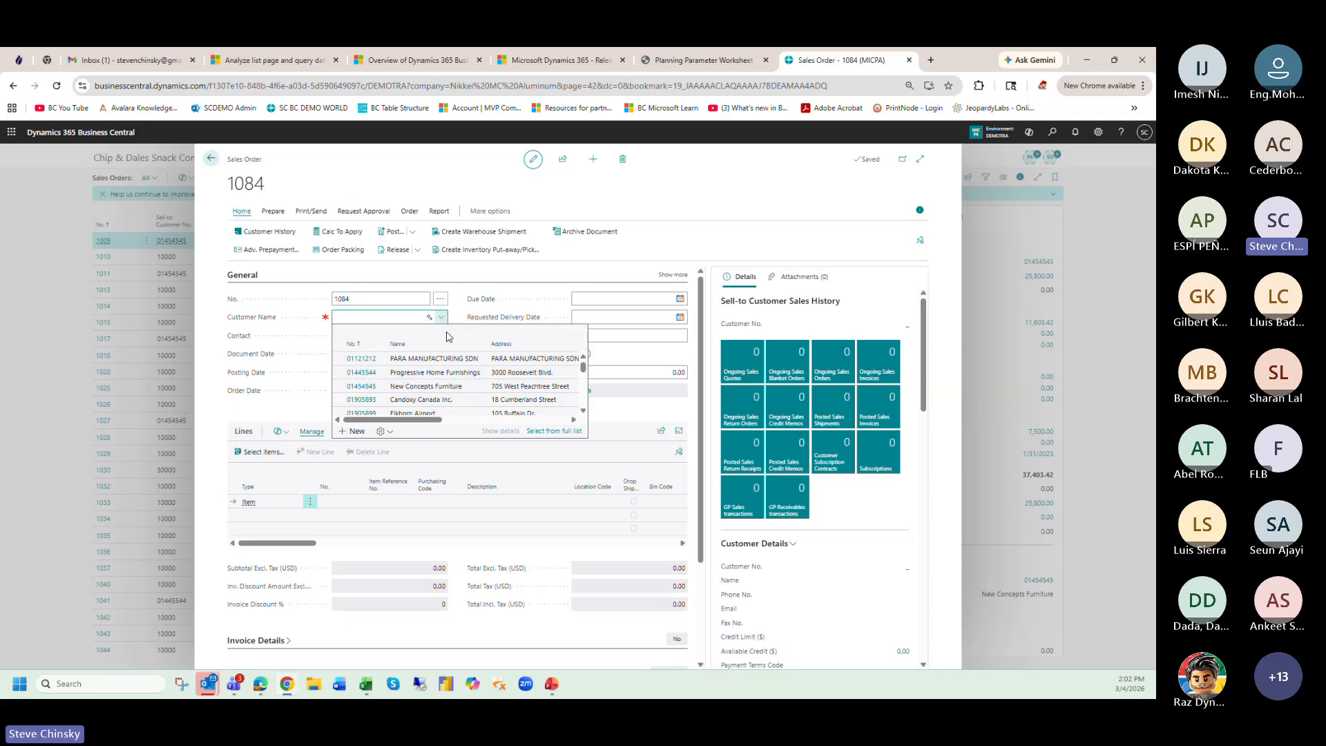
{"action": "scroll", "coordinate": [462, 401], "scroll_direction": "down", "scroll_amount": 1}
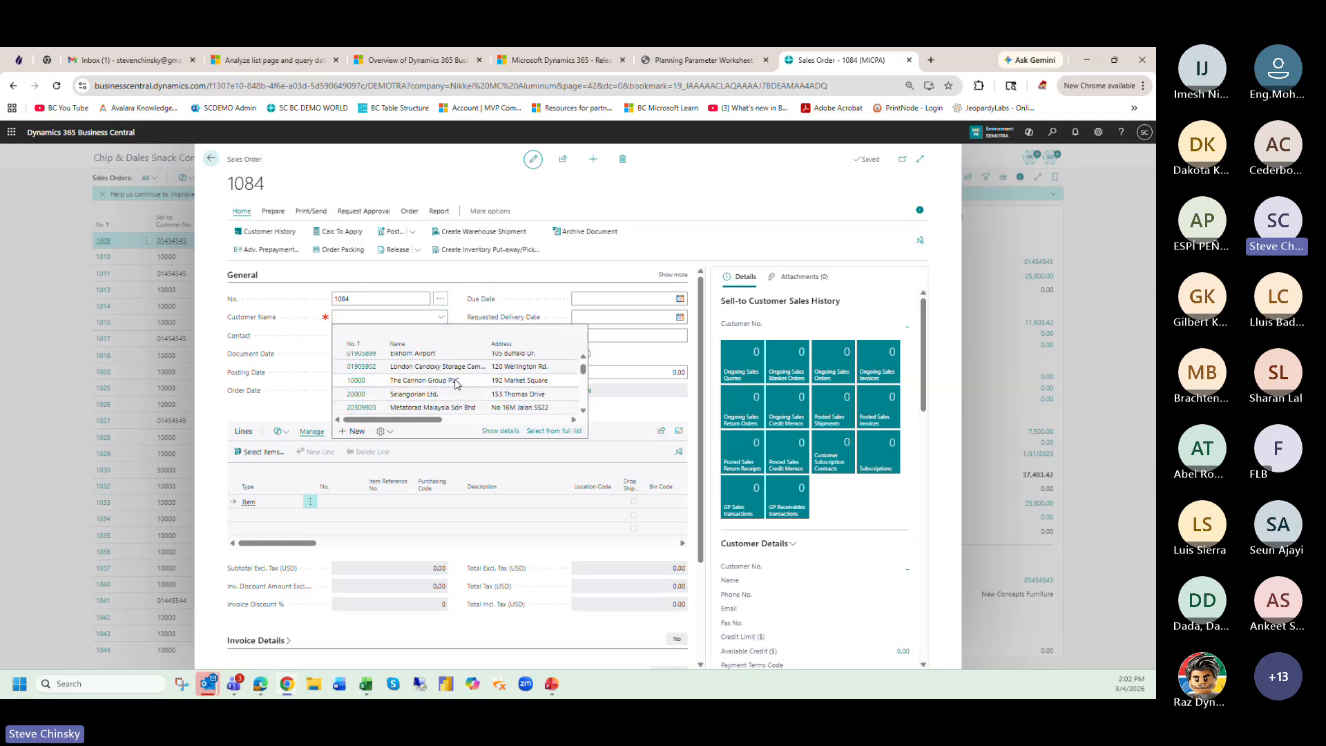
{"action": "left_click", "coordinate": [457, 381]}
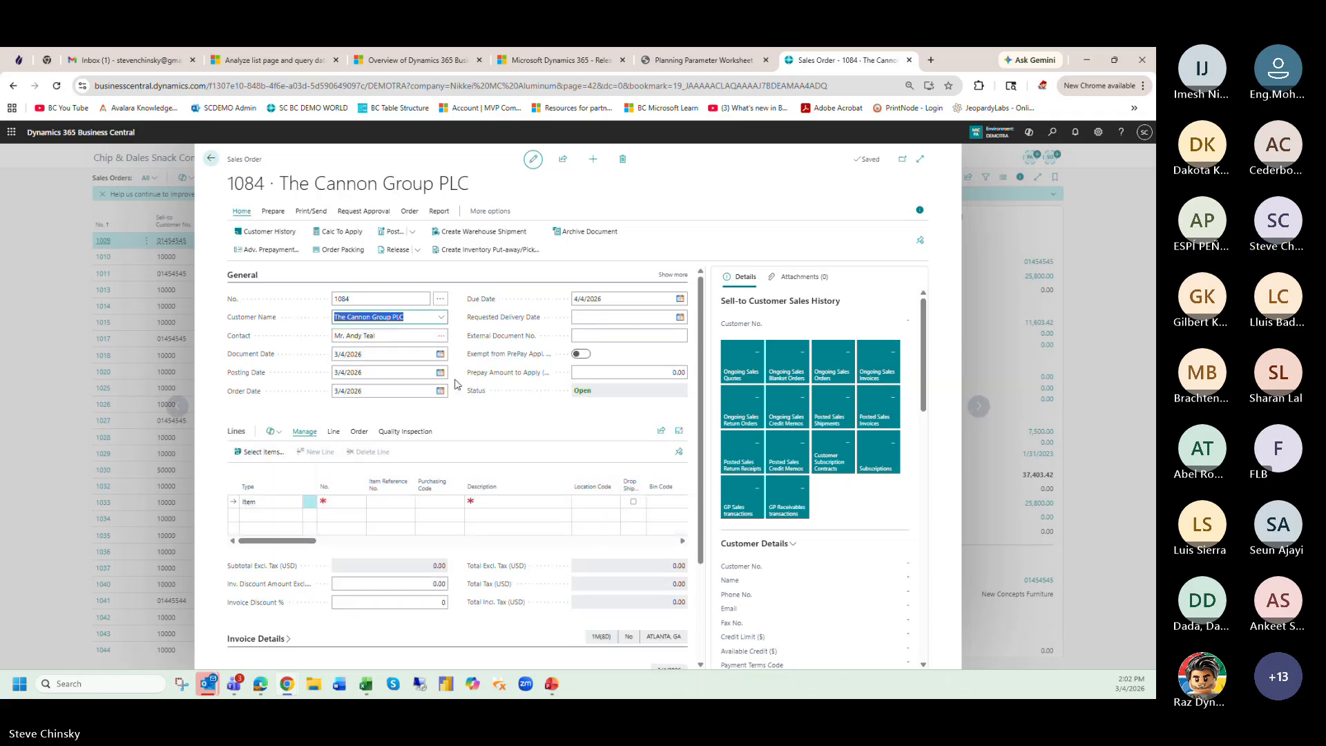
{"action": "left_click", "coordinate": [605, 335]}
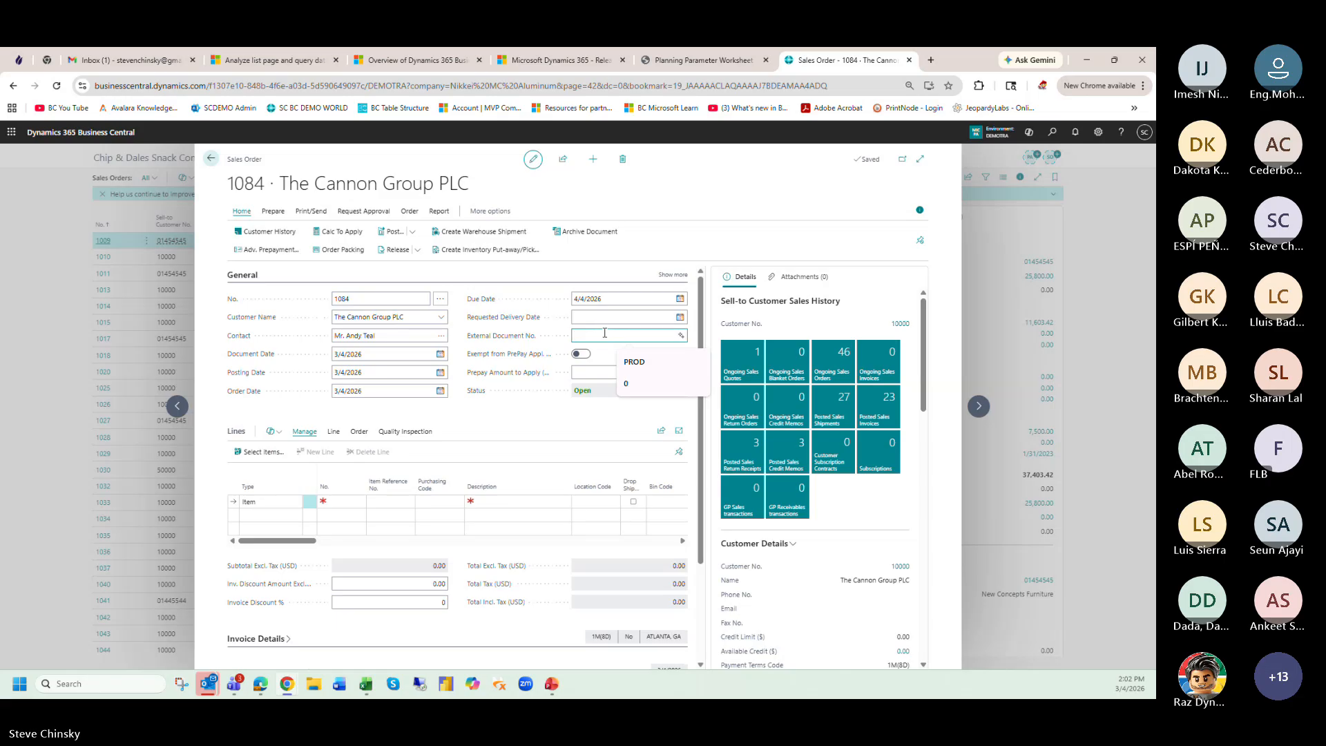
{"action": "type", "text": "PO BOOT"}
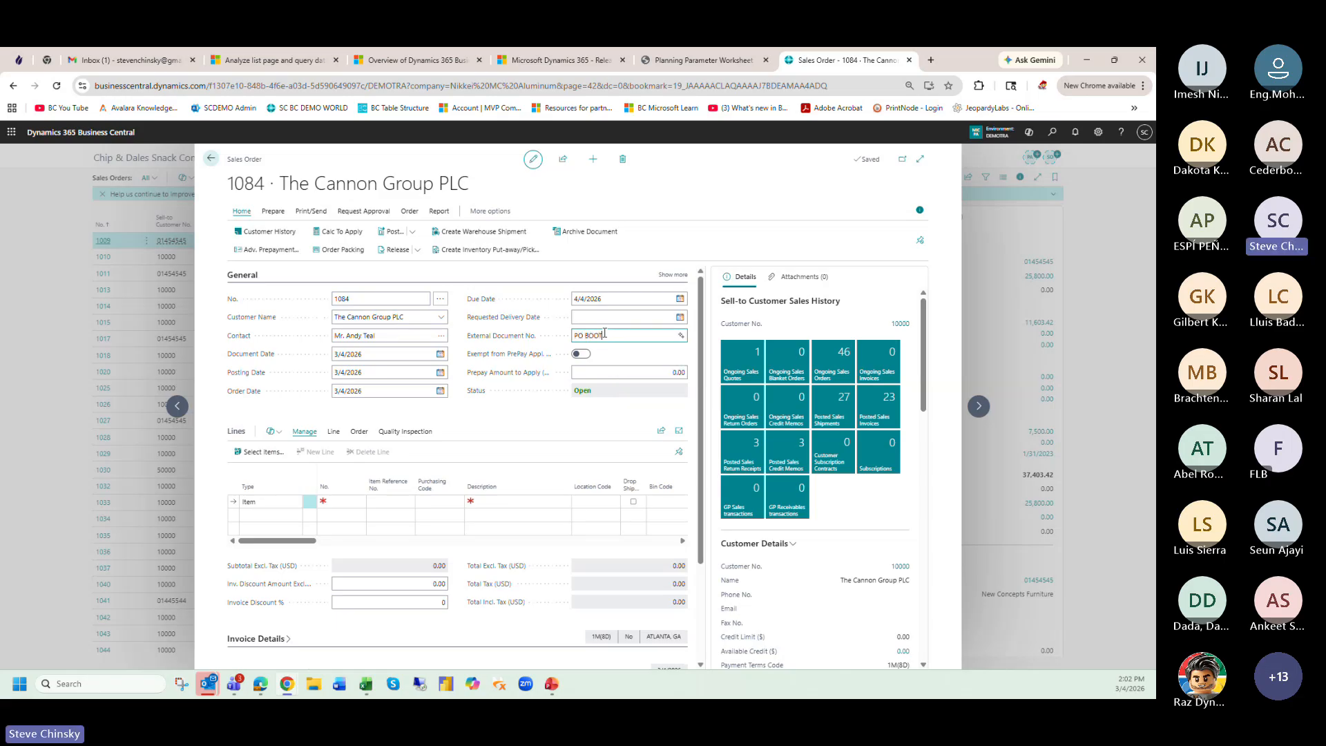
{"action": "type", "text": "CAMP"}
- Add item 489 to the first sales order line and go to its location code
{"action": "left_click", "coordinate": [324, 530]}
{"action": "left_click", "coordinate": [336, 502]}
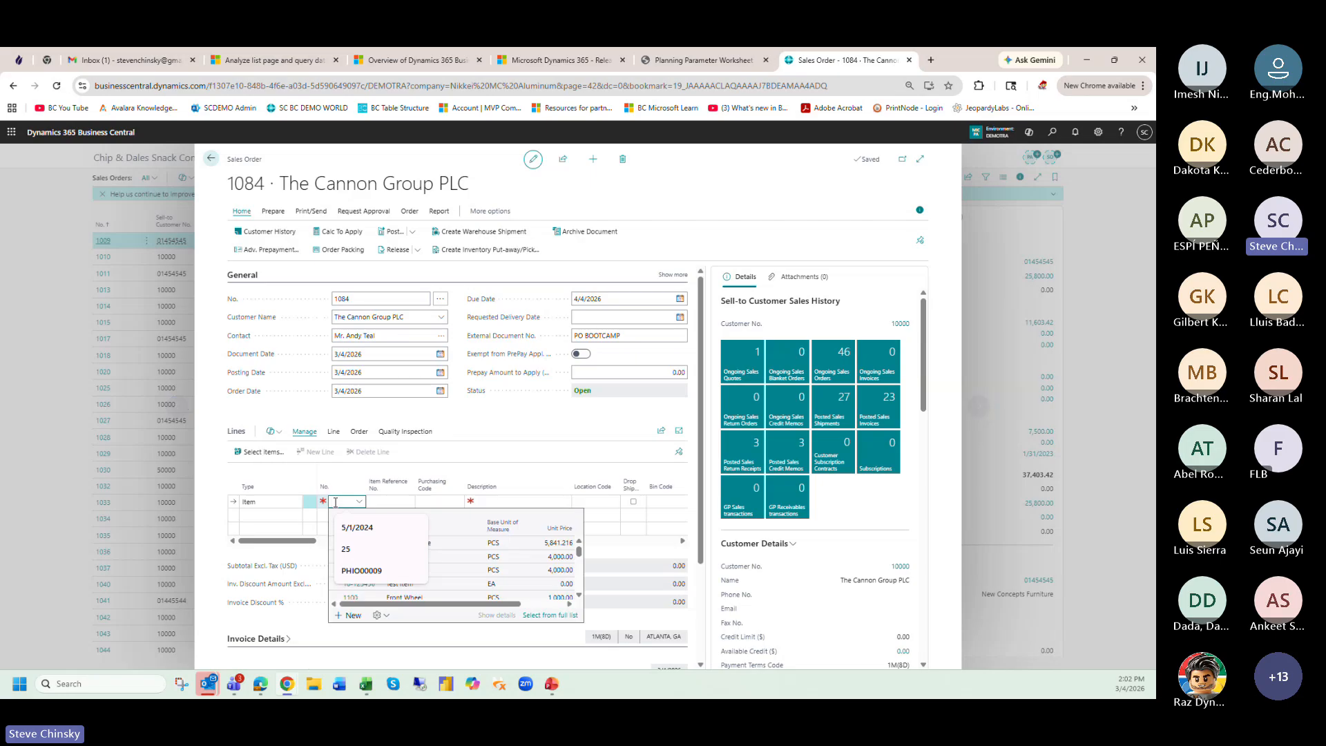
{"action": "key", "text": "Tab"}
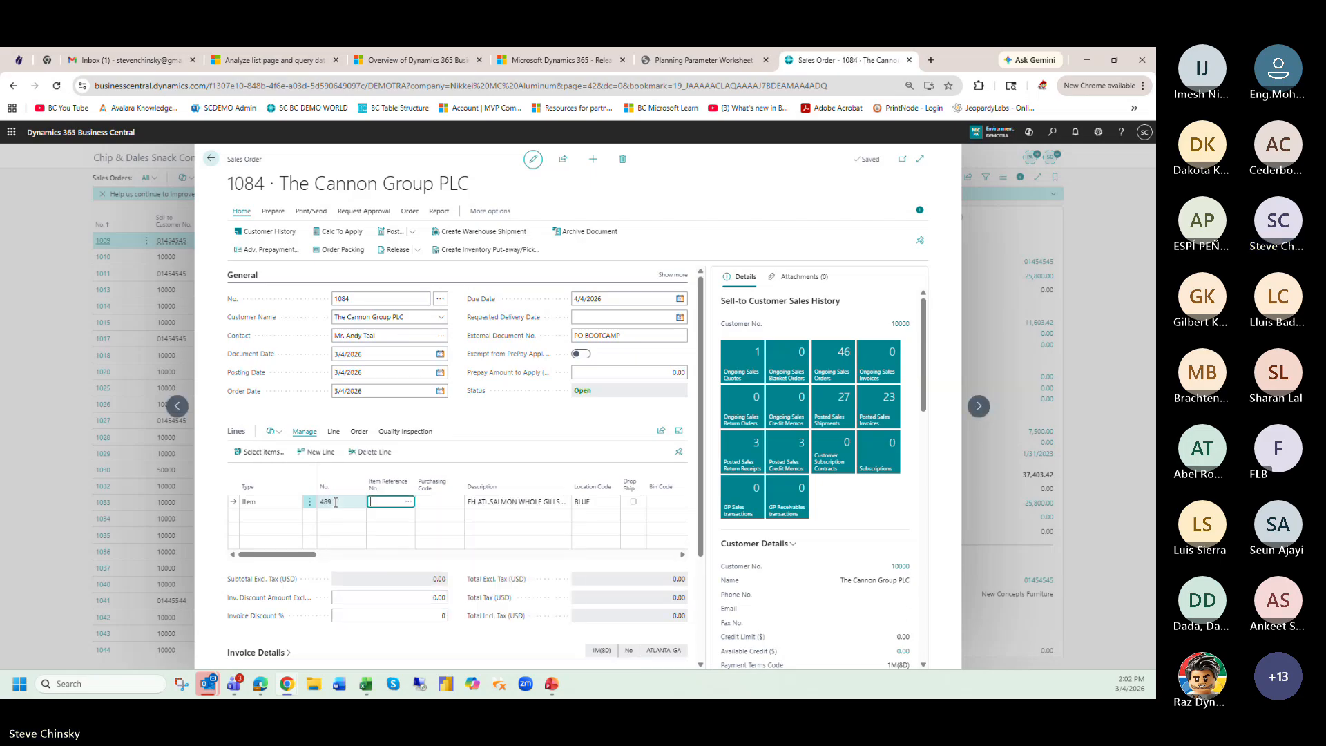
{"action": "key", "text": "Tab"}
{"action": "key", "text": "Tab"}
{"action": "key", "text": "Tab"}
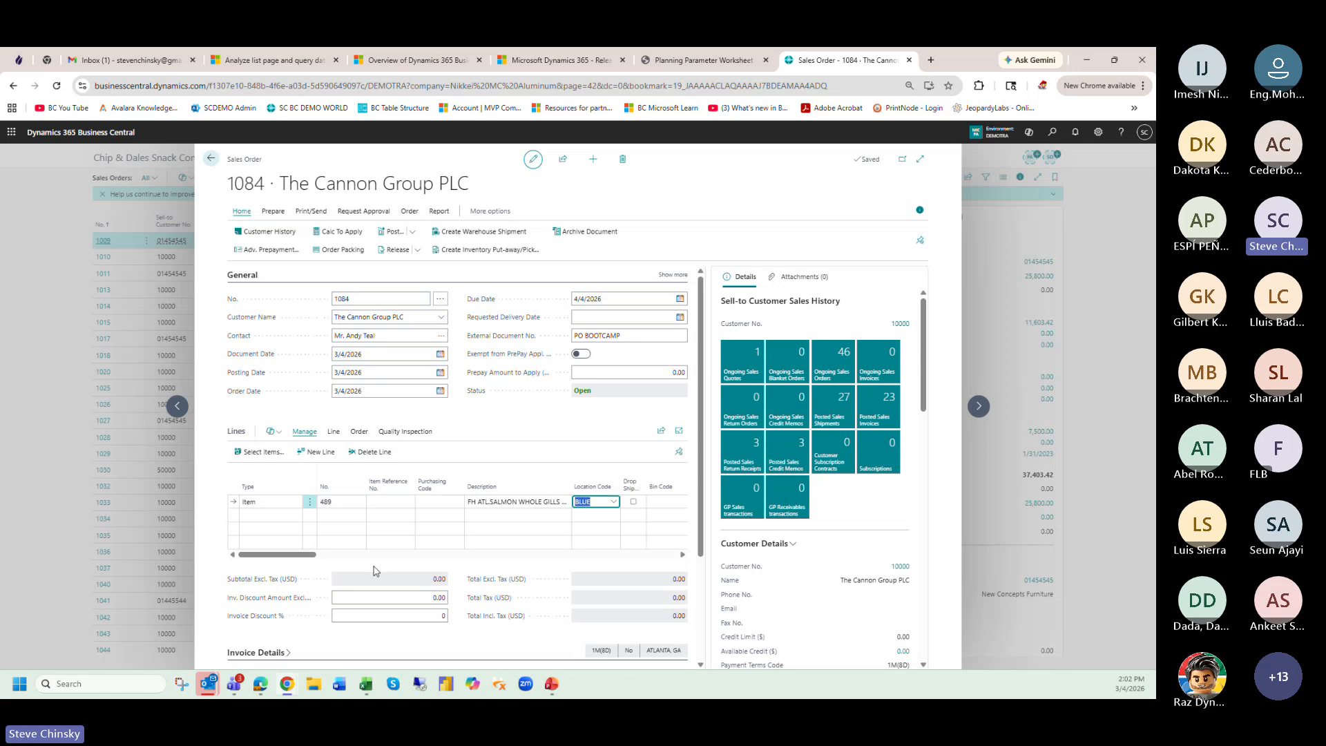
- Set the sales order header's shipping location code to WHITE, accepting the dimension recalculation and the update of the lines
{"action": "scroll", "coordinate": [373, 571], "scroll_direction": "down", "scroll_amount": 2}
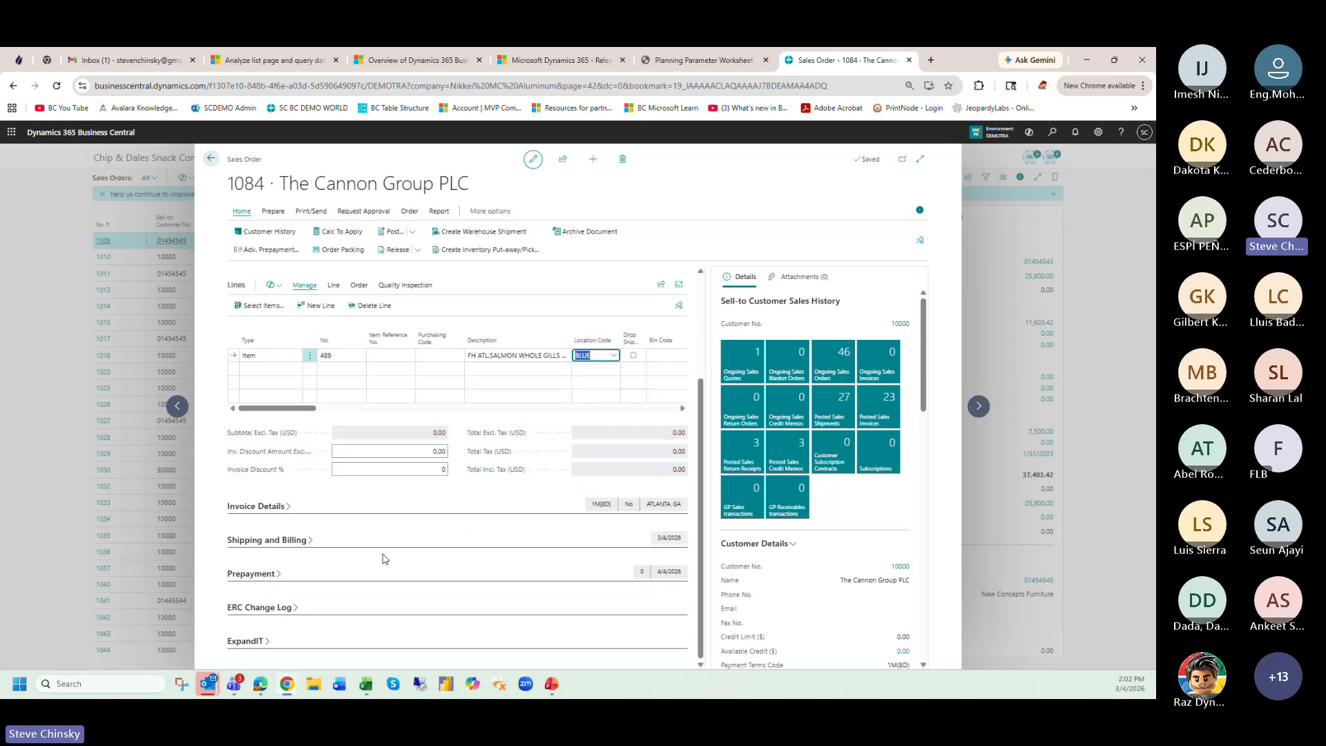
{"action": "left_click", "coordinate": [289, 540]}
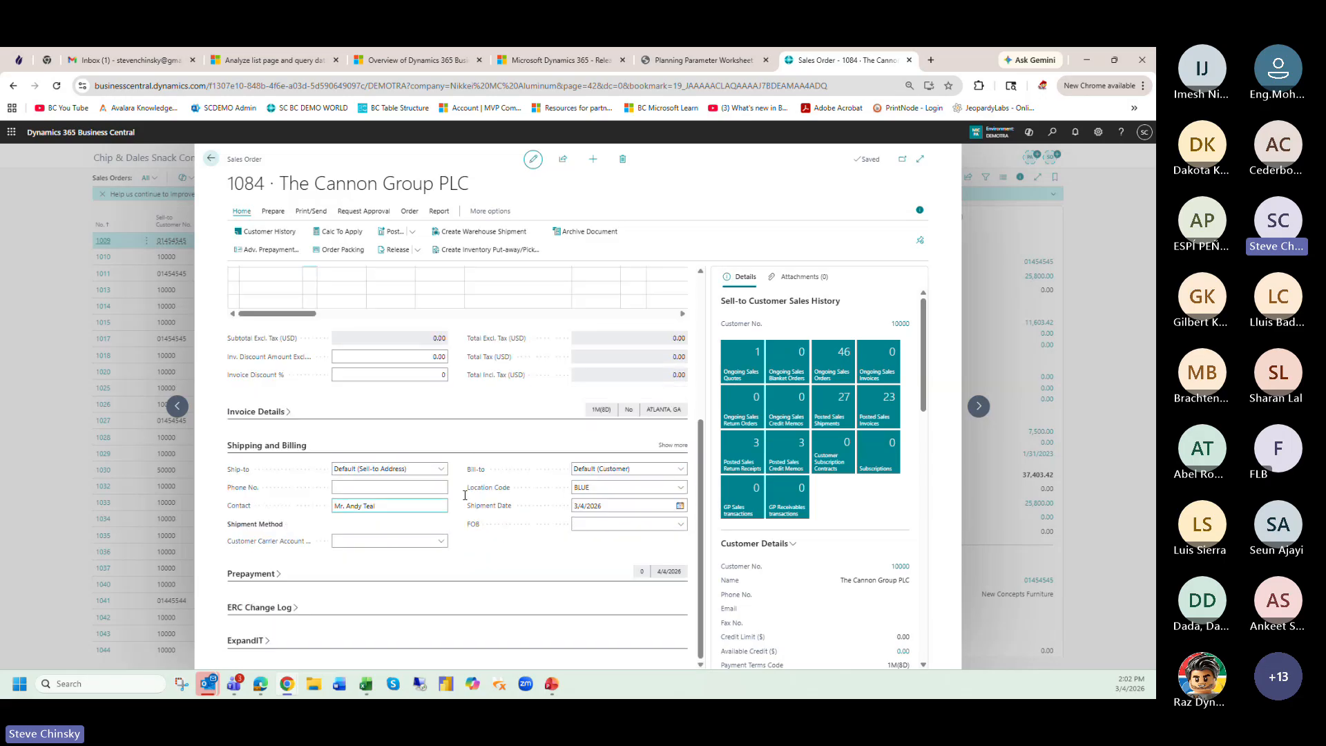
{"action": "left_click", "coordinate": [672, 487]}
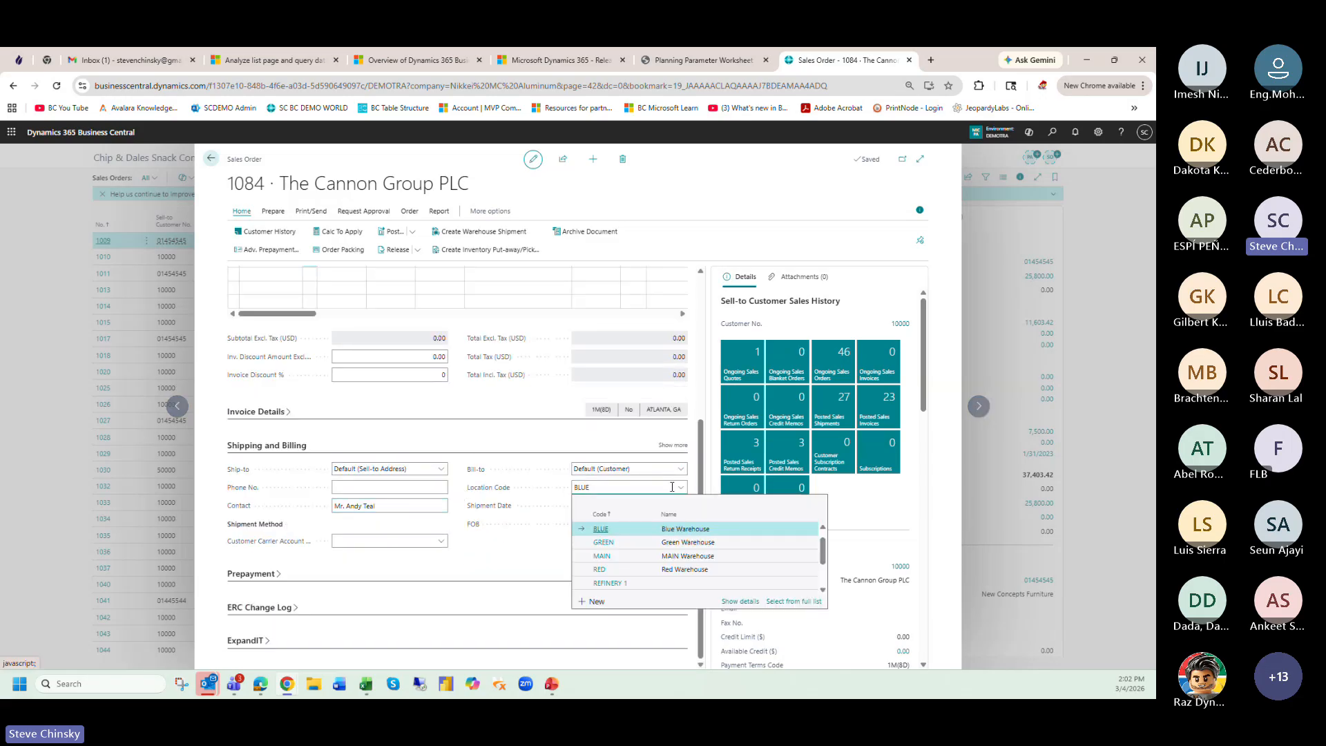
{"action": "scroll", "coordinate": [633, 572], "scroll_direction": "down", "scroll_amount": 2}
{"action": "left_click", "coordinate": [633, 572]}
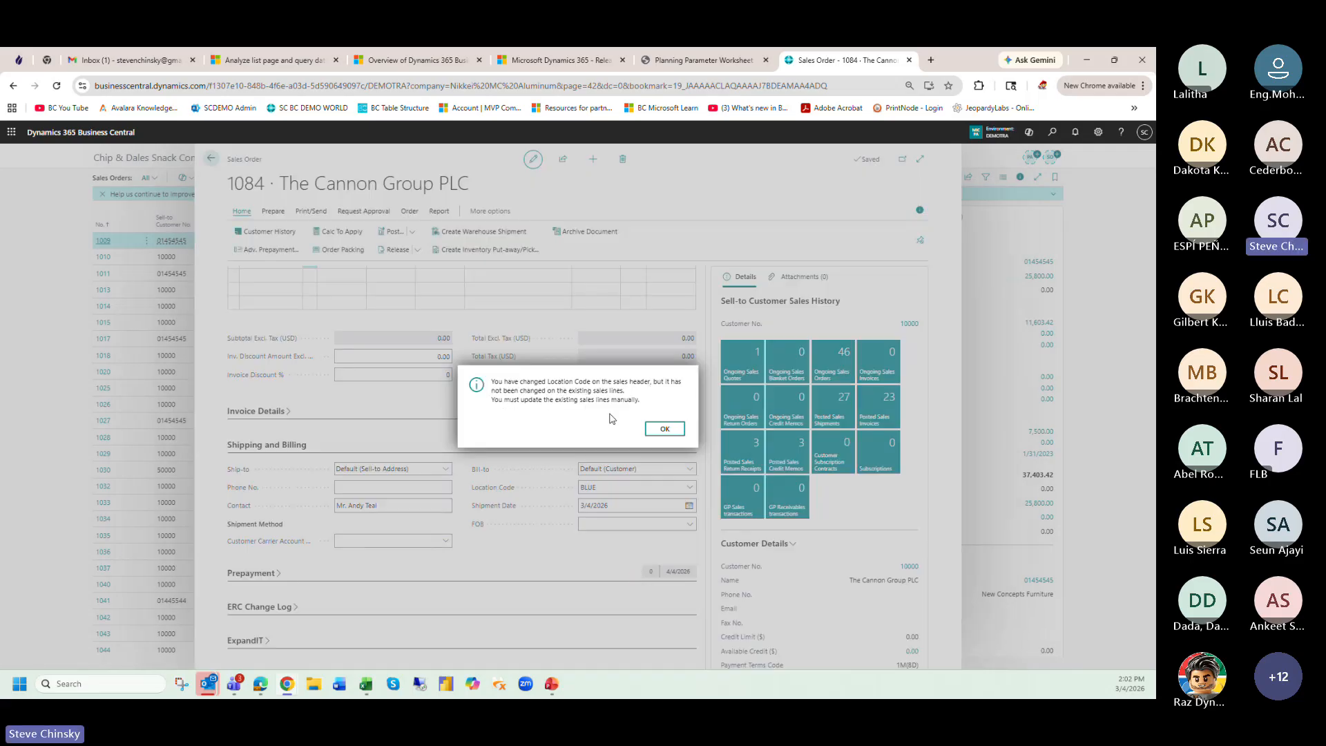
{"action": "left_click", "coordinate": [665, 434]}
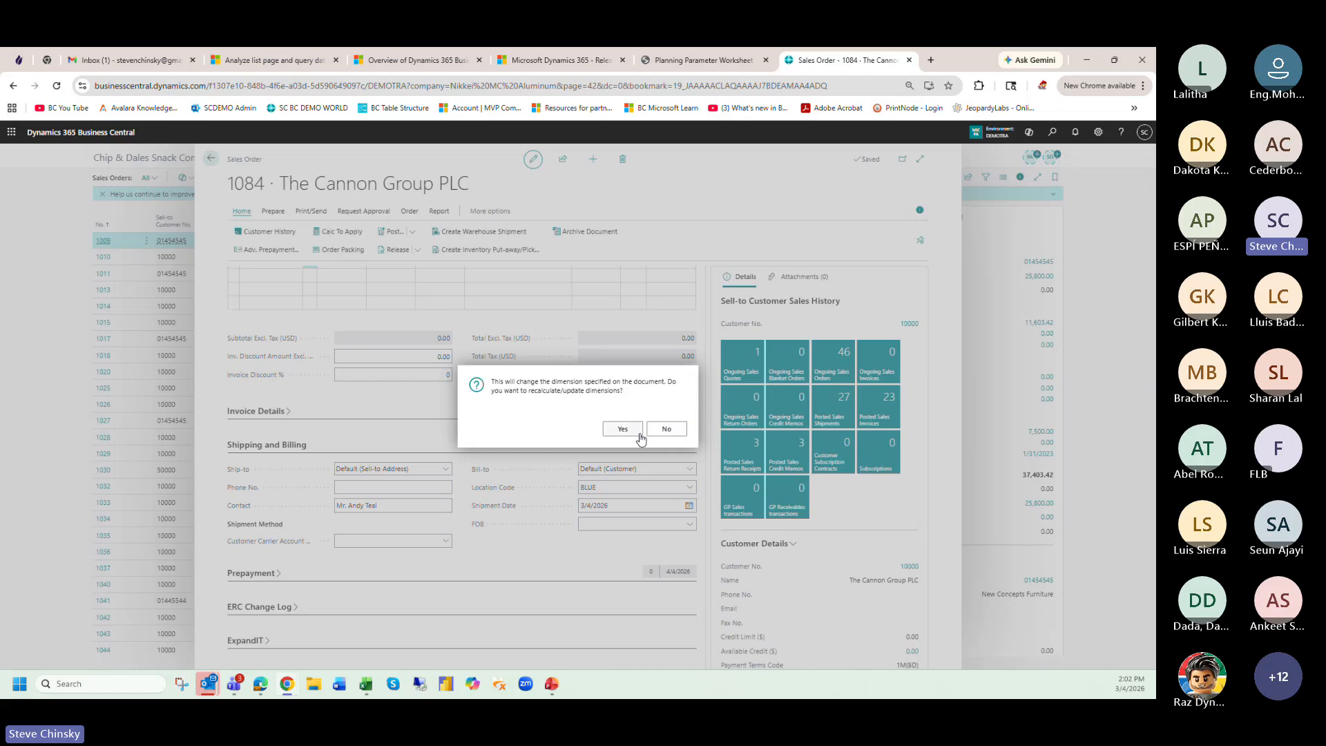
{"action": "left_click", "coordinate": [633, 435]}
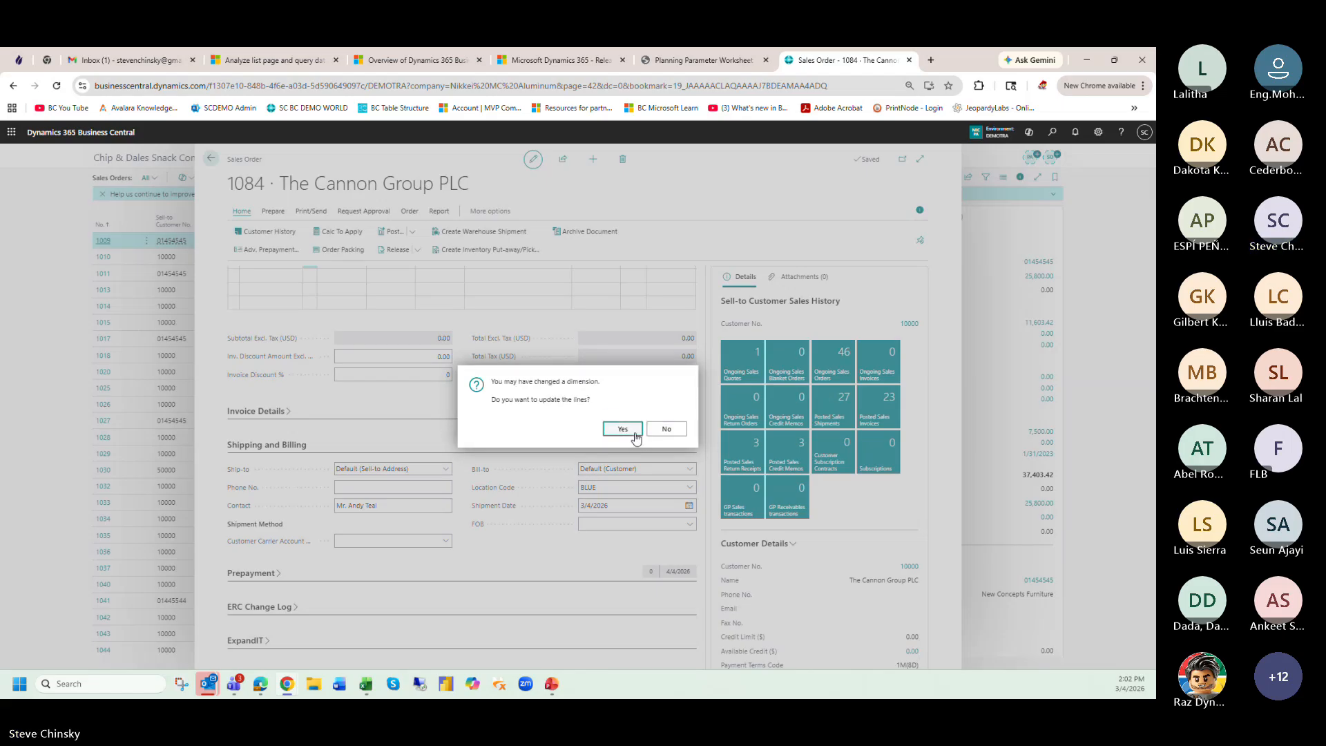
- Change the item 489 line's location code to WHITE and set its quantity to 1,000
{"action": "scroll", "coordinate": [590, 433], "scroll_direction": "up", "scroll_amount": 3}
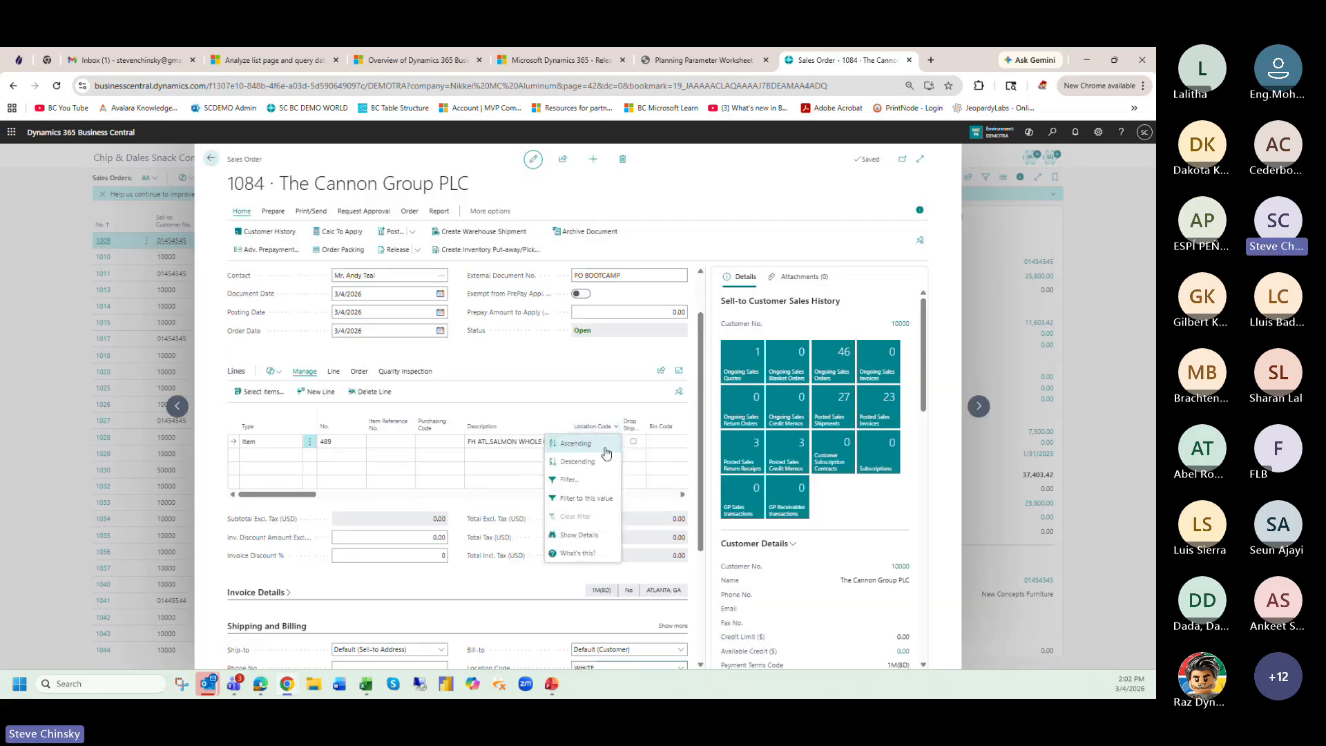
{"action": "left_click", "coordinate": [595, 441]}
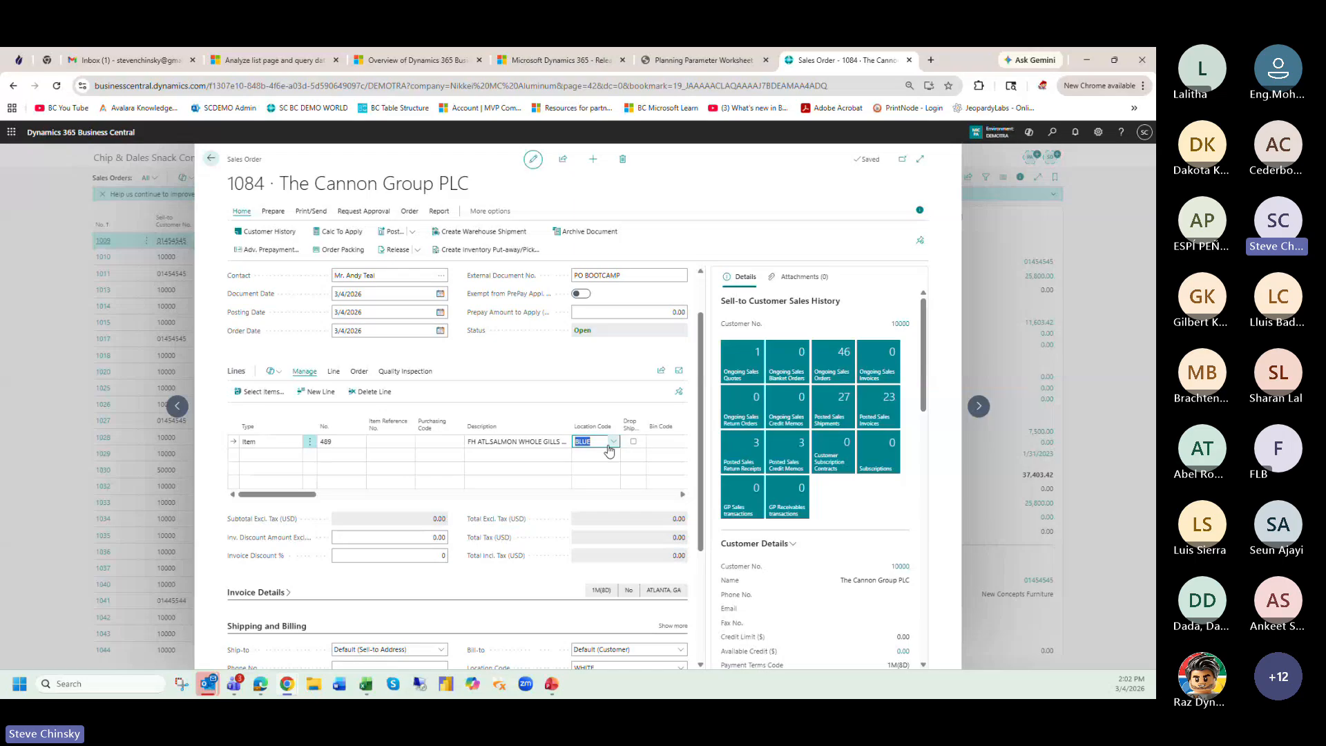
{"action": "left_click", "coordinate": [613, 442]}
{"action": "scroll", "coordinate": [625, 514], "scroll_direction": "down", "scroll_amount": 3}
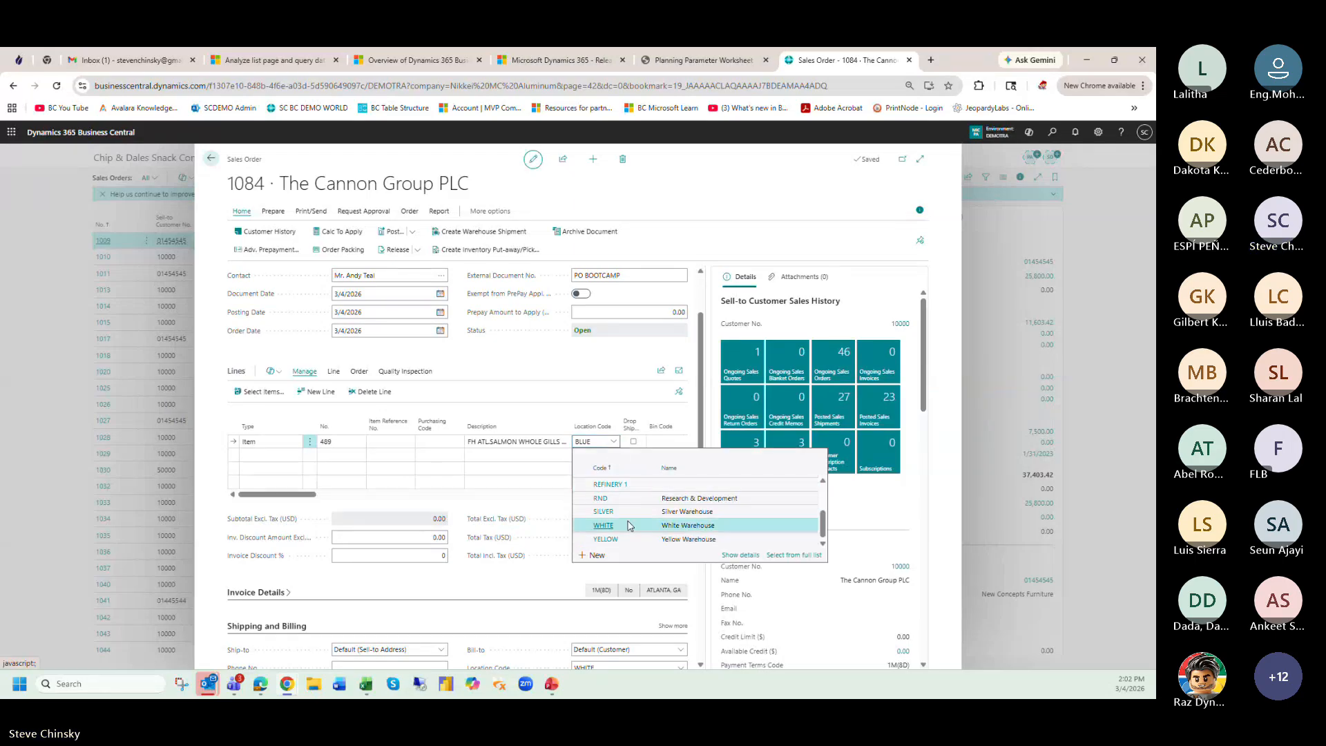
{"action": "left_click", "coordinate": [629, 526]}
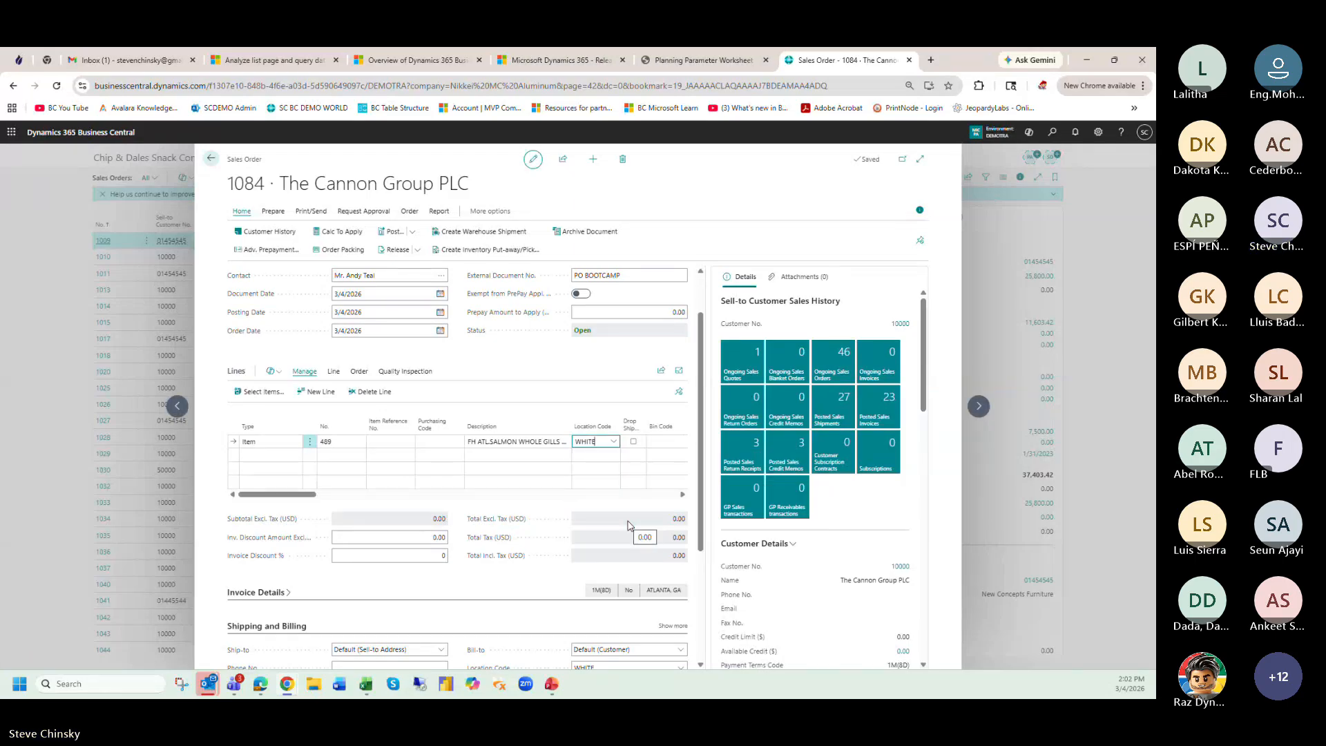
{"action": "key", "text": "Return"}
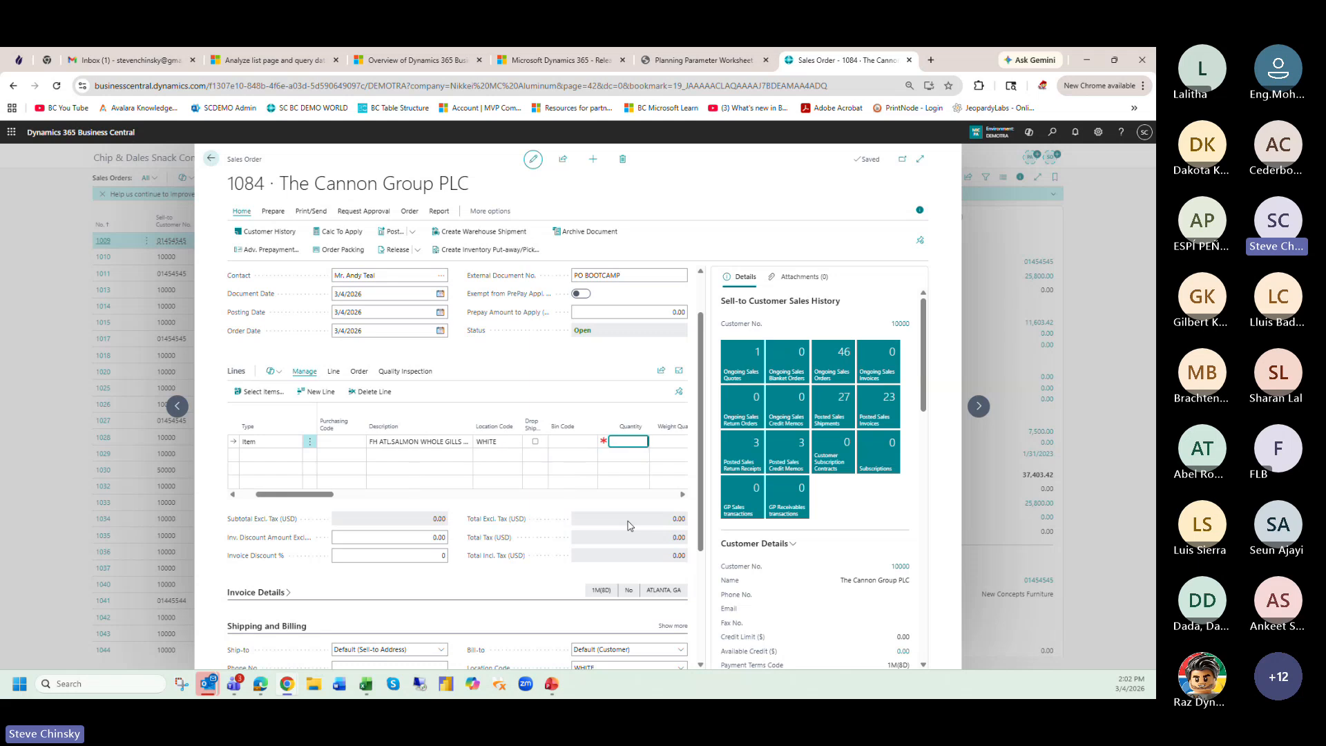
{"action": "type", "text": "1000"}
{"action": "key", "text": "Return"}
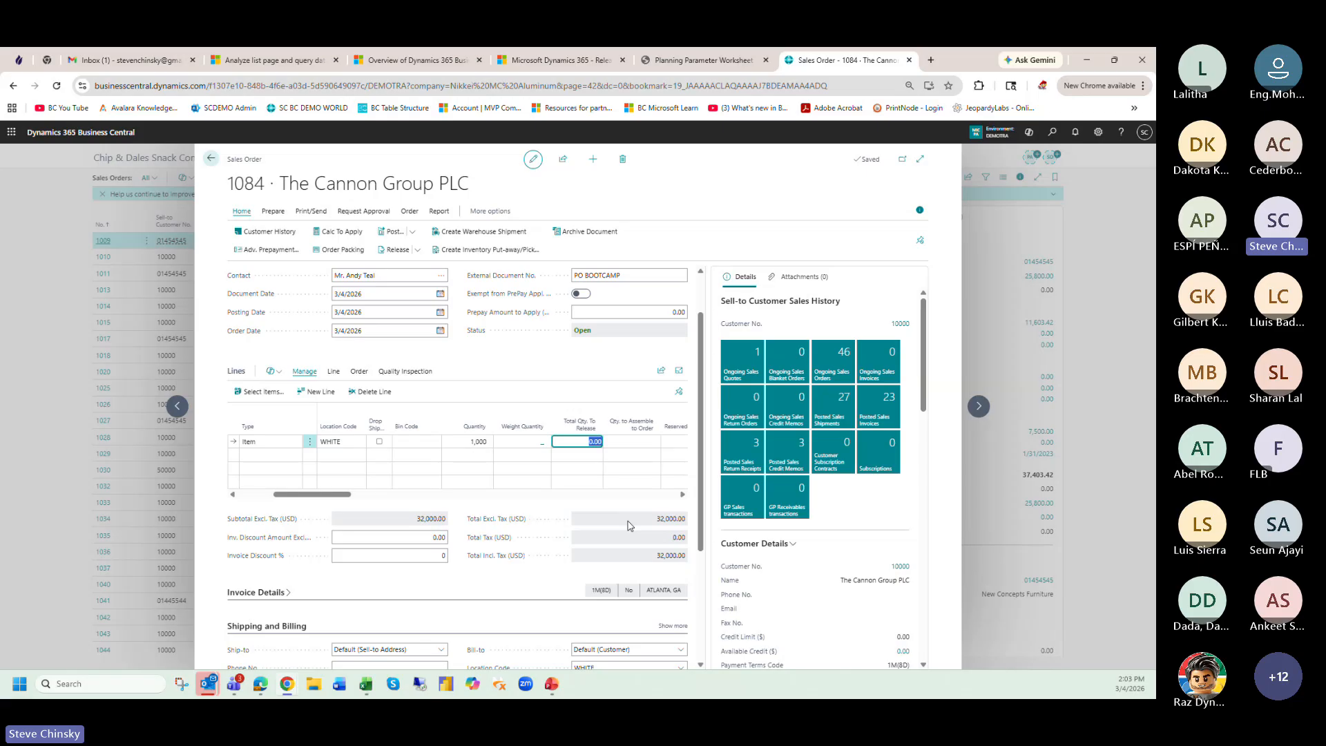
- Add a second sales order line for item 488 with a quantity of 25
{"action": "left_click_drag", "start_coordinate": [314, 494], "coordinate": [279, 494]}
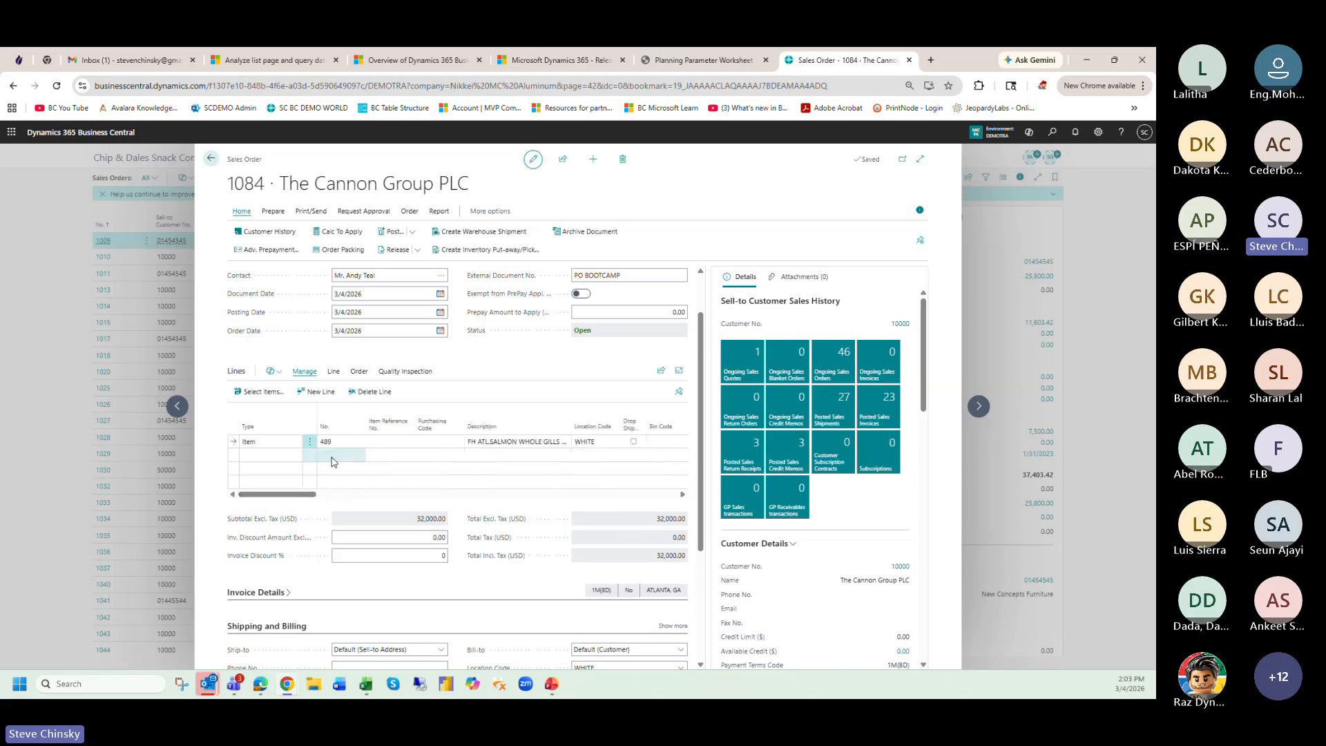
{"action": "left_click", "coordinate": [332, 462]}
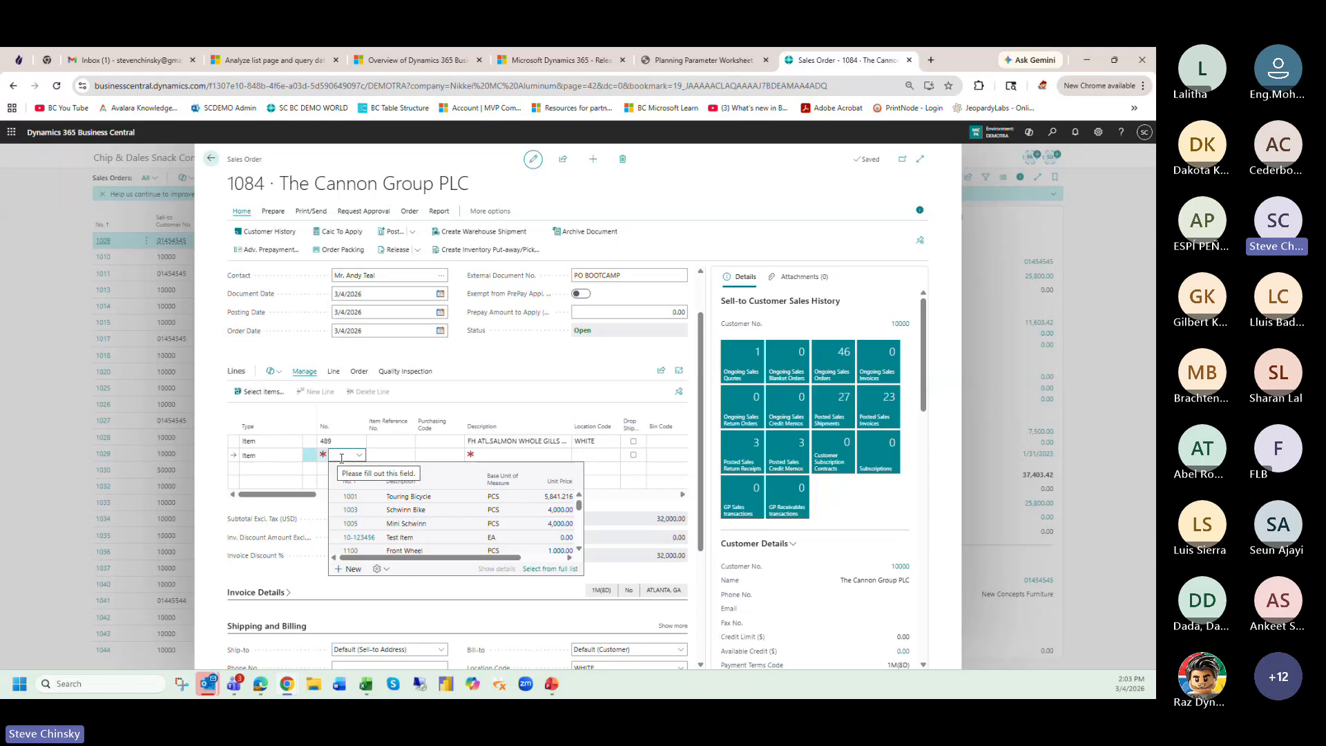
{"action": "type", "text": "488"}
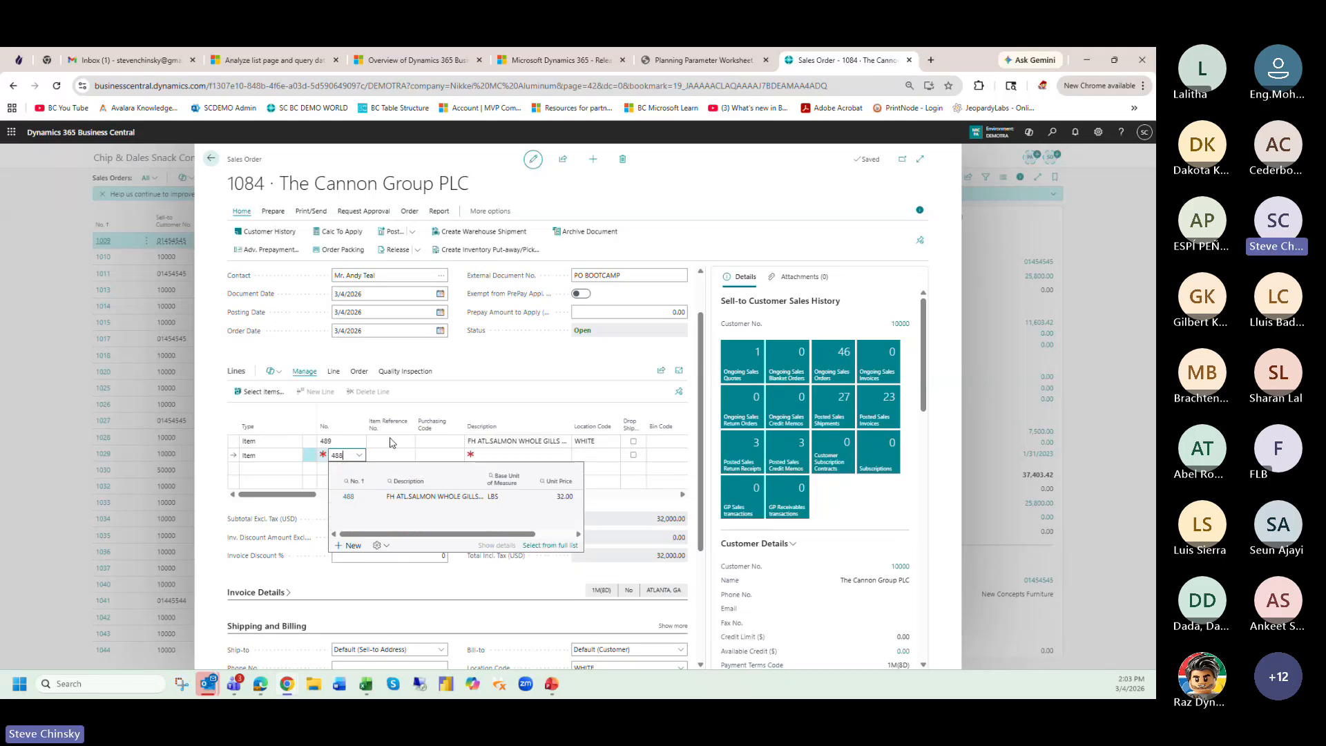
{"action": "left_click", "coordinate": [448, 498]}
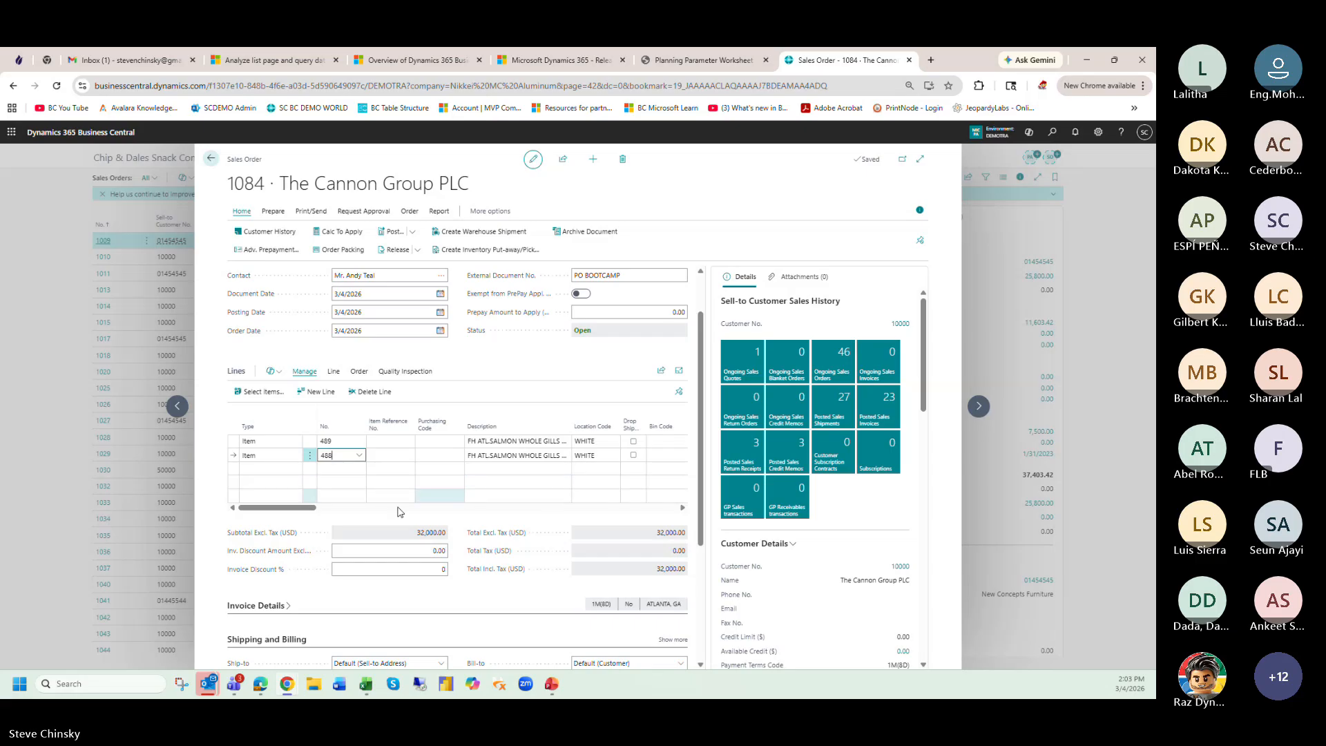
{"action": "key", "text": "Return"}
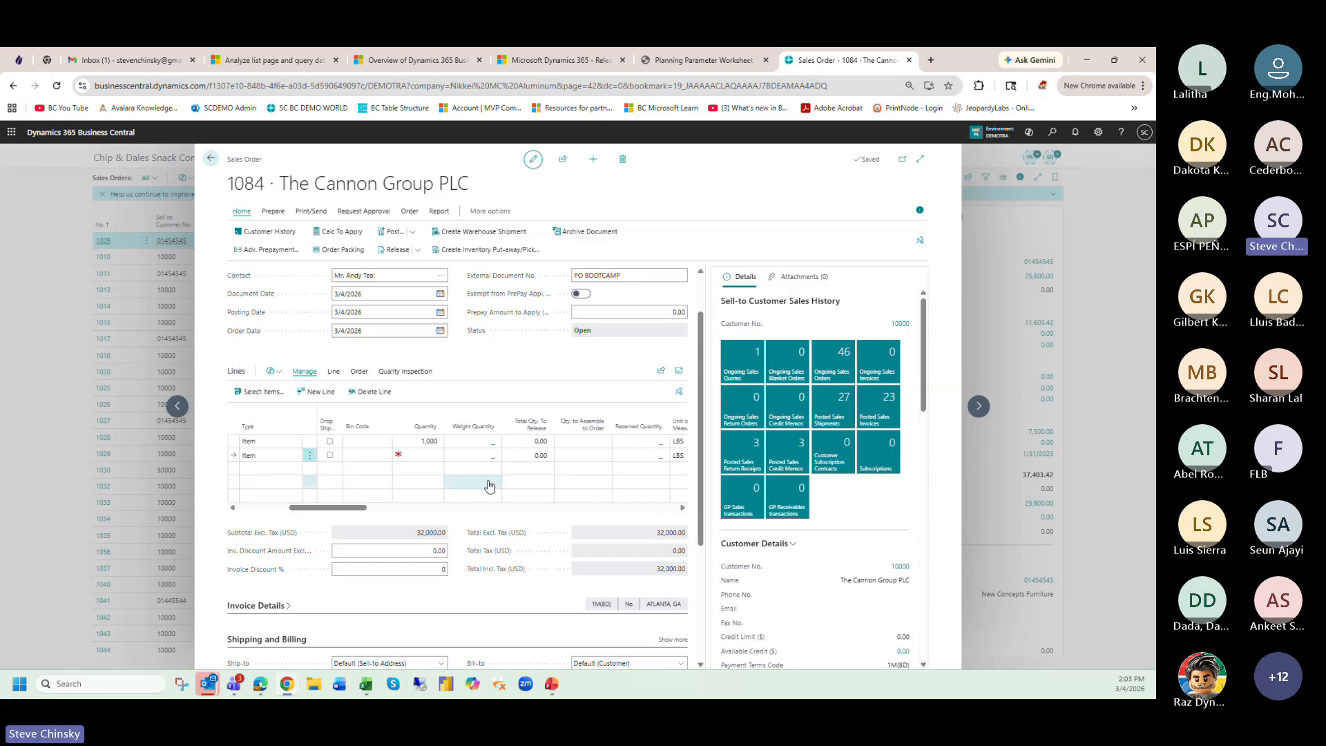
{"action": "left_click", "coordinate": [438, 456]}
{"action": "type", "text": "25"}
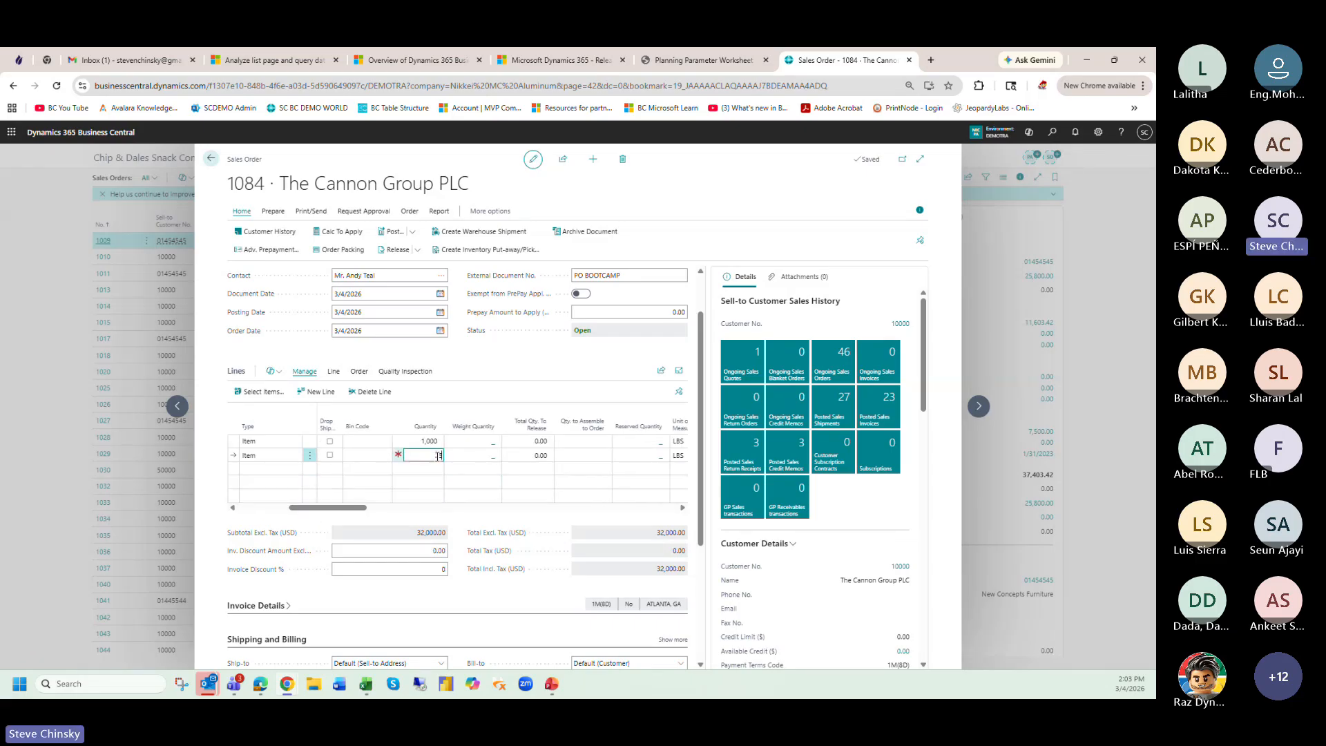
{"action": "key", "text": "Tab"}
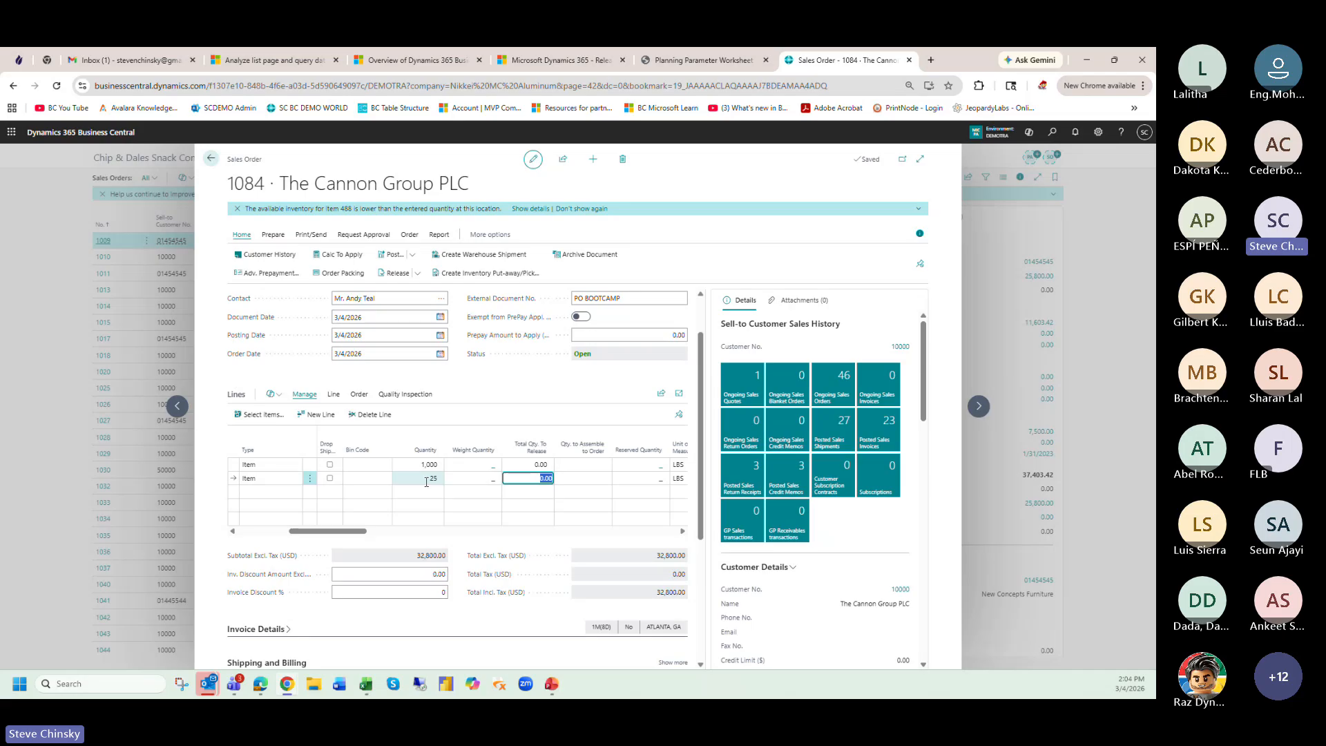
- Delete the sales order line for item 488 and confirm the deletion
{"action": "left_click", "coordinate": [308, 485]}
{"action": "left_click", "coordinate": [269, 567]}
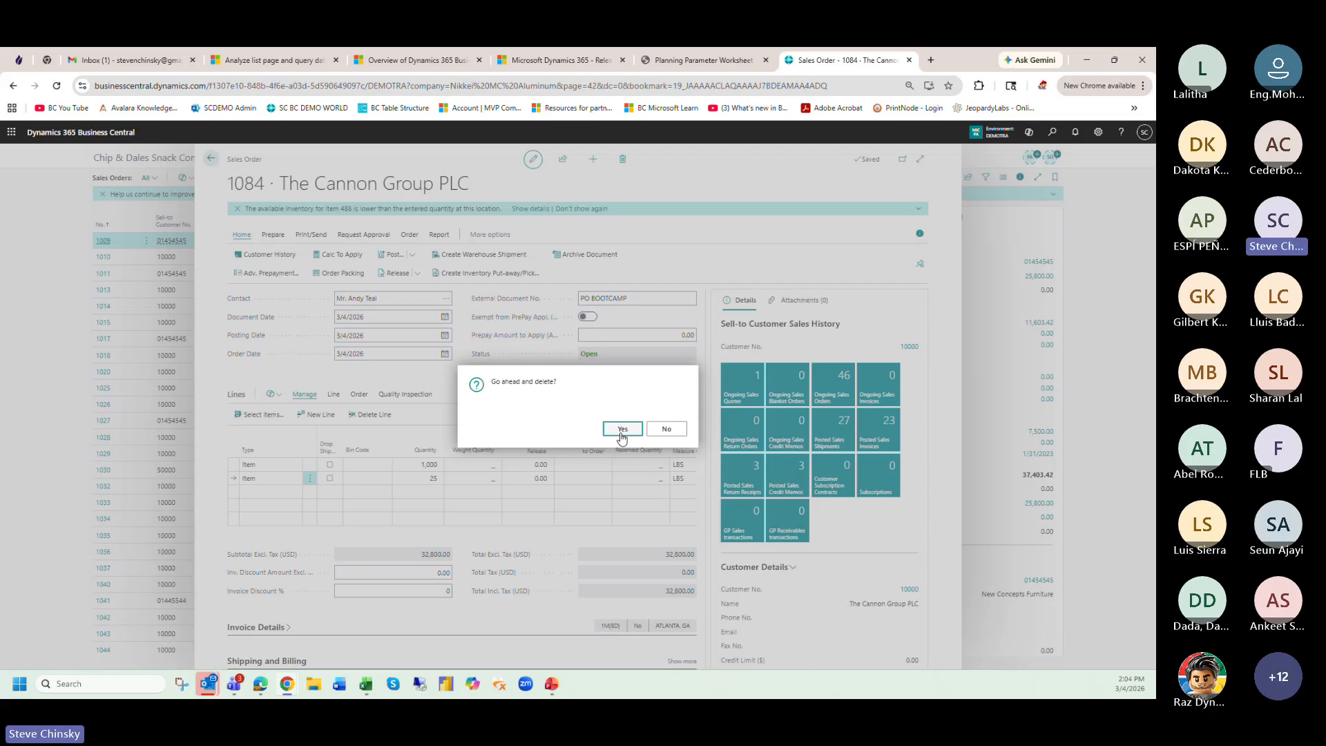
{"action": "left_click", "coordinate": [622, 429]}
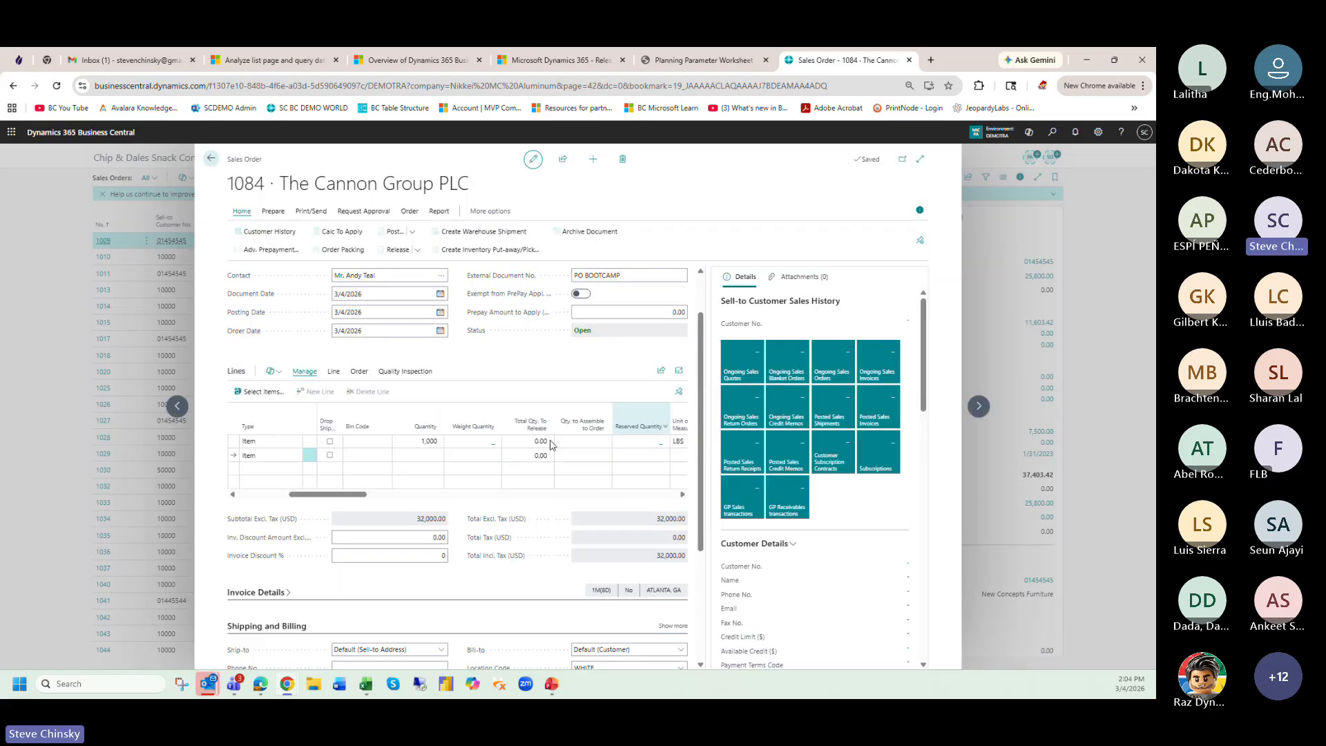
- Release the sales order, create a warehouse shipment from it, and expand the shipment page to full width
{"action": "left_click", "coordinate": [290, 443]}
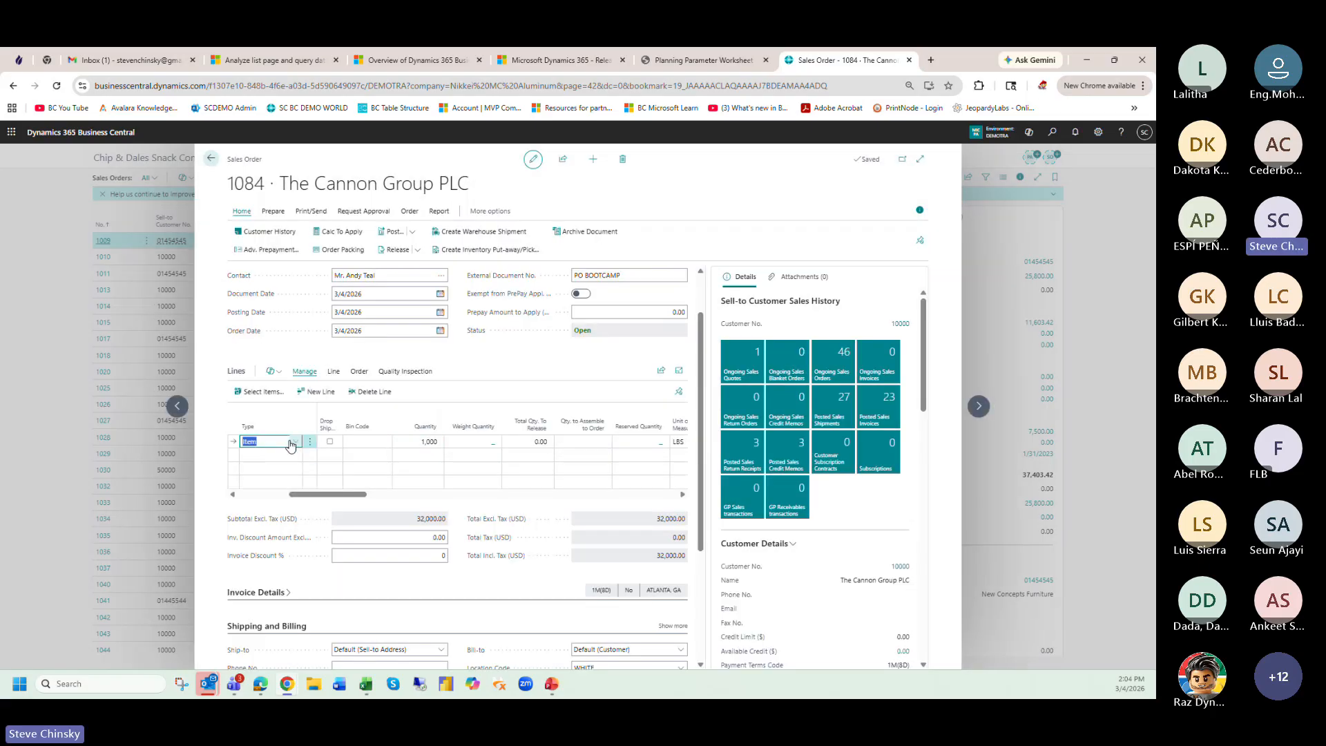
{"action": "left_click", "coordinate": [394, 252]}
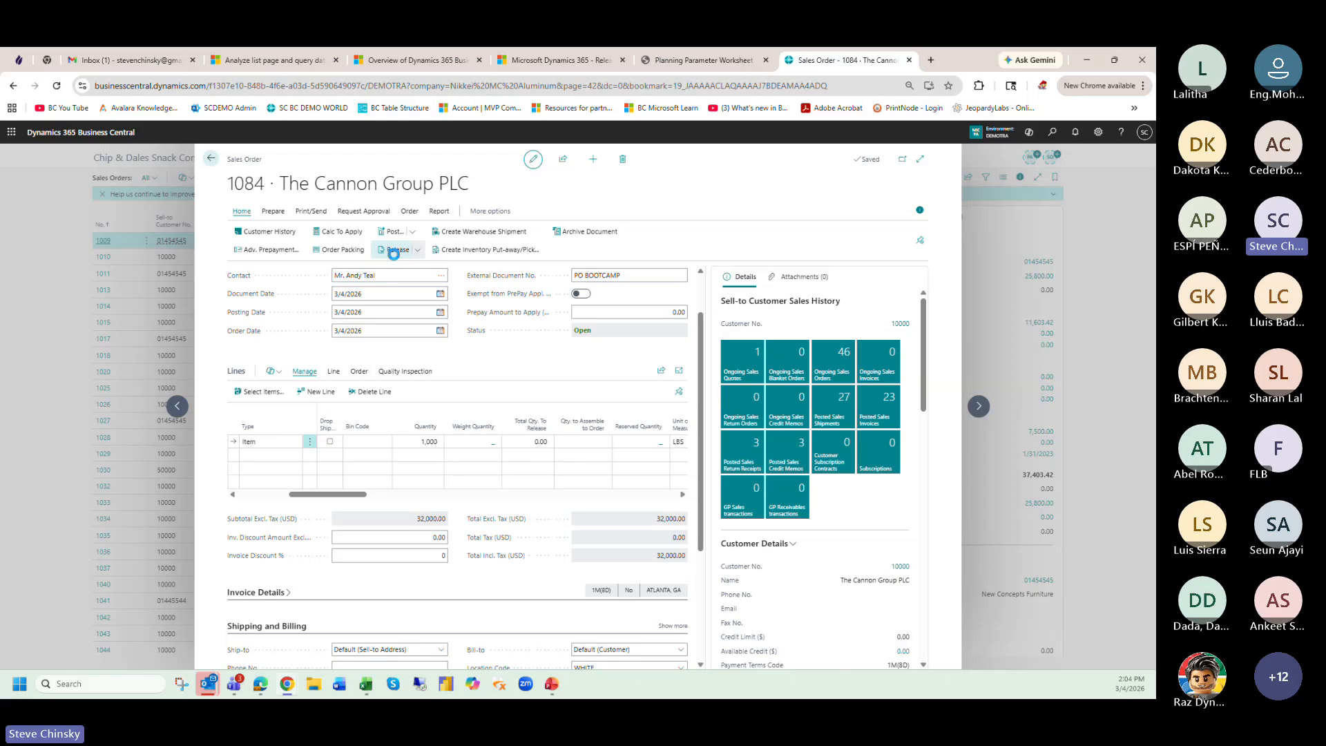
{"action": "left_click", "coordinate": [492, 235]}
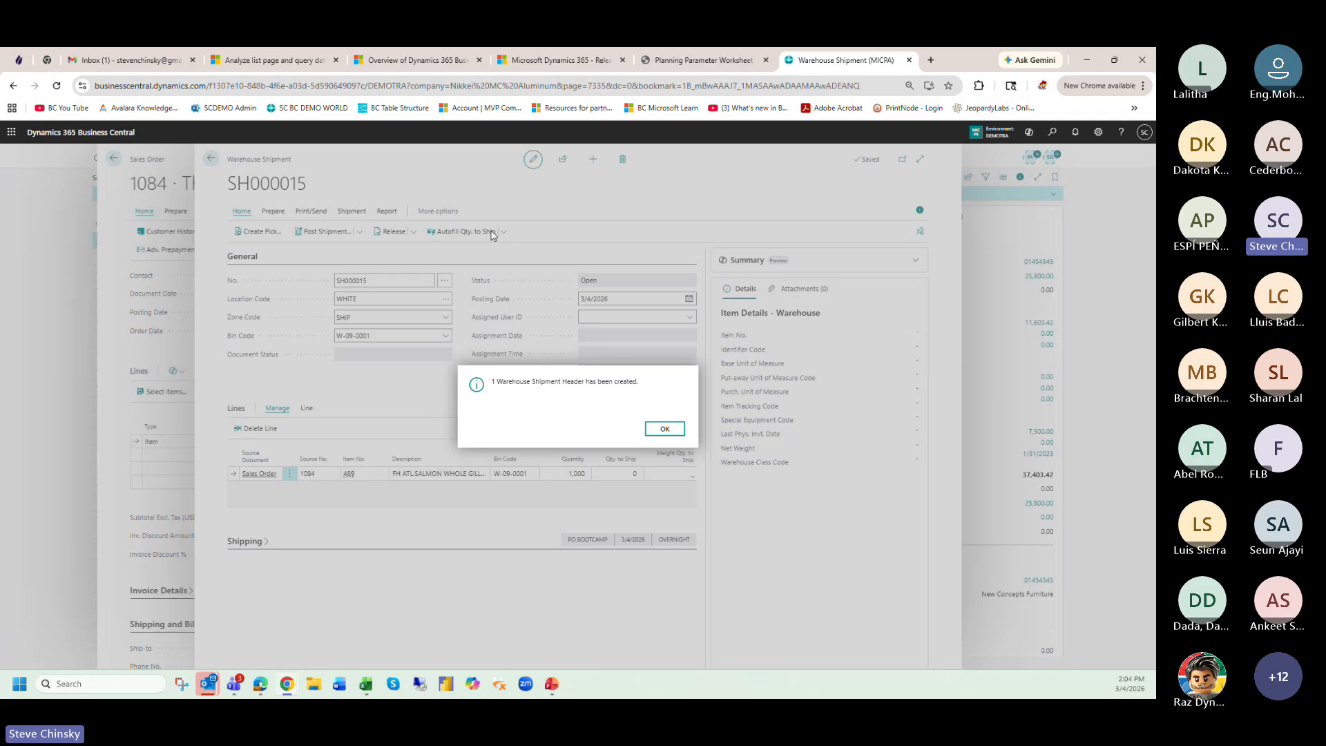
{"action": "left_click", "coordinate": [660, 433]}
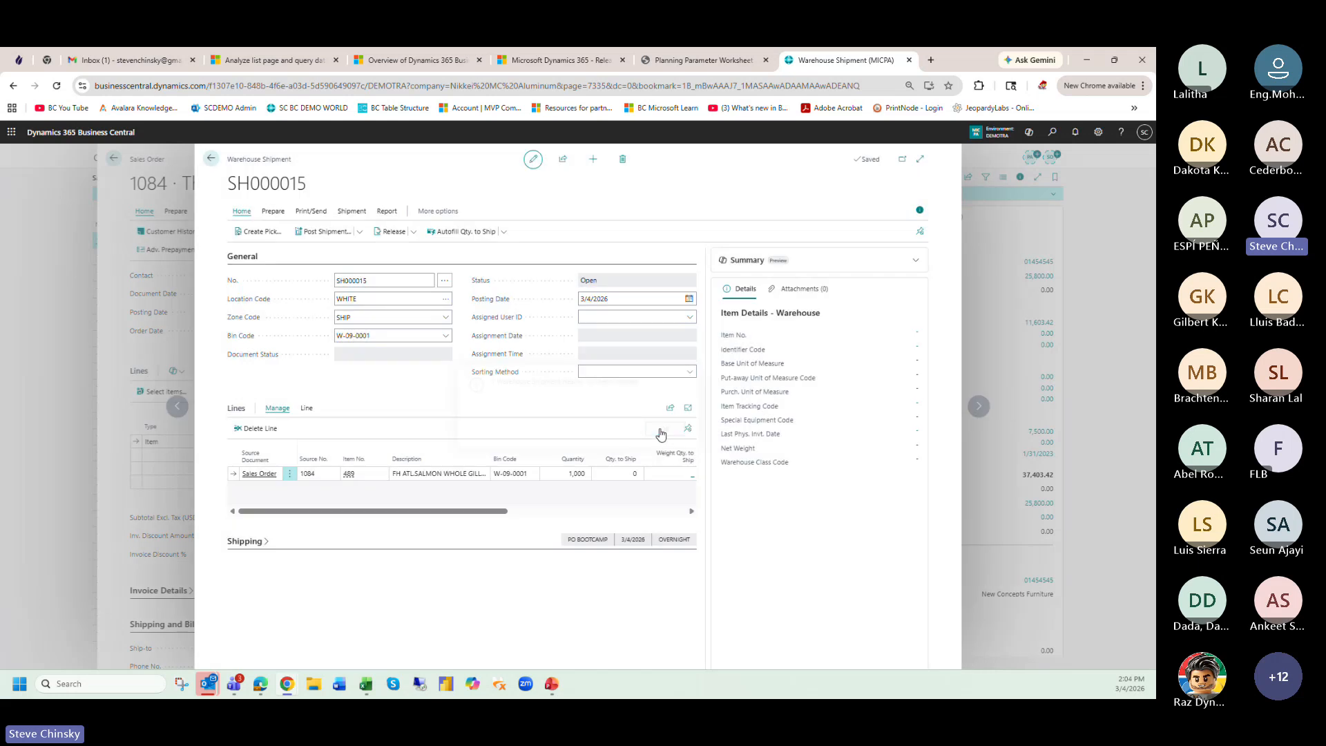
{"action": "left_click", "coordinate": [920, 158]}
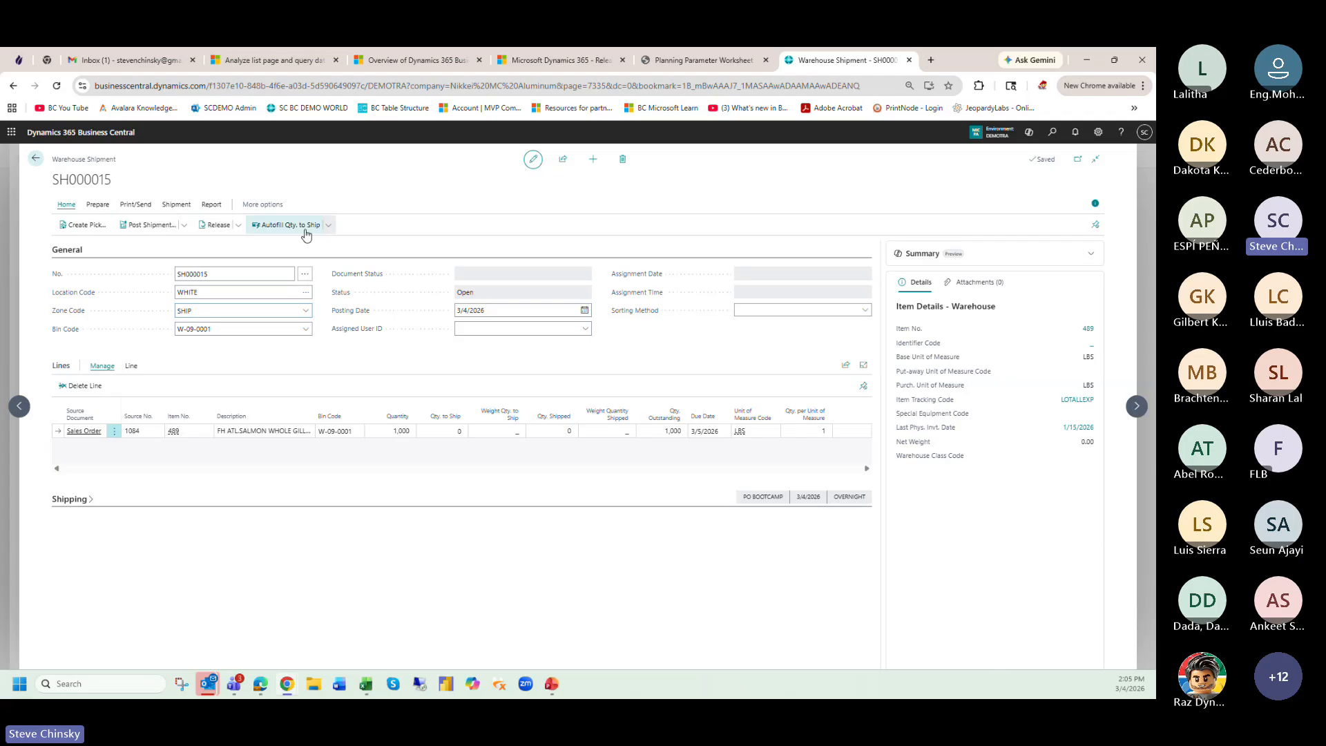
- Check the sorting methods and create a pick from the warehouse shipment with Show Summary (Directed Put-away and Pick) enabled
{"action": "left_click", "coordinate": [90, 231]}
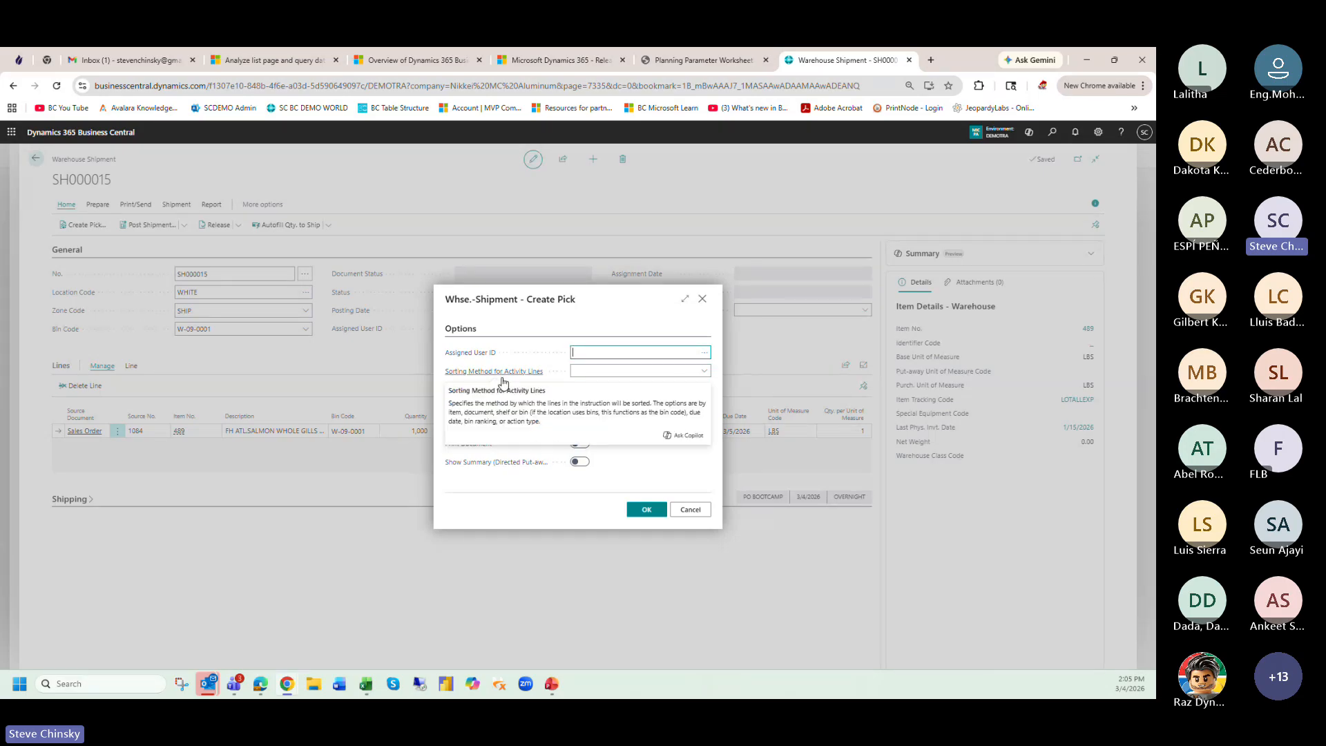
{"action": "left_click", "coordinate": [703, 373]}
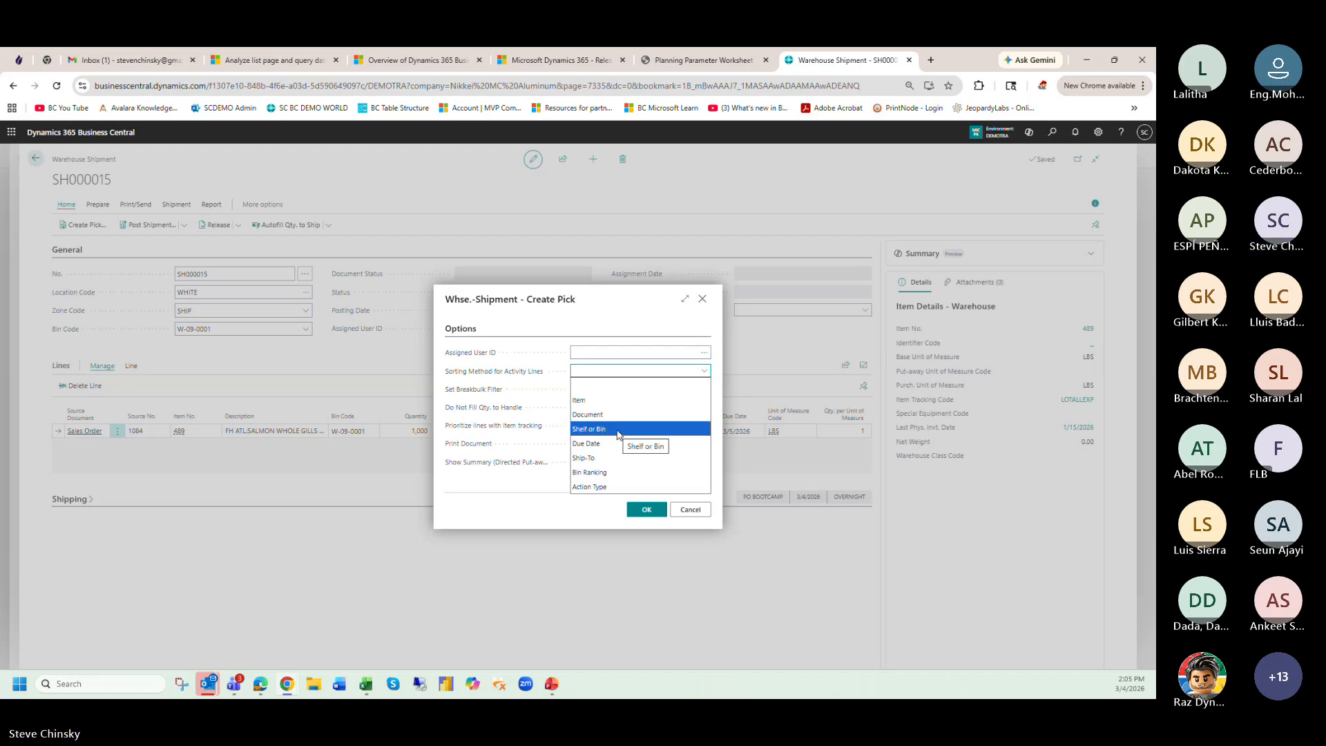
{"action": "left_click", "coordinate": [559, 504]}
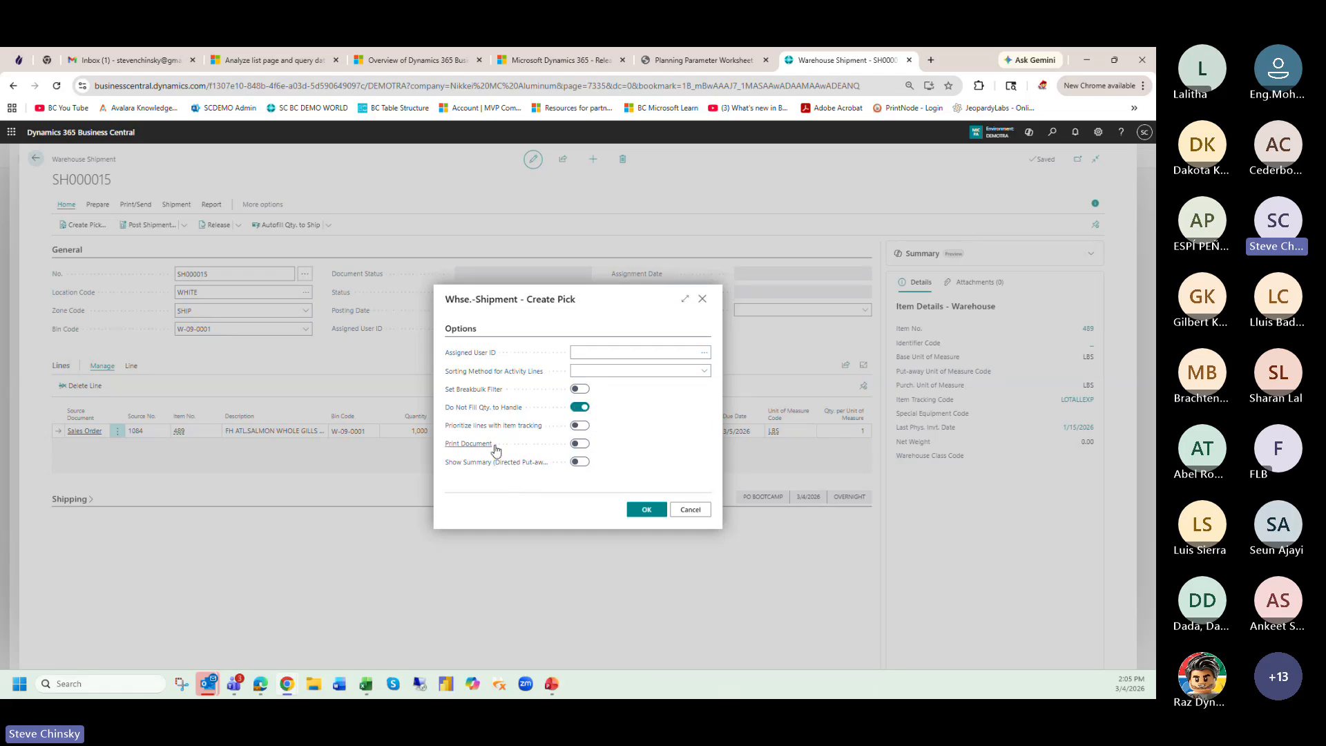
{"action": "mouse_move", "coordinate": [521, 471]}
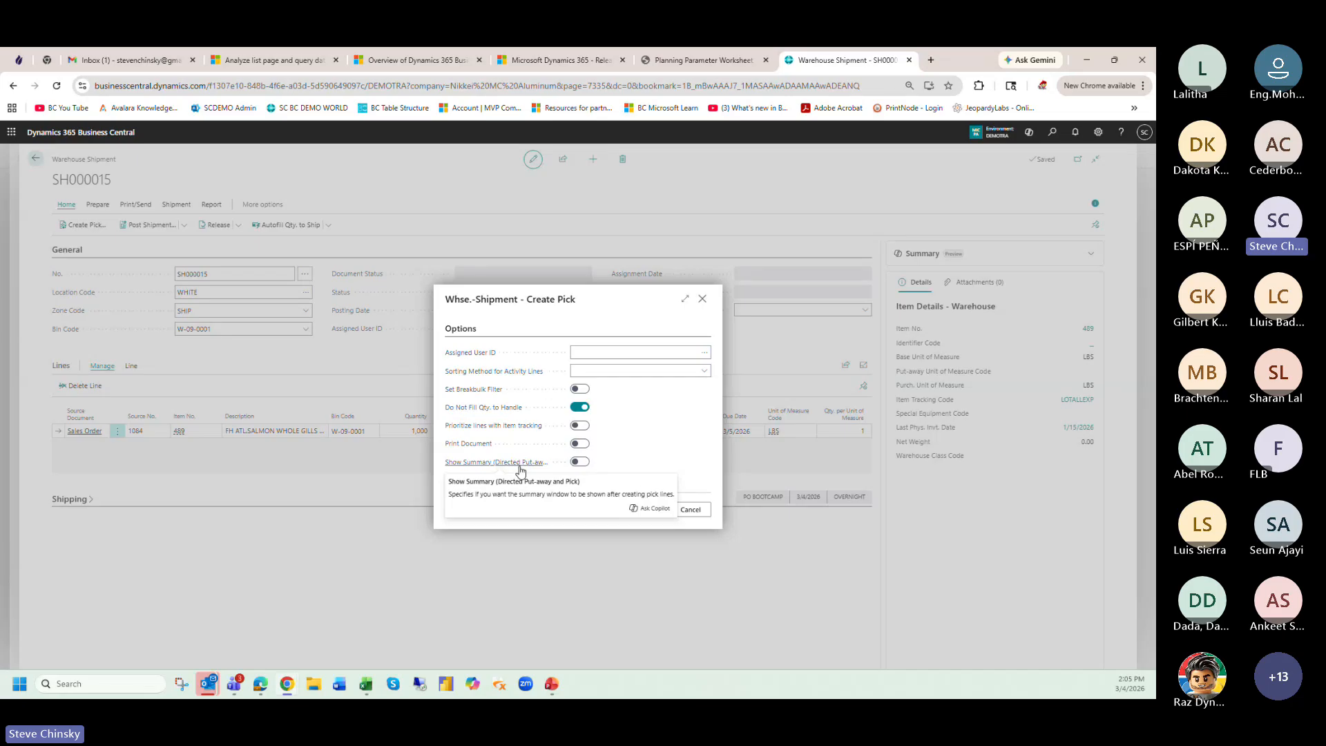
{"action": "left_click", "coordinate": [581, 465]}
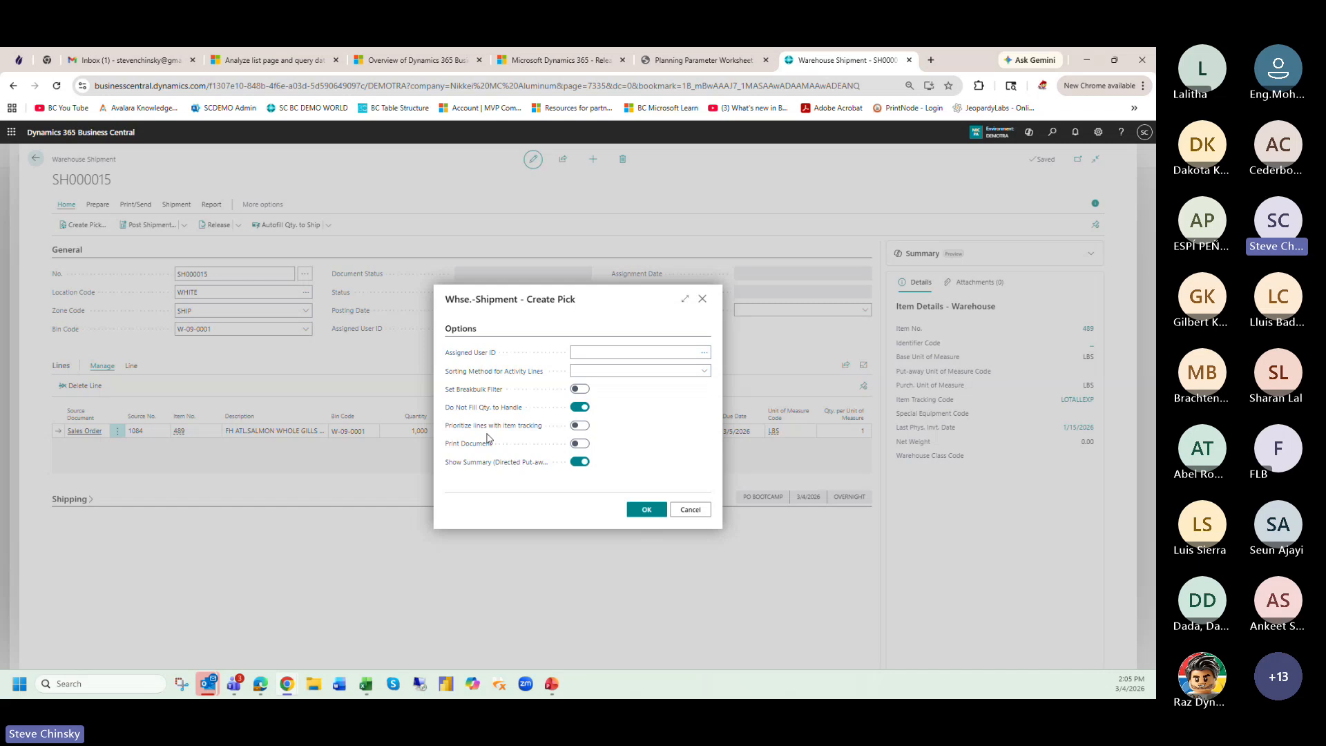
{"action": "mouse_move", "coordinate": [487, 434]}
{"action": "left_click", "coordinate": [647, 511]}
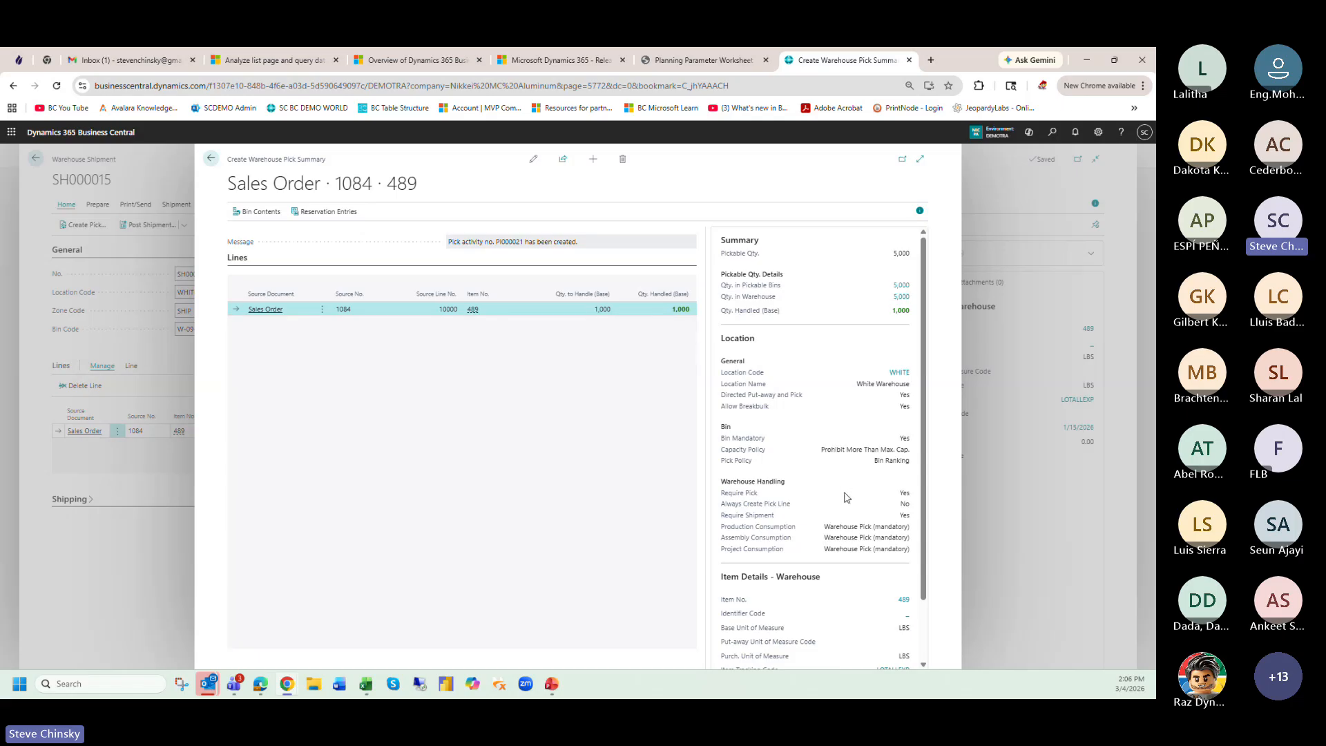
- Review the pick creation summary and open the warehouse pick from the shipment's pick lines in an expanded window
{"action": "scroll", "coordinate": [847, 497], "scroll_direction": "down", "scroll_amount": 1}
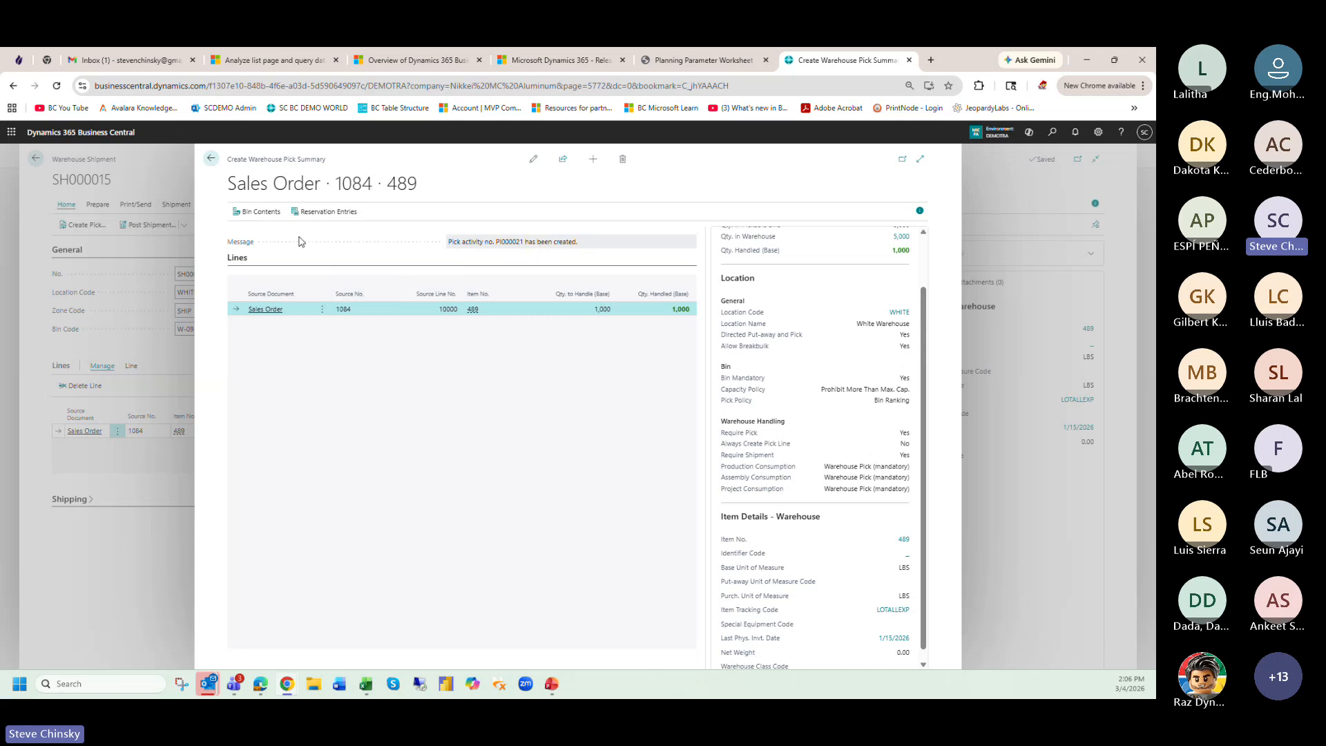
{"action": "left_click", "coordinate": [212, 160]}
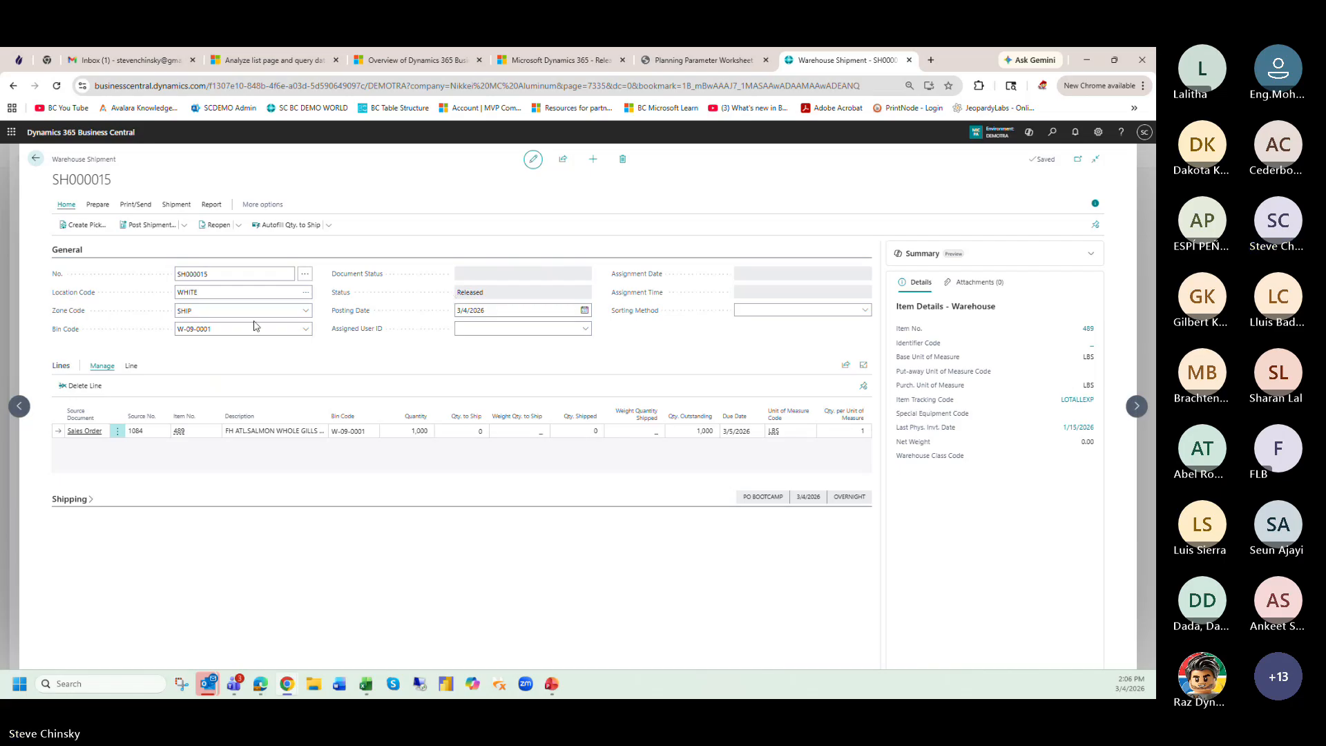
{"action": "left_click", "coordinate": [175, 206]}
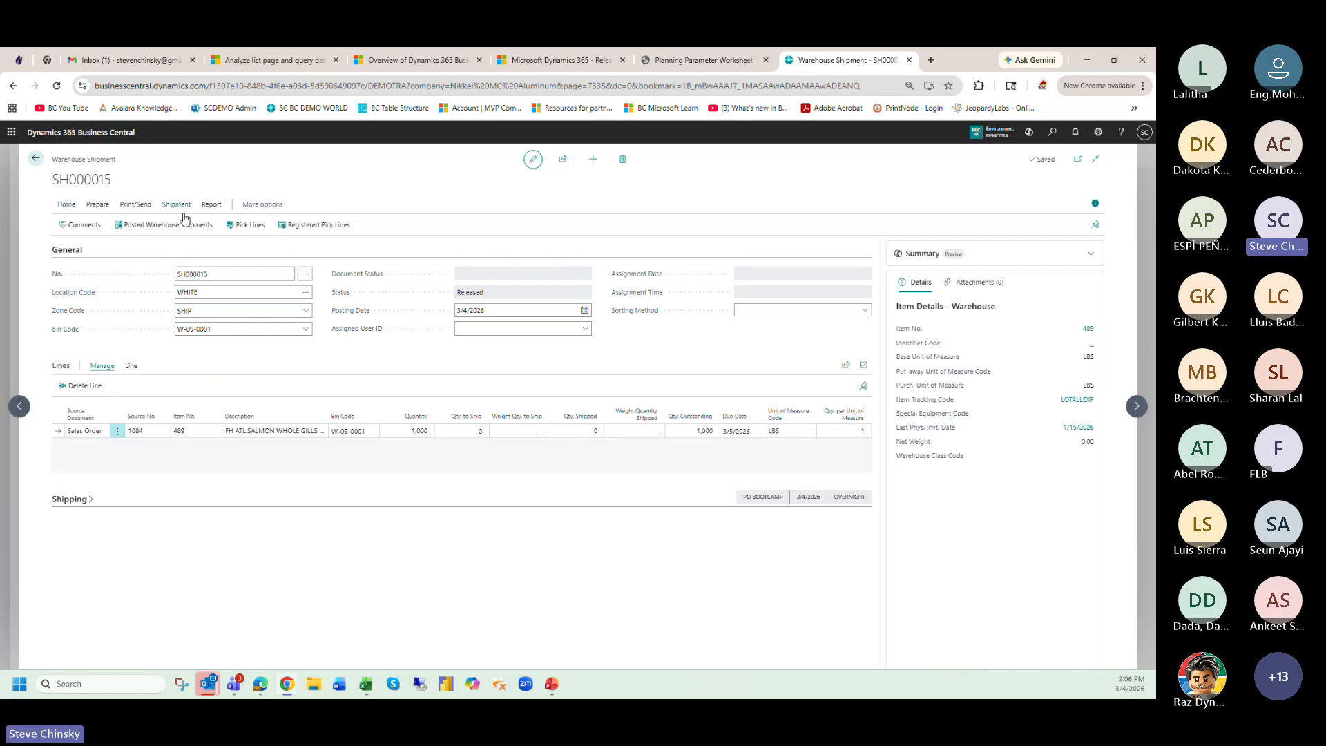
{"action": "left_click", "coordinate": [239, 227]}
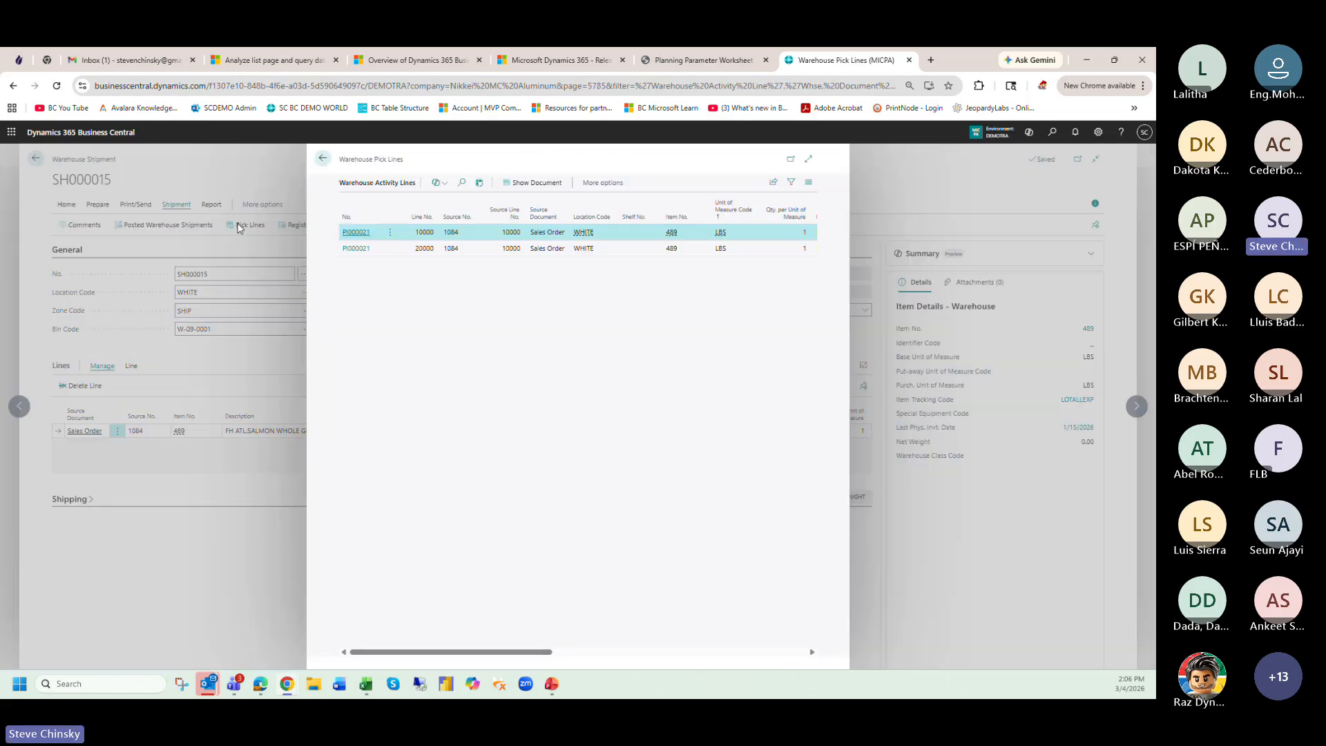
{"action": "left_click", "coordinate": [531, 184]}
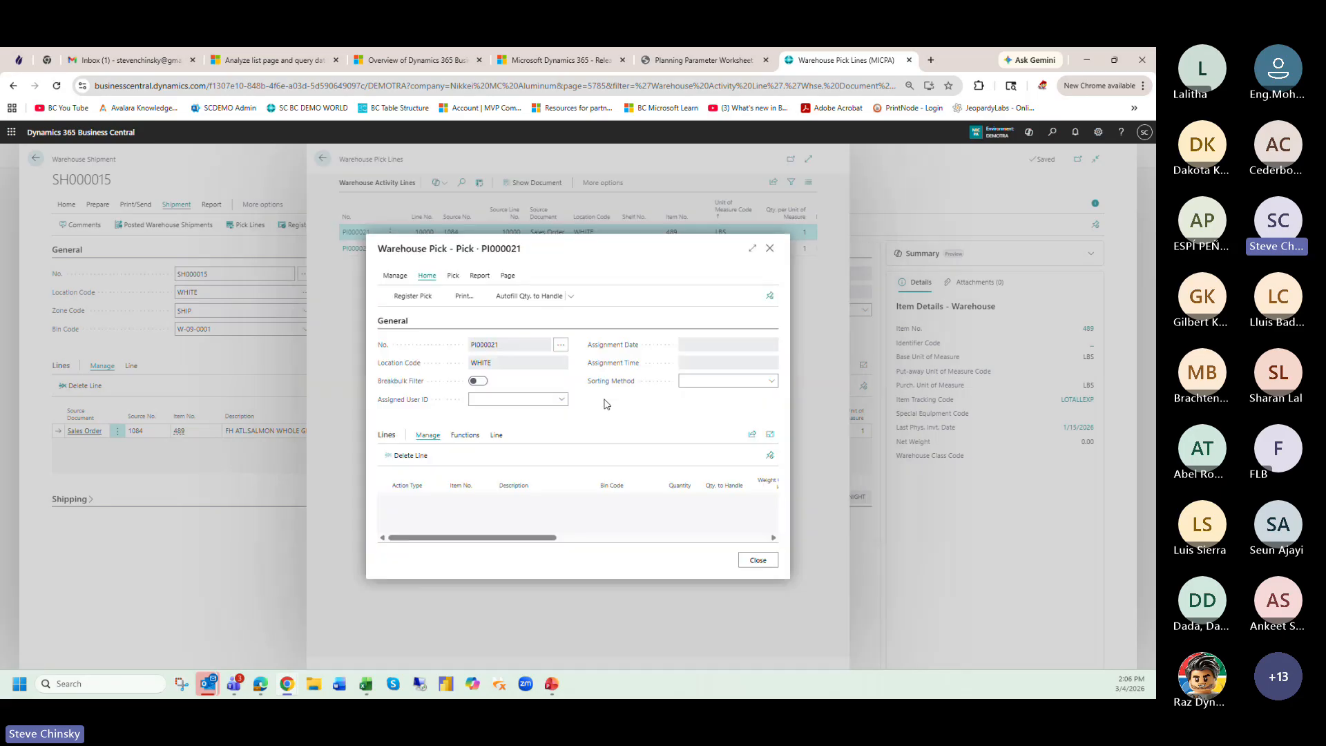
{"action": "left_click", "coordinate": [754, 249]}
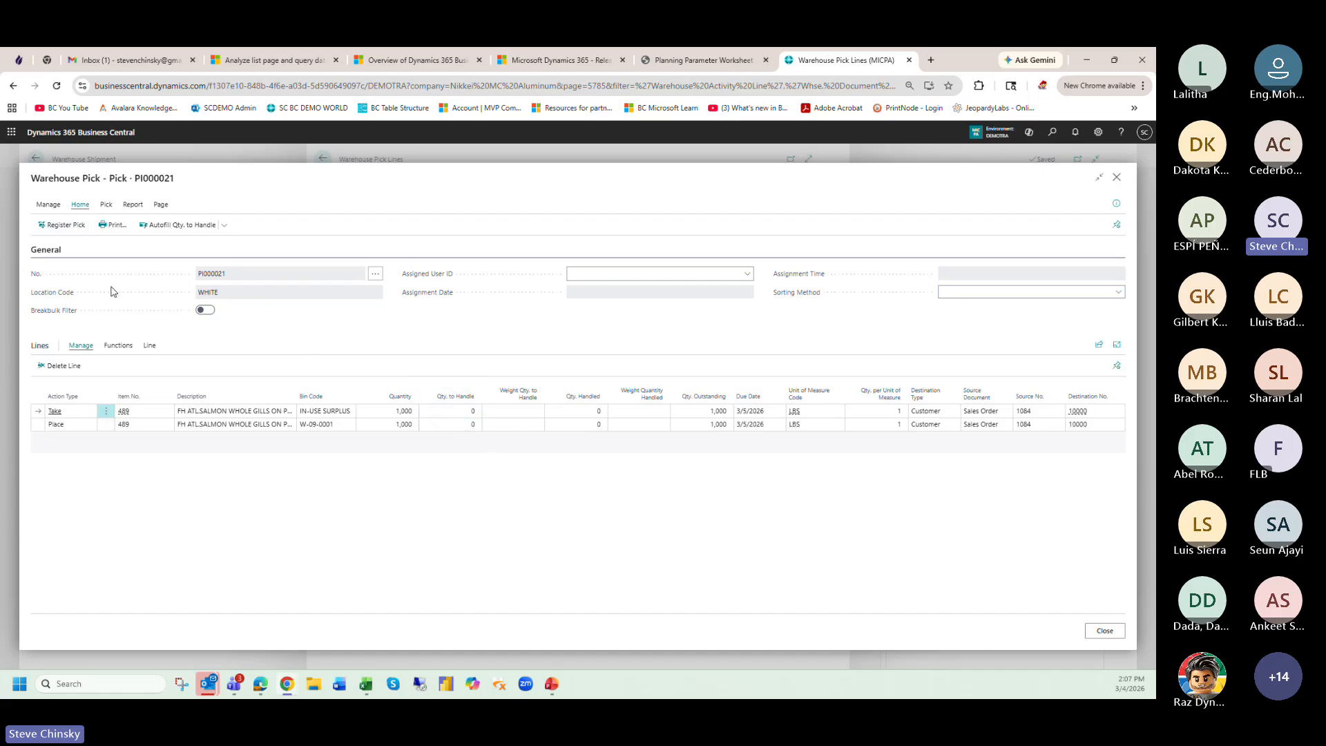
- Try to register the warehouse pick without filling in the quantities to handle
{"action": "left_click", "coordinate": [62, 226]}
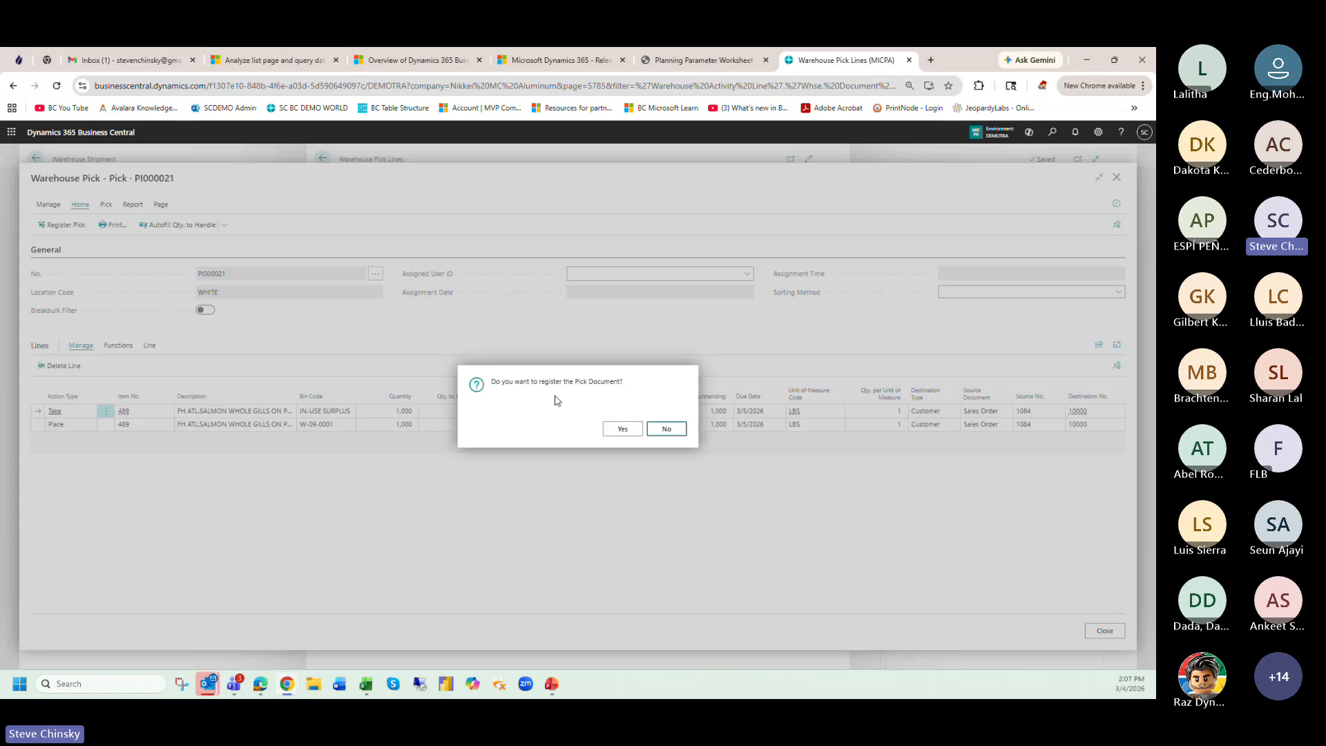
{"action": "left_click", "coordinate": [616, 431]}
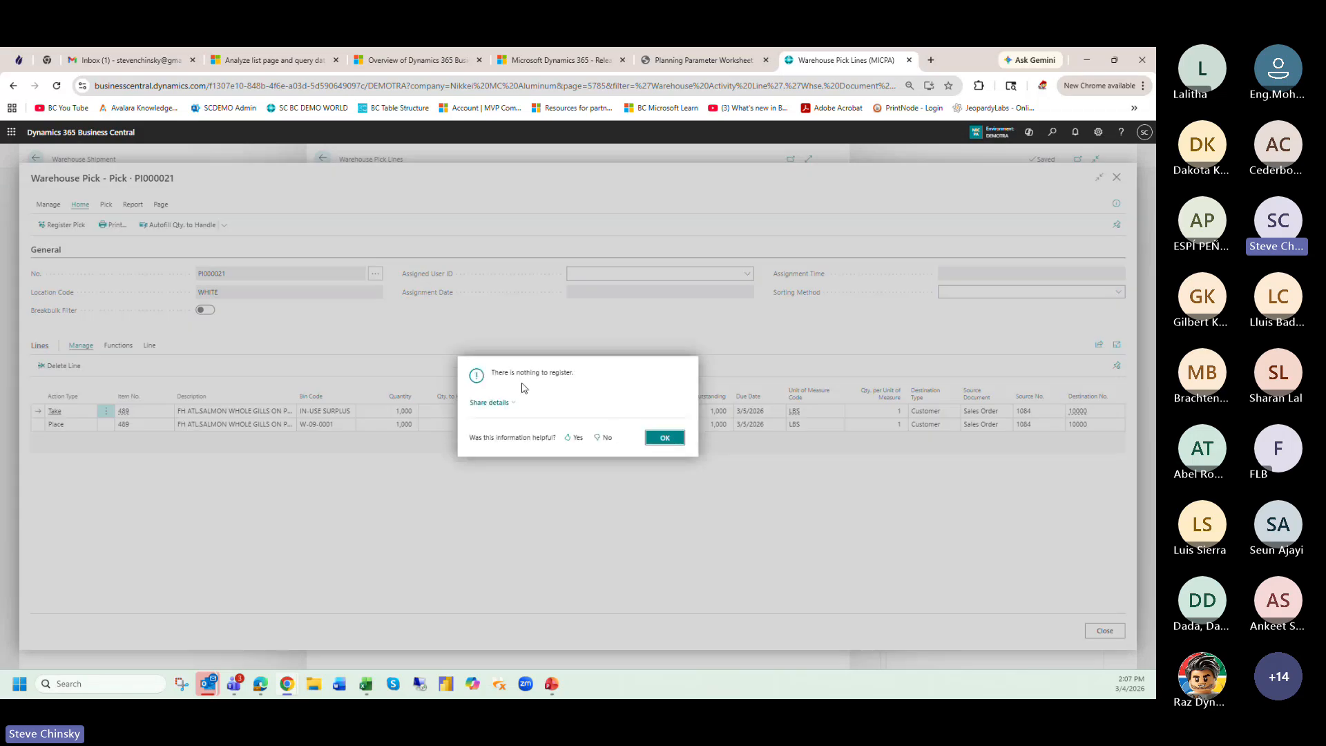
{"action": "left_click", "coordinate": [662, 436]}
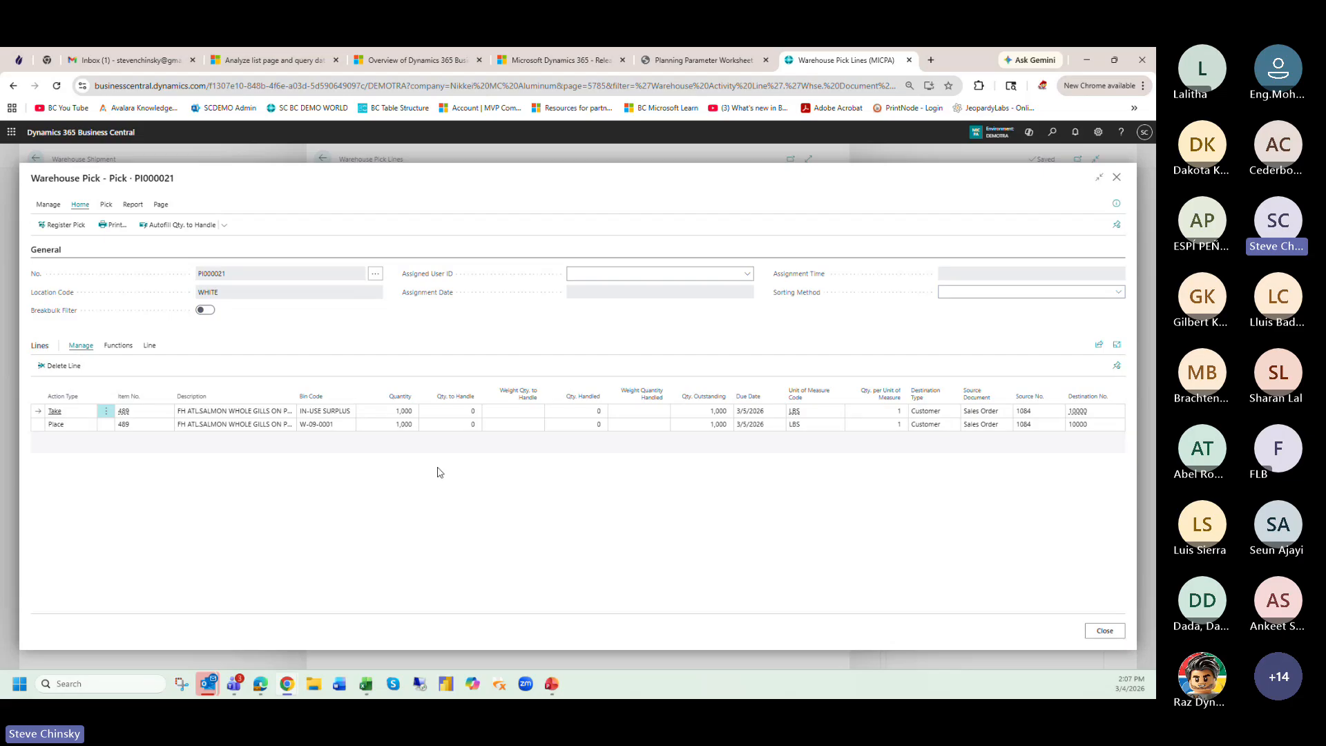
- Autofill the quantities to handle on the pick, register it, and return to the warehouse shipment
{"action": "left_click", "coordinate": [172, 226]}
{"action": "left_click", "coordinate": [78, 229]}
{"action": "left_click", "coordinate": [625, 431]}
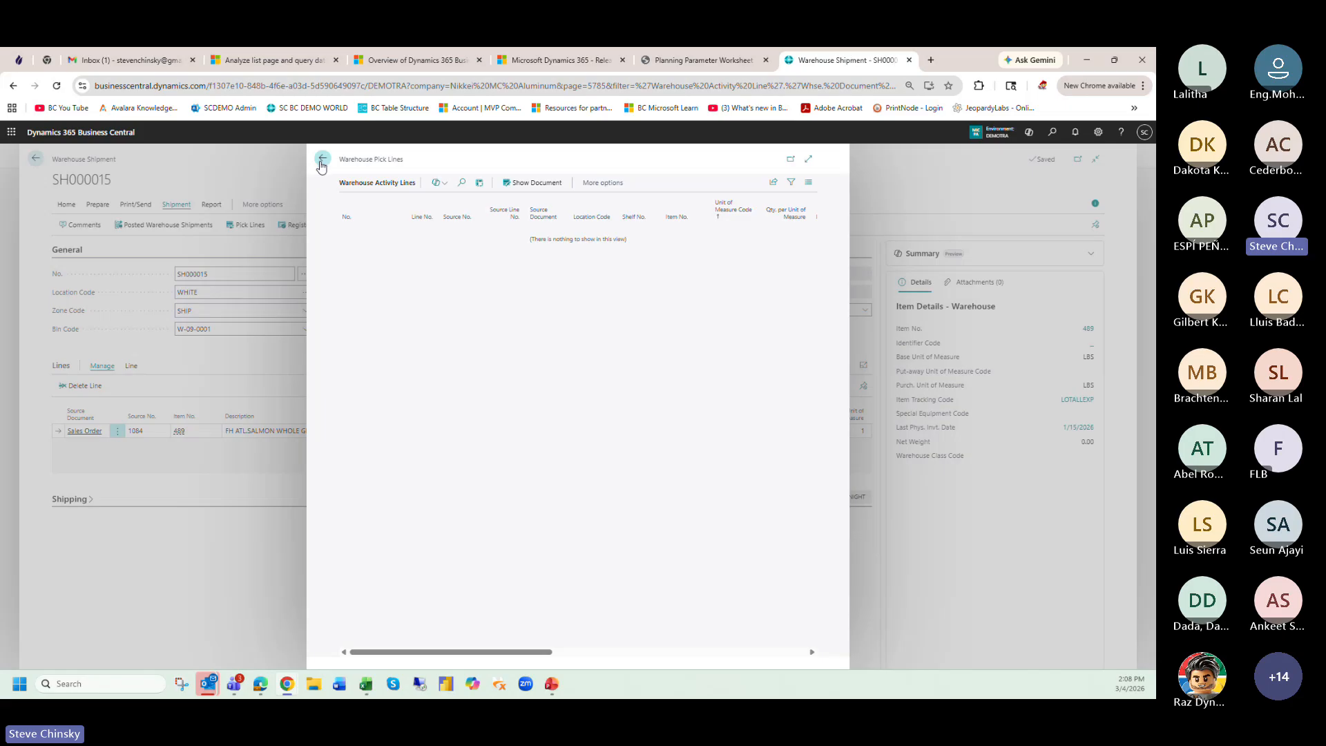
{"action": "left_click", "coordinate": [322, 159]}
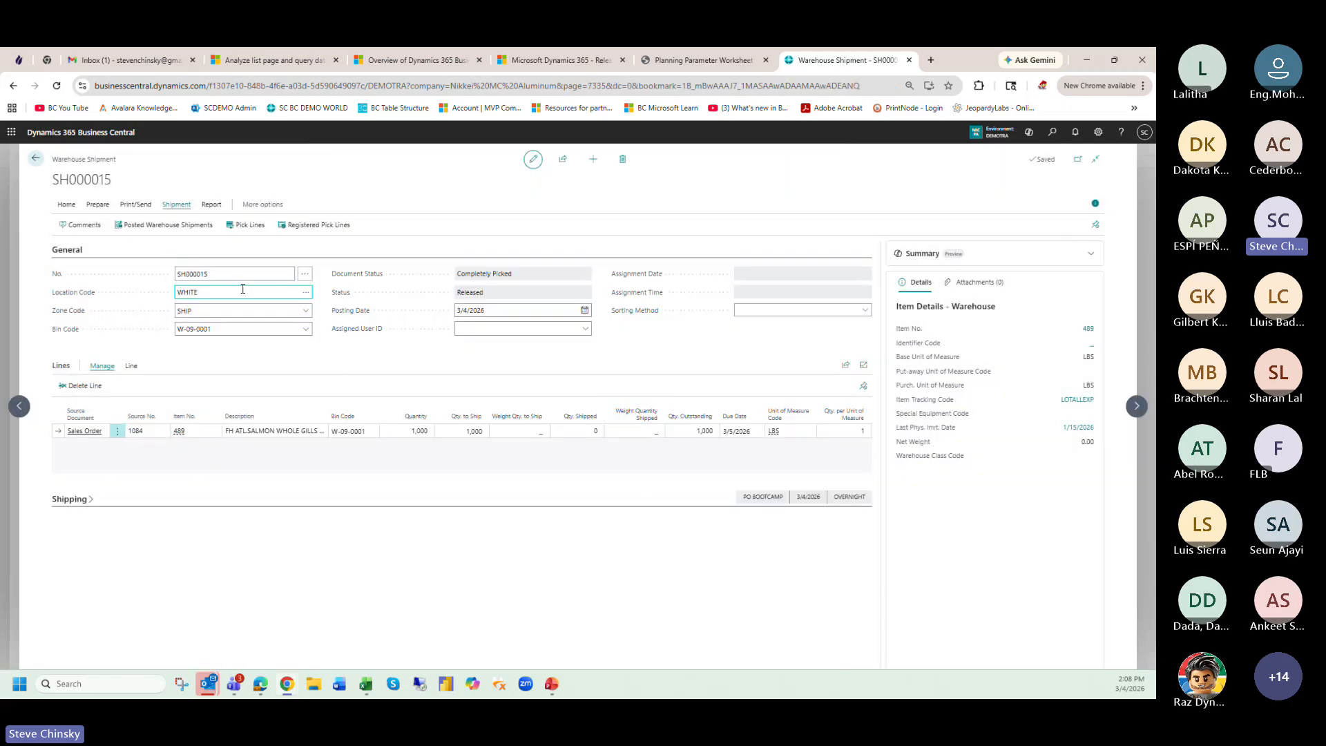
- Try to post the warehouse shipment with the Ship option before assigning a lot number
{"action": "left_click", "coordinate": [67, 204]}
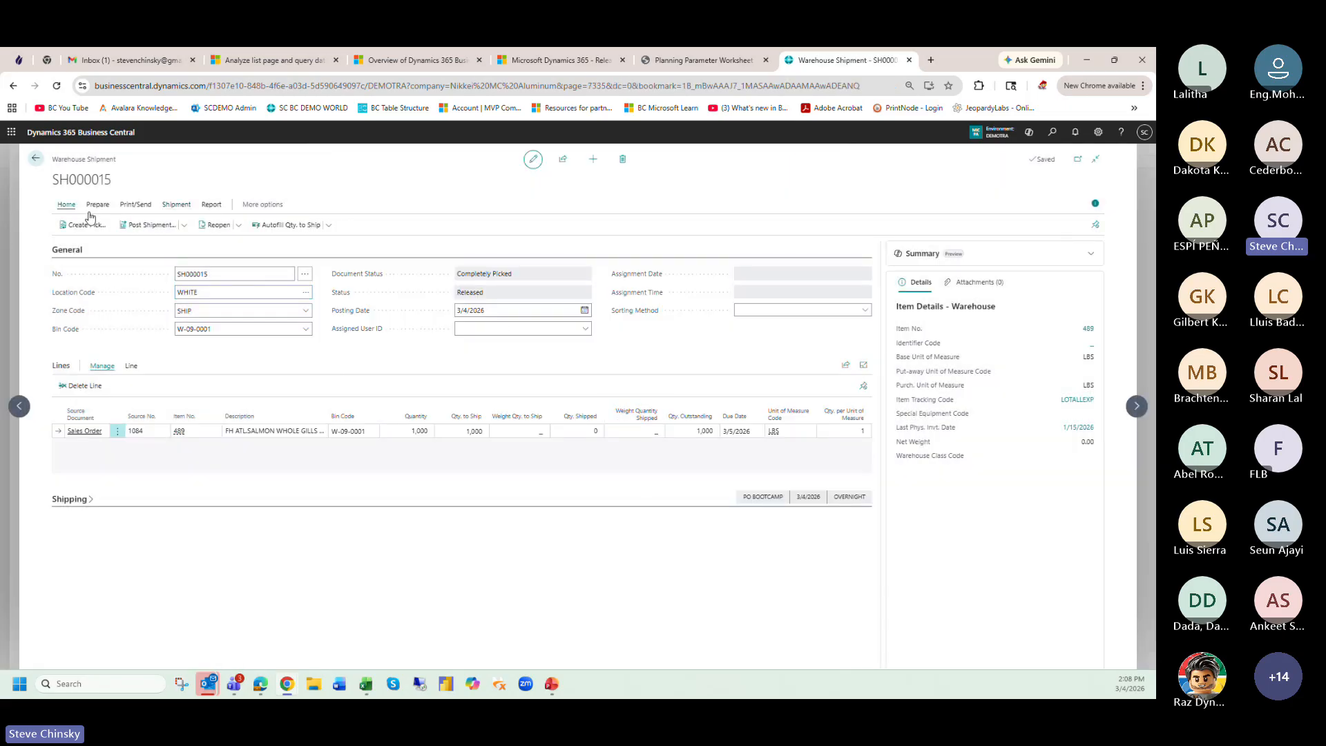
{"action": "left_click", "coordinate": [184, 226]}
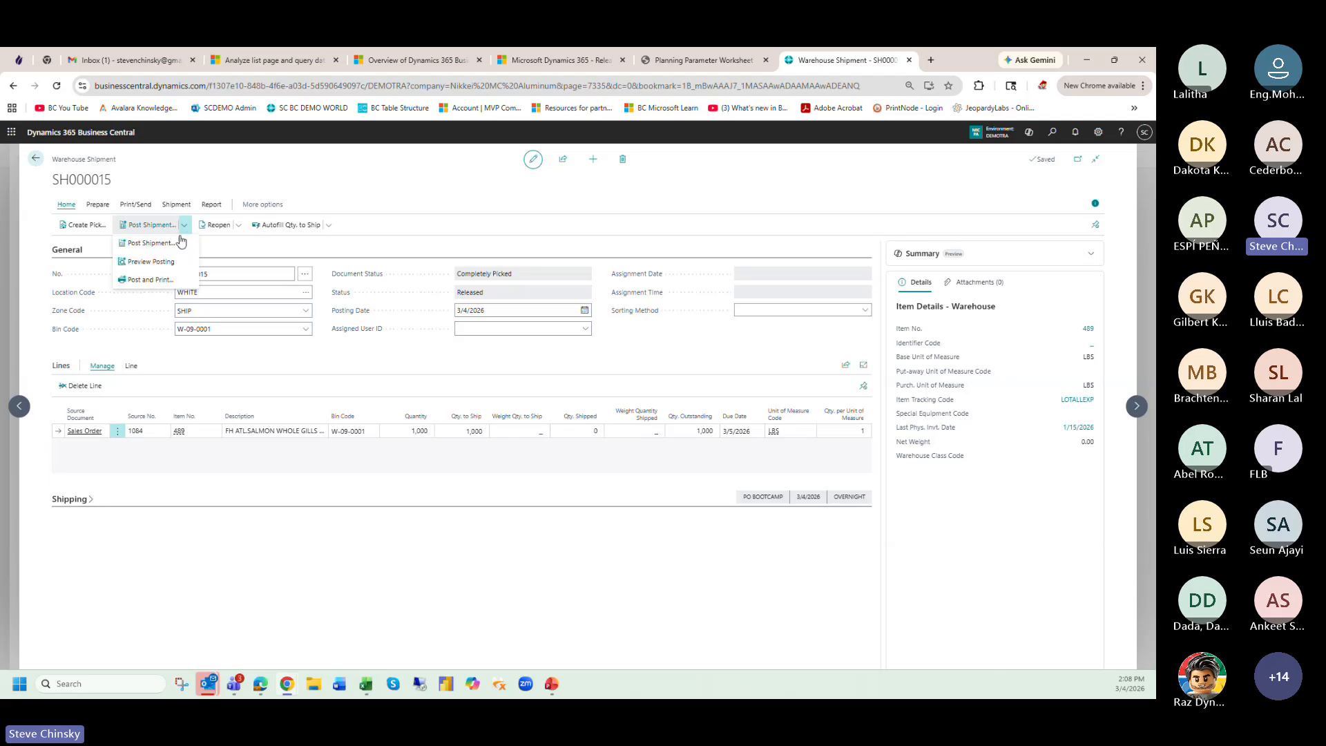
{"action": "left_click", "coordinate": [182, 242]}
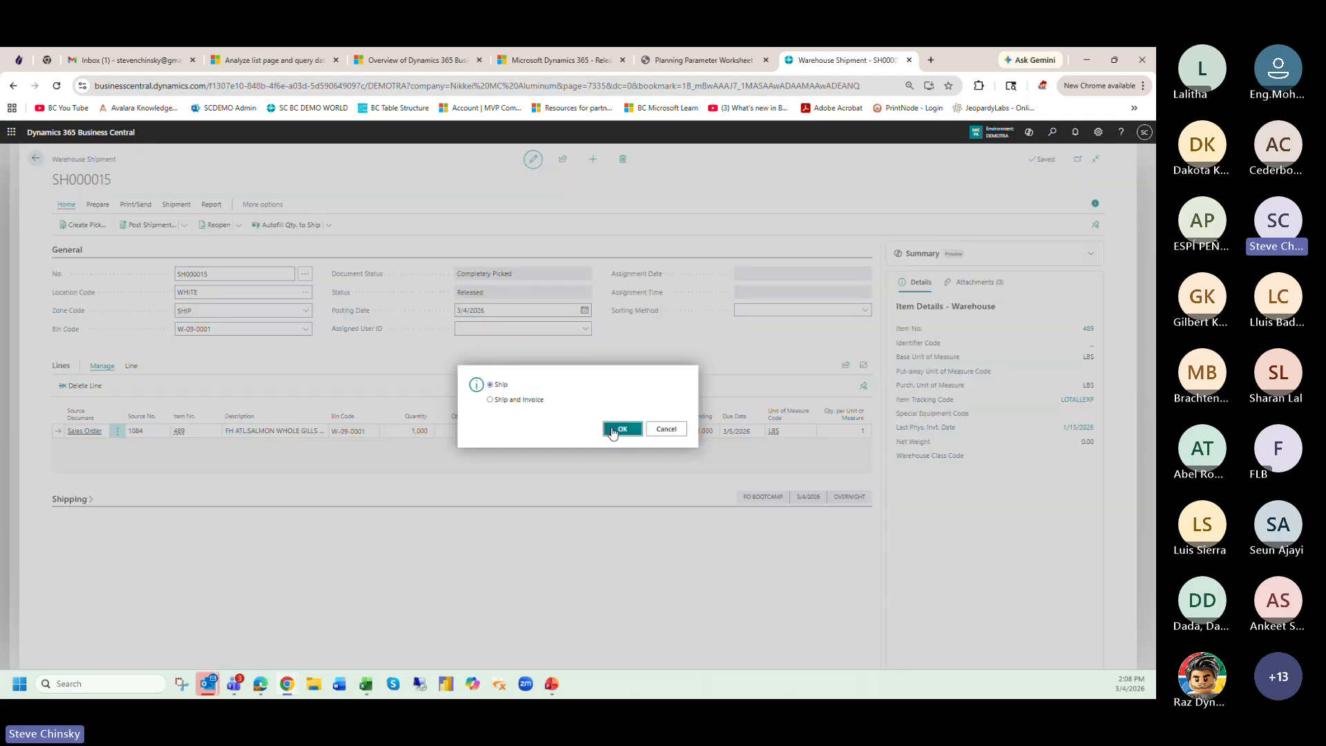
{"action": "left_click", "coordinate": [613, 431]}
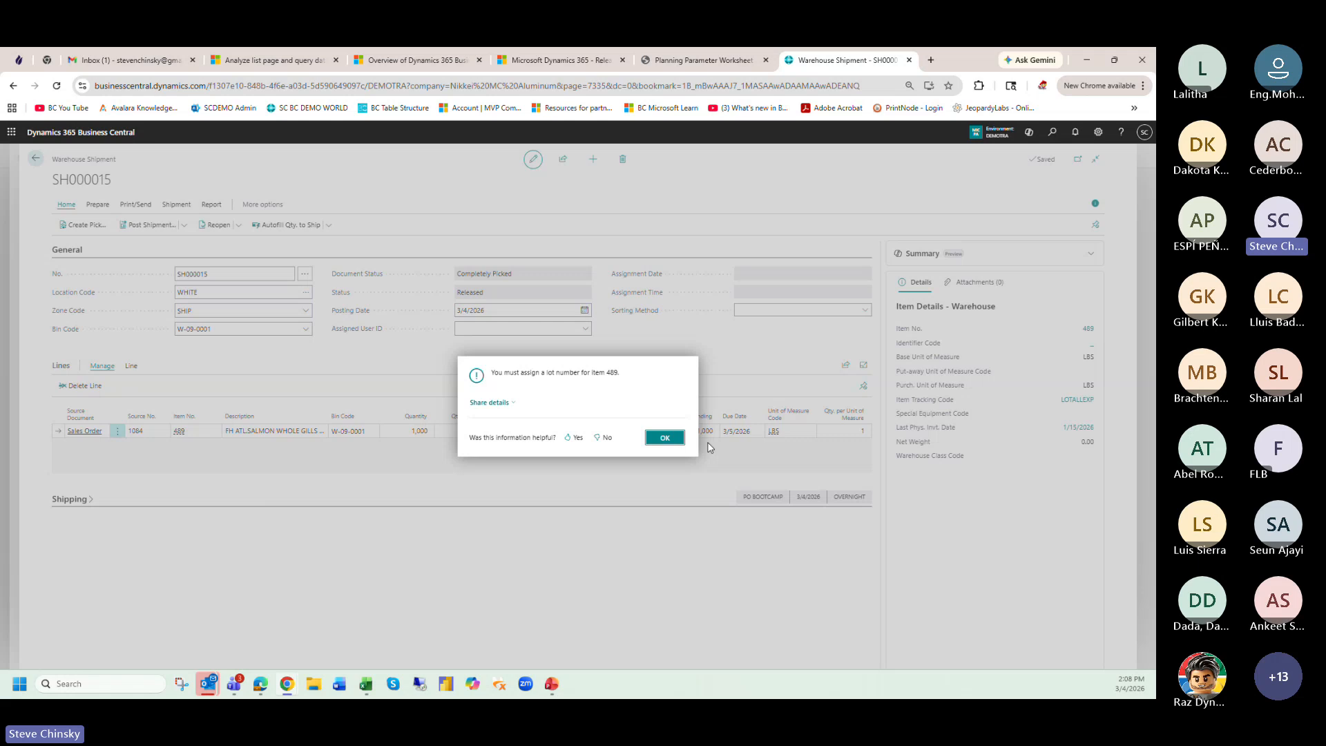
{"action": "left_click", "coordinate": [670, 438]}
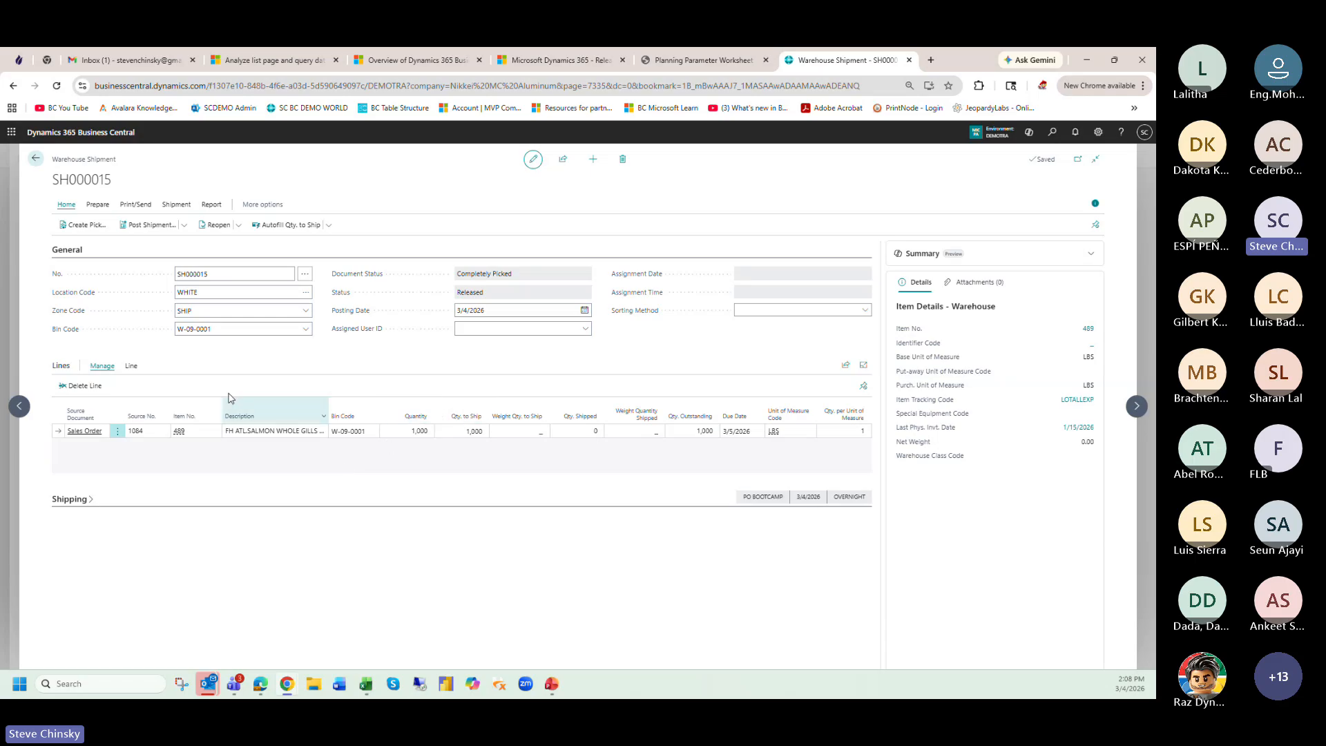
- Assign the available BOOTCAMP lot to the shipment line for item 489 in its item tracking lines
{"action": "left_click", "coordinate": [131, 366]}
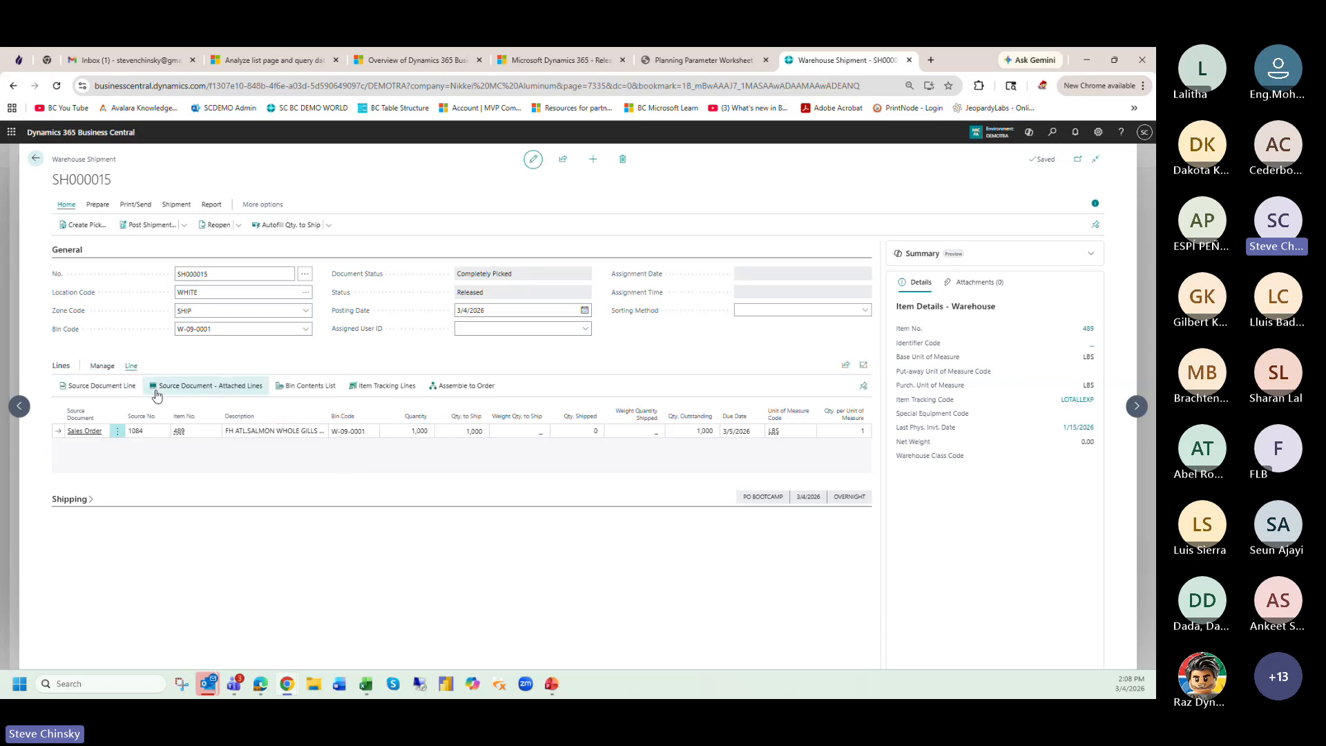
{"action": "left_click", "coordinate": [382, 386]}
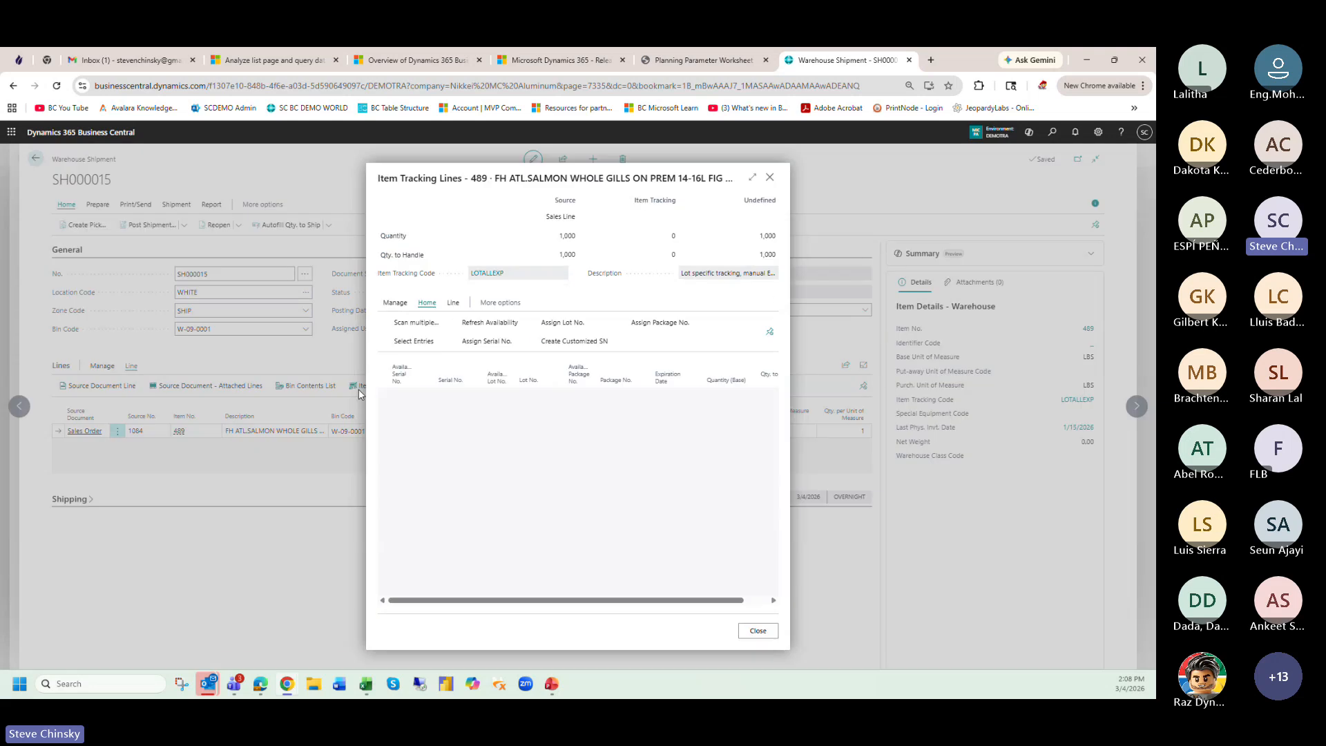
{"action": "left_click", "coordinate": [549, 394]}
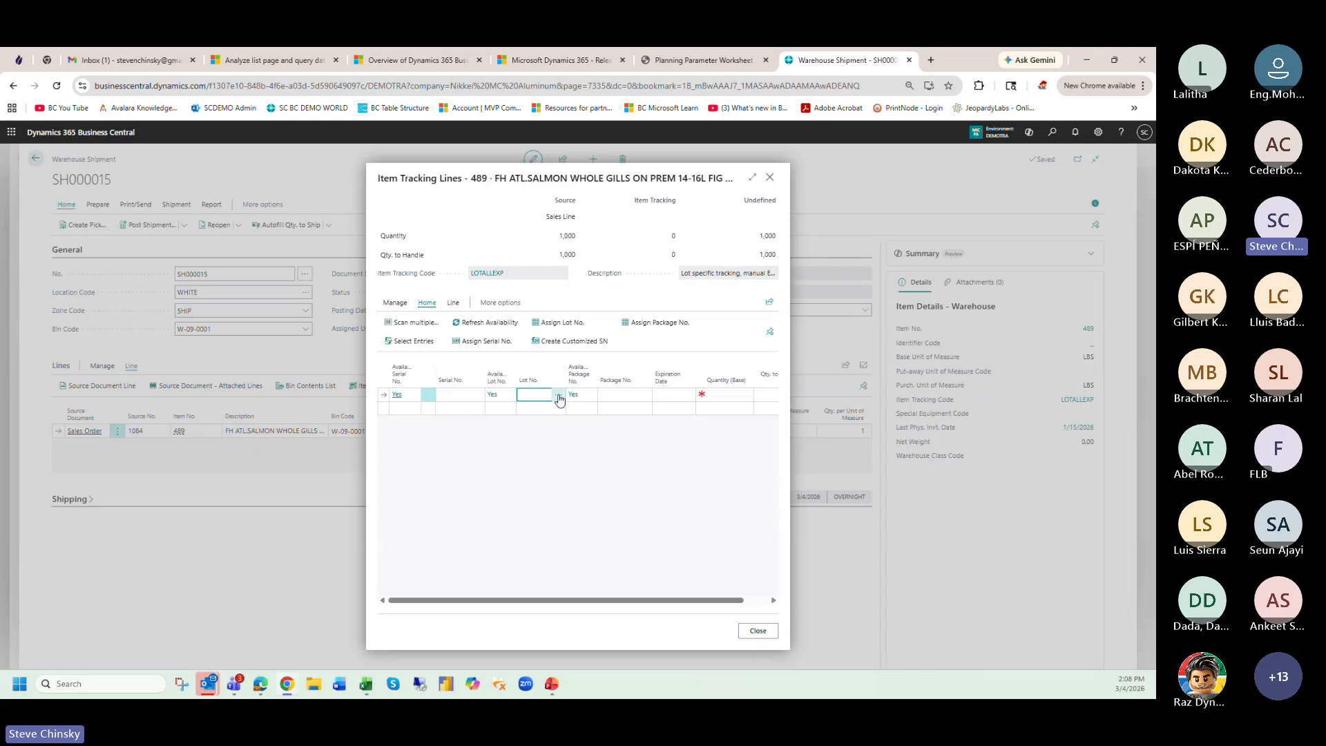
{"action": "left_click", "coordinate": [559, 394]}
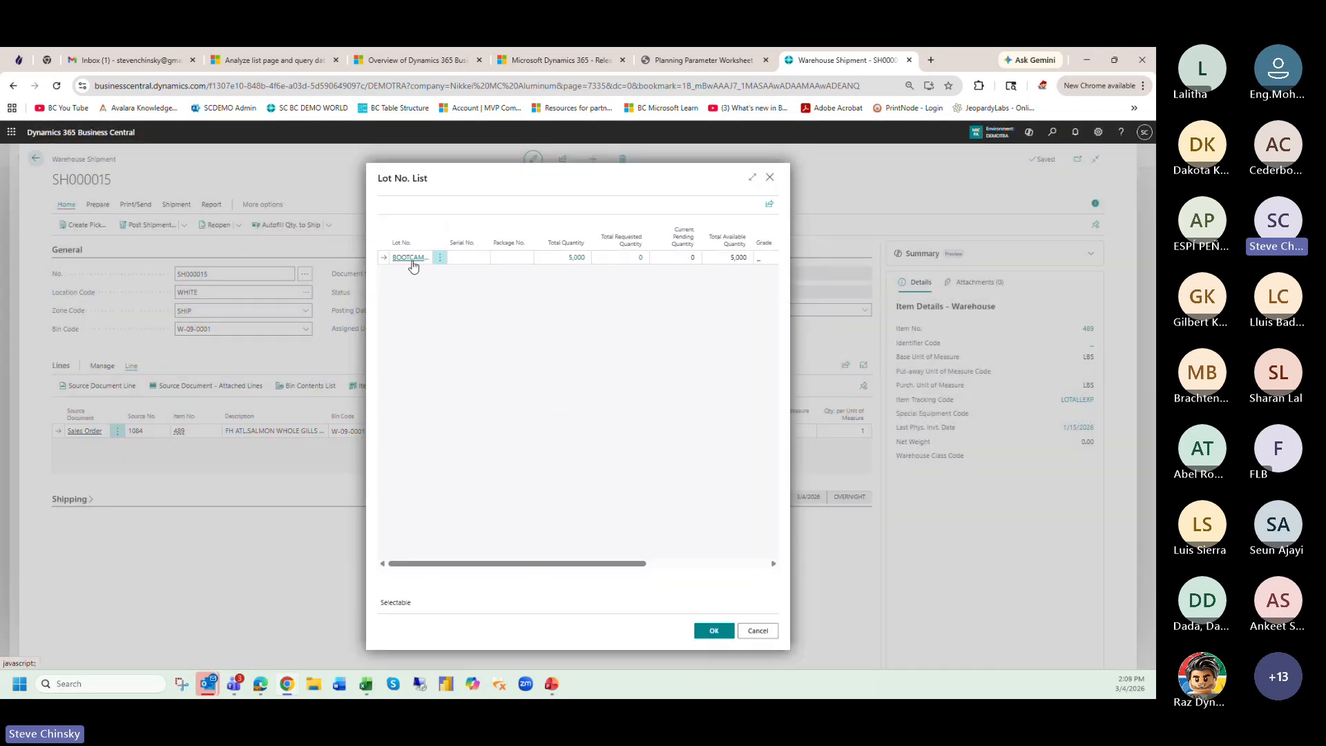
{"action": "left_click", "coordinate": [714, 632]}
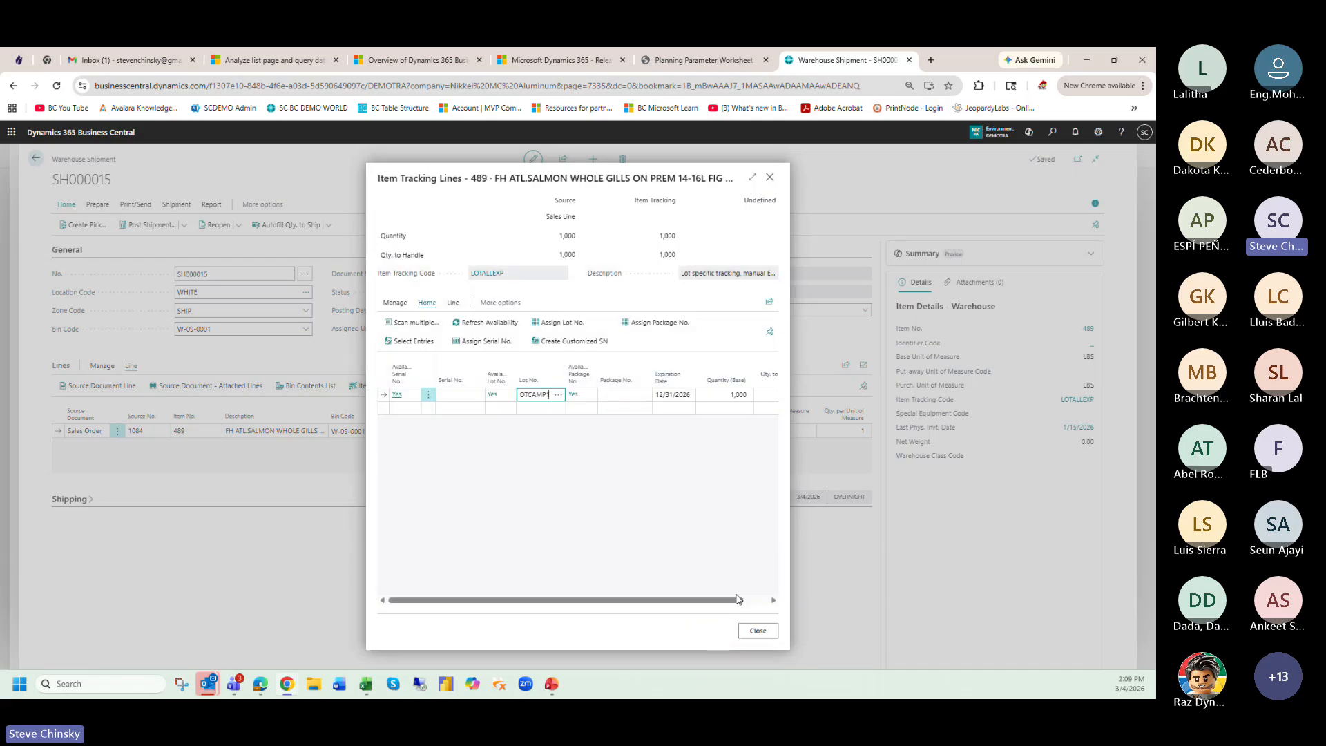
{"action": "left_click", "coordinate": [756, 637]}
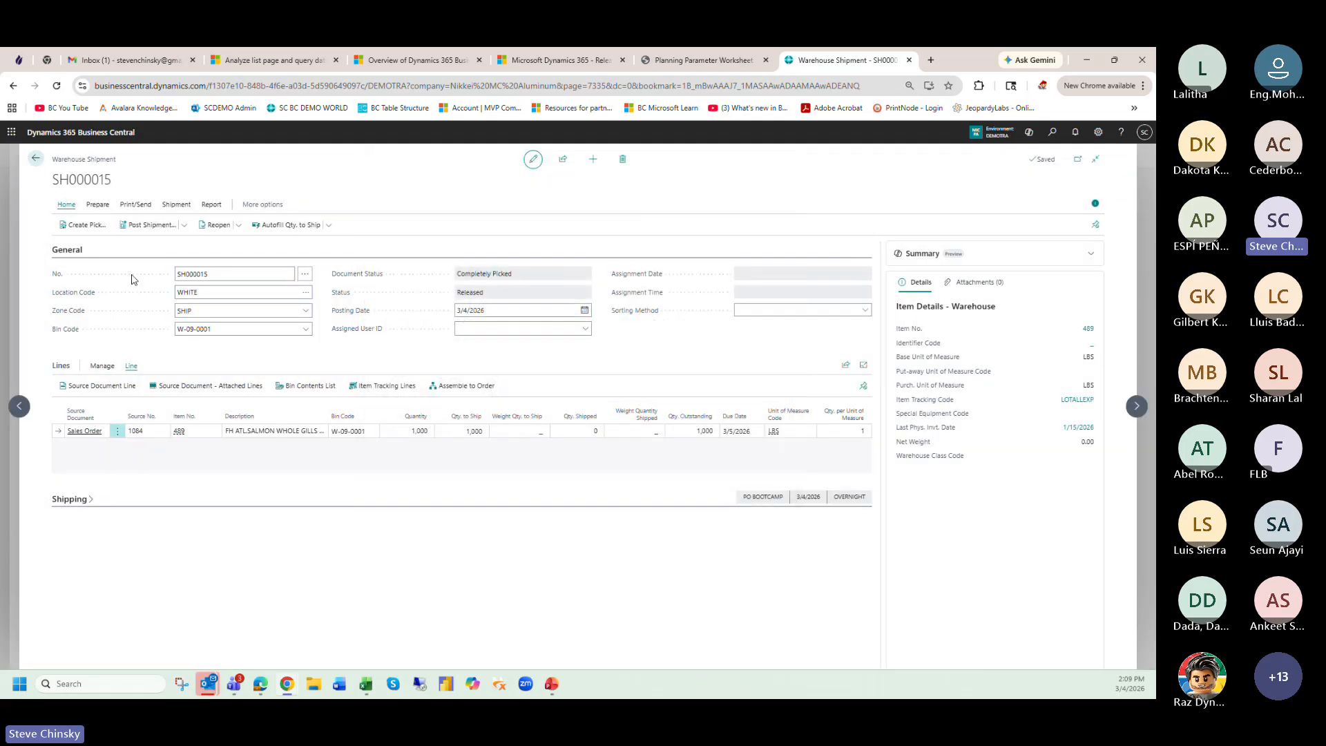
- Post the warehouse shipment with the Ship option, then close the sales order and return to the home page
{"action": "left_click", "coordinate": [152, 225]}
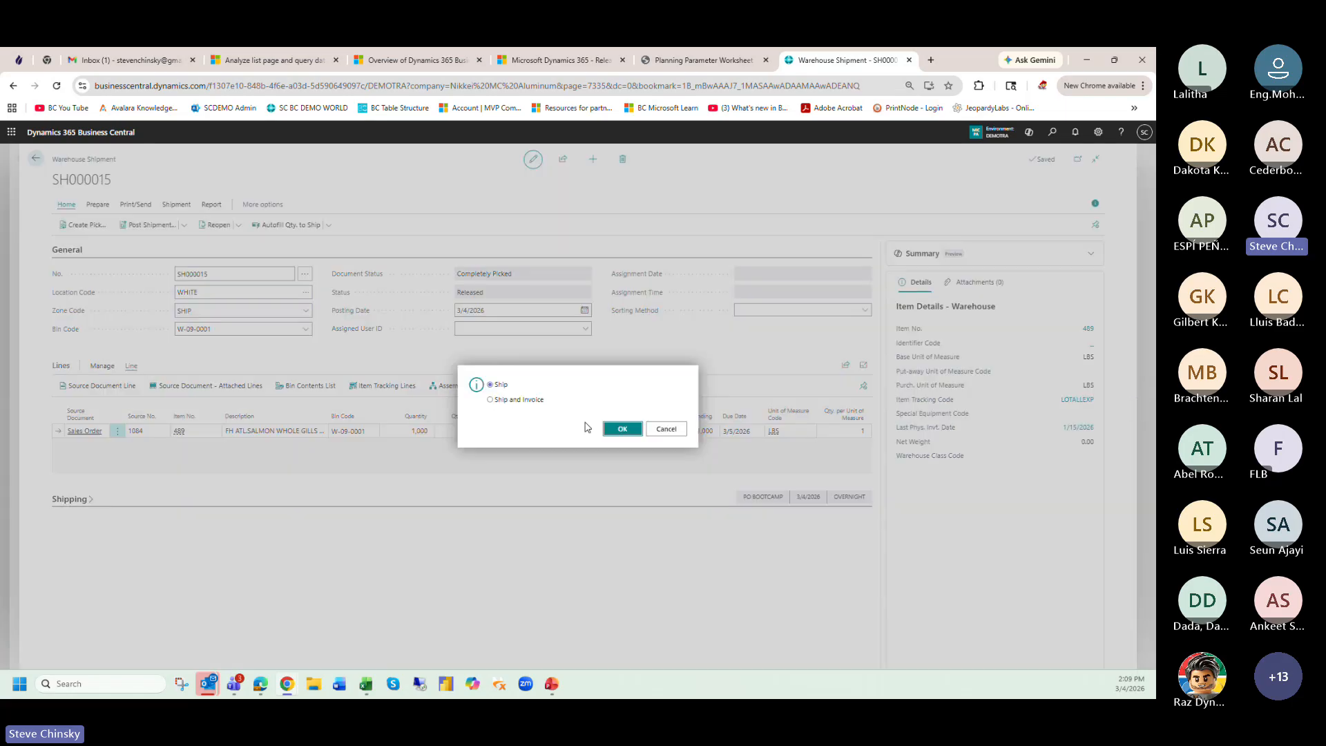
{"action": "left_click", "coordinate": [622, 429]}
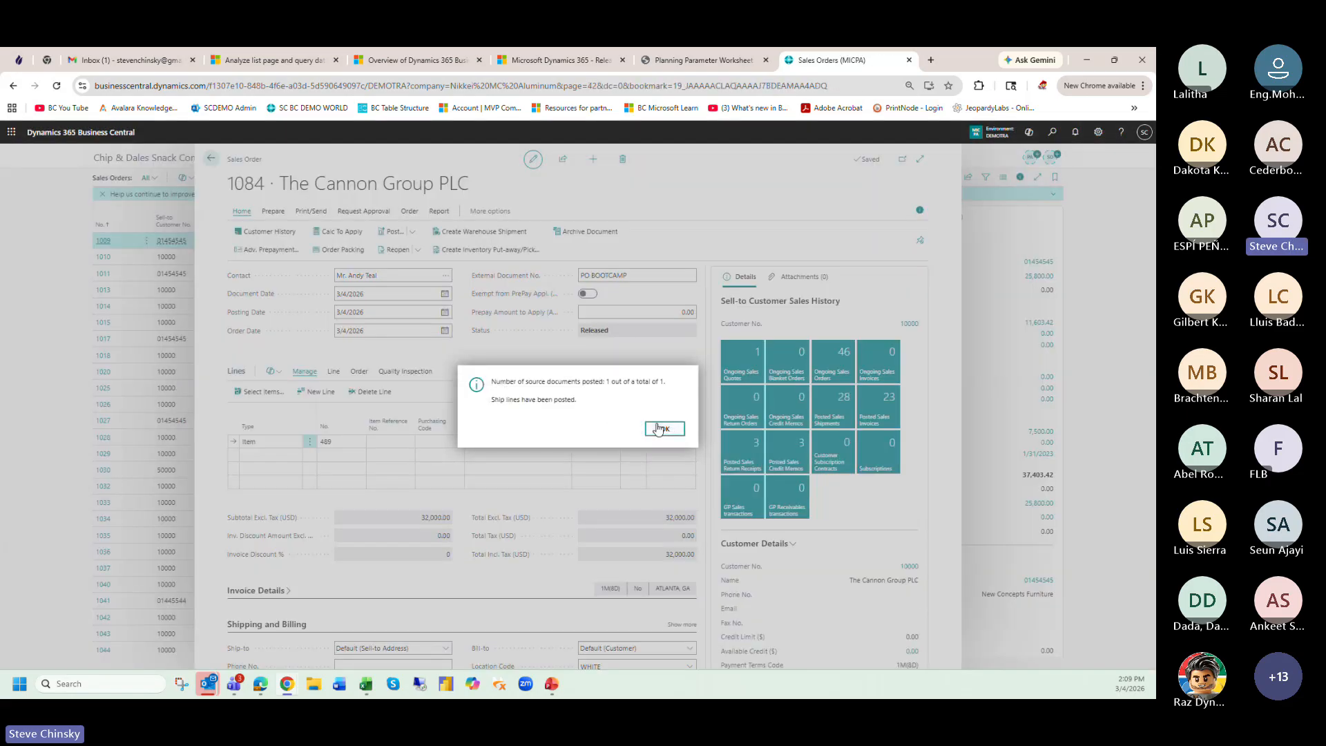
{"action": "left_click", "coordinate": [658, 428]}
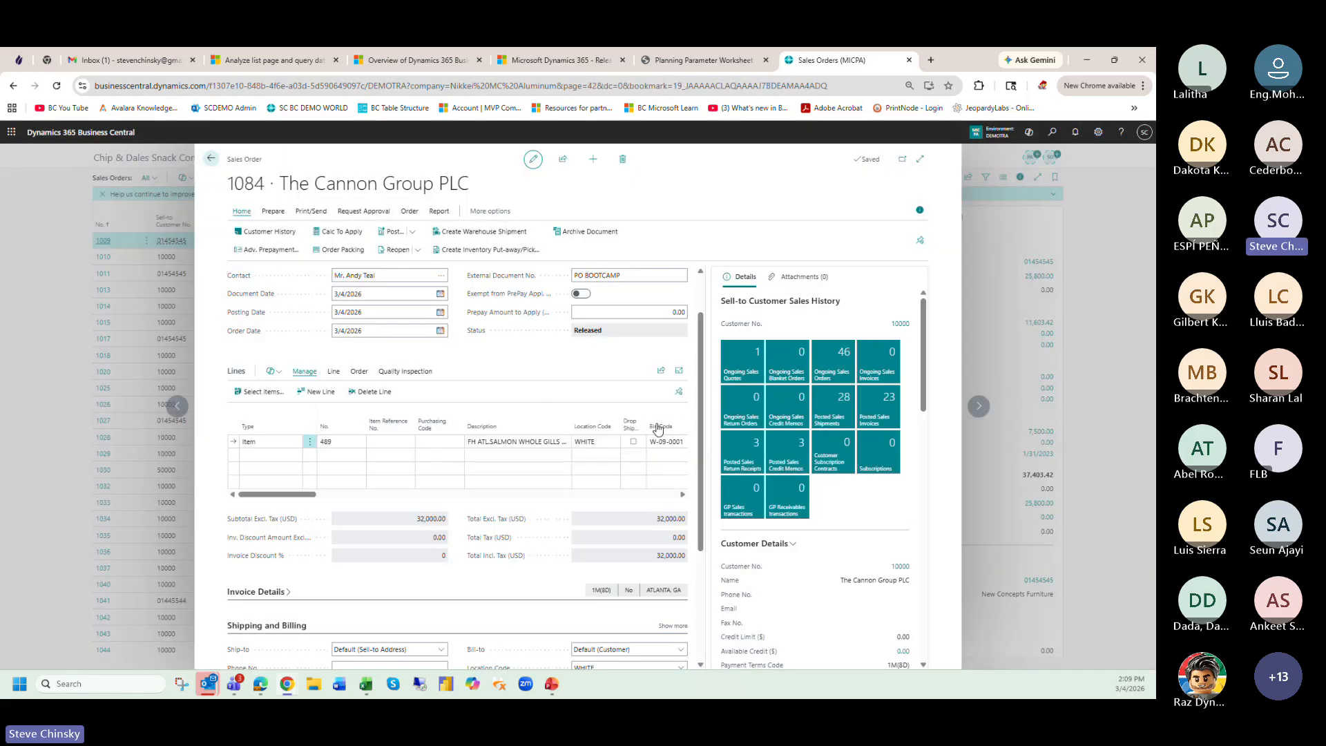
{"action": "left_click", "coordinate": [210, 161]}
{"action": "left_click", "coordinate": [208, 160]}
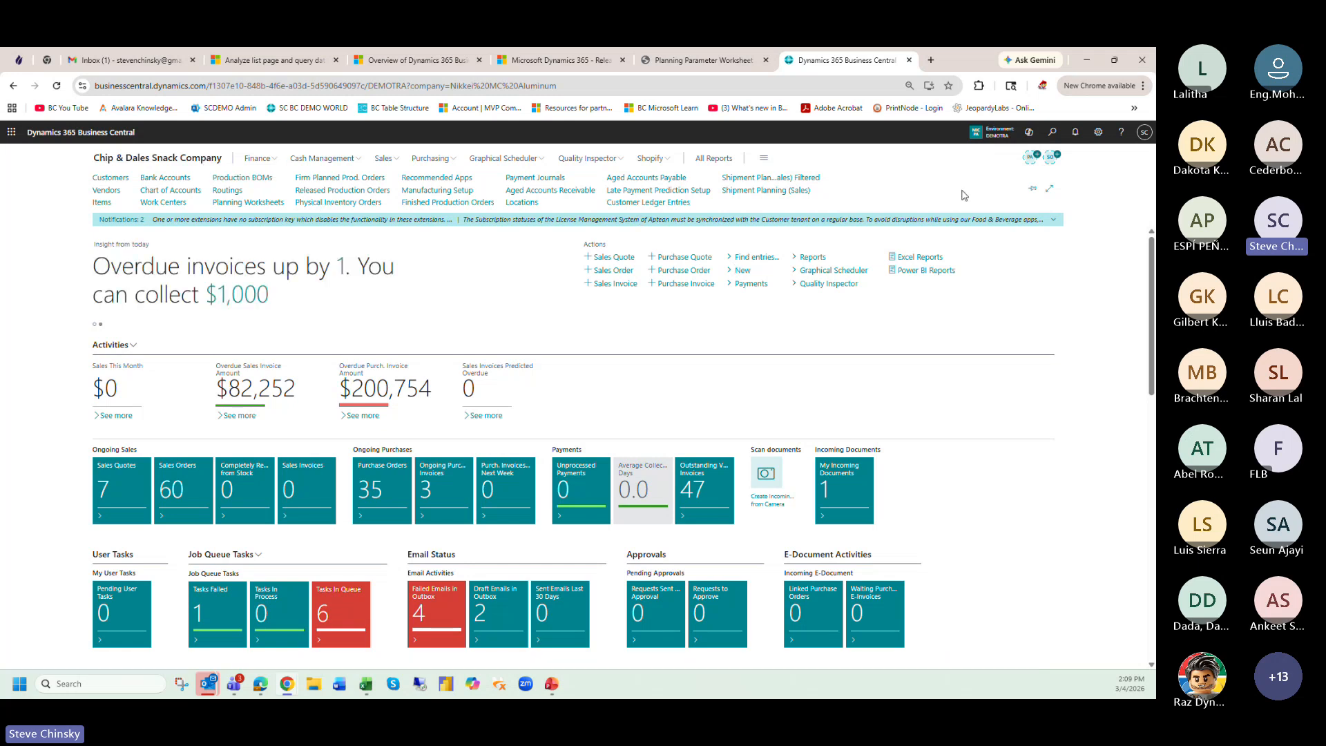
- Search for "ware move", check the related actions in the Warehouse Movements list, and return to the home page
{"action": "left_click", "coordinate": [1053, 132]}
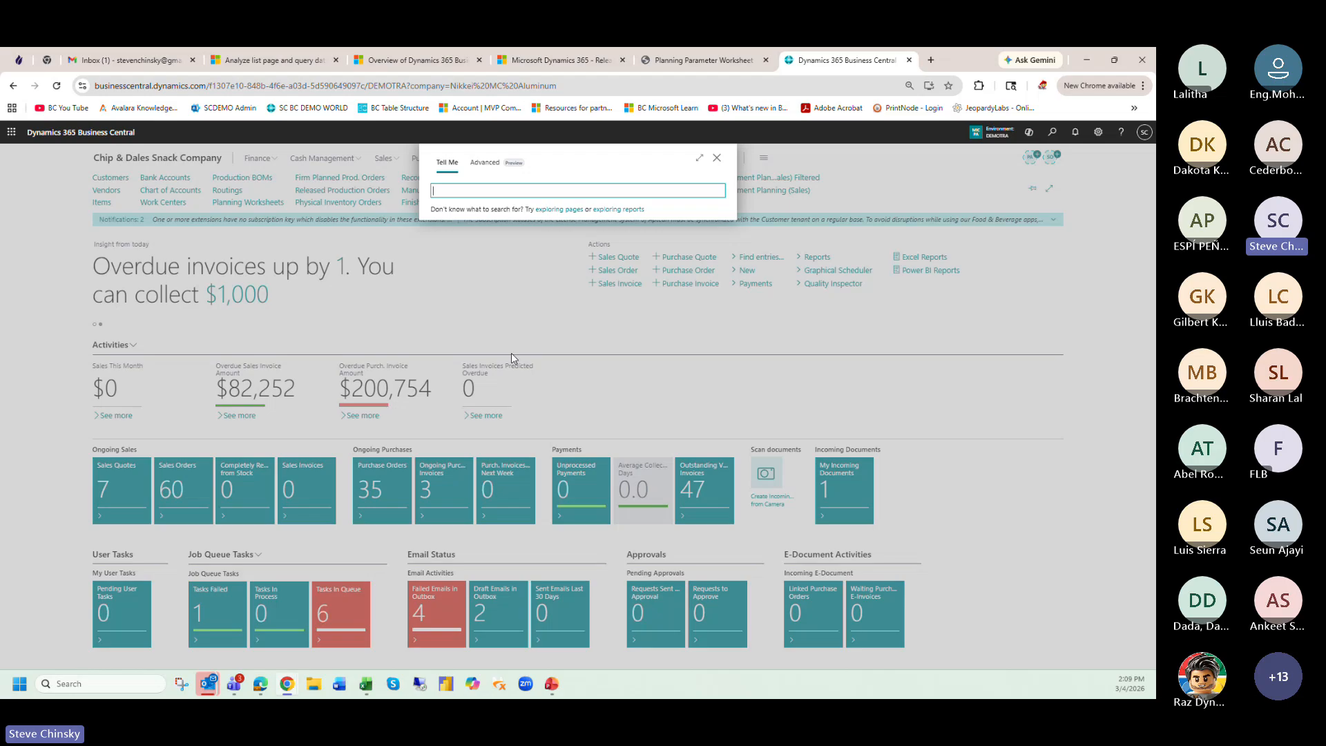
{"action": "type", "text": "ware move"}
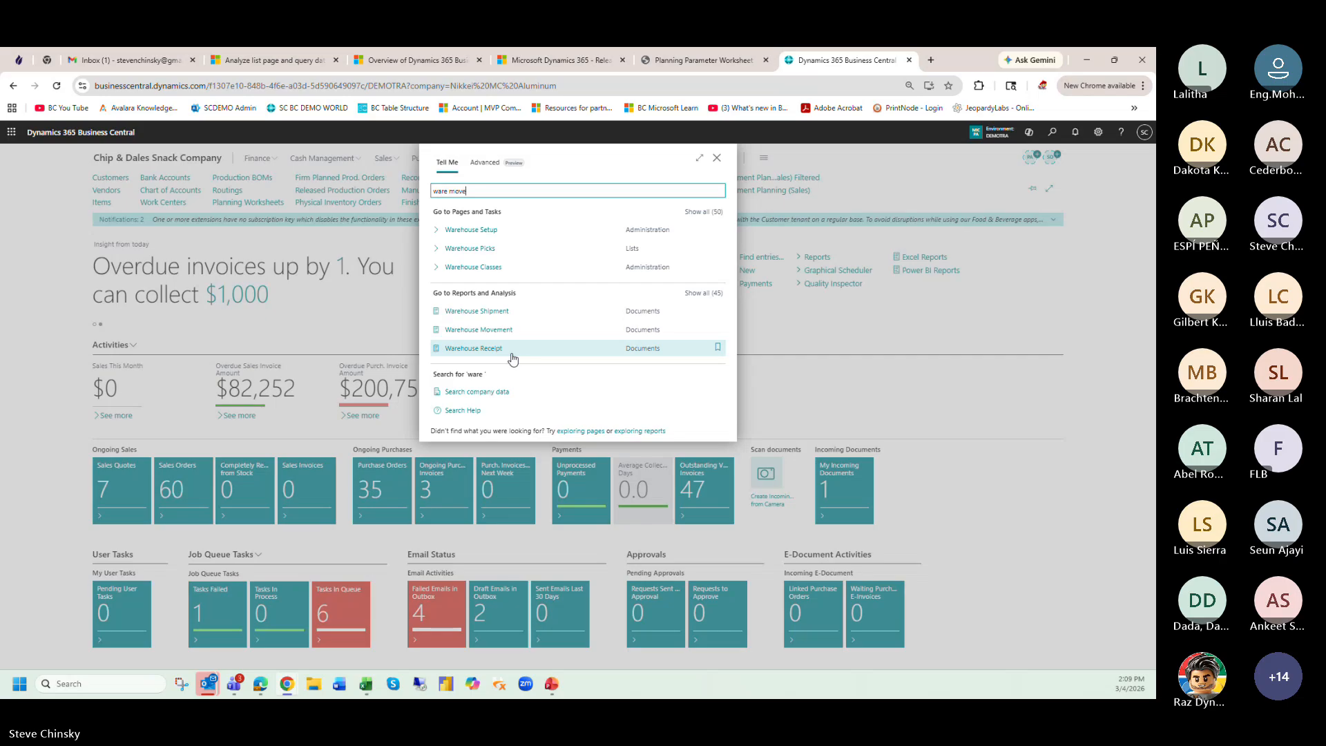
{"action": "left_click", "coordinate": [487, 230]}
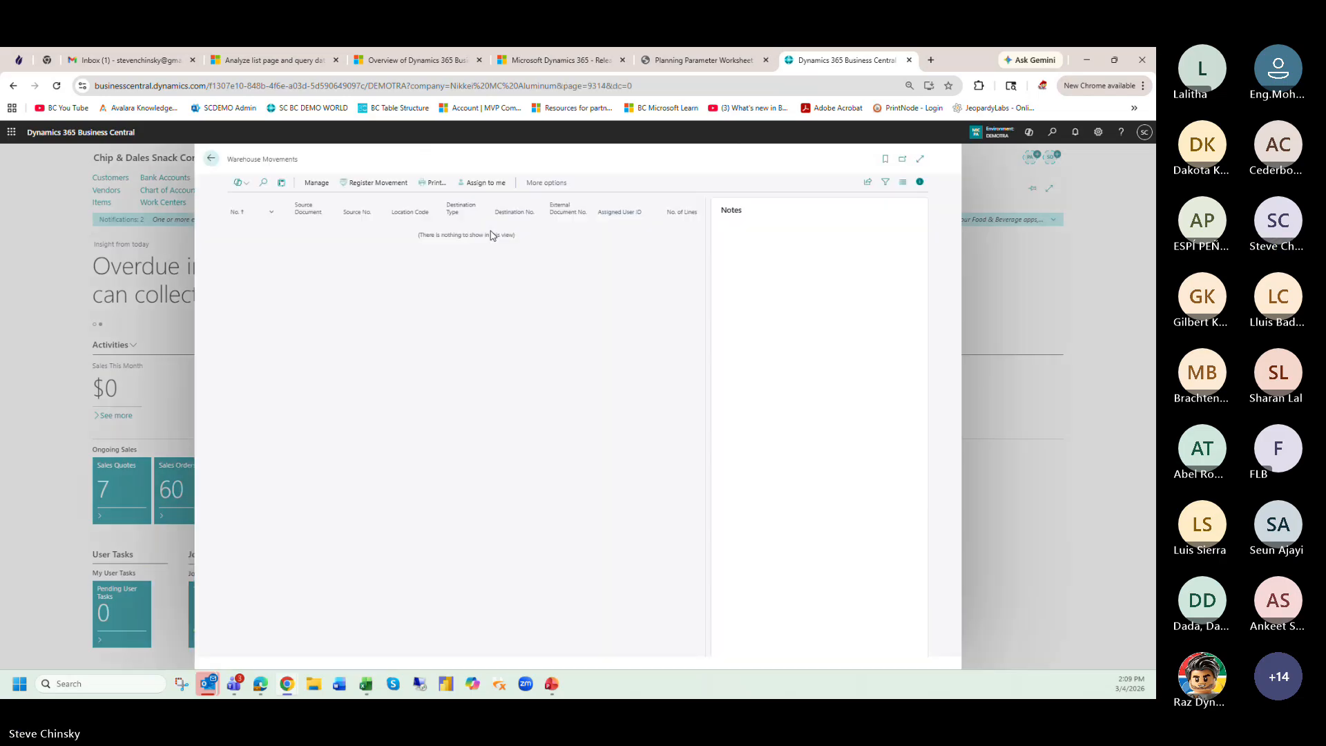
{"action": "left_click", "coordinate": [531, 185]}
{"action": "left_click", "coordinate": [539, 183]}
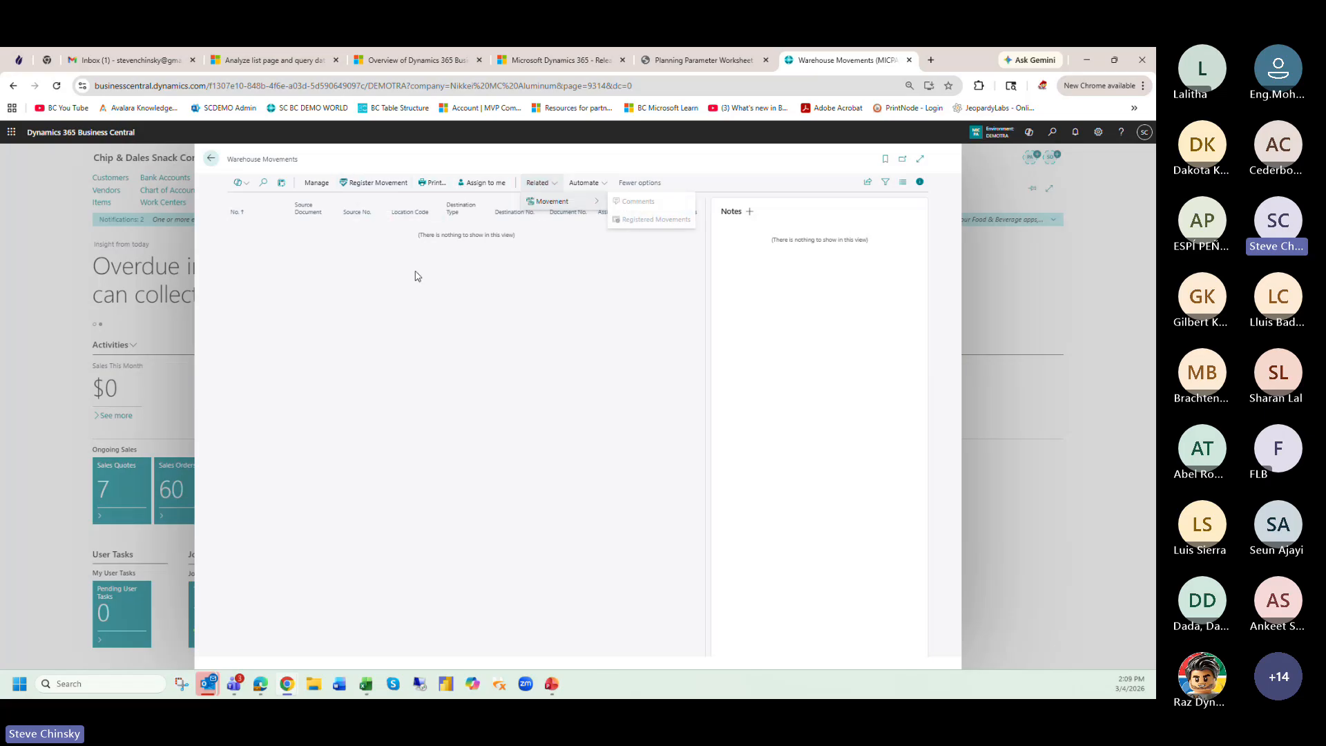
{"action": "left_click", "coordinate": [211, 160]}
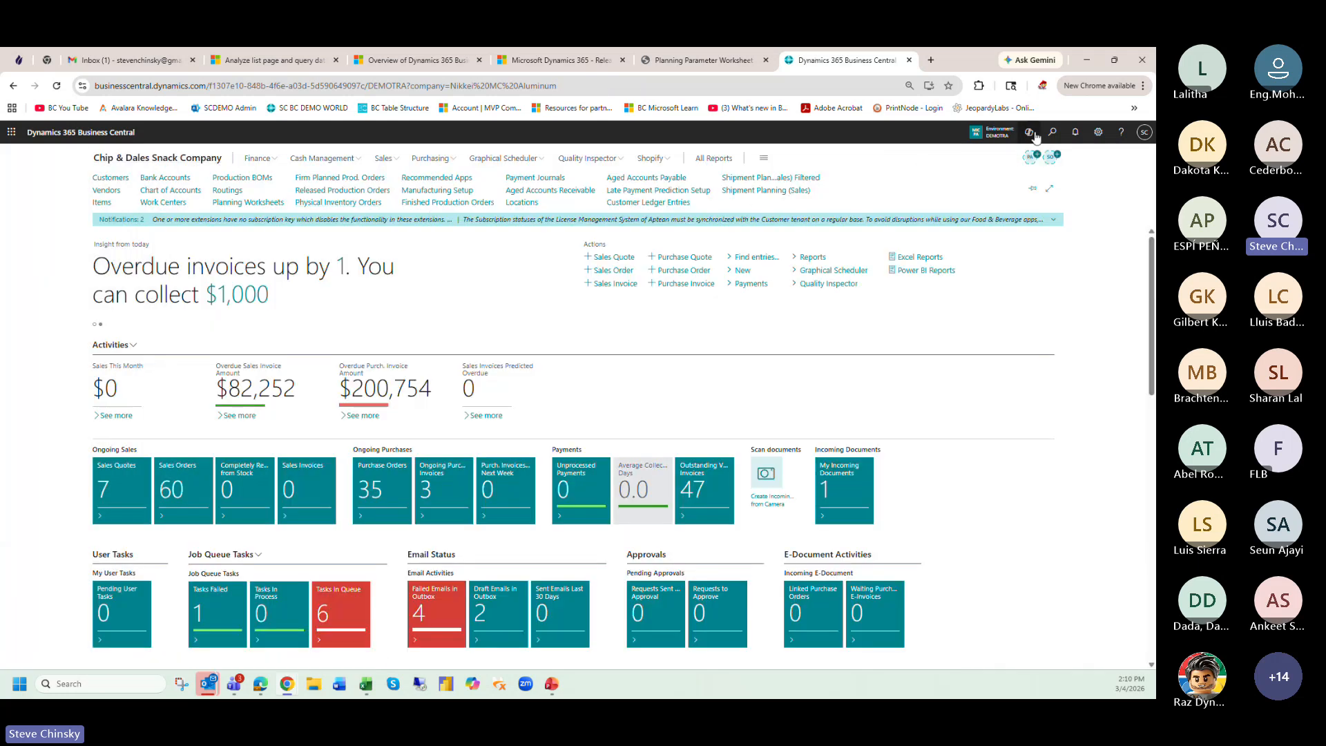
- Search for "inv move" and create a new document from the Inventory Movements list
{"action": "left_click", "coordinate": [1051, 133]}
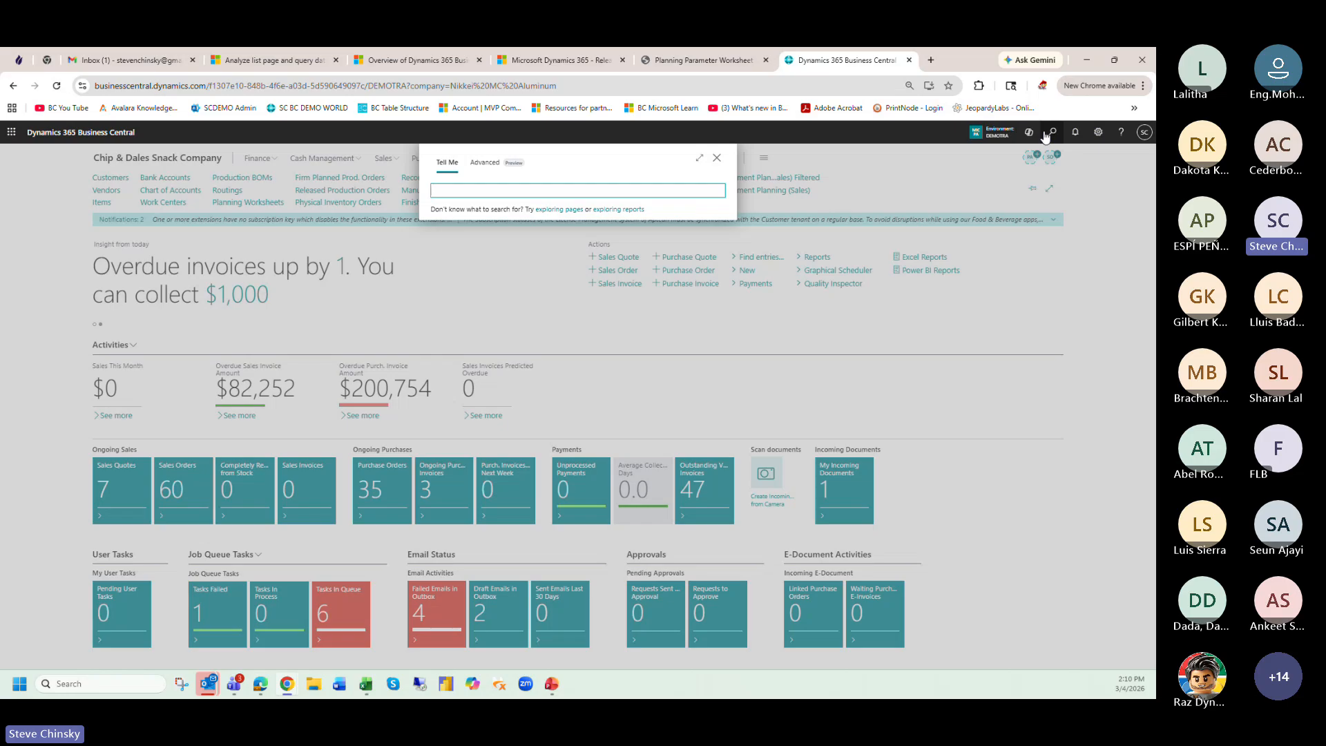
{"action": "type", "text": "inv move"}
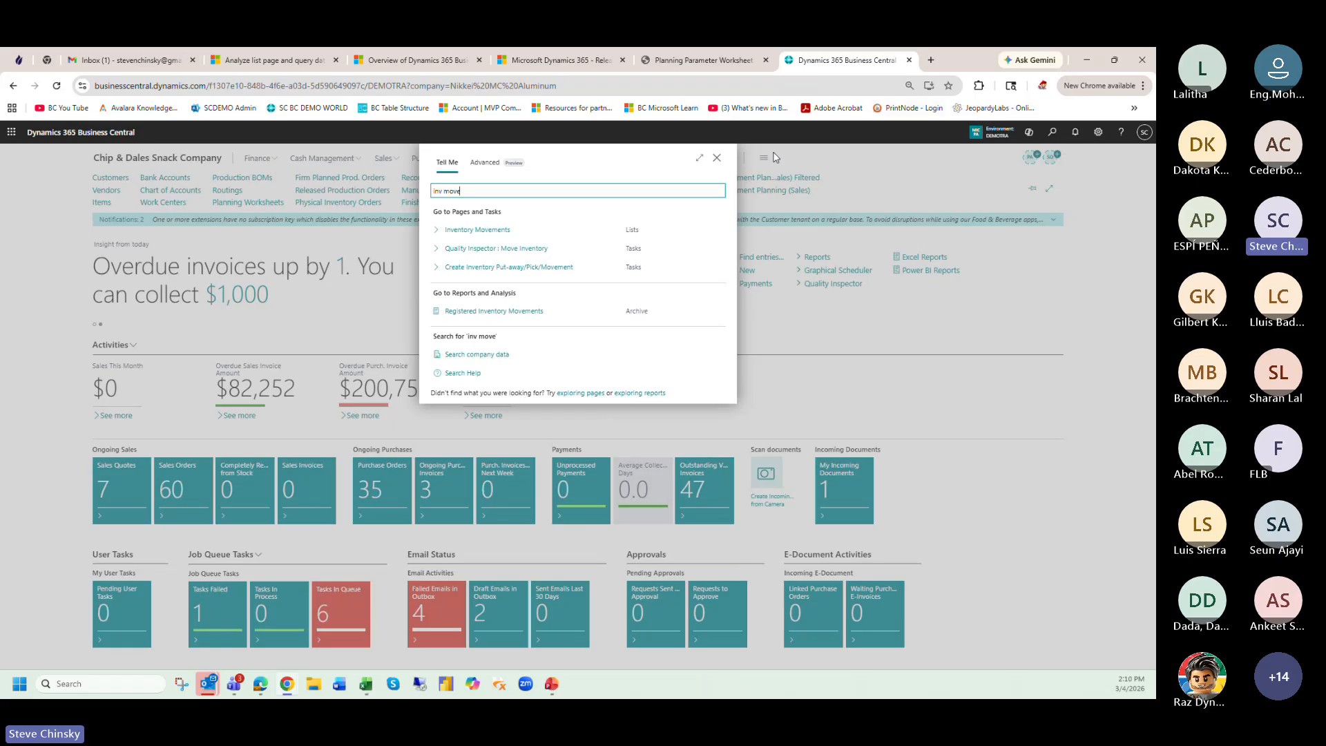
{"action": "left_click", "coordinate": [528, 230]}
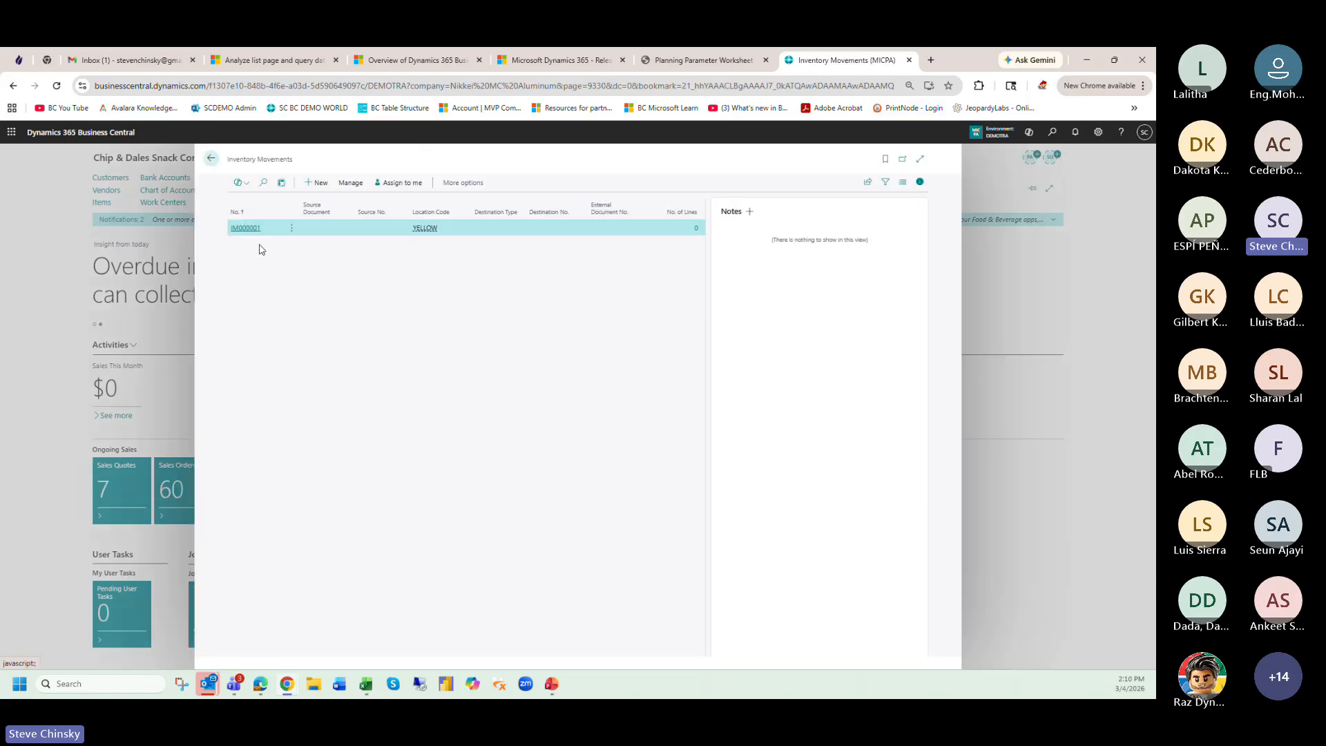
{"action": "left_click", "coordinate": [316, 183]}
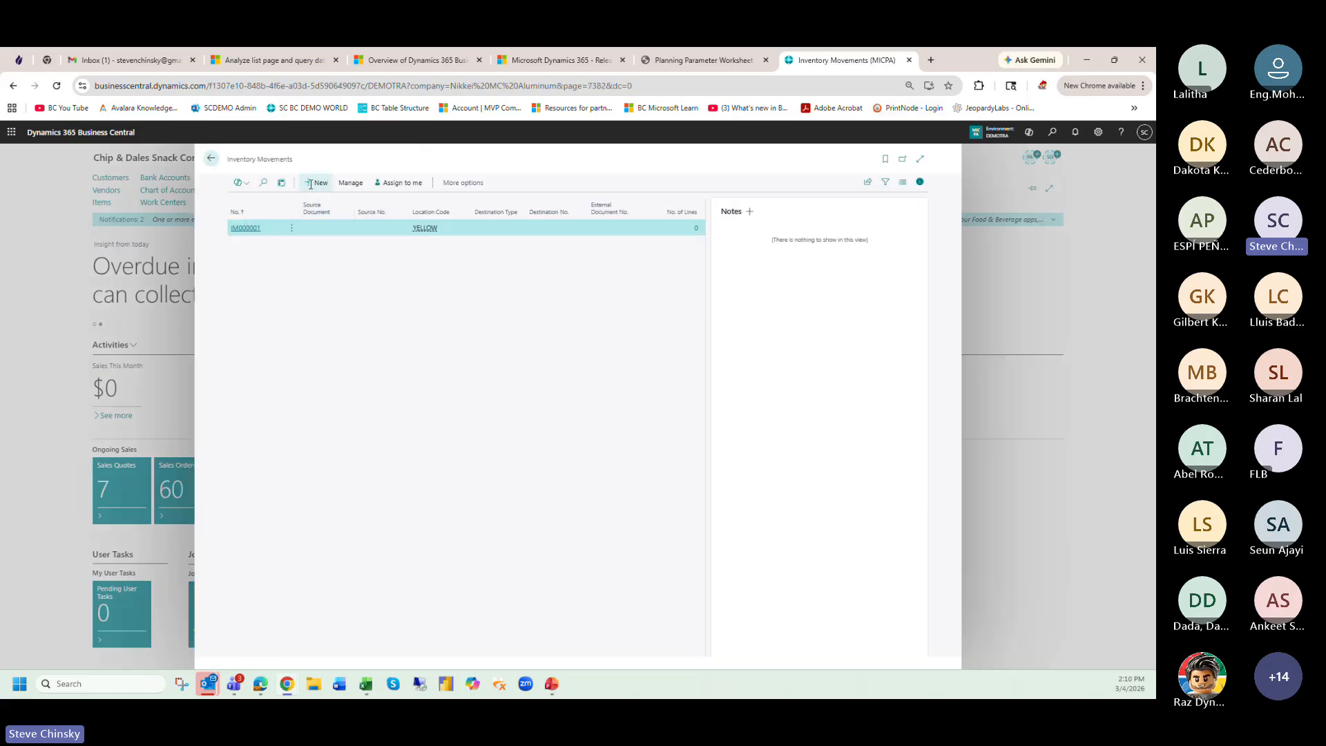
- Try to set the new inventory movement's location code to WHITE, then discard the unsaved changes and return to the home page
{"action": "left_click", "coordinate": [401, 298]}
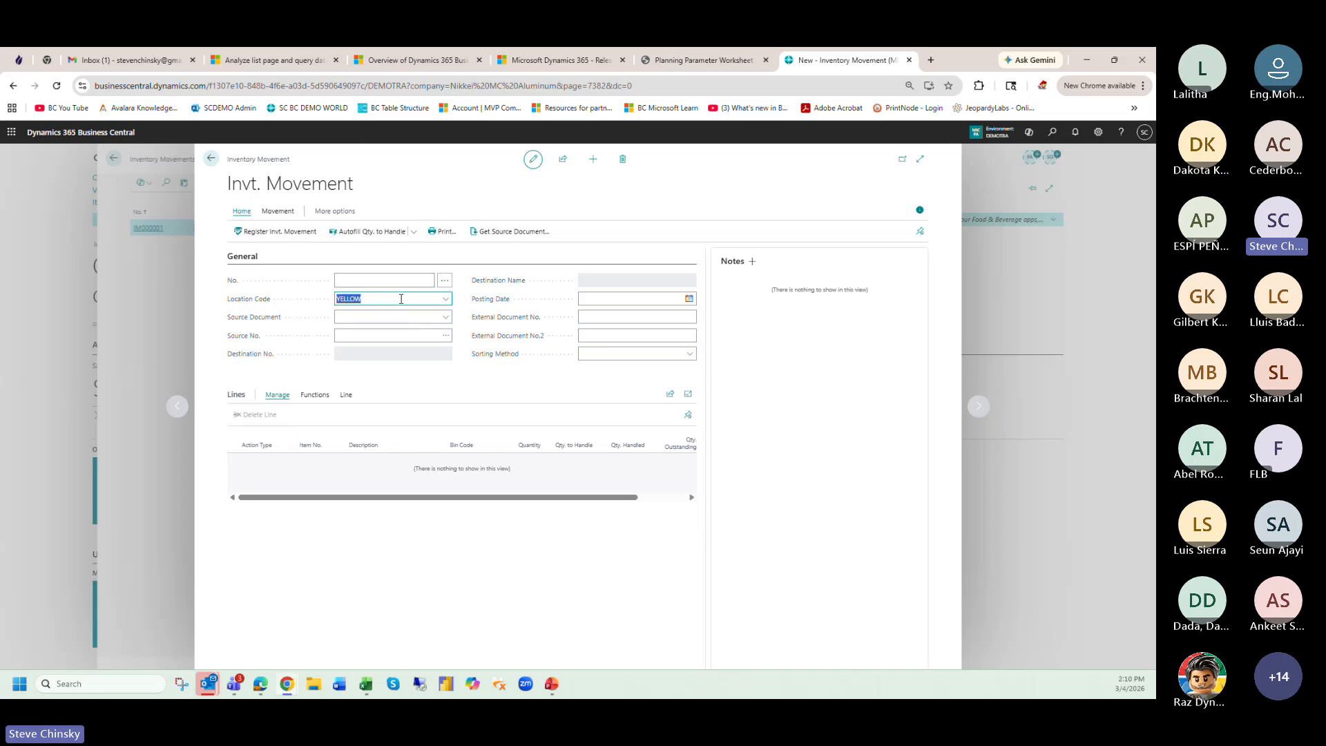
{"action": "left_click", "coordinate": [445, 300]}
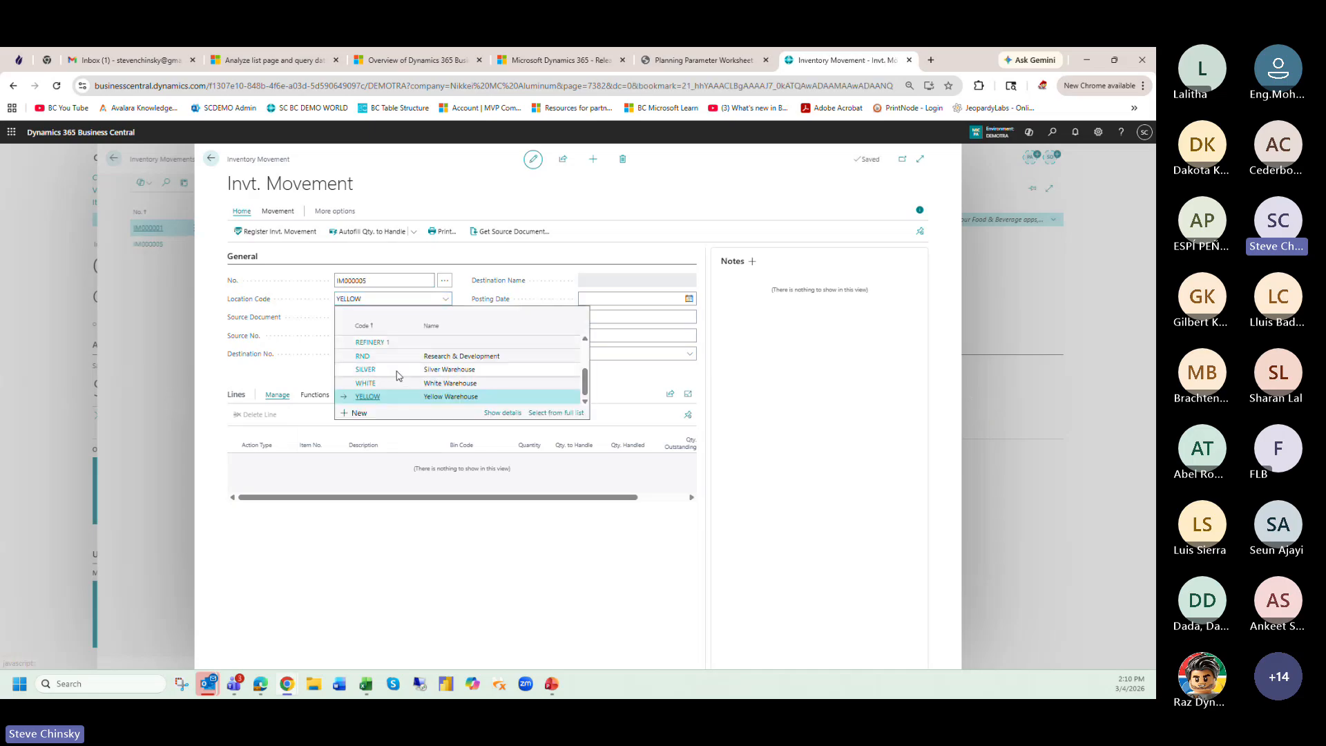
{"action": "left_click", "coordinate": [396, 386]}
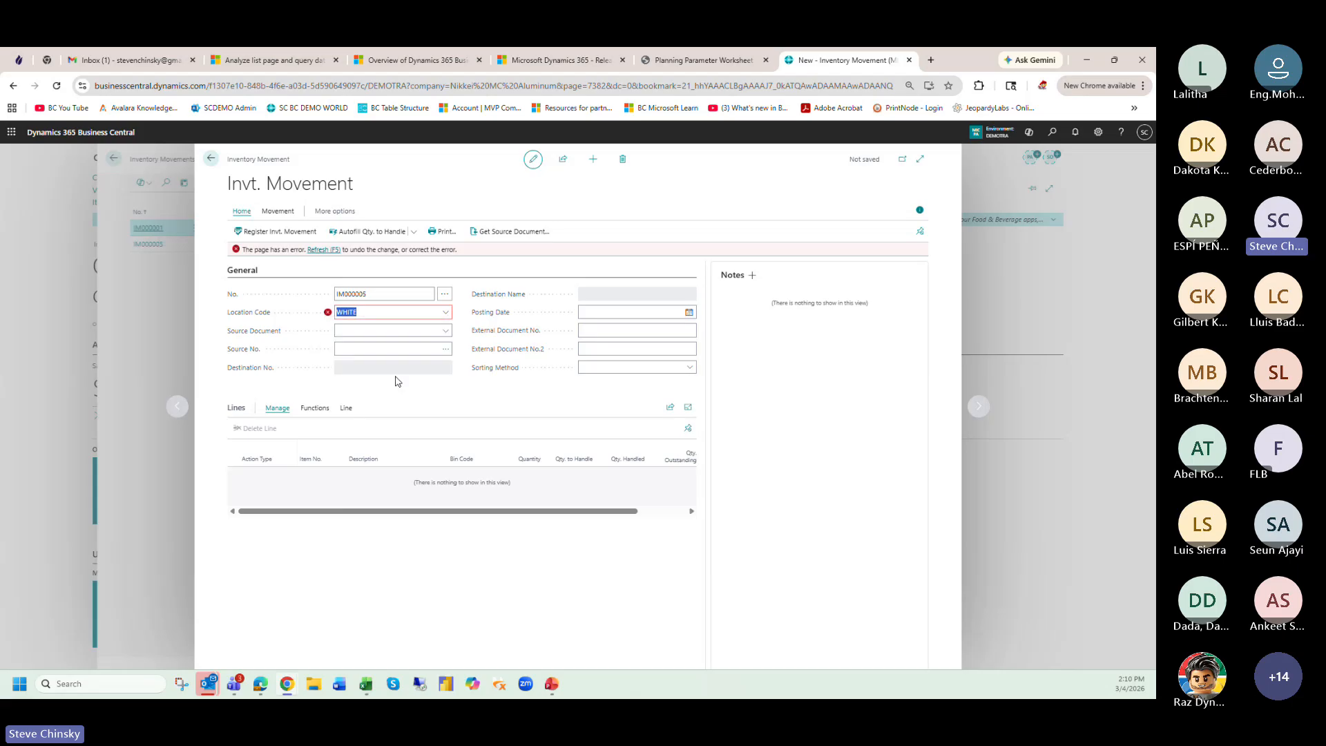
{"action": "mouse_move", "coordinate": [329, 318]}
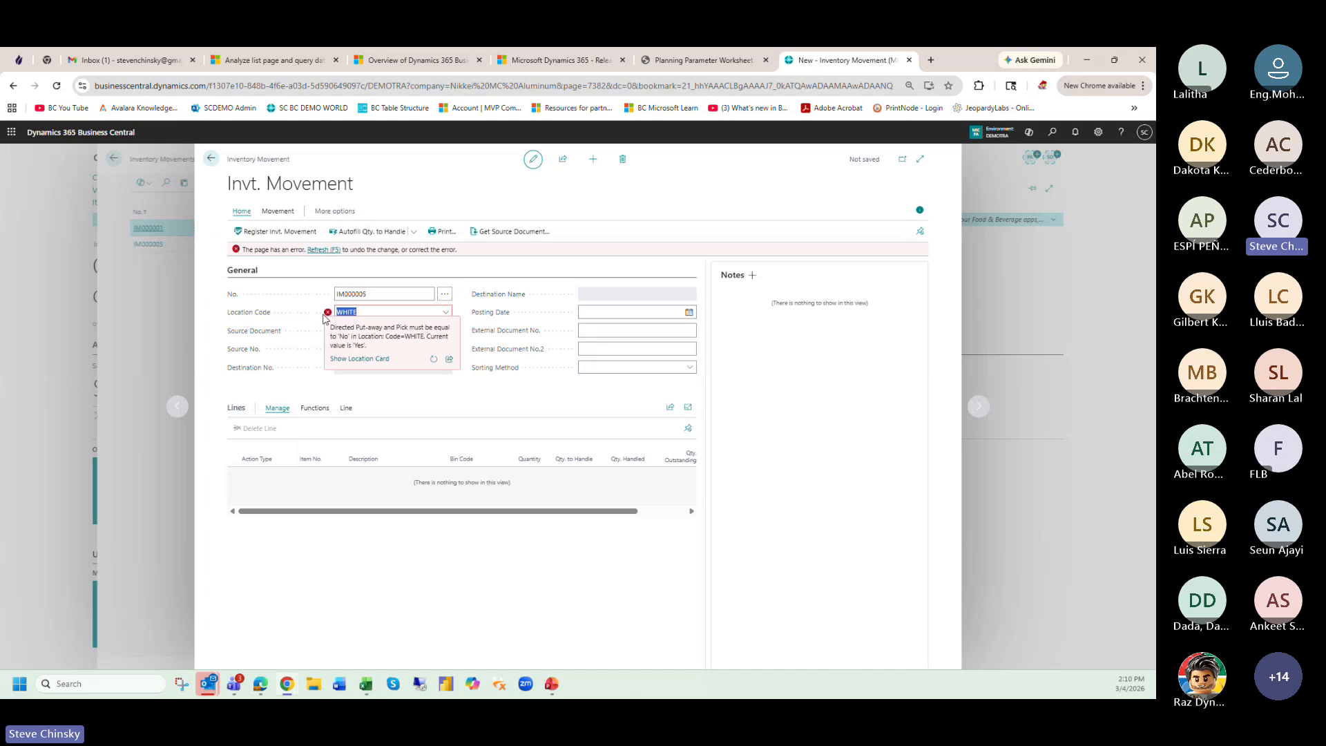
{"action": "left_click", "coordinate": [215, 161]}
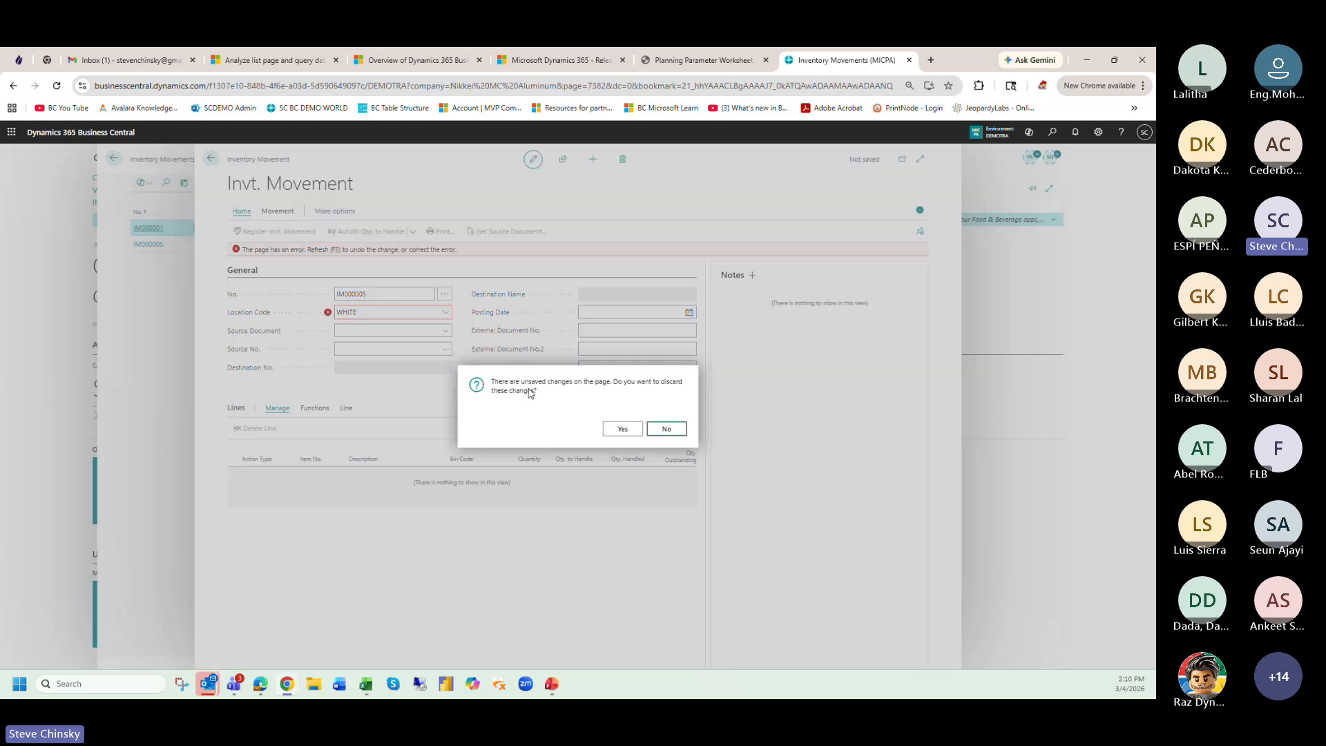
{"action": "left_click", "coordinate": [617, 427]}
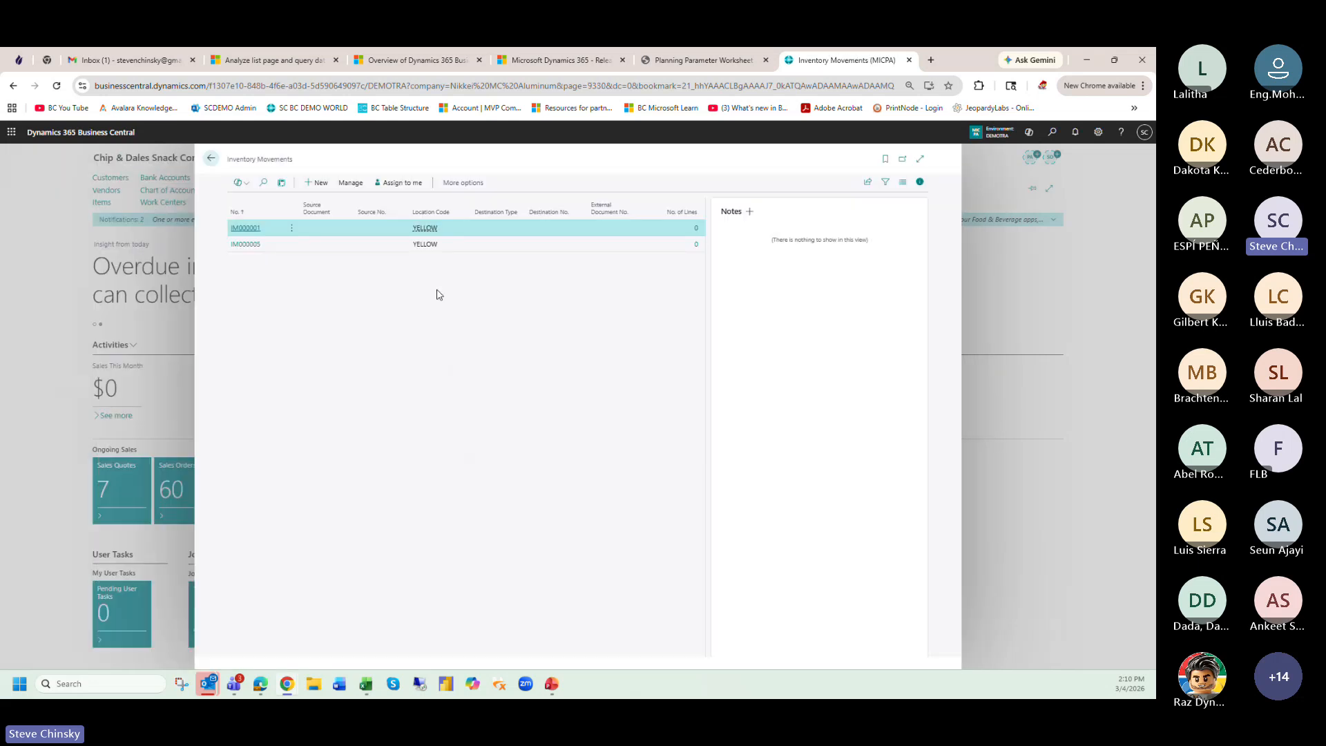
{"action": "left_click", "coordinate": [211, 158]}
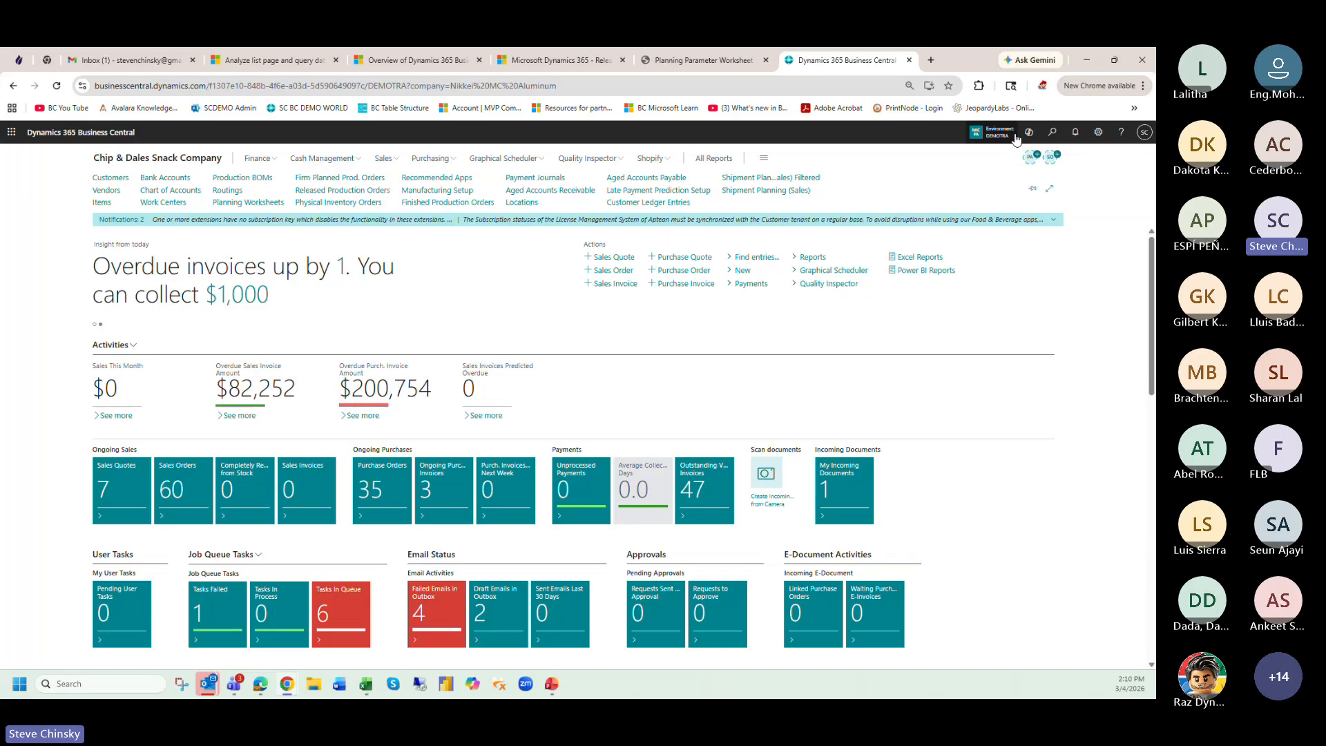
- Search for "ware mov" and complete the Warehouse Movement Rule Wizard for location WHITE, zone QC and bin W-10-000*, with automatic test creation at Never
{"action": "left_click", "coordinate": [1053, 132]}
{"action": "type", "text": "ware "}
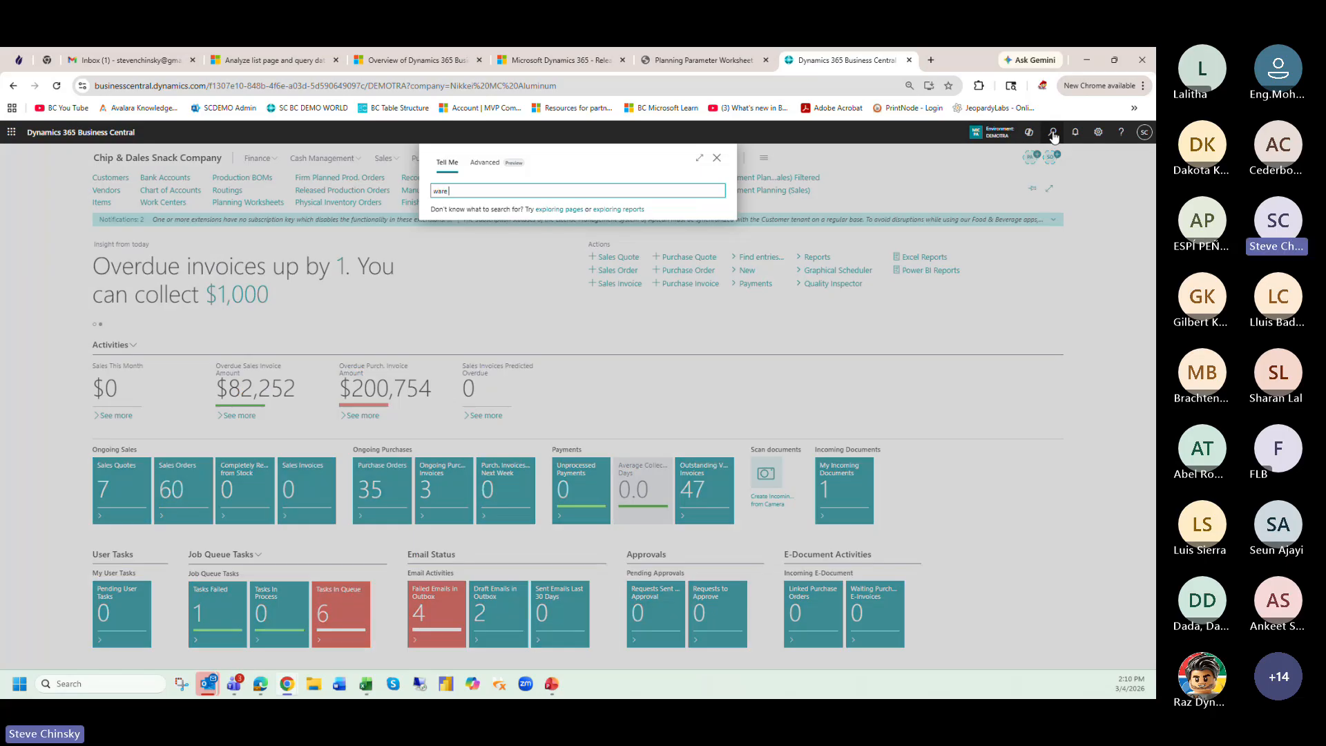
{"action": "type", "text": "mov"}
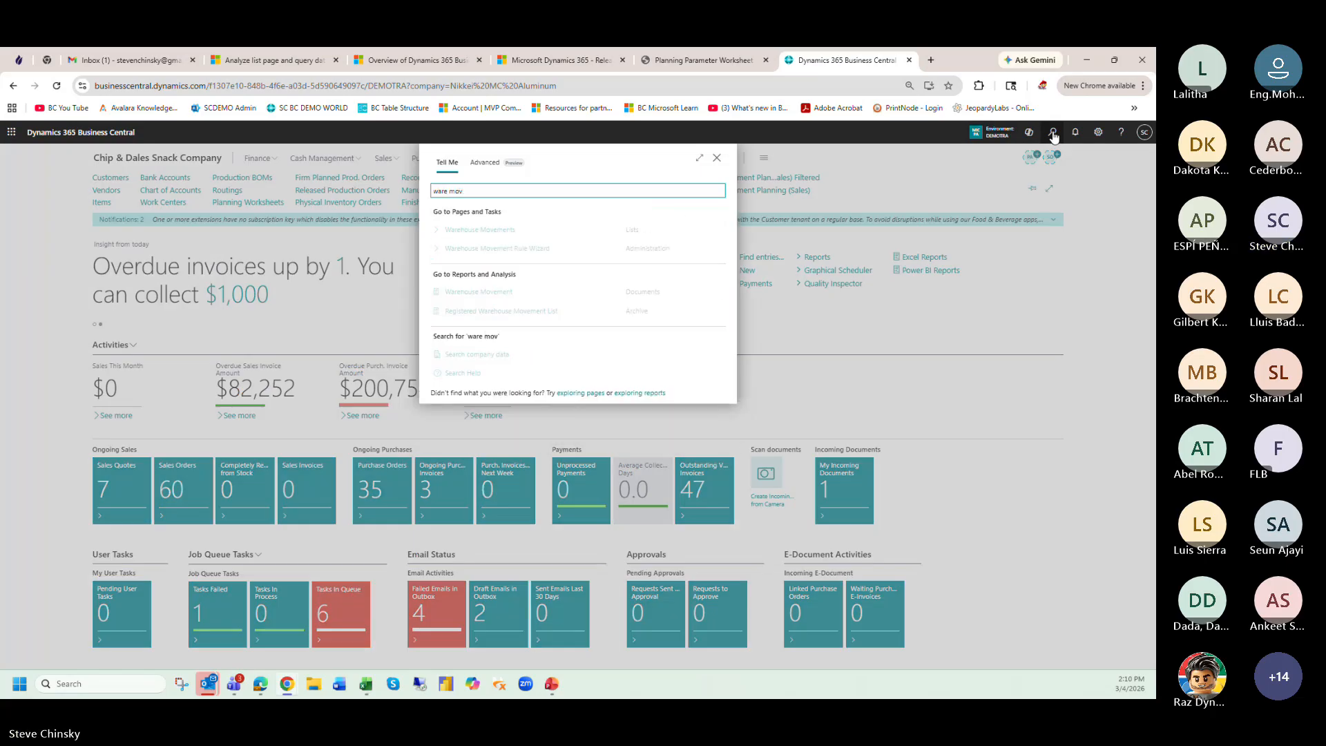
{"action": "left_click", "coordinate": [549, 250]}
{"action": "left_click", "coordinate": [642, 518]}
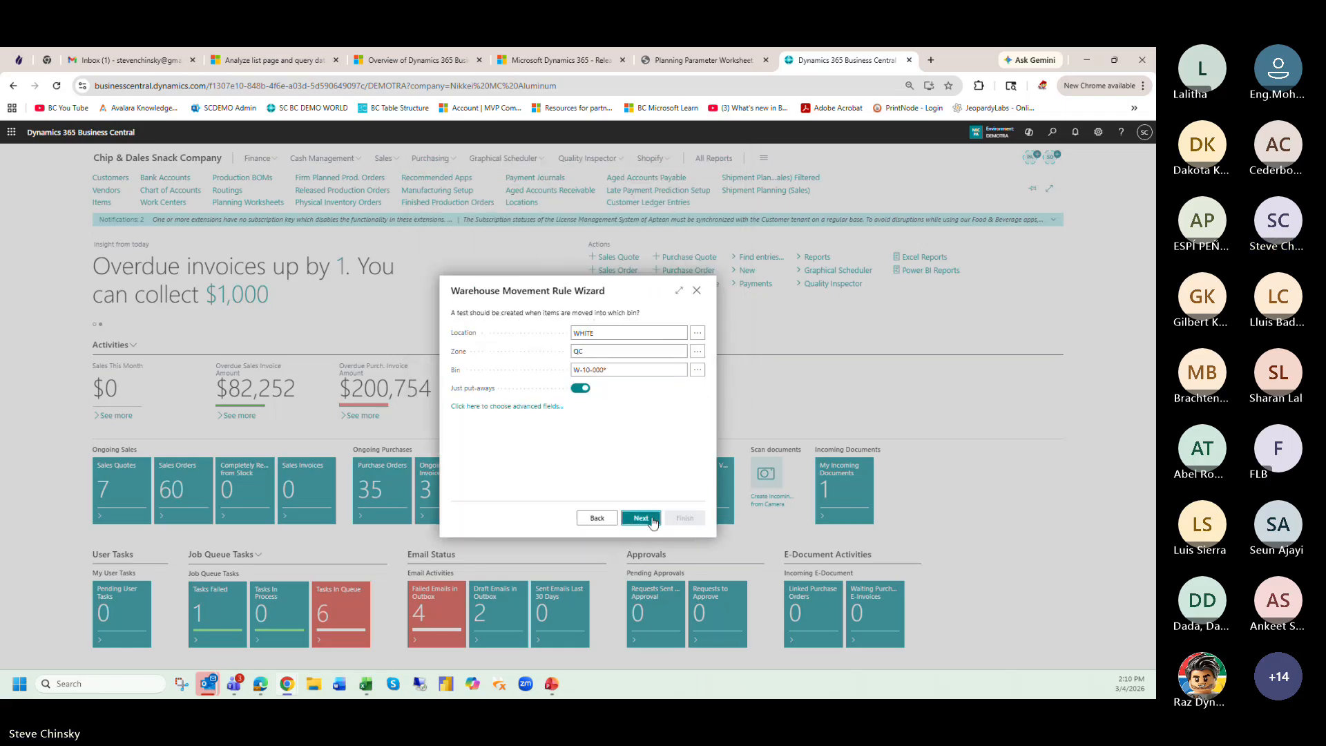
{"action": "left_click", "coordinate": [652, 519]}
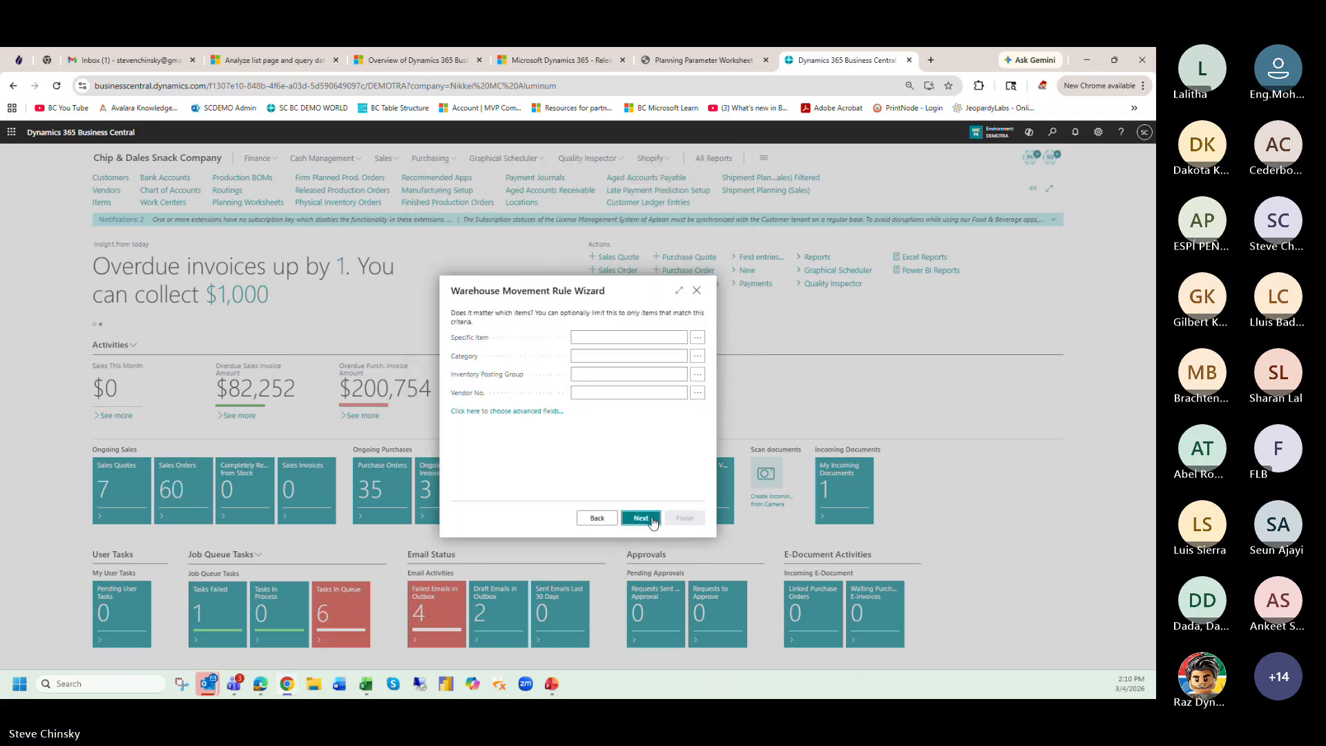
{"action": "left_click", "coordinate": [652, 520]}
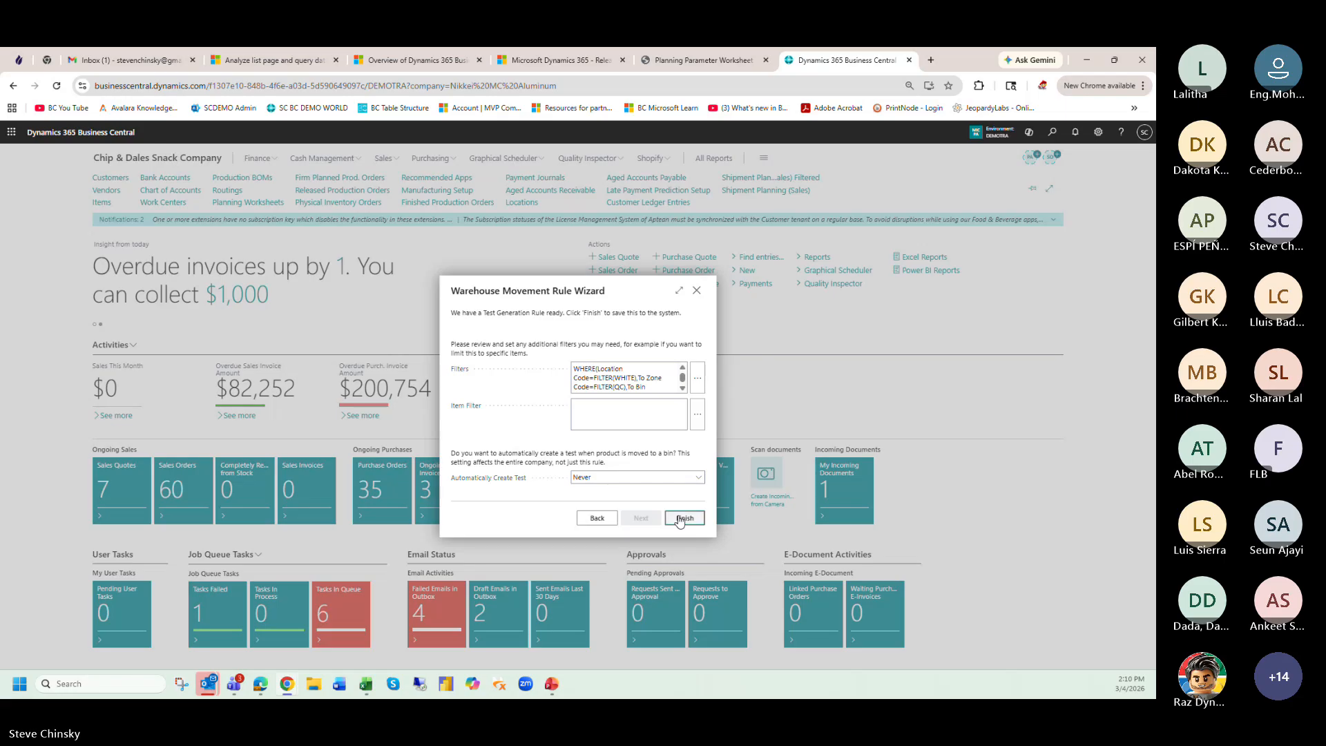
{"action": "left_click", "coordinate": [685, 518]}
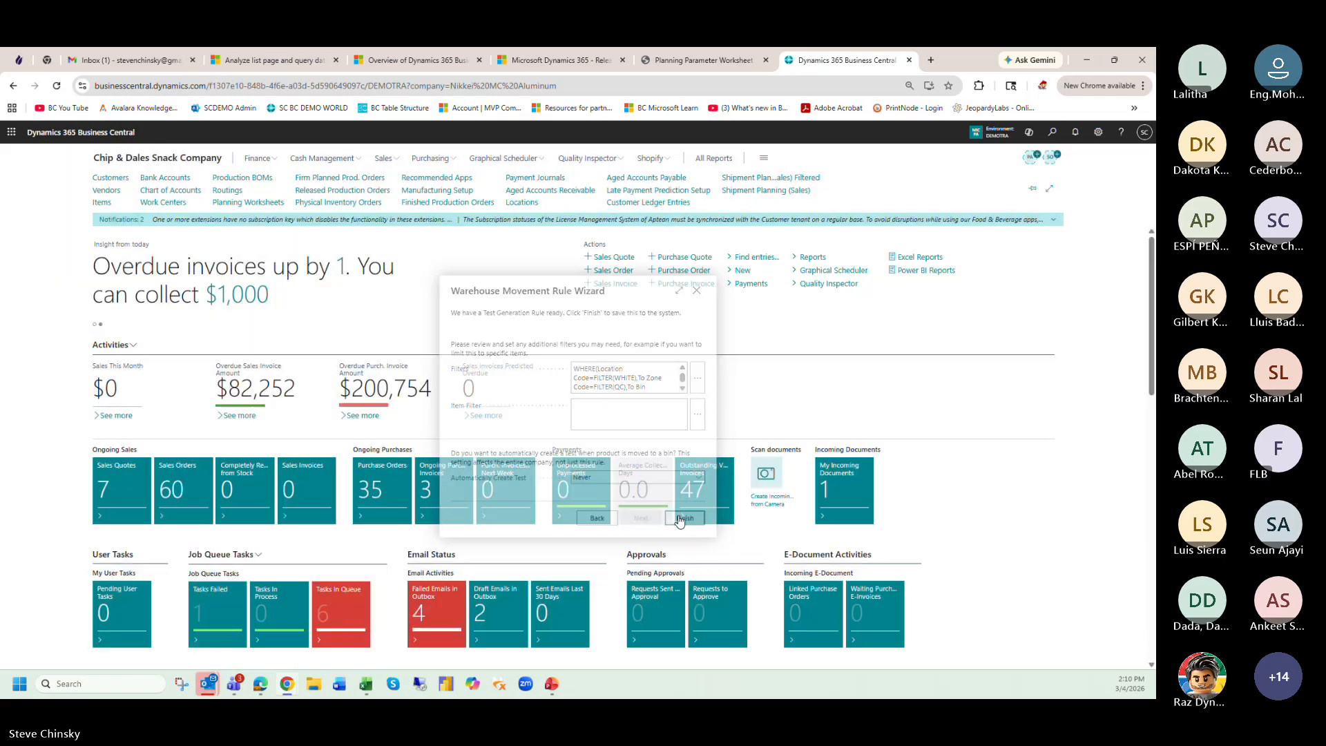
- Search for "moveme", check the manage and related actions in the Warehouse Movements list, and return to the home page
{"action": "left_click", "coordinate": [1052, 132]}
{"action": "type", "text": "moveme"}
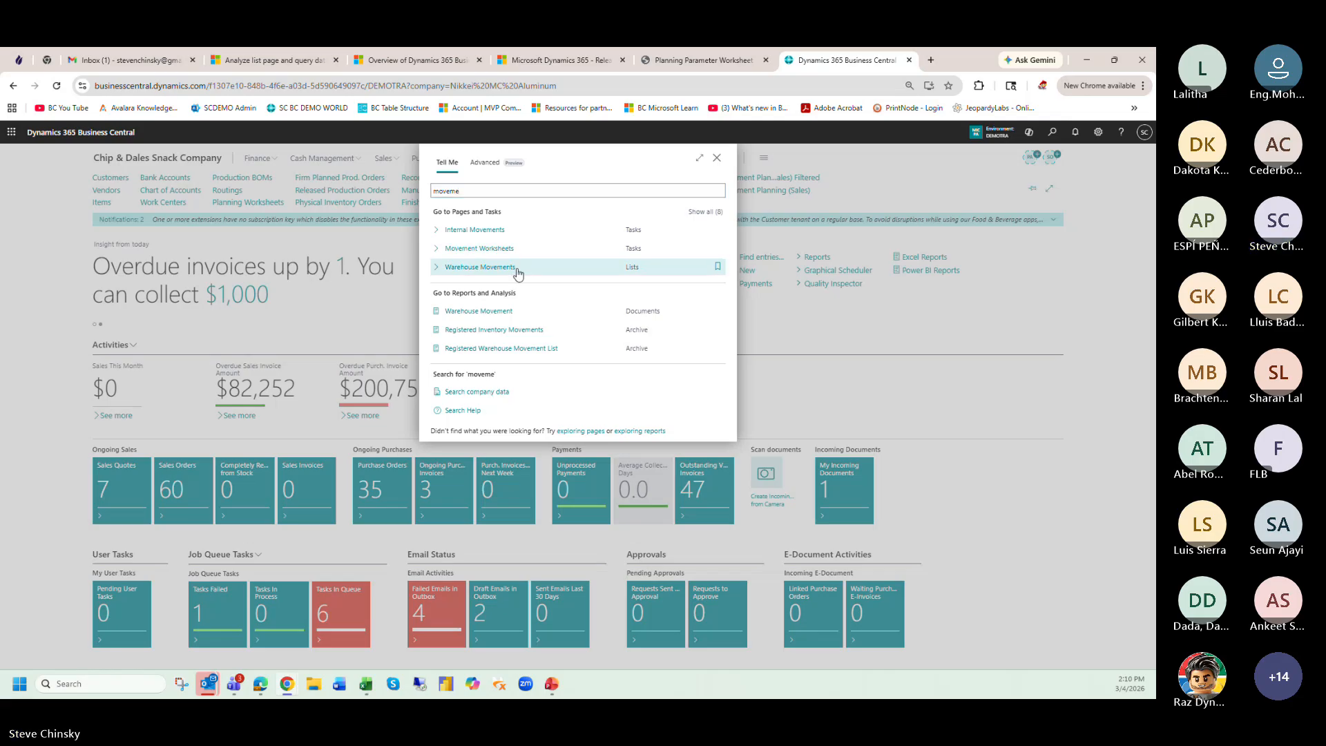
{"action": "left_click", "coordinate": [511, 267]}
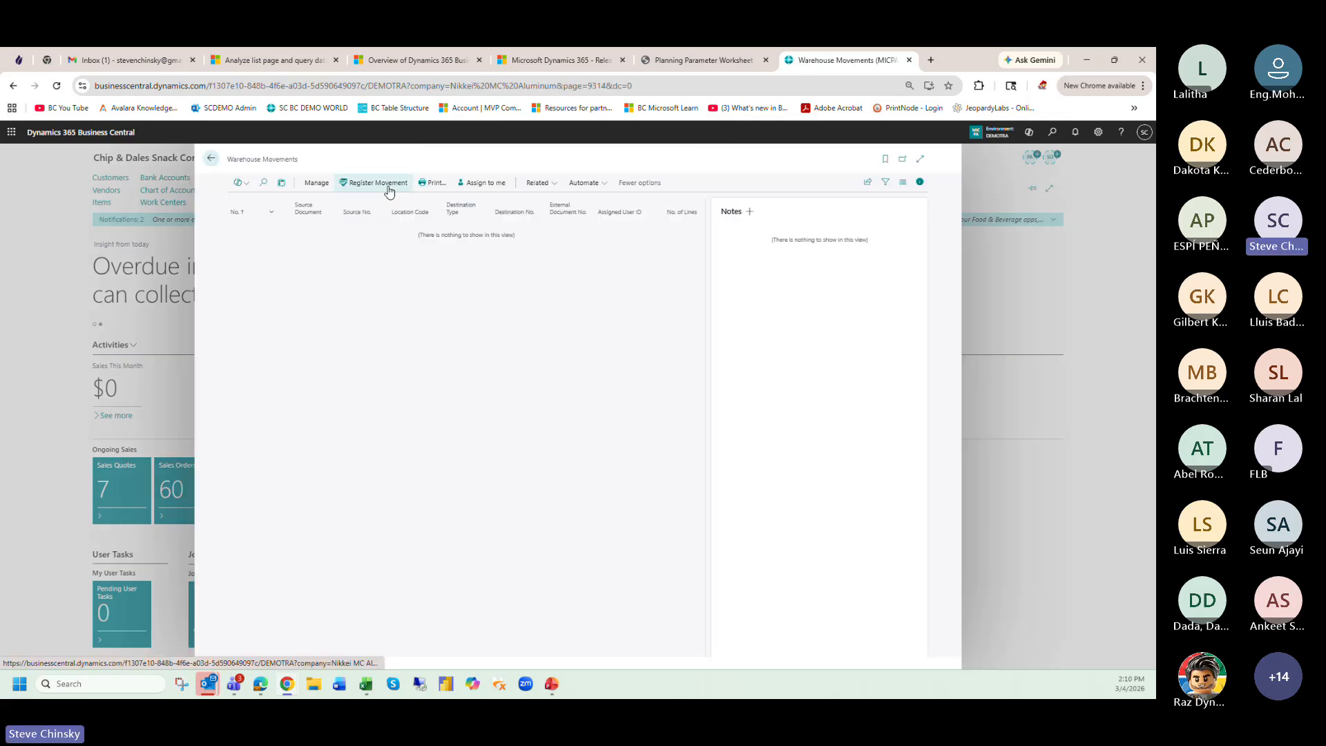
{"action": "left_click", "coordinate": [325, 184]}
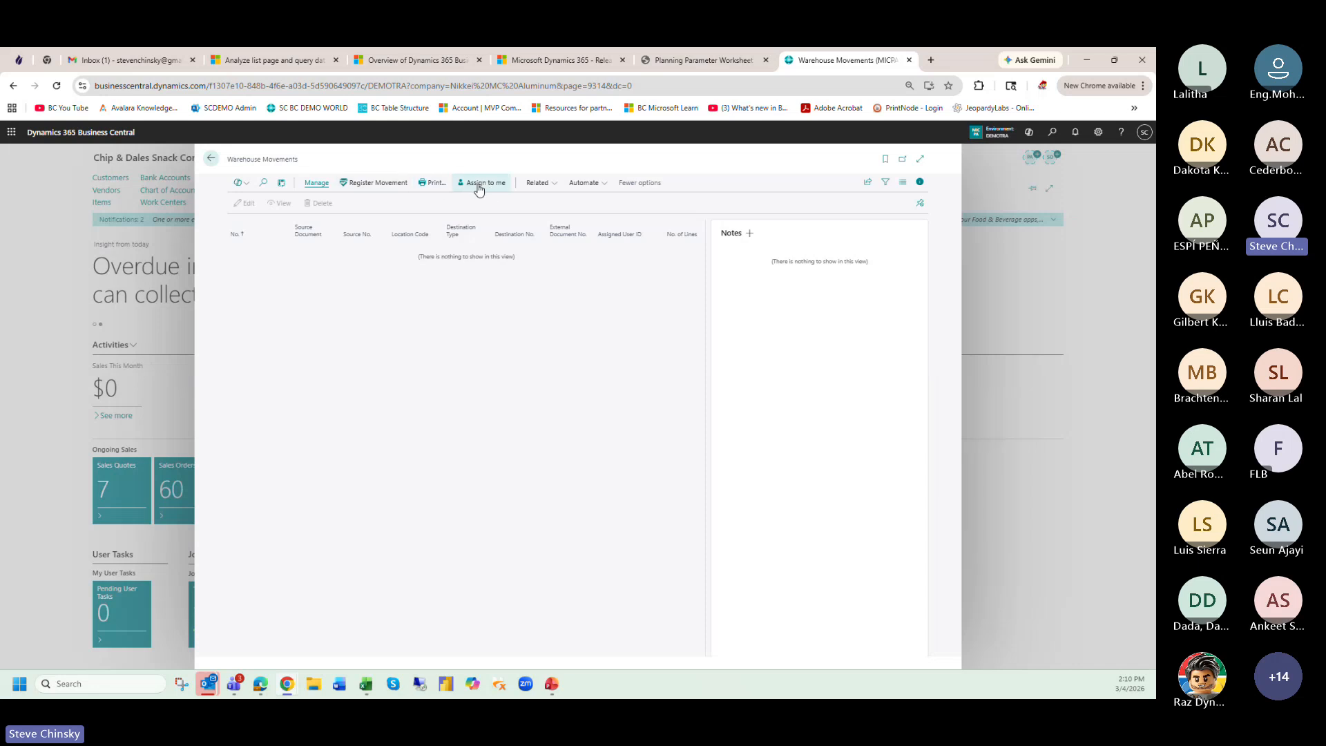
{"action": "left_click", "coordinate": [534, 185]}
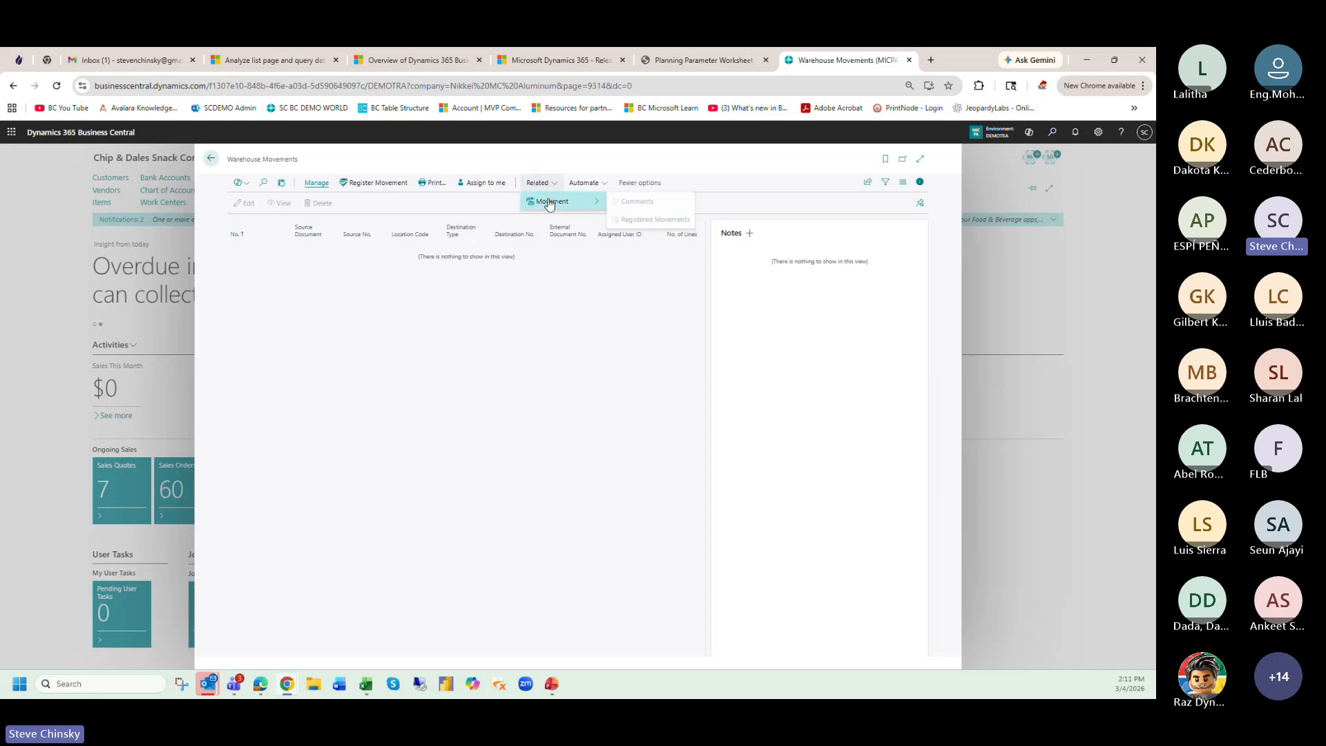
{"action": "left_click", "coordinate": [470, 210]}
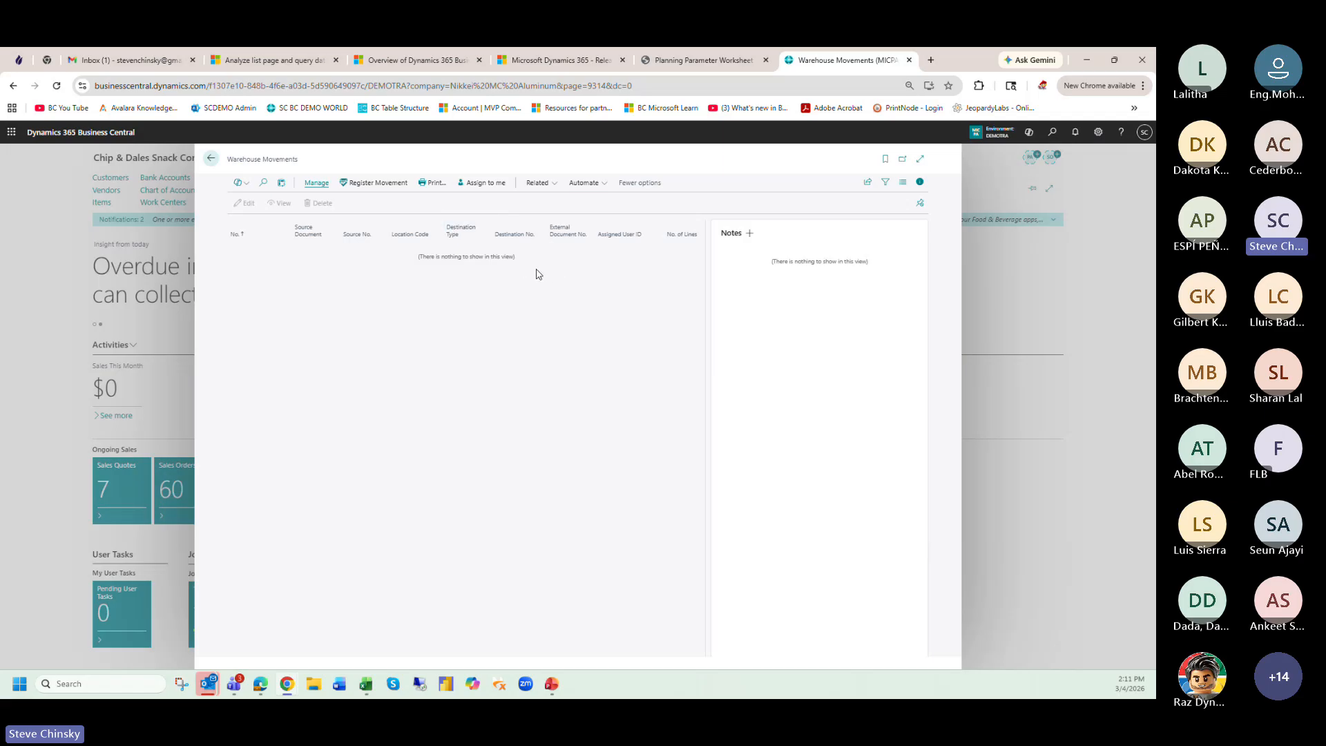
{"action": "left_click", "coordinate": [212, 159]}
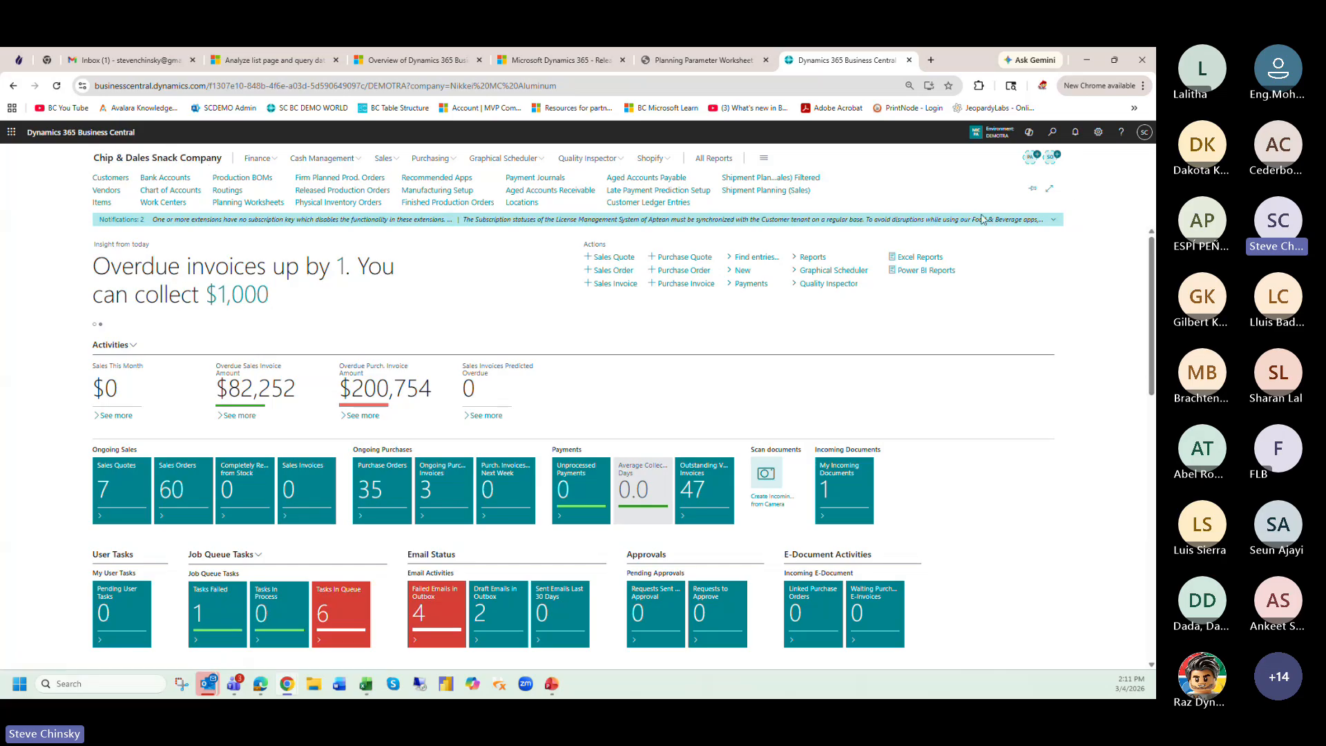
- Search for "movem" and create a new document at location SILVER from the Internal Movements list
{"action": "left_click", "coordinate": [1053, 135]}
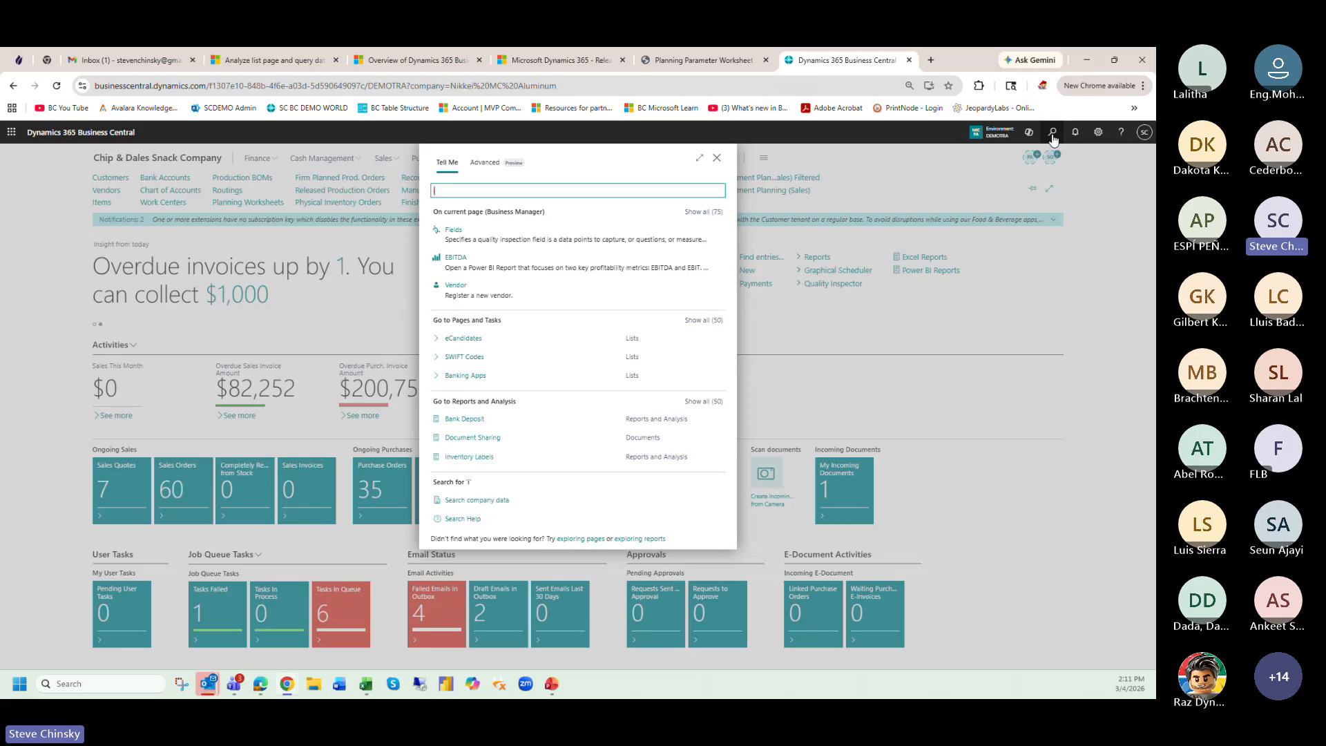
{"action": "type", "text": "movem"}
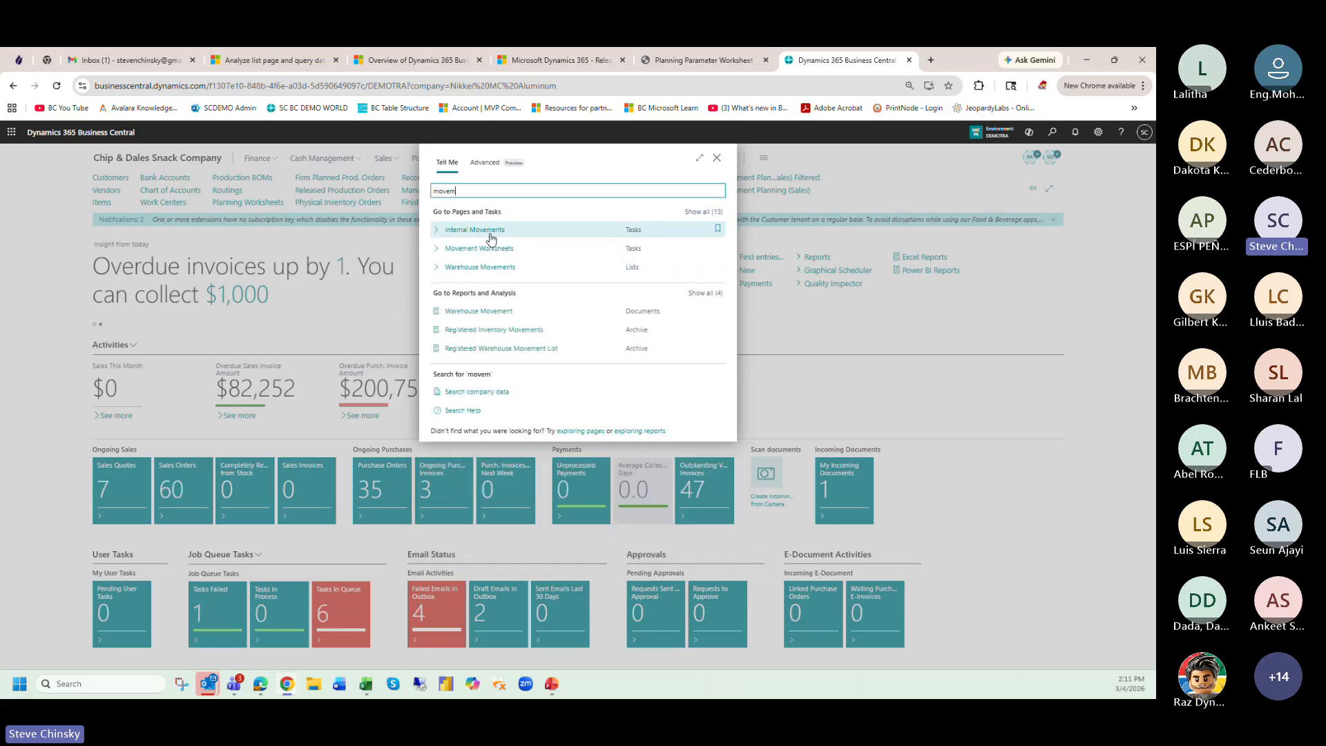
{"action": "left_click", "coordinate": [488, 230]}
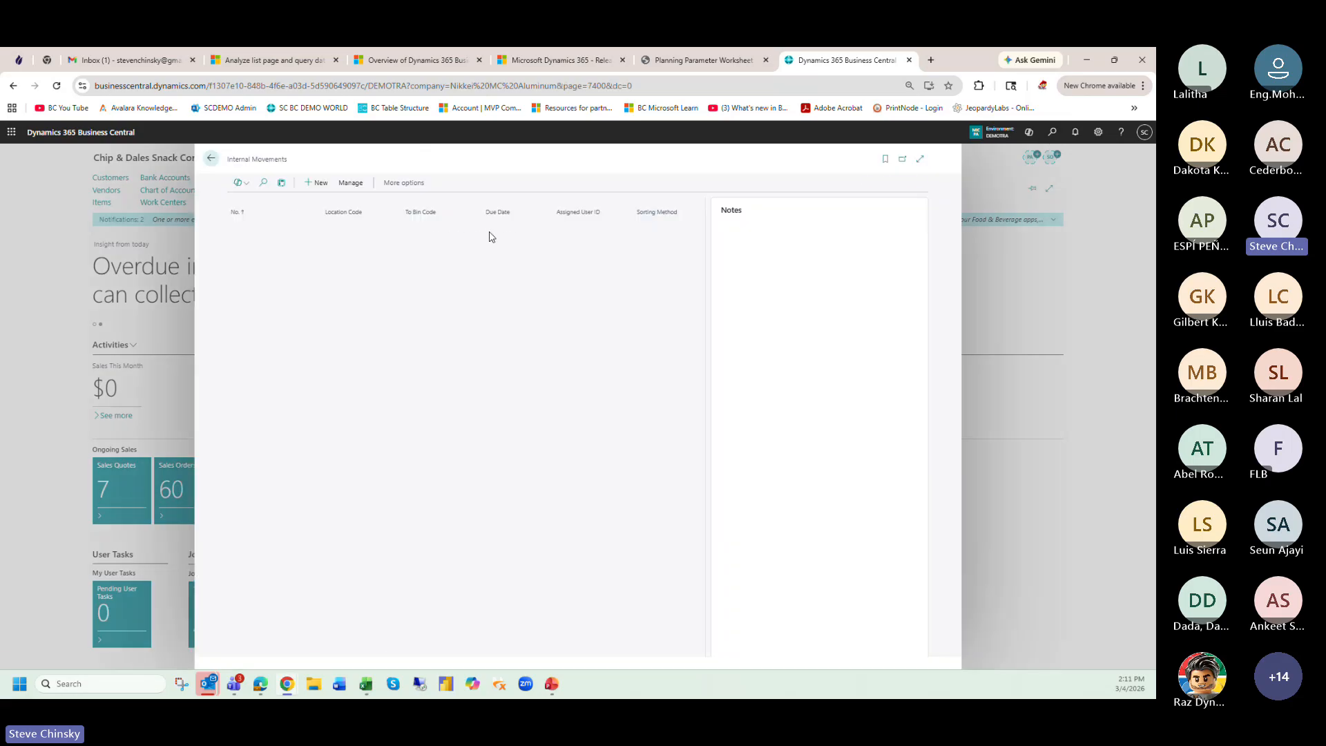
{"action": "left_click", "coordinate": [319, 183]}
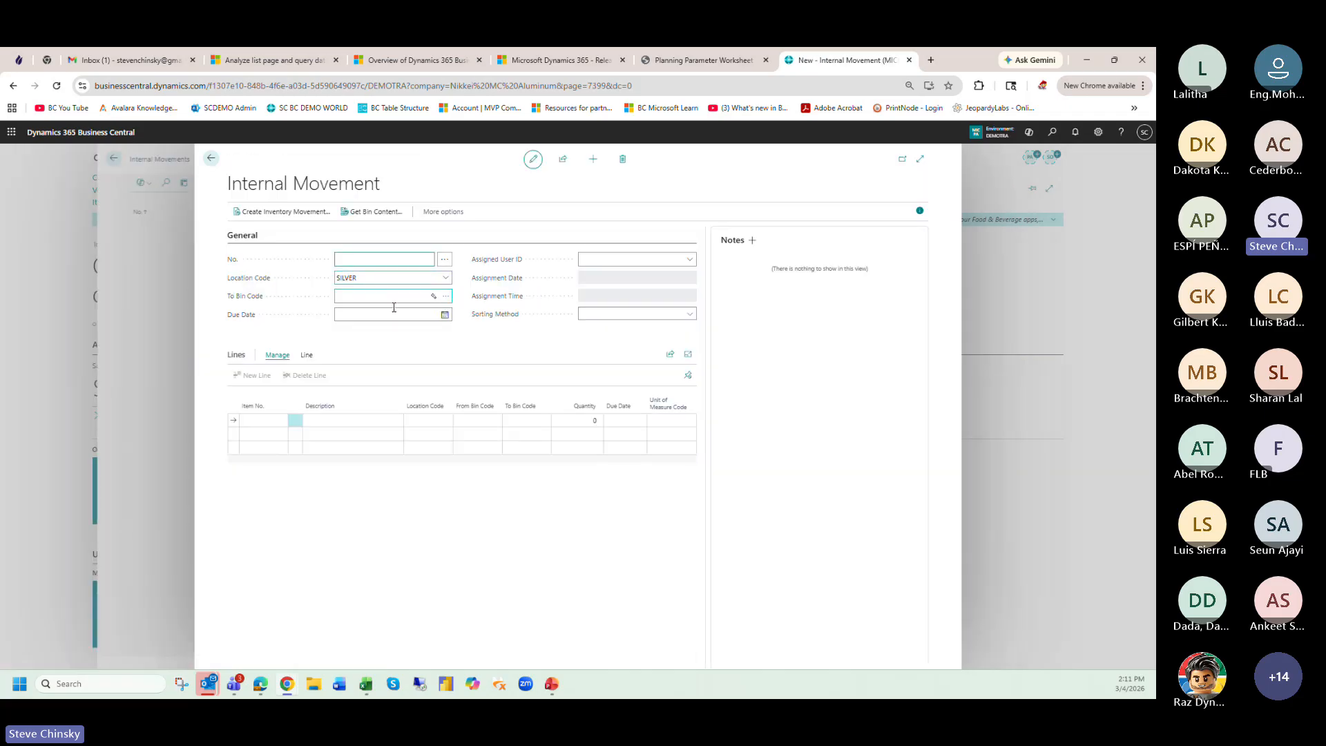
- Check the related actions of the new internal movement, then close it and return to the home page
{"action": "left_click", "coordinate": [430, 213]}
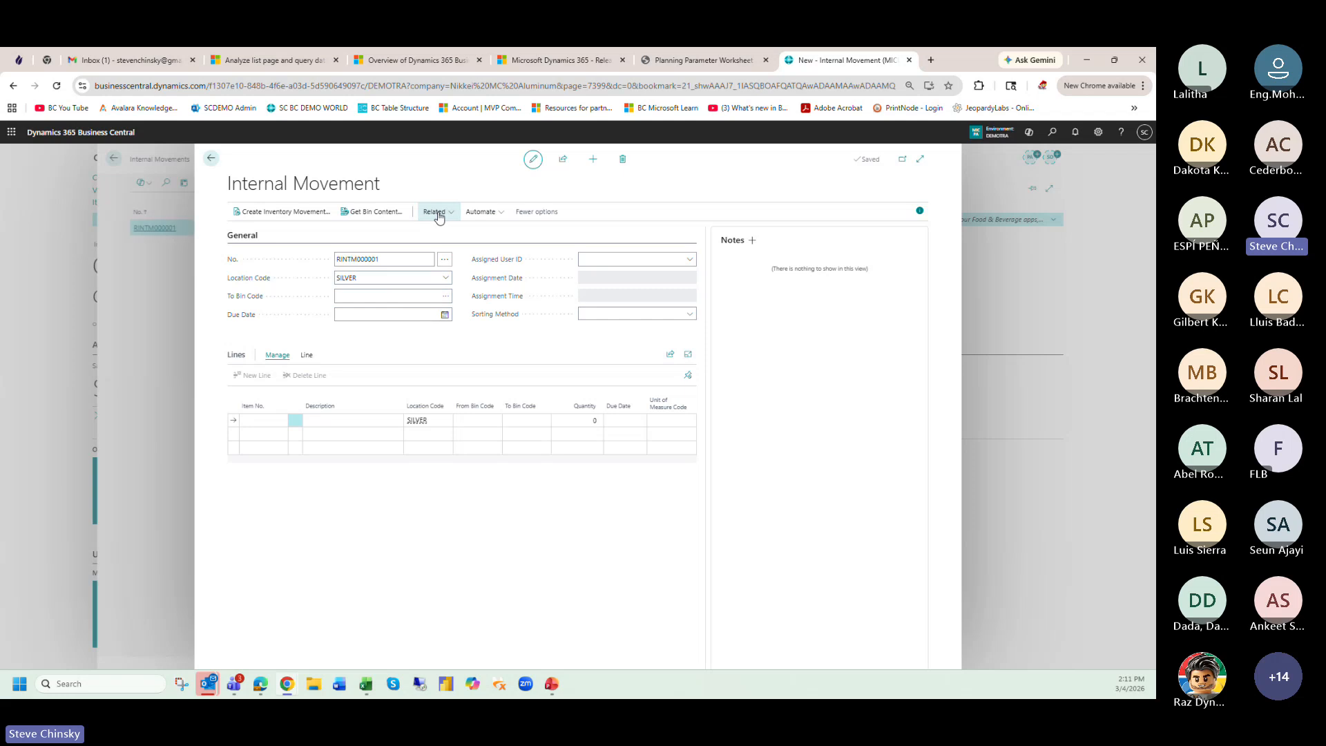
{"action": "left_click", "coordinate": [437, 213]}
{"action": "mouse_move", "coordinate": [449, 233]}
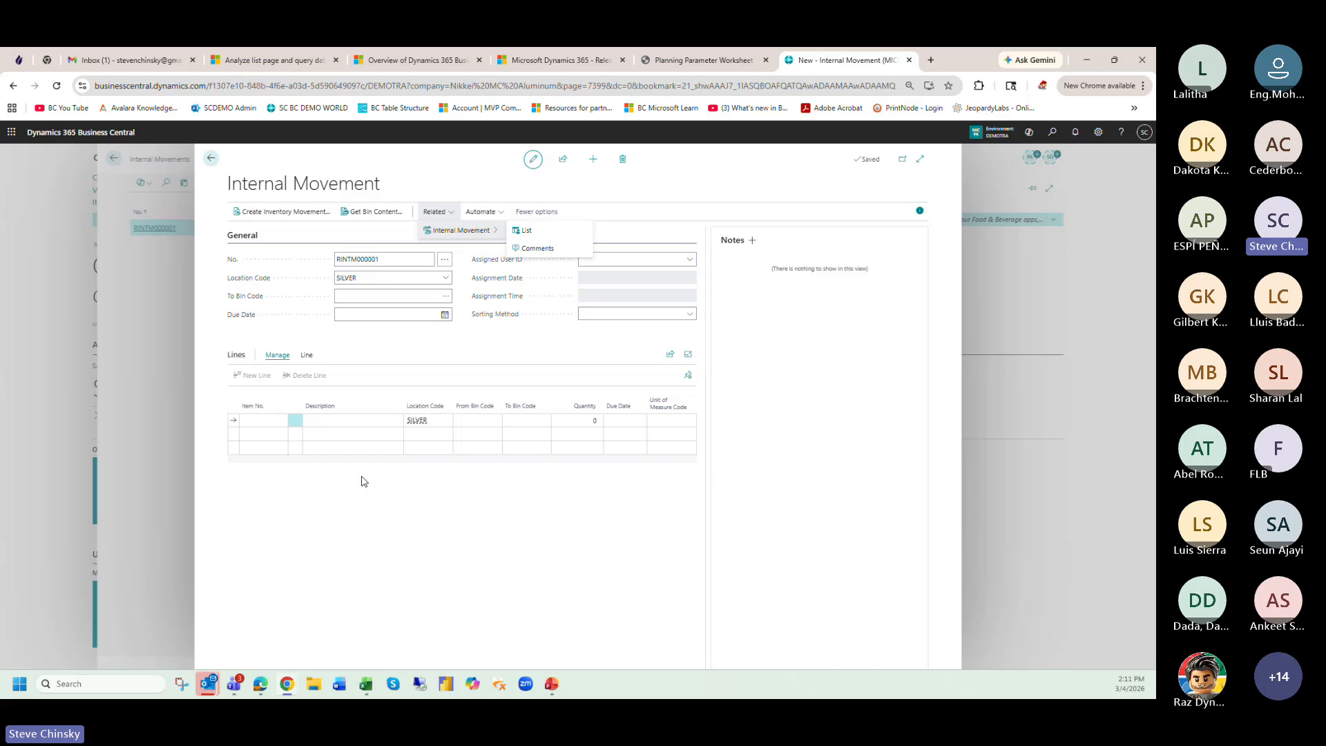
{"action": "left_click", "coordinate": [211, 159]}
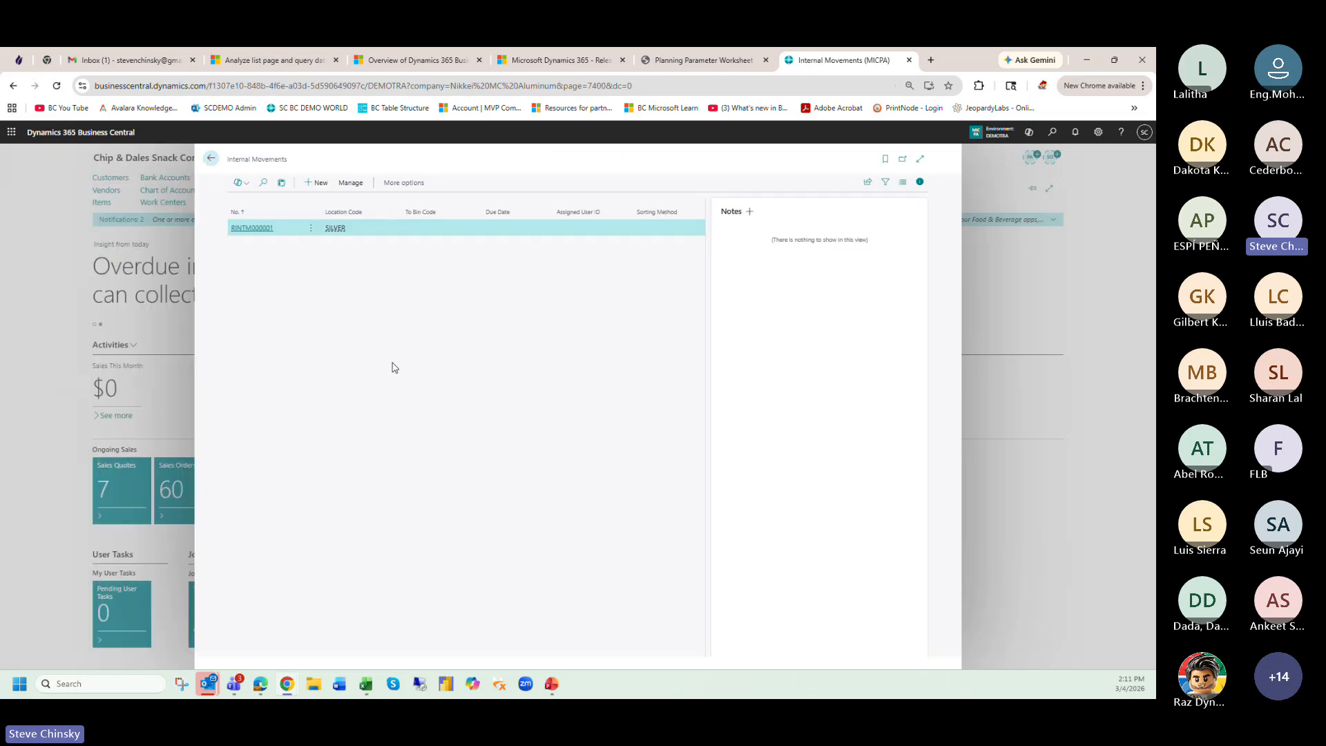
{"action": "left_click", "coordinate": [211, 159]}
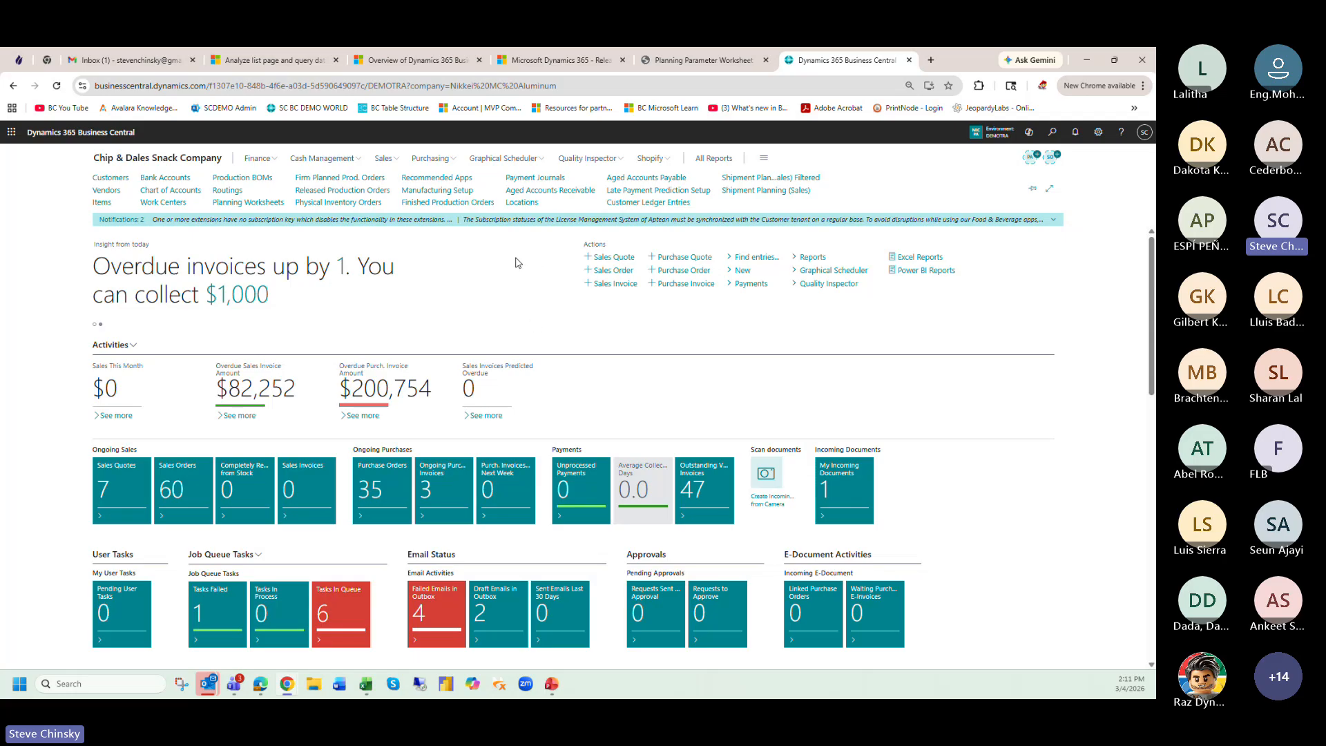
- Switch to PowerPoint, start the slide show from the current Demo Time slide, and advance to the Related Consideration: Item Tracking slide
{"action": "left_click", "coordinate": [552, 684]}
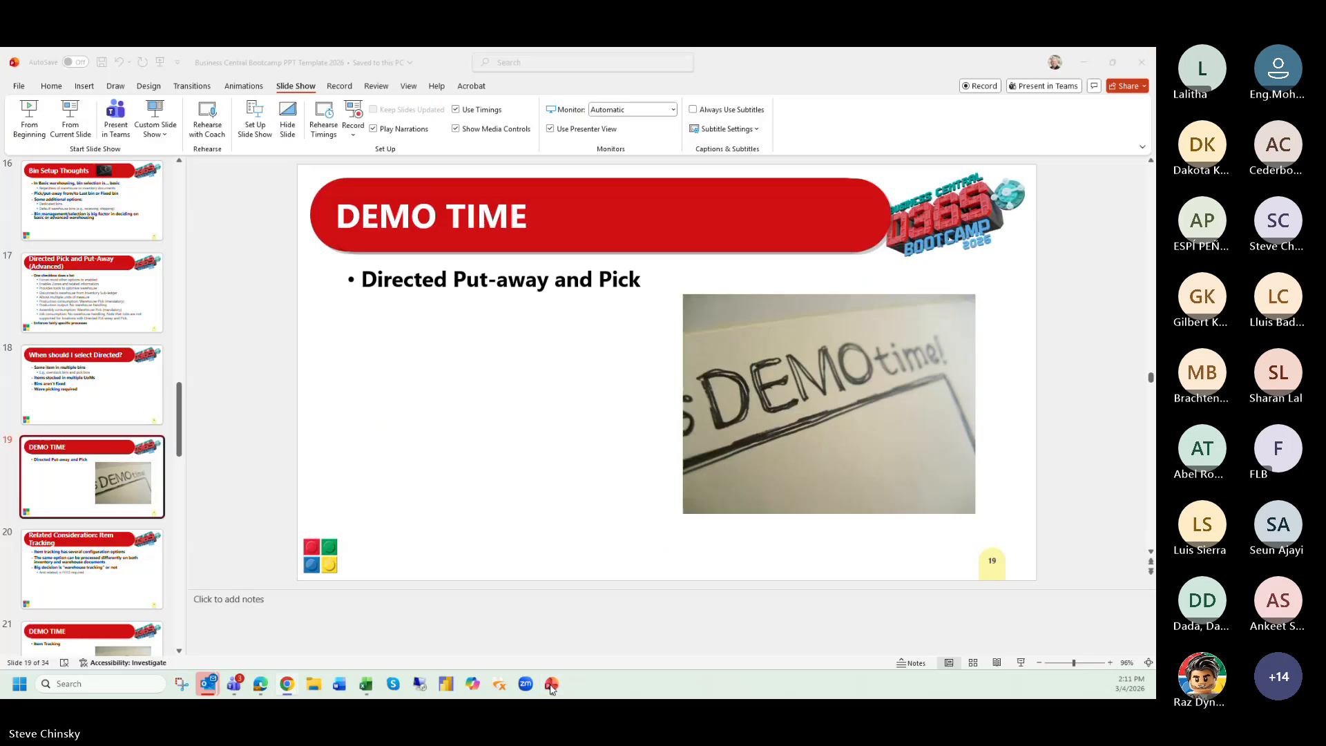
{"action": "left_click", "coordinate": [69, 119]}
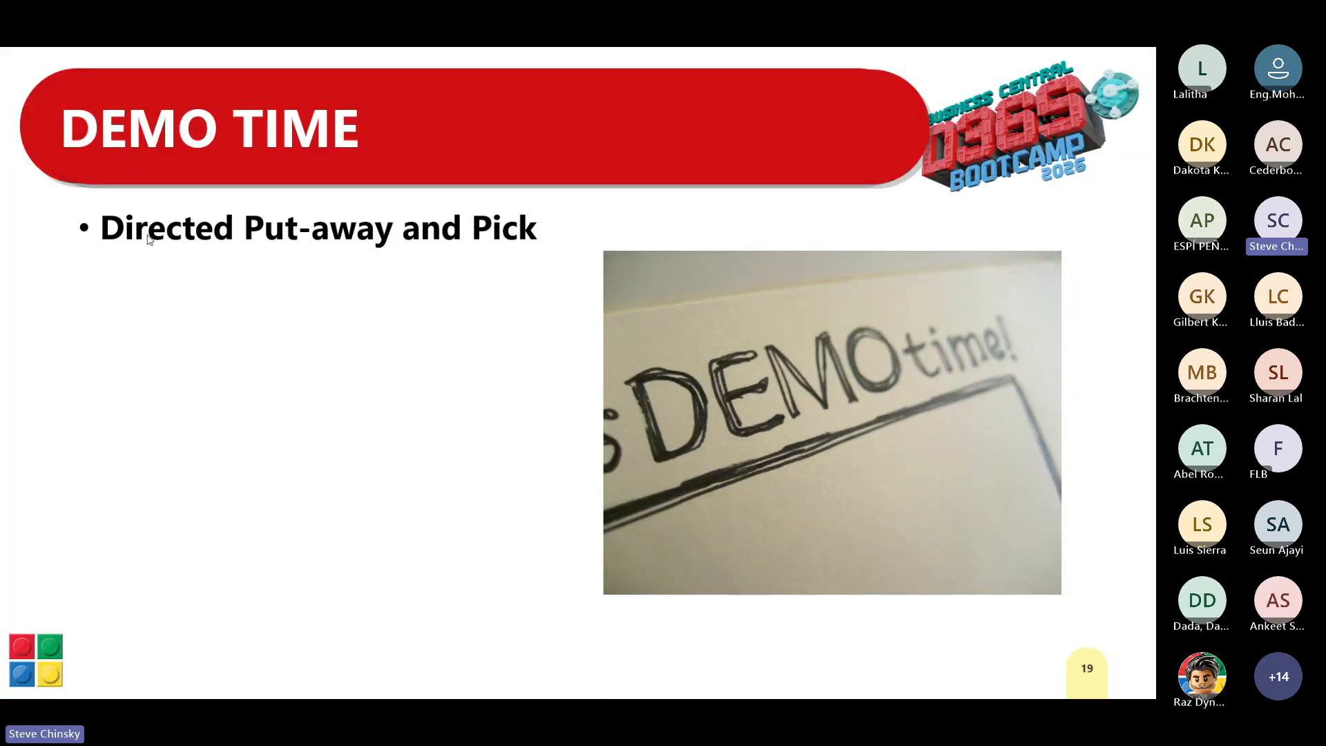
{"action": "left_click", "coordinate": [430, 398]}
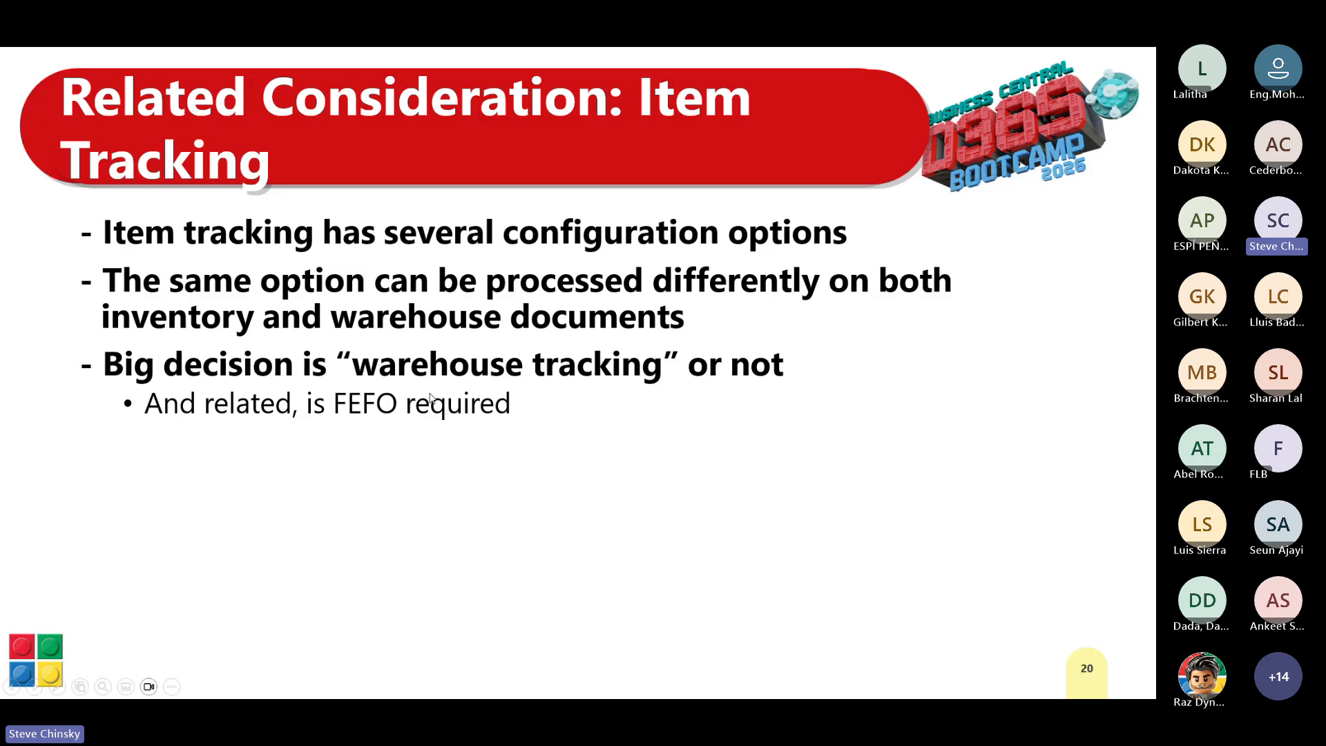